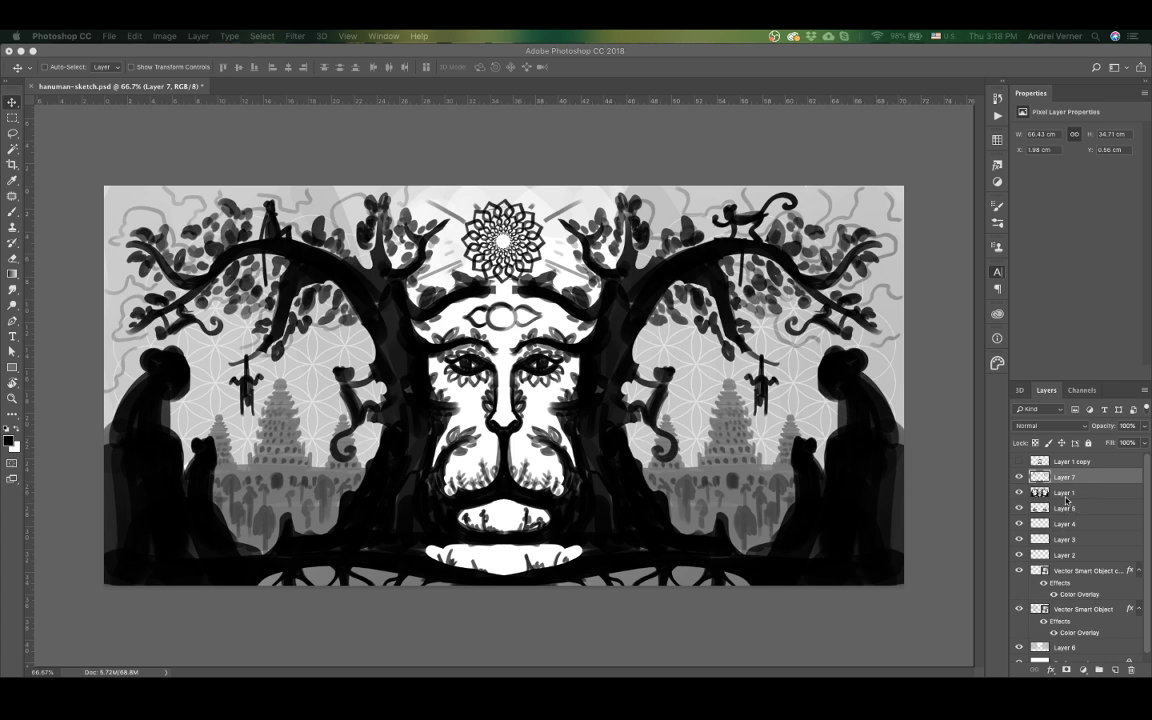
# Step: Group the old sketch layers into Group 1 at 20% opacity and add empty Layer 8 above
pyautogui.click(988, 431)
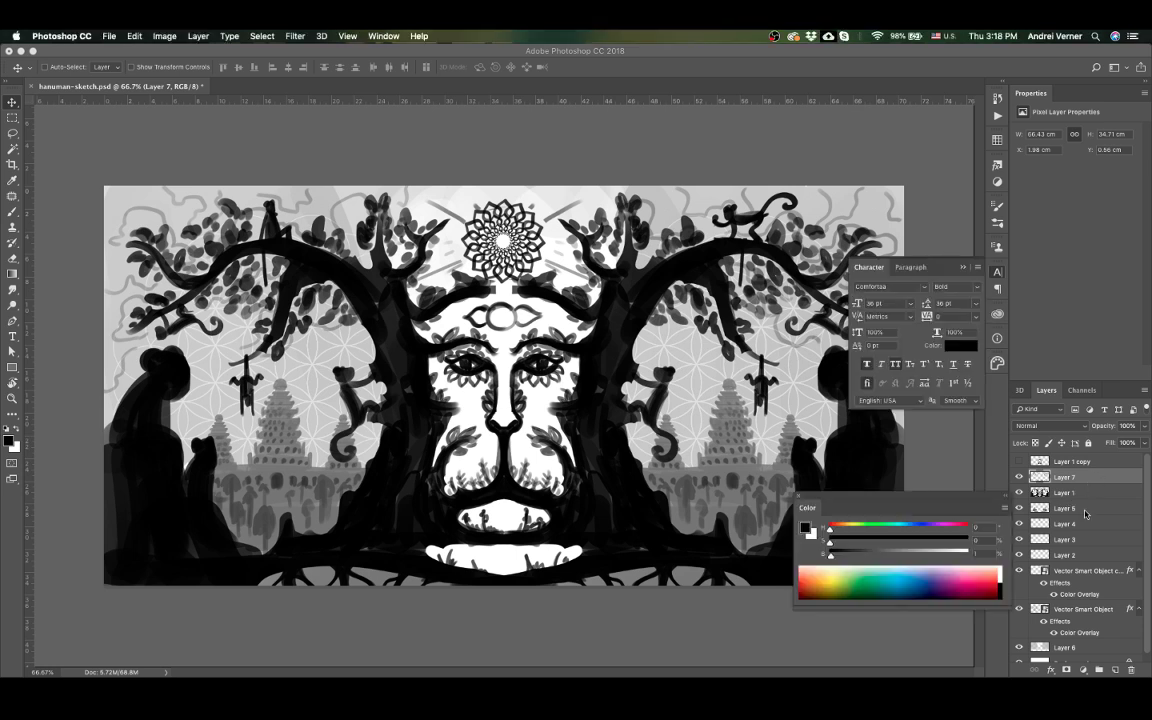
pyautogui.moveTo(1105, 550); pyautogui.dragTo(1097, 642)
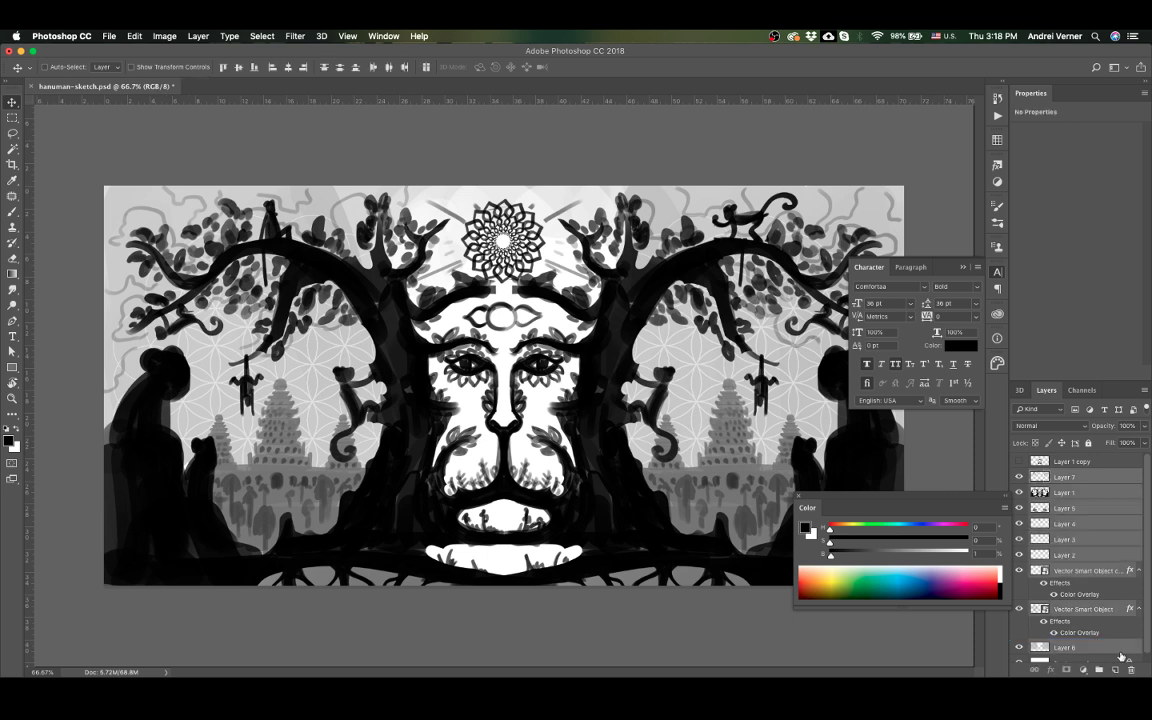
pyautogui.moveTo(1097, 642); pyautogui.dragTo(1099, 665)
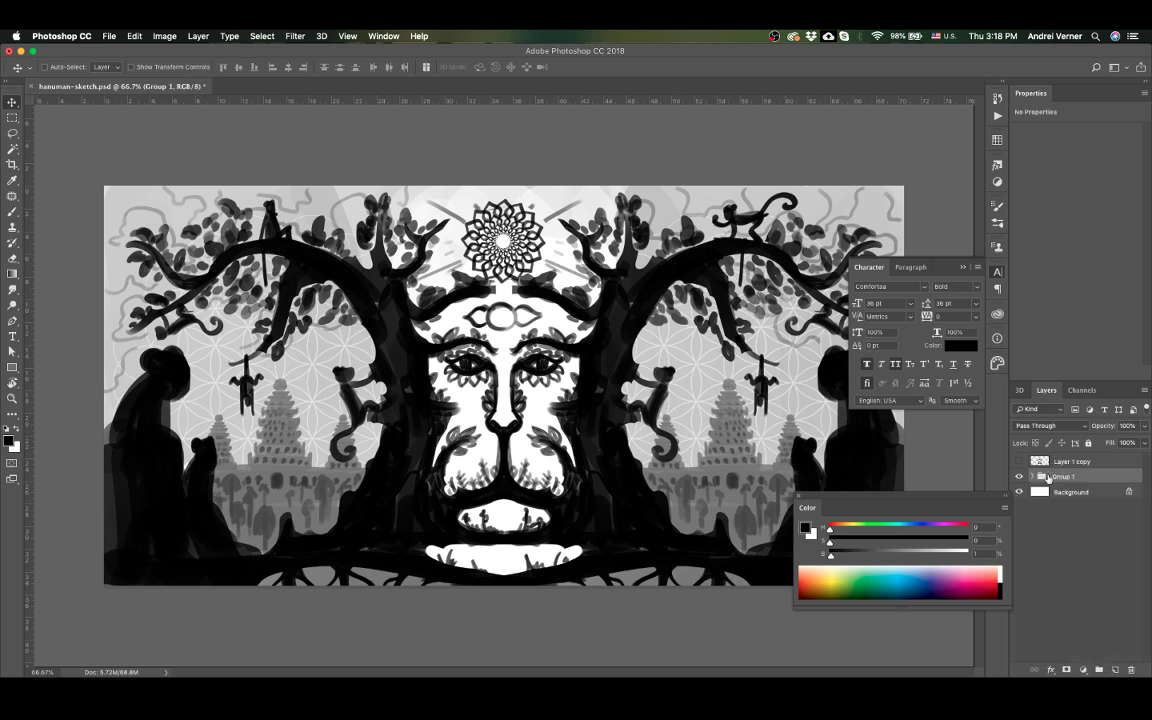
pyautogui.press('4')
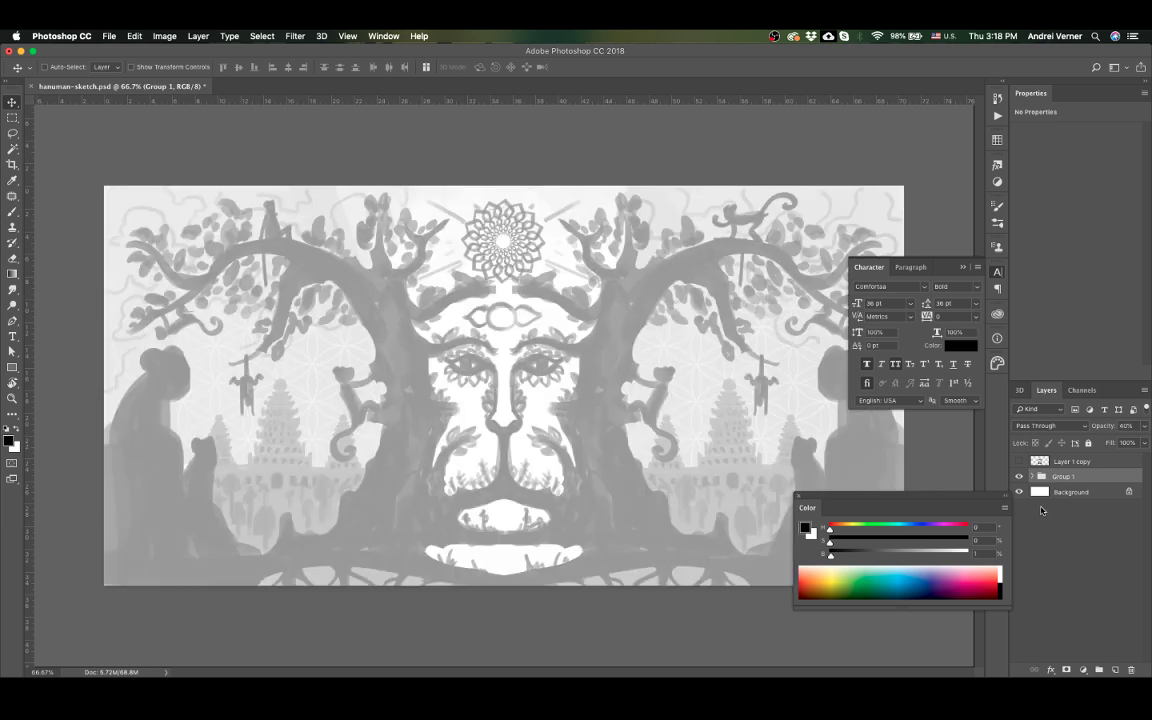
pyautogui.press('2')
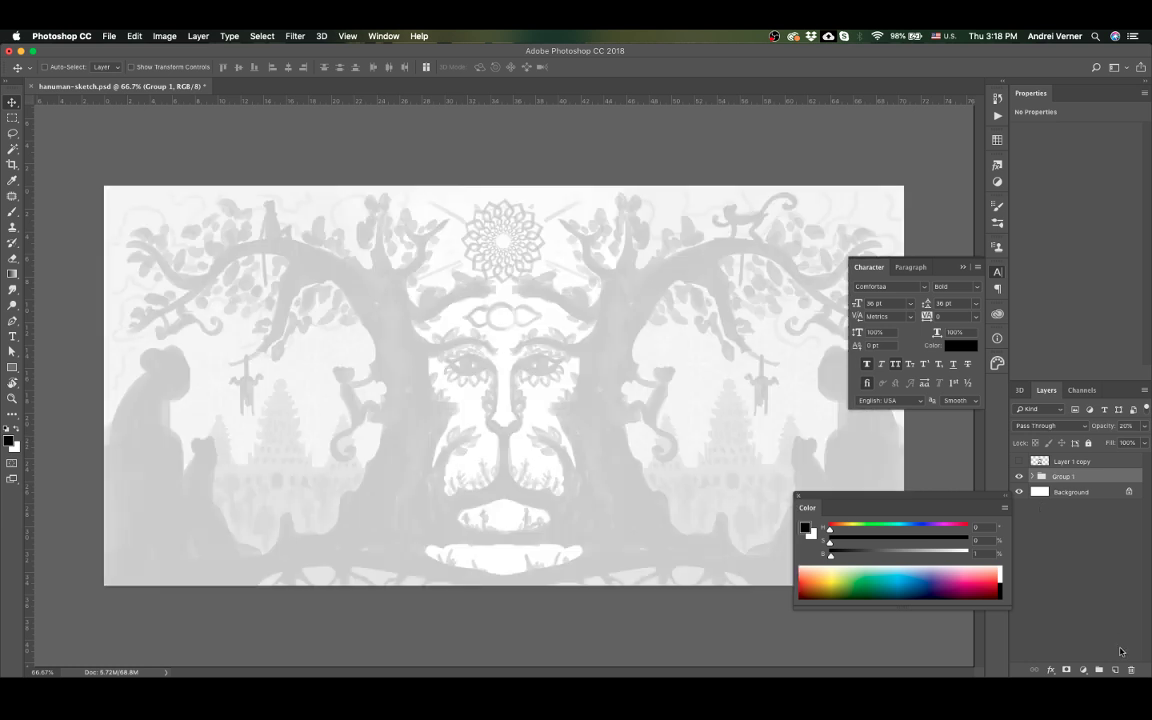
pyautogui.hotkey('ctrl', 'shift', 'alt', 'n')
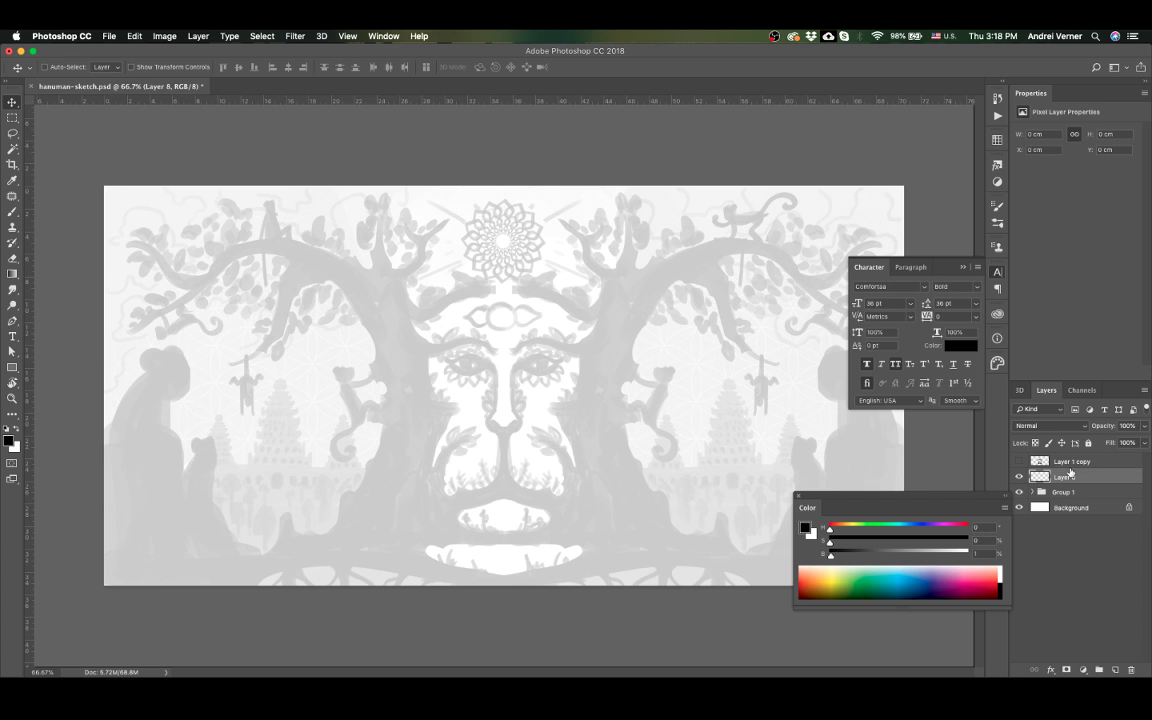
# Step: Rename the new layer to 'trees'
pyautogui.doubleClick(1064, 477)
pyautogui.write('trees')
pyautogui.press('Return')
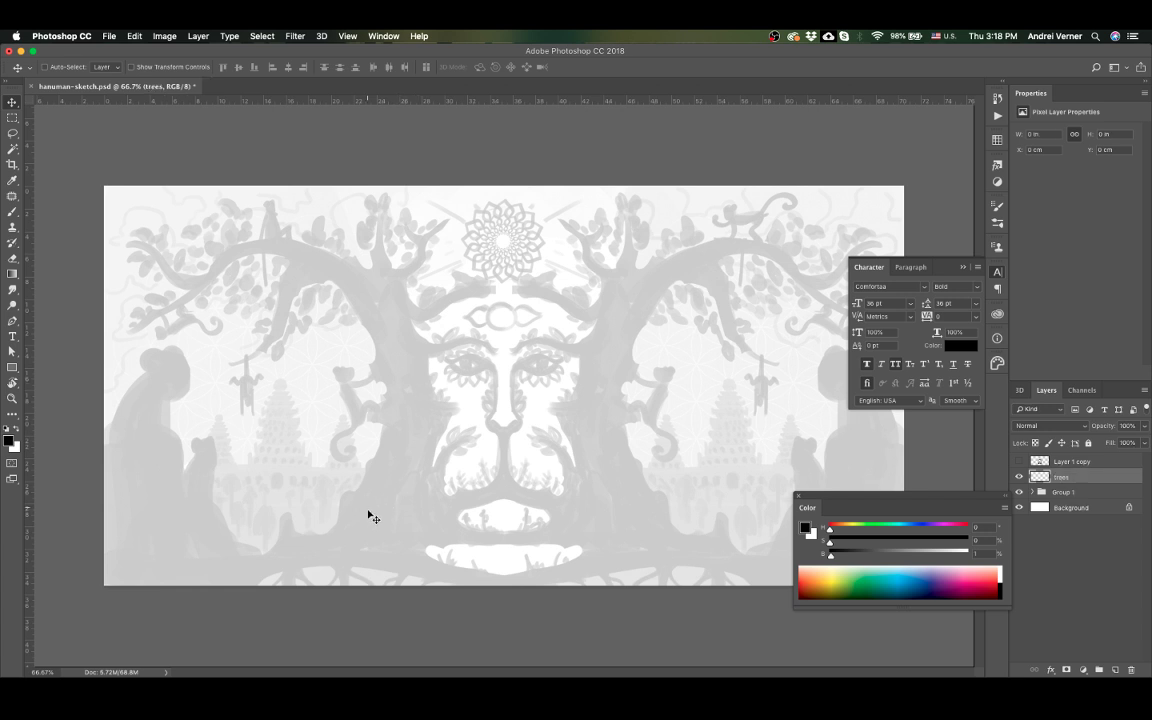
# Step: Ink a short black root stroke at the bottom left with the Hard Round Pressure Size brush
pyautogui.press('b')
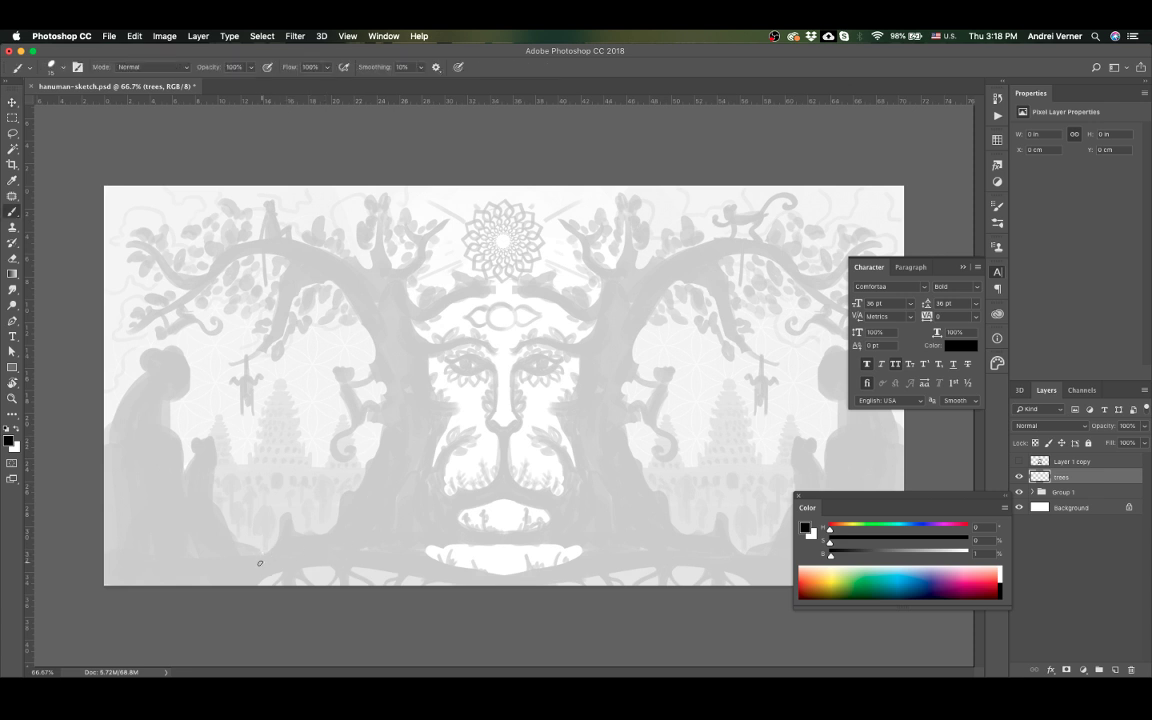
pyautogui.moveTo(245, 562); pyautogui.dragTo(277, 556)
pyautogui.rightClick(307, 548)
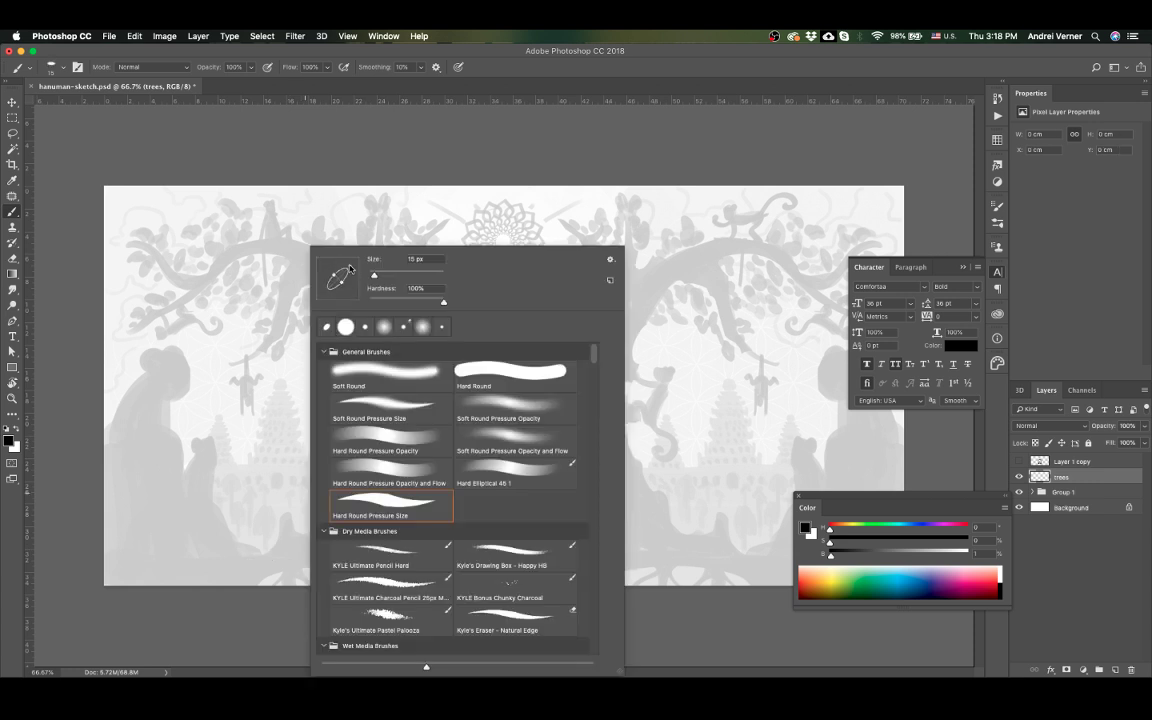
pyautogui.click(234, 566)
pyautogui.moveTo(232, 566); pyautogui.dragTo(283, 546)
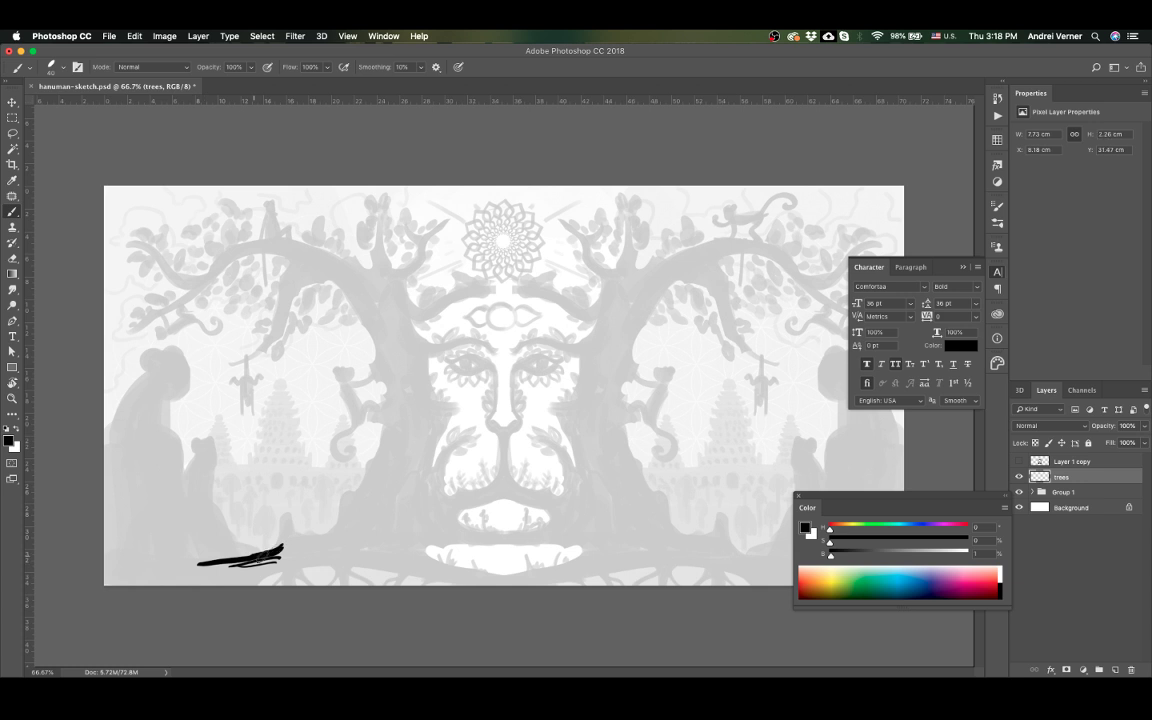
# Step: Ink the left tree's trunk outlines rising from the lower-left roots along the face's left edge
pyautogui.moveTo(272, 550)
pyautogui.mouseDown()
pyautogui.moveTo(285, 512)
pyautogui.moveTo(290, 540)
pyautogui.moveTo(333, 535)
pyautogui.moveTo(323, 534)
pyautogui.moveTo(377, 456)
pyautogui.mouseUp()
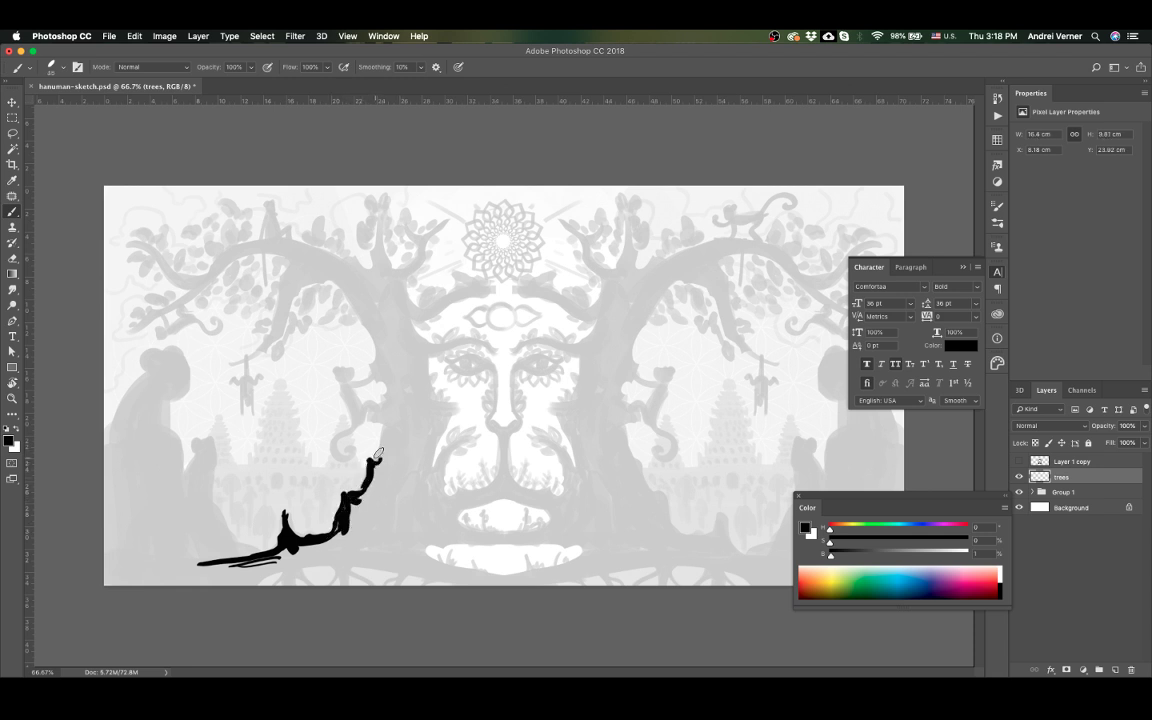
pyautogui.moveTo(400, 382)
pyautogui.mouseDown()
pyautogui.moveTo(388, 528)
pyautogui.moveTo(386, 500)
pyautogui.moveTo(330, 505)
pyautogui.moveTo(276, 563)
pyautogui.mouseUp()
pyautogui.moveTo(370, 540)
pyautogui.mouseDown()
pyautogui.moveTo(398, 385)
pyautogui.moveTo(394, 500)
pyautogui.mouseUp()
pyautogui.moveTo(403, 321); pyautogui.dragTo(409, 490)
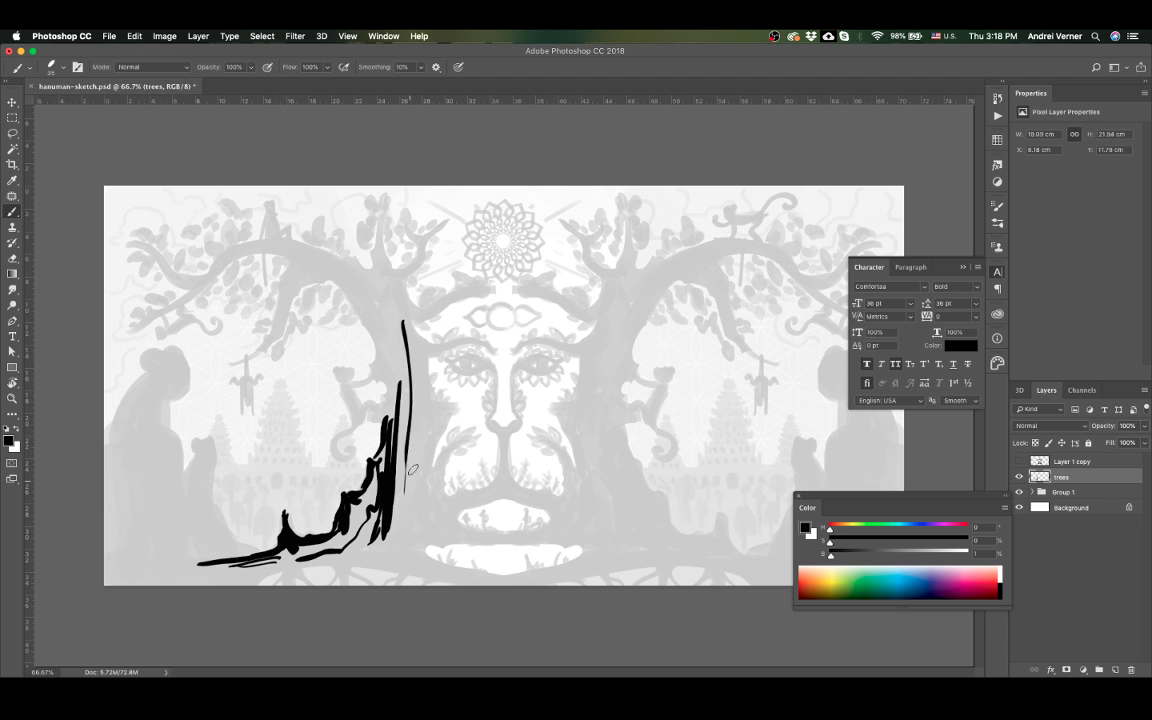
pyautogui.moveTo(437, 402)
pyautogui.mouseDown()
pyautogui.moveTo(414, 482)
pyautogui.moveTo(431, 446)
pyautogui.mouseUp()
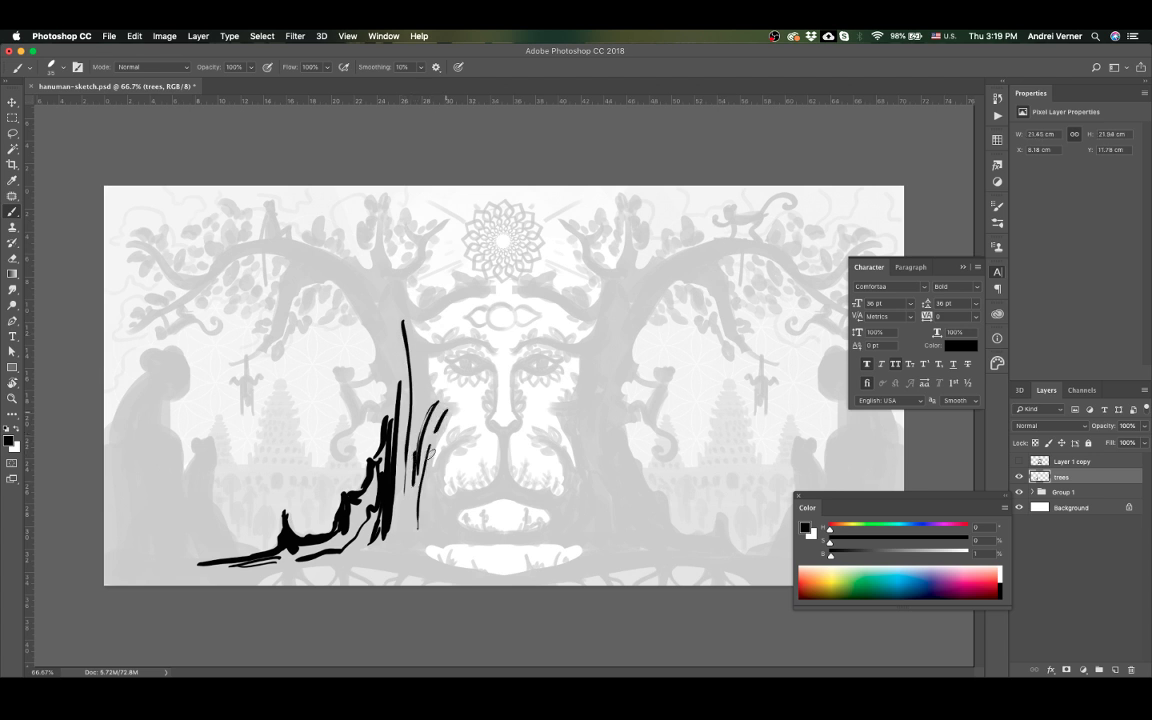
pyautogui.moveTo(420, 525)
pyautogui.mouseDown()
pyautogui.moveTo(456, 410)
pyautogui.moveTo(428, 390)
pyautogui.mouseUp()
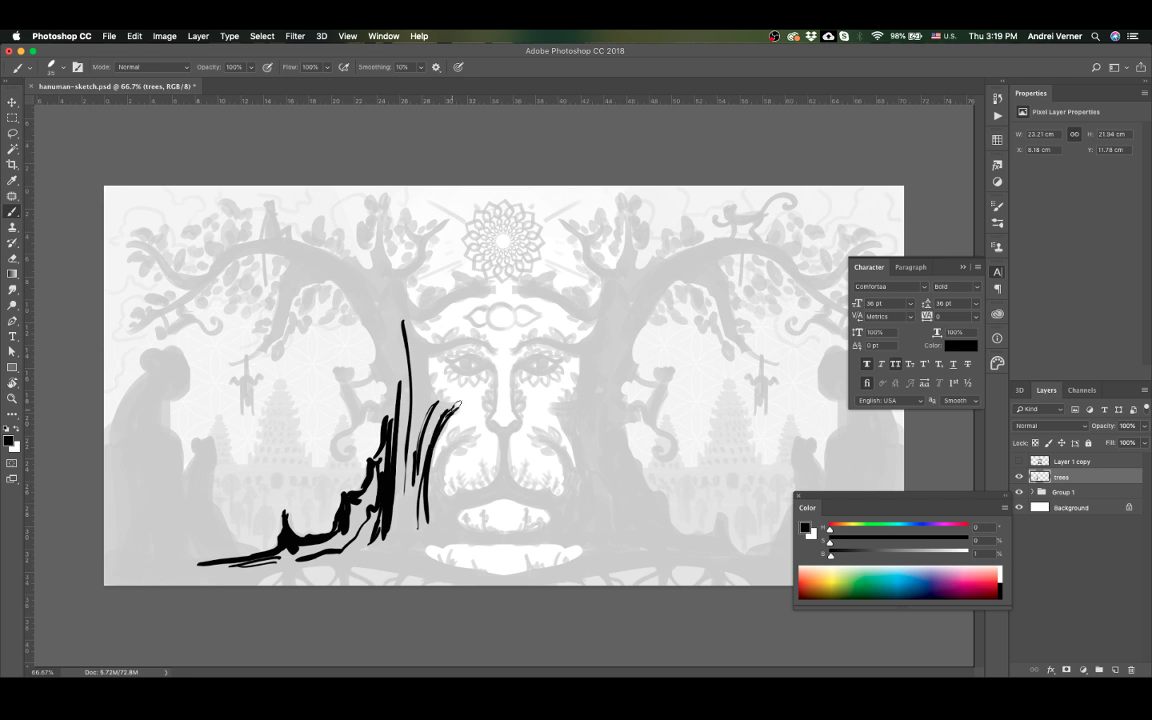
pyautogui.moveTo(421, 345); pyautogui.dragTo(429, 390)
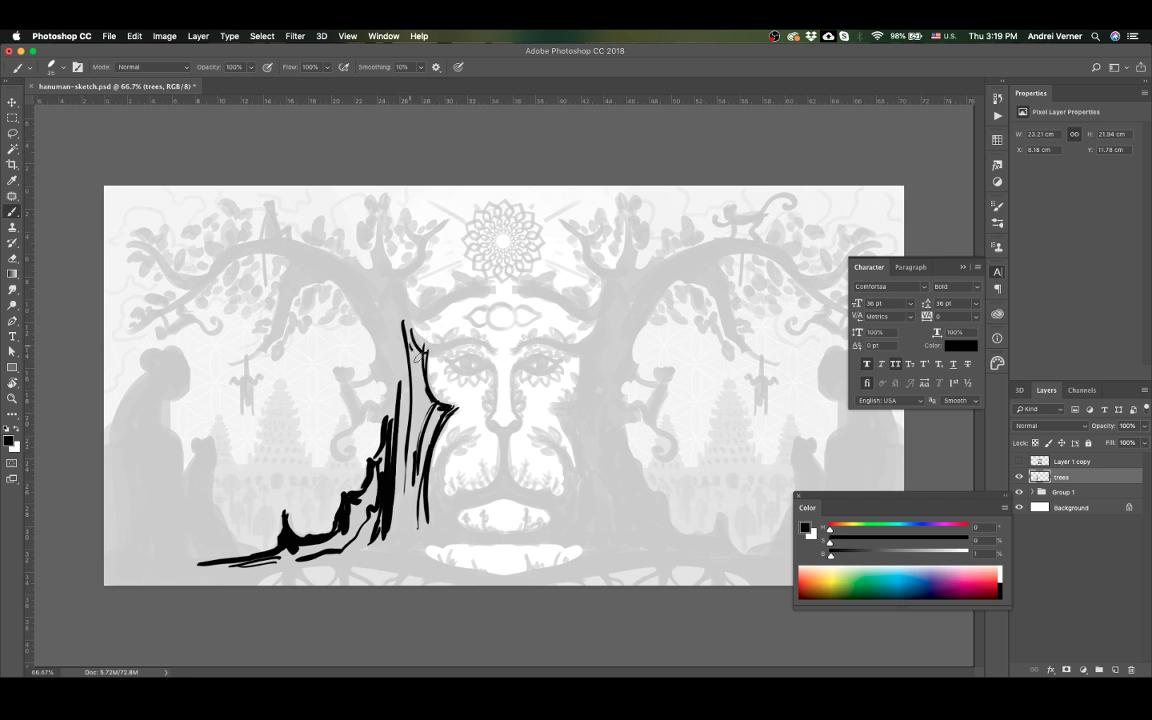
pyautogui.moveTo(410, 327); pyautogui.dragTo(432, 352)
# Step: Add a curving brow stroke across the face and extend the trunk above the head
pyautogui.moveTo(412, 340); pyautogui.dragTo(495, 350)
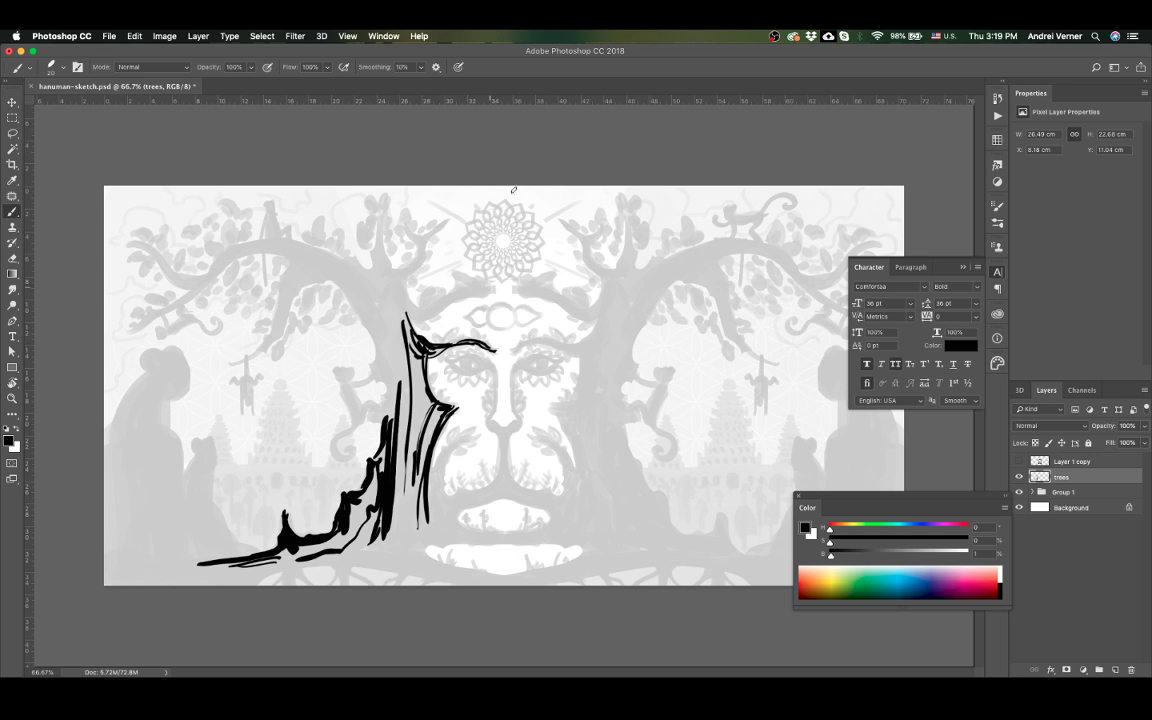
pyautogui.moveTo(405, 320)
pyautogui.mouseDown()
pyautogui.moveTo(391, 278)
pyautogui.moveTo(402, 310)
pyautogui.moveTo(446, 312)
pyautogui.mouseUp()
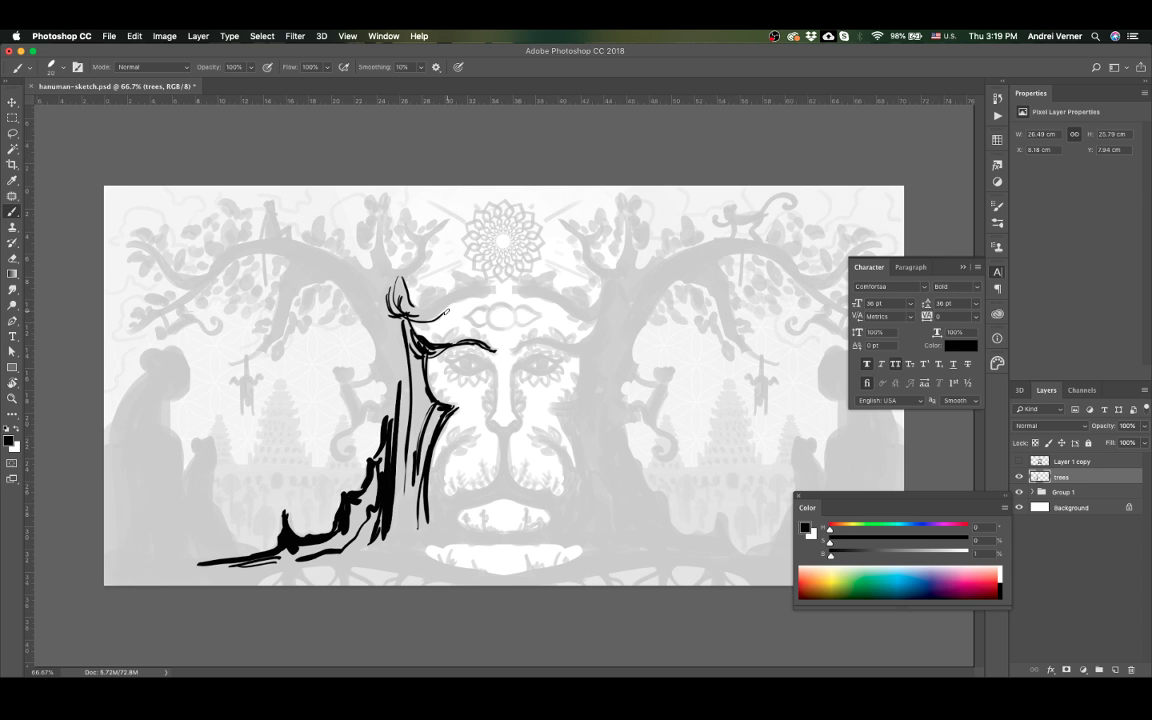
pyautogui.moveTo(401, 318); pyautogui.dragTo(487, 289)
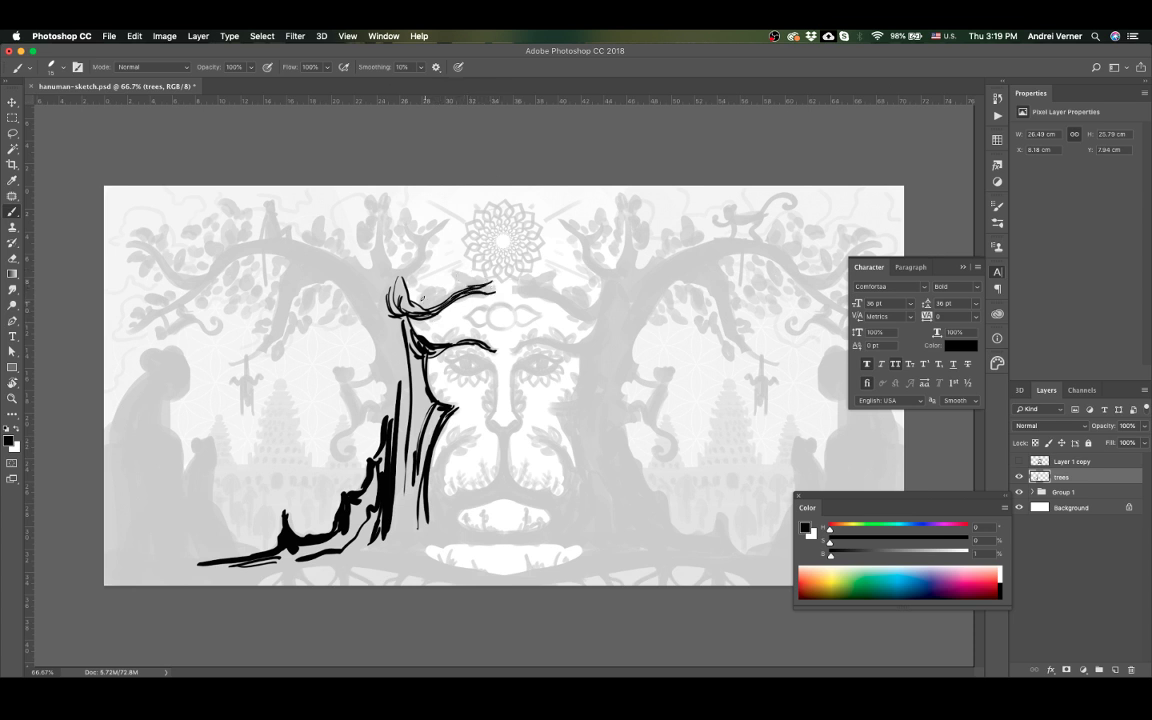
pyautogui.moveTo(392, 284)
pyautogui.mouseDown()
pyautogui.moveTo(388, 274)
pyautogui.moveTo(417, 259)
pyautogui.mouseUp()
# Step: Draw branches rising above the head and a branch curving out to the left
pyautogui.moveTo(388, 285); pyautogui.dragTo(450, 216)
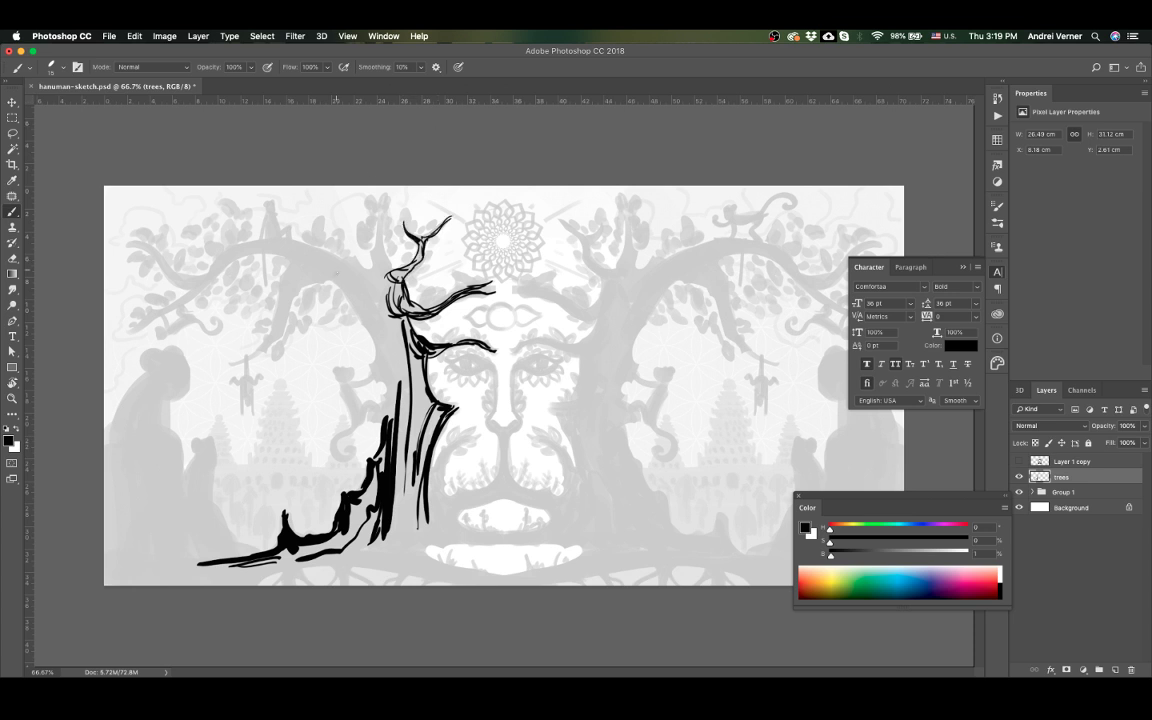
pyautogui.moveTo(227, 365)
pyautogui.mouseDown()
pyautogui.moveTo(275, 333)
pyautogui.moveTo(283, 278)
pyautogui.mouseUp()
pyautogui.moveTo(268, 343)
pyautogui.mouseDown()
pyautogui.moveTo(284, 272)
pyautogui.moveTo(305, 284)
pyautogui.moveTo(294, 263)
pyautogui.mouseUp()
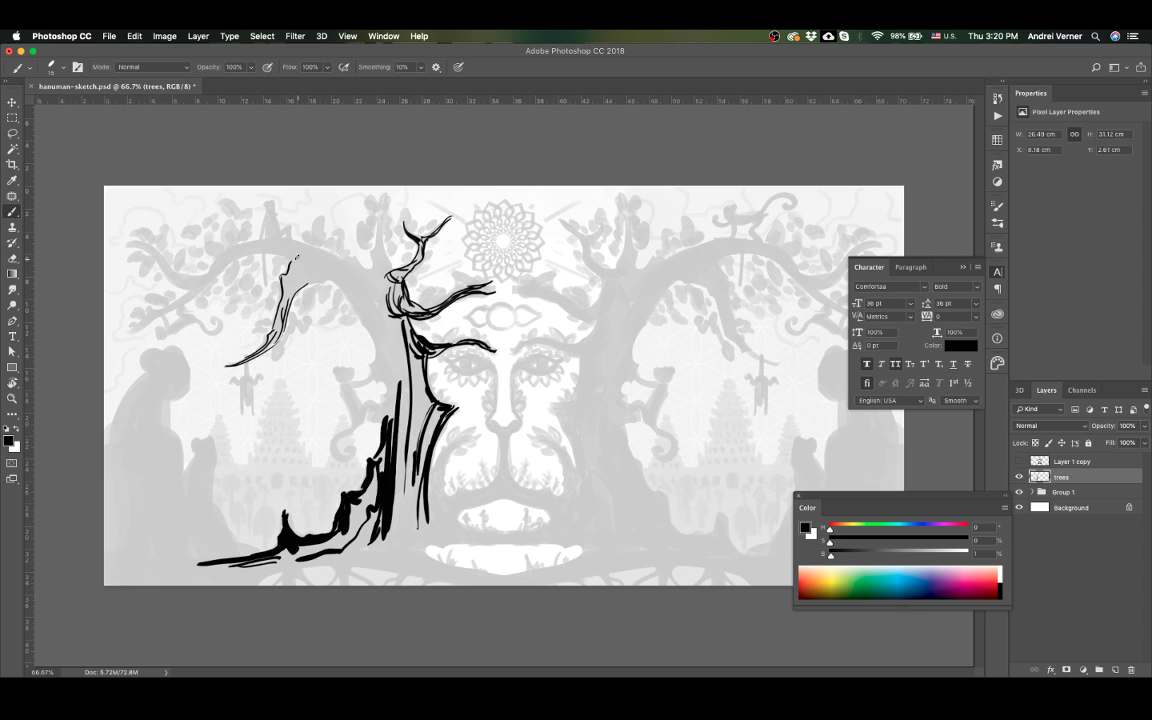
pyautogui.moveTo(283, 275)
pyautogui.mouseDown()
pyautogui.moveTo(336, 265)
pyautogui.moveTo(355, 291)
pyautogui.moveTo(296, 256)
pyautogui.moveTo(370, 325)
pyautogui.moveTo(344, 328)
pyautogui.mouseUp()
pyautogui.press('super+z')
pyautogui.moveTo(318, 250)
pyautogui.mouseDown()
pyautogui.moveTo(350, 334)
pyautogui.moveTo(390, 370)
pyautogui.mouseUp()
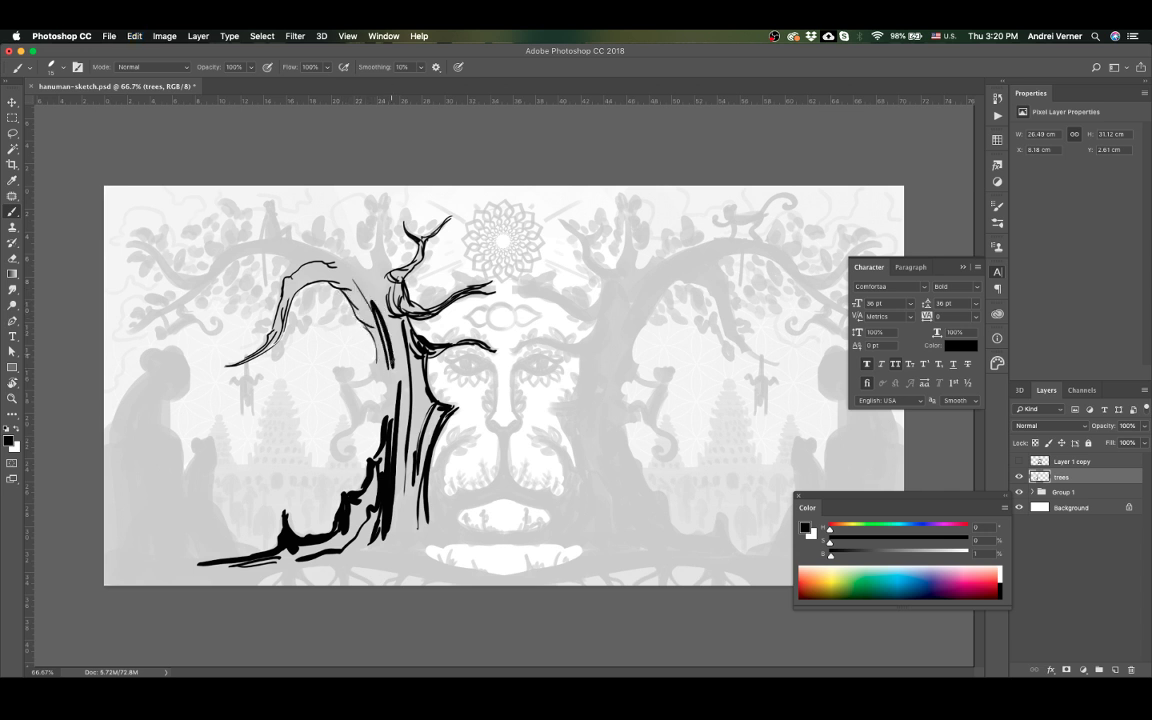
# Step: At brush size 25, thicken the trunk's left edge and add lines inside the upper-left branch
pyautogui.press(']')
pyautogui.moveTo(355, 272); pyautogui.dragTo(352, 378)
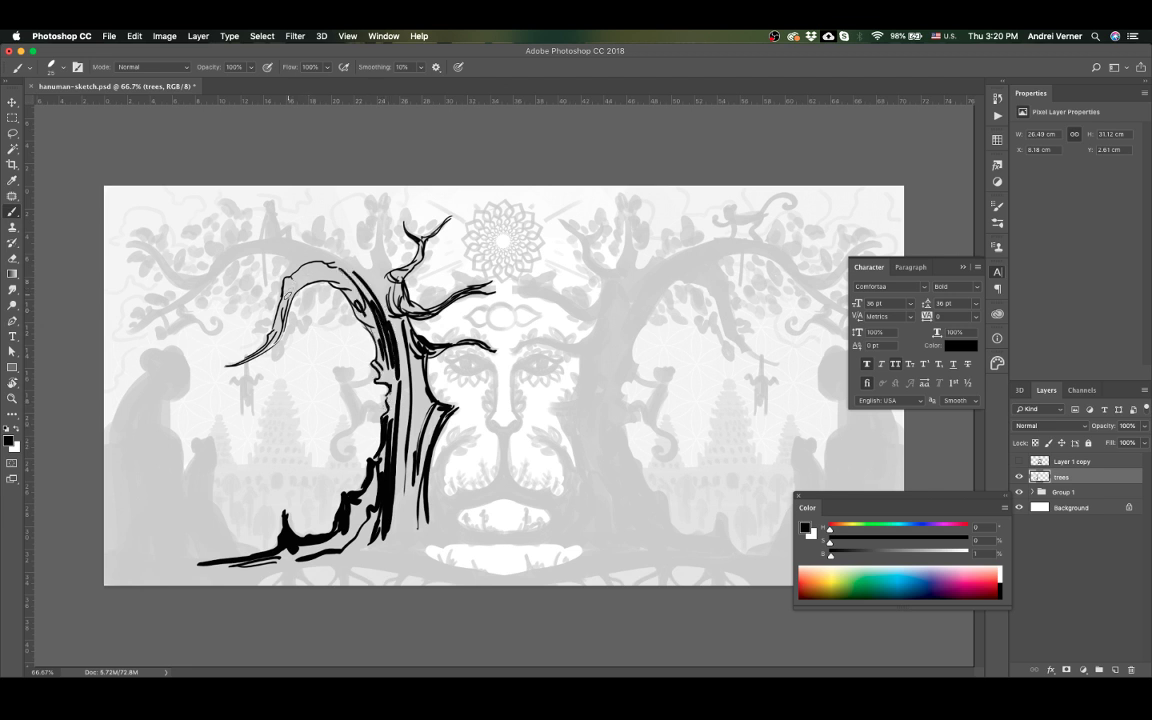
pyautogui.moveTo(292, 288); pyautogui.dragTo(327, 268)
pyautogui.moveTo(306, 268); pyautogui.dragTo(280, 330)
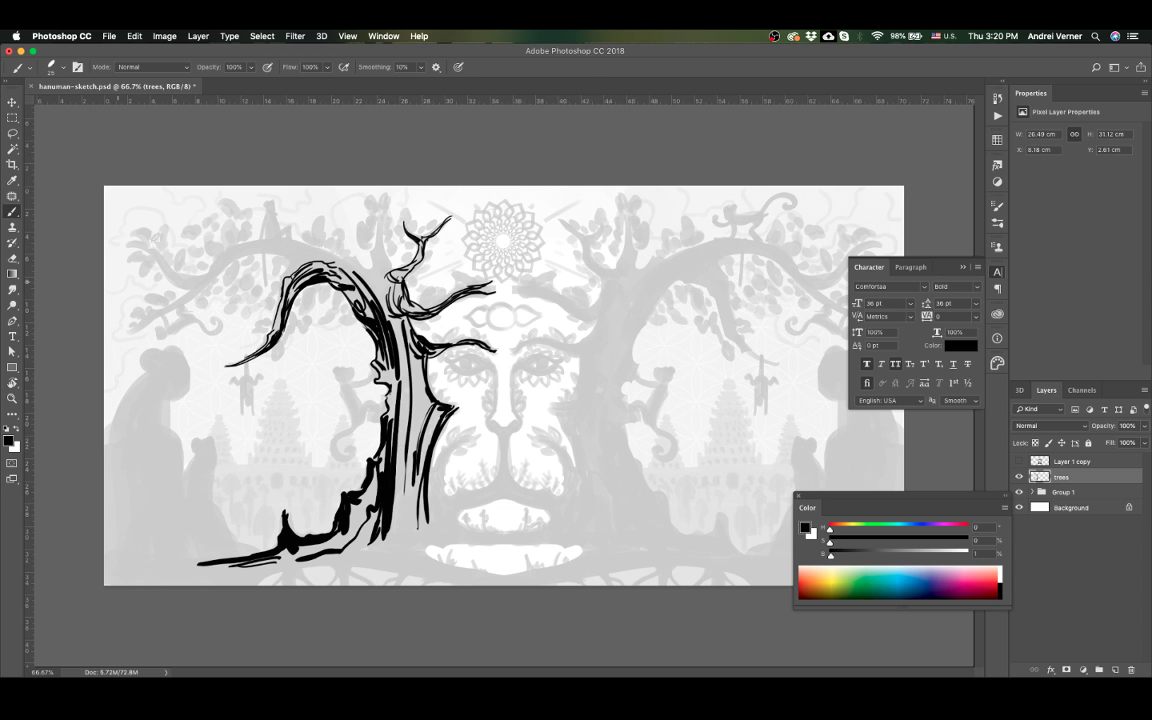
pyautogui.press('Tab')
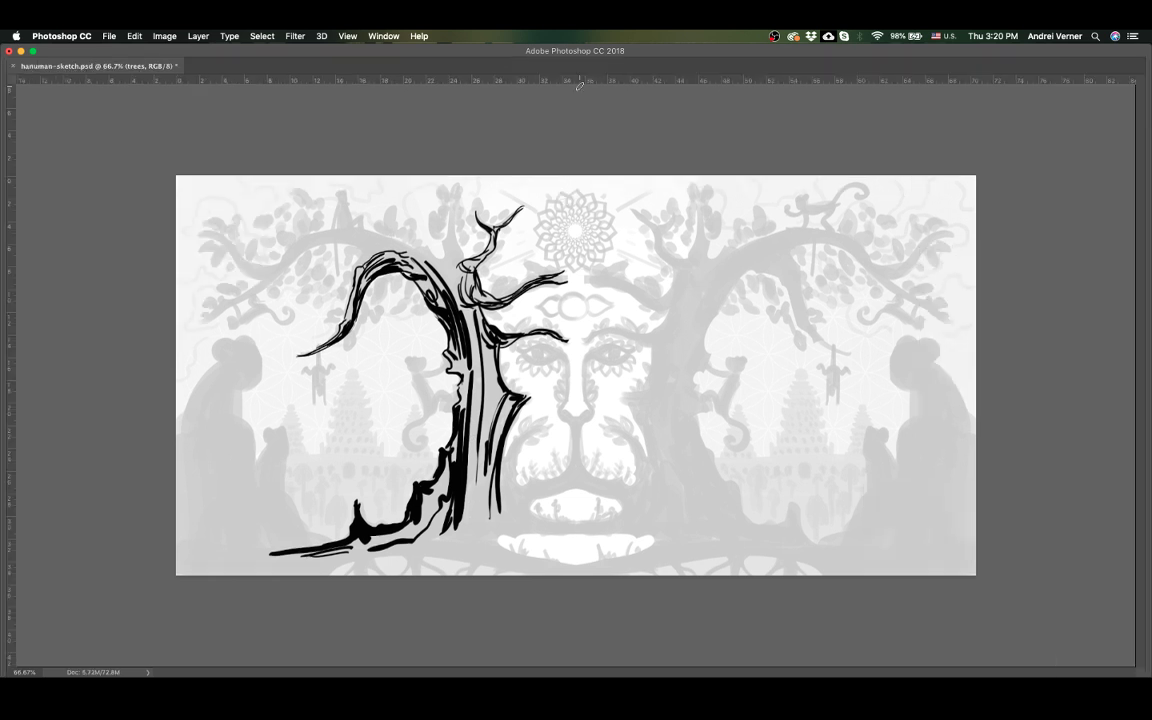
# Step: Ink a thick forked branch from the upper-left corner into the trunk, plus a rising shoot
pyautogui.moveTo(200, 323); pyautogui.dragTo(288, 265)
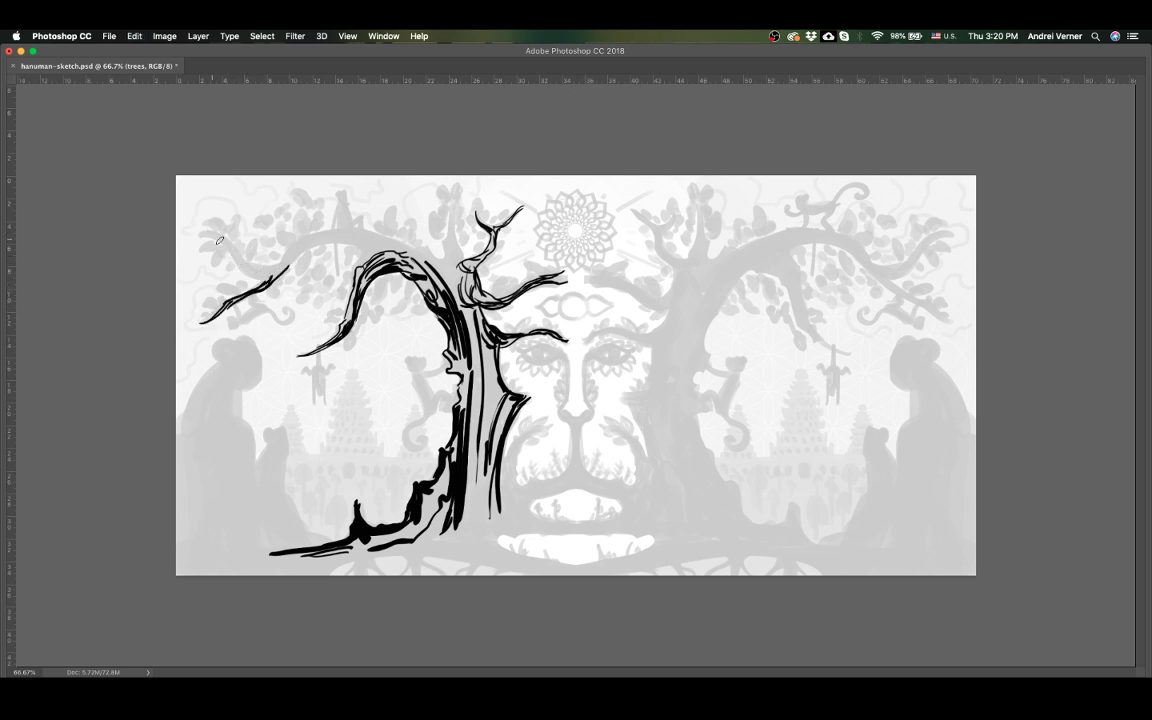
pyautogui.moveTo(201, 236)
pyautogui.mouseDown()
pyautogui.moveTo(243, 268)
pyautogui.moveTo(270, 266)
pyautogui.mouseUp()
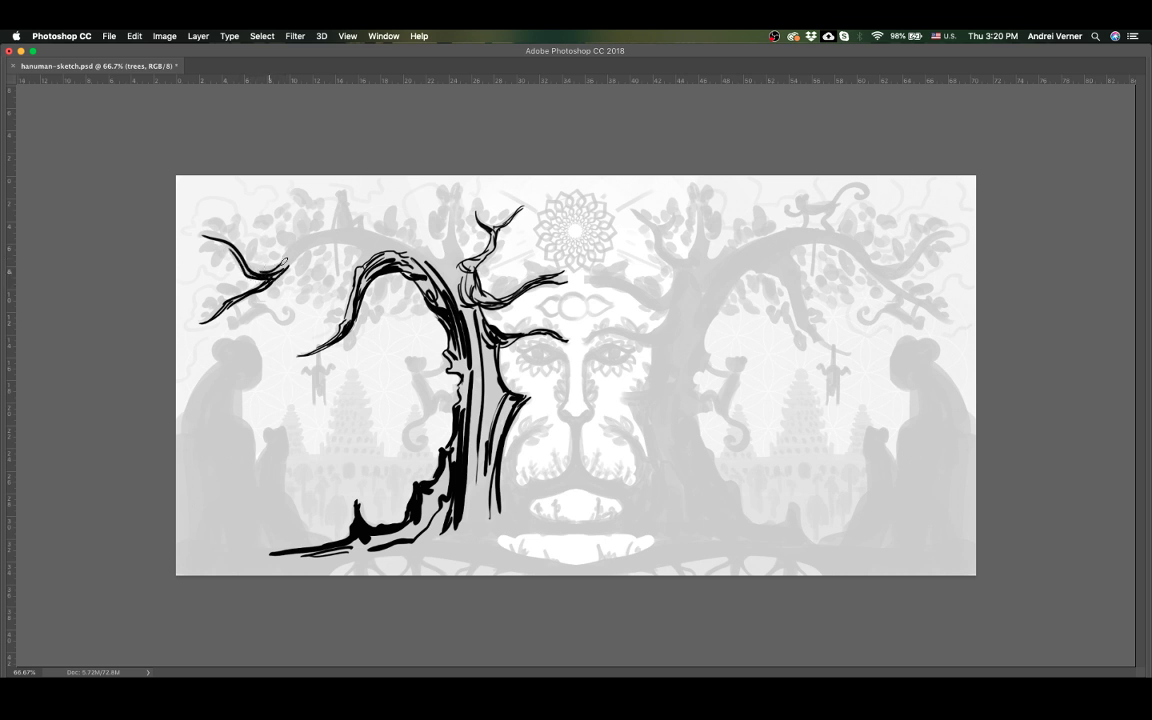
pyautogui.moveTo(198, 232); pyautogui.dragTo(319, 233)
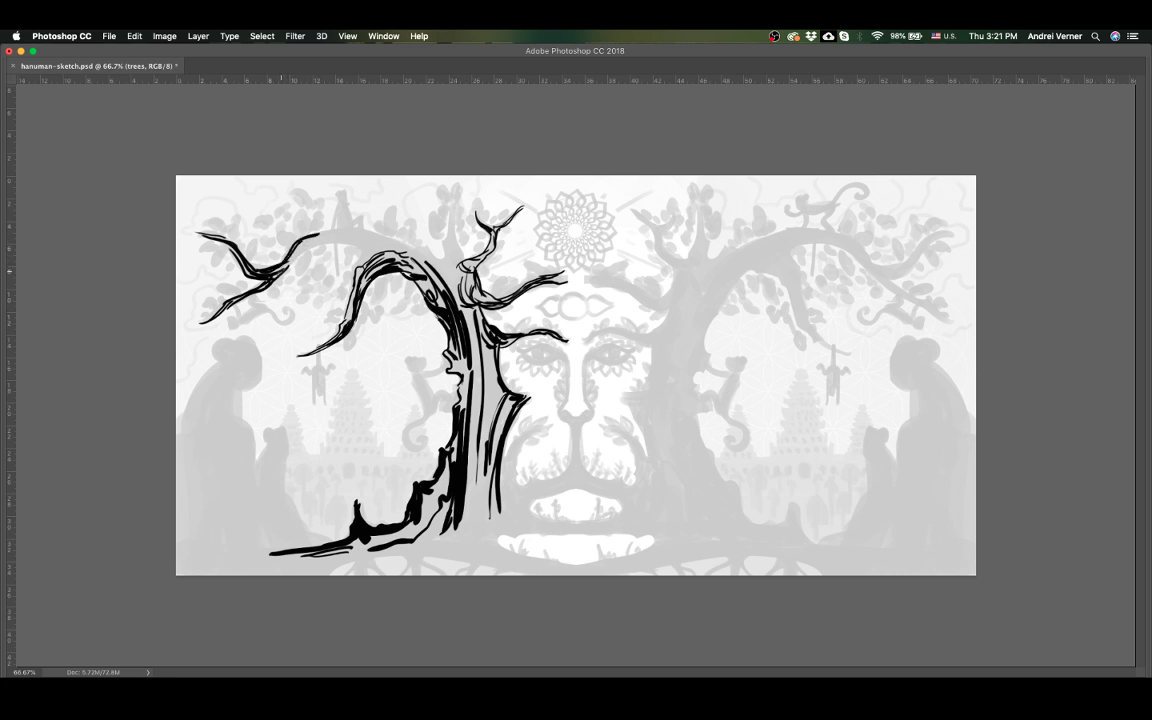
pyautogui.moveTo(240, 252); pyautogui.dragTo(320, 236)
pyautogui.moveTo(255, 255); pyautogui.dragTo(393, 243)
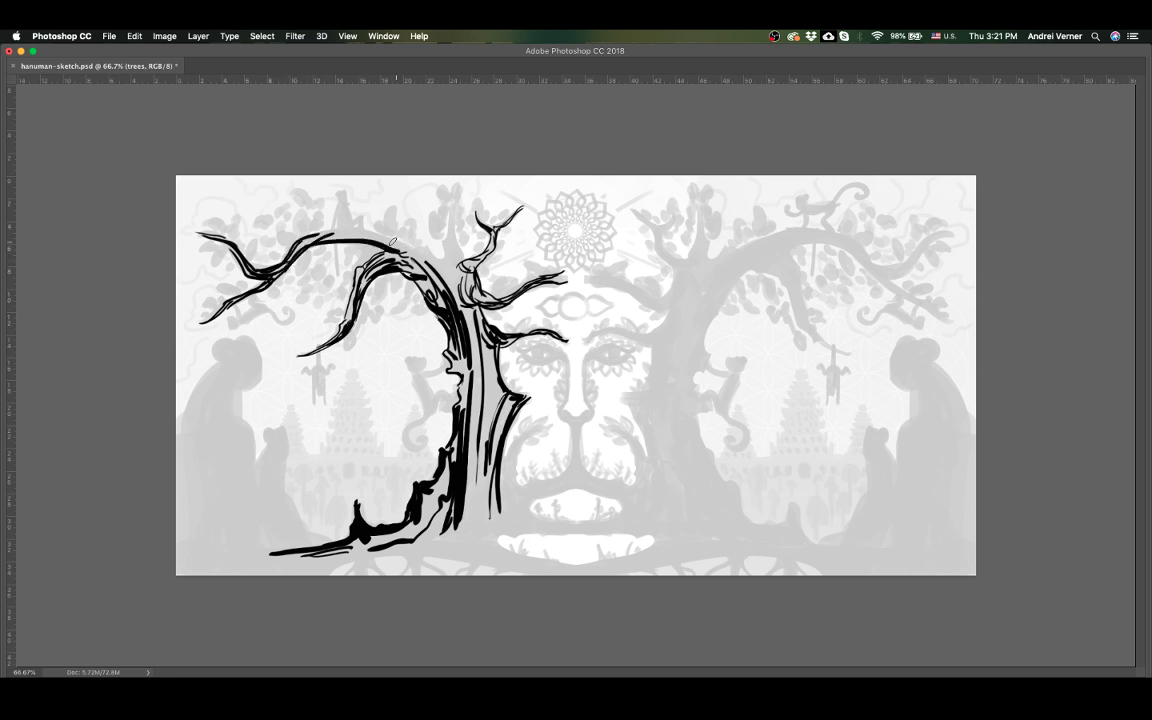
pyautogui.moveTo(322, 236); pyautogui.dragTo(398, 248)
pyautogui.moveTo(330, 236); pyautogui.dragTo(374, 243)
pyautogui.moveTo(381, 248); pyautogui.dragTo(453, 200)
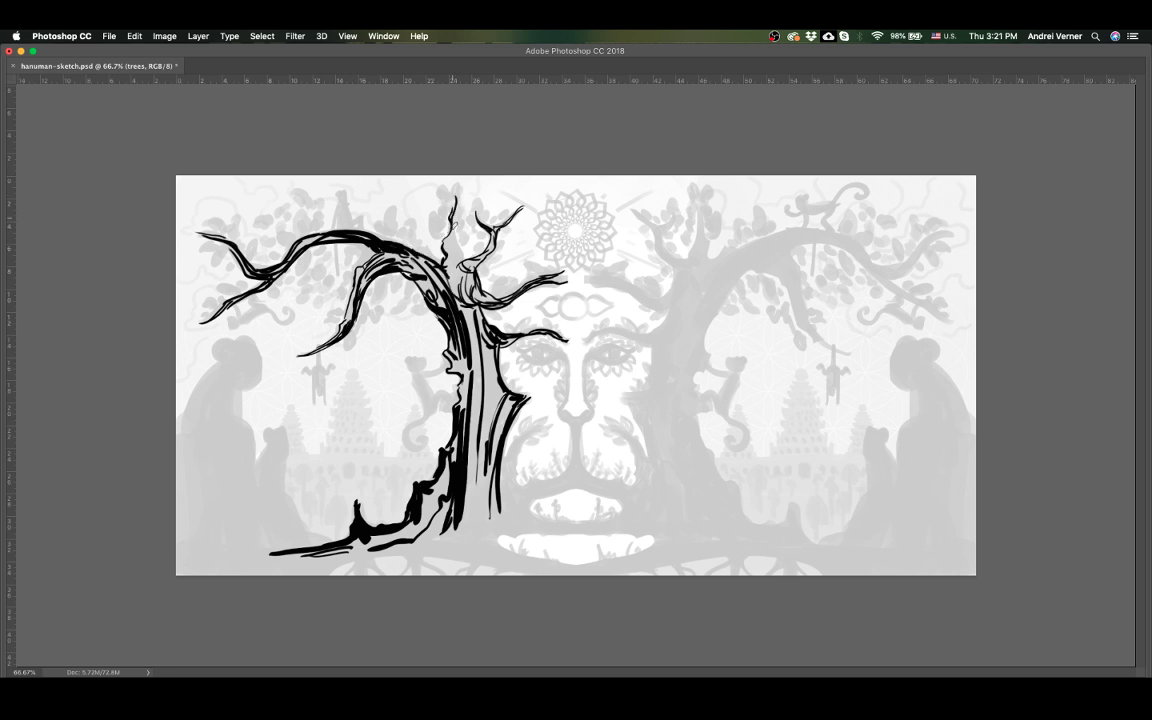
pyautogui.moveTo(453, 245); pyautogui.dragTo(459, 250)
# Step: Zoom in on the tree, show rulers, and ink looping bark strokes on the trunk
pyautogui.scroll(1, 489, 167)
pyautogui.moveTo(578, 196); pyautogui.dragTo(705, 245)
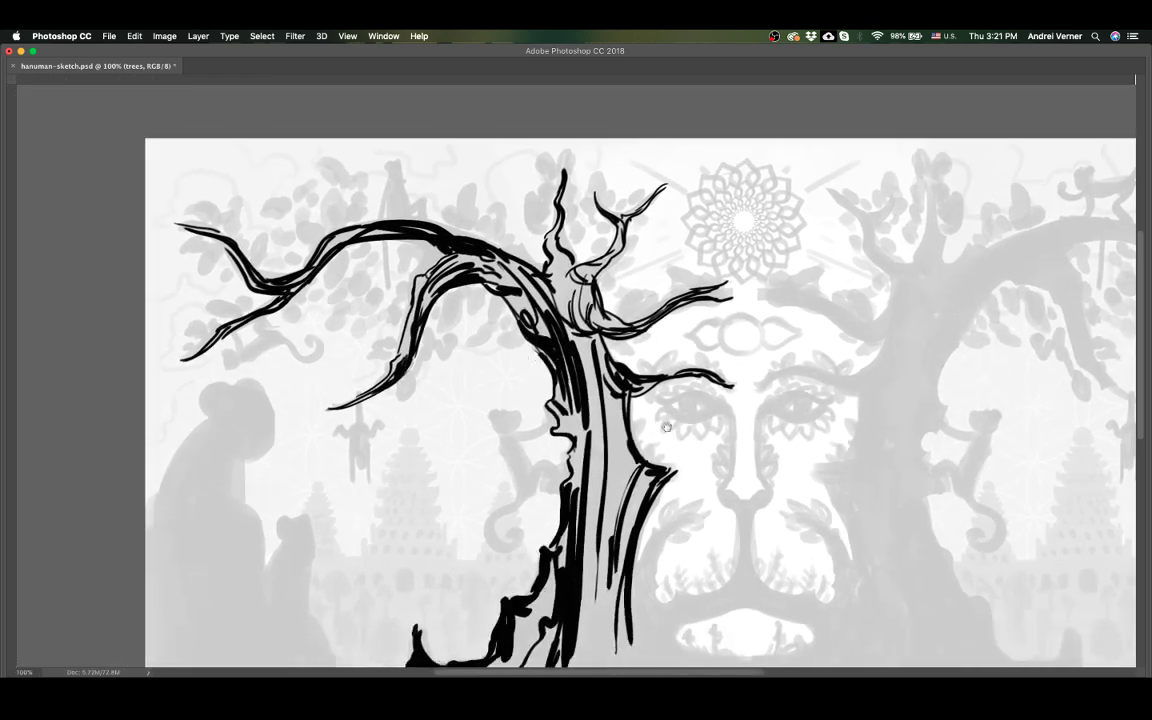
pyautogui.hotkey('ctrl', 'r')
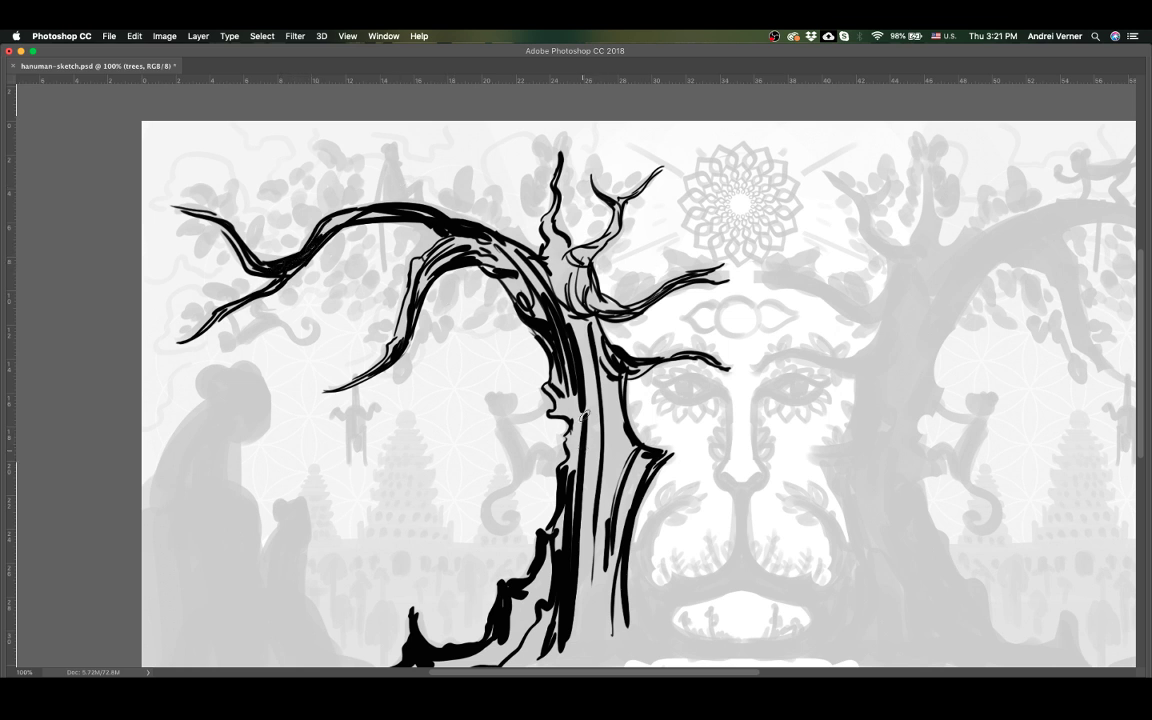
pyautogui.moveTo(583, 415); pyautogui.dragTo(592, 500)
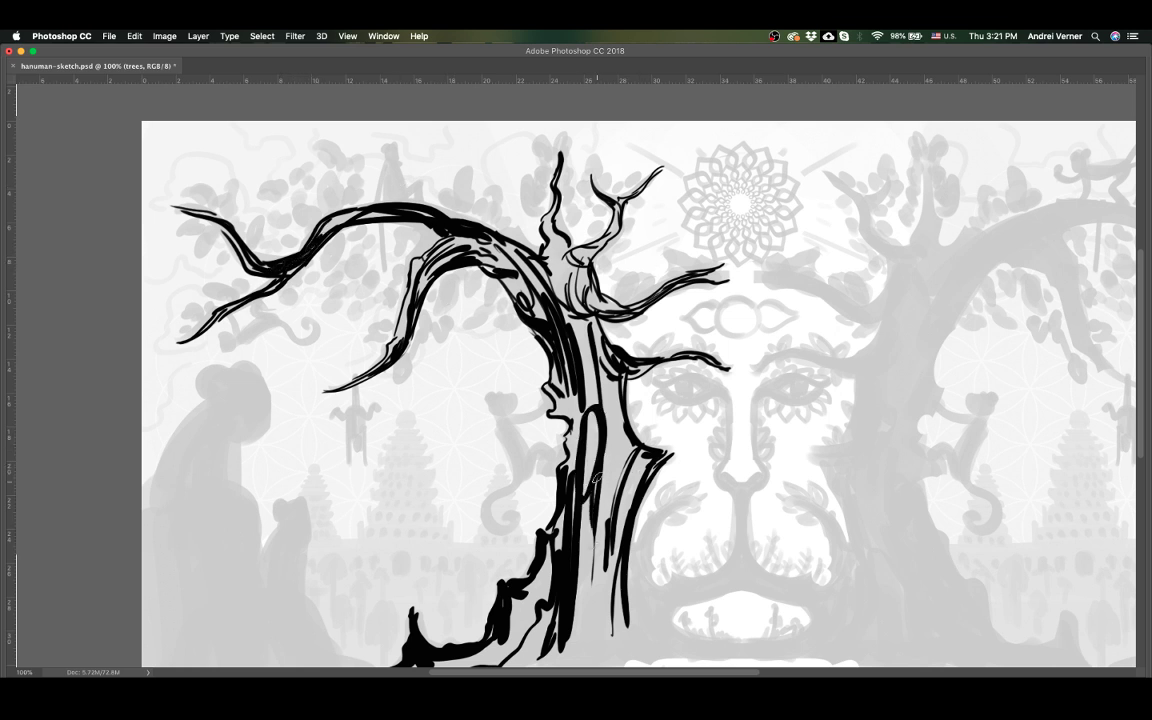
pyautogui.moveTo(600, 415)
pyautogui.mouseDown()
pyautogui.moveTo(612, 455)
pyautogui.moveTo(540, 375)
pyautogui.mouseUp()
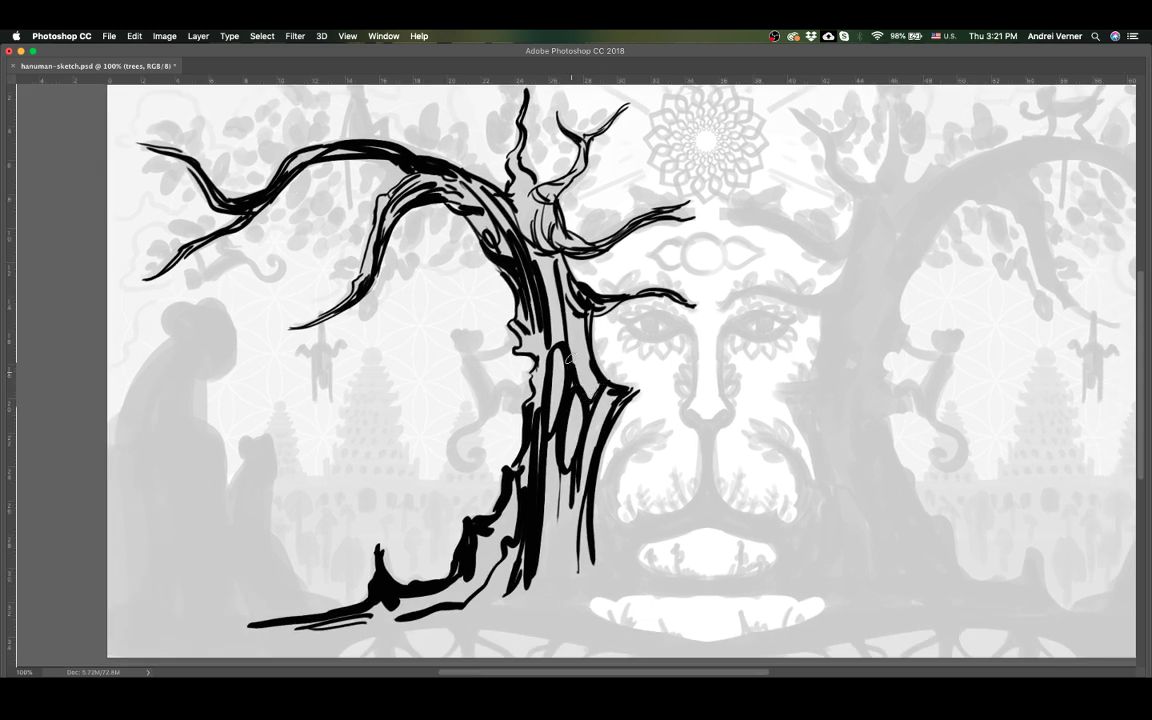
pyautogui.moveTo(575, 365)
pyautogui.mouseDown()
pyautogui.moveTo(586, 412)
pyautogui.moveTo(564, 338)
pyautogui.mouseUp()
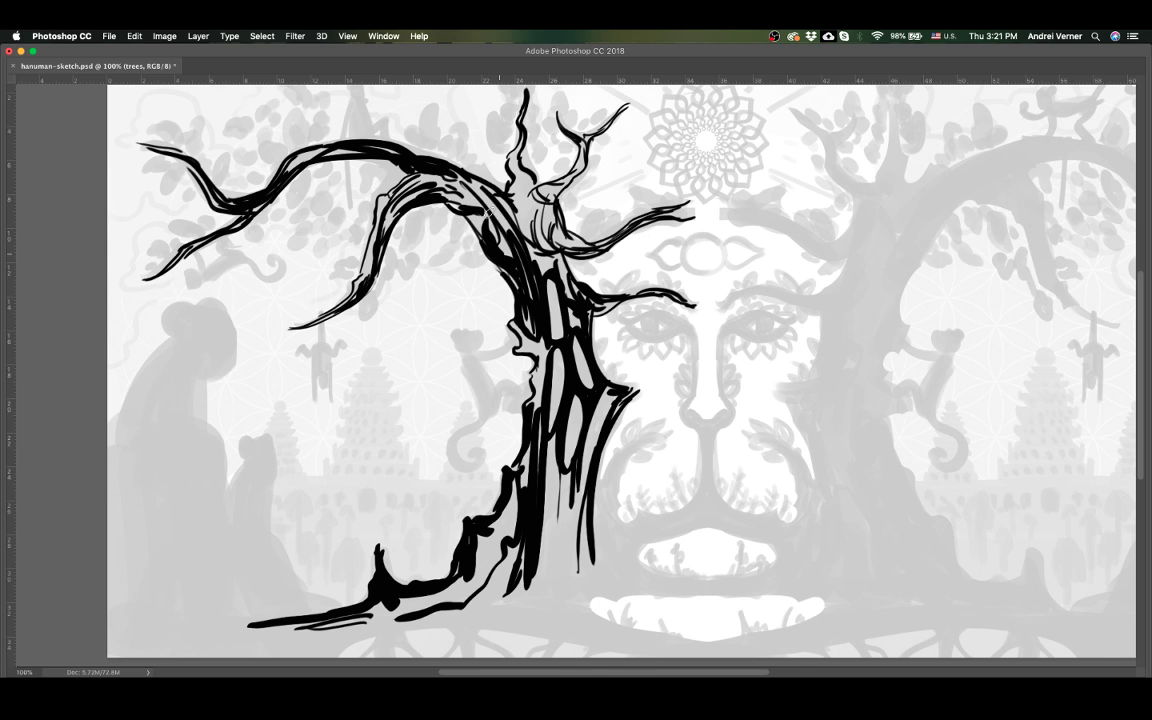
# Step: Add light oval bark shapes and thicken the lower trunk down to its base
pyautogui.moveTo(489, 213); pyautogui.dragTo(532, 352)
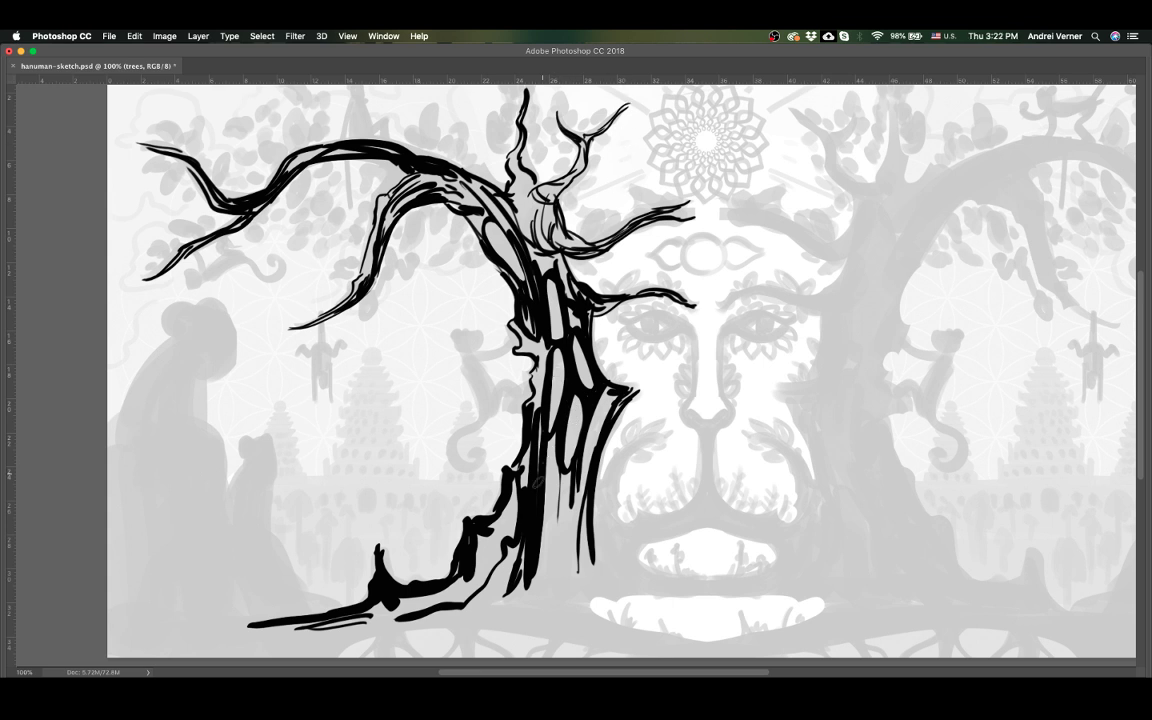
pyautogui.moveTo(550, 482); pyautogui.dragTo(537, 545)
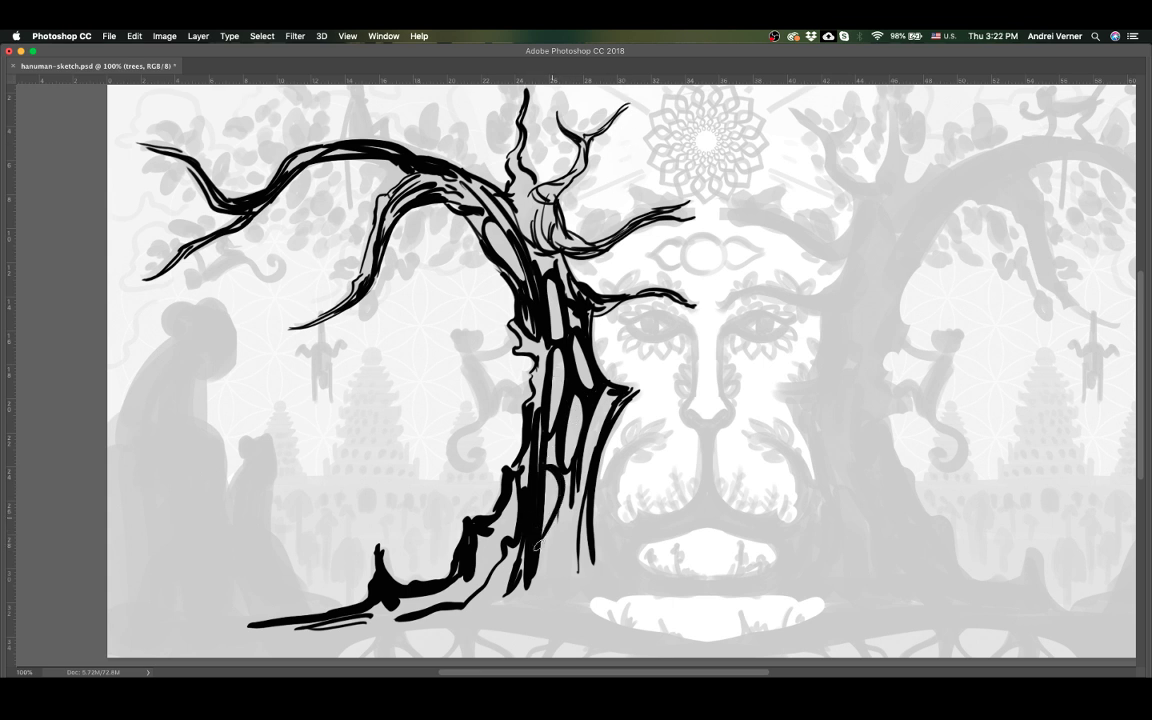
pyautogui.moveTo(536, 530)
pyautogui.mouseDown()
pyautogui.moveTo(540, 472)
pyautogui.moveTo(502, 532)
pyautogui.mouseUp()
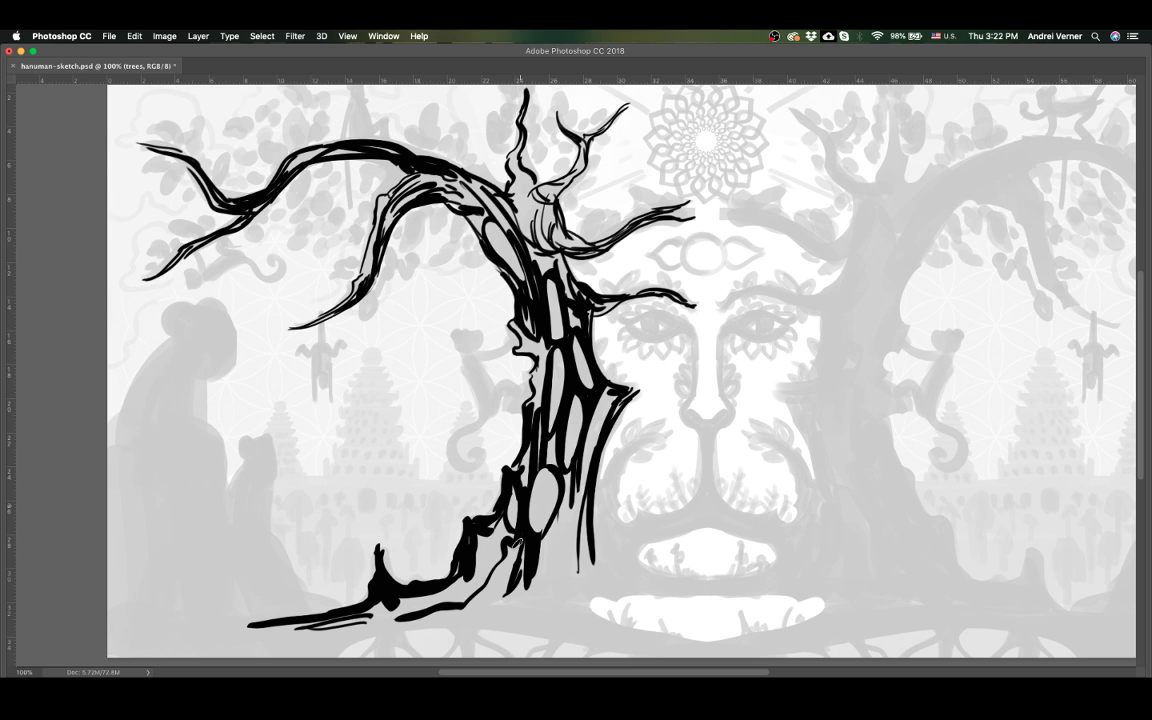
pyautogui.moveTo(582, 490); pyautogui.dragTo(598, 580)
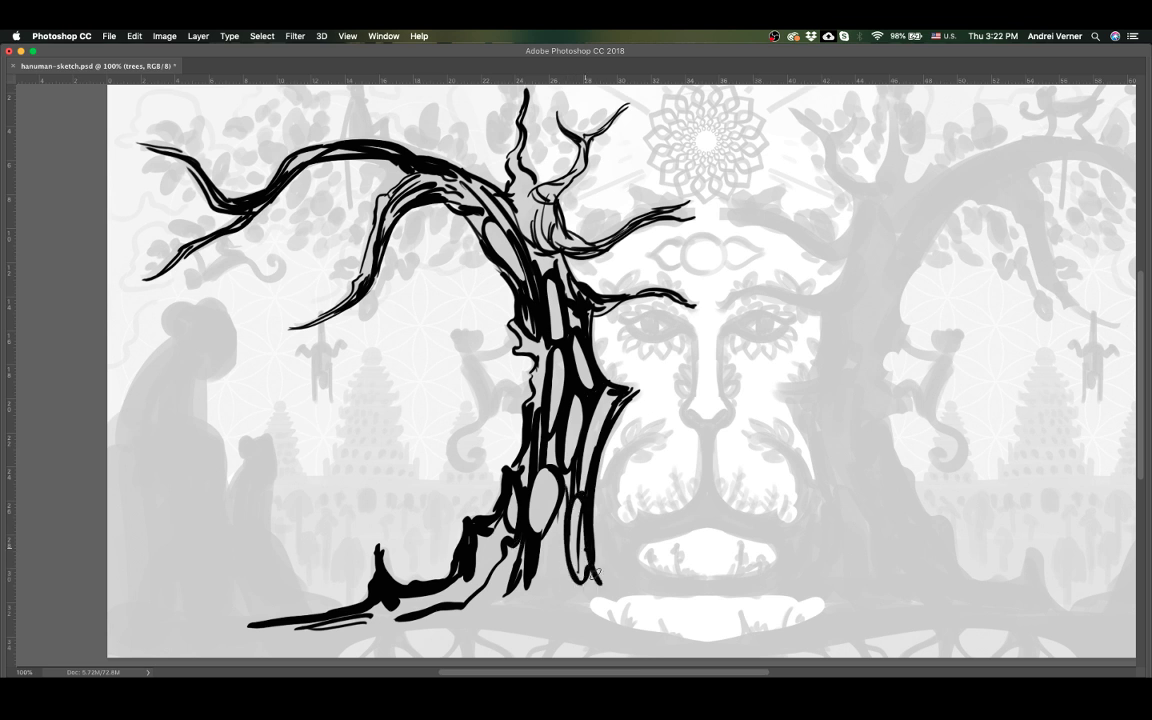
pyautogui.moveTo(661, 535); pyautogui.dragTo(728, 363)
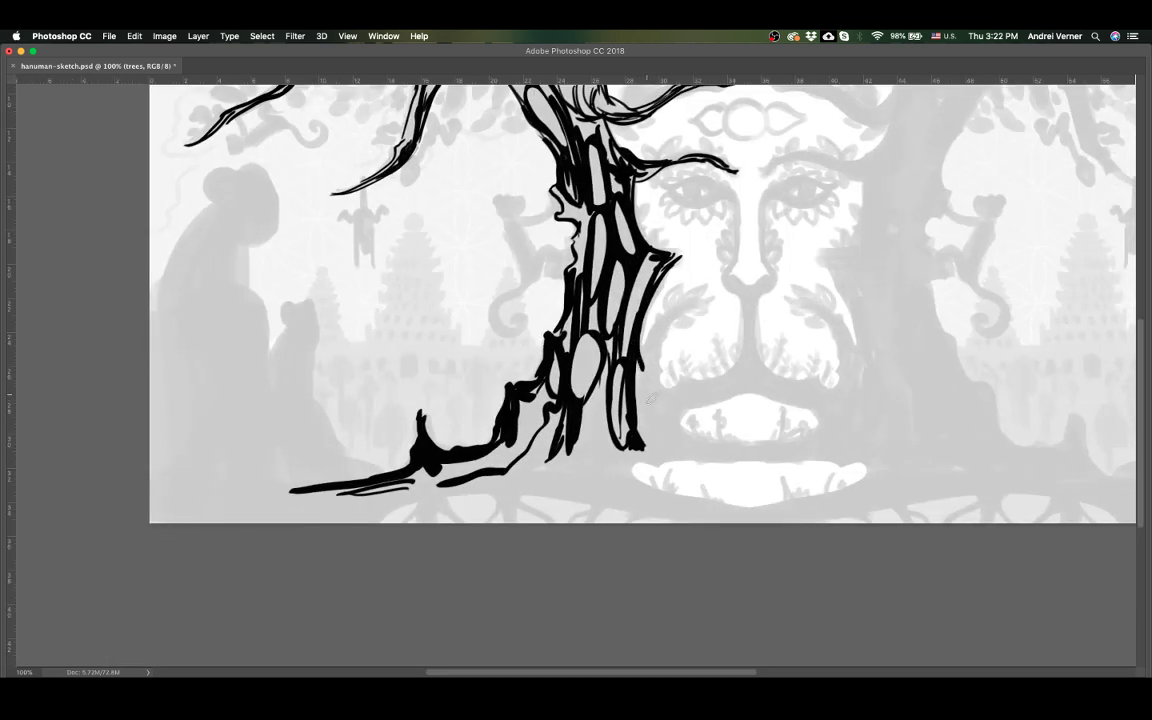
# Step: Ink the monkey's left cheek curve, jaw lines and a hooked stroke beside the trunk
pyautogui.moveTo(658, 403); pyautogui.dragTo(697, 302)
pyautogui.moveTo(716, 384); pyautogui.dragTo(663, 406)
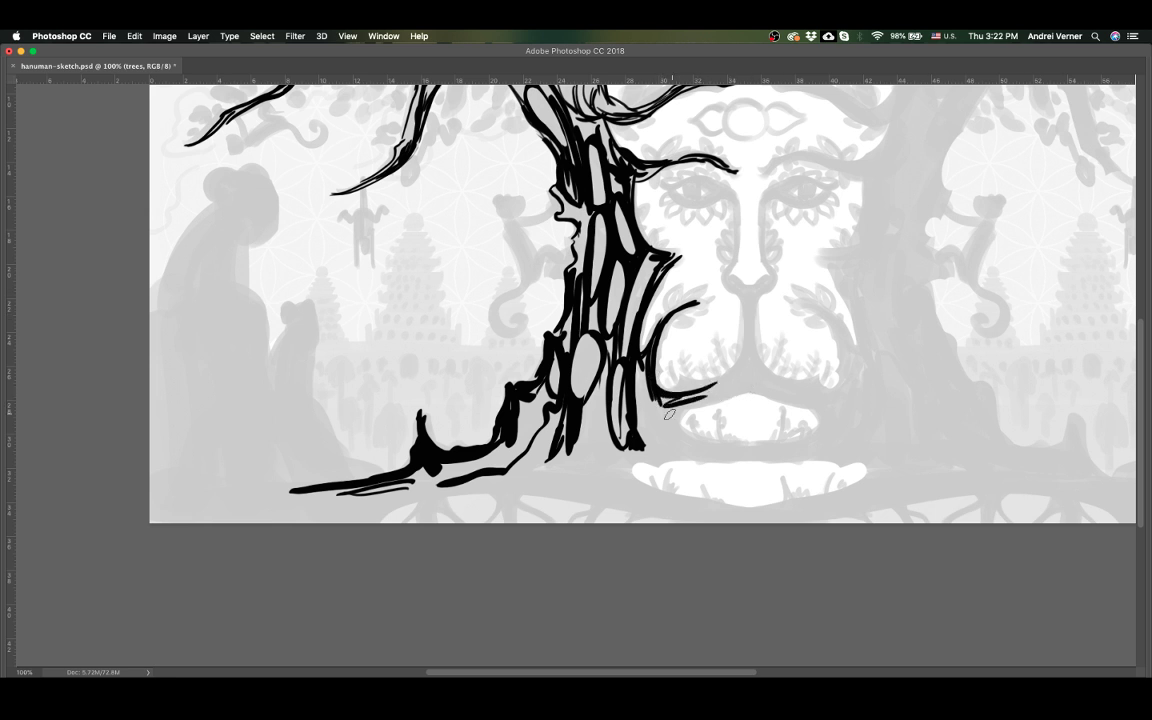
pyautogui.moveTo(733, 390); pyautogui.dragTo(710, 445)
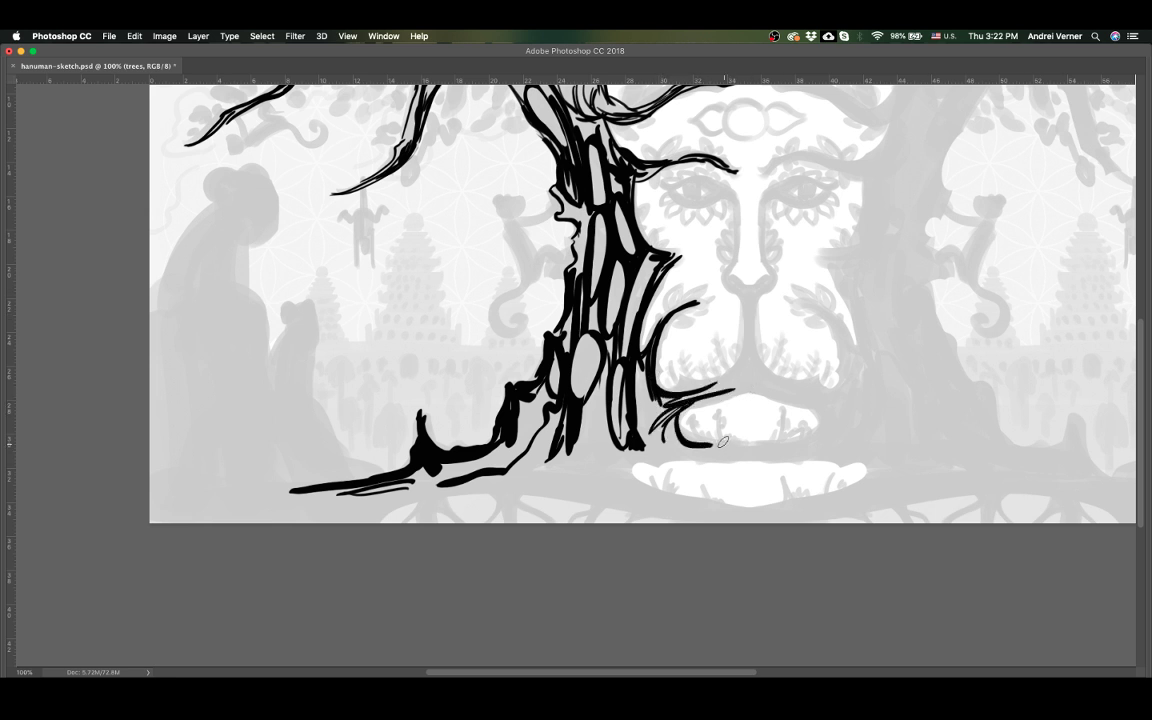
pyautogui.moveTo(823, 390); pyautogui.dragTo(778, 417)
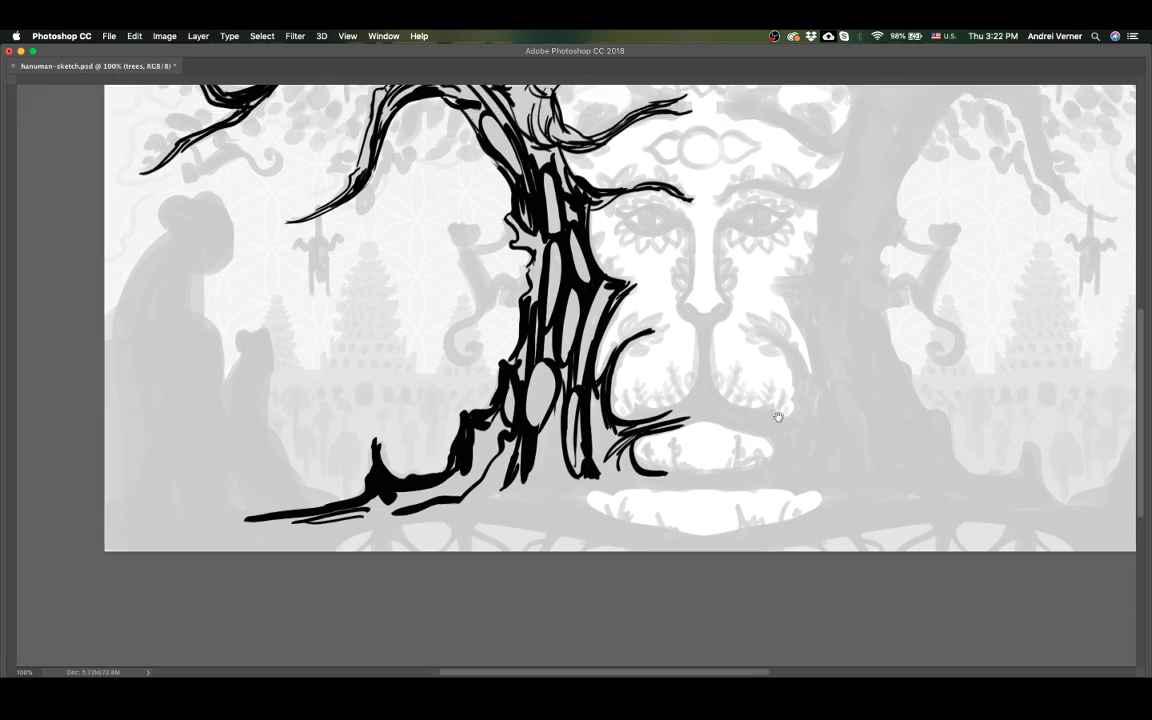
pyautogui.moveTo(778, 417); pyautogui.dragTo(650, 497)
pyautogui.press('super+r')
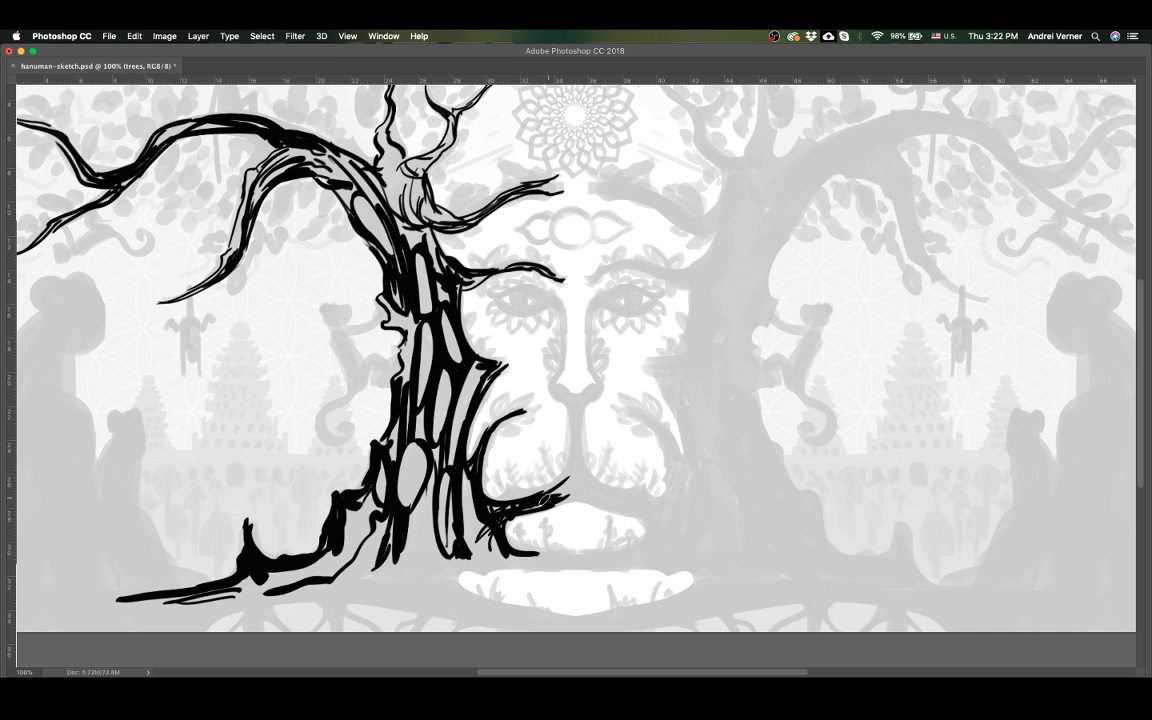
# Step: Ink the nose line with a hooked tip and outline the dark left eye
pyautogui.moveTo(548, 494); pyautogui.dragTo(573, 420)
pyautogui.moveTo(560, 305); pyautogui.dragTo(572, 402)
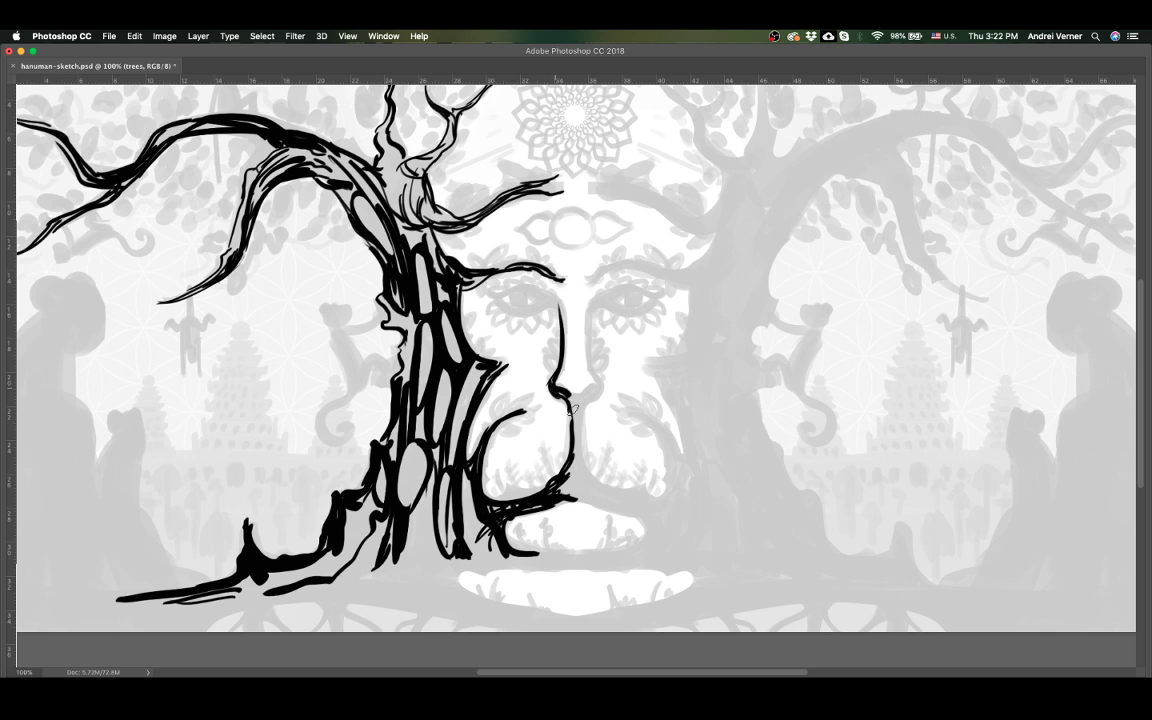
pyautogui.moveTo(555, 390); pyautogui.dragTo(575, 494)
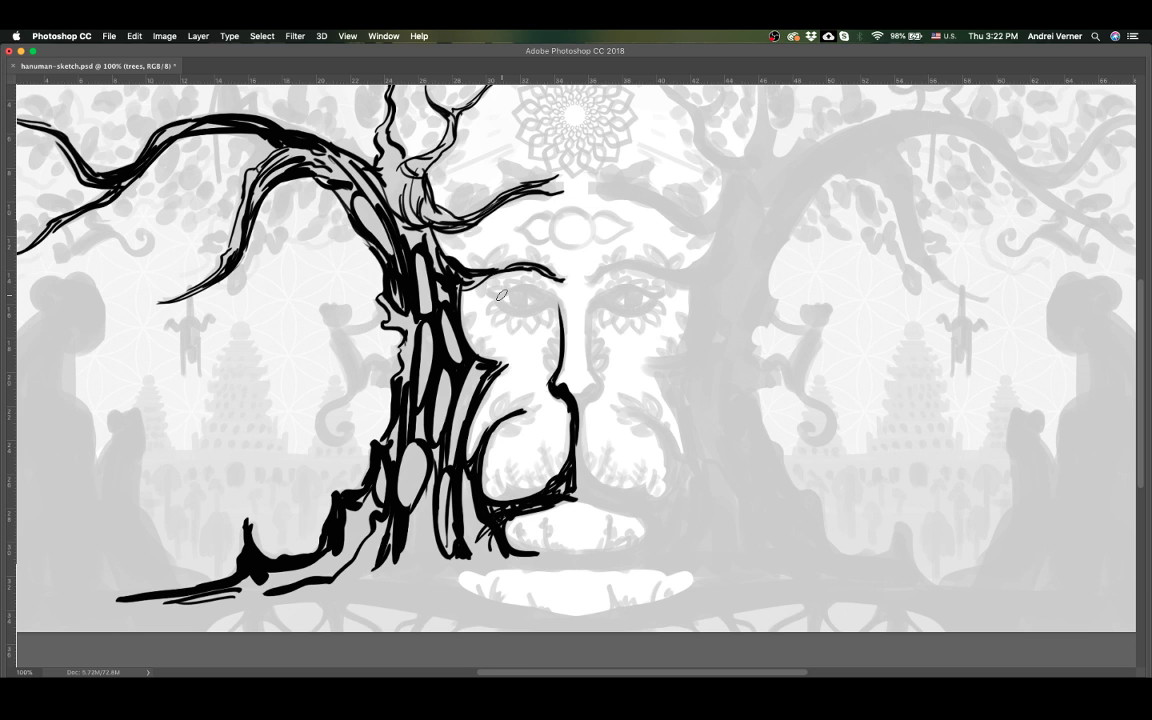
pyautogui.moveTo(501, 295)
pyautogui.mouseDown()
pyautogui.moveTo(524, 300)
pyautogui.moveTo(524, 316)
pyautogui.moveTo(539, 300)
pyautogui.mouseUp()
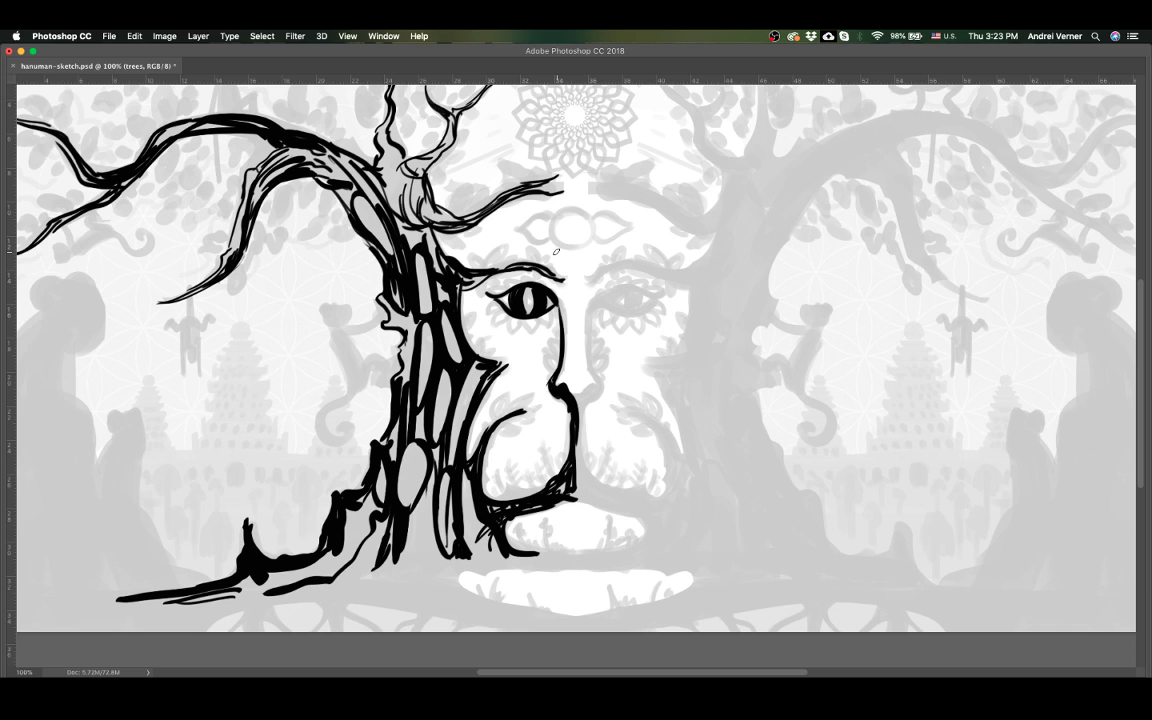
# Step: Brush wavy, curved root strokes spreading from the trunk base
pyautogui.moveTo(556, 251)
pyautogui.mouseDown()
pyautogui.moveTo(567, 445)
pyautogui.moveTo(597, 413)
pyautogui.mouseUp()
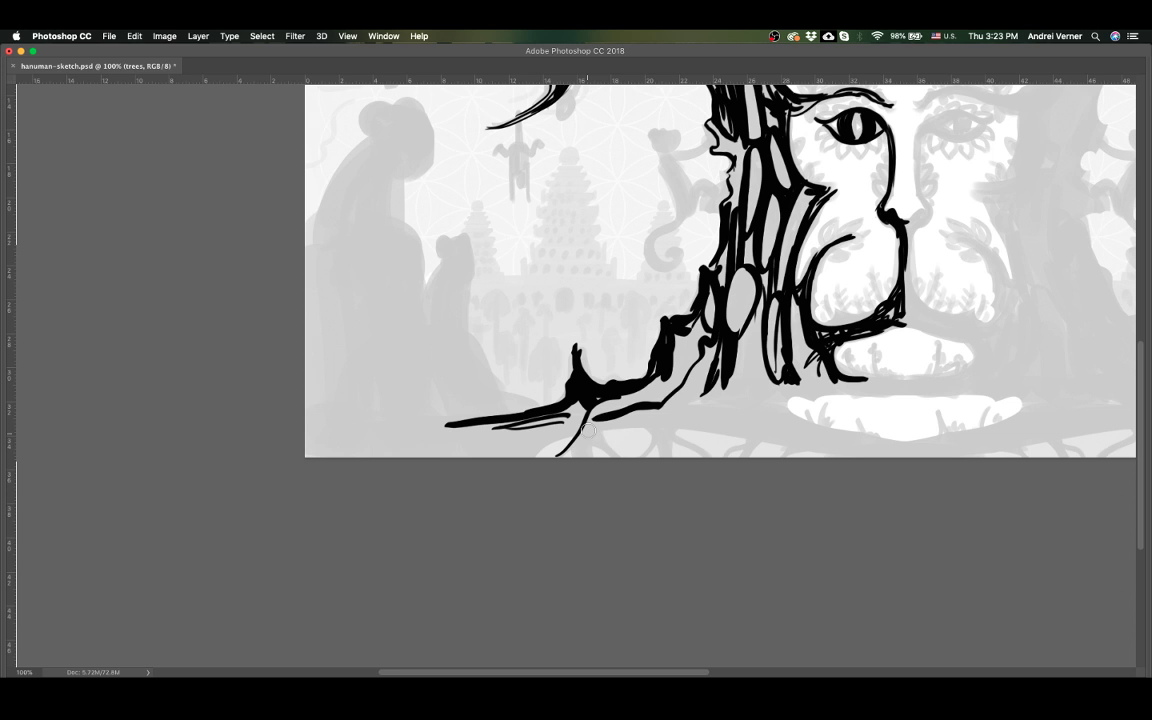
pyautogui.moveTo(662, 402)
pyautogui.mouseDown()
pyautogui.moveTo(594, 428)
pyautogui.moveTo(620, 456)
pyautogui.mouseUp()
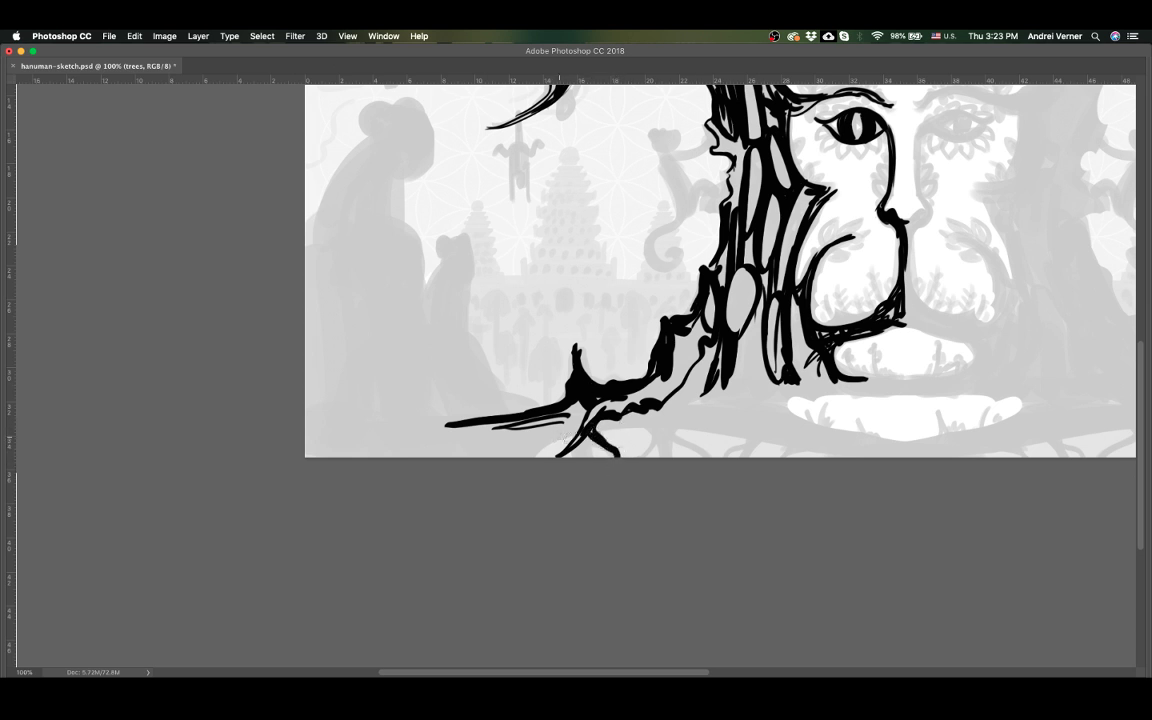
pyautogui.moveTo(510, 456); pyautogui.dragTo(584, 404)
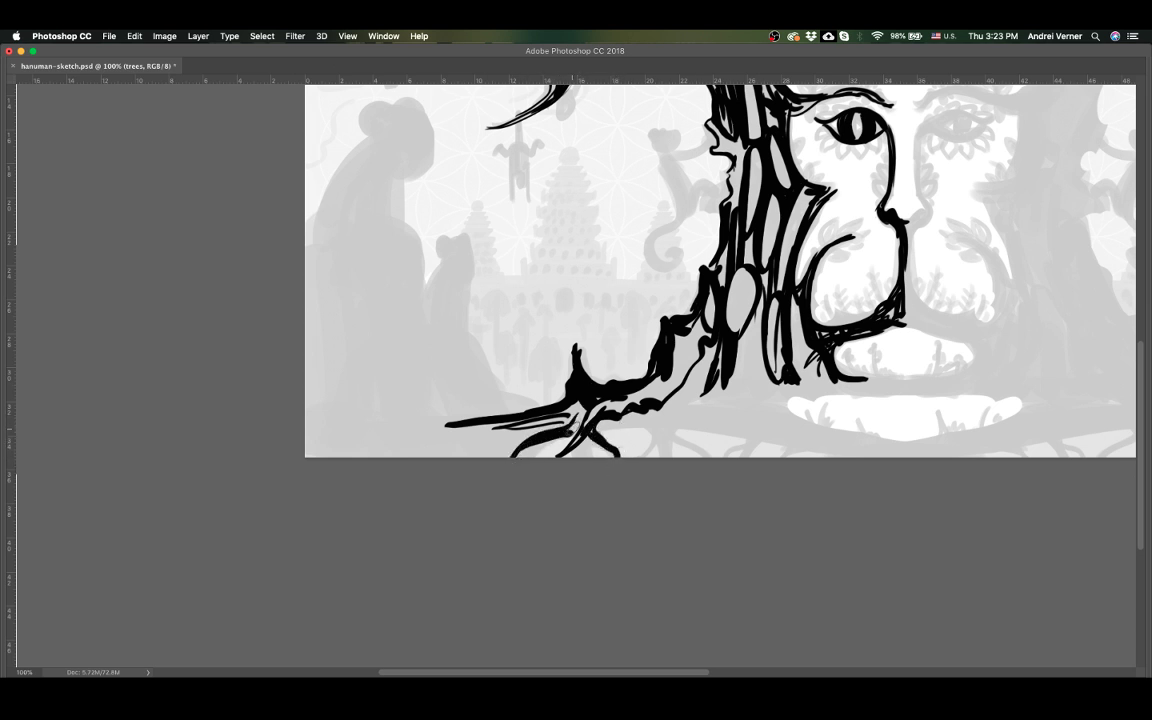
pyautogui.moveTo(485, 457); pyautogui.dragTo(580, 410)
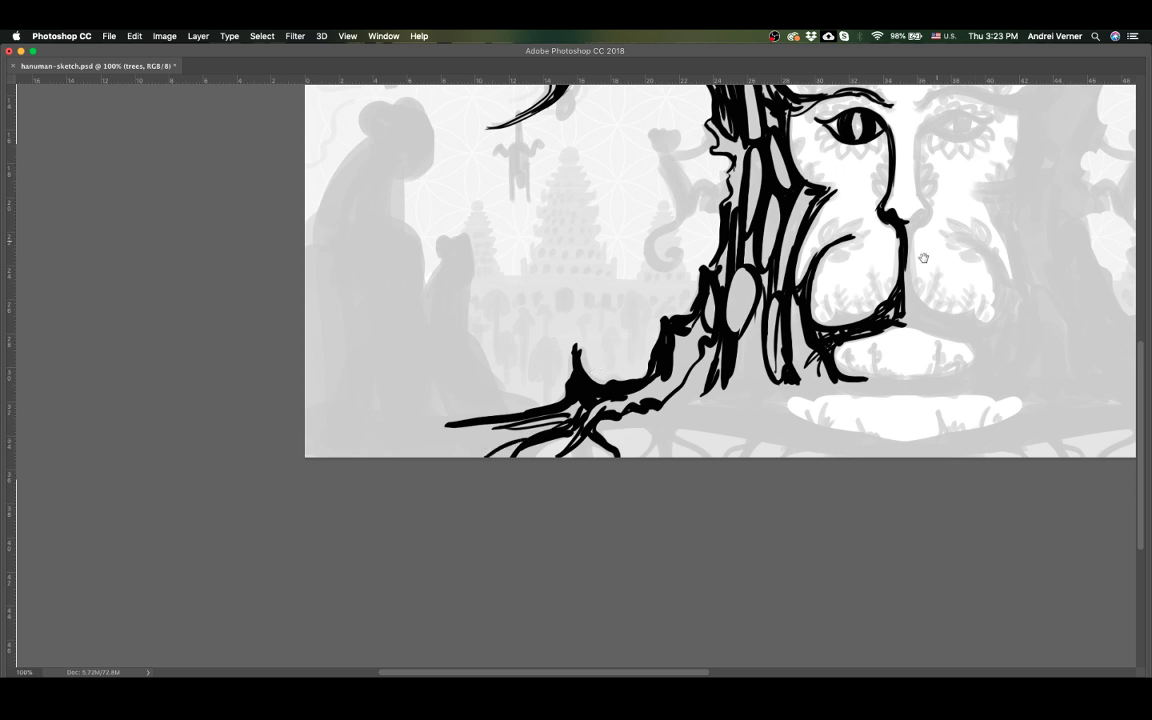
# Step: Replace the curved stroke with angular cliff-edge lines at lower left, erasing the stray horizontal bit
pyautogui.moveTo(305, 240); pyautogui.dragTo(447, 404)
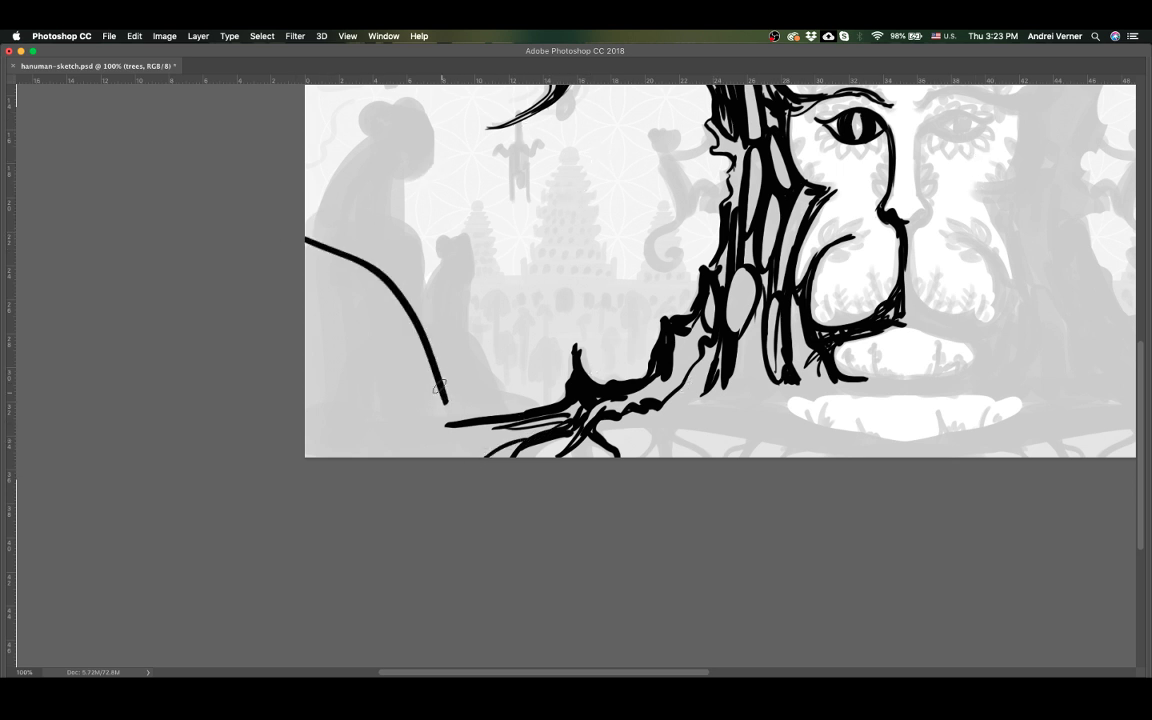
pyautogui.press('v')
pyautogui.hotkey('ctrl', 'alt', 'z')
pyautogui.hotkey('ctrl', 'alt', 'z')
pyautogui.hotkey('ctrl', 'alt', 'z')
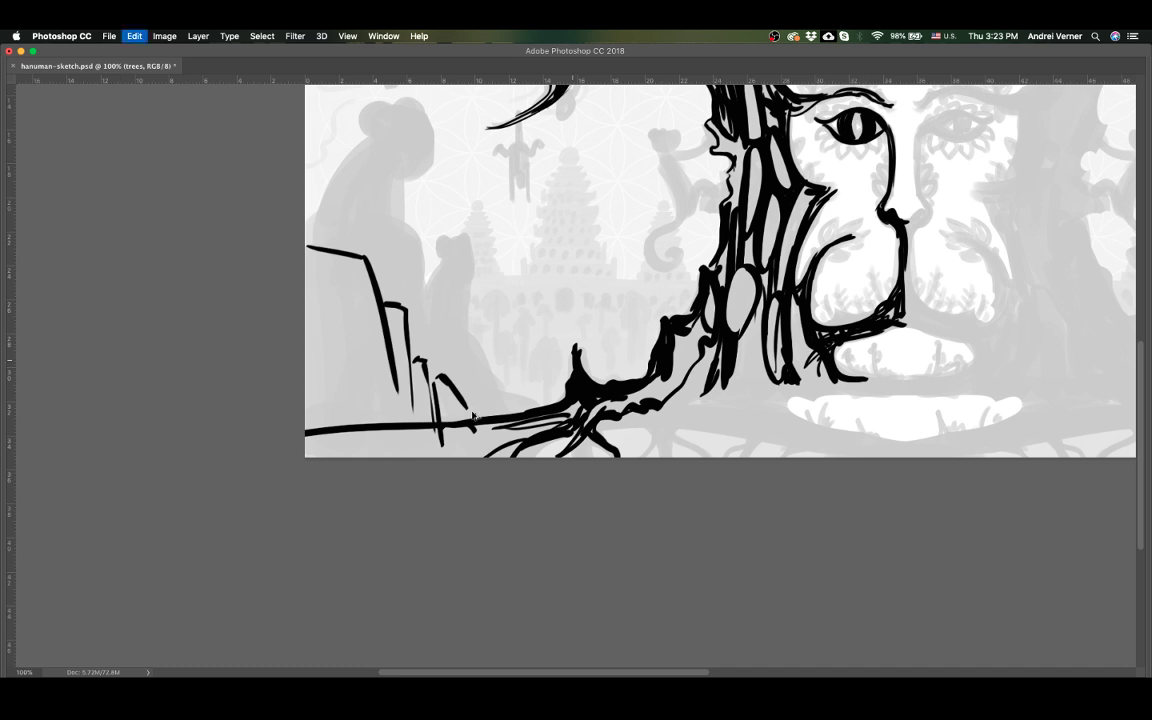
pyautogui.scroll(5, 494, 424)
pyautogui.hscroll(3, 494, 424)
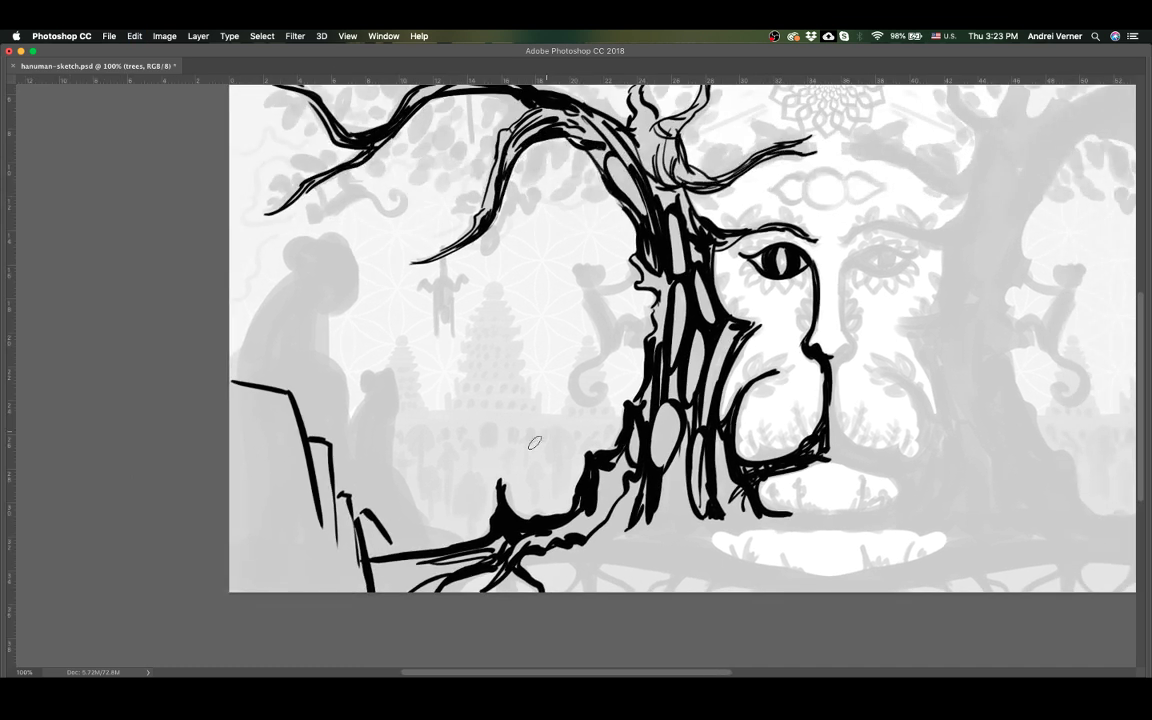
pyautogui.moveTo(362, 503); pyautogui.dragTo(404, 590)
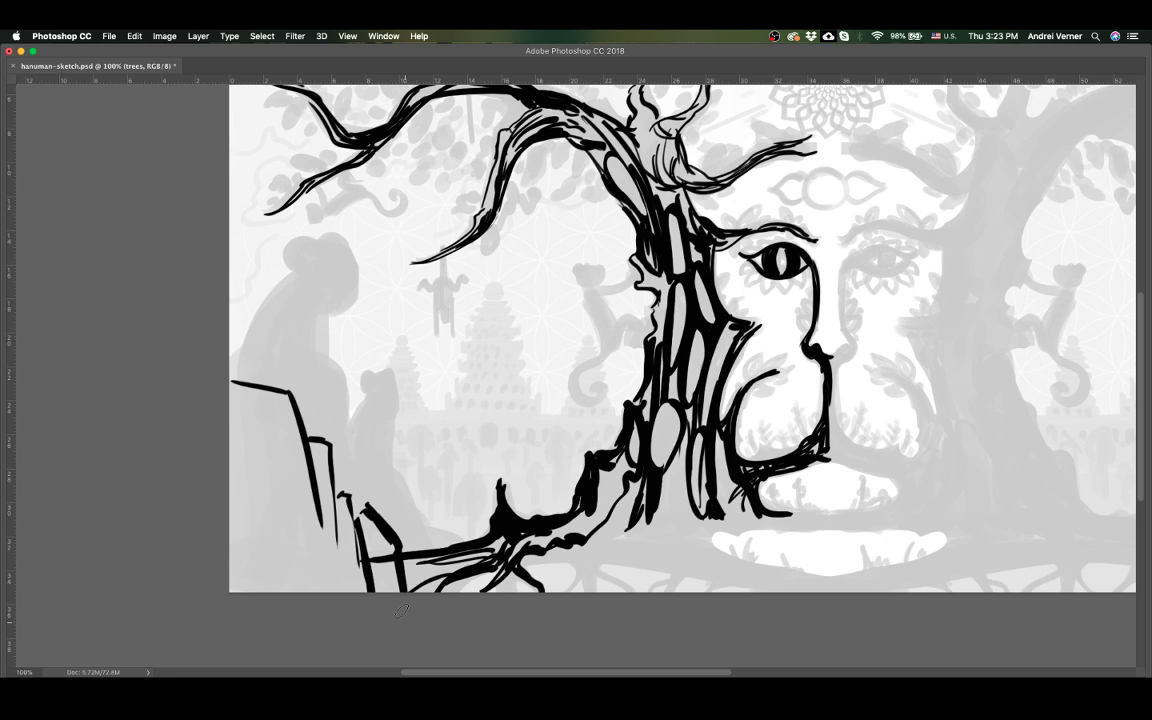
pyautogui.moveTo(370, 550); pyautogui.dragTo(391, 577)
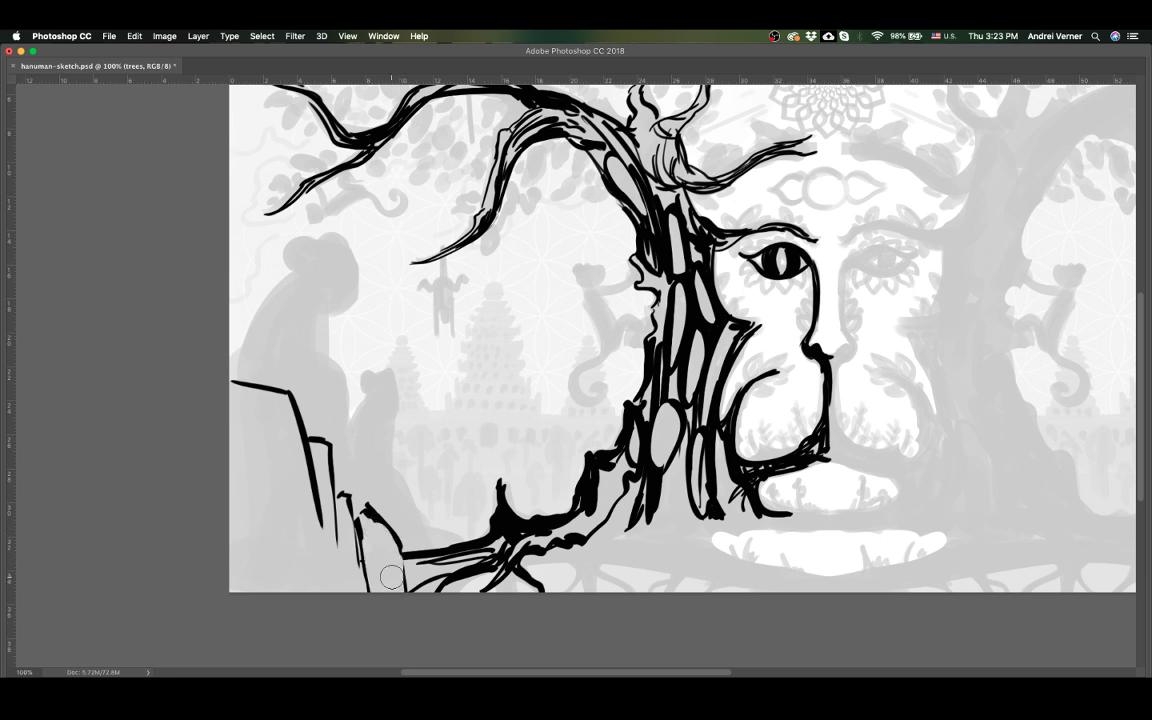
pyautogui.press('[')
pyautogui.press('[')
# Step: Add short dark strokes along the lower trunk, undoing unwanted marks
pyautogui.scroll(-3, 693, 508)
pyautogui.hscroll(3, 693, 508)
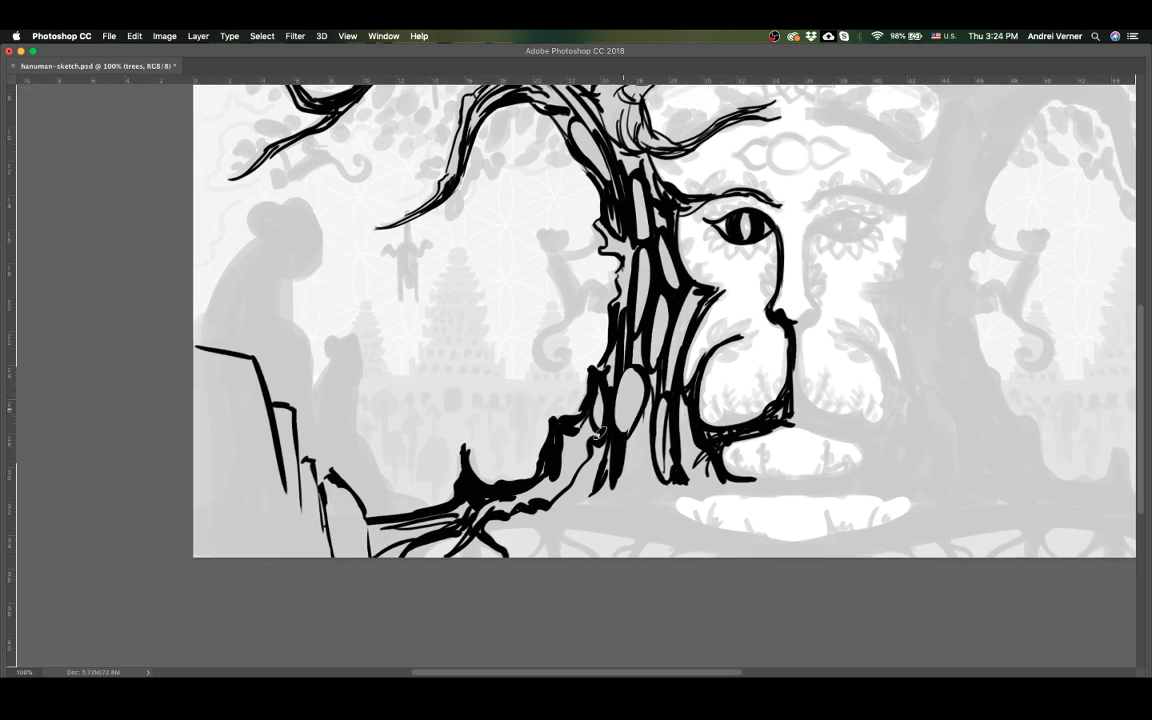
pyautogui.moveTo(547, 510); pyautogui.dragTo(552, 553)
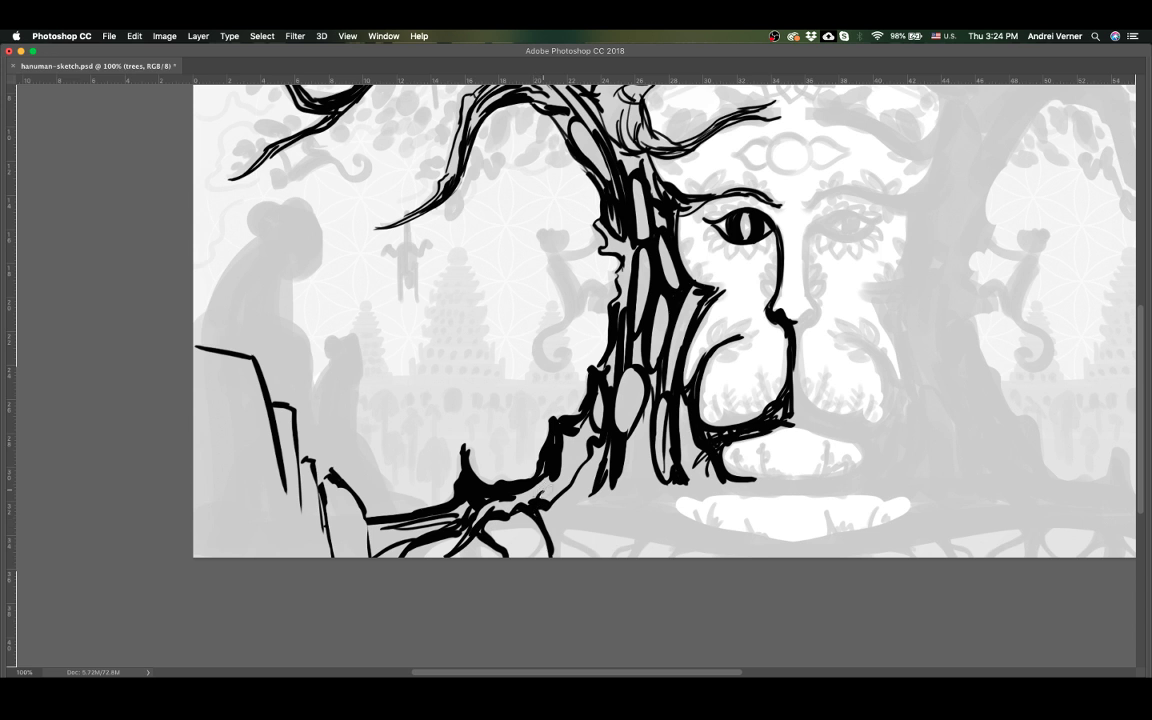
pyautogui.moveTo(551, 500); pyautogui.dragTo(577, 471)
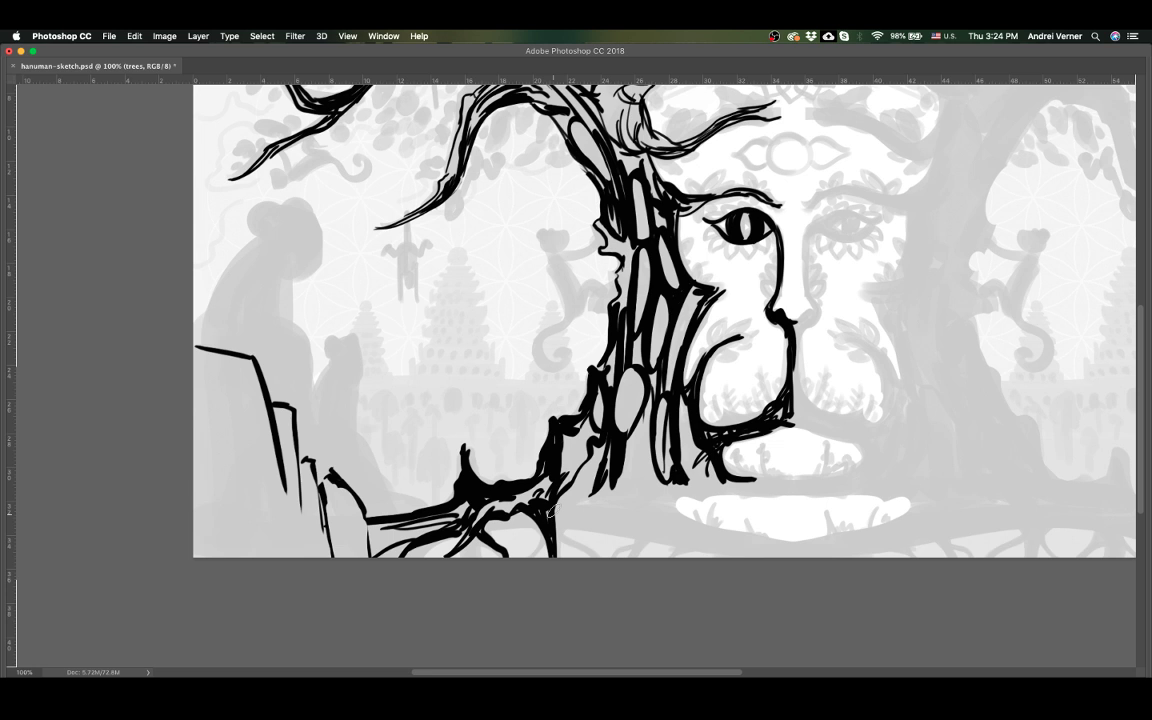
pyautogui.moveTo(548, 510); pyautogui.dragTo(538, 482)
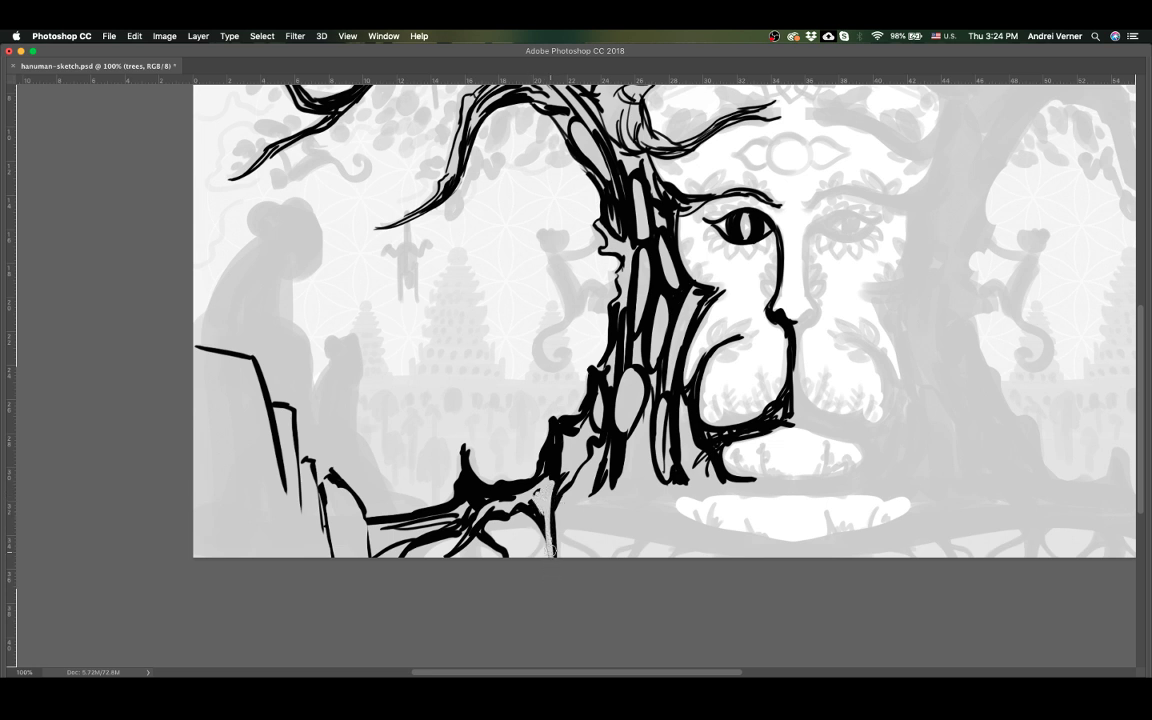
pyautogui.press('super+z')
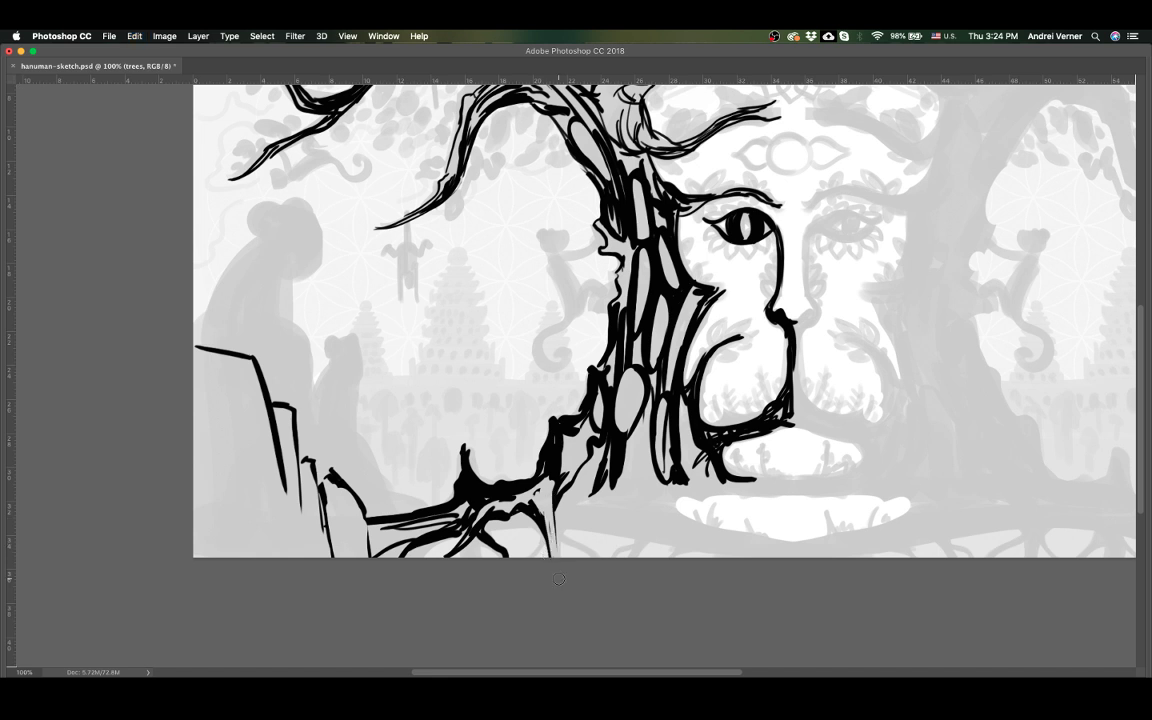
pyautogui.moveTo(546, 557); pyautogui.dragTo(482, 474)
pyautogui.moveTo(553, 530); pyautogui.dragTo(596, 556)
pyautogui.press('super+z')
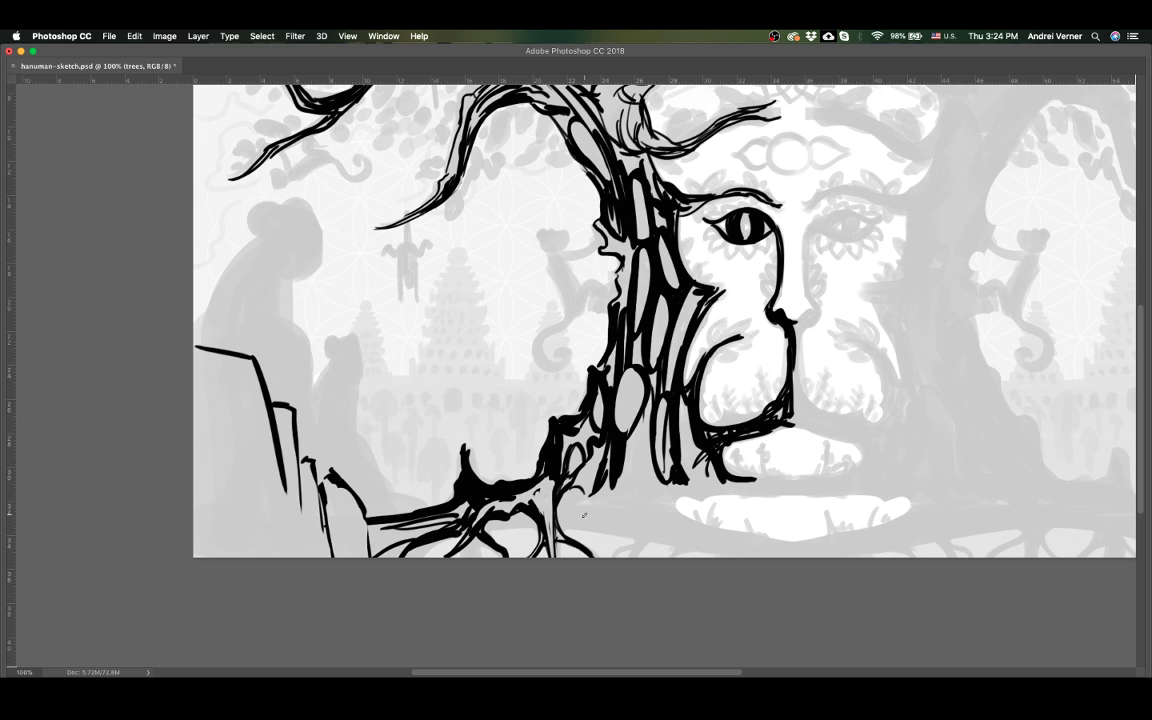
# Step: Draw curving roots arcing right from the trunk base, retrying strokes with undo and redo
pyautogui.moveTo(560, 484); pyautogui.dragTo(638, 533)
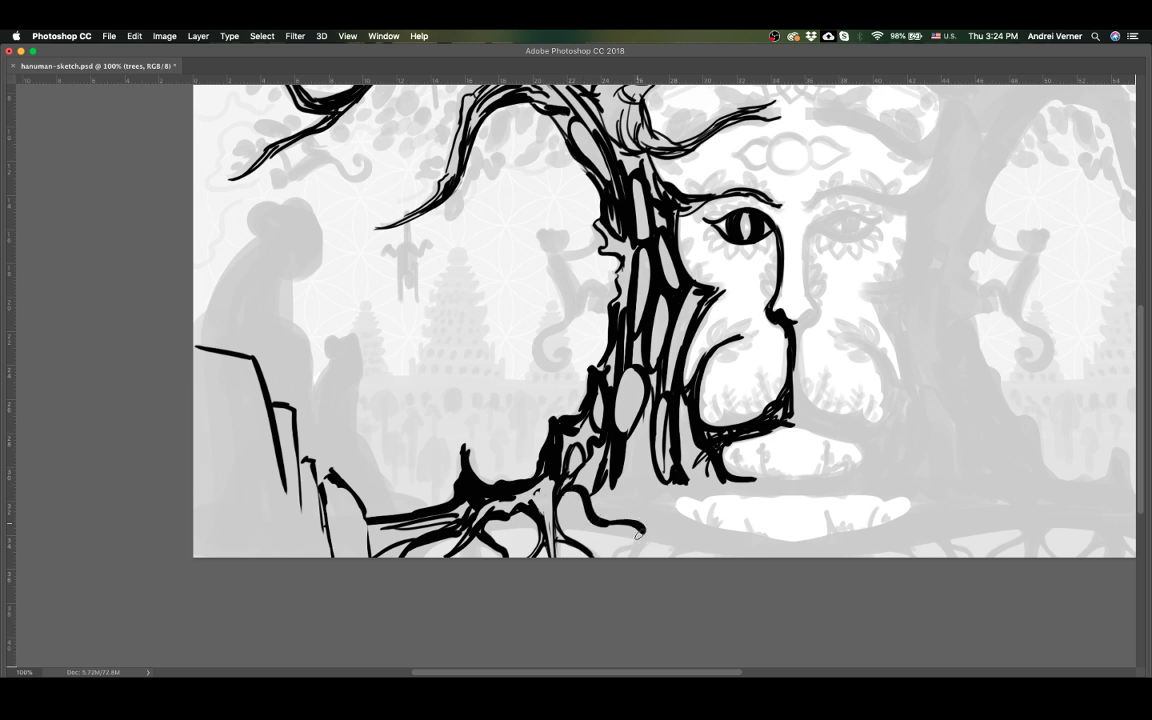
pyautogui.hotkey('ctrl', 'z')
pyautogui.hotkey('ctrl', 'z')
pyautogui.hotkey('ctrl', 'z')
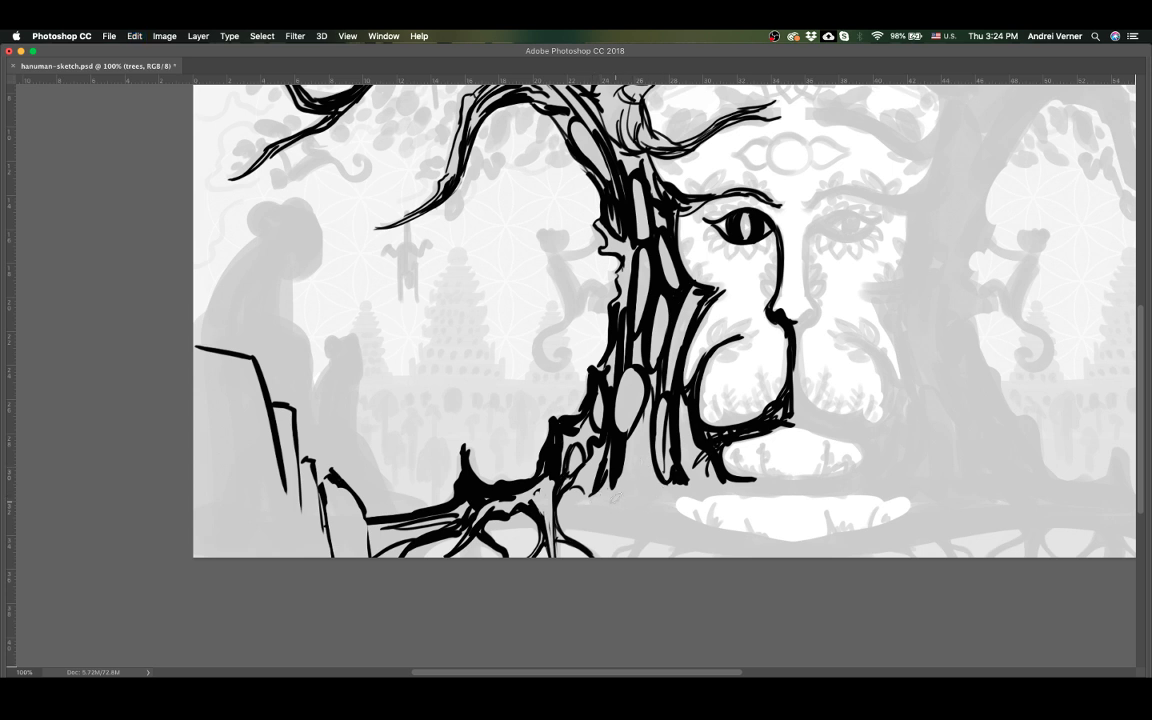
pyautogui.hotkey('ctrl', 'shift', 'z')
pyautogui.hotkey('ctrl', 'shift', 'z')
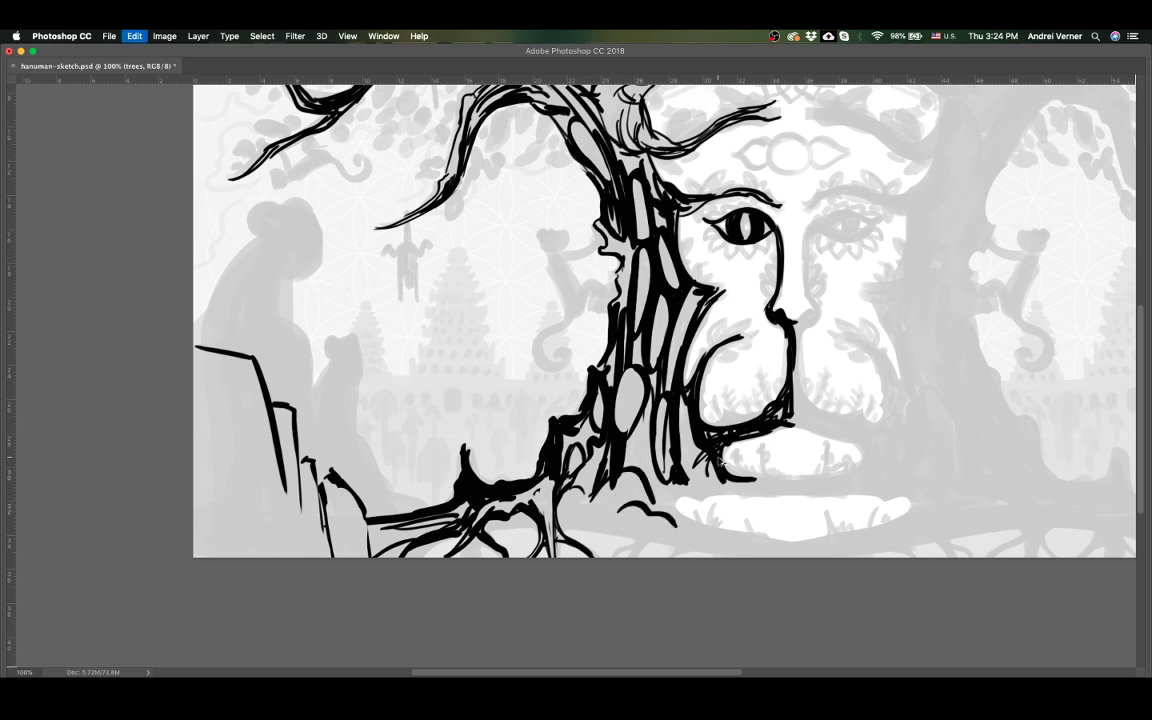
pyautogui.hotkey('ctrl', 'shift', 'z')
pyautogui.hotkey('ctrl', 'z')
pyautogui.moveTo(655, 513); pyautogui.dragTo(591, 500)
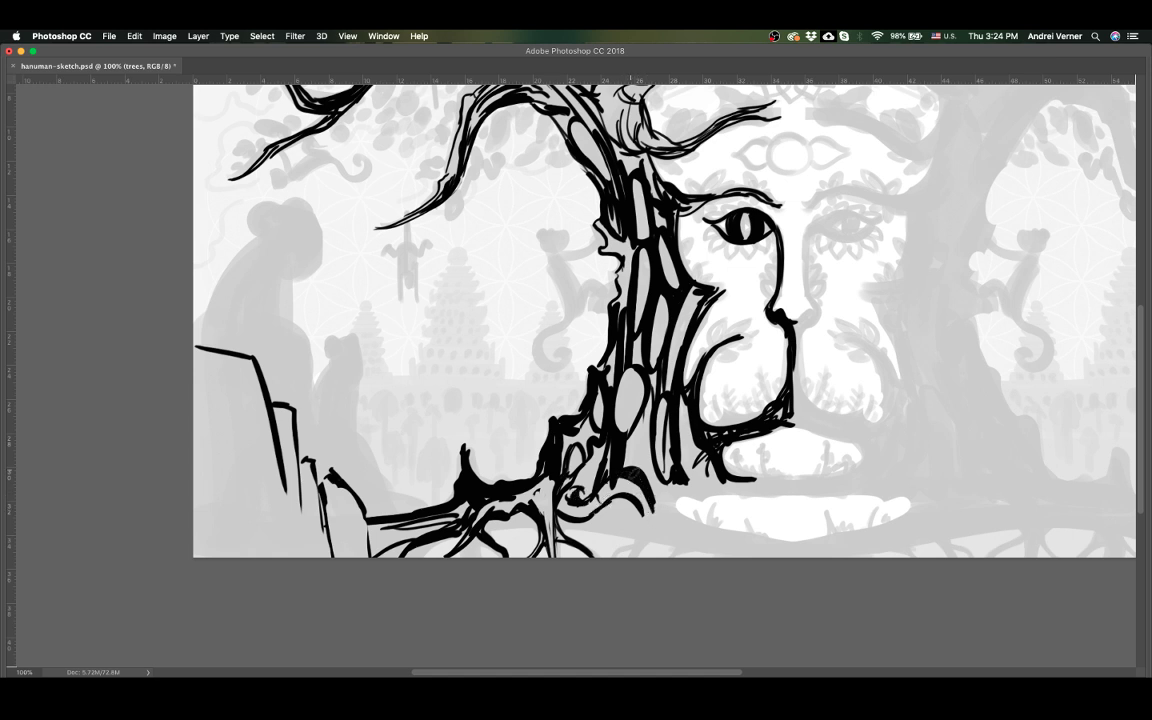
pyautogui.moveTo(600, 496); pyautogui.dragTo(686, 519)
pyautogui.moveTo(576, 452); pyautogui.dragTo(552, 498)
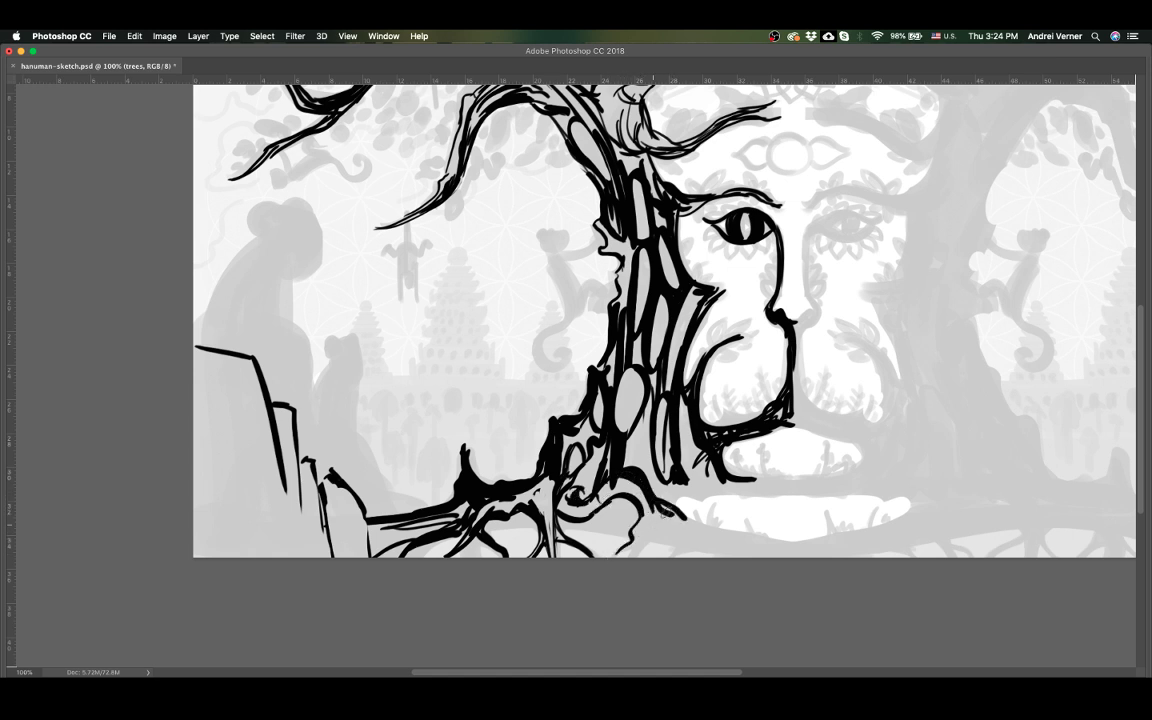
pyautogui.hotkey('ctrl', 'z')
pyautogui.moveTo(566, 455)
pyautogui.mouseDown()
pyautogui.moveTo(563, 500)
pyautogui.moveTo(594, 470)
pyautogui.mouseUp()
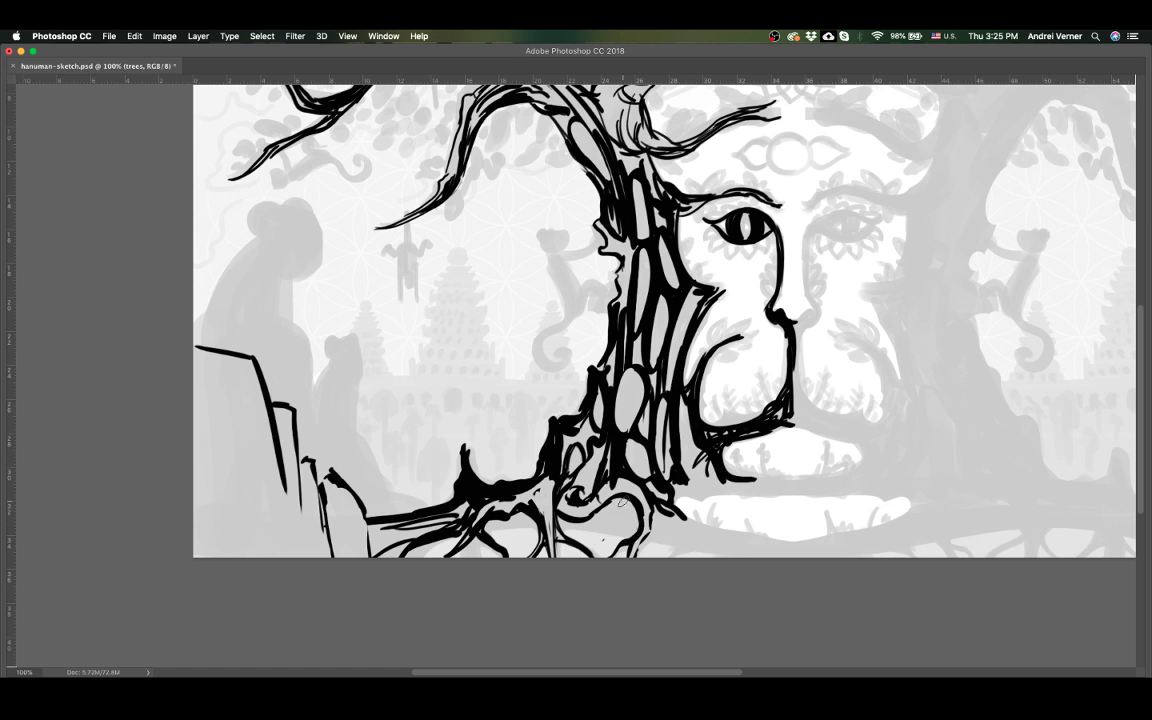
pyautogui.hotkey('ctrl', 'z')
pyautogui.moveTo(727, 493); pyautogui.dragTo(644, 448)
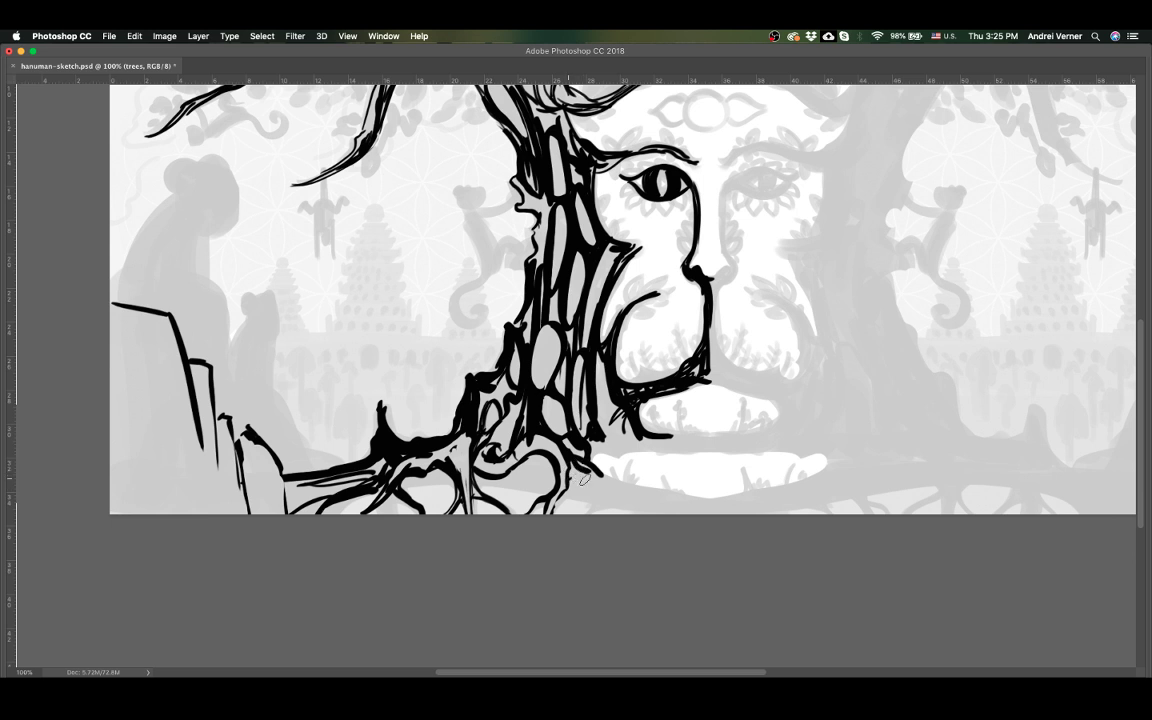
# Step: Draw a long curved root from the trunk base to the canvas bottom, retrying with undo
pyautogui.moveTo(585, 480); pyautogui.dragTo(653, 524)
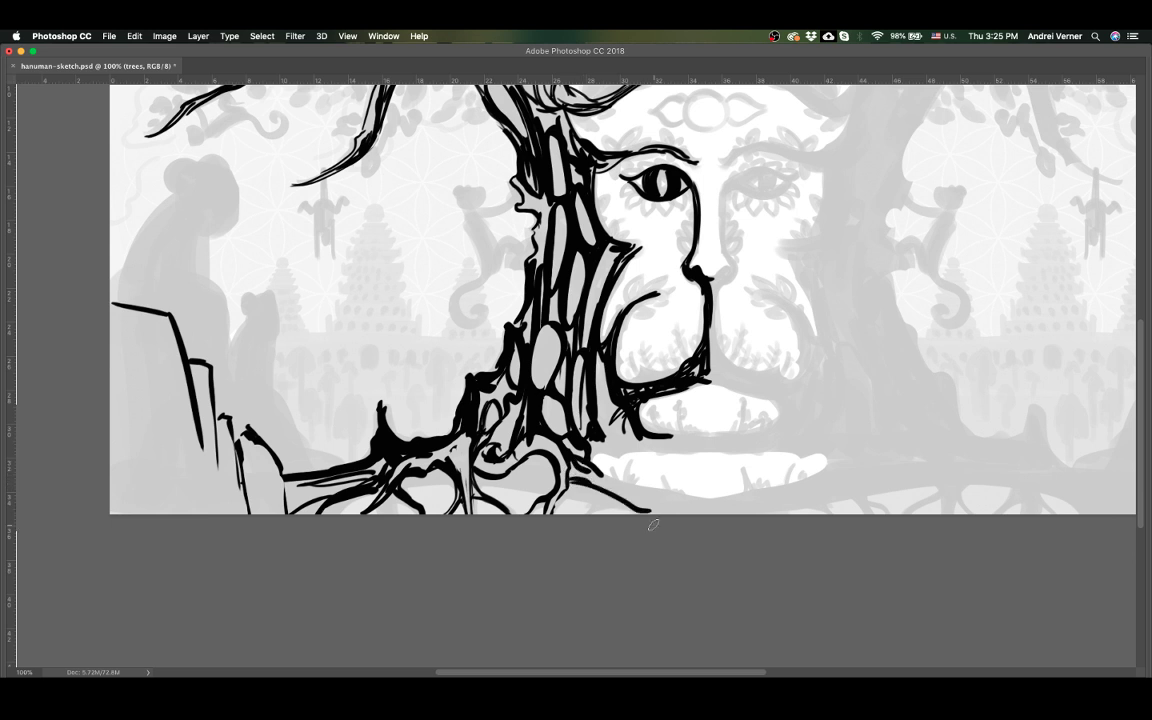
pyautogui.press('super+z')
pyautogui.moveTo(598, 466); pyautogui.dragTo(626, 498)
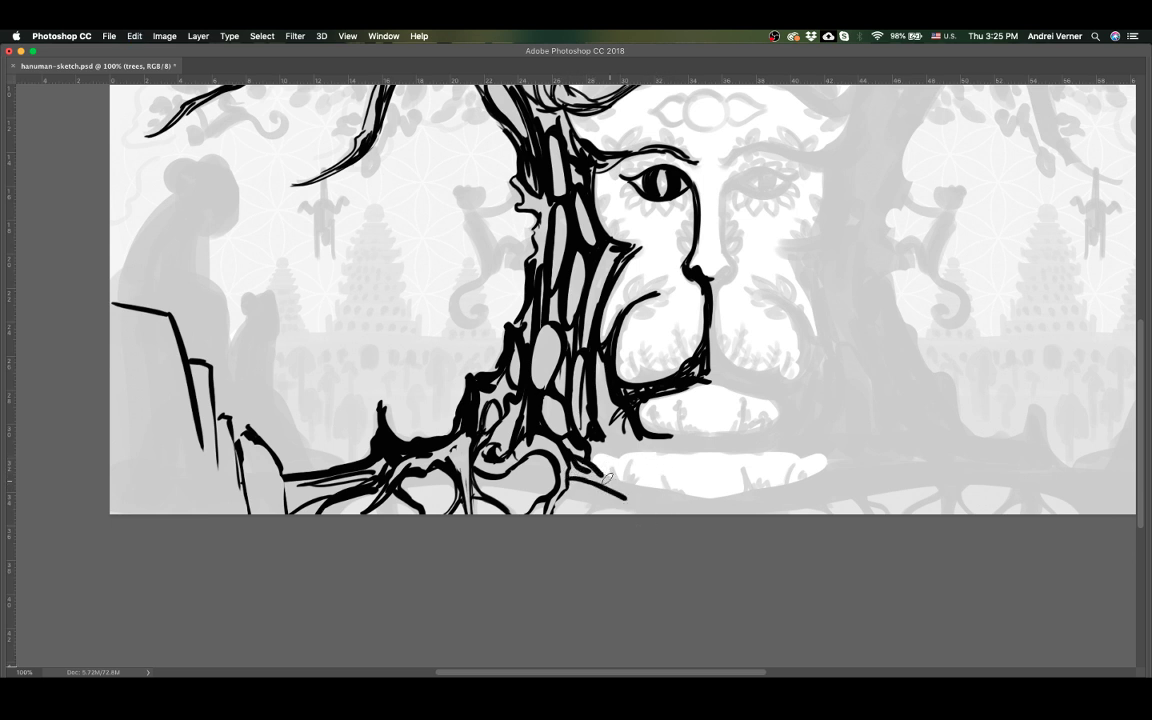
pyautogui.moveTo(541, 430); pyautogui.dragTo(590, 446)
pyautogui.press('super+z')
pyautogui.moveTo(575, 455); pyautogui.dragTo(688, 516)
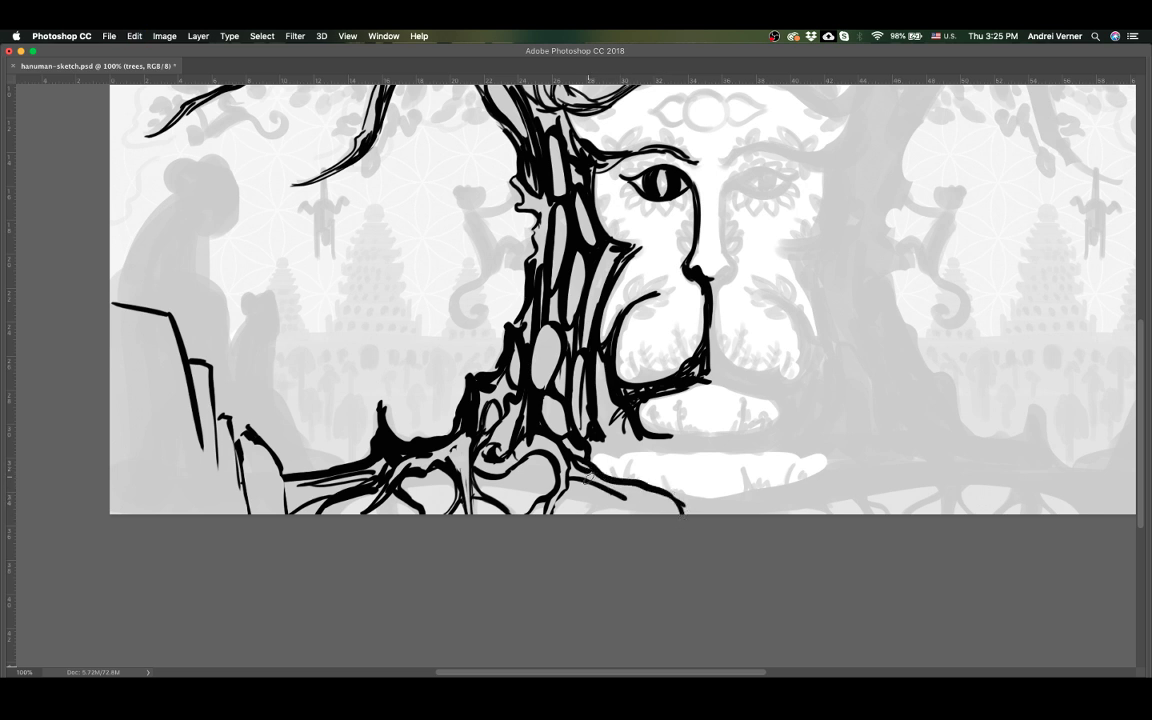
pyautogui.moveTo(588, 480); pyautogui.dragTo(615, 508)
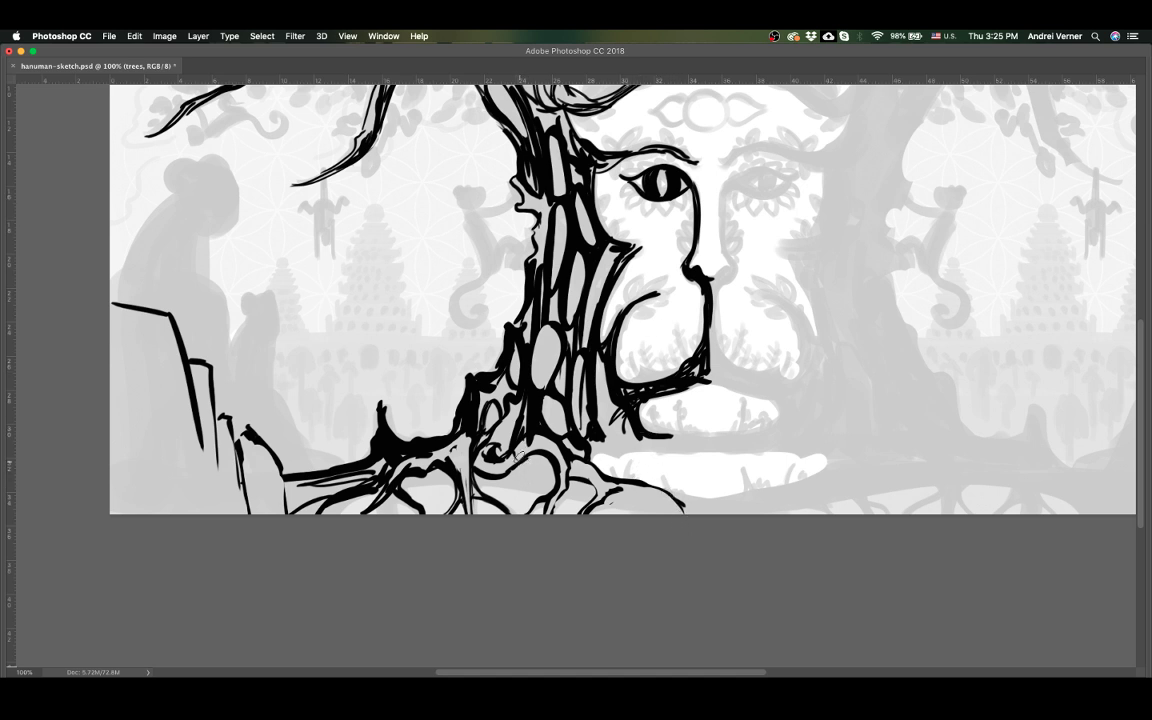
pyautogui.press('super+z')
# Step: Add curly and curving strokes among the lower roots
pyautogui.moveTo(527, 417); pyautogui.dragTo(537, 431)
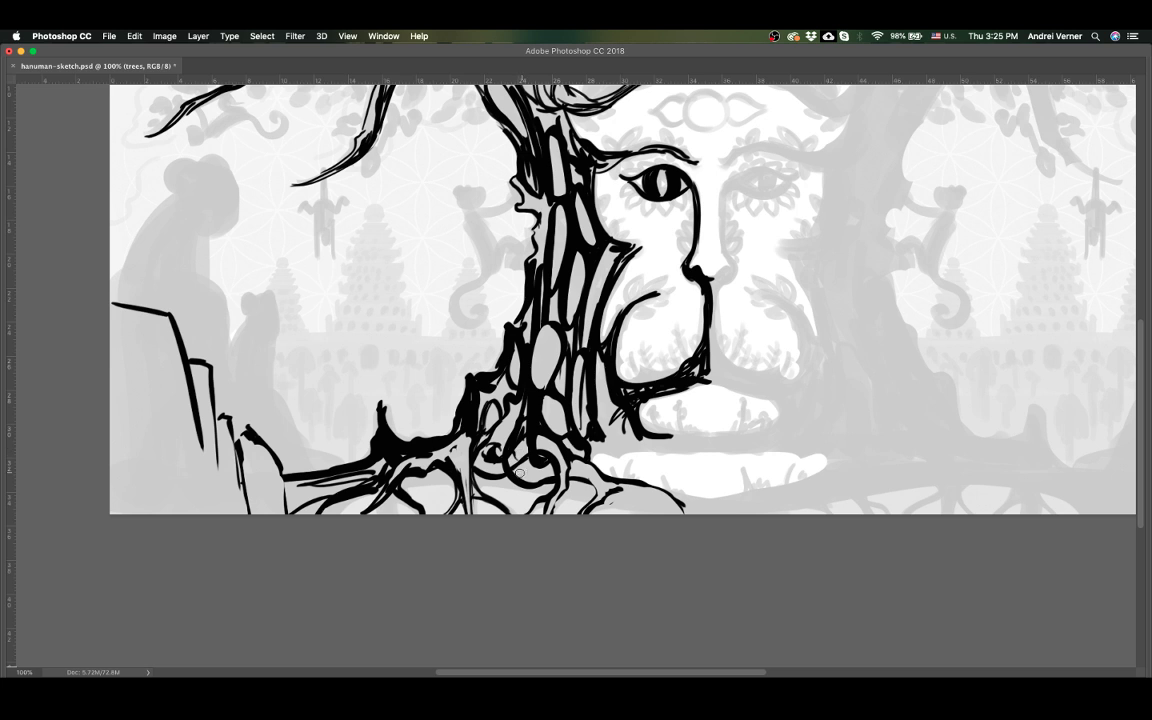
pyautogui.moveTo(515, 460); pyautogui.dragTo(528, 430)
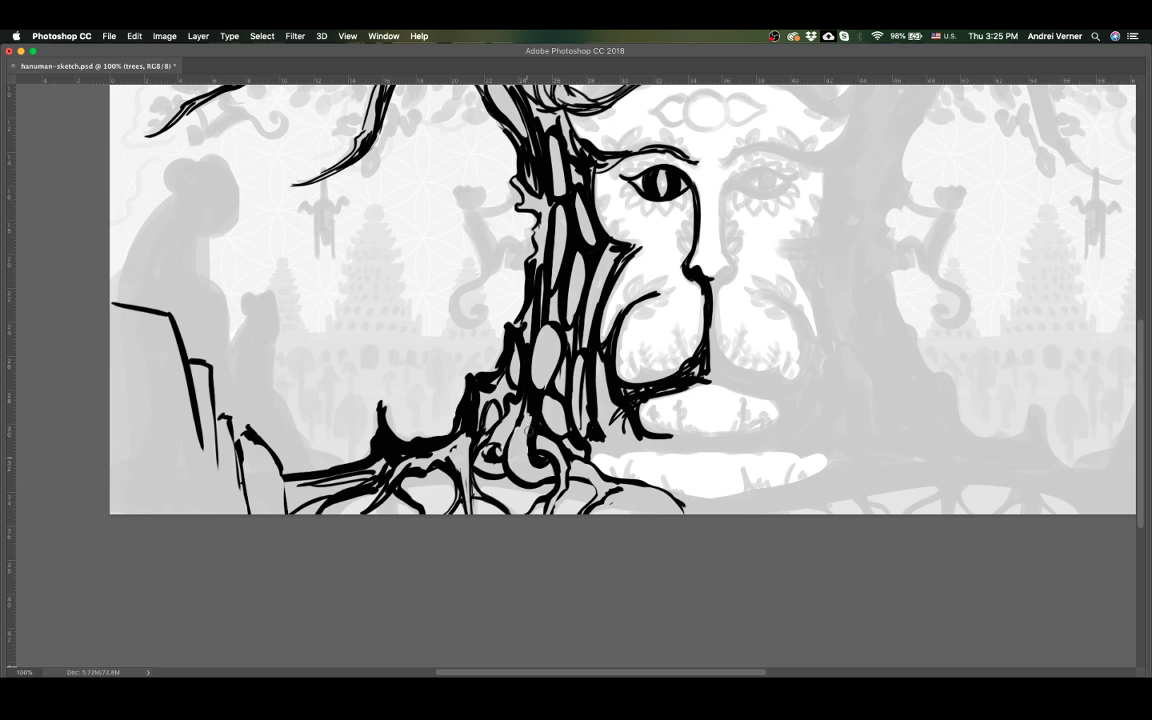
pyautogui.moveTo(532, 462); pyautogui.dragTo(523, 426)
pyautogui.scroll(3, 789, 476)
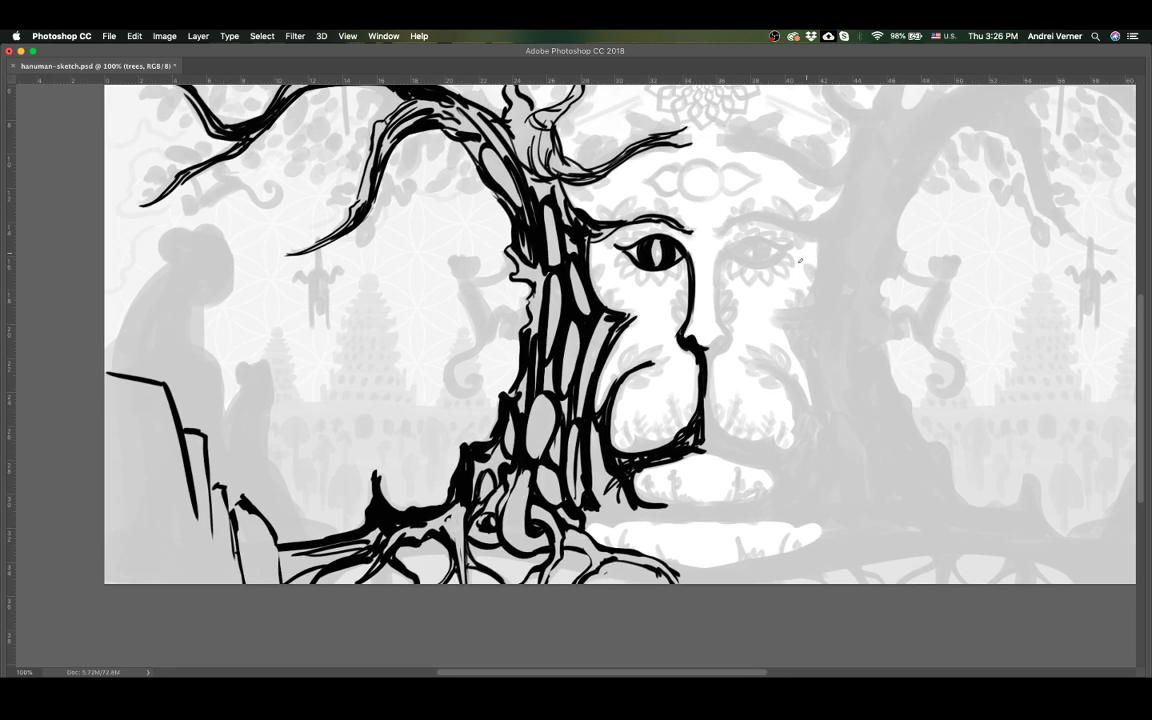
# Step: Zoom in on the left tree and draw thin twigs hanging under the lower branch
pyautogui.press('v')
pyautogui.hotkey('ctrl', '-')
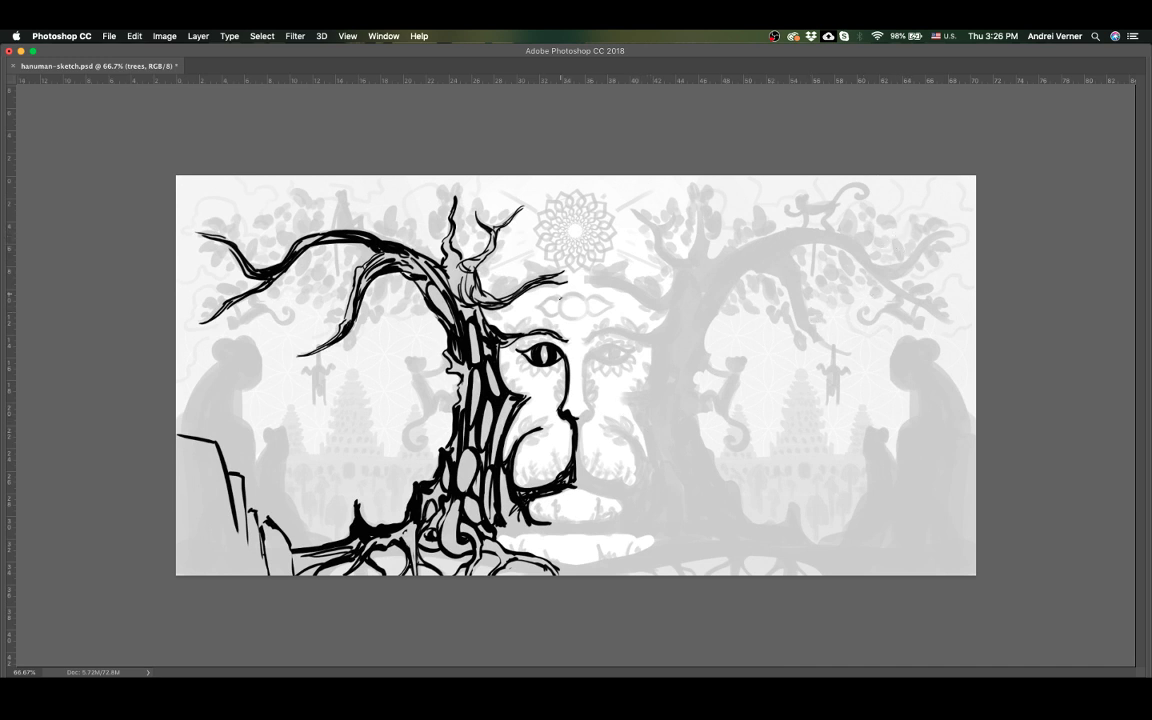
pyautogui.moveTo(288, 374); pyautogui.dragTo(479, 224)
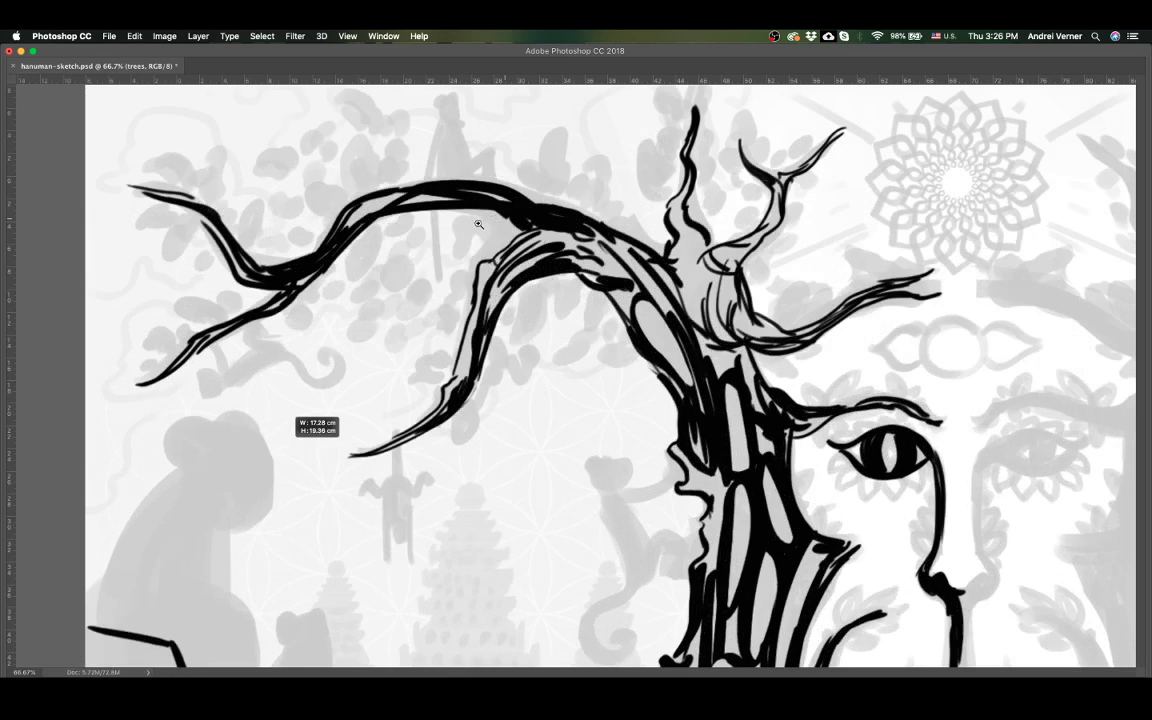
pyautogui.moveTo(493, 284); pyautogui.dragTo(500, 425)
pyautogui.moveTo(528, 322); pyautogui.dragTo(518, 410)
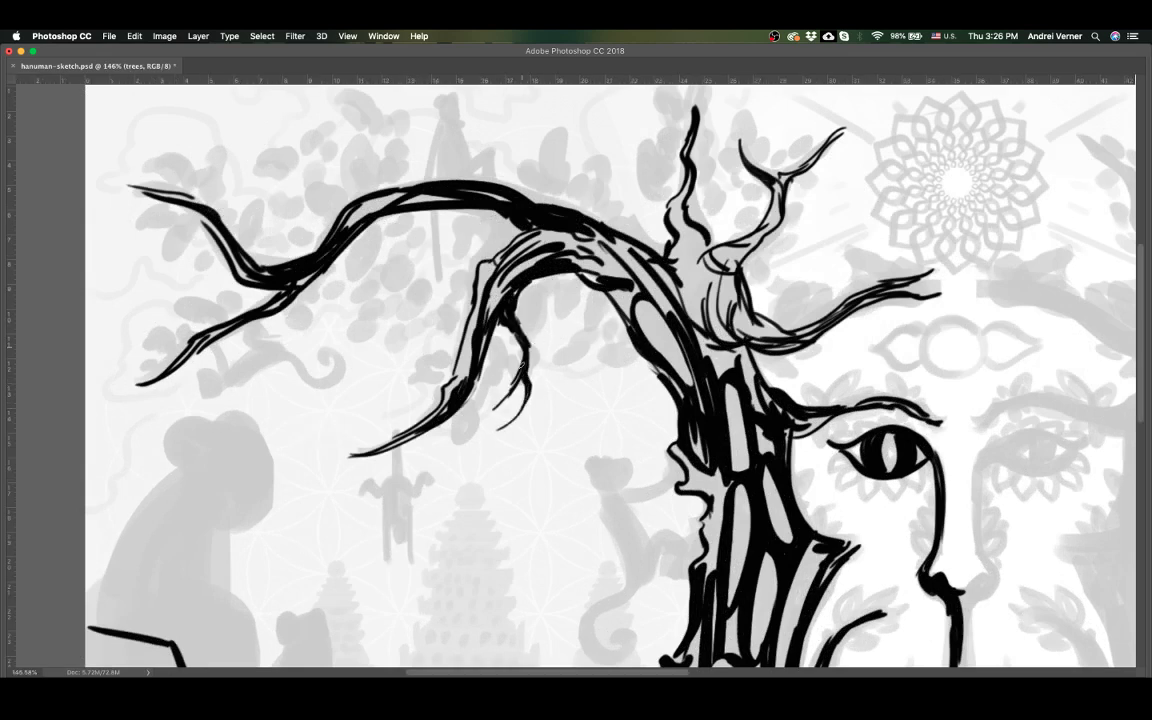
# Step: Hatch along the lower-left branch and thicken its upper and lower inked edges
pyautogui.moveTo(376, 412)
pyautogui.mouseDown()
pyautogui.moveTo(416, 386)
pyautogui.moveTo(427, 349)
pyautogui.mouseUp()
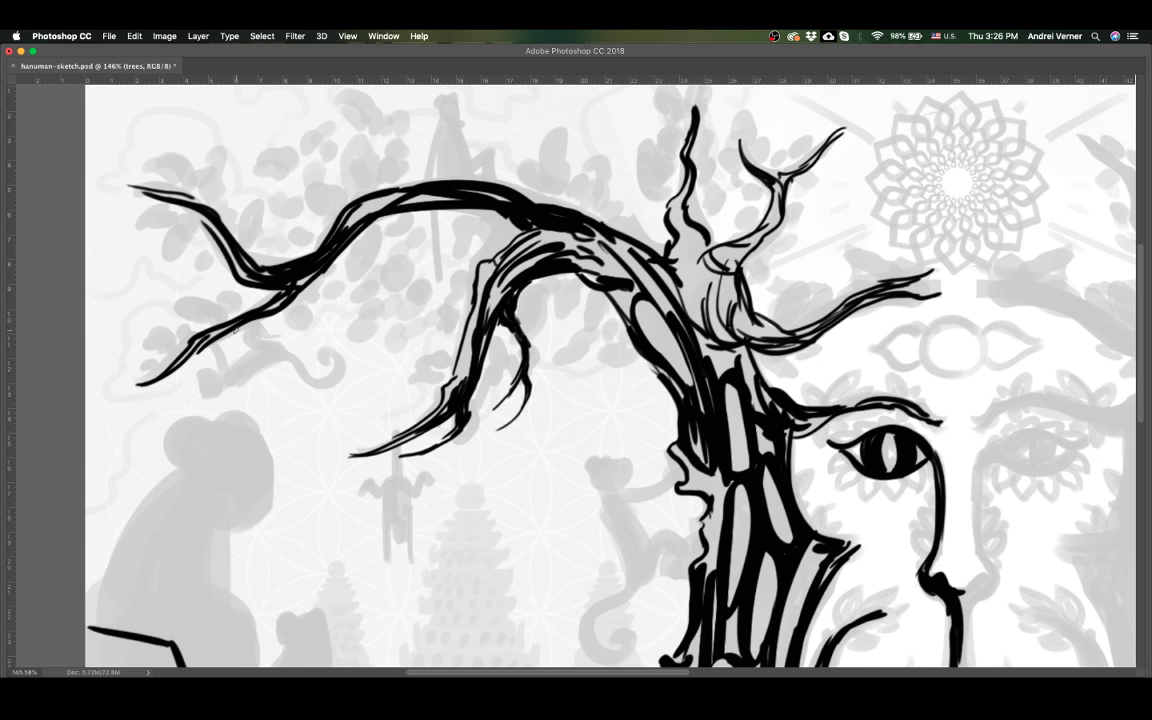
pyautogui.moveTo(215, 315); pyautogui.dragTo(160, 350)
pyautogui.moveTo(206, 198); pyautogui.dragTo(247, 249)
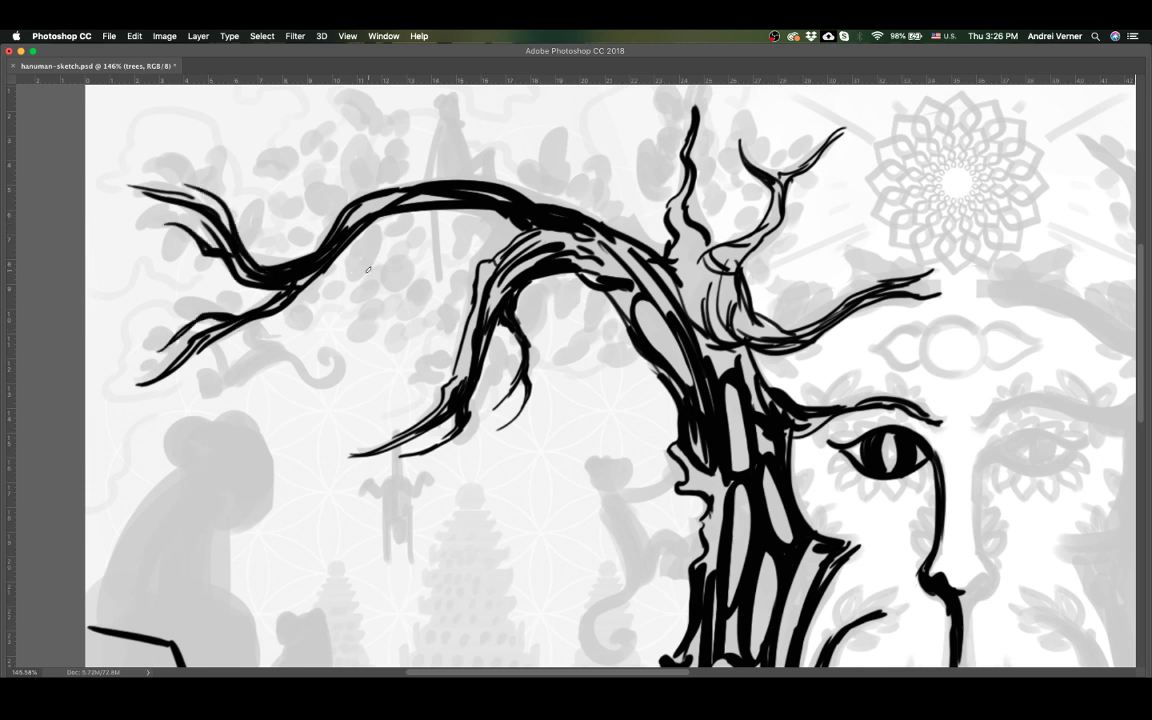
pyautogui.press('super+minus')
pyautogui.press('super+minus')
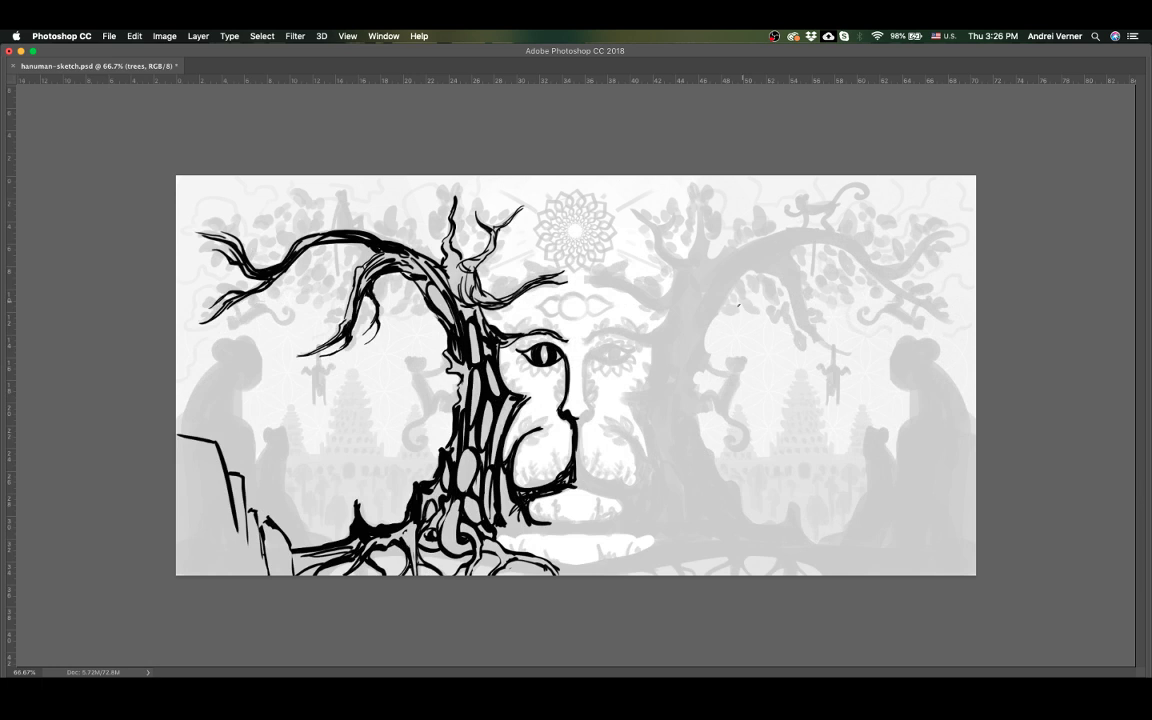
# Step: At 100% with rulers shown, brush a branch from the trunk top reaching right toward the mandala
pyautogui.click(602, 463)
pyautogui.moveTo(602, 463); pyautogui.dragTo(830, 429)
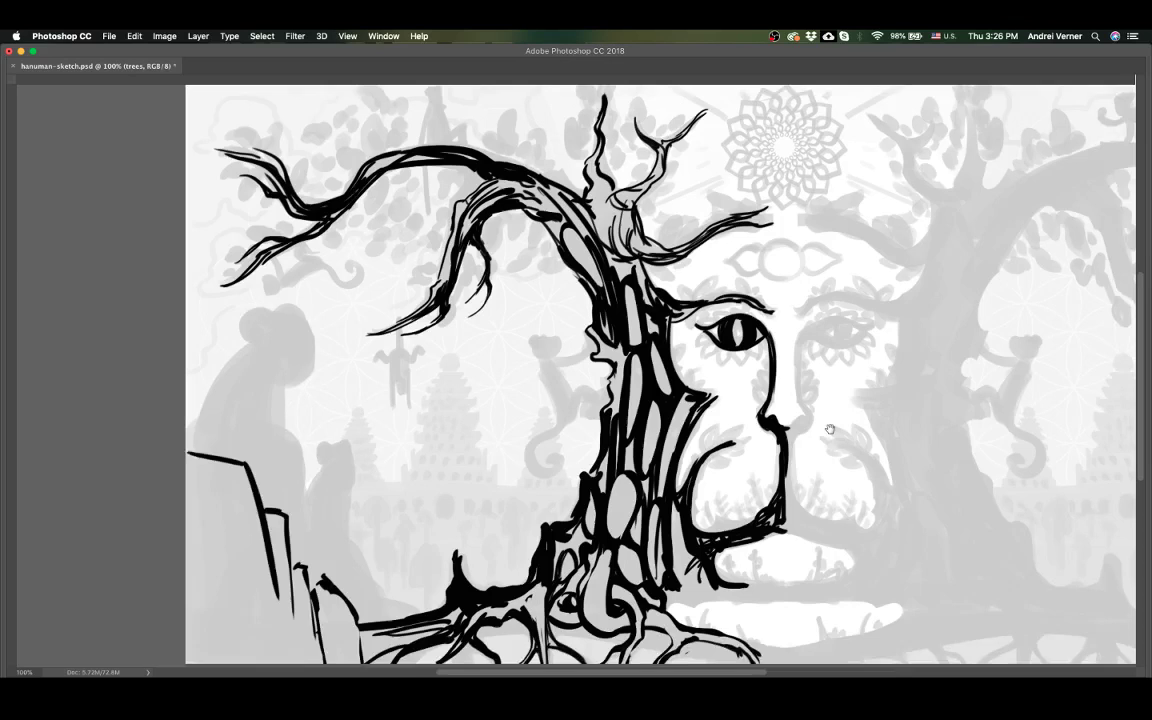
pyautogui.hotkey('ctrl', 'r')
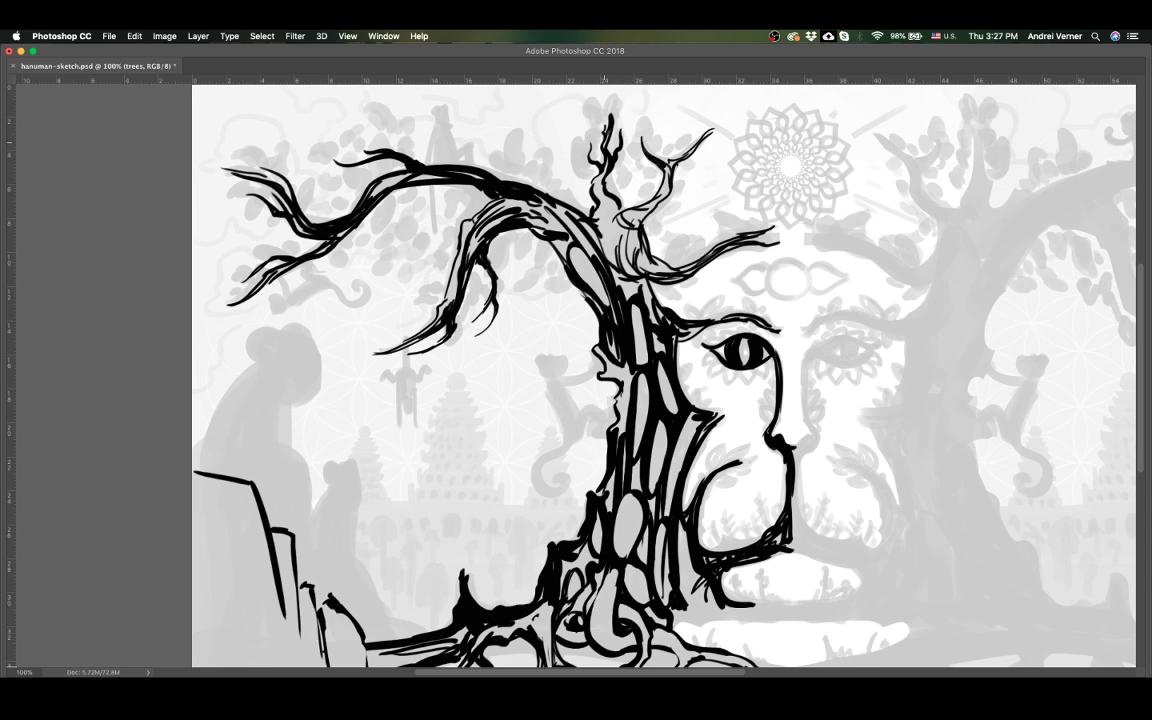
pyautogui.moveTo(652, 266); pyautogui.dragTo(728, 214)
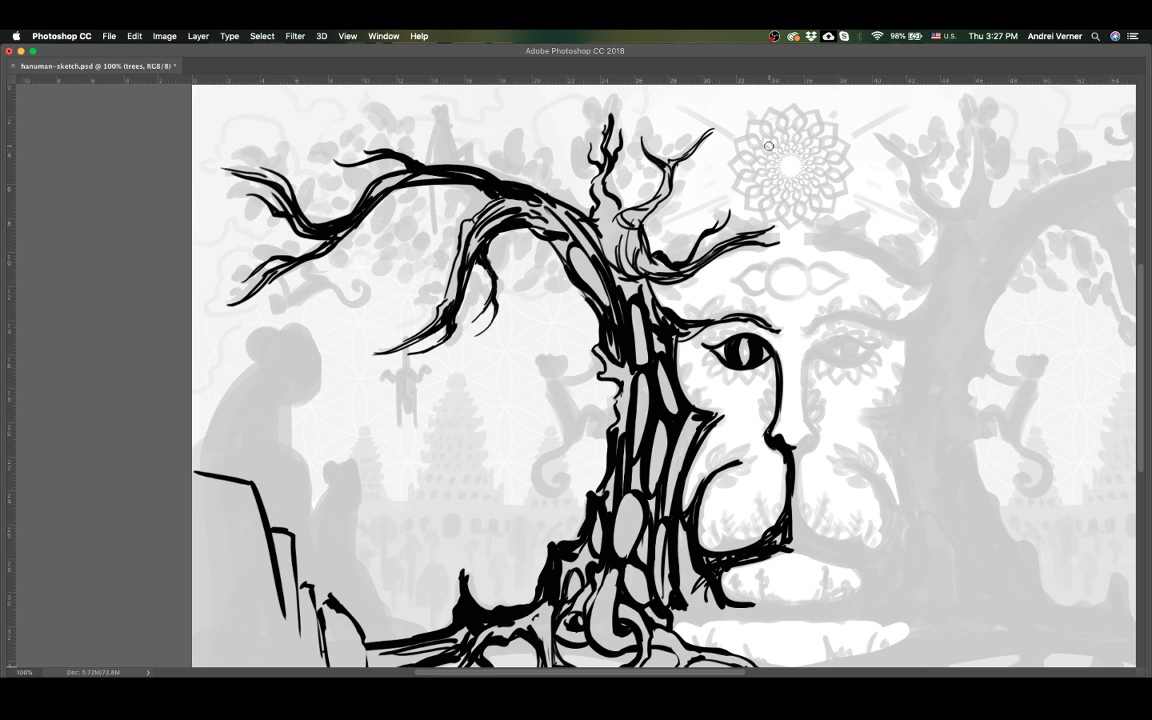
pyautogui.hscroll(5, 800, 345)
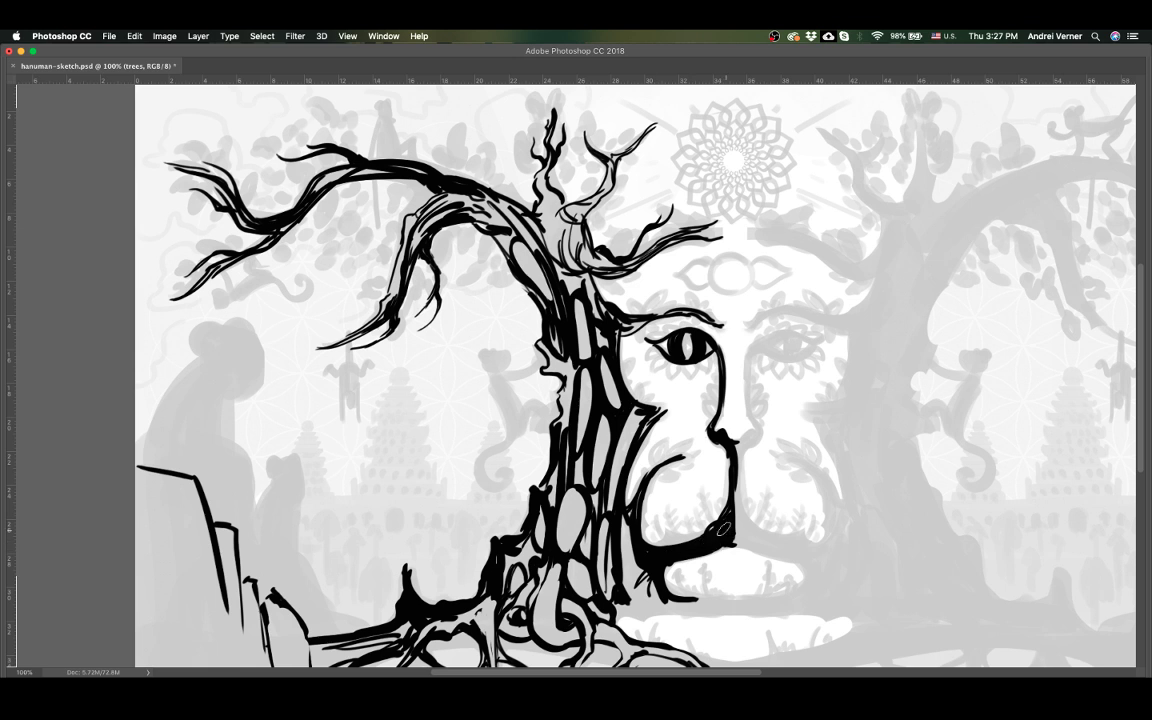
# Step: Thicken the chin and jaw outline with short ink strokes, redoing one attempt
pyautogui.moveTo(708, 546); pyautogui.dragTo(726, 523)
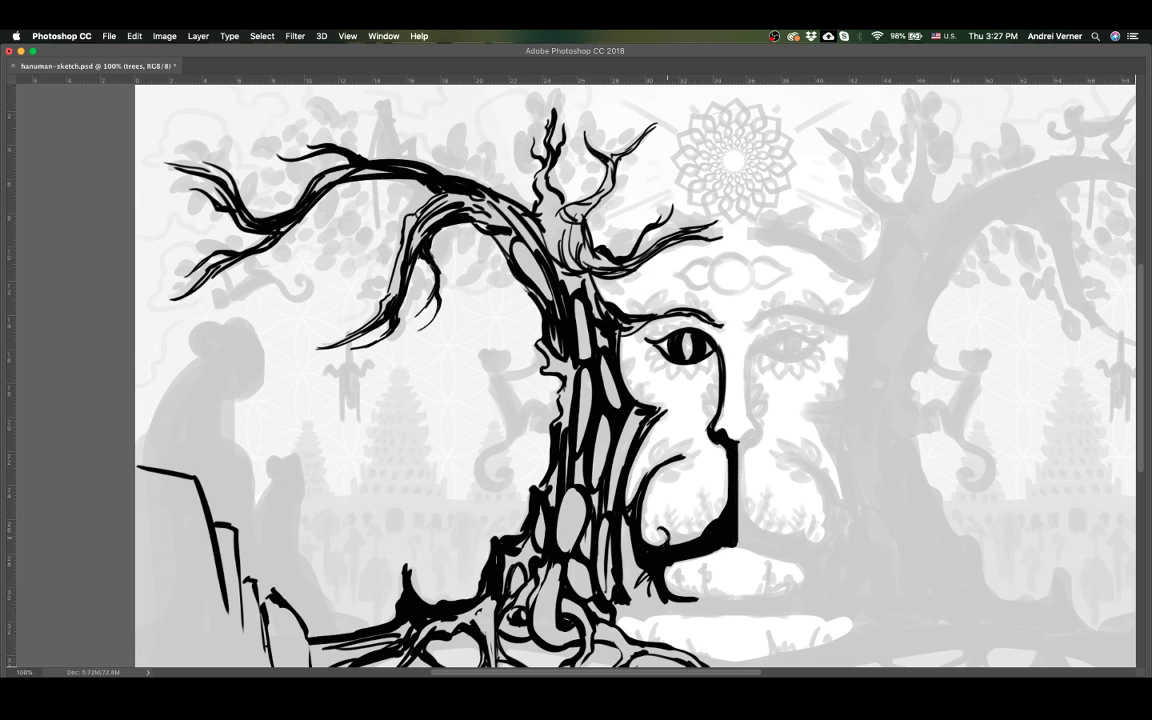
pyautogui.press('super+z')
pyautogui.press('super+z')
pyautogui.press('super+z')
pyautogui.press('super+z')
pyautogui.moveTo(702, 494); pyautogui.dragTo(709, 516)
# Step: Add a small curved stroke on the upper trunk and try darkening the branch underside
pyautogui.scroll(1, 726, 507)
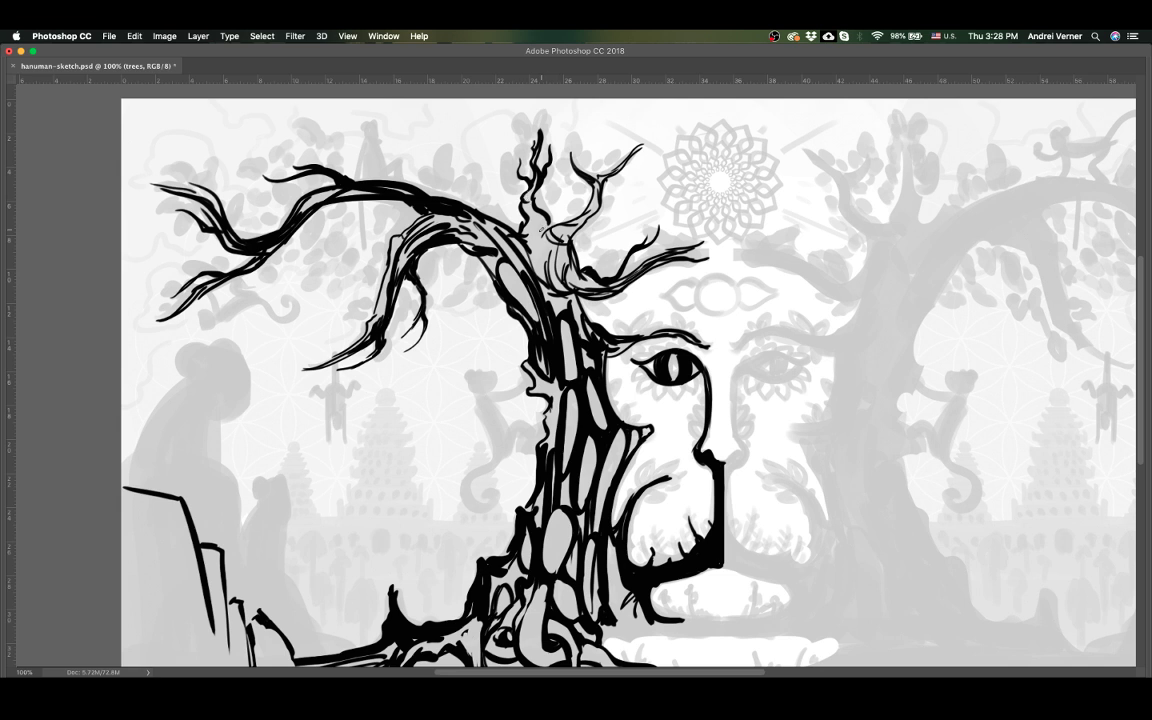
pyautogui.moveTo(540, 232); pyautogui.dragTo(559, 222)
pyautogui.moveTo(619, 287); pyautogui.dragTo(584, 291)
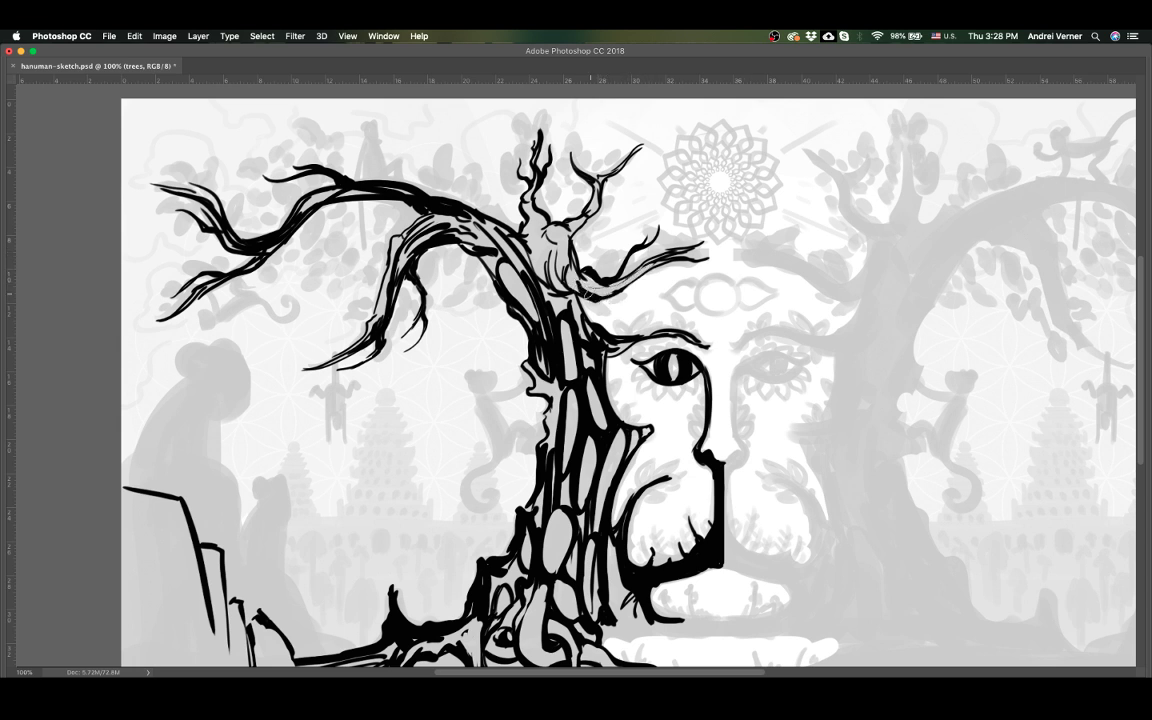
pyautogui.press('super+z')
# Step: Ink the looping root's lower edge, a trunk-base stroke, a root-peak notch and the trunk's left edge
pyautogui.hscroll(-3, 592, 288)
pyautogui.scroll(2, 560, 260)
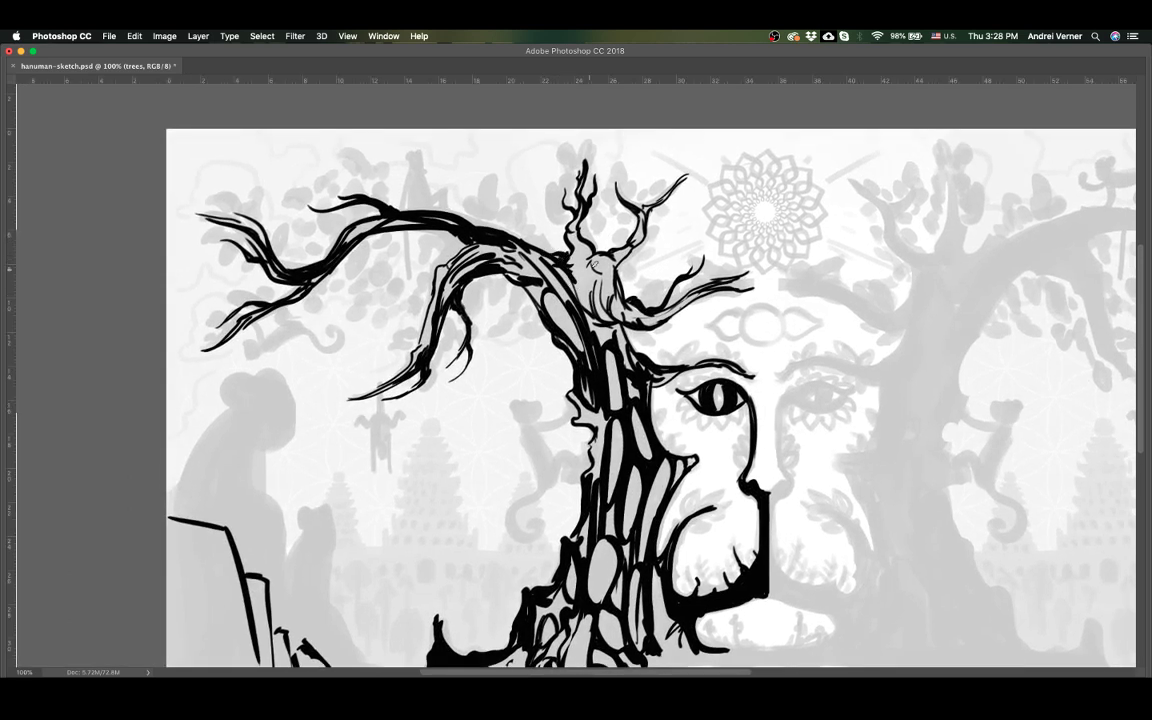
pyautogui.moveTo(796, 371); pyautogui.dragTo(860, 167)
pyautogui.press('super+r')
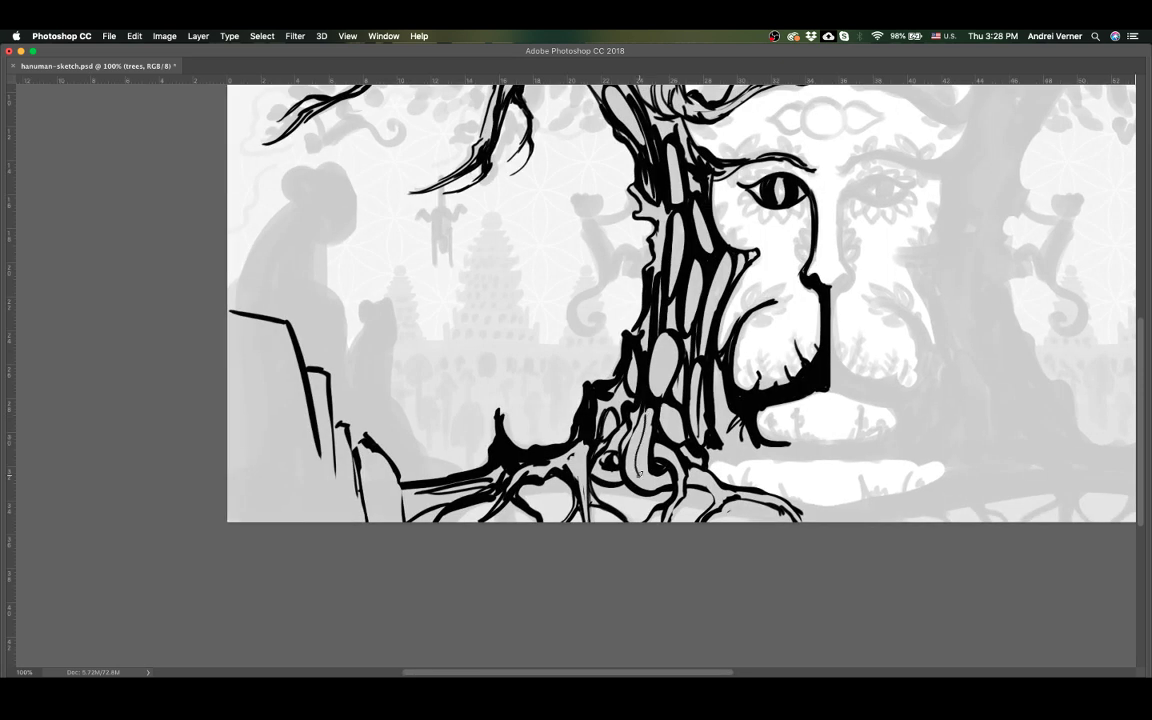
pyautogui.moveTo(640, 474); pyautogui.dragTo(662, 478)
pyautogui.moveTo(605, 455)
pyautogui.mouseDown()
pyautogui.moveTo(588, 400)
pyautogui.moveTo(606, 396)
pyautogui.mouseUp()
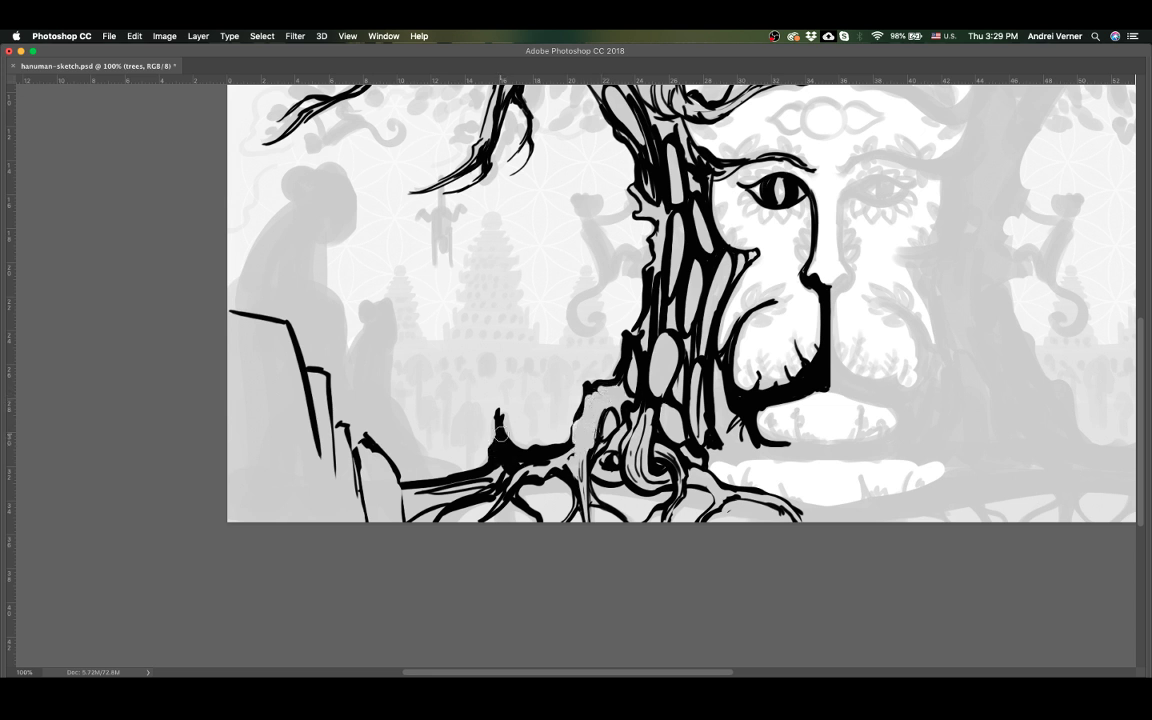
pyautogui.moveTo(501, 434); pyautogui.dragTo(473, 475)
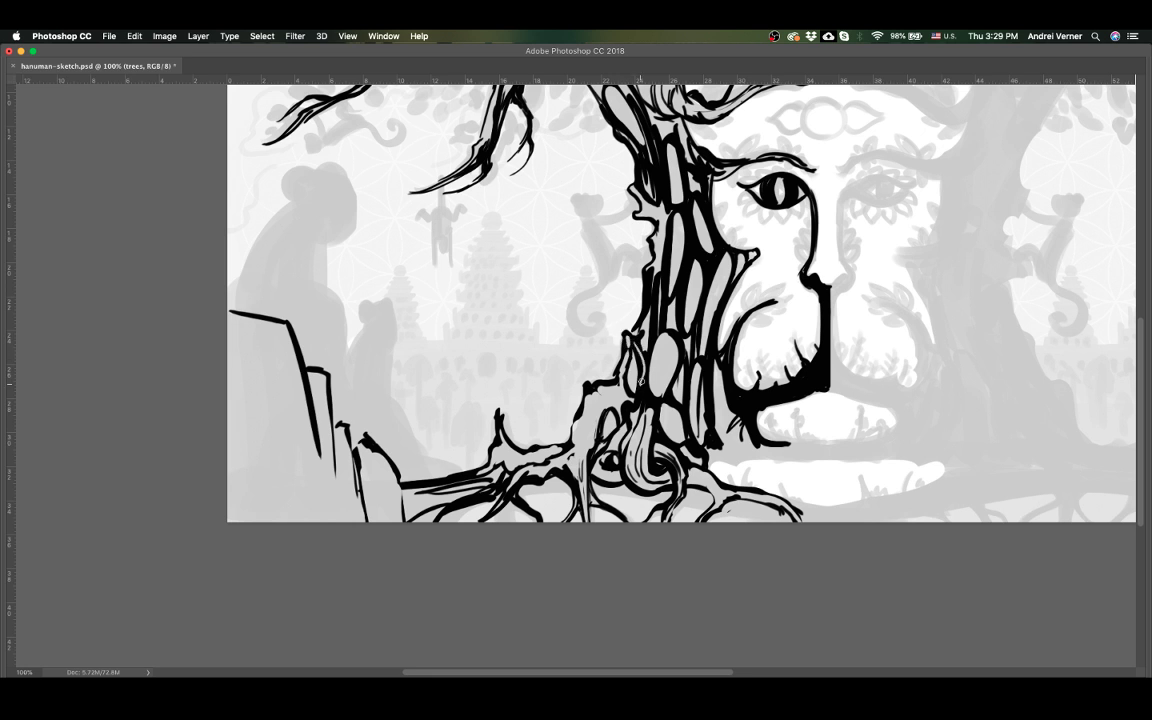
pyautogui.moveTo(638, 352)
pyautogui.mouseDown()
pyautogui.moveTo(643, 385)
pyautogui.moveTo(626, 418)
pyautogui.mouseUp()
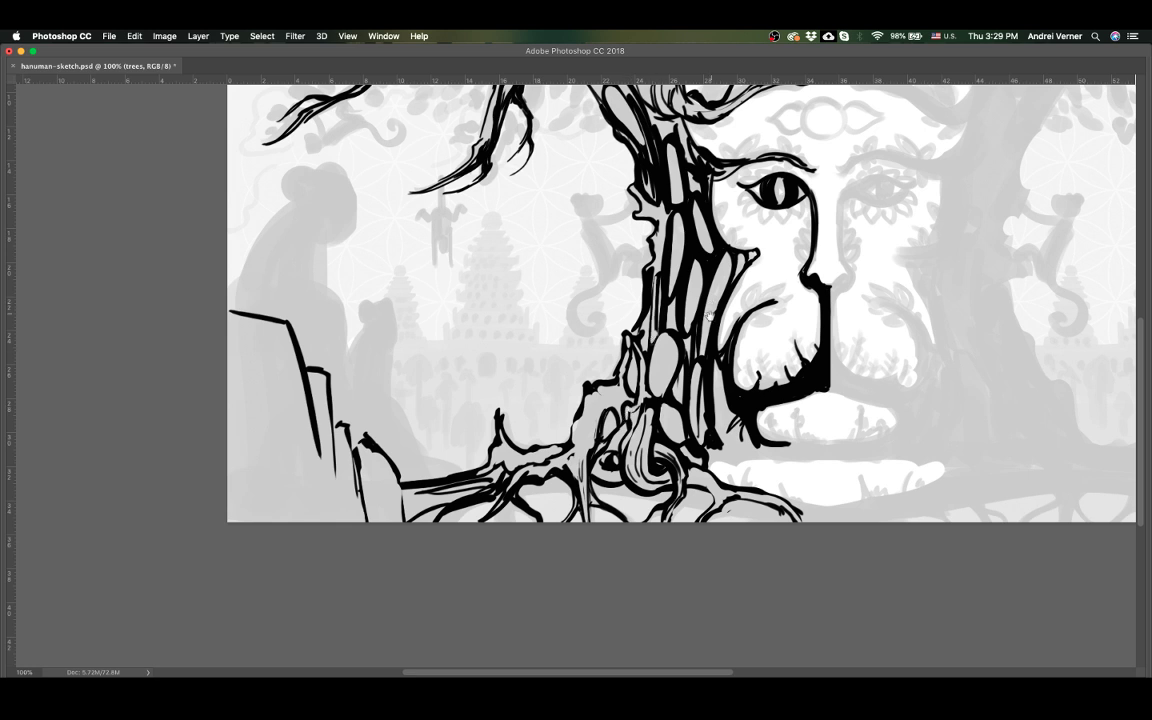
# Step: Cover the dark gaps inside the trunk with light grey
pyautogui.hscroll(3, 626, 418)
pyautogui.scroll(2, 626, 418)
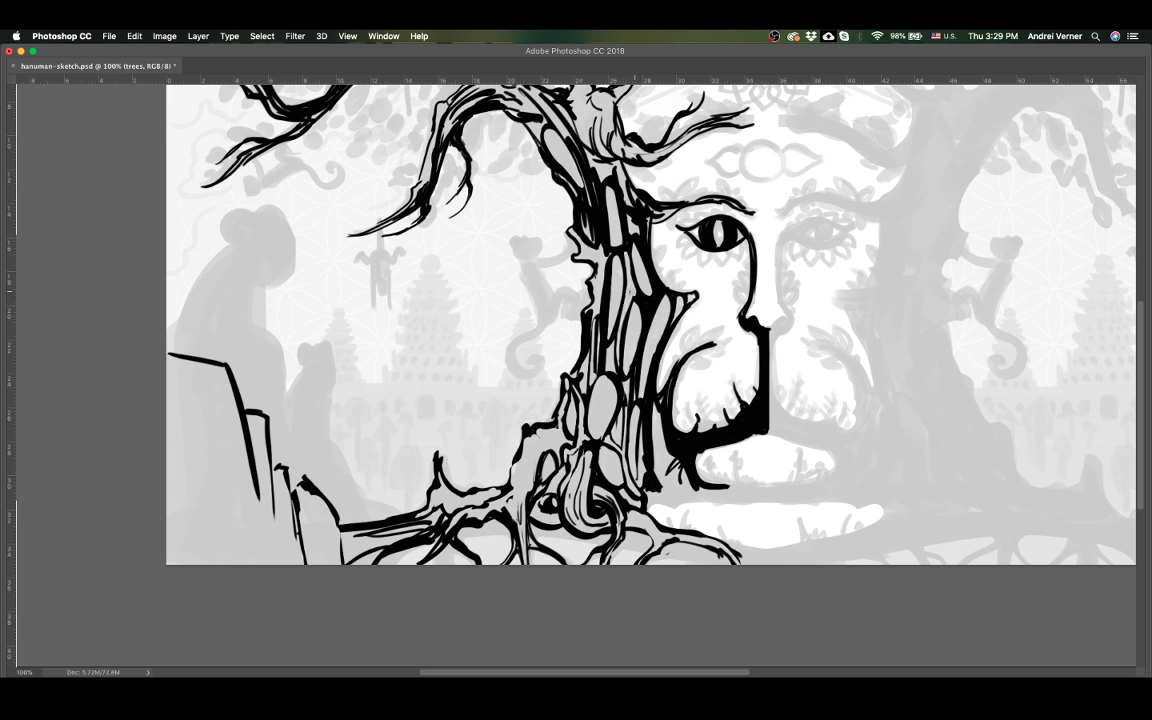
pyautogui.moveTo(585, 270); pyautogui.dragTo(573, 340)
pyautogui.moveTo(693, 383); pyautogui.dragTo(678, 403)
pyautogui.scroll(5, 678, 403)
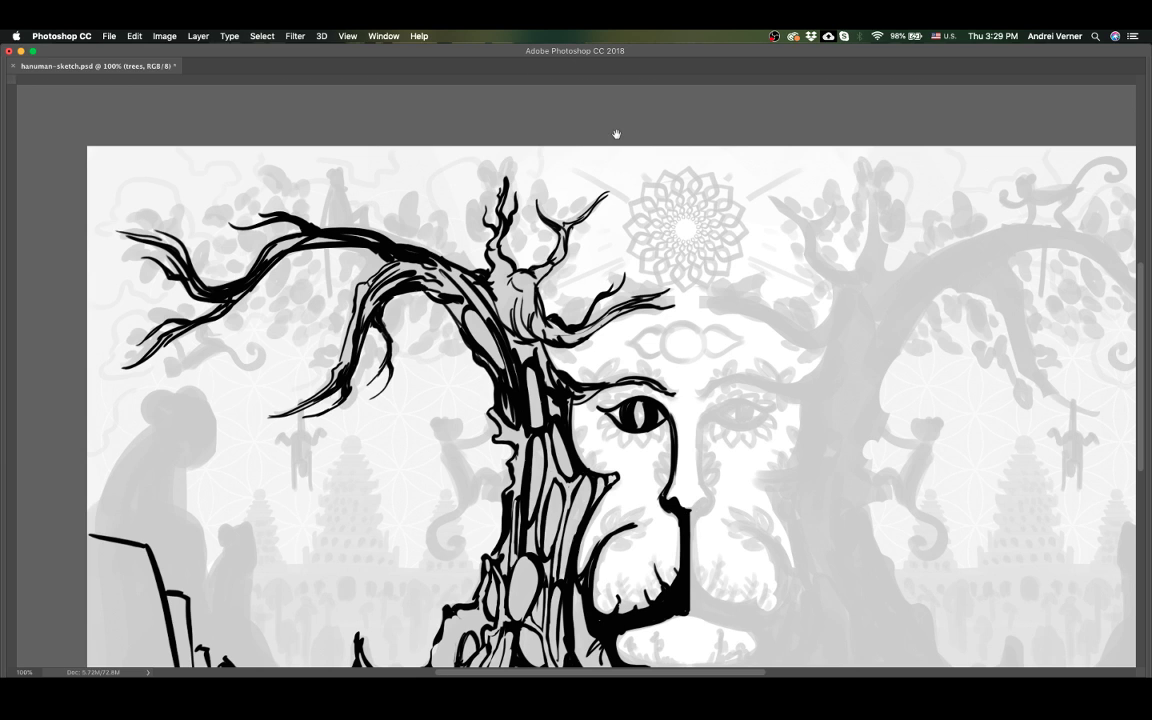
# Step: Undo the last few trunk strokes, comparing the trunk with and without them
pyautogui.press('super+r')
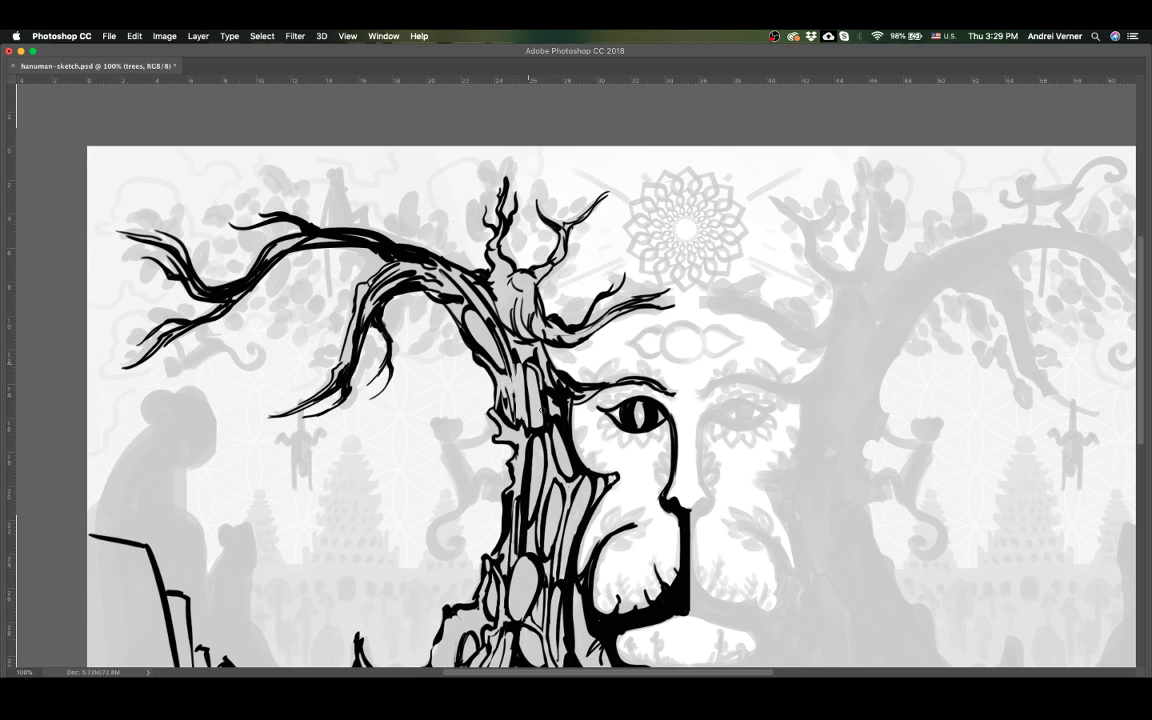
pyautogui.press('super+z')
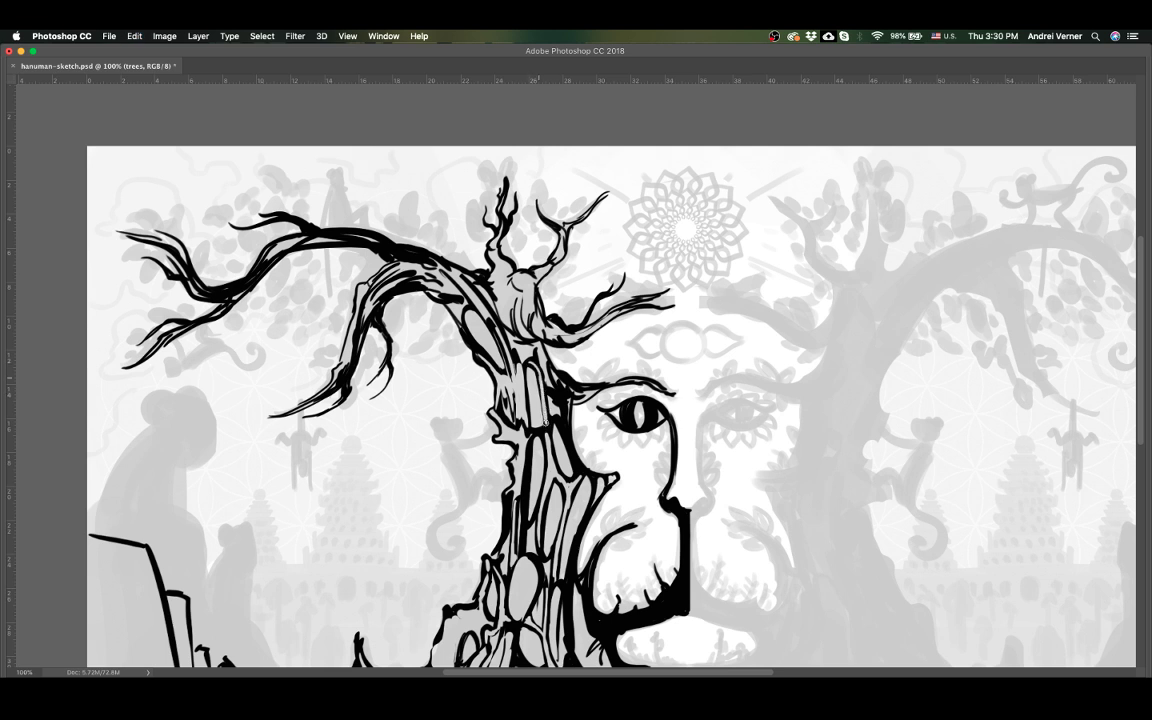
pyautogui.press('super+z')
pyautogui.scroll(-3, 563, 398)
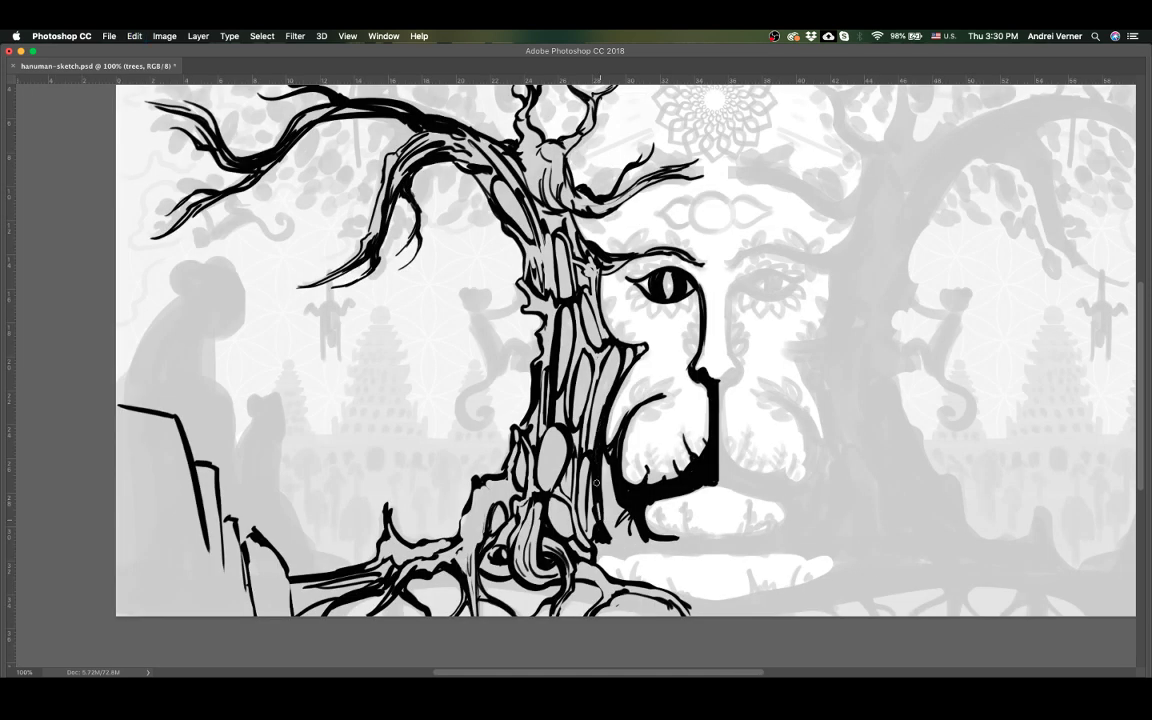
pyautogui.press('super+z')
pyautogui.press('super+z')
pyautogui.press('super+z')
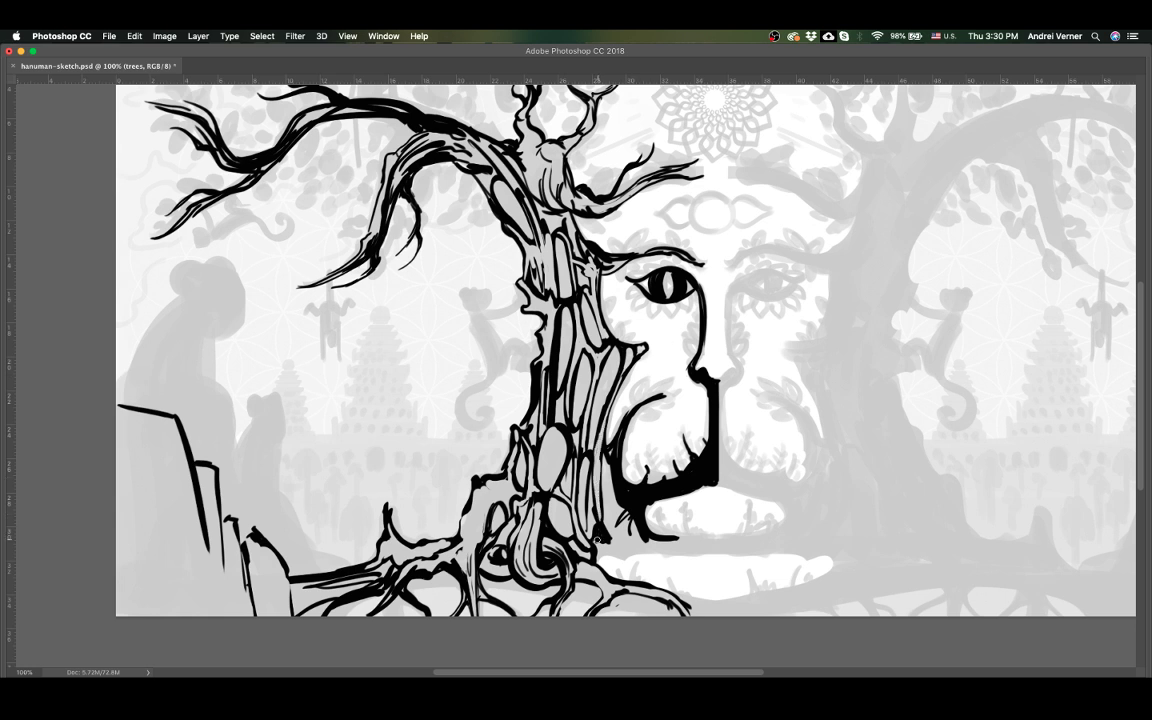
# Step: Try a heavy ink line beneath the jaw, then remove it to keep the thinner outline
pyautogui.scroll(-3, 779, 406)
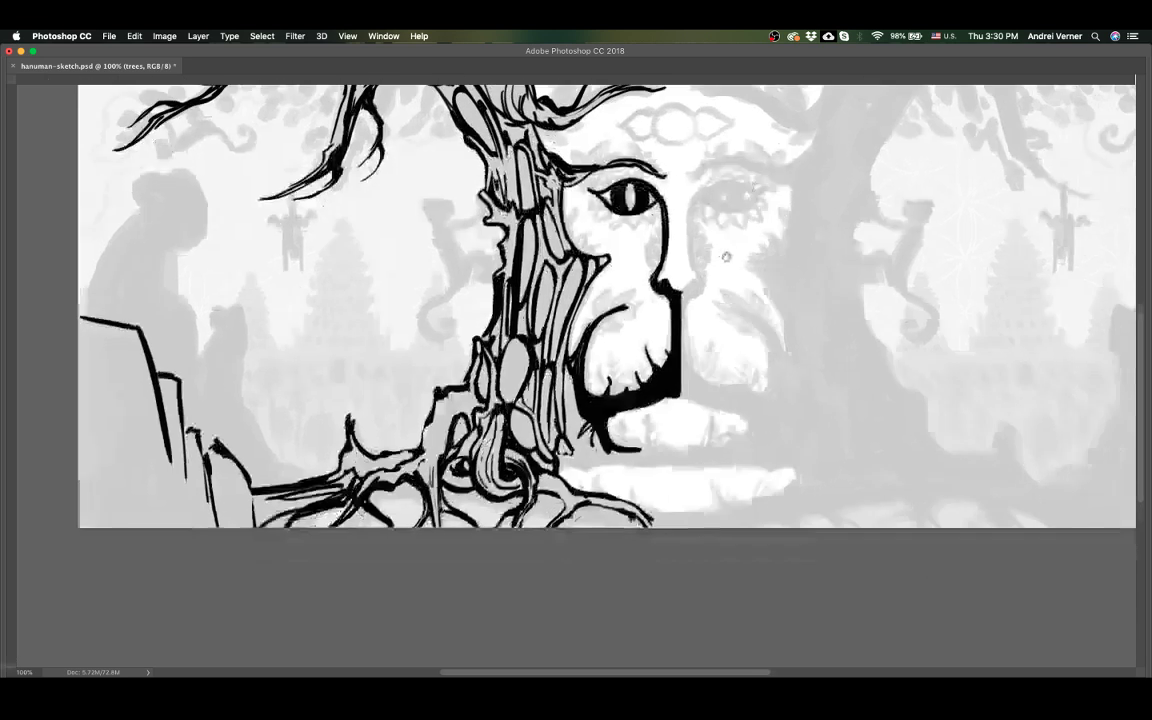
pyautogui.scroll(-4, 725, 252)
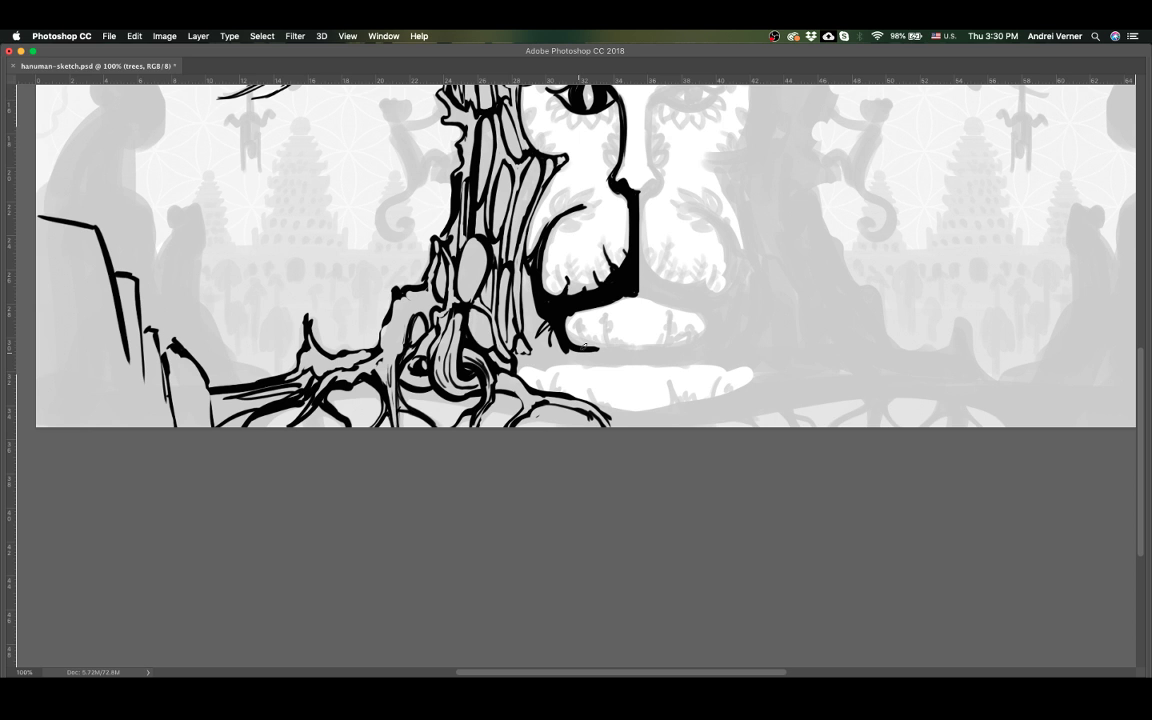
pyautogui.moveTo(585, 347)
pyautogui.mouseDown()
pyautogui.moveTo(603, 364)
pyautogui.moveTo(645, 362)
pyautogui.mouseUp()
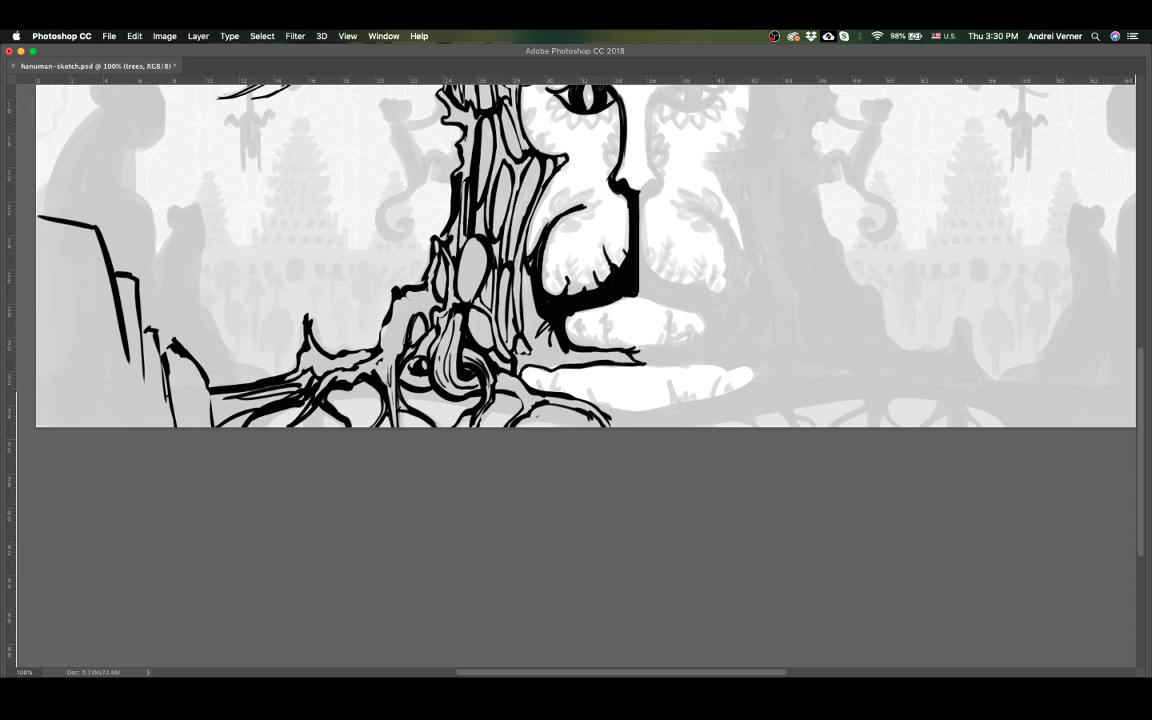
pyautogui.scroll(2, 581, 237)
pyautogui.scroll(3, 560, 300)
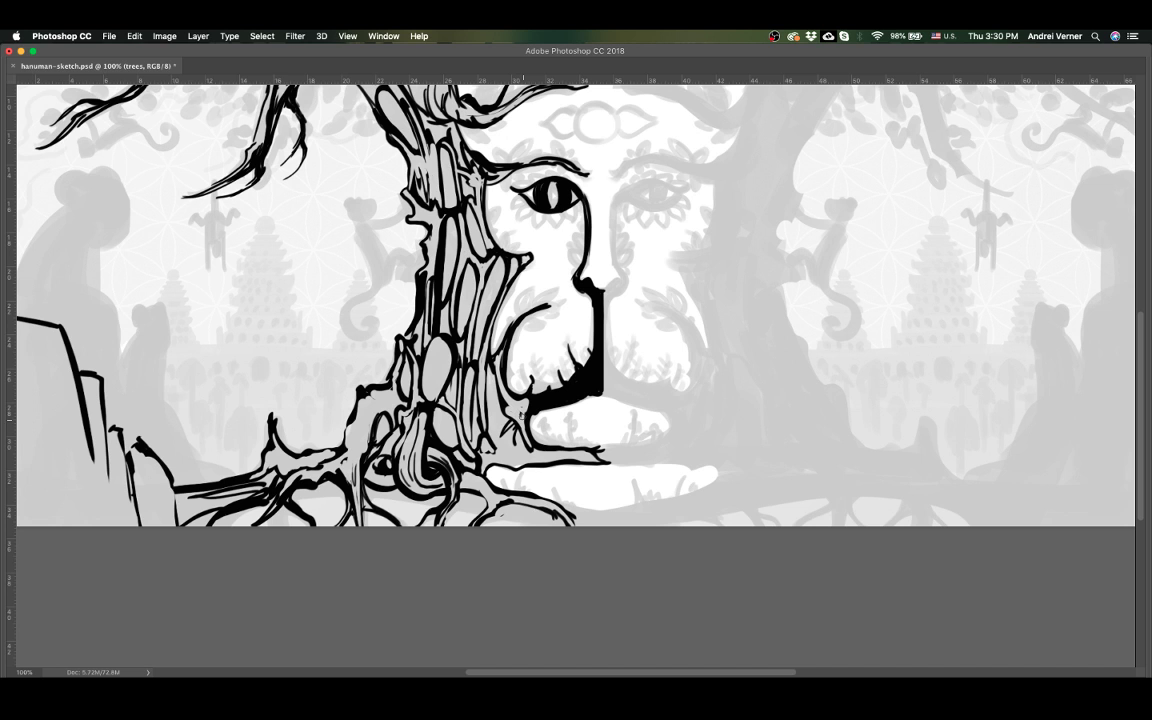
pyautogui.press('super+z')
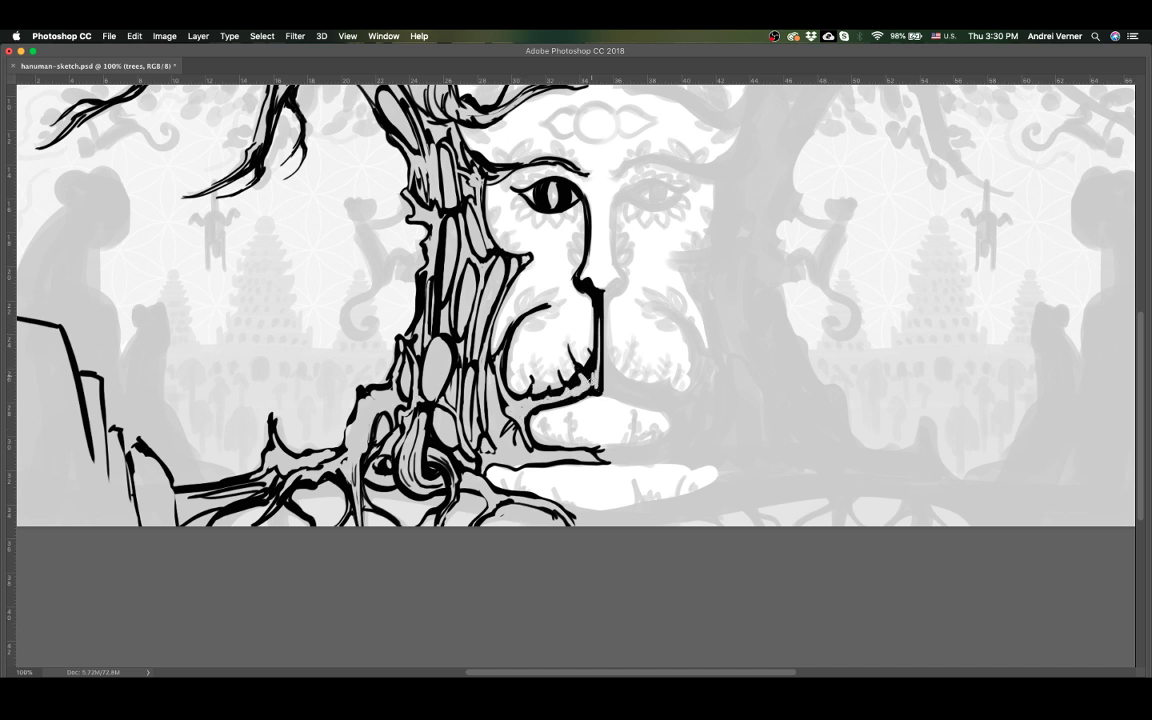
pyautogui.scroll(5, 660, 288)
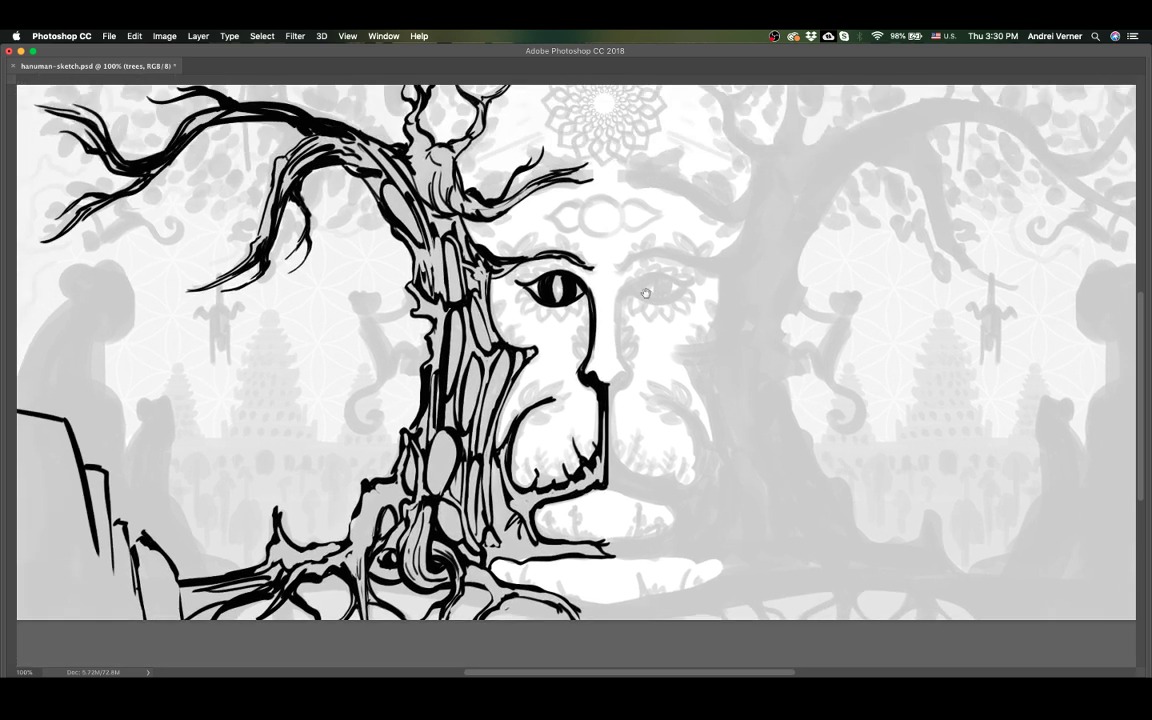
# Step: With rulers shown, undo the recent marks on the tree's lower-left branch
pyautogui.press('super+r')
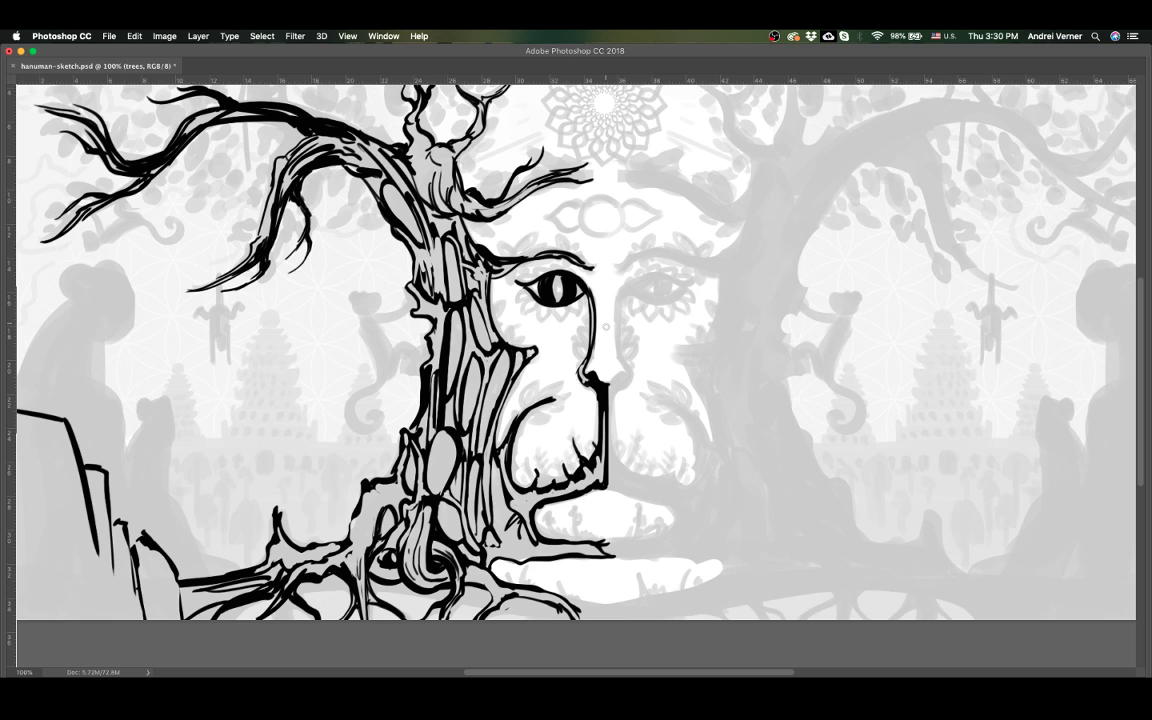
pyautogui.hscroll(-5, 500, 300)
pyautogui.scroll(2, 500, 300)
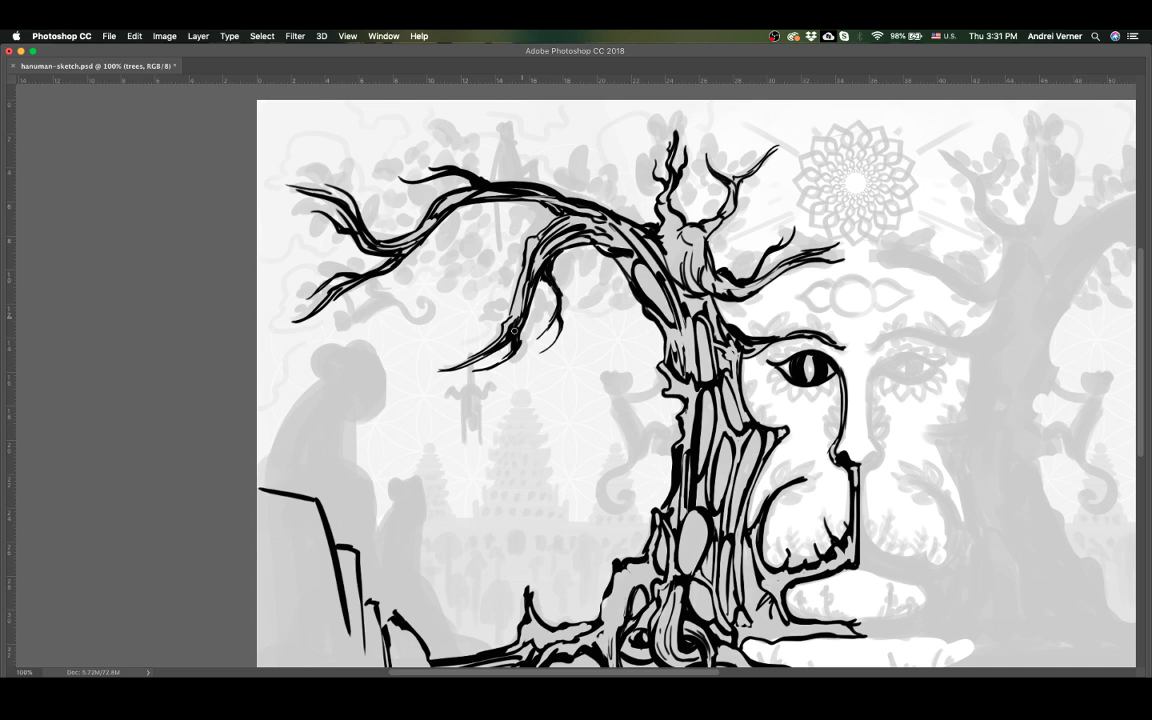
pyautogui.hotkey('ctrl', 'z')
# Step: Pan toward the face and canvas bottom, then fit the whole image in the window
pyautogui.moveTo(878, 462); pyautogui.dragTo(856, 434)
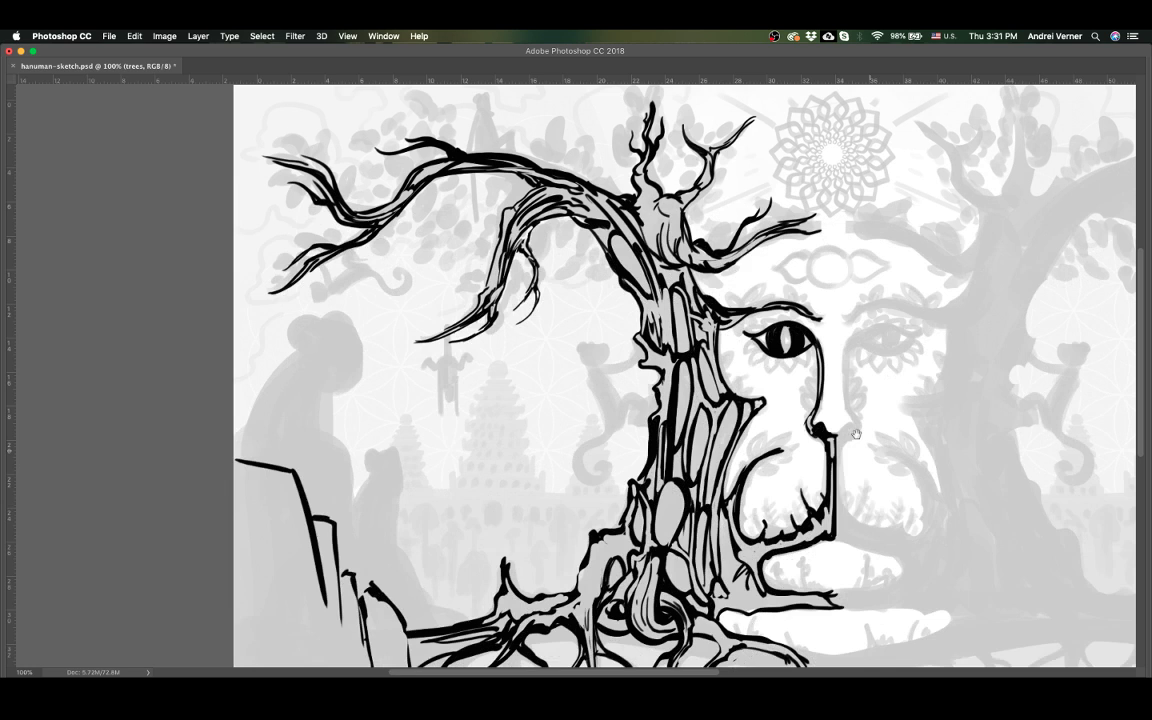
pyautogui.moveTo(856, 434); pyautogui.dragTo(806, 378)
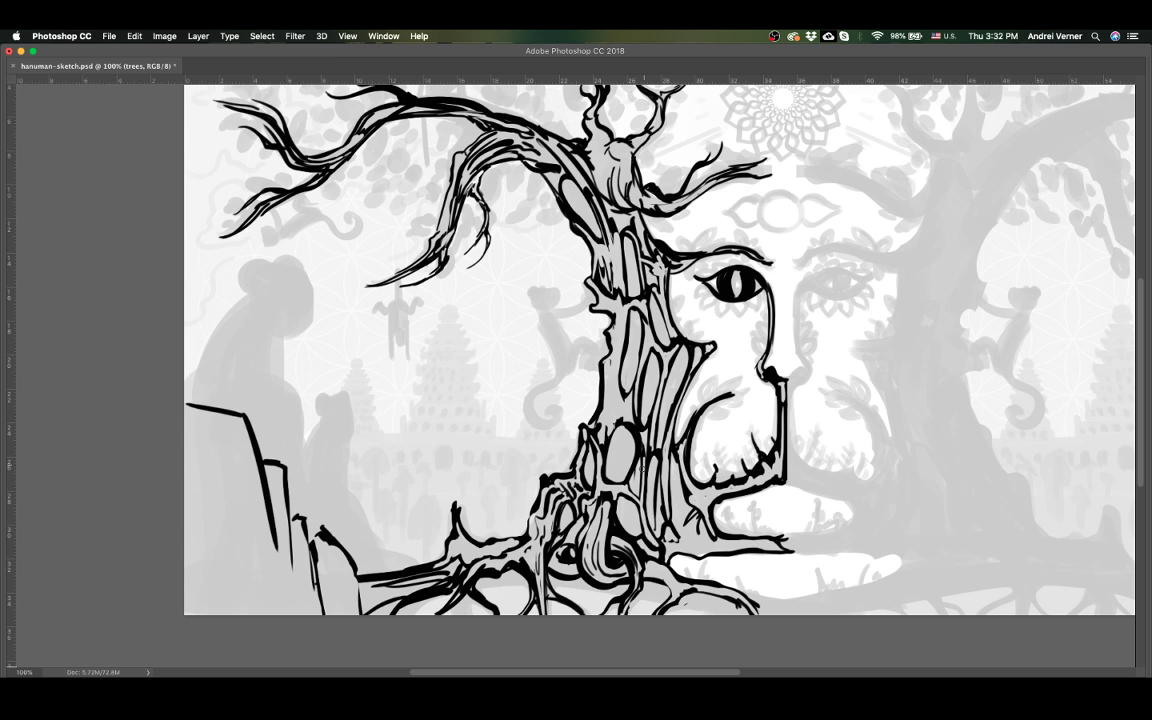
pyautogui.moveTo(791, 299); pyautogui.dragTo(807, 336)
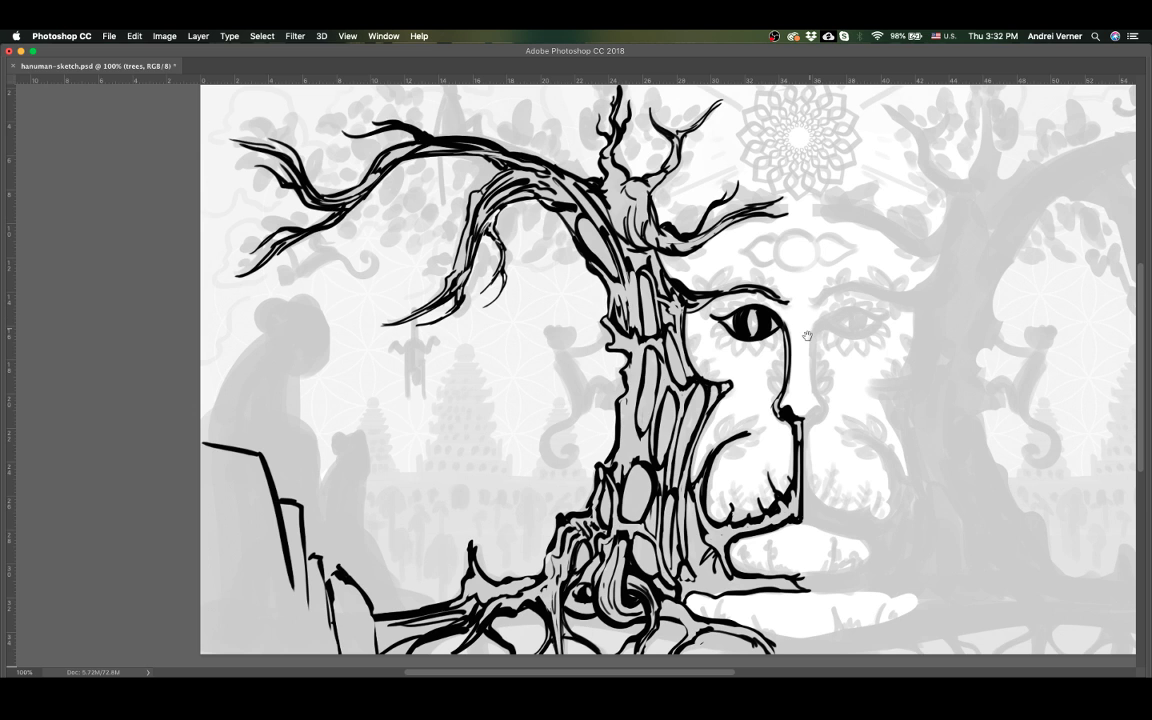
pyautogui.press('super+minus')
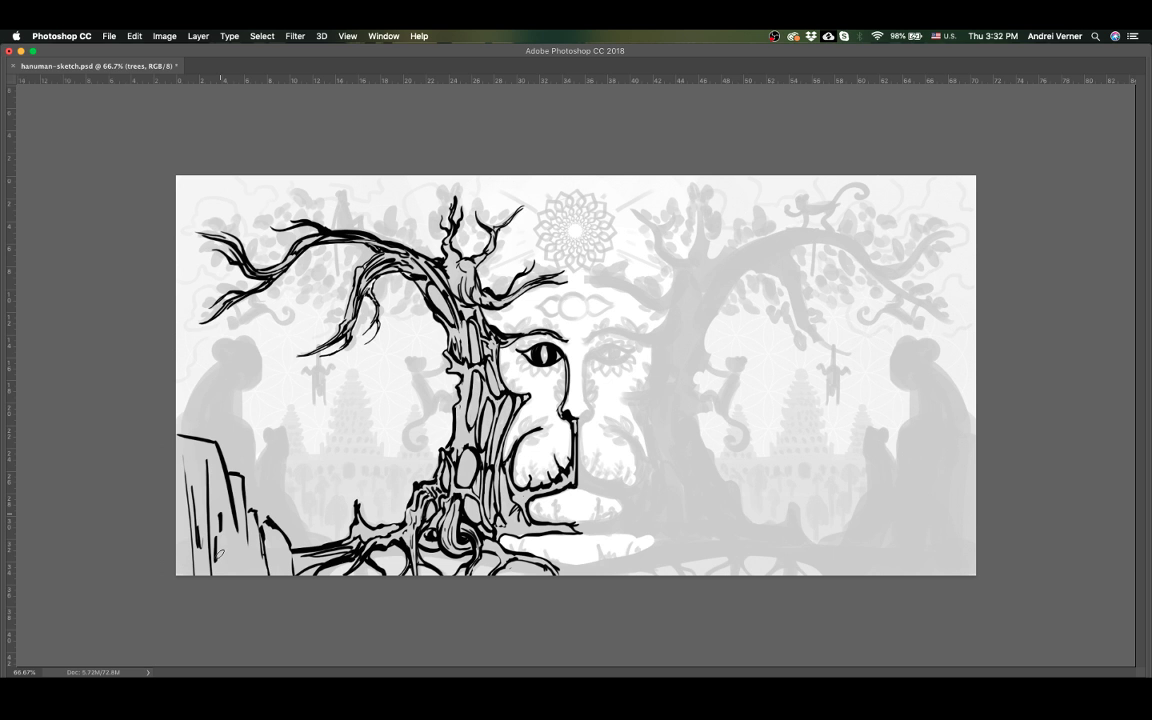
# Step: Fill the lower-left cliff and its right-hand rock with heavy black strokes
pyautogui.moveTo(186, 455)
pyautogui.mouseDown()
pyautogui.moveTo(184, 572)
pyautogui.moveTo(212, 572)
pyautogui.mouseUp()
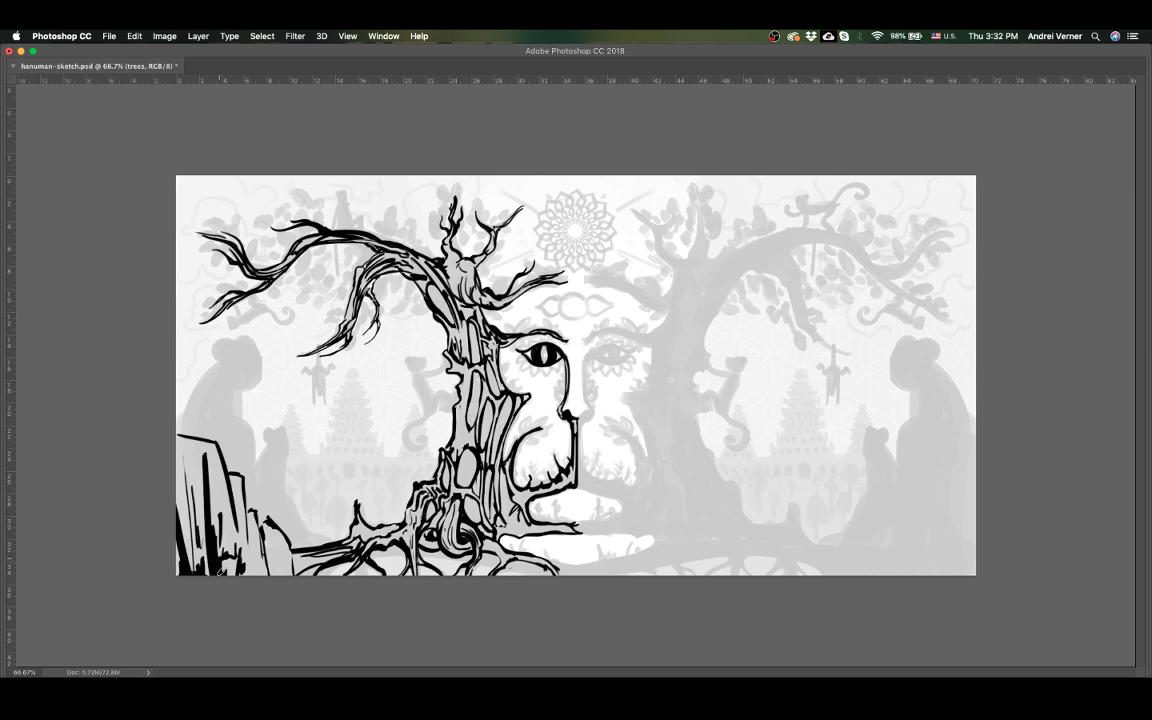
pyautogui.moveTo(258, 515); pyautogui.dragTo(272, 574)
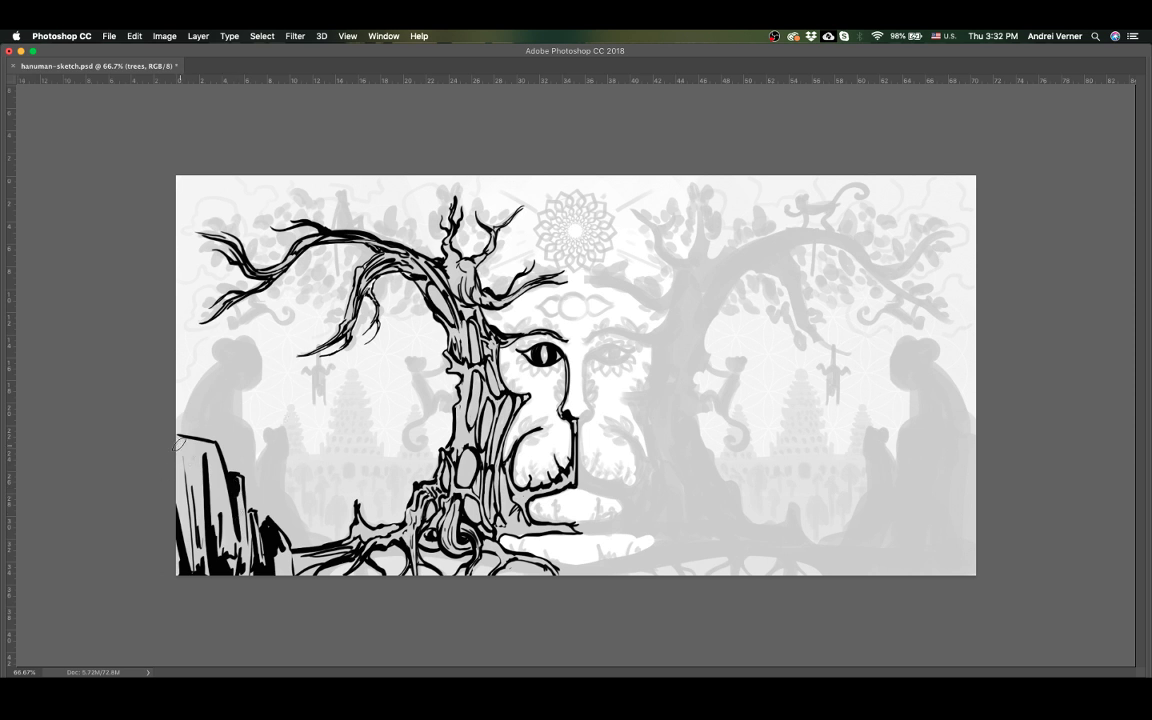
pyautogui.moveTo(178, 500)
pyautogui.mouseDown()
pyautogui.moveTo(180, 475)
pyautogui.moveTo(168, 541)
pyautogui.mouseUp()
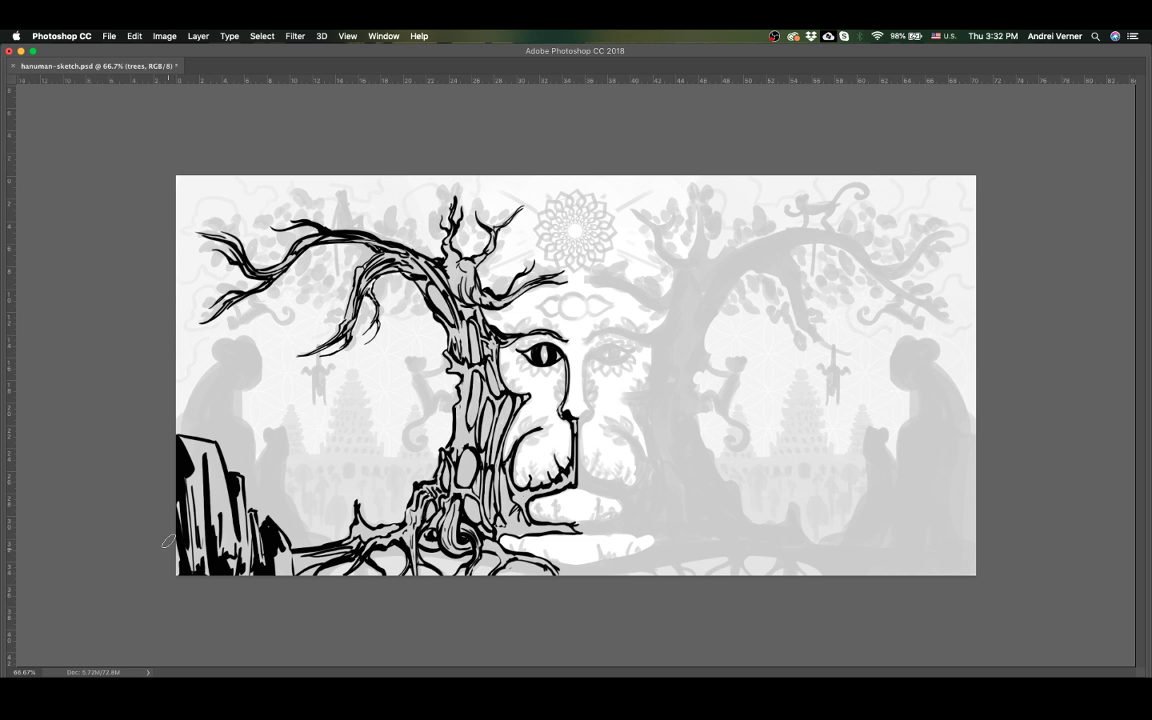
pyautogui.moveTo(184, 486); pyautogui.dragTo(193, 557)
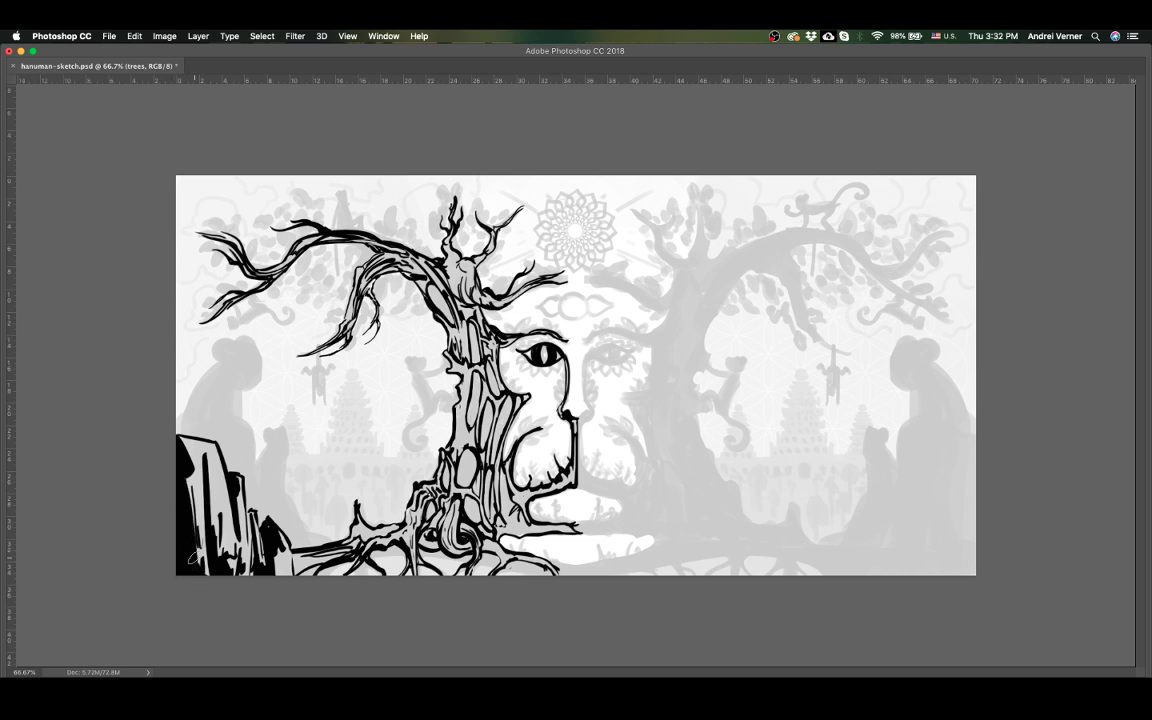
pyautogui.moveTo(191, 512); pyautogui.dragTo(196, 570)
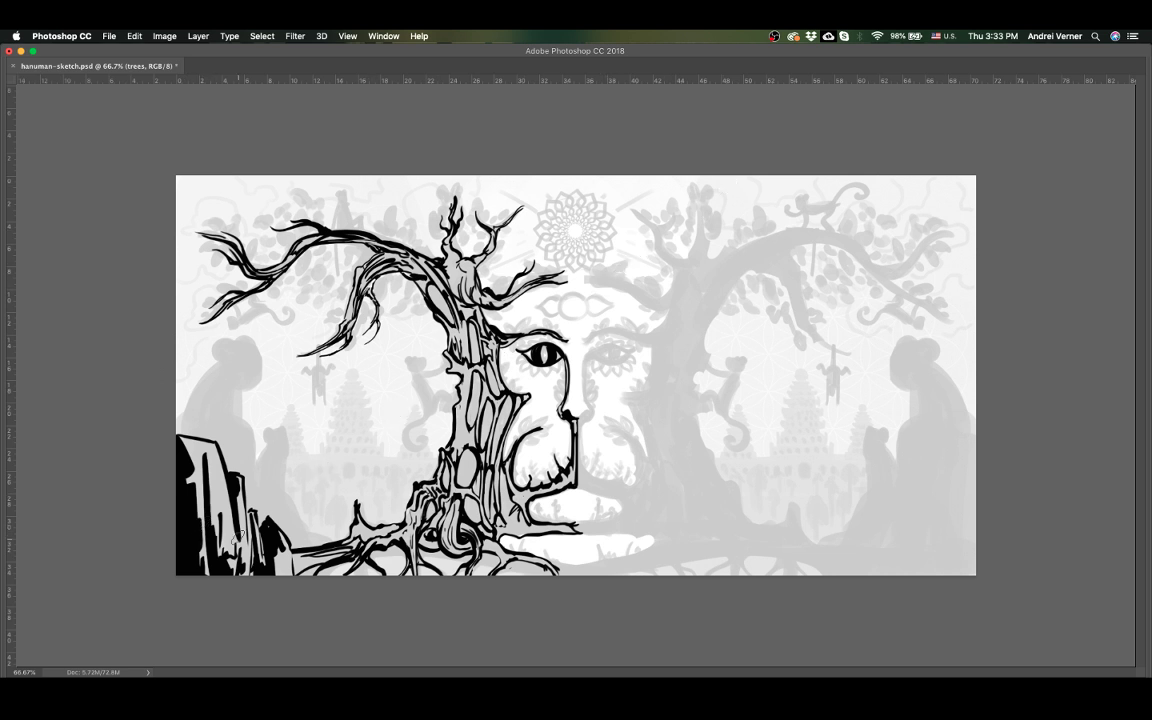
pyautogui.moveTo(220, 523); pyautogui.dragTo(199, 488)
pyautogui.scroll(2, 460, 430)
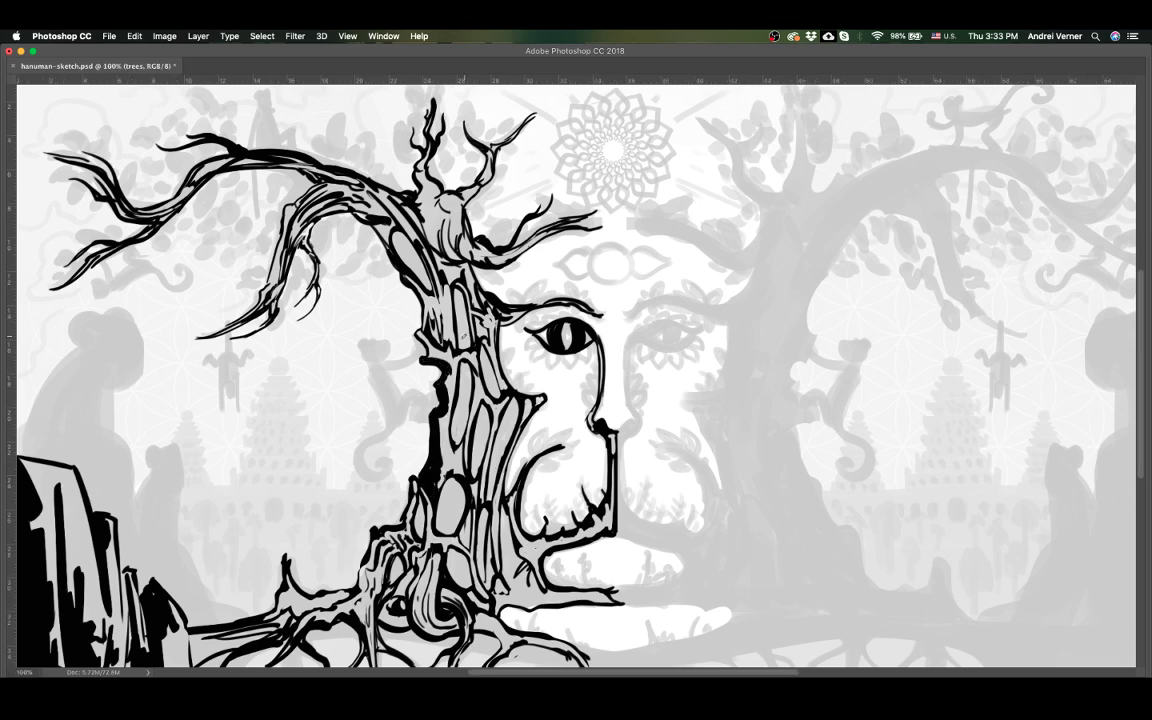
# Step: Thicken the trunk's left edge and its inner and lower inner strokes with black ink
pyautogui.moveTo(434, 333); pyautogui.dragTo(421, 352)
pyautogui.moveTo(383, 295); pyautogui.dragTo(380, 268)
pyautogui.moveTo(413, 398)
pyautogui.mouseDown()
pyautogui.moveTo(412, 266)
pyautogui.moveTo(422, 310)
pyautogui.mouseUp()
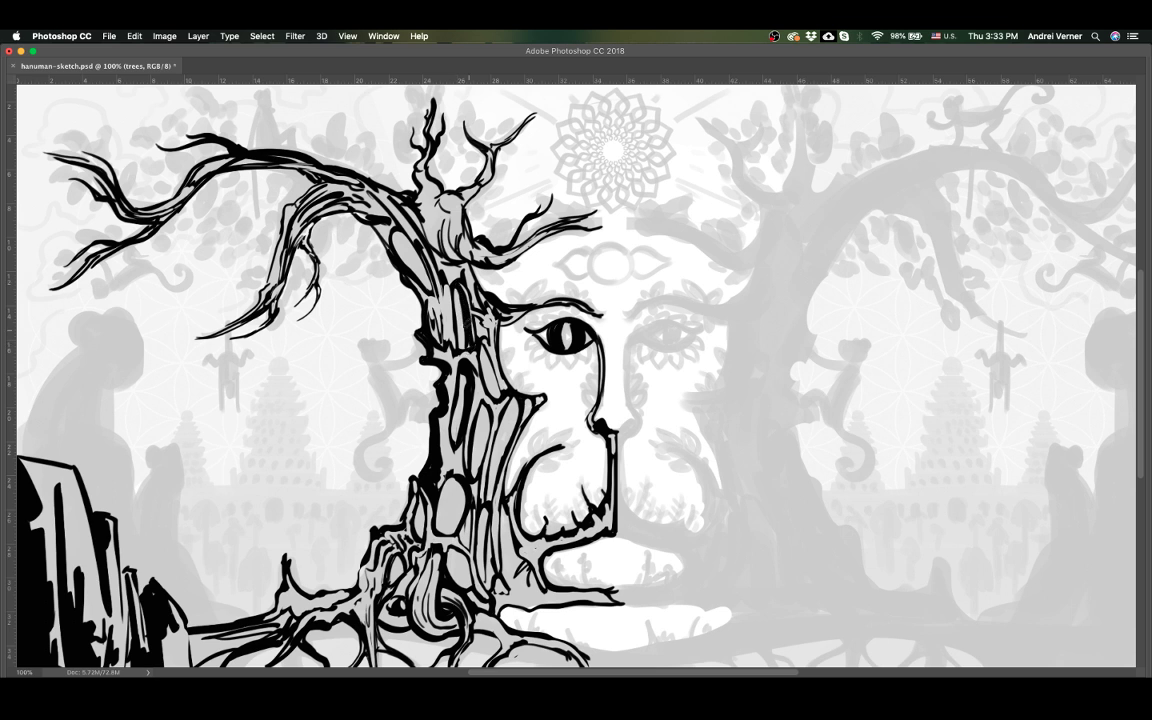
pyautogui.moveTo(438, 393)
pyautogui.mouseDown()
pyautogui.moveTo(430, 360)
pyautogui.moveTo(432, 425)
pyautogui.moveTo(459, 368)
pyautogui.moveTo(452, 402)
pyautogui.mouseUp()
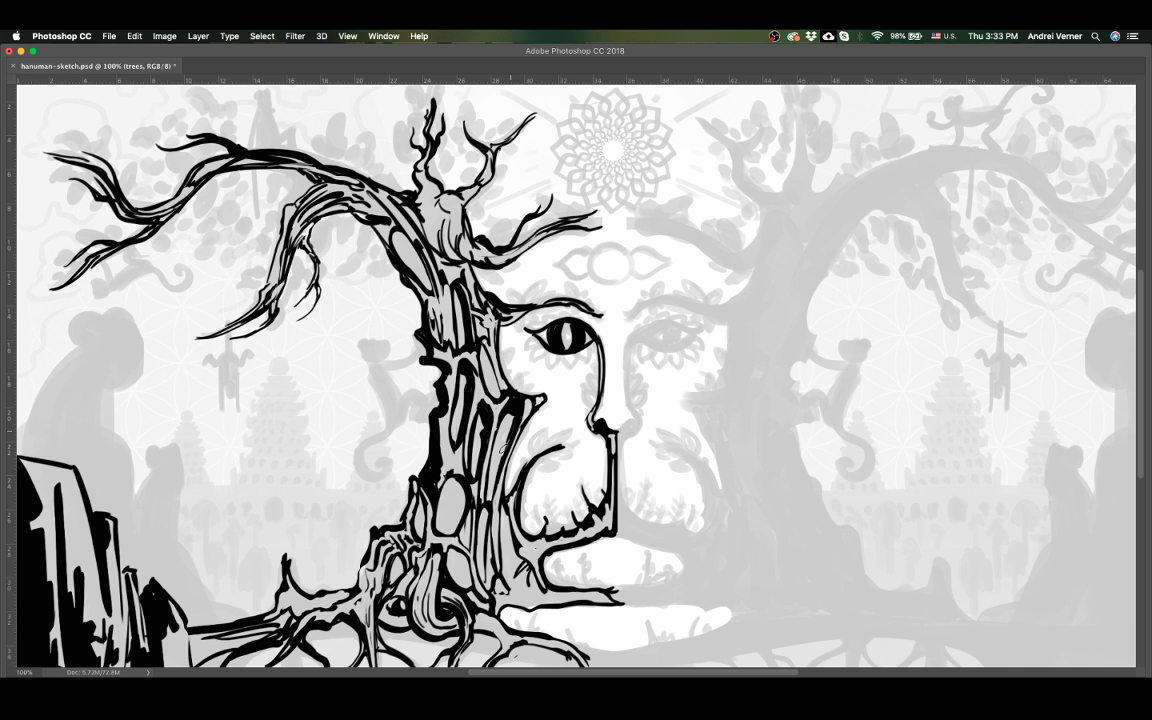
pyautogui.moveTo(458, 482); pyautogui.dragTo(447, 530)
pyautogui.moveTo(733, 391); pyautogui.dragTo(780, 284)
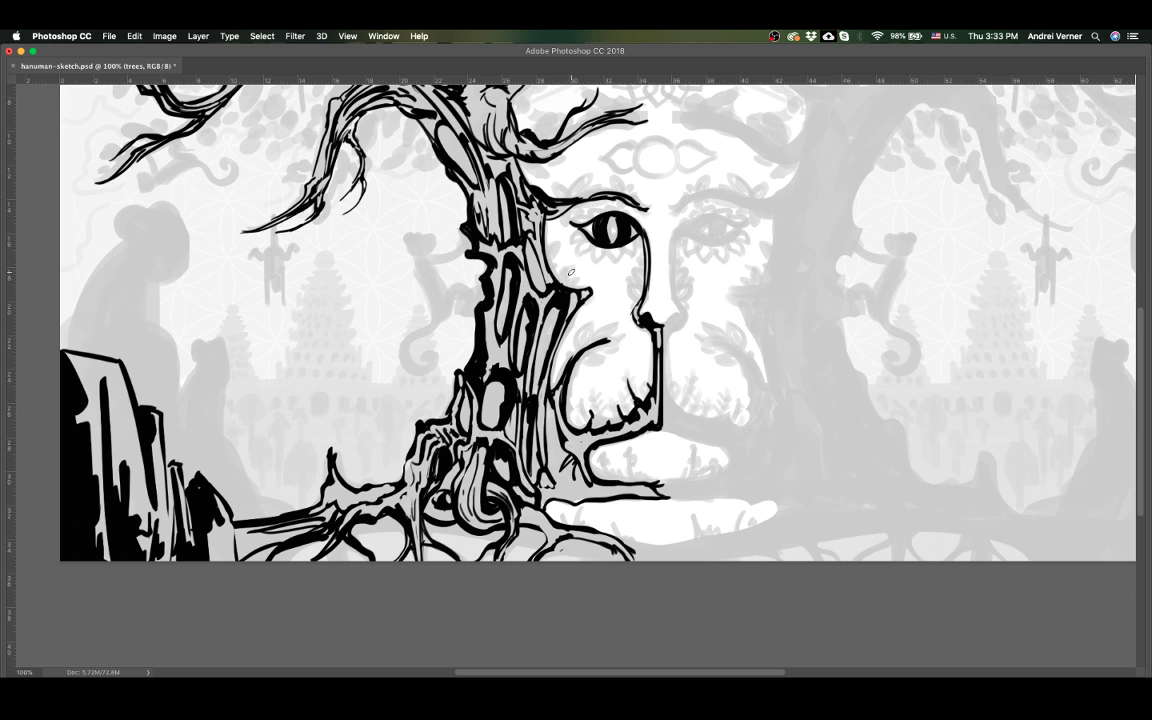
pyautogui.scroll(3, 571, 272)
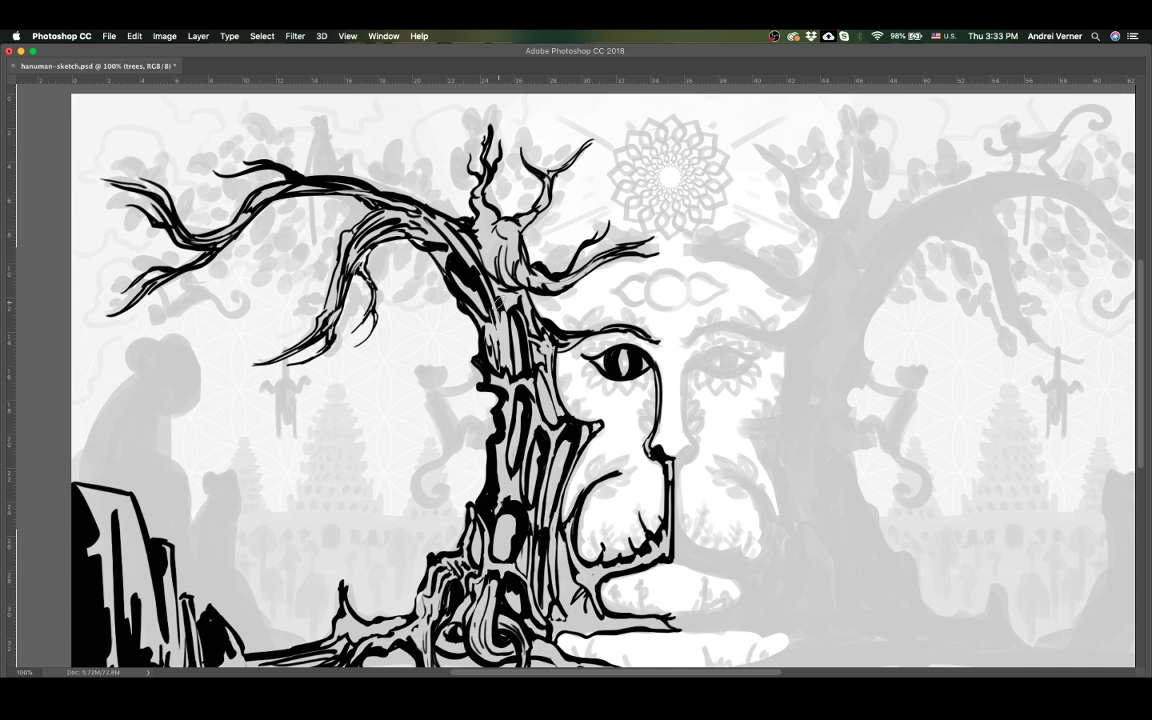
# Step: Rename the ink layer to 'trees line' and set the Move tool to auto-select layers
pyautogui.press('Tab')
pyautogui.hotkey('ctrl', '-')
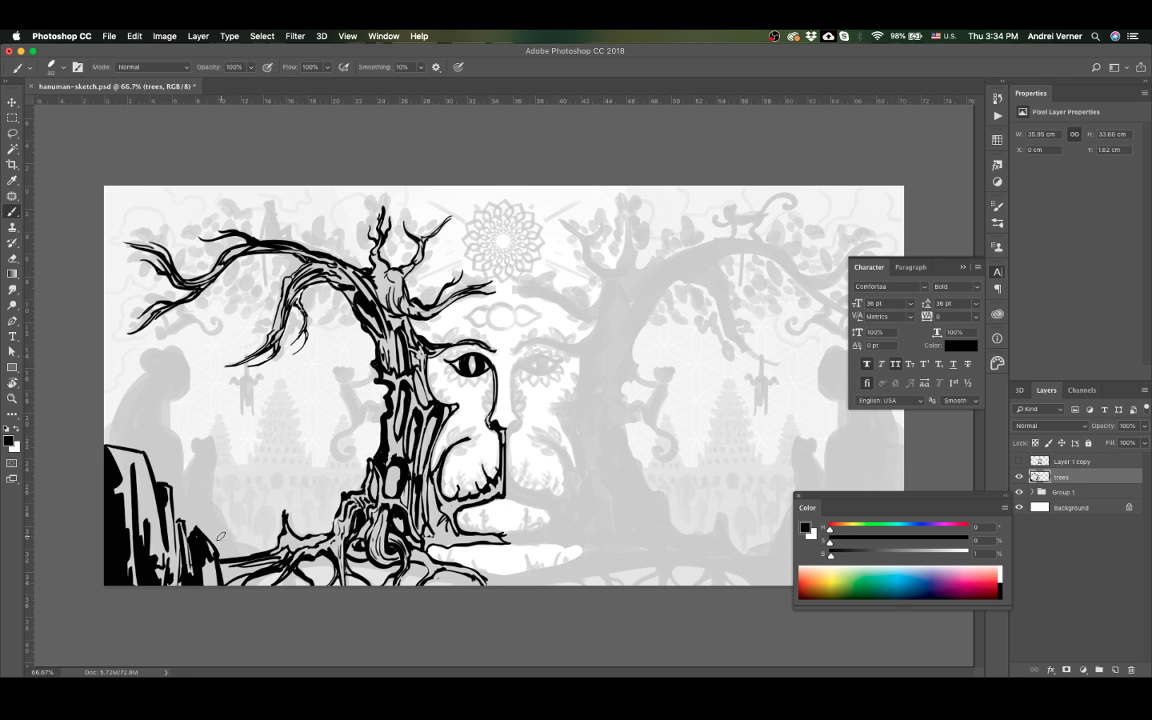
pyautogui.doubleClick(1060, 477)
pyautogui.press('Right')
pyautogui.write('ine')
pyautogui.press('Return')
pyautogui.press('v')
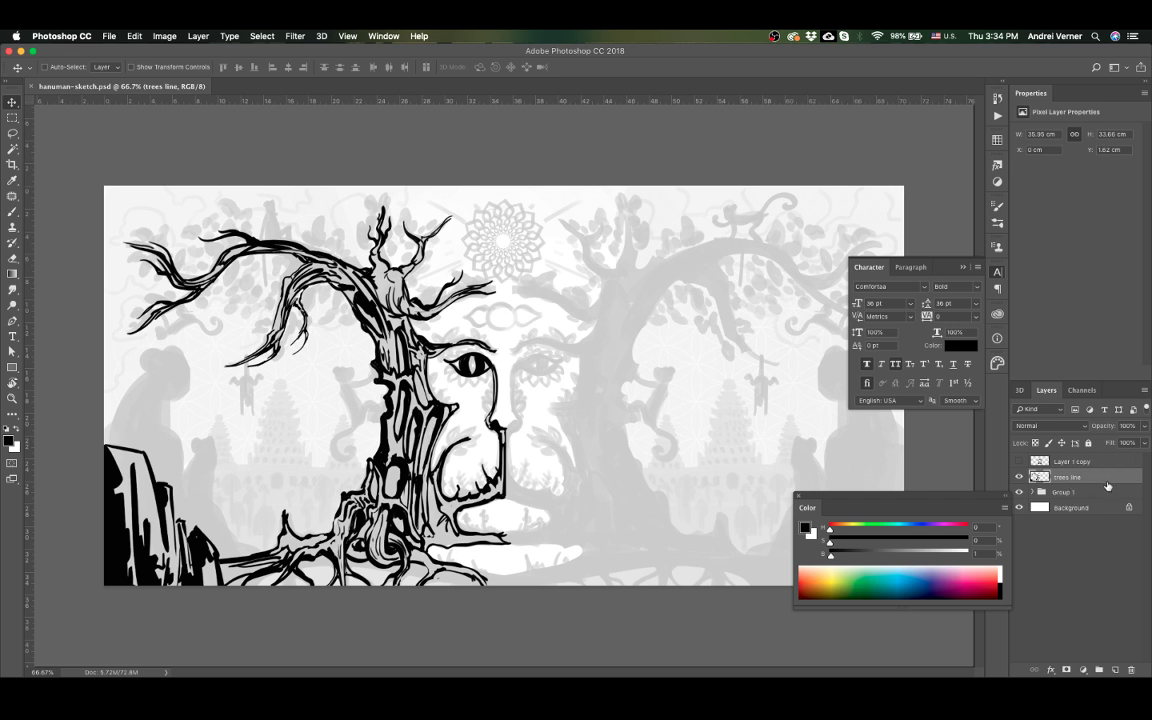
pyautogui.hotkey('ctrl', 'd')
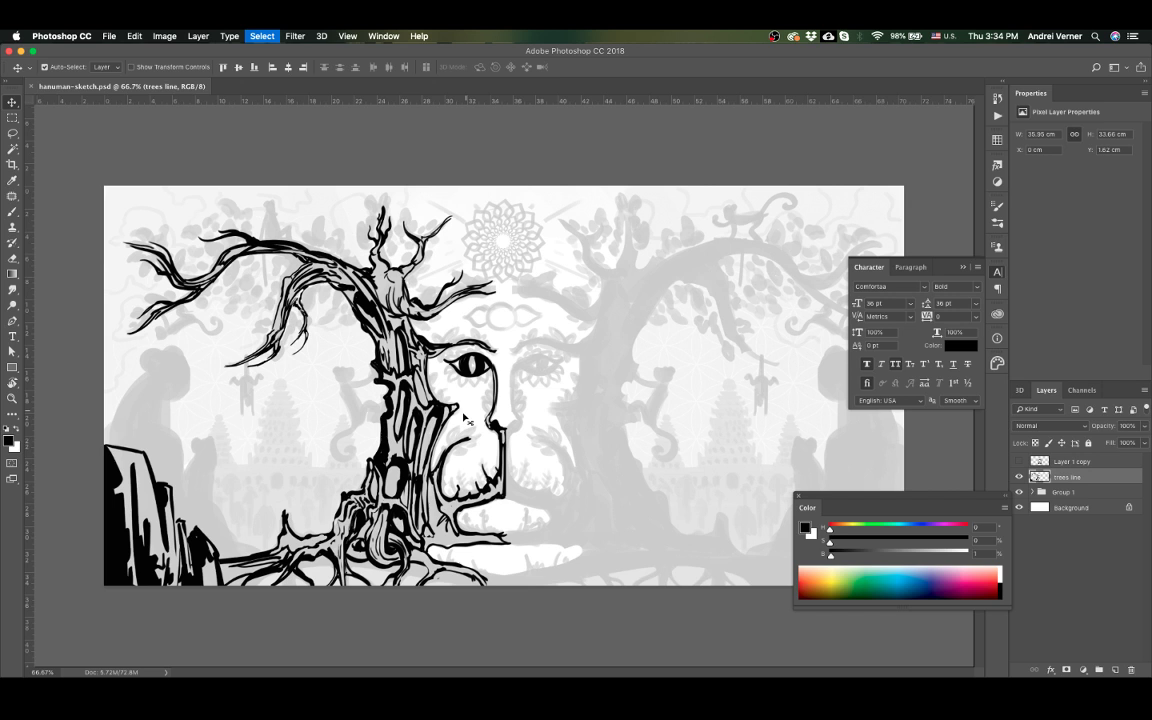
# Step: Move a horizontally flipped copy of the inked half to the right, commit it and deselect
pyautogui.press('Tab')
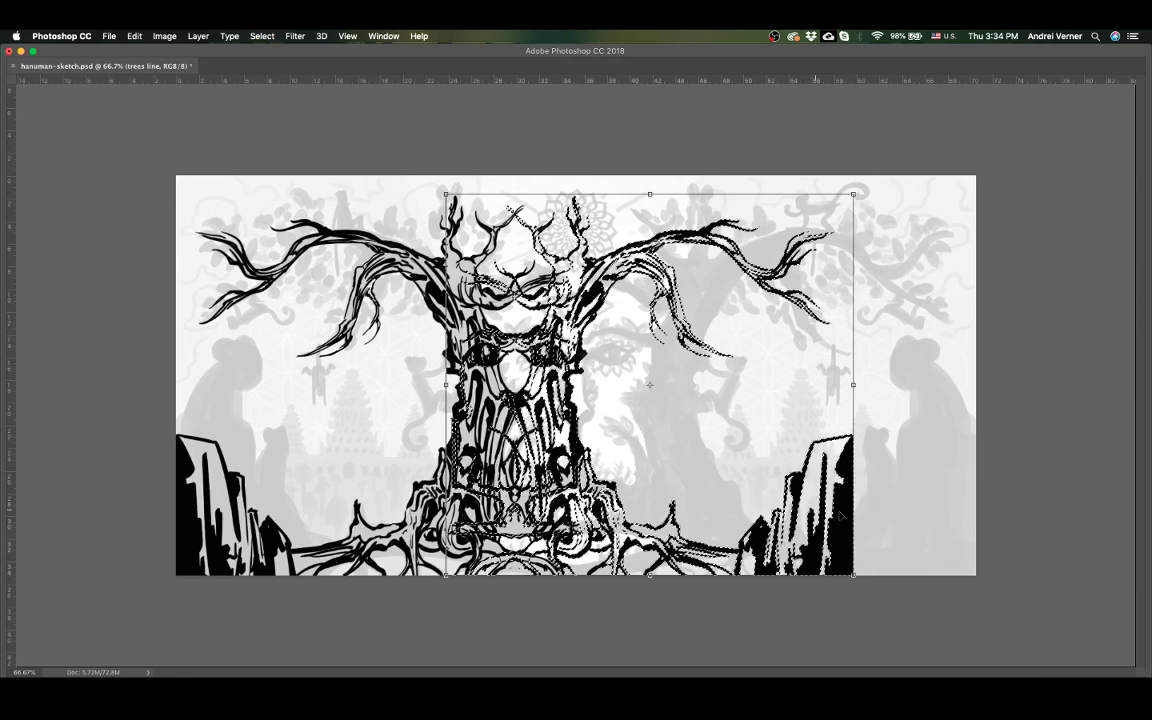
pyautogui.moveTo(818, 500); pyautogui.dragTo(938, 508)
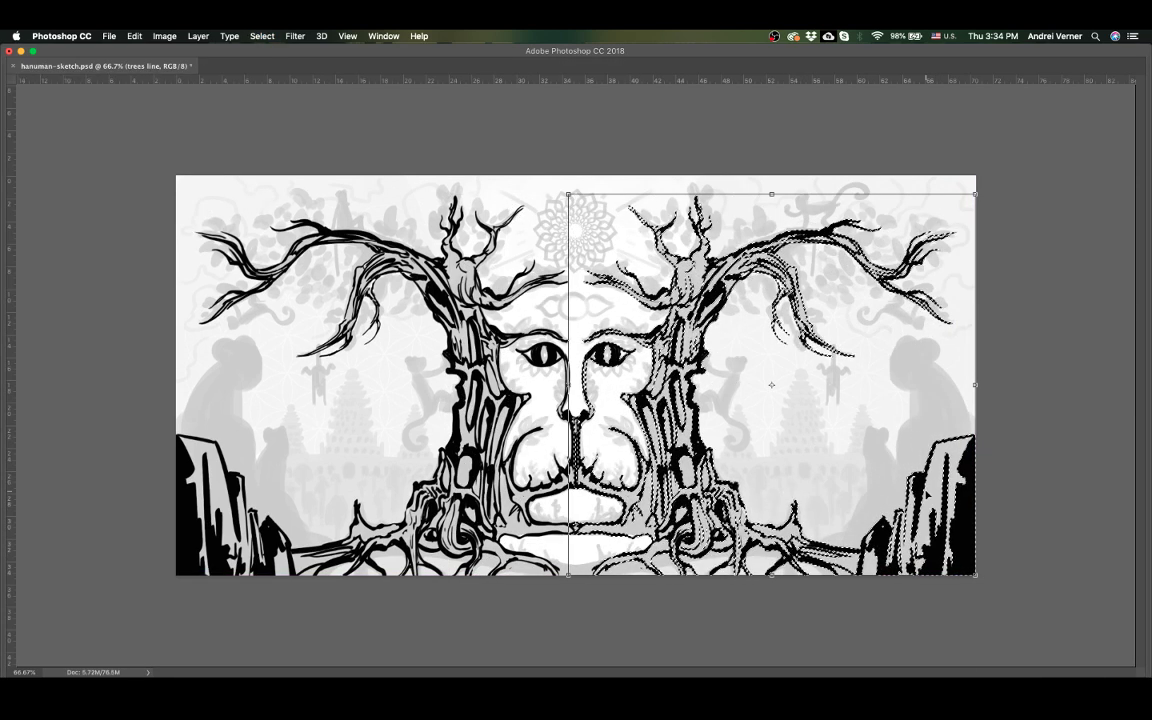
pyautogui.press('Return')
pyautogui.press('super+d')
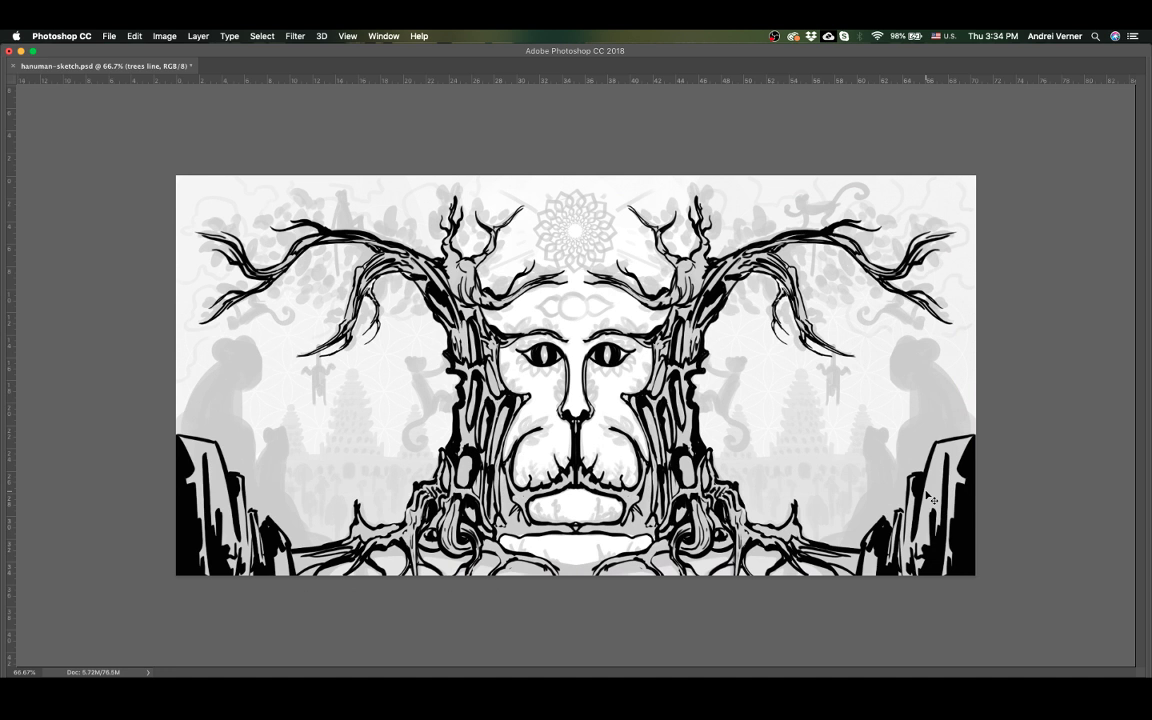
pyautogui.press('Tab')
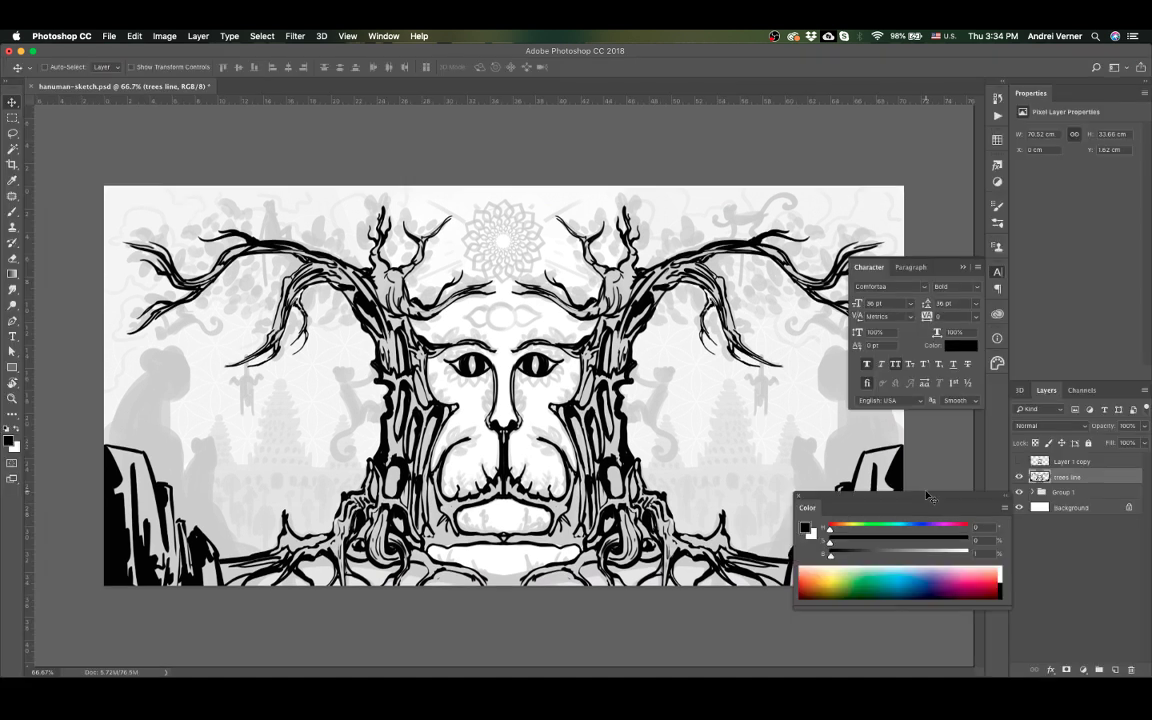
pyautogui.press('b')
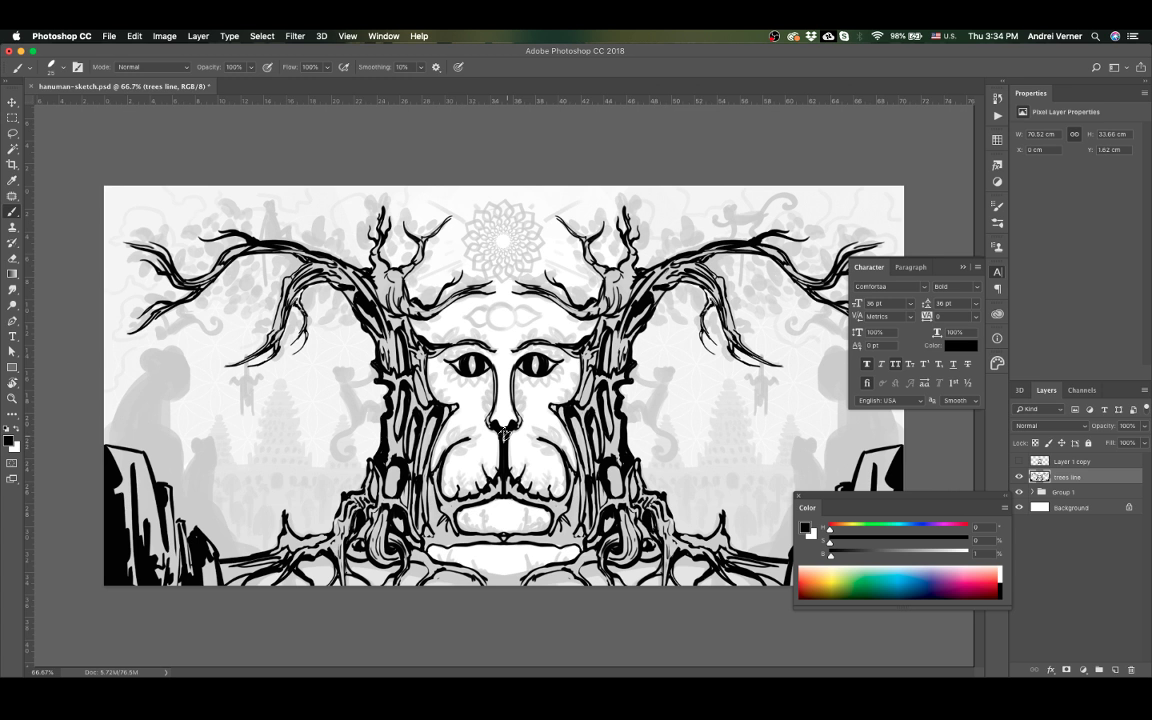
pyautogui.press('Tab')
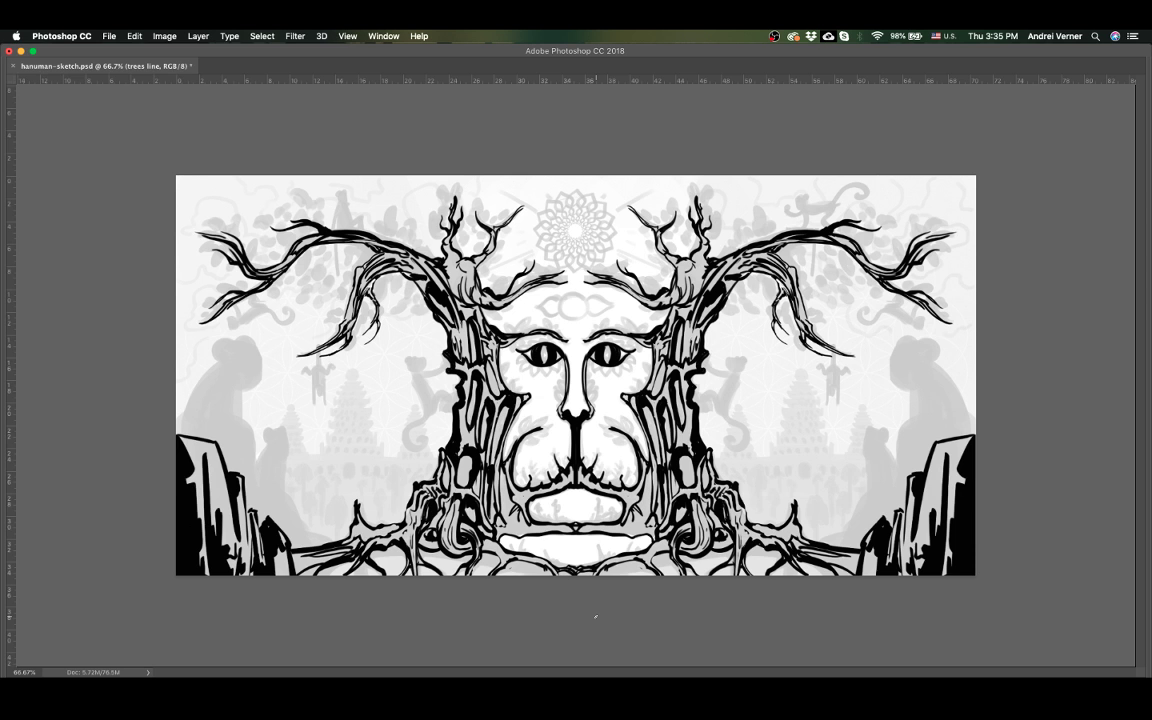
# Step: Fit the artwork on screen and switch to another application to get the monkey photo
pyautogui.scroll(2, 433, 381)
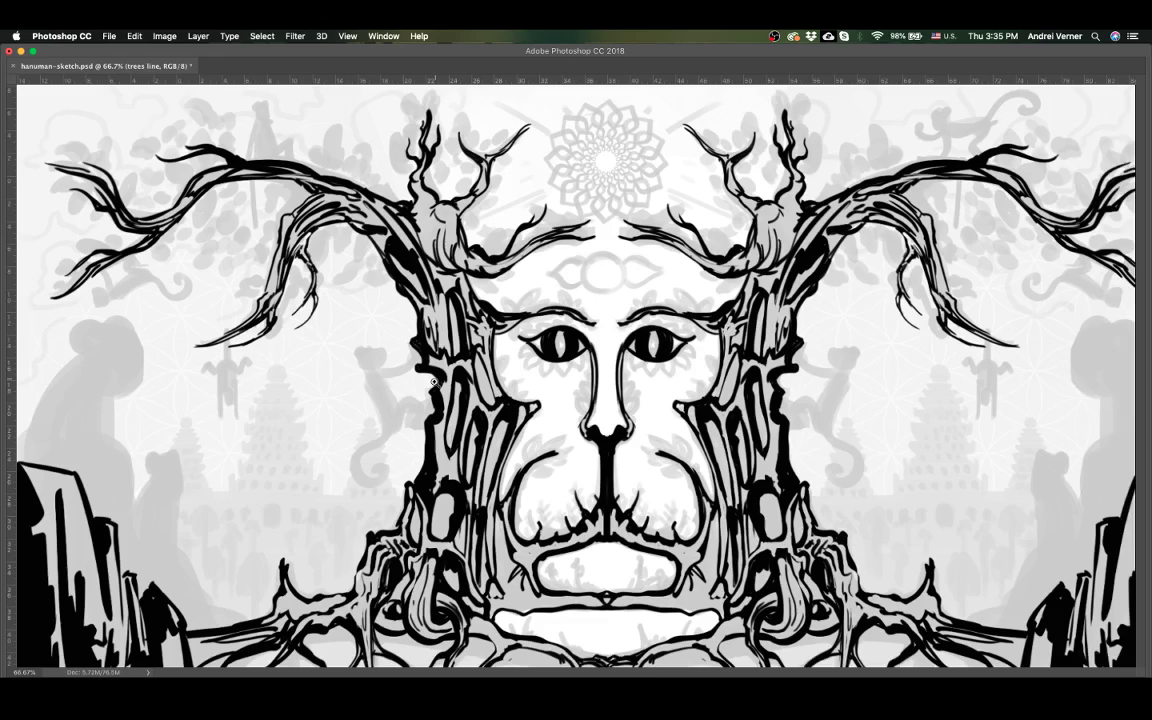
pyautogui.scroll(3, 266, 186)
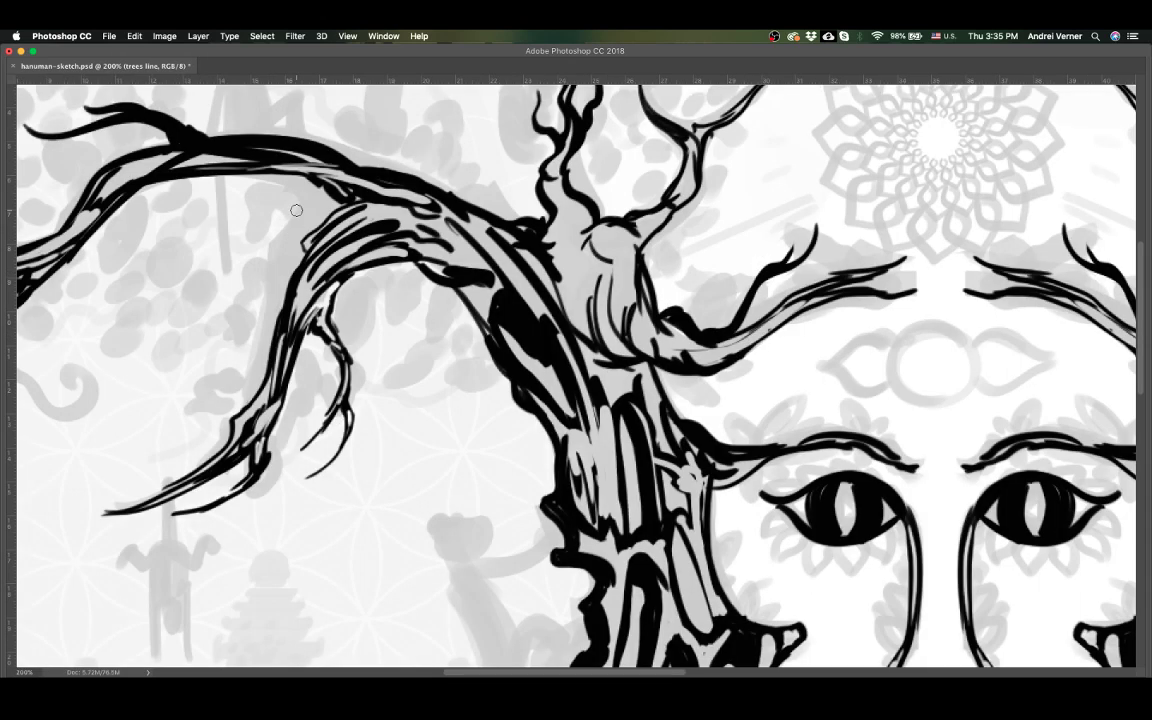
pyautogui.press('super+0')
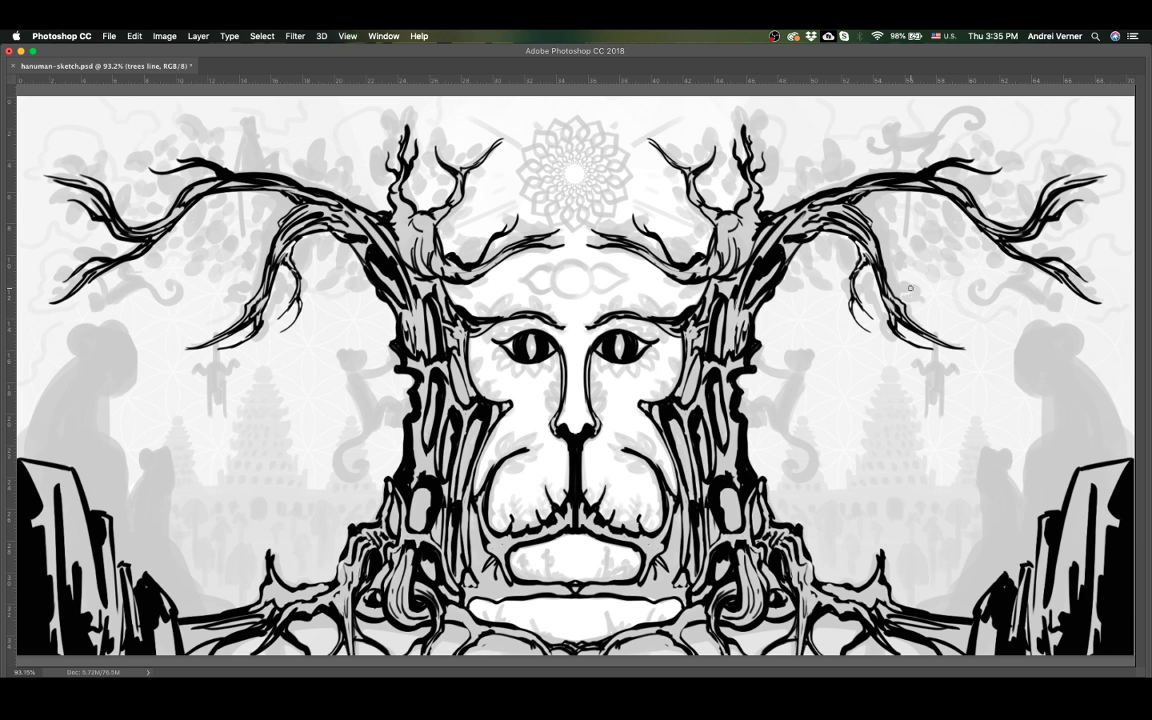
pyautogui.press('super+minus')
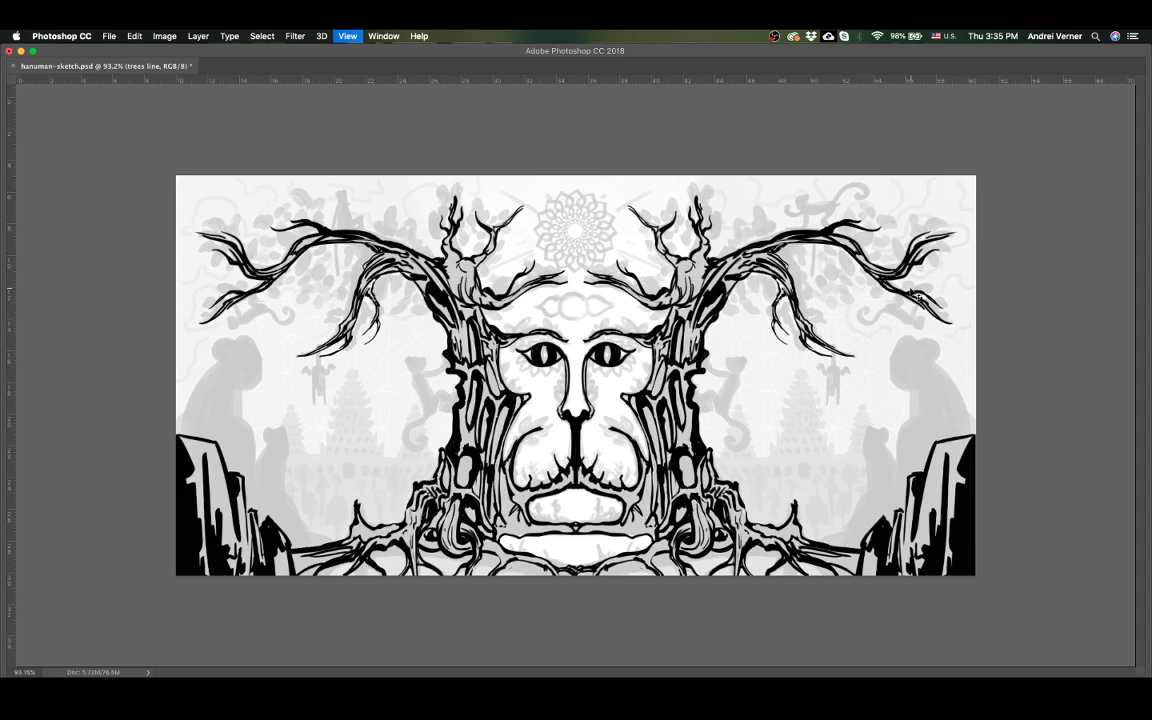
pyautogui.press('super+minus')
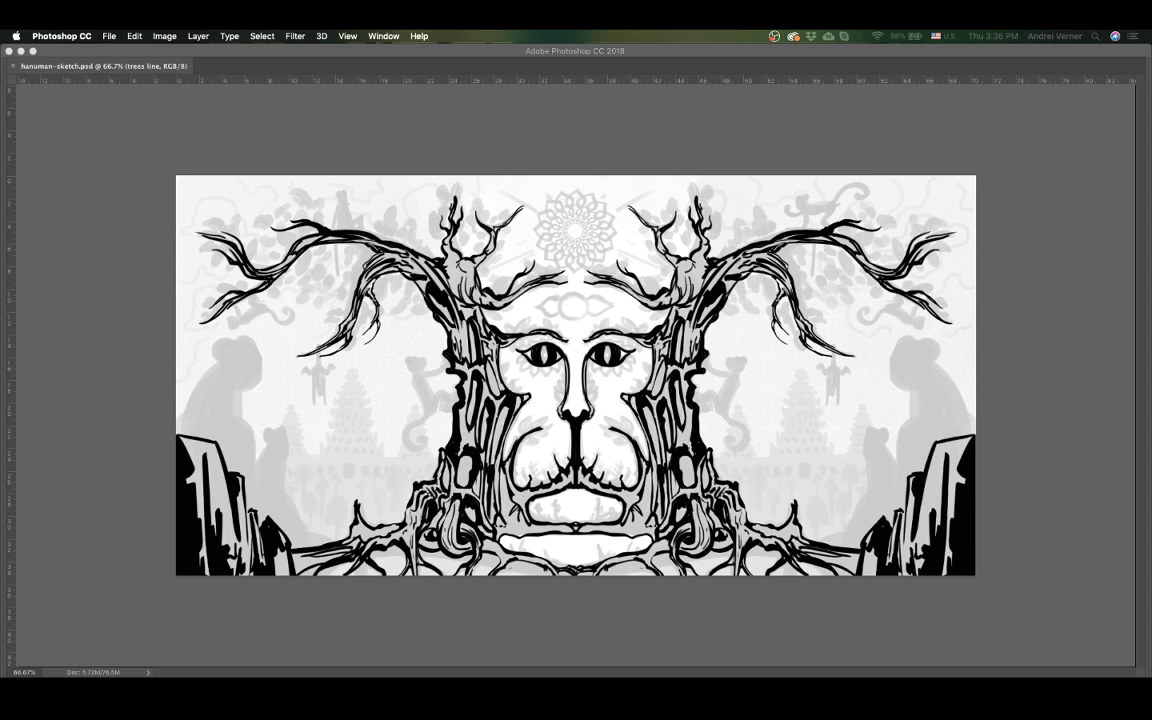
# Step: Paste the monkey reference photo onto a new Layer 8 above trees line
pyautogui.press('super+s')
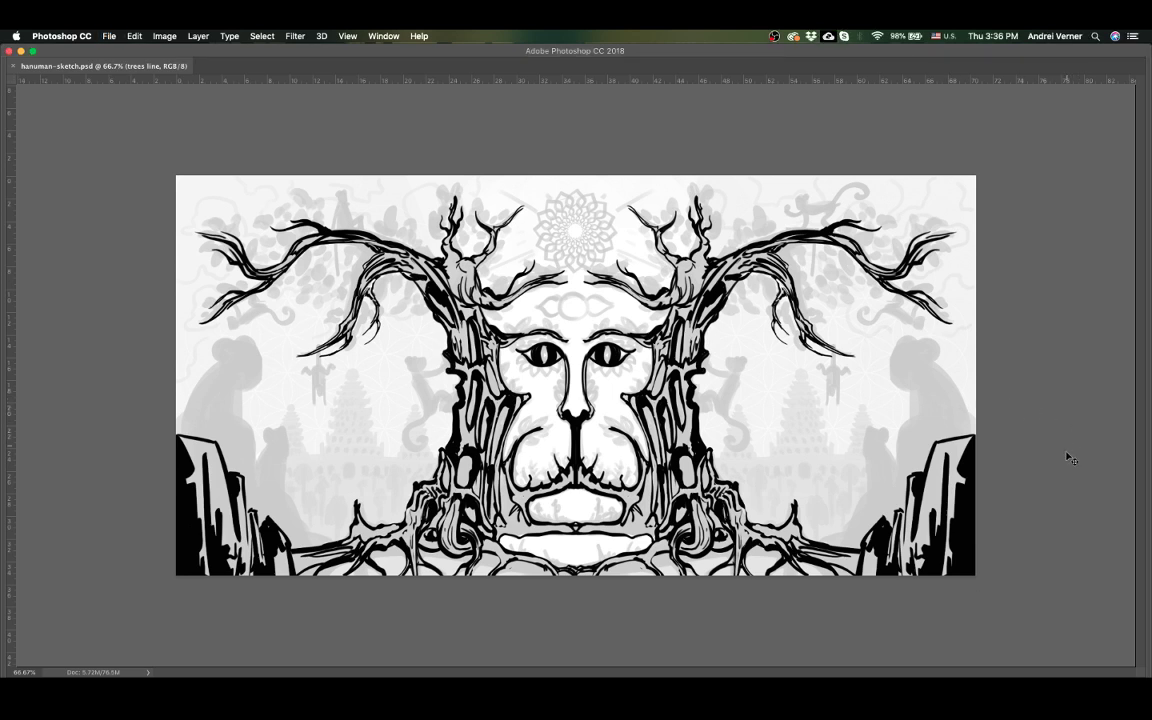
pyautogui.press('Tab')
pyautogui.press('super+shift+alt+n')
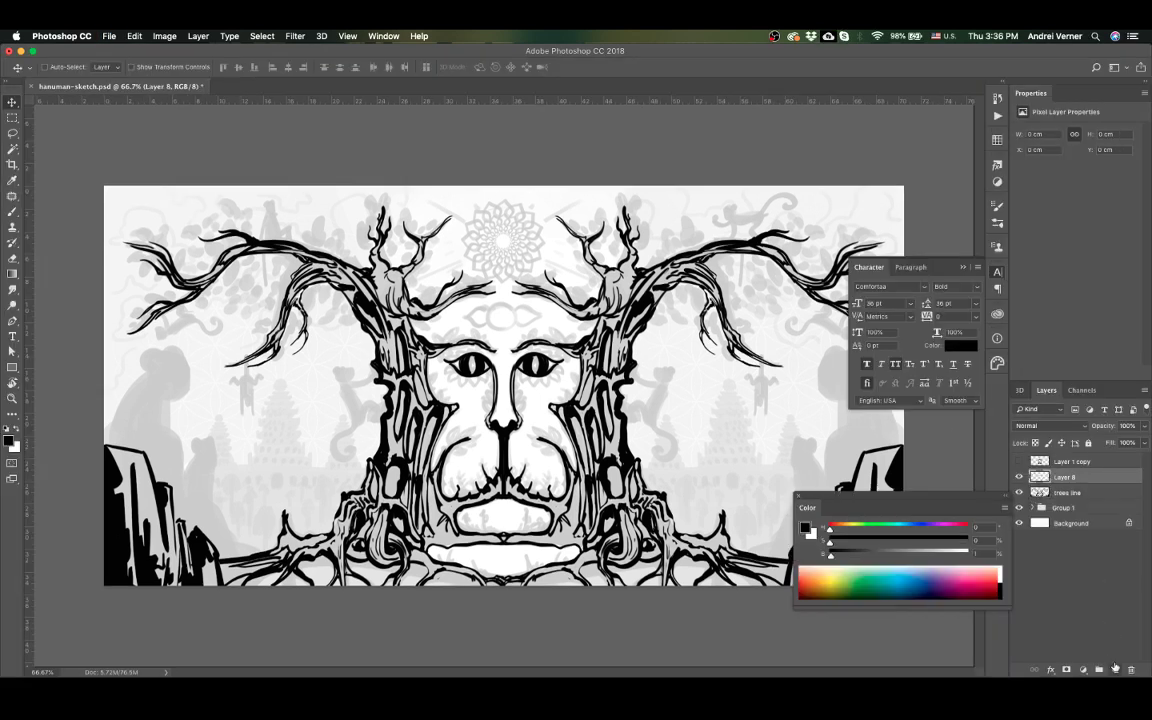
pyautogui.press('super+v')
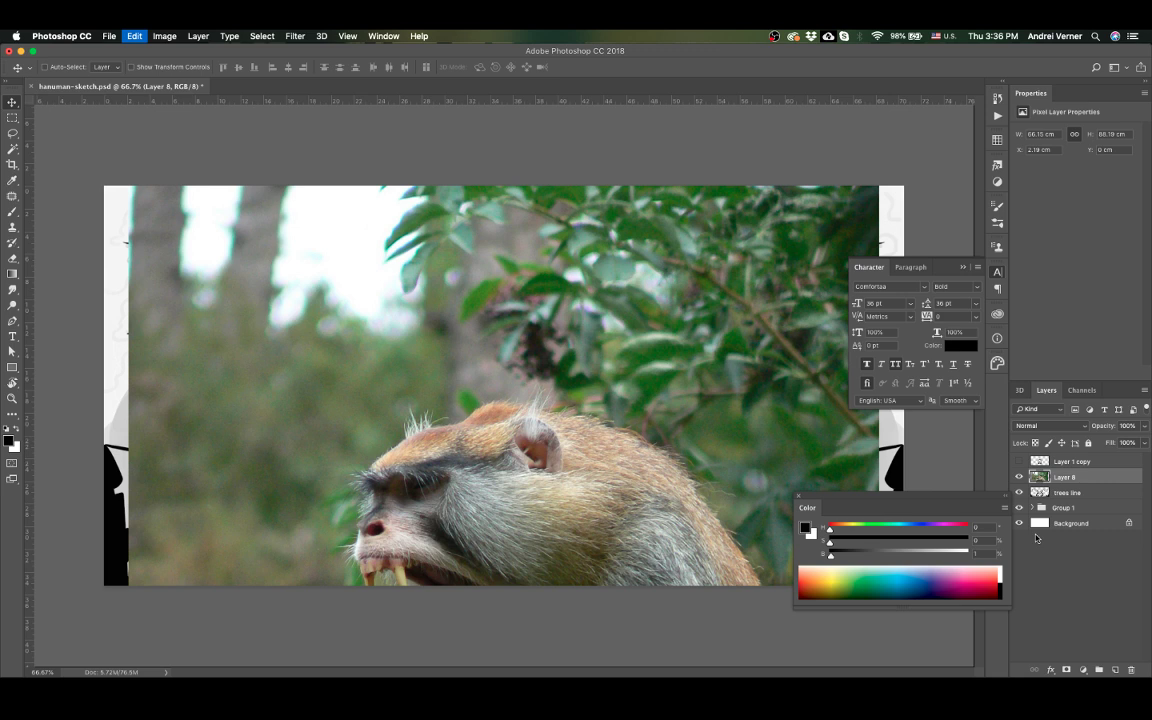
# Step: Flip the monkey photo horizontally and shrink it to about 15.66 × 20.88 cm left of centre
pyautogui.press('super+t')
pyautogui.moveTo(130, 186); pyautogui.dragTo(700, 530)
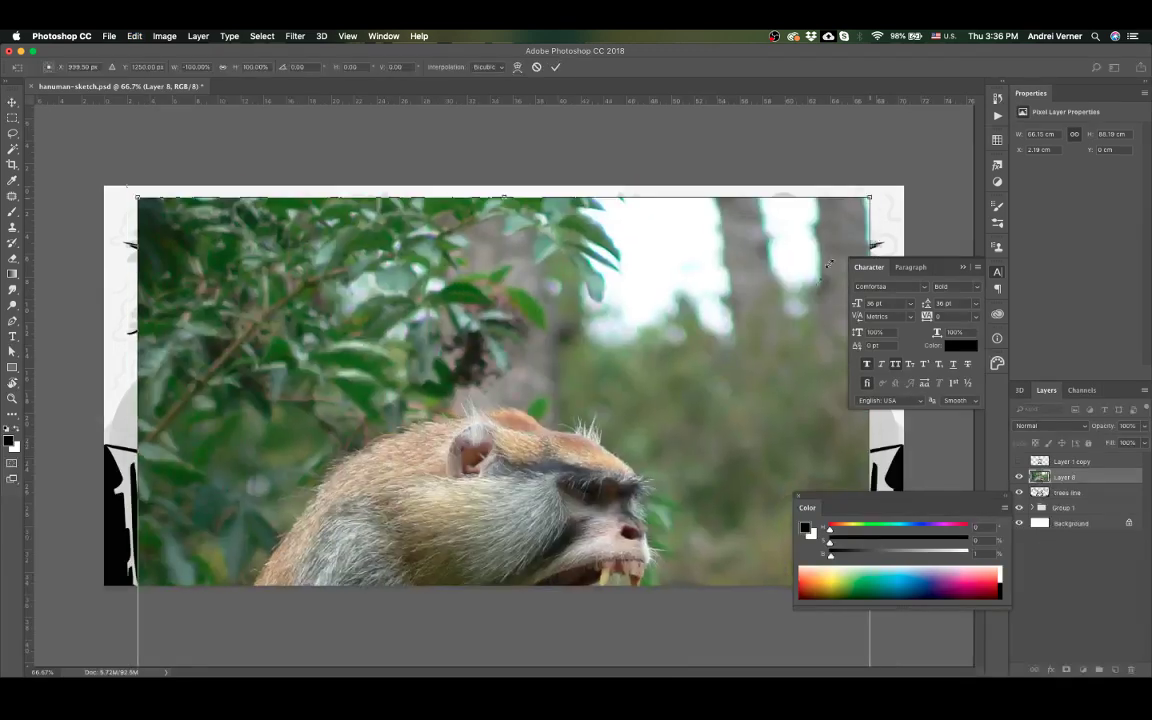
pyautogui.moveTo(660, 477)
pyautogui.mouseDown()
pyautogui.moveTo(591, 192)
pyautogui.moveTo(537, 265)
pyautogui.mouseUp()
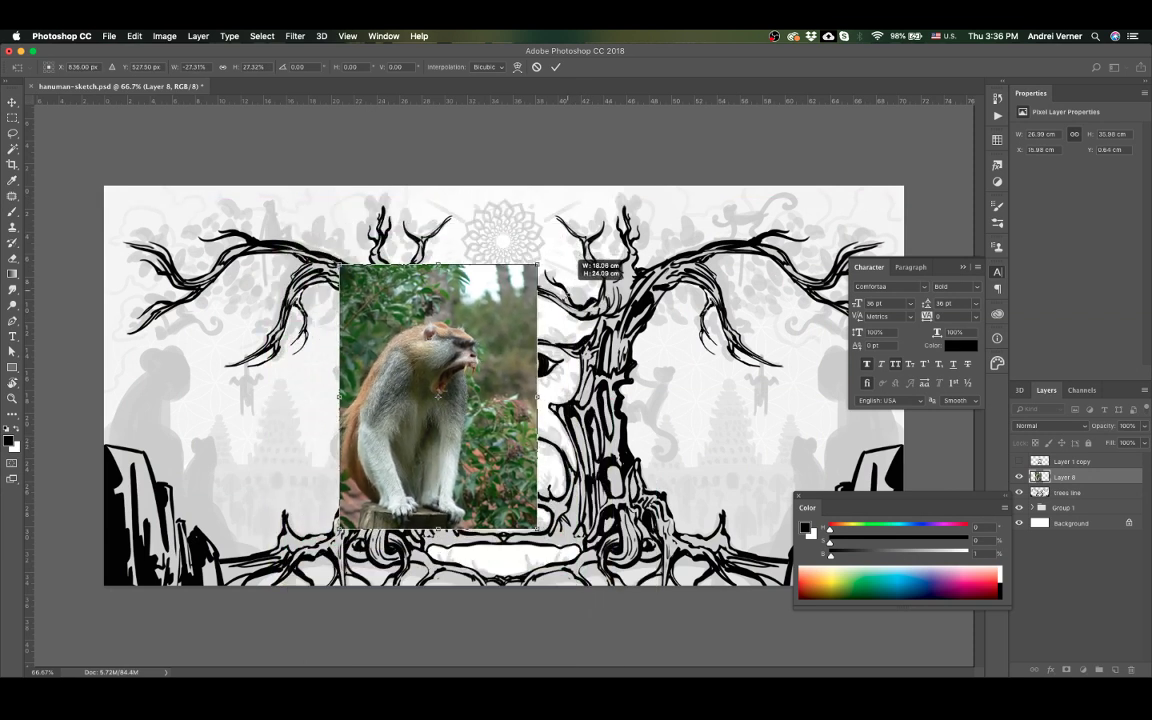
pyautogui.moveTo(537, 265); pyautogui.dragTo(527, 279)
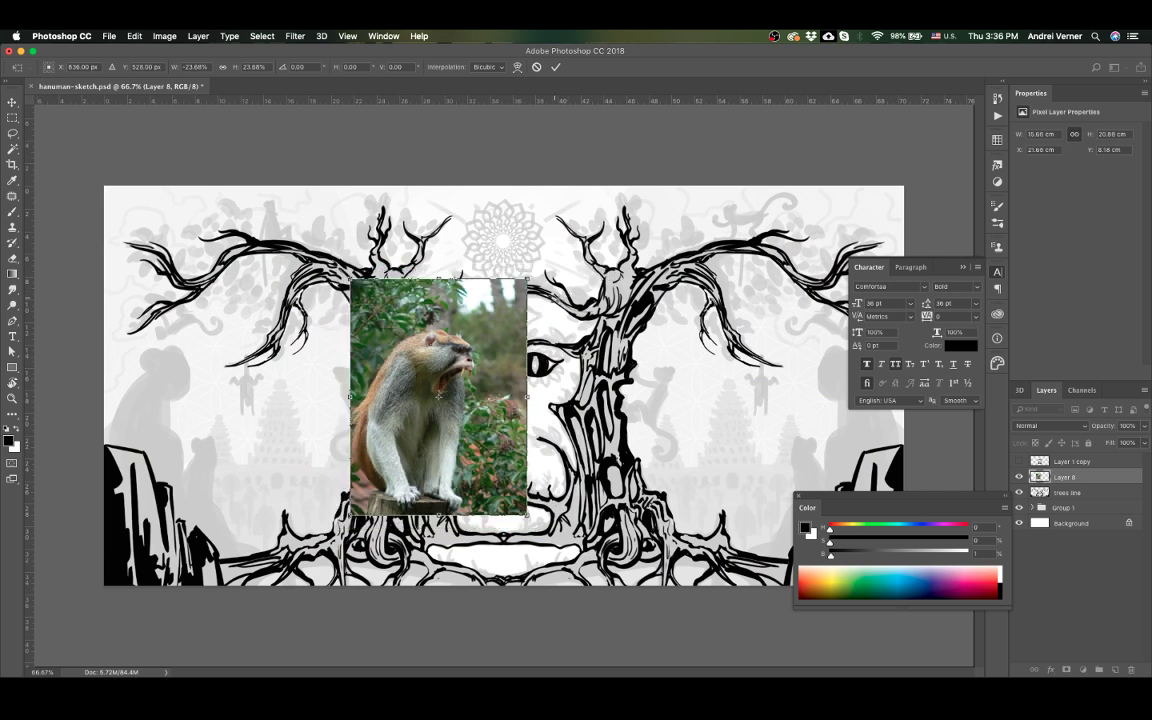
pyautogui.press('Return')
pyautogui.press('l')
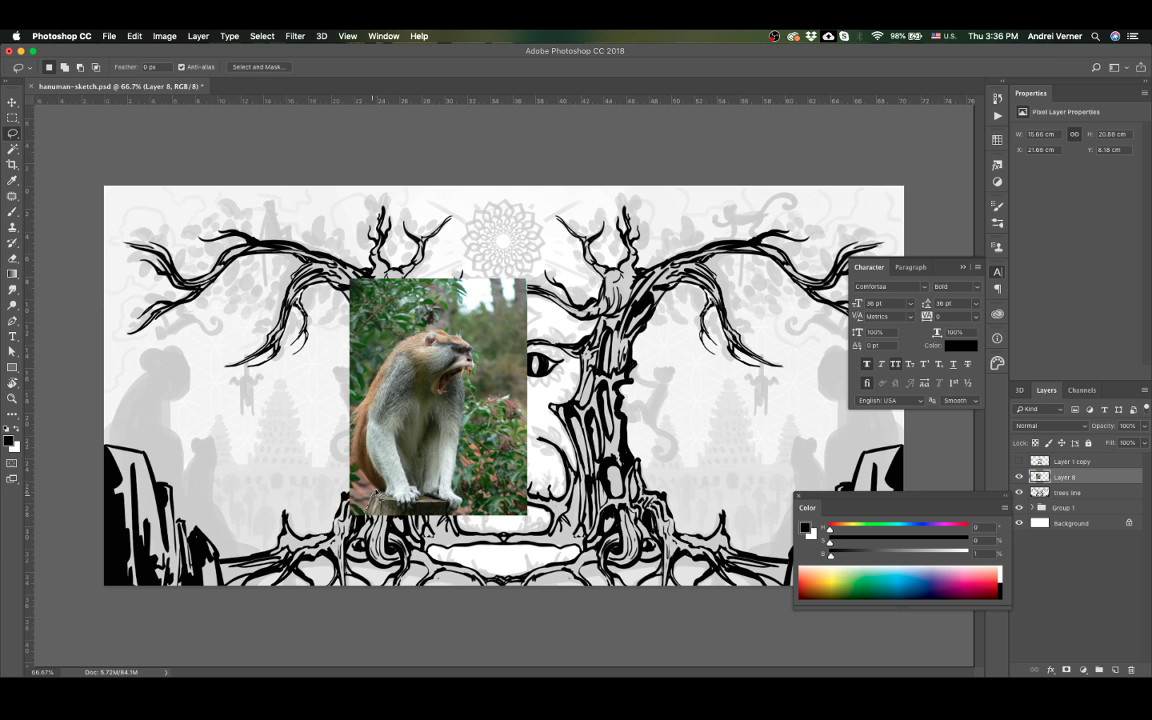
# Step: Move the cut-out monkey left and scale it to about 7.66 × 11.25 cm above the left cliff
pyautogui.moveTo(257, 386); pyautogui.dragTo(226, 406)
pyautogui.hotkey('ctrl', 't')
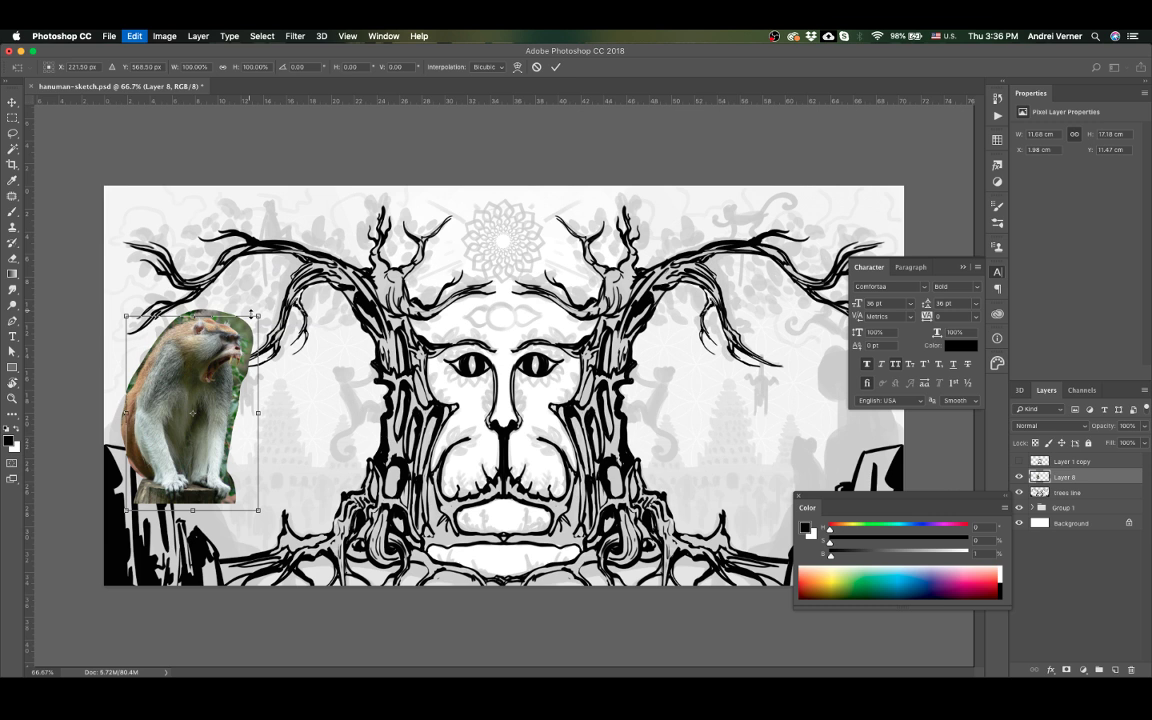
pyautogui.moveTo(251, 313); pyautogui.dragTo(192, 362)
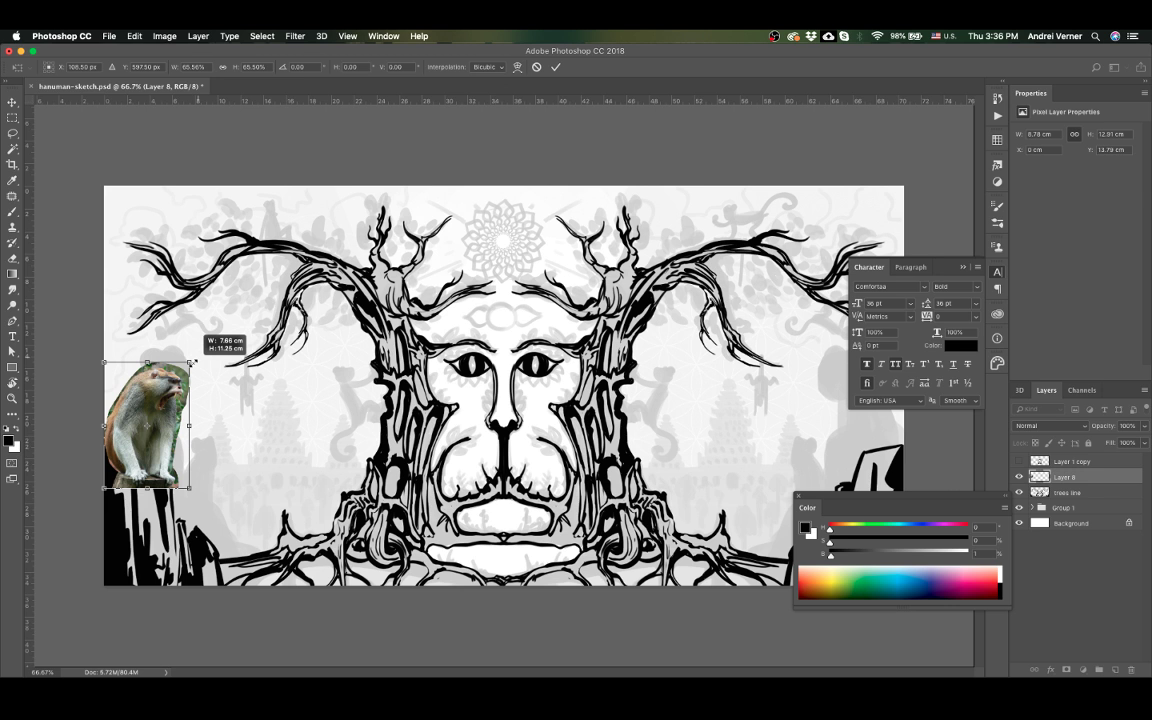
# Step: Skew and warp the monkey so its left side bends onto the left cliff
pyautogui.moveTo(192, 362); pyautogui.dragTo(202, 344)
pyautogui.rightClick(178, 358)
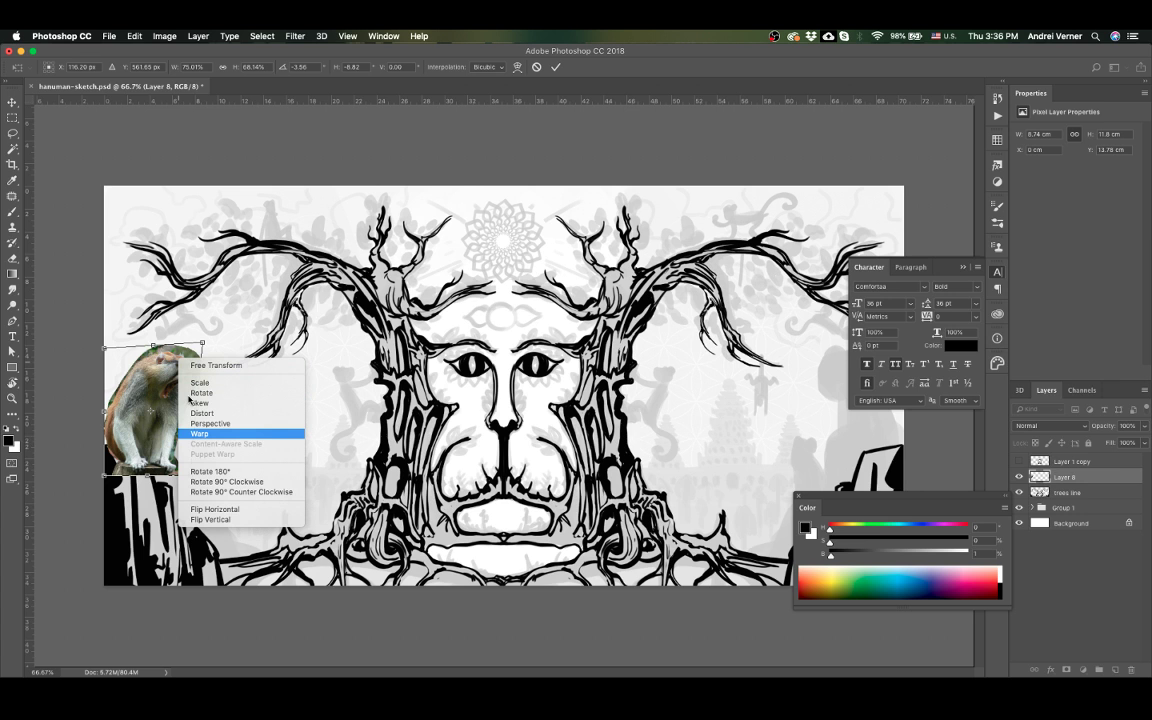
pyautogui.click(200, 433)
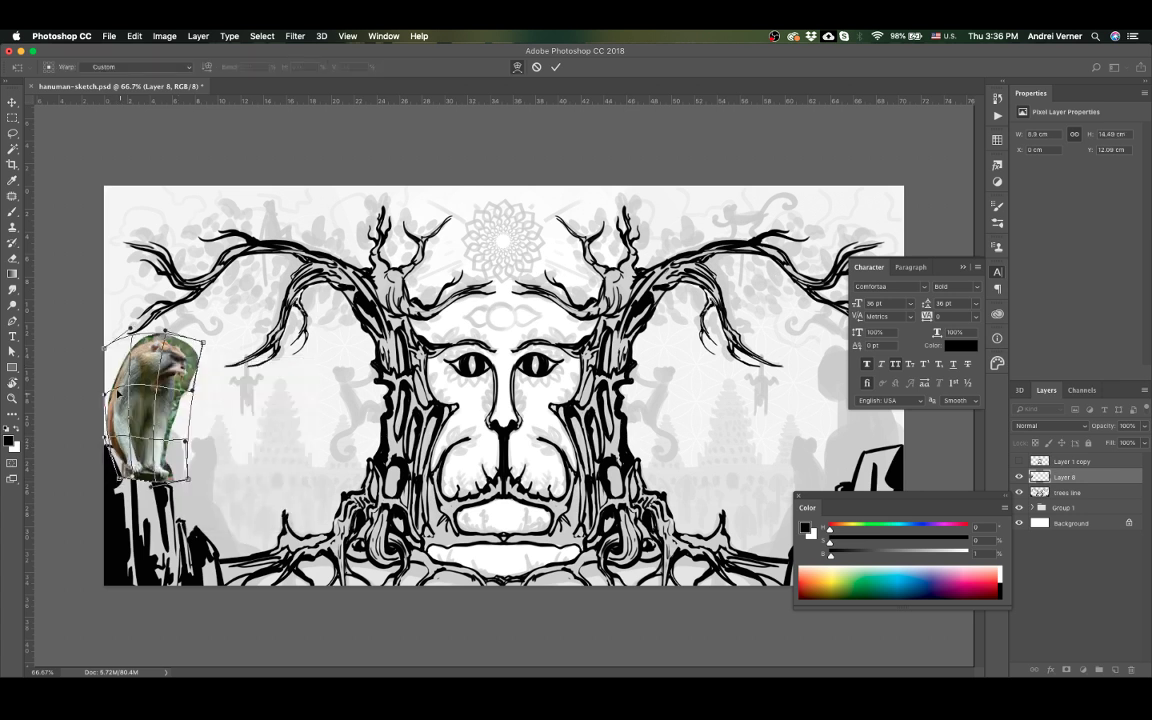
pyautogui.moveTo(140, 400); pyautogui.dragTo(135, 378)
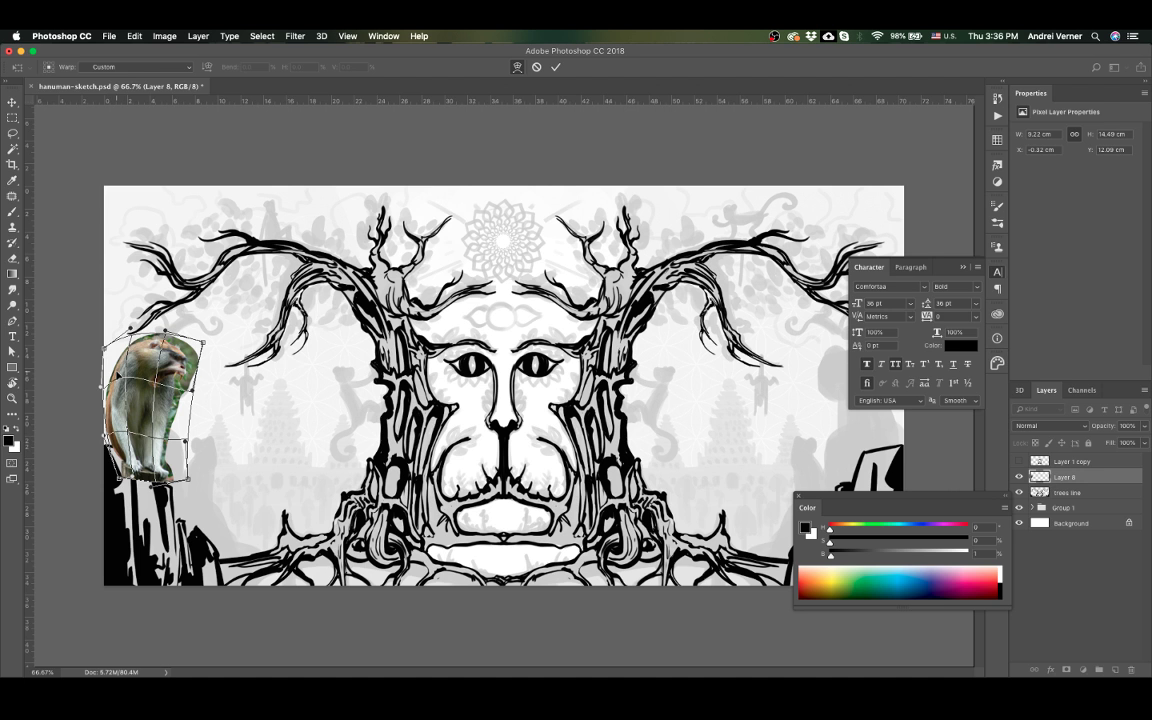
pyautogui.press('Return')
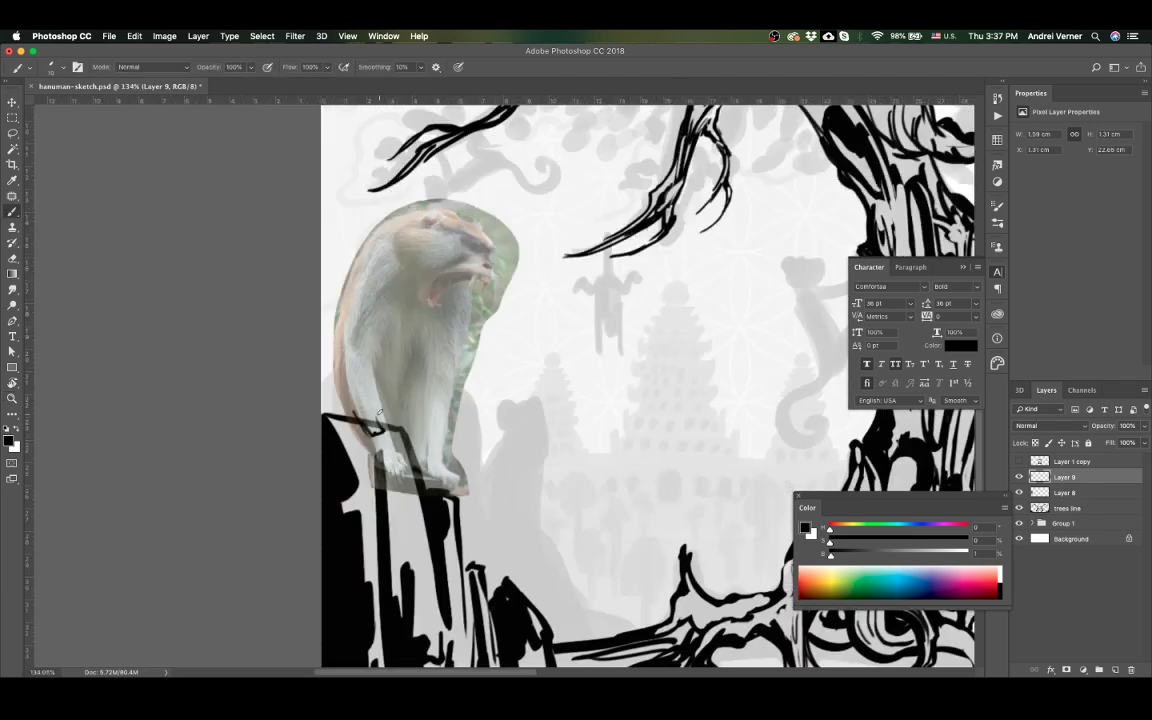
# Step: Try trial ink strokes along the monkey's base and leg, undoing the stray line
pyautogui.press('super+z')
pyautogui.press('super+z')
pyautogui.moveTo(365, 438)
pyautogui.mouseDown()
pyautogui.moveTo(364, 414)
pyautogui.moveTo(377, 431)
pyautogui.mouseUp()
pyautogui.moveTo(382, 440)
pyautogui.mouseDown()
pyautogui.moveTo(357, 346)
pyautogui.moveTo(371, 410)
pyautogui.mouseUp()
pyautogui.hotkey('ctrl', 'z')
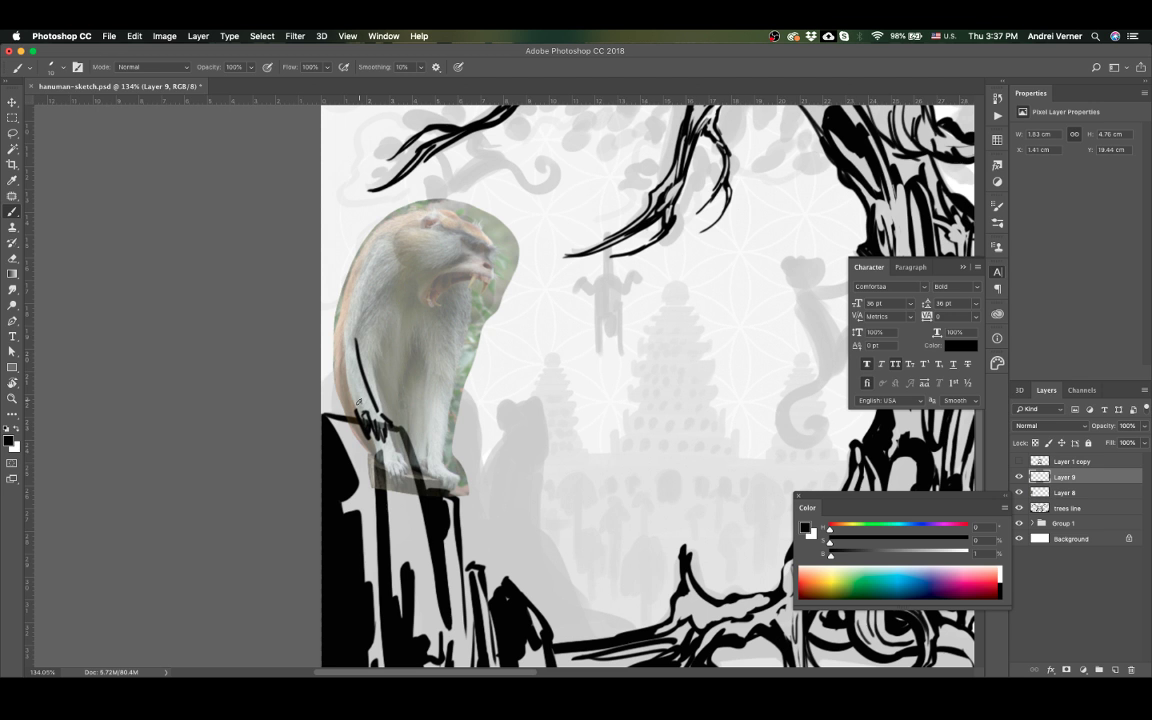
# Step: Ink the monkey's back curve, head outline, eye and frowning mouth on Layer 9
pyautogui.moveTo(352, 405); pyautogui.dragTo(391, 239)
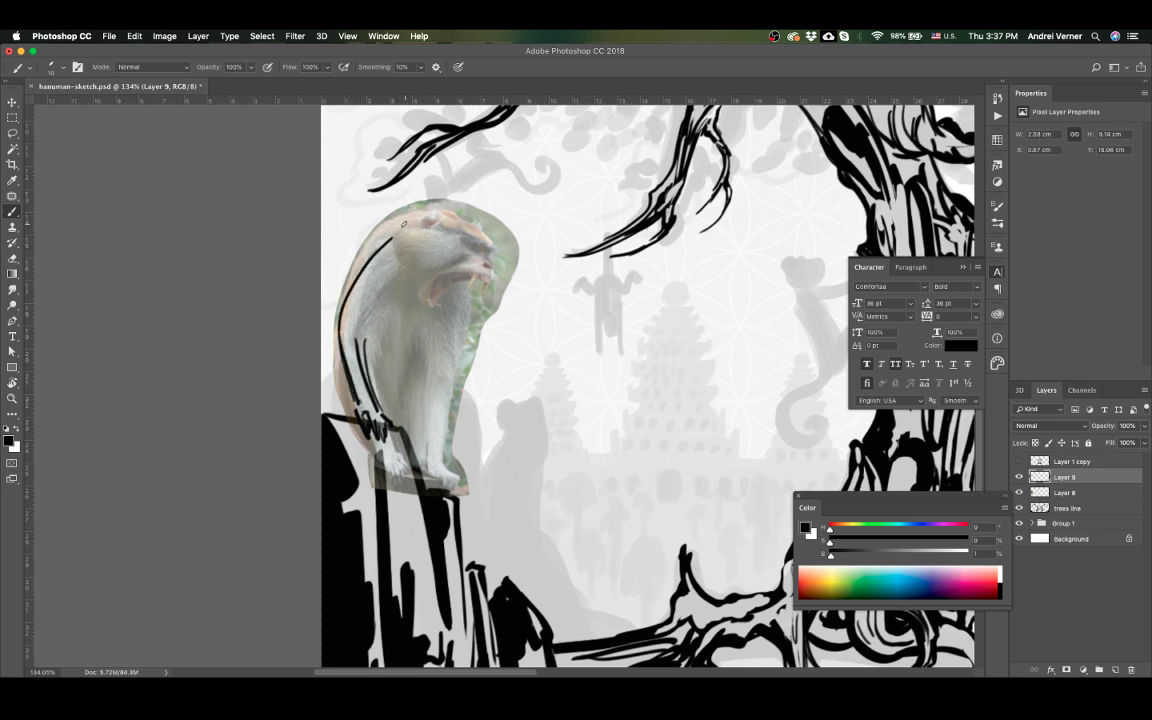
pyautogui.moveTo(405, 226)
pyautogui.mouseDown()
pyautogui.moveTo(441, 266)
pyautogui.moveTo(444, 213)
pyautogui.mouseUp()
pyautogui.moveTo(444, 214); pyautogui.dragTo(432, 218)
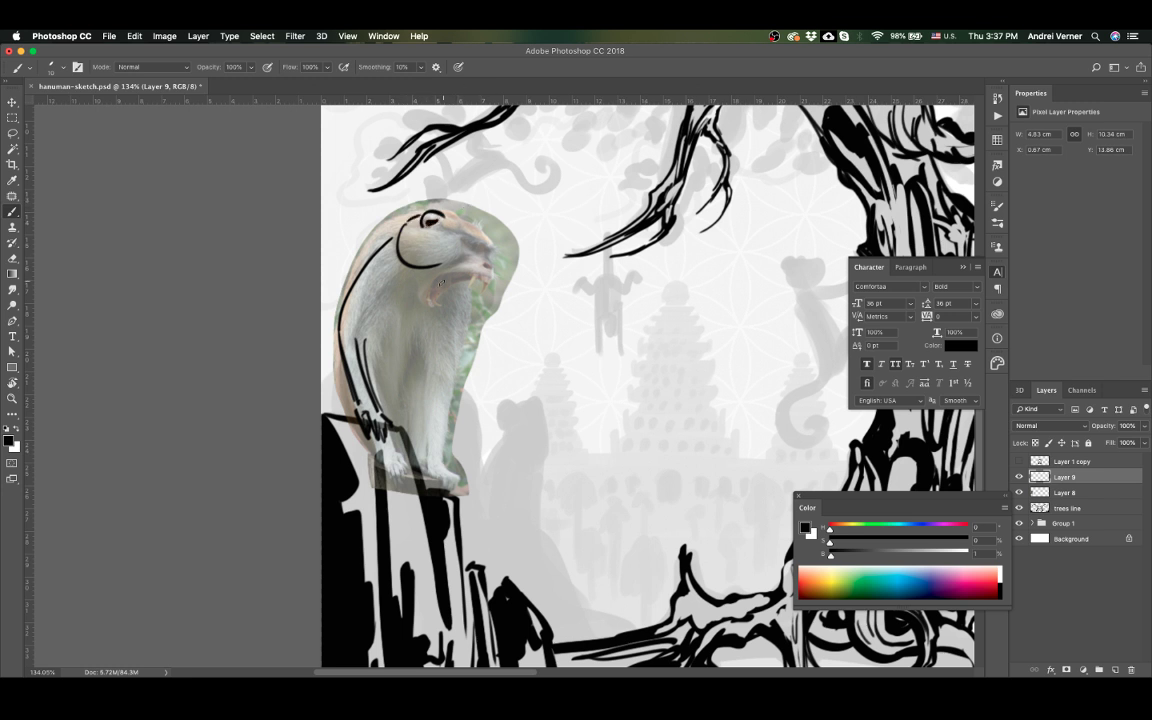
pyautogui.moveTo(430, 303); pyautogui.dragTo(489, 276)
pyautogui.moveTo(426, 299); pyautogui.dragTo(438, 301)
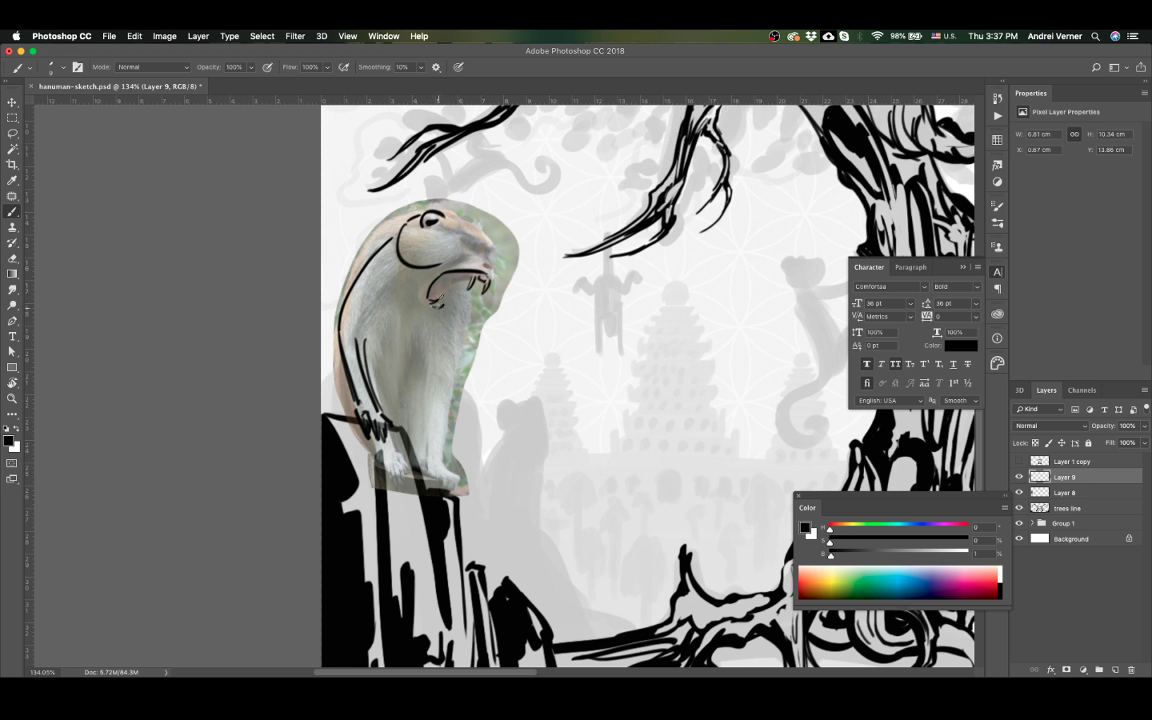
pyautogui.press('super+z')
pyautogui.press('super+z')
# Step: Ink the monkey's brow, snout and a thin line near its hand
pyautogui.moveTo(490, 233); pyautogui.dragTo(432, 220)
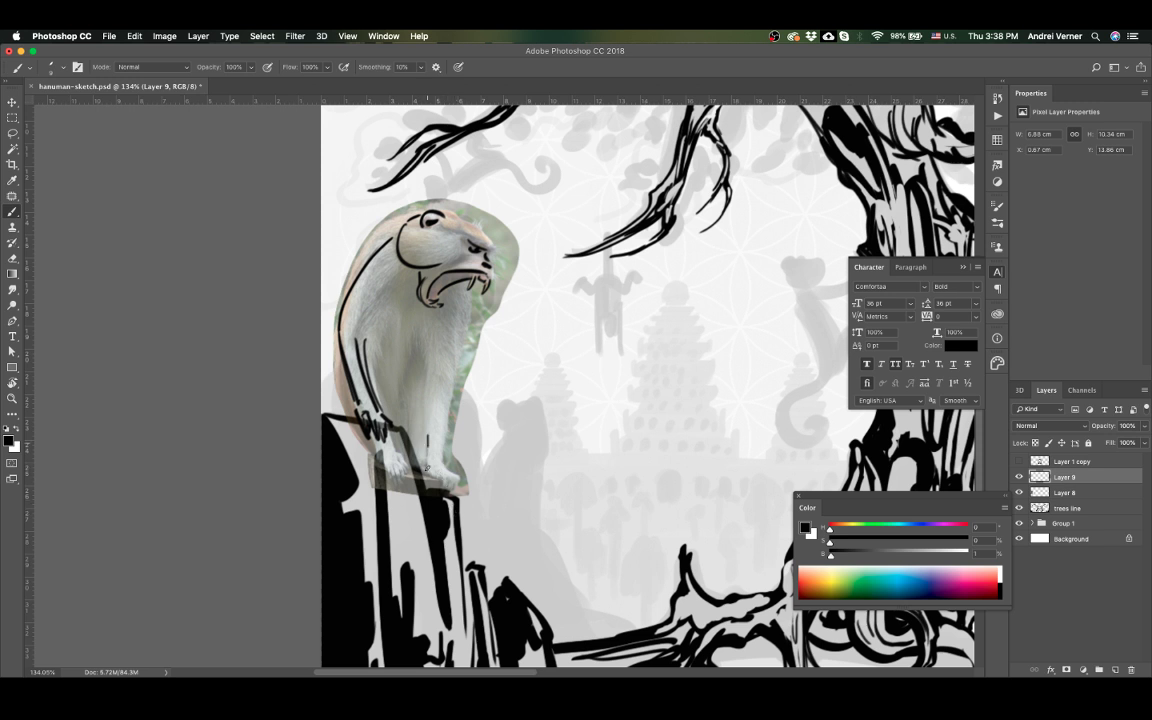
pyautogui.moveTo(385, 395); pyautogui.dragTo(400, 440)
pyautogui.moveTo(429, 457); pyautogui.dragTo(429, 349)
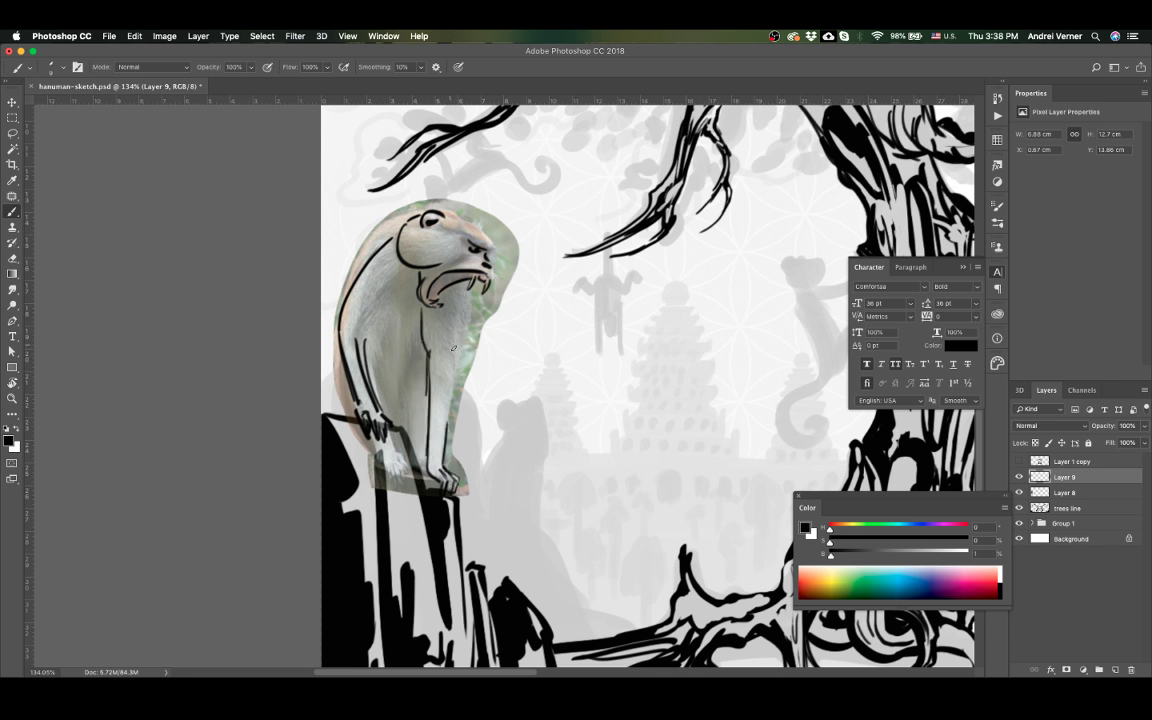
pyautogui.hotkey('ctrl', 'z')
# Step: Ink short strokes on the monkey's chest, leg, arm and paw
pyautogui.moveTo(384, 343)
pyautogui.mouseDown()
pyautogui.moveTo(380, 293)
pyautogui.moveTo(410, 350)
pyautogui.mouseUp()
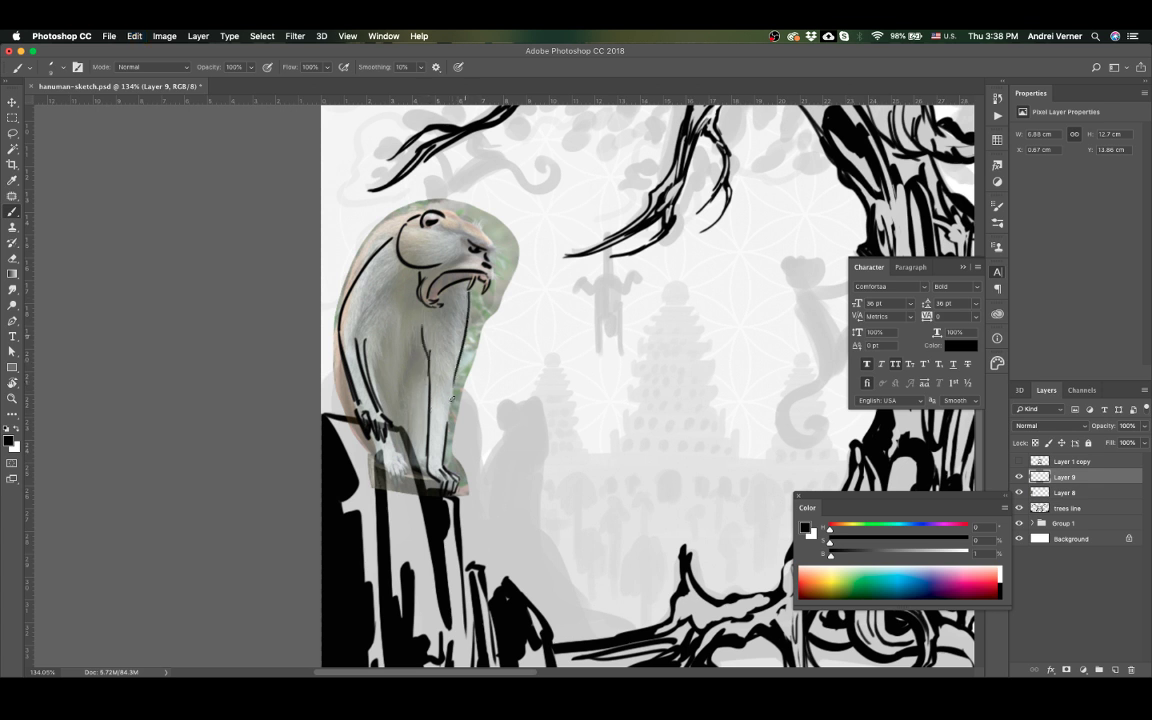
pyautogui.moveTo(456, 444); pyautogui.dragTo(446, 363)
pyautogui.moveTo(365, 389); pyautogui.dragTo(355, 418)
pyautogui.moveTo(358, 418); pyautogui.dragTo(386, 421)
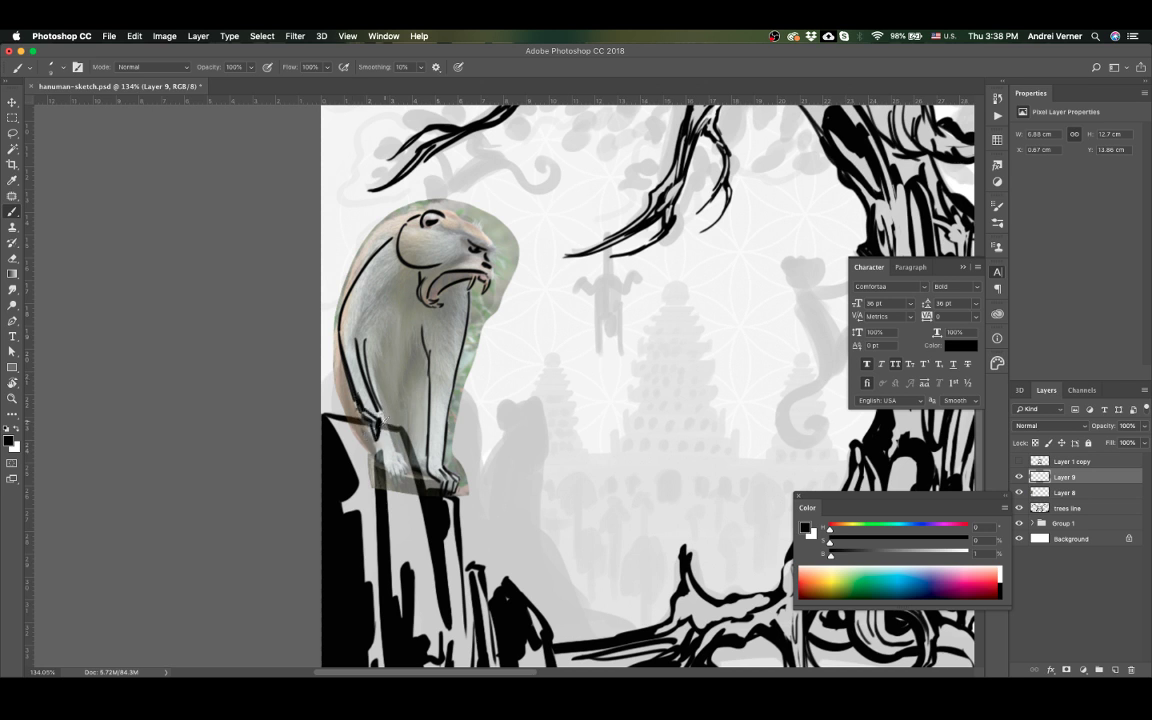
# Step: Undo the last paw stroke, then redo to restore the paw and arm linework
pyautogui.press('super+z')
pyautogui.press('super+z')
pyautogui.press('super+z')
pyautogui.press('super+z')
pyautogui.press('shift+super+z')
pyautogui.press('shift+super+z')
pyautogui.press('shift+super+z')
pyautogui.press('shift+super+z')
pyautogui.press('shift+super+z')
pyautogui.press('shift+super+z')
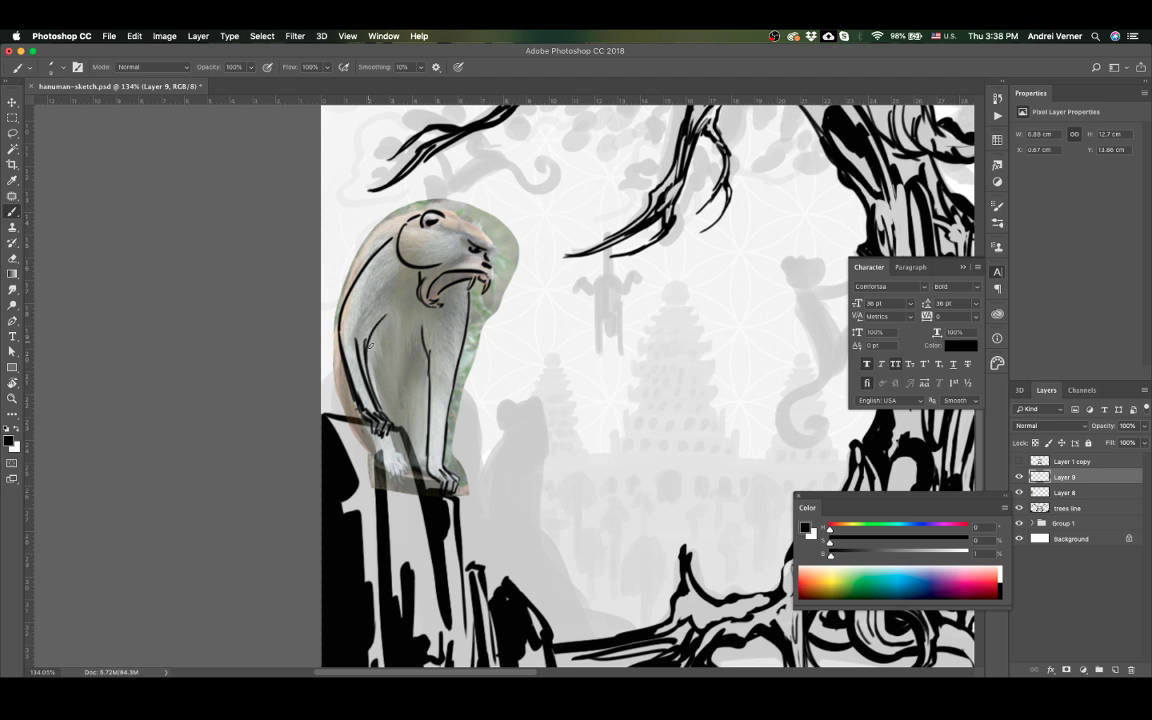
pyautogui.press('shift+super+z')
pyautogui.press('shift+super+z')
pyautogui.press('shift+super+z')
pyautogui.press('shift+super+z')
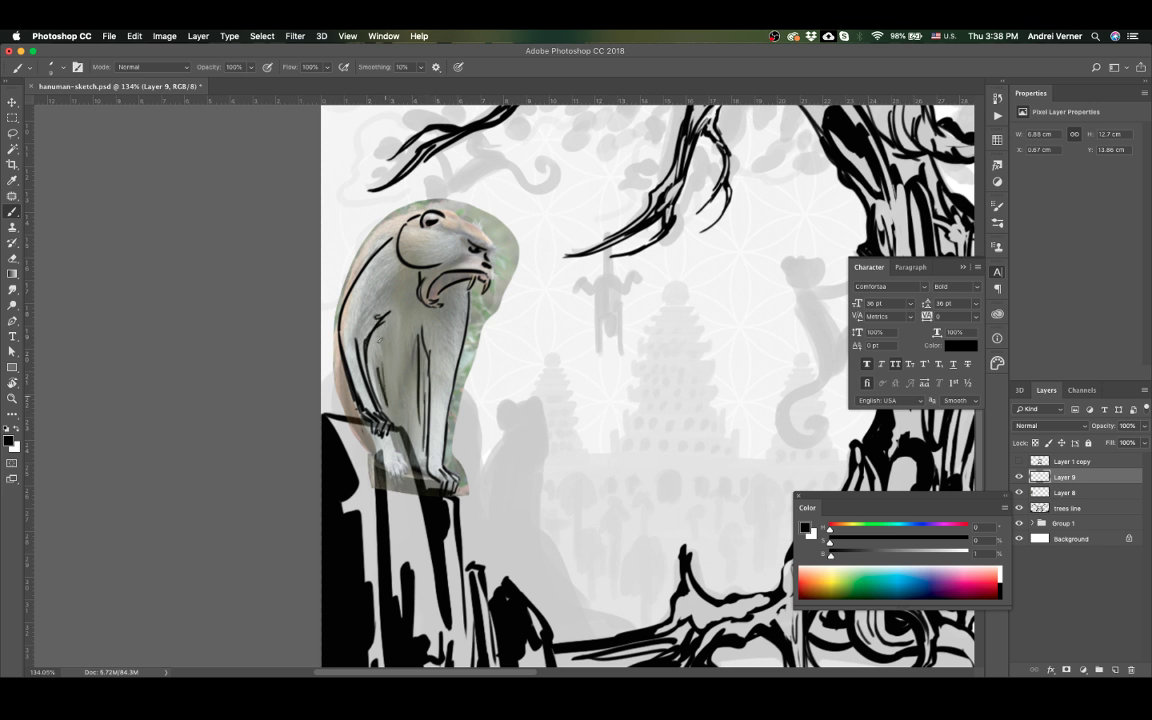
pyautogui.press('shift+super+z')
pyautogui.press('shift+super+z')
pyautogui.press('shift+super+z')
pyautogui.press('shift+super+z')
pyautogui.press('shift+super+z')
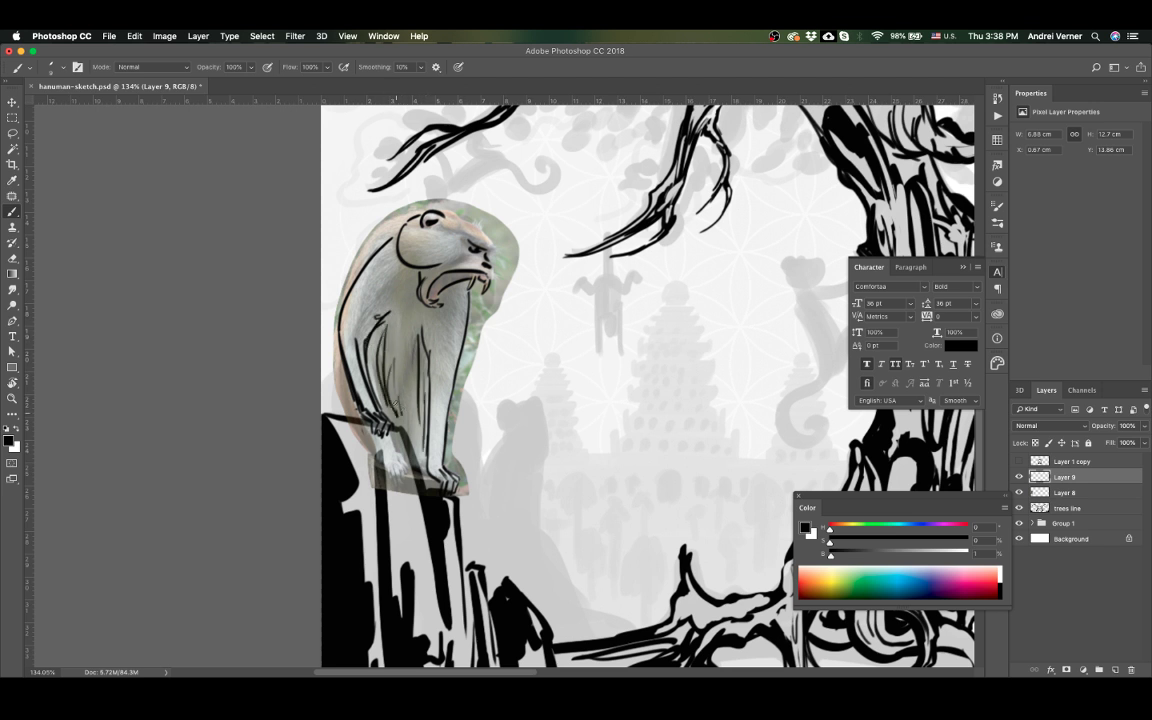
pyautogui.press('shift+super+z')
pyautogui.press('shift+super+z')
pyautogui.press('shift+super+z')
pyautogui.press('shift+super+z')
# Step: Skew the selected leg strokes to straighten the monkey's leg, then deselect
pyautogui.press('l')
pyautogui.moveTo(420, 356)
pyautogui.mouseDown()
pyautogui.moveTo(425, 458)
pyautogui.moveTo(451, 499)
pyautogui.mouseUp()
pyautogui.press('v')
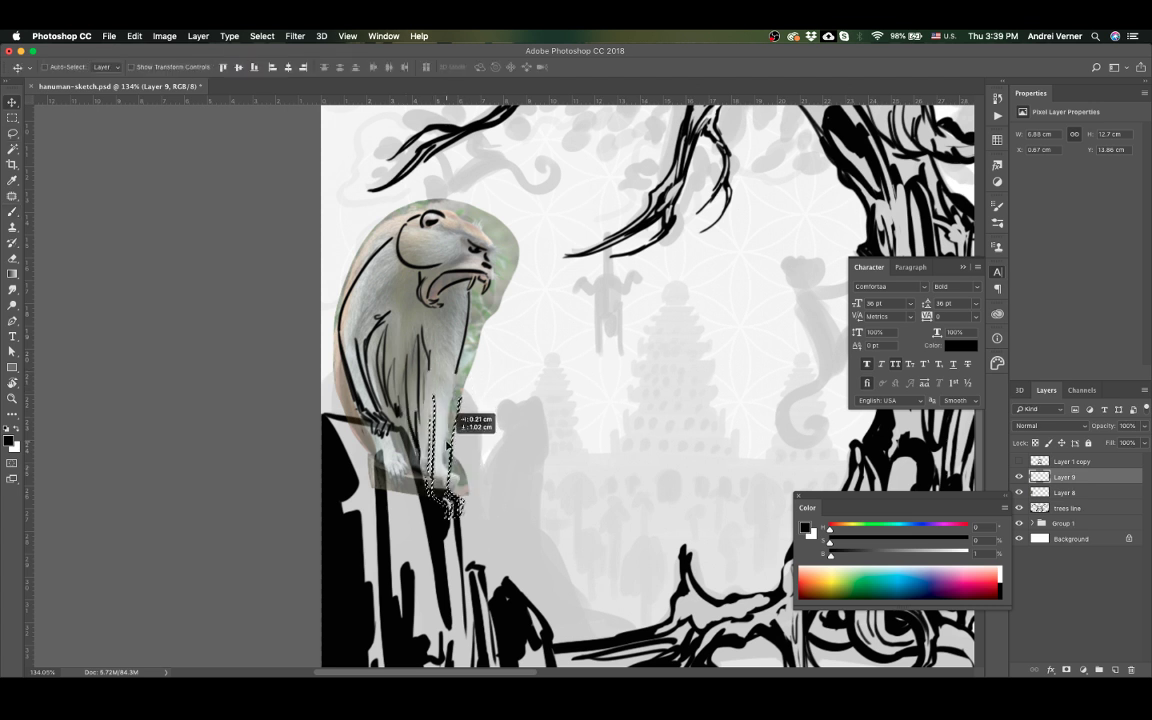
pyautogui.press('super+t')
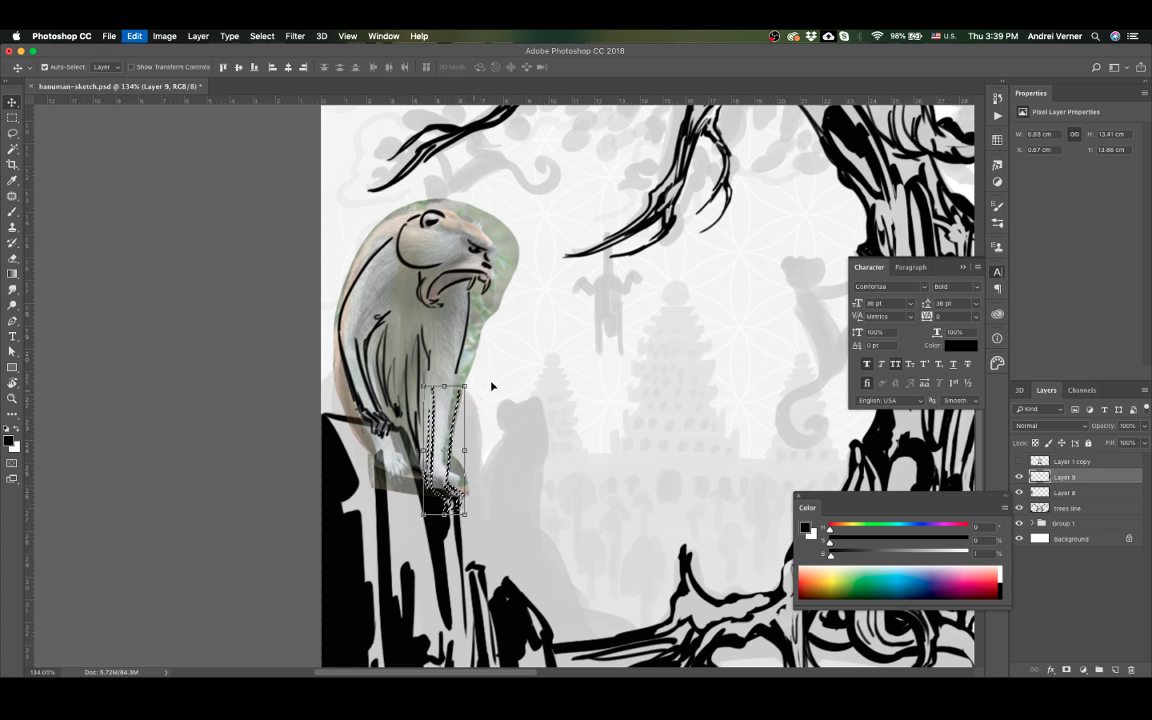
pyautogui.moveTo(469, 389); pyautogui.dragTo(474, 370)
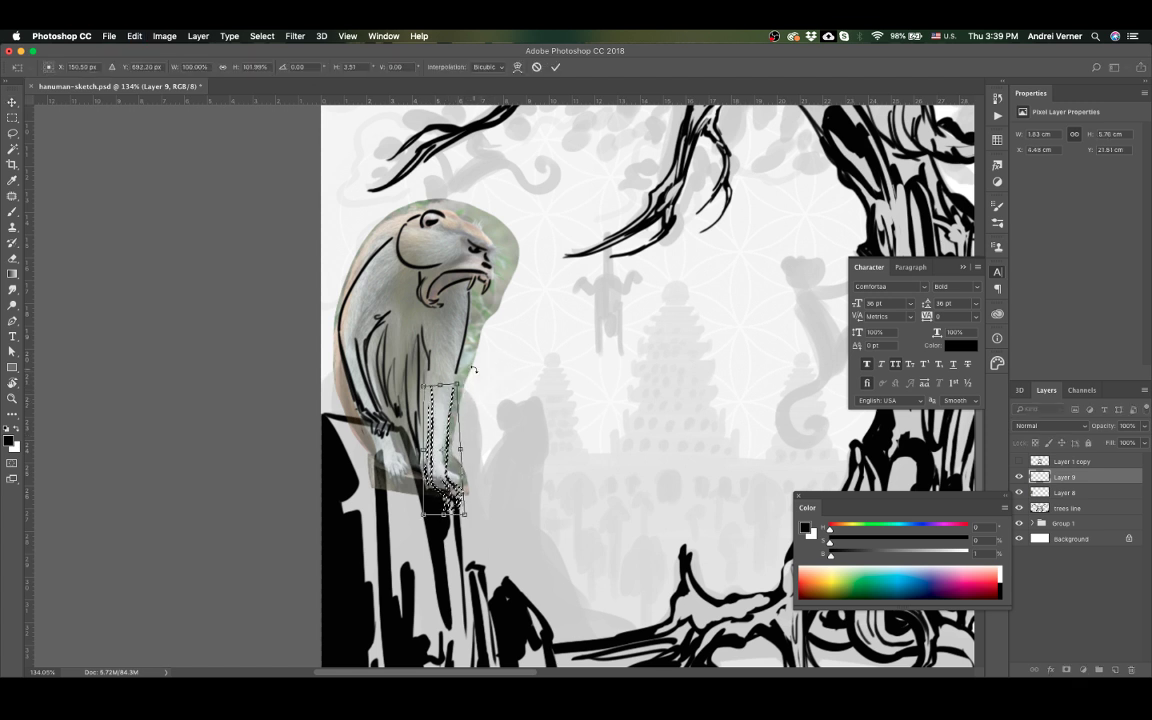
pyautogui.press('Return')
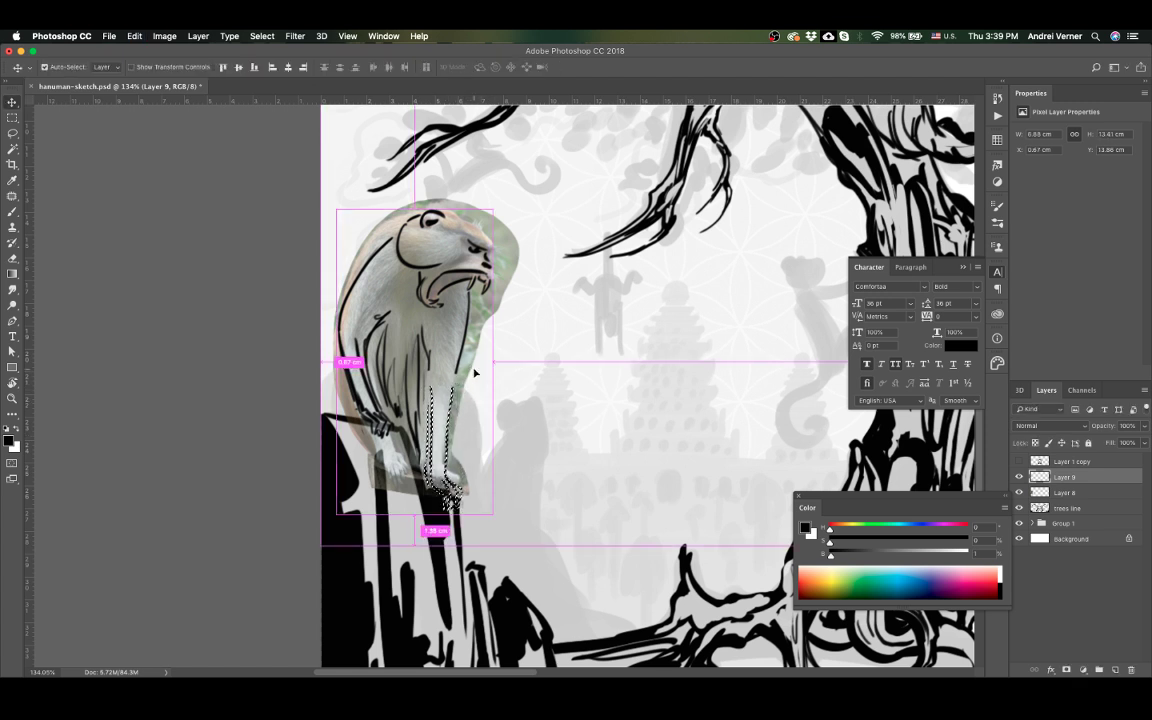
pyautogui.press('super+d')
pyautogui.press('b')
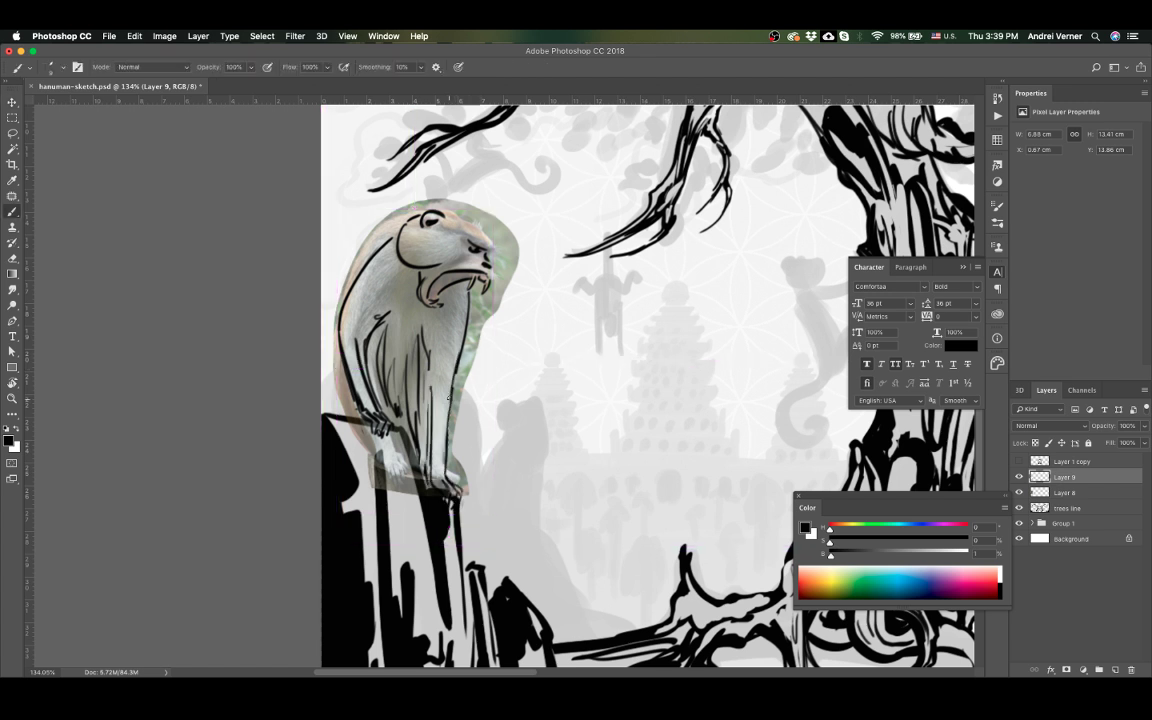
# Step: Add a leg line, thicker head outline and fur marks on the head and chest
pyautogui.moveTo(430, 390); pyautogui.dragTo(430, 342)
pyautogui.moveTo(404, 199); pyautogui.dragTo(434, 214)
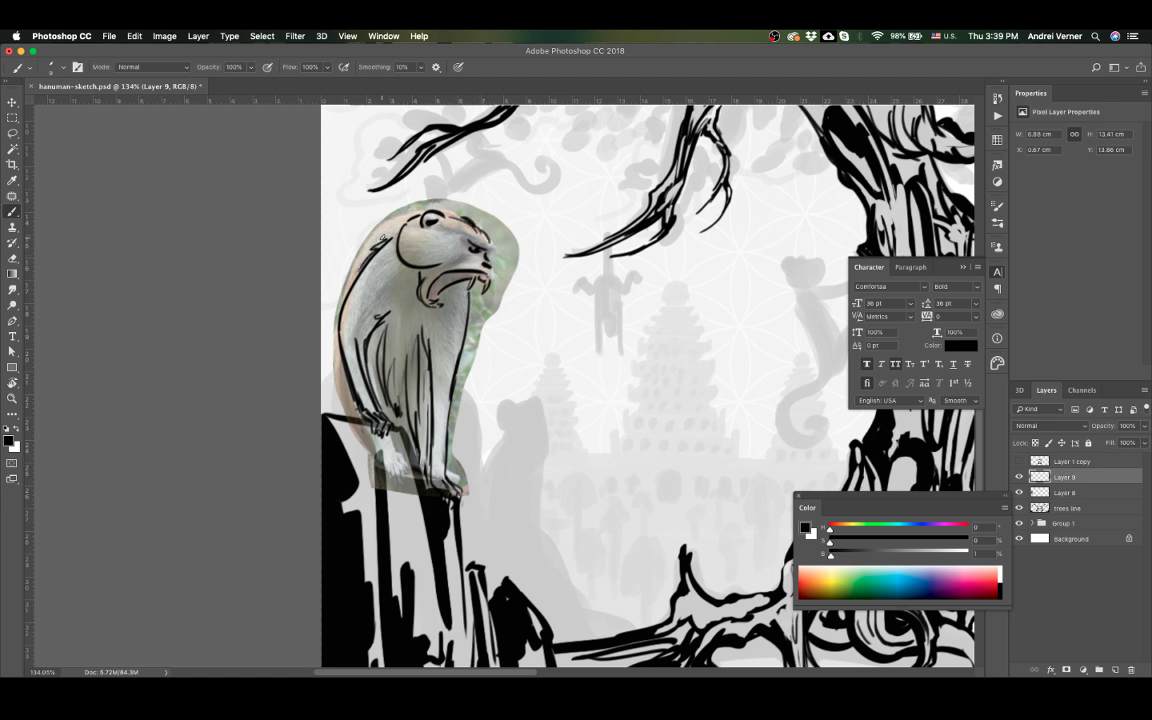
pyautogui.moveTo(384, 236); pyautogui.dragTo(369, 263)
pyautogui.moveTo(425, 268); pyautogui.dragTo(412, 335)
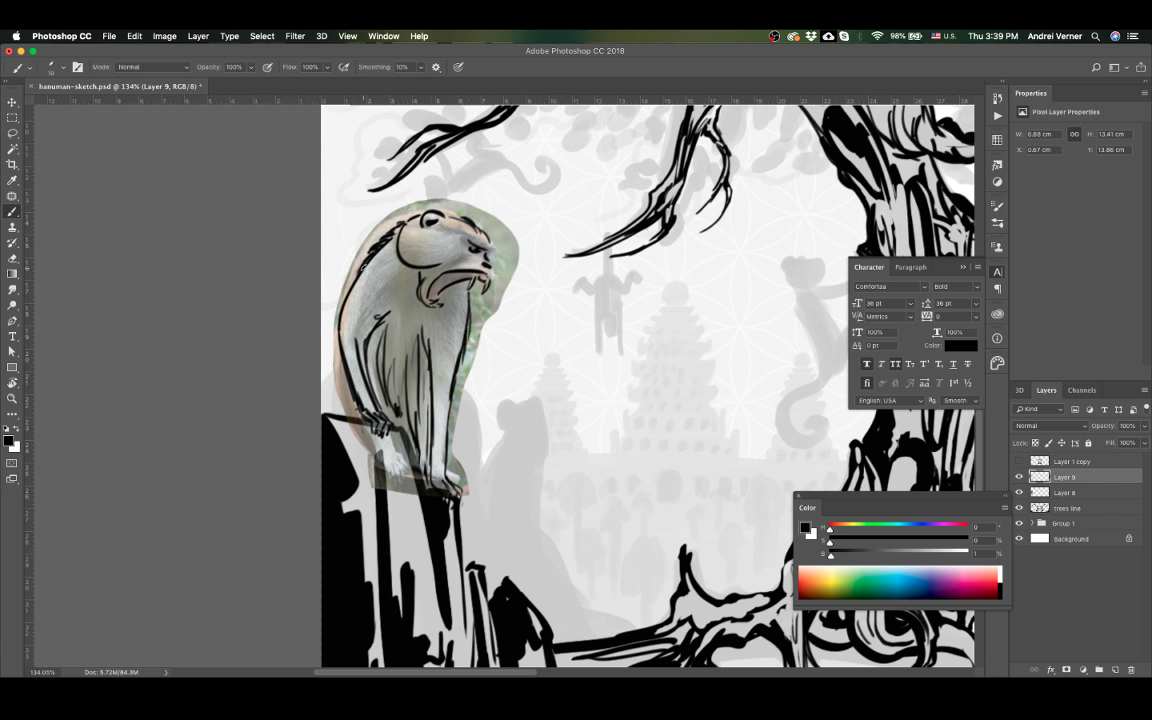
# Step: Erase a back stroke, draw the open mouth with teeth, and paint black body shadows
pyautogui.press('e')
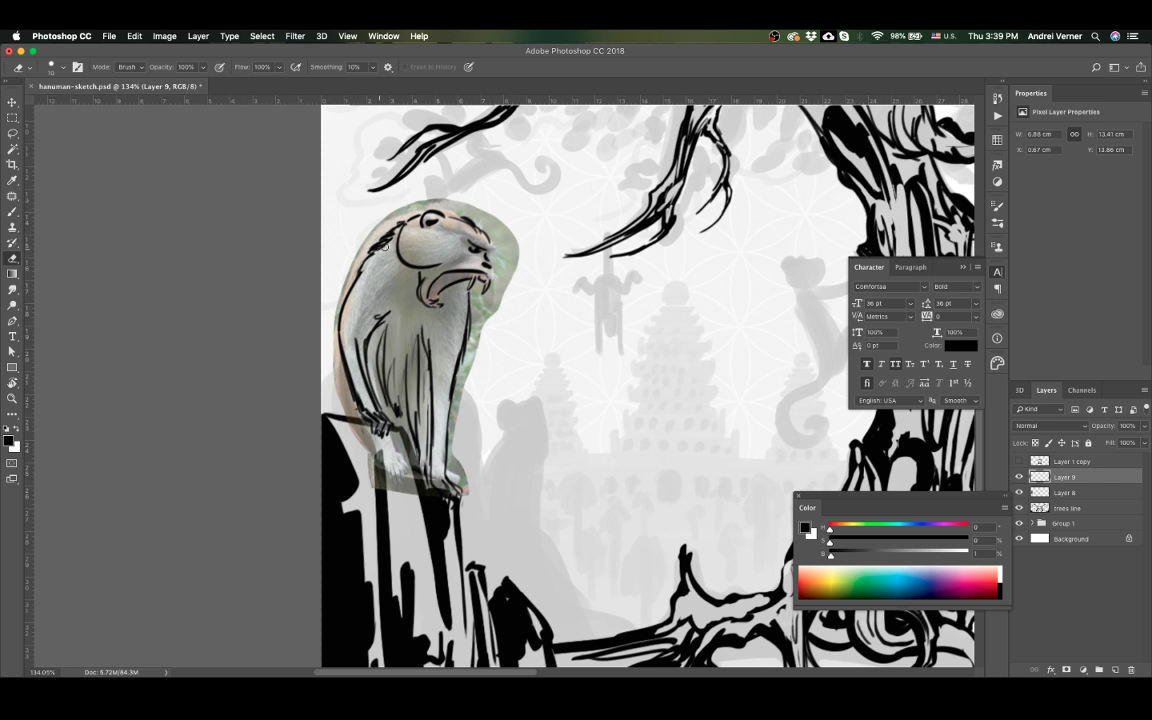
pyautogui.moveTo(375, 248); pyautogui.dragTo(392, 240)
pyautogui.press('b')
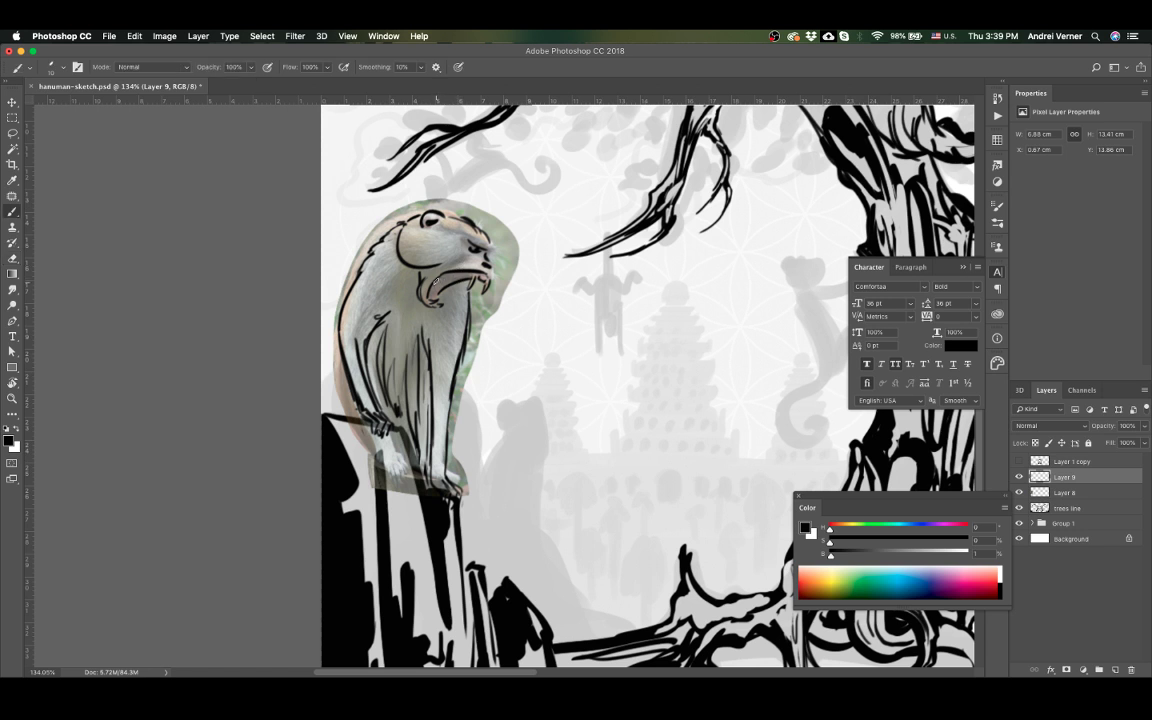
pyautogui.moveTo(436, 281); pyautogui.dragTo(471, 271)
pyautogui.press(']')
pyautogui.press(']')
pyautogui.moveTo(424, 367); pyautogui.dragTo(380, 341)
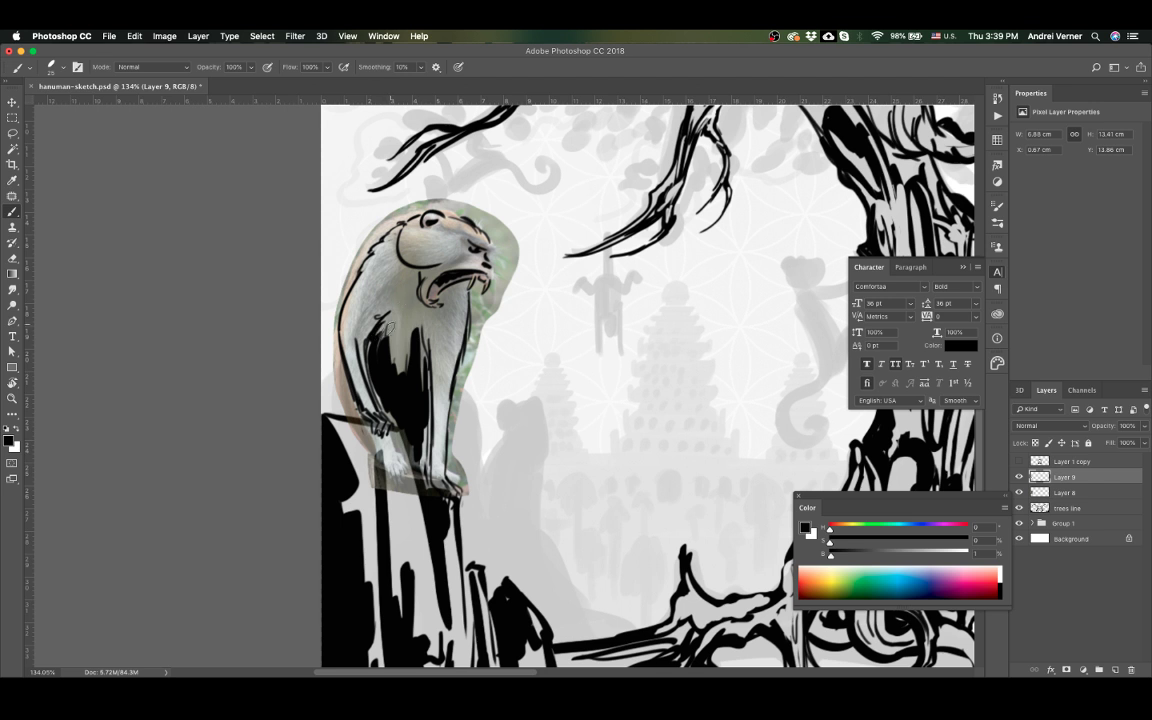
# Step: Add a new layer above Layer 8, set grey paint at 44% brightness, and hide Layer 8
pyautogui.click(1104, 495)
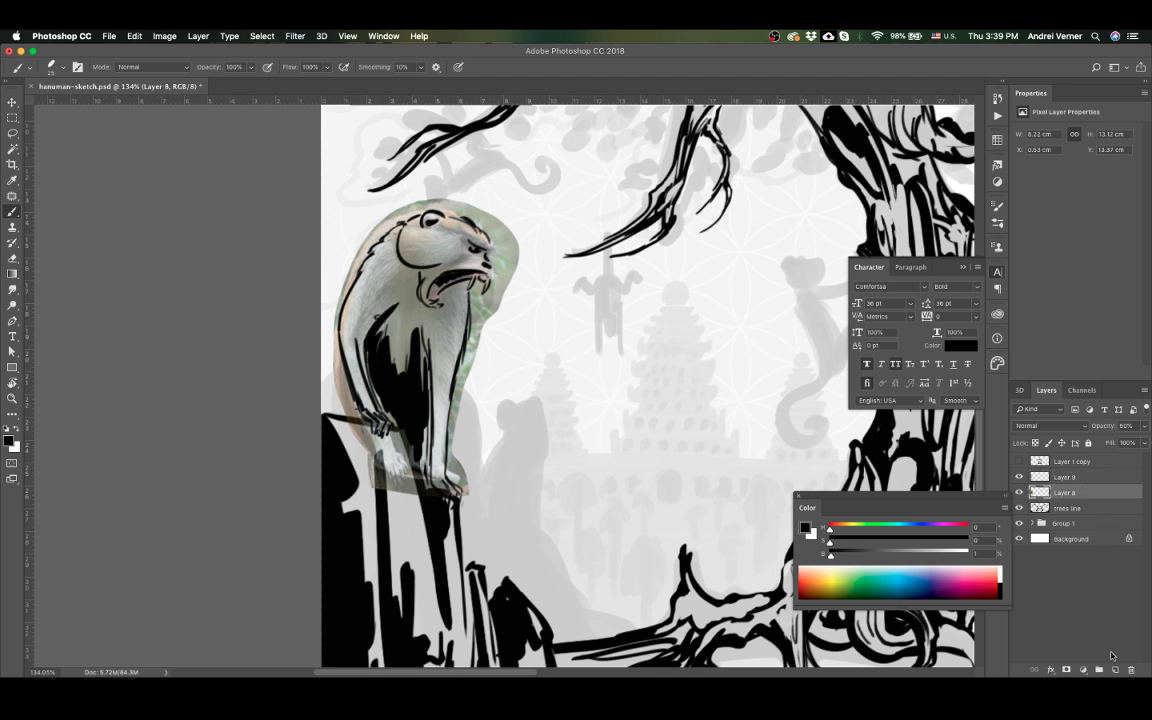
pyautogui.click(1115, 669)
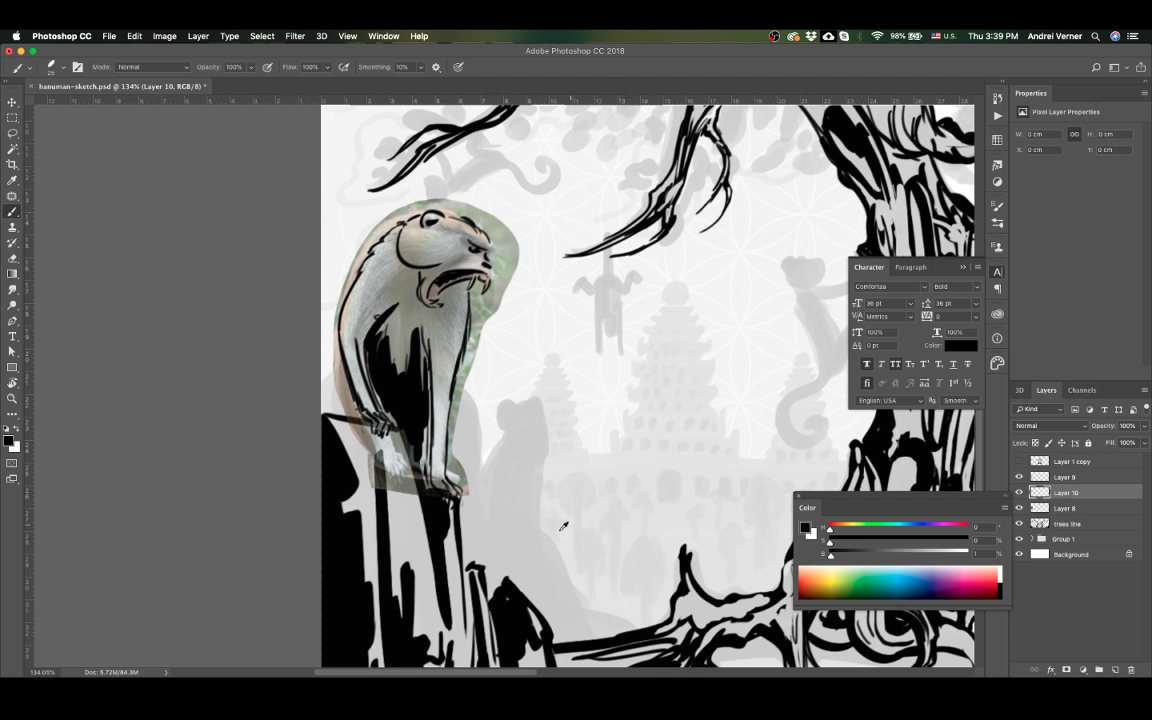
pyautogui.keyDown('alt'); pyautogui.click(526, 534); pyautogui.keyUp('alt')
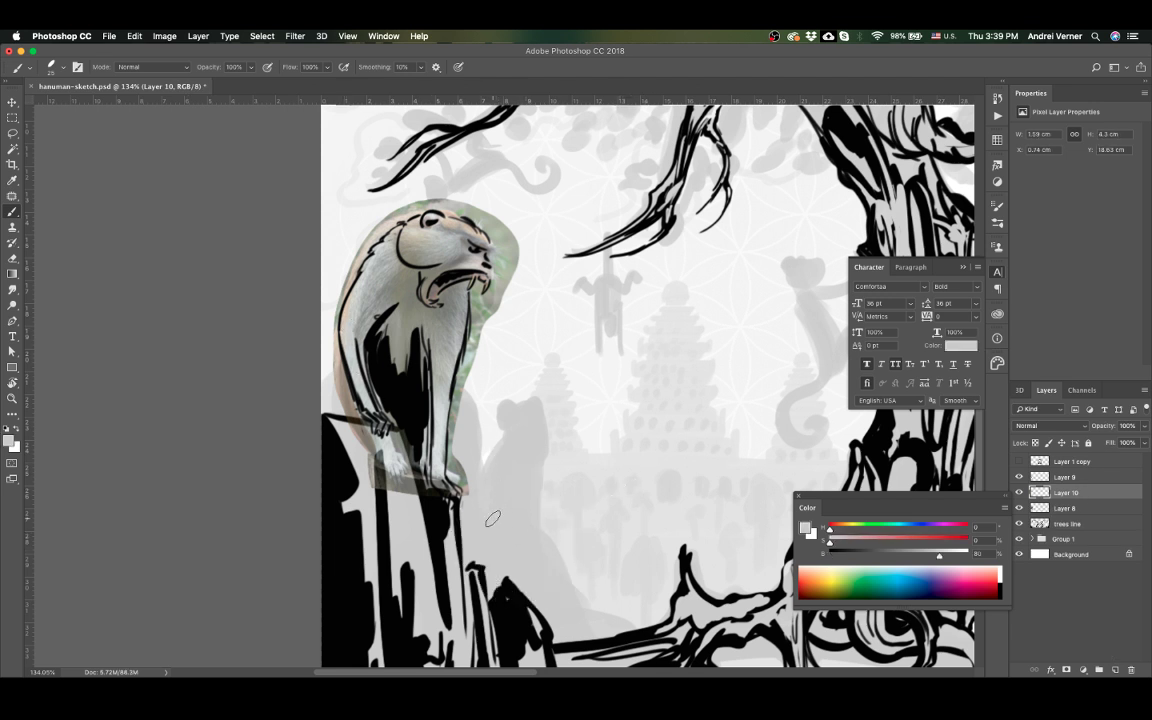
pyautogui.moveTo(902, 553); pyautogui.dragTo(889, 553)
pyautogui.moveTo(340, 375); pyautogui.dragTo(310, 295)
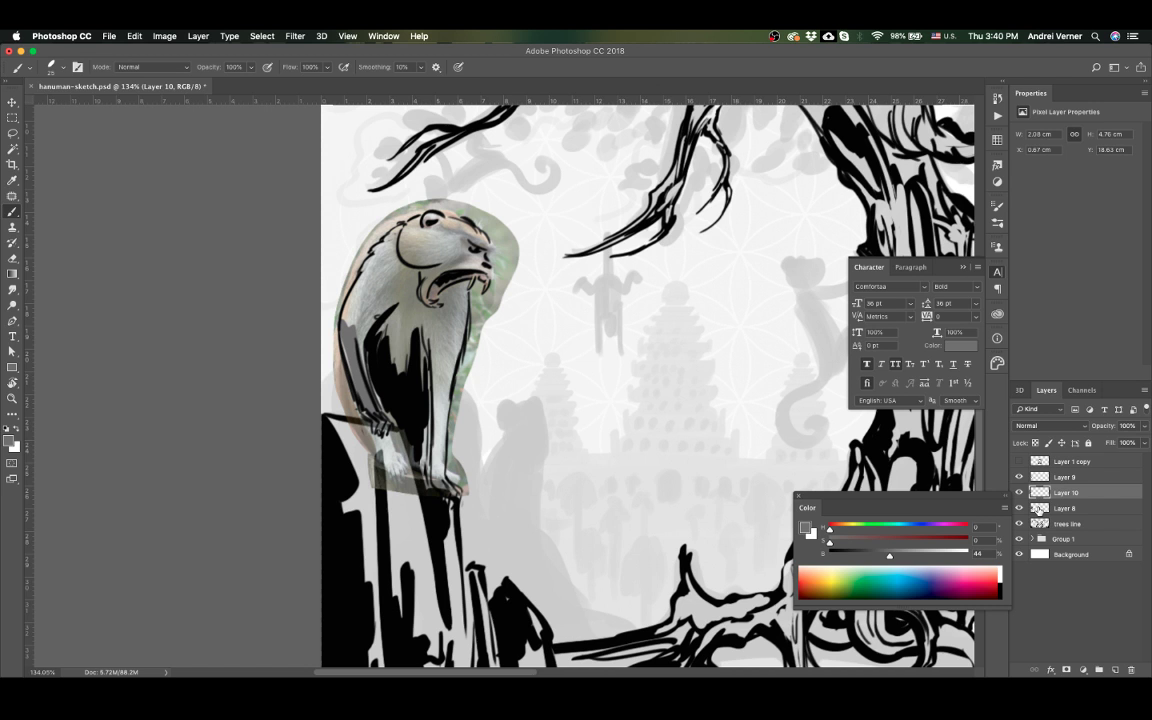
pyautogui.click(1019, 508)
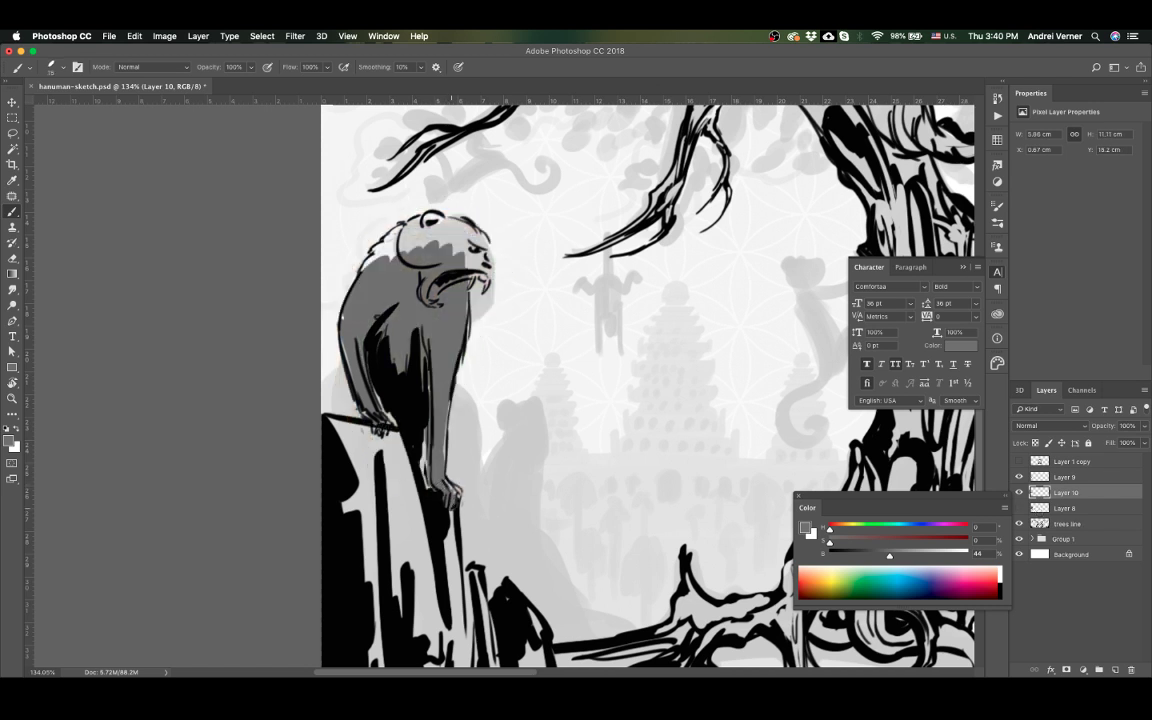
# Step: Paint grey over the monkey's leg, claws, back edge and head on Layer 10
pyautogui.moveTo(432, 466); pyautogui.dragTo(422, 426)
pyautogui.moveTo(393, 408); pyautogui.dragTo(378, 428)
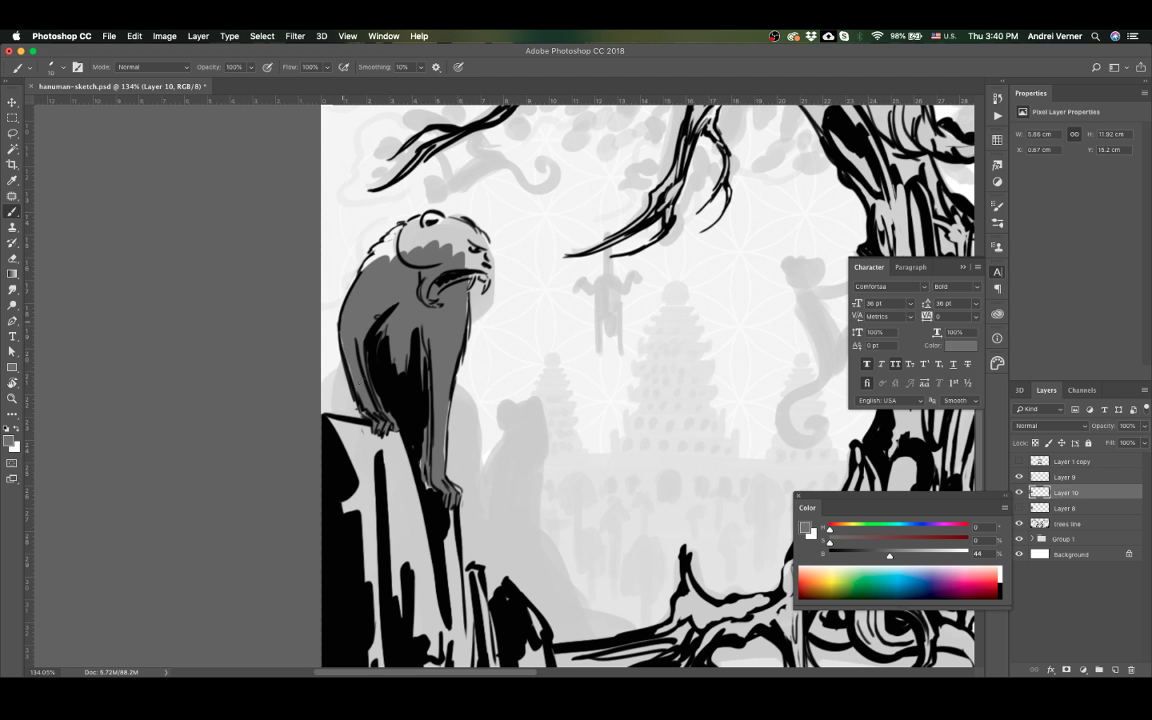
pyautogui.moveTo(350, 385); pyautogui.dragTo(352, 362)
pyautogui.moveTo(378, 248)
pyautogui.mouseDown()
pyautogui.moveTo(405, 229)
pyautogui.moveTo(384, 240)
pyautogui.moveTo(435, 243)
pyautogui.mouseUp()
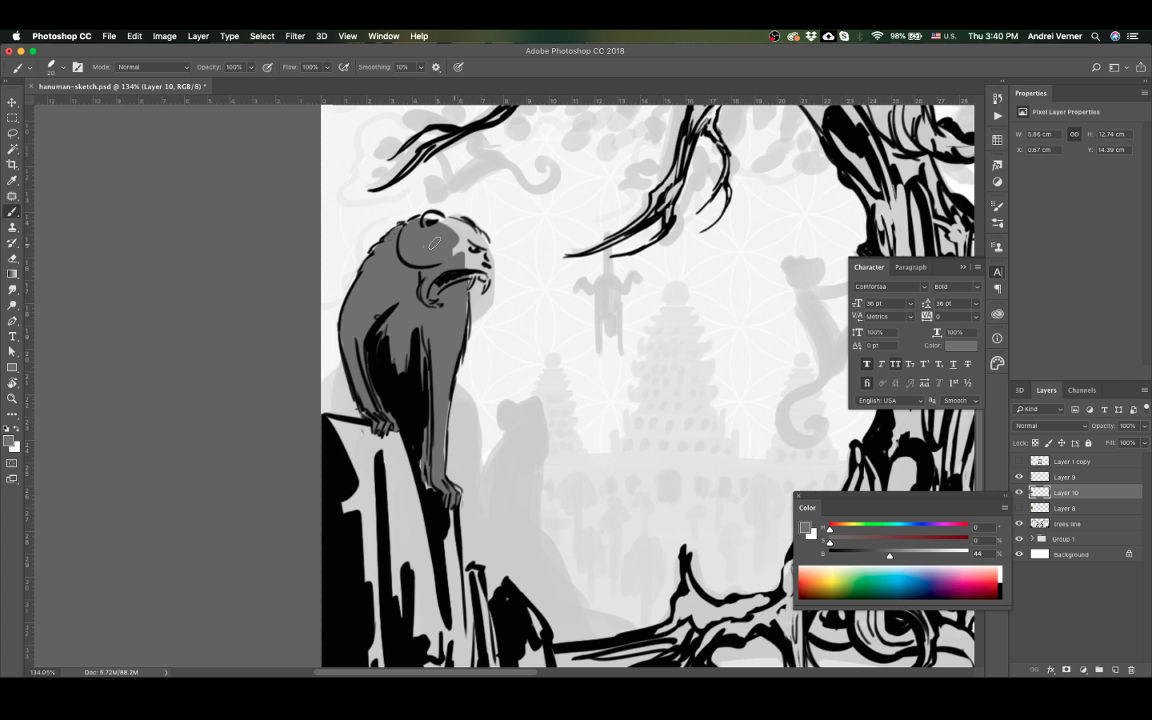
pyautogui.moveTo(433, 243); pyautogui.dragTo(423, 246)
pyautogui.press('[')
pyautogui.press('[')
pyautogui.press('[')
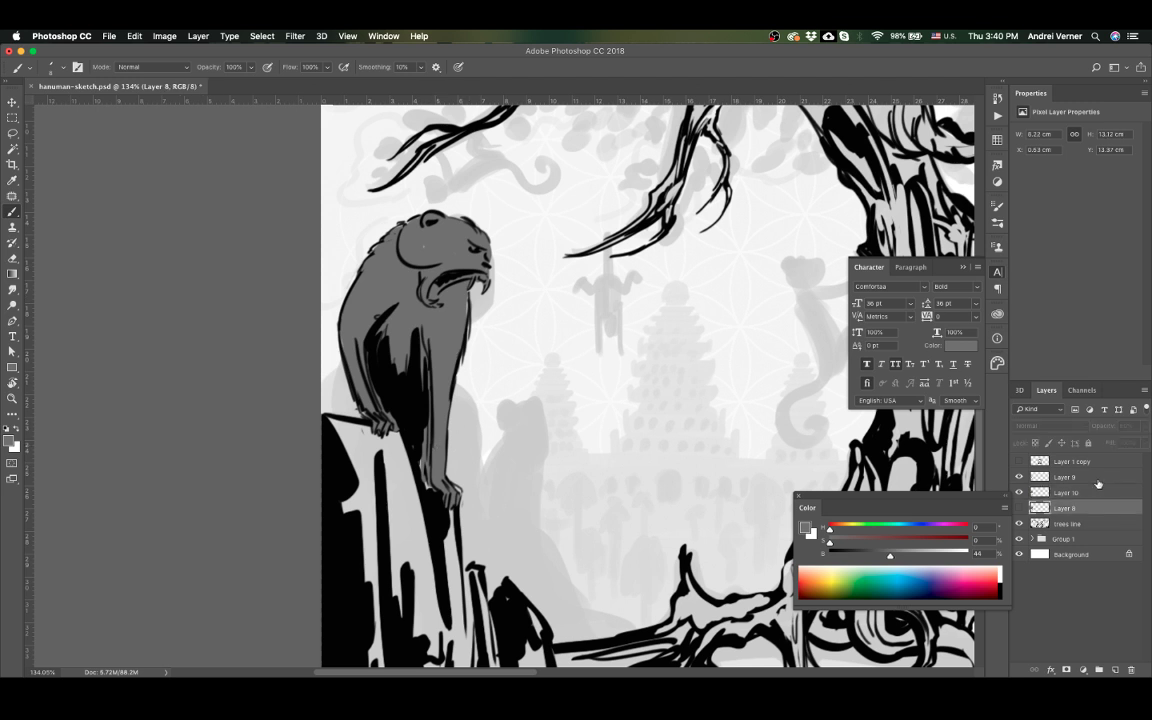
pyautogui.hotkey('alt', ']')
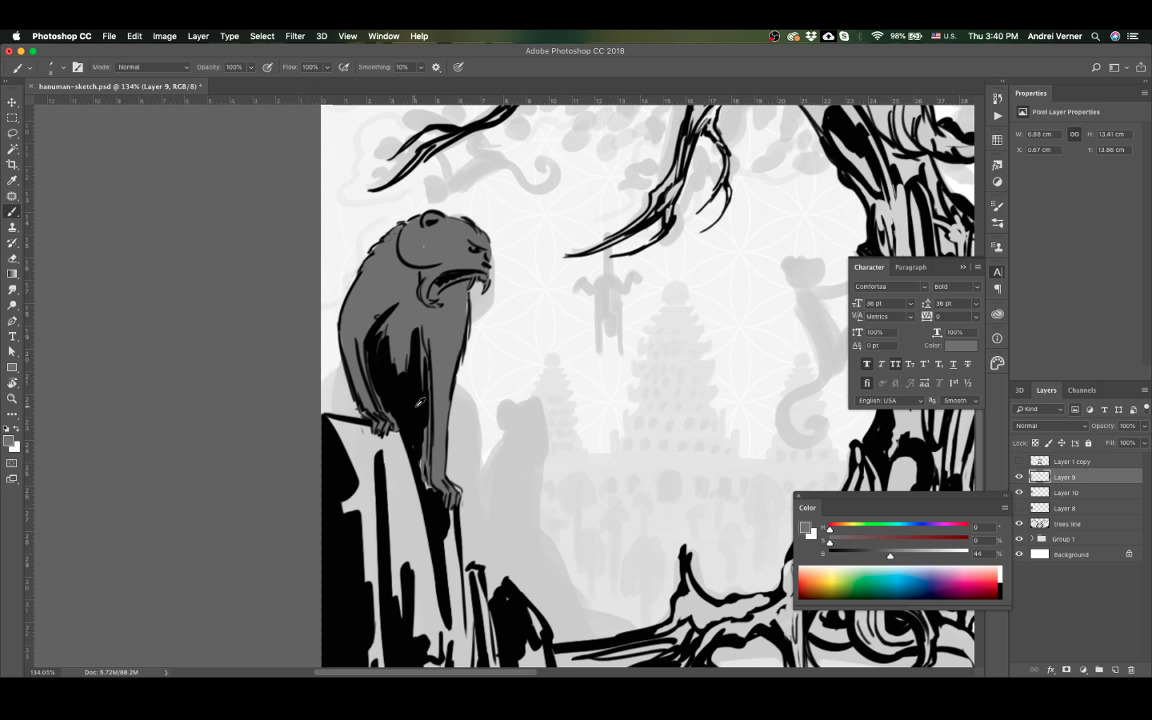
# Step: Fit the whole canvas in view to review the inked grey monkey beside the face
pyautogui.keyDown('alt'); pyautogui.click(420, 402); pyautogui.keyUp('alt')
pyautogui.press('super+0')
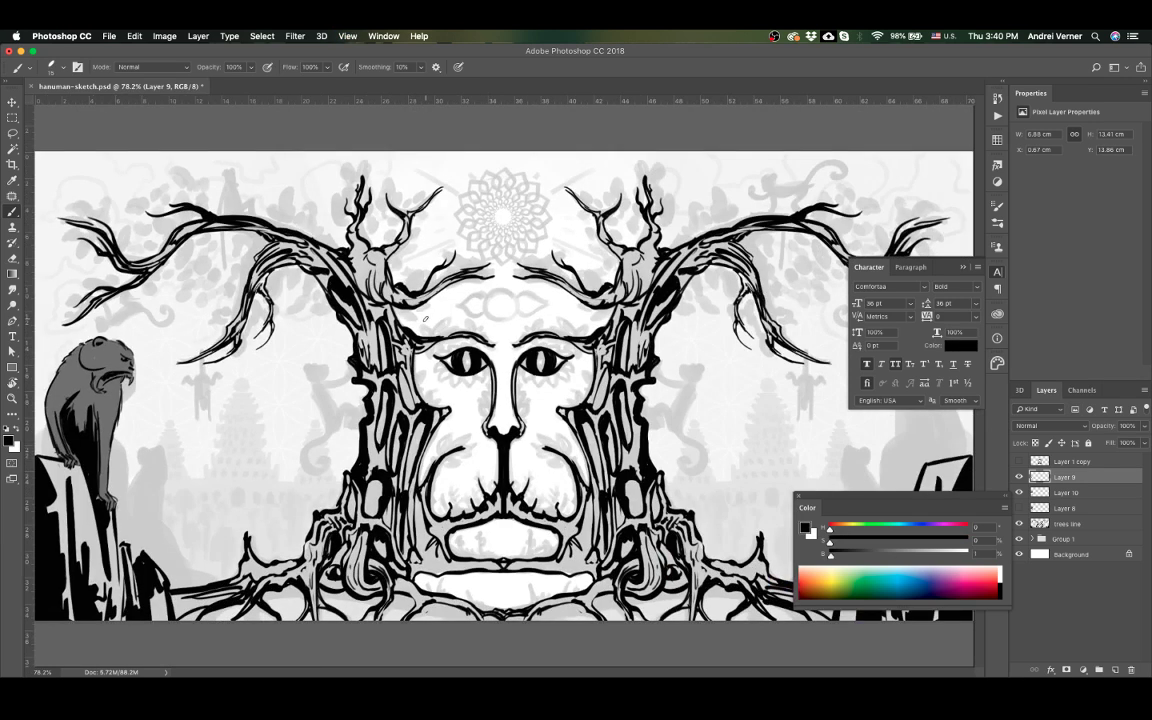
pyautogui.press('v')
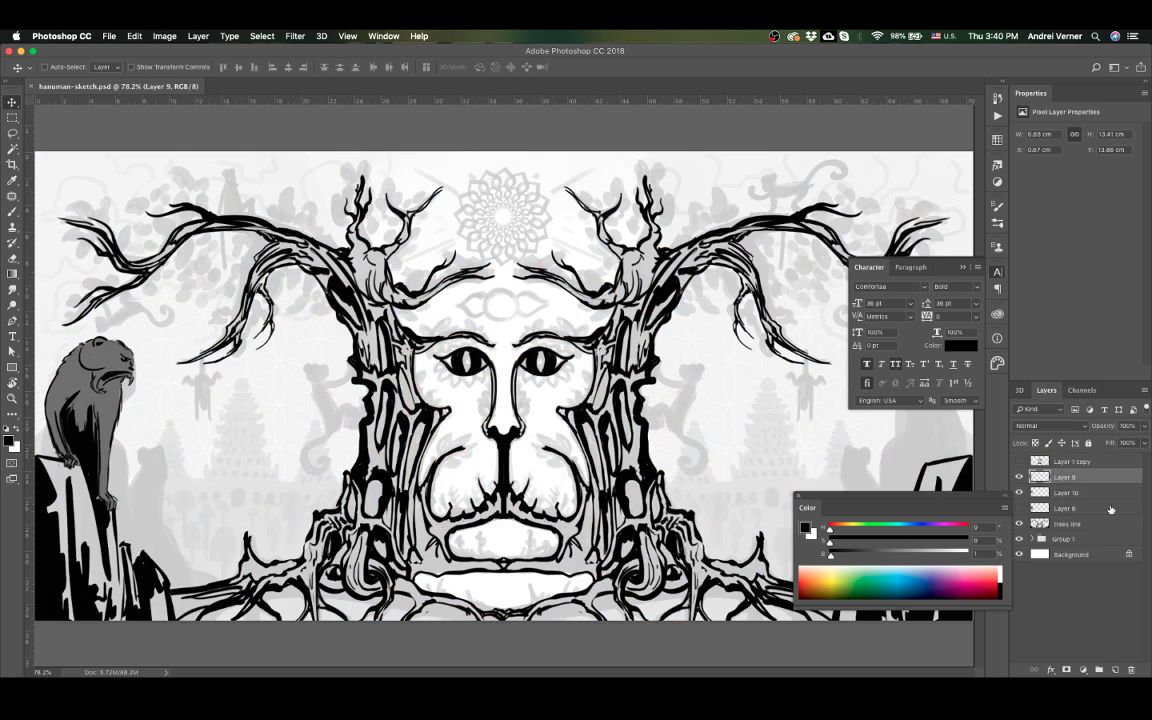
# Step: Paste the mother-and-baby monkey photo, flip it horizontally, and shrink it toward the right side
pyautogui.press('super+v')
pyautogui.press('super+t')
pyautogui.rightClick(553, 424)
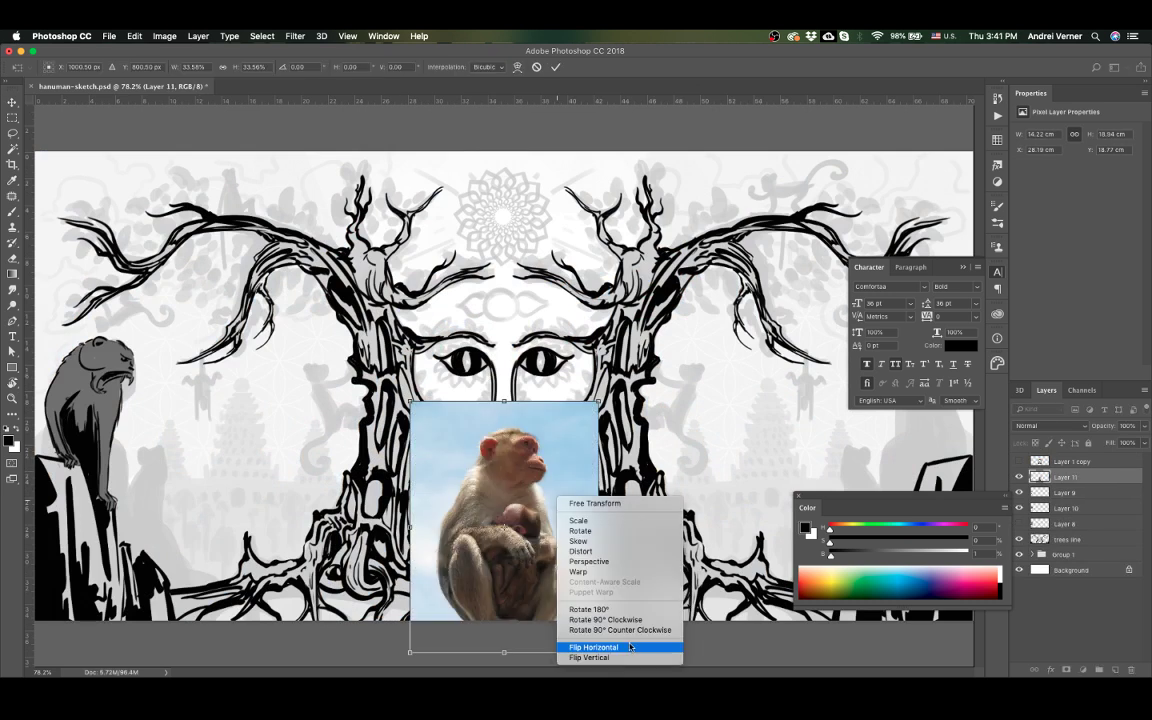
pyautogui.click(610, 643)
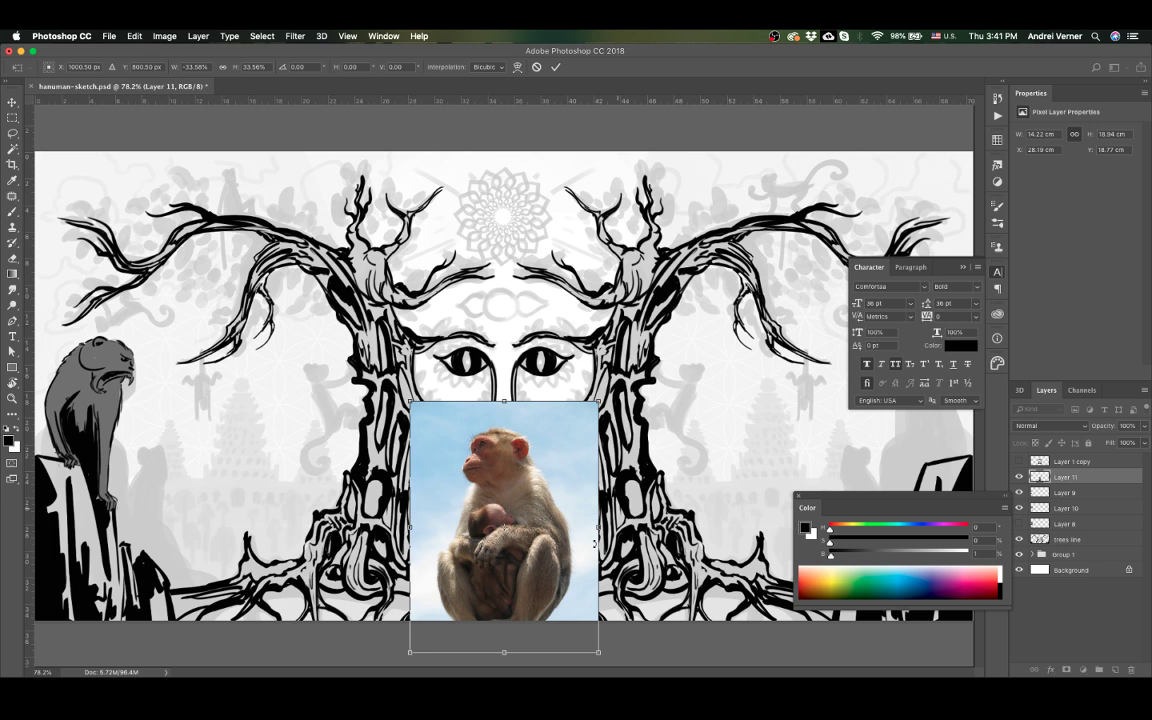
pyautogui.press('Tab')
pyautogui.moveTo(595, 543); pyautogui.dragTo(963, 445)
# Step: Lasso around the monkey and delete its sky background
pyautogui.press('Return')
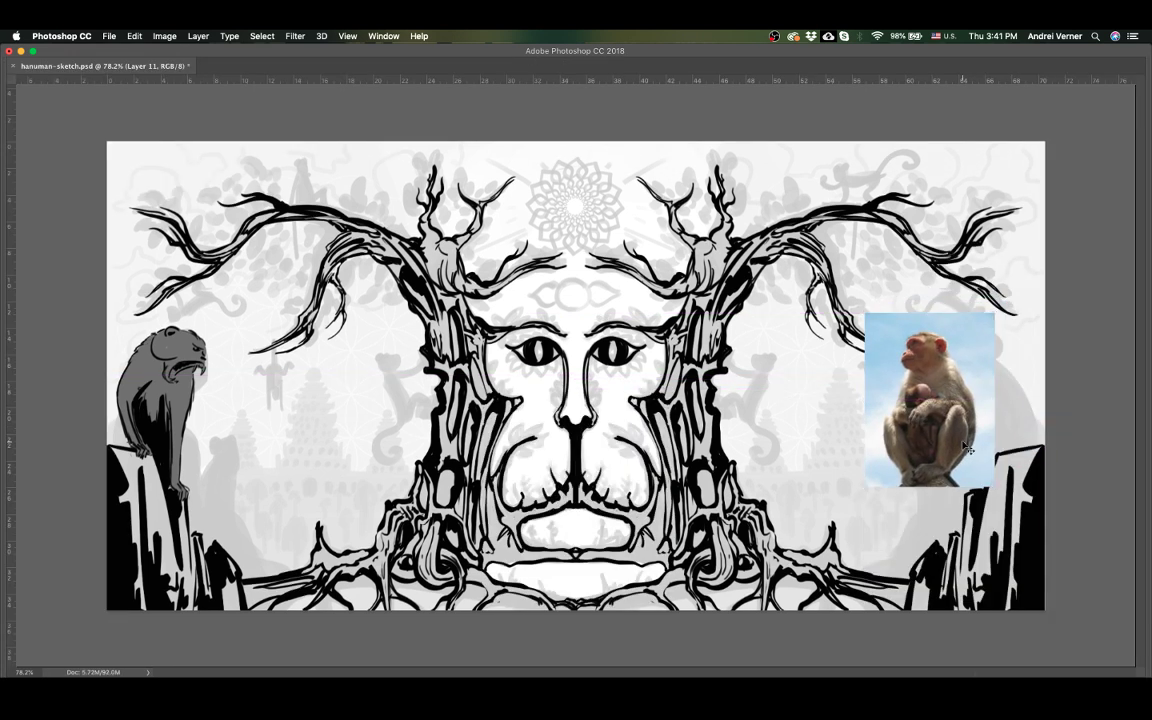
pyautogui.moveTo(894, 483); pyautogui.dragTo(944, 335)
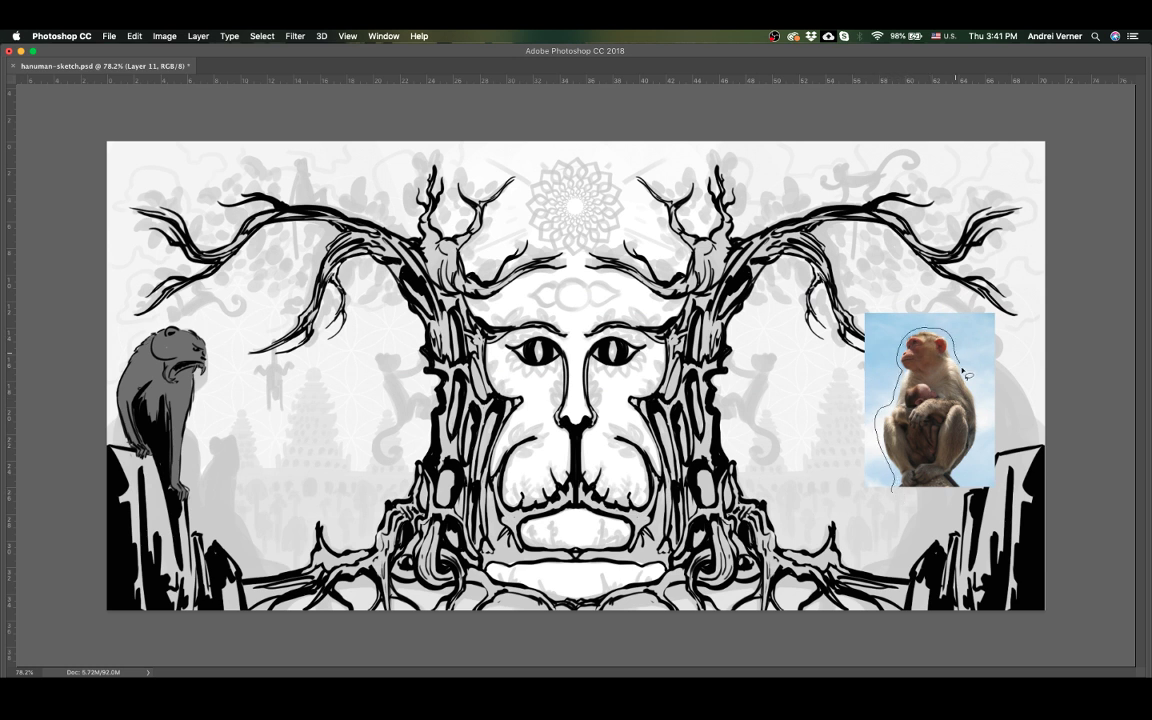
pyautogui.moveTo(944, 335)
pyautogui.mouseDown()
pyautogui.moveTo(948, 510)
pyautogui.moveTo(893, 496)
pyautogui.mouseUp()
pyautogui.press('super+shift+i')
pyautogui.press('Delete')
# Step: Shrink the cut-out monkey and place it on top of the right rock
pyautogui.moveTo(893, 496)
pyautogui.mouseDown()
pyautogui.moveTo(1029, 355)
pyautogui.moveTo(1035, 333)
pyautogui.mouseUp()
pyautogui.press('super+t')
pyautogui.moveTo(1005, 438); pyautogui.dragTo(1009, 434)
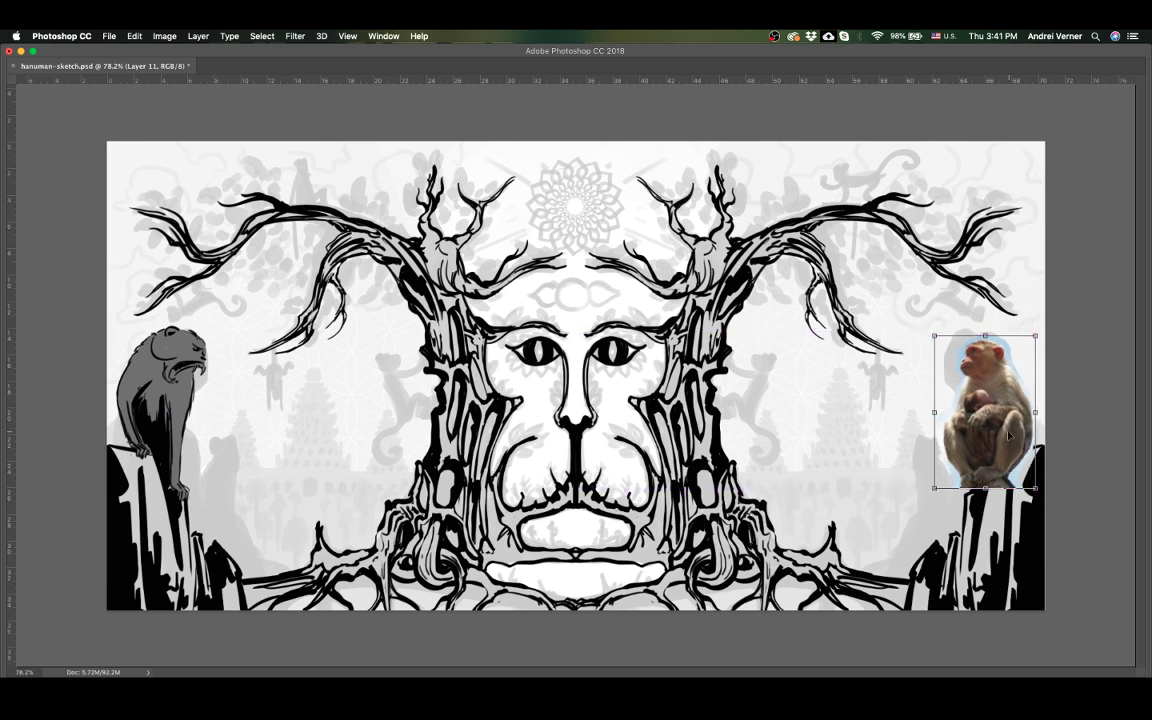
pyautogui.press('Return')
pyautogui.press('Tab')
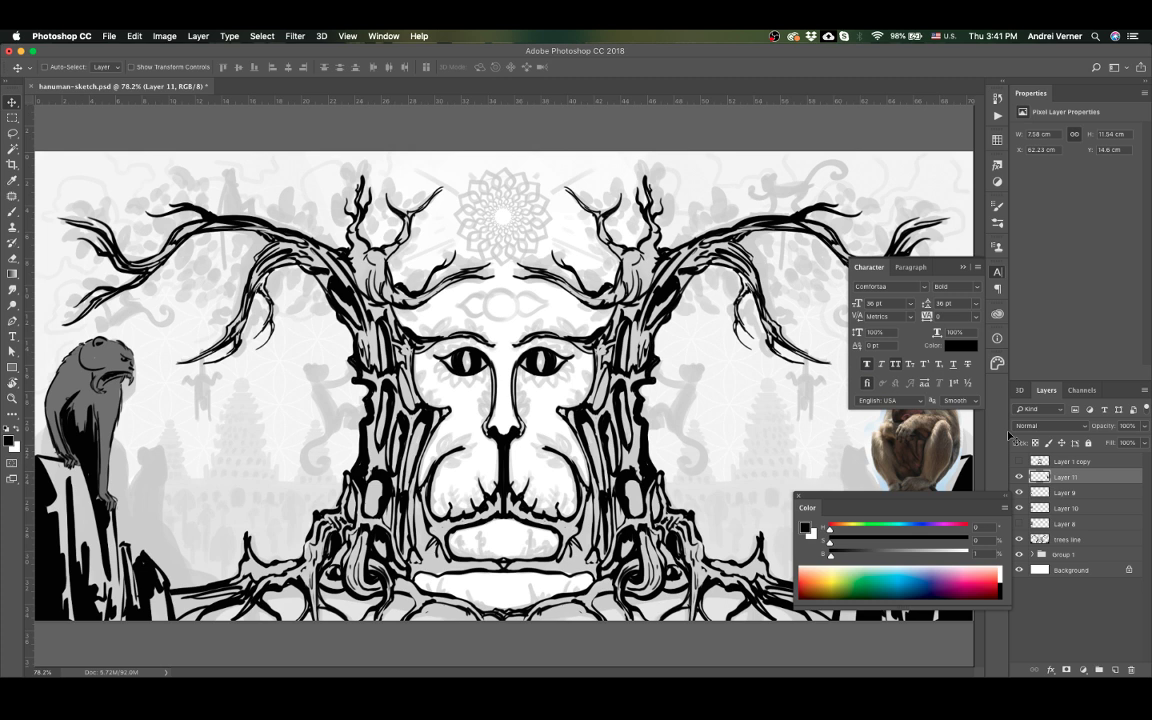
pyautogui.press('Tab')
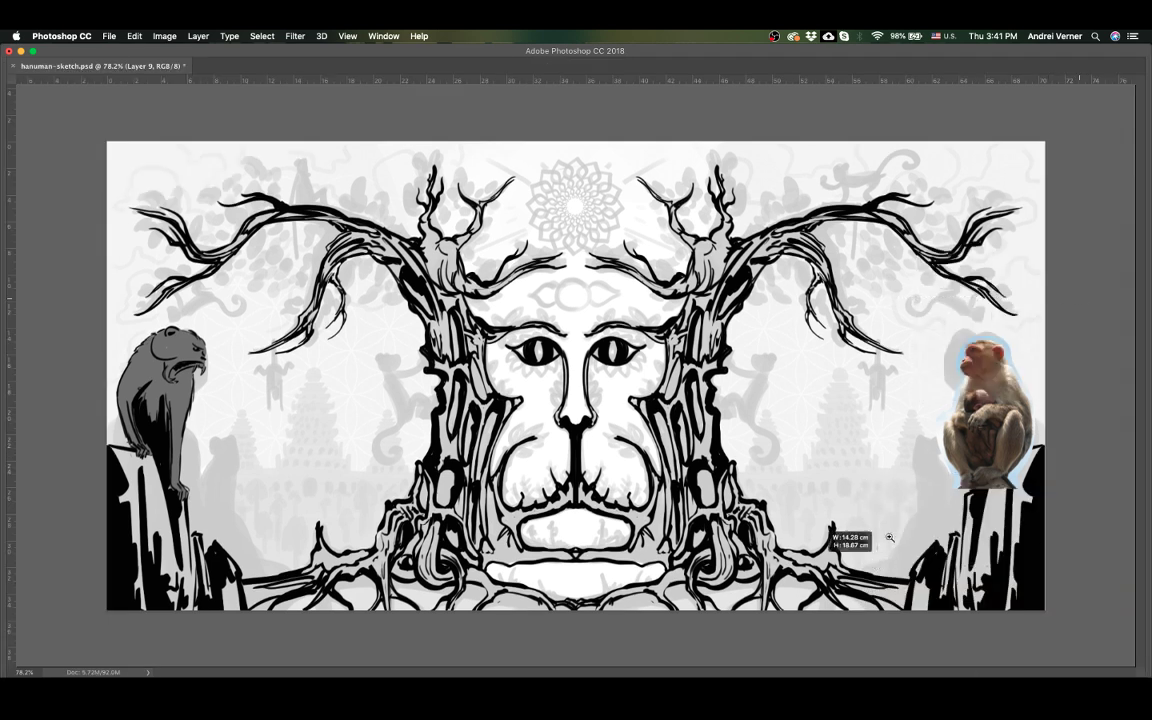
pyautogui.press('super+plus')
pyautogui.press('super+minus')
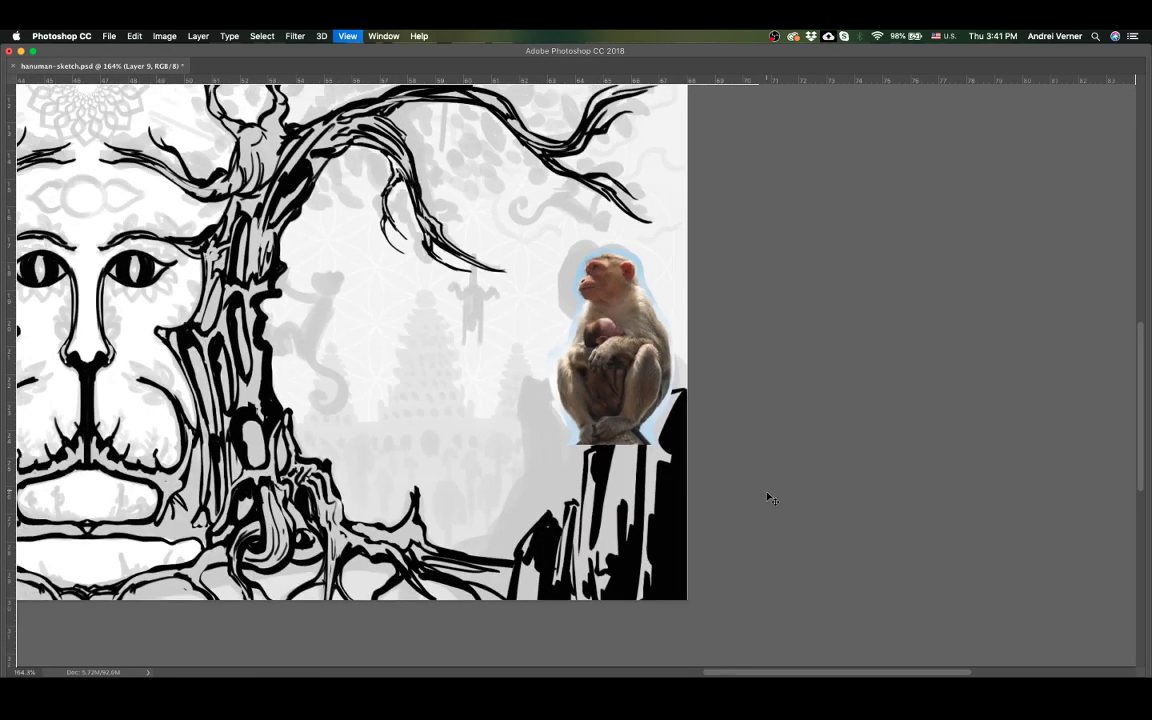
pyautogui.press('super+minus')
pyautogui.press('super+minus')
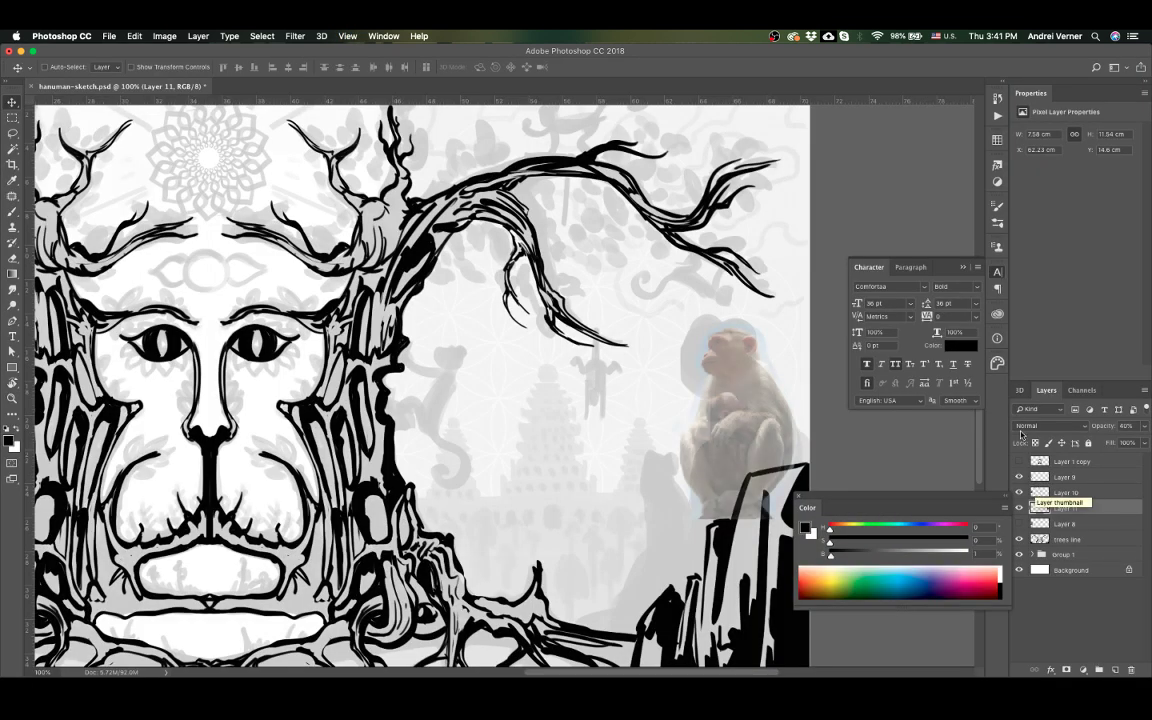
# Step: On Layer 9, brush black ink along the monkey's left edge and lower base
pyautogui.click(1064, 474)
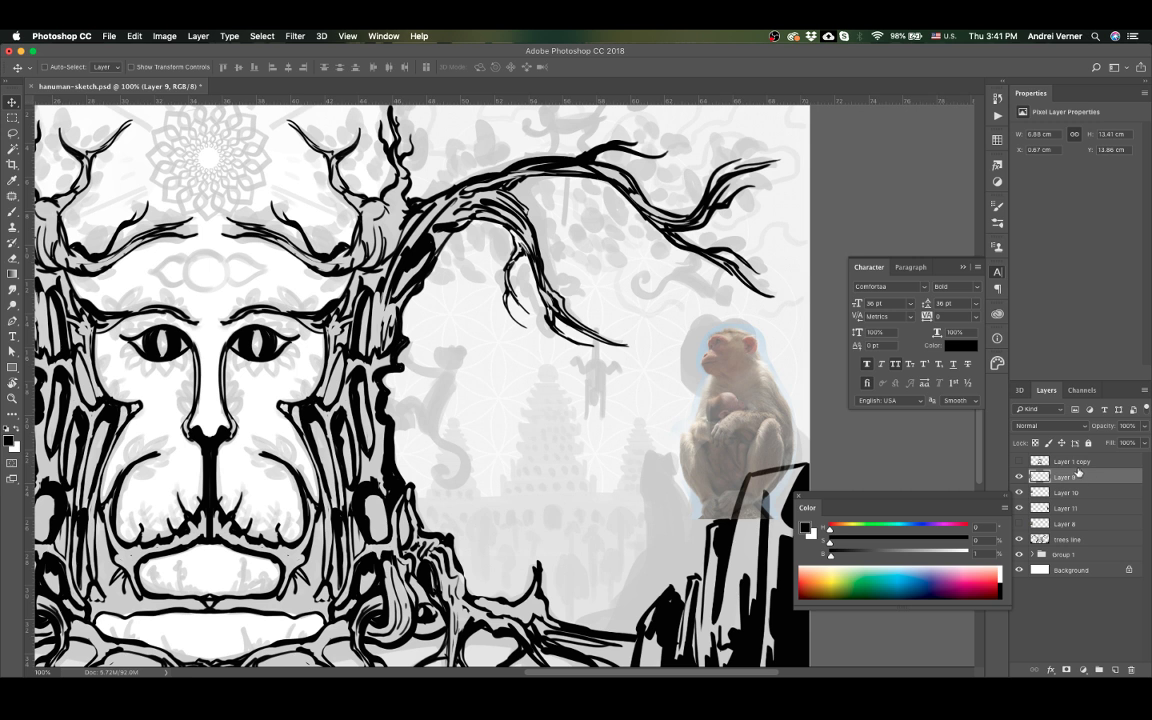
pyautogui.press('b')
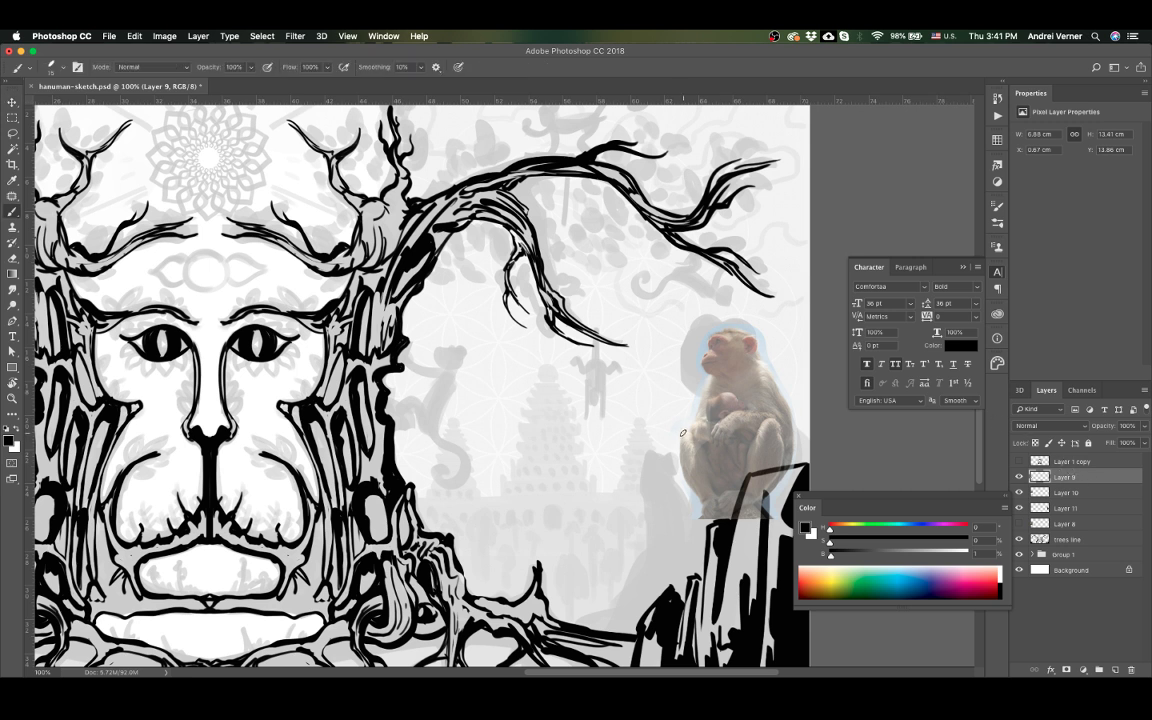
pyautogui.moveTo(684, 430); pyautogui.dragTo(682, 466)
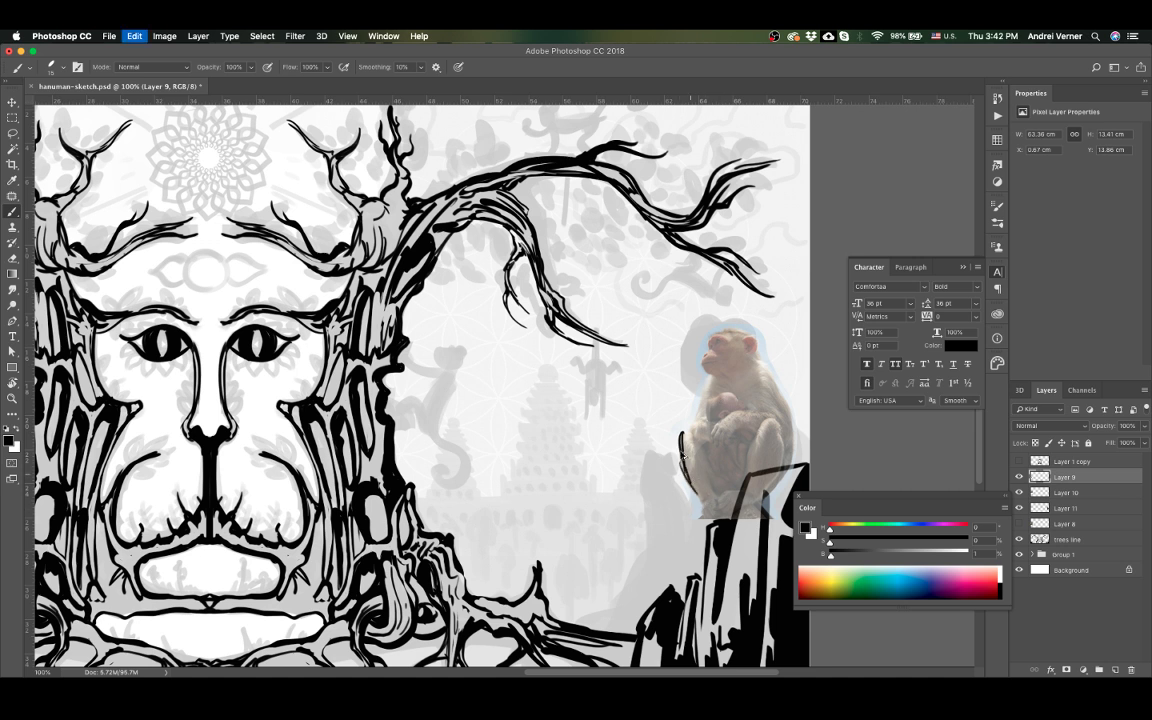
pyautogui.moveTo(681, 462); pyautogui.dragTo(704, 508)
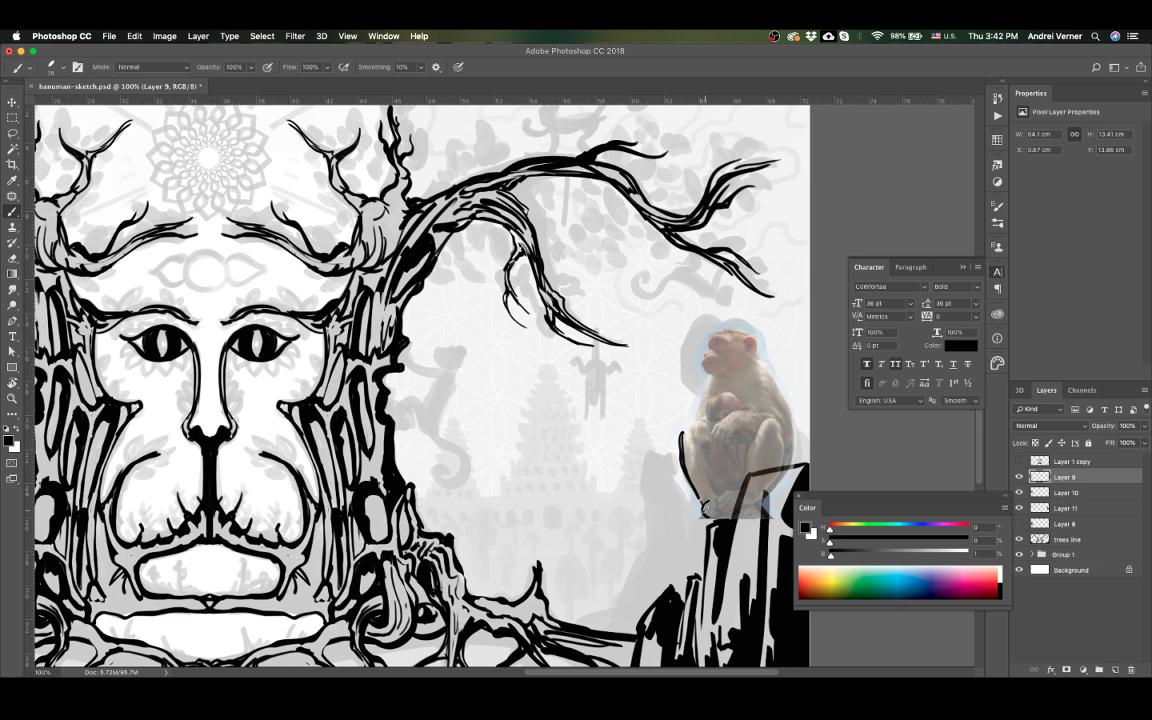
pyautogui.moveTo(705, 508); pyautogui.dragTo(730, 498)
pyautogui.moveTo(754, 452)
pyautogui.mouseDown()
pyautogui.moveTo(766, 422)
pyautogui.moveTo(781, 452)
pyautogui.mouseUp()
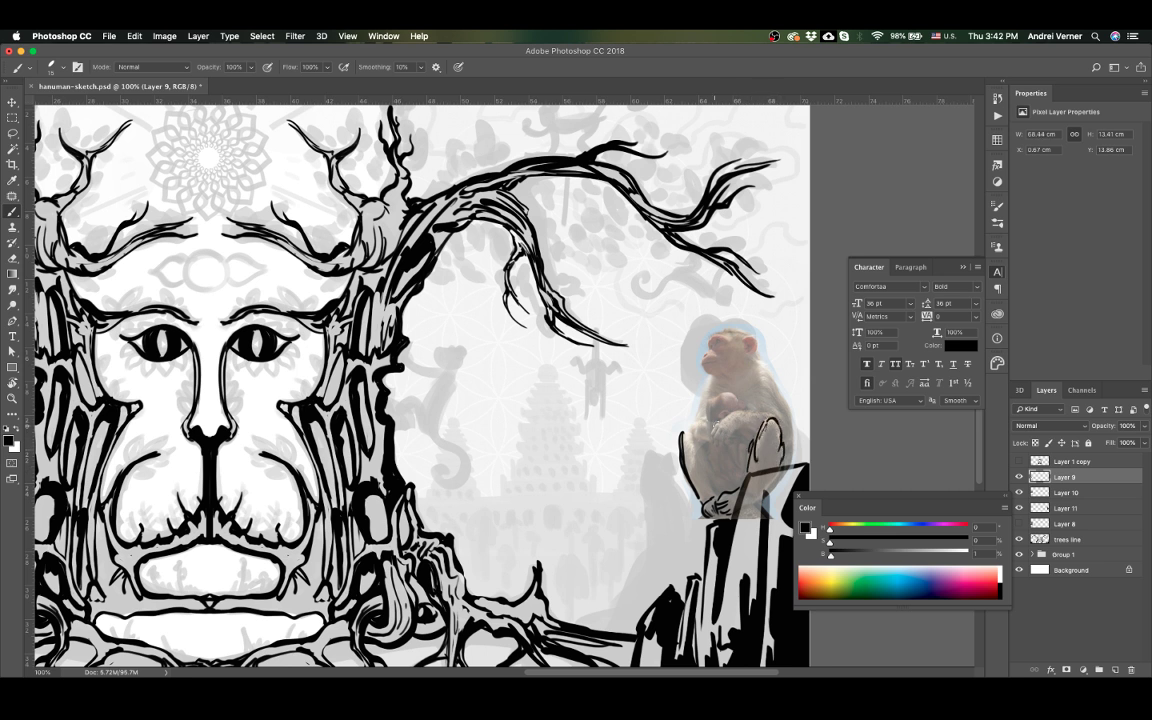
pyautogui.hotkey('ctrl', 'z')
# Step: Ink the monkey's arm, hand, shoulder, upper back and front knee, redoing bad strokes
pyautogui.moveTo(717, 432)
pyautogui.mouseDown()
pyautogui.moveTo(738, 410)
pyautogui.moveTo(768, 415)
pyautogui.mouseUp()
pyautogui.hotkey('ctrl', 'z')
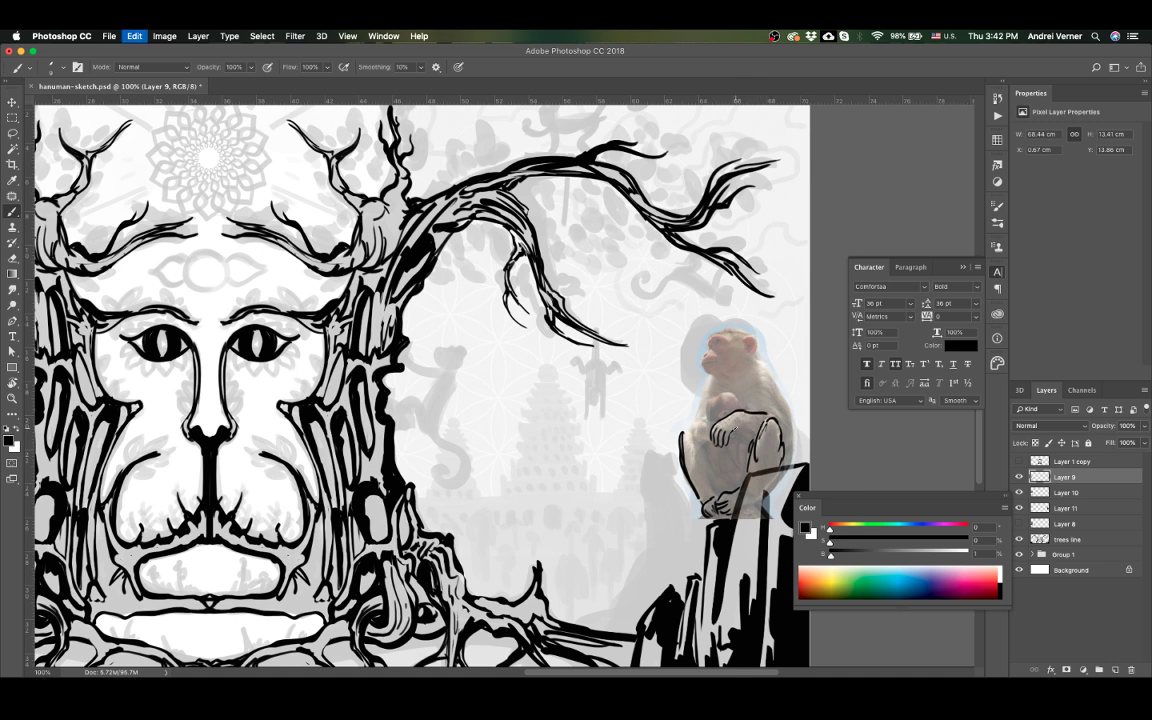
pyautogui.moveTo(751, 441); pyautogui.dragTo(763, 431)
pyautogui.moveTo(770, 396); pyautogui.dragTo(781, 421)
pyautogui.moveTo(765, 362); pyautogui.dragTo(792, 452)
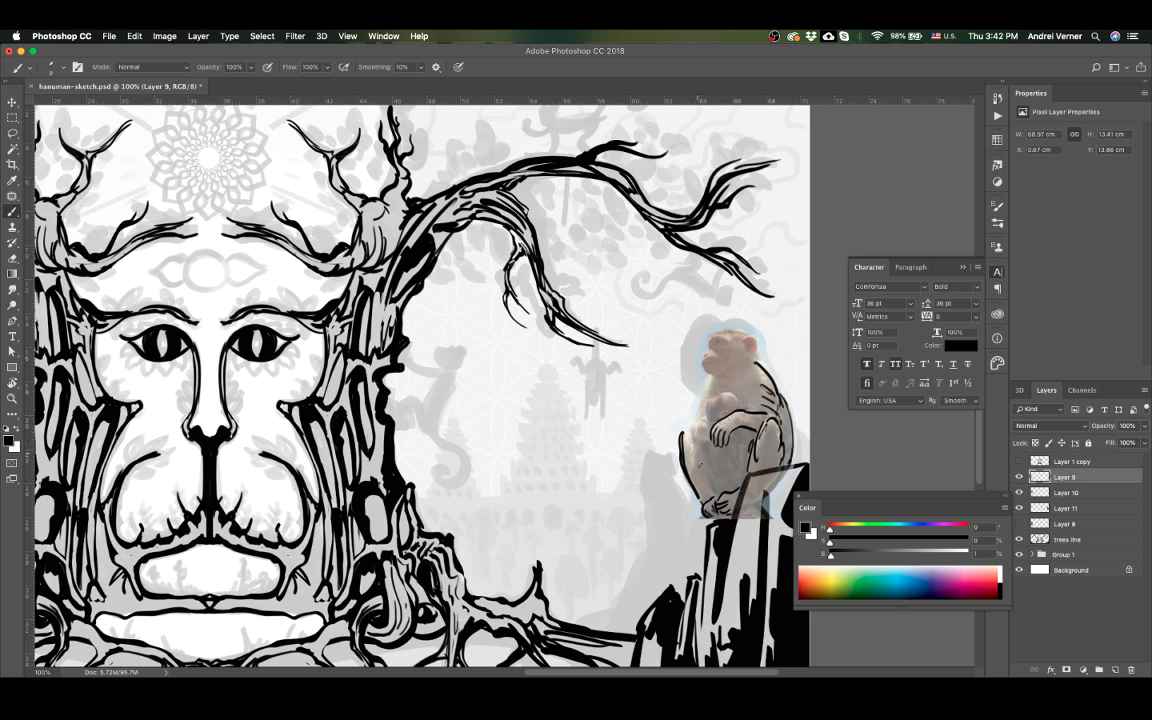
pyautogui.moveTo(681, 432); pyautogui.dragTo(709, 452)
pyautogui.moveTo(708, 408); pyautogui.dragTo(739, 403)
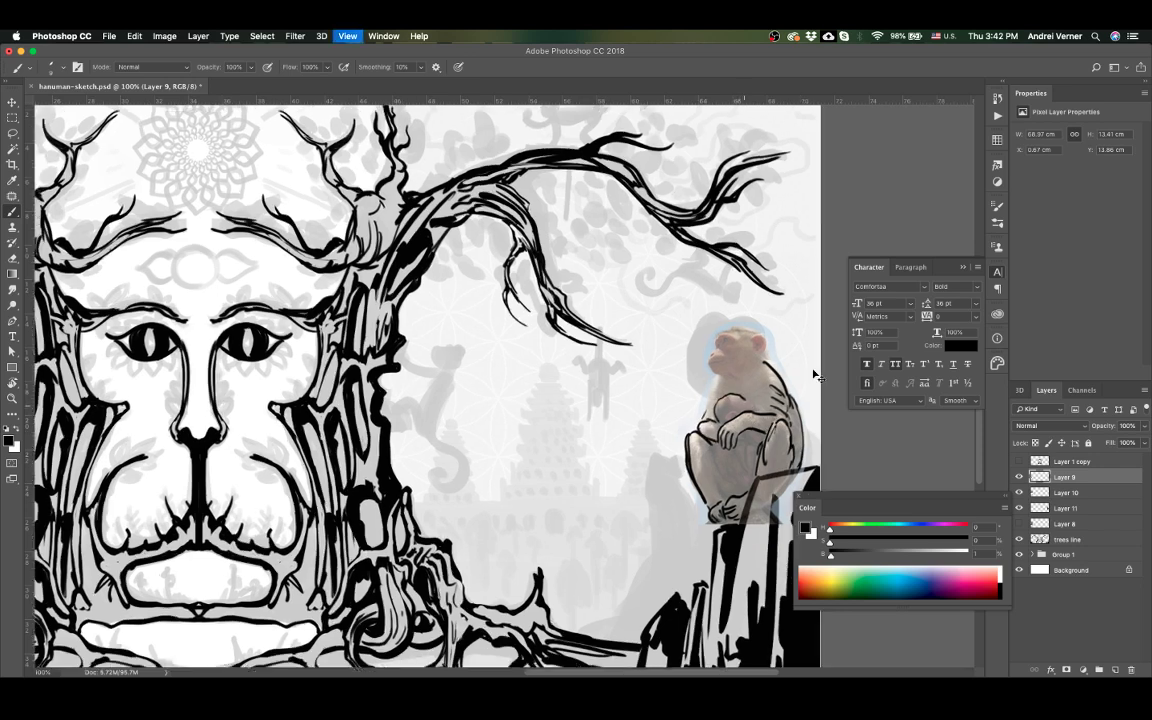
pyautogui.scroll(5, 738, 392)
# Step: Ink the baby's head and eye, then the mother's face profile, brow and eyes
pyautogui.hscroll(10, 411, 413)
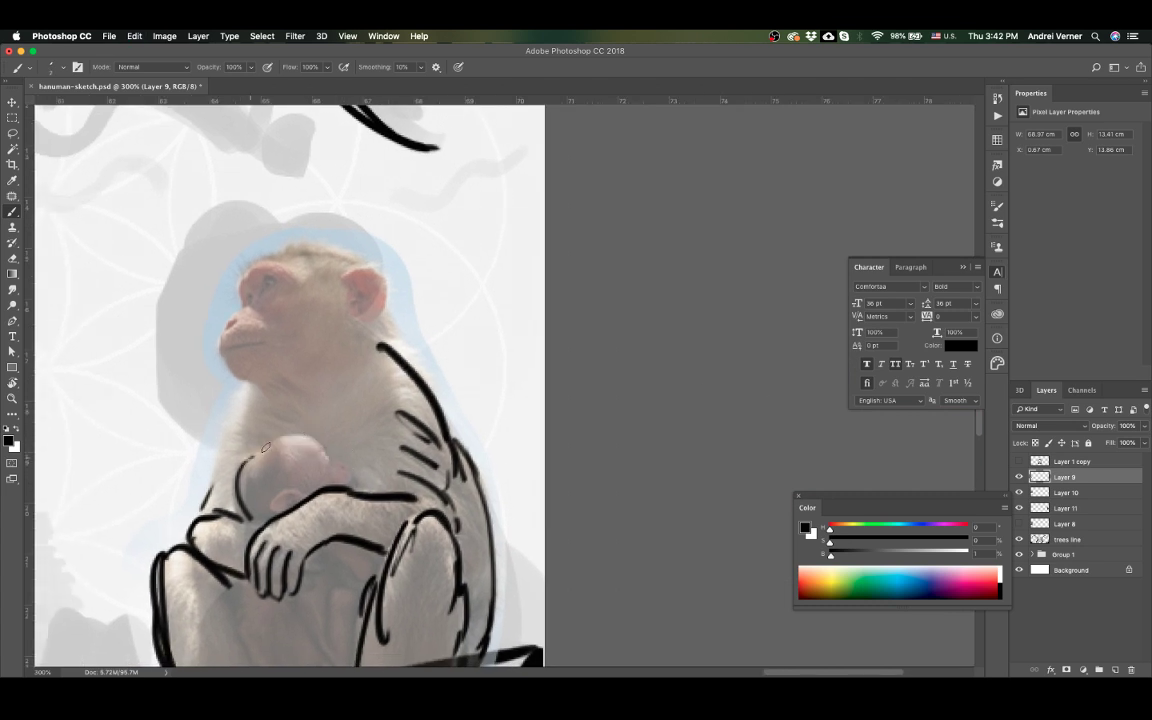
pyautogui.moveTo(246, 468)
pyautogui.mouseDown()
pyautogui.moveTo(328, 452)
pyautogui.moveTo(343, 480)
pyautogui.mouseUp()
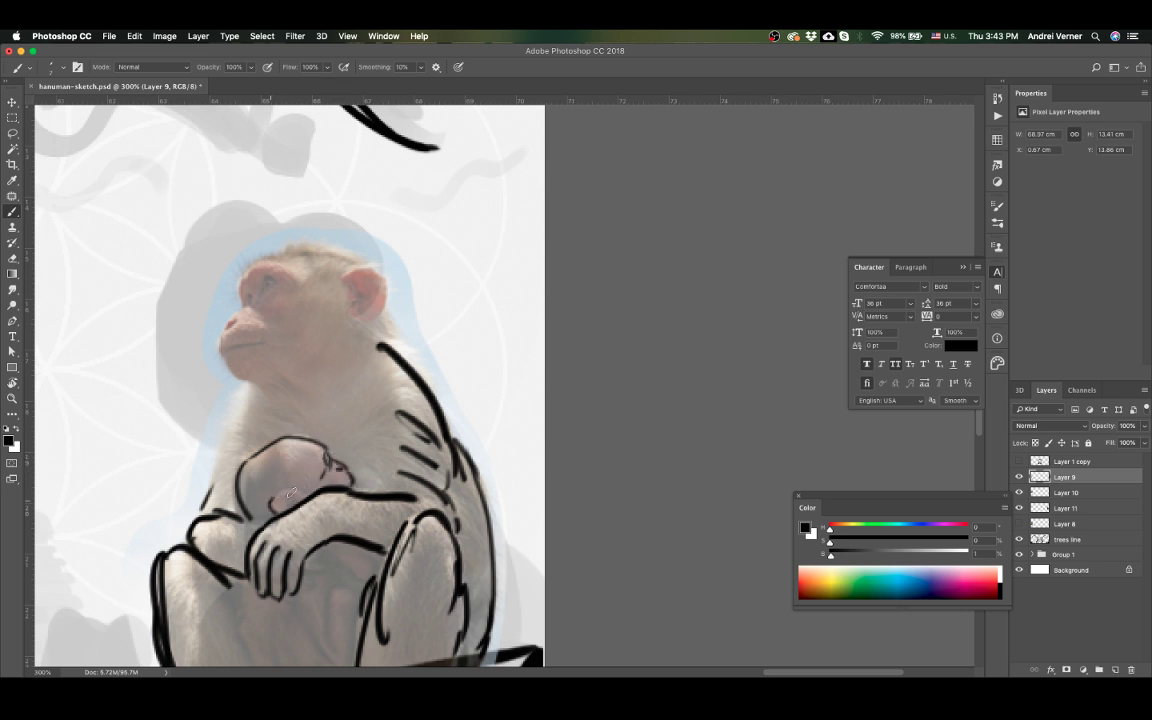
pyautogui.moveTo(274, 498)
pyautogui.mouseDown()
pyautogui.moveTo(302, 494)
pyautogui.moveTo(292, 497)
pyautogui.mouseUp()
pyautogui.moveTo(546, 369); pyautogui.dragTo(668, 321)
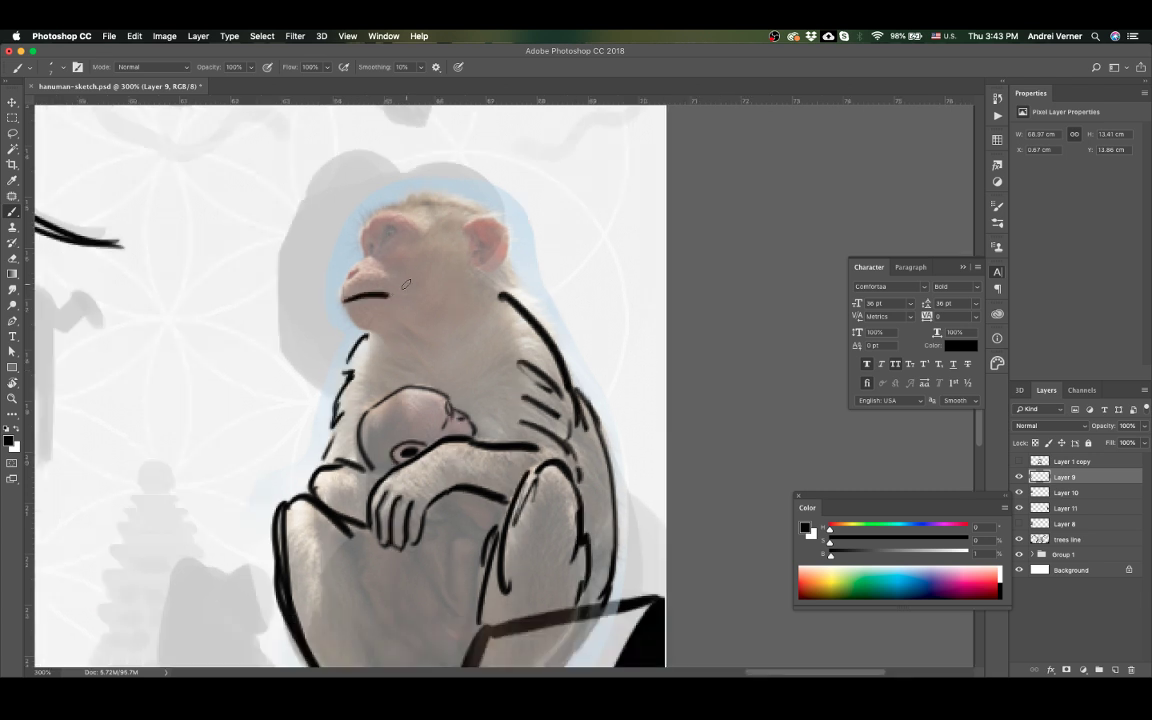
pyautogui.moveTo(342, 298)
pyautogui.mouseDown()
pyautogui.moveTo(392, 290)
pyautogui.moveTo(344, 300)
pyautogui.mouseUp()
pyautogui.press('super+z')
pyautogui.moveTo(340, 297); pyautogui.dragTo(415, 232)
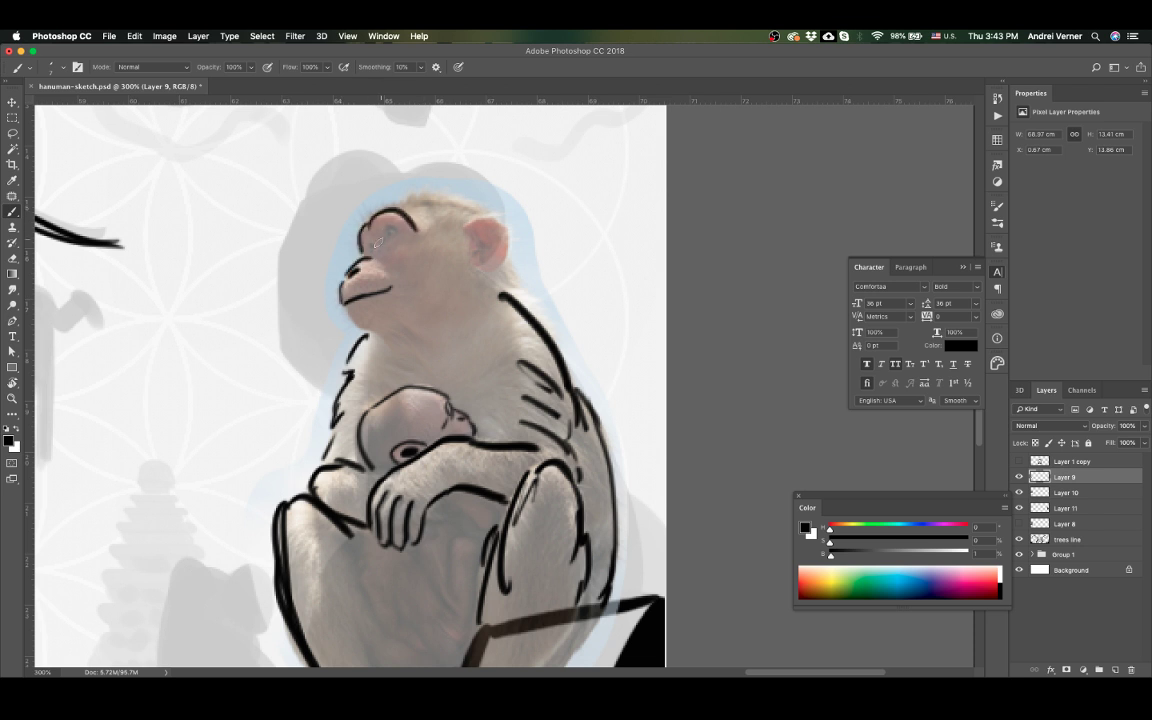
pyautogui.click(368, 241)
pyautogui.click(388, 230)
# Step: Ink the mother monkey's ear, head outline, belly curve and left thigh
pyautogui.moveTo(470, 213)
pyautogui.mouseDown()
pyautogui.moveTo(492, 265)
pyautogui.moveTo(478, 262)
pyautogui.mouseUp()
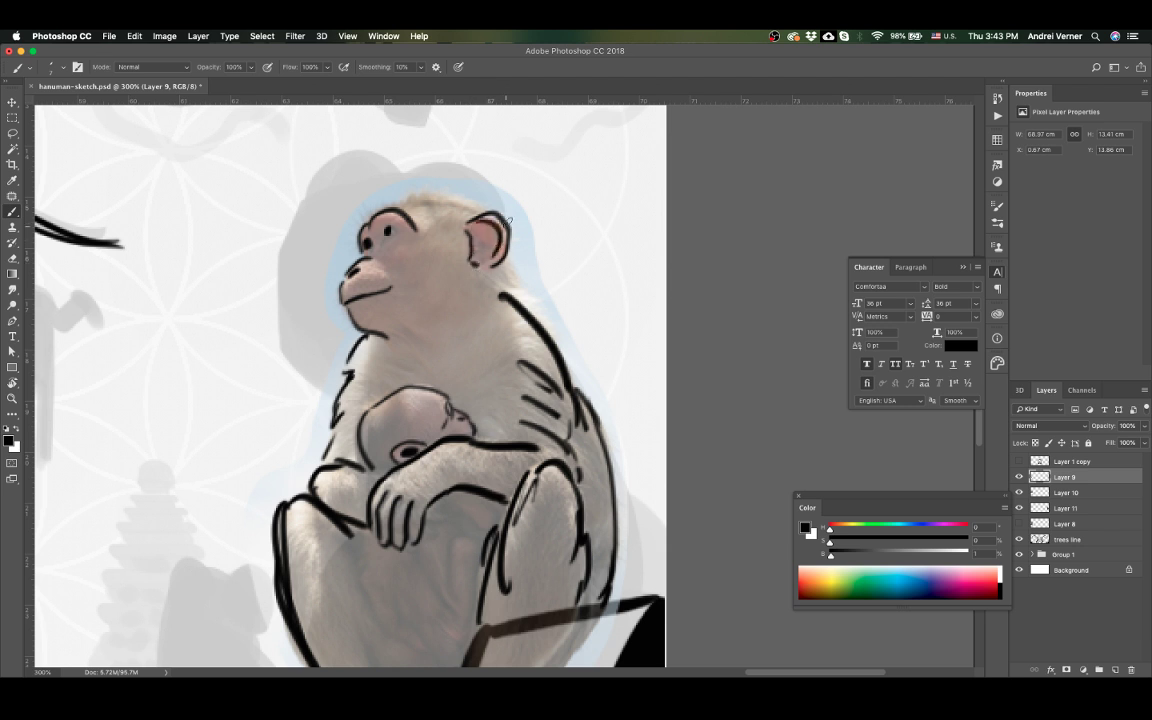
pyautogui.moveTo(358, 212); pyautogui.dragTo(505, 222)
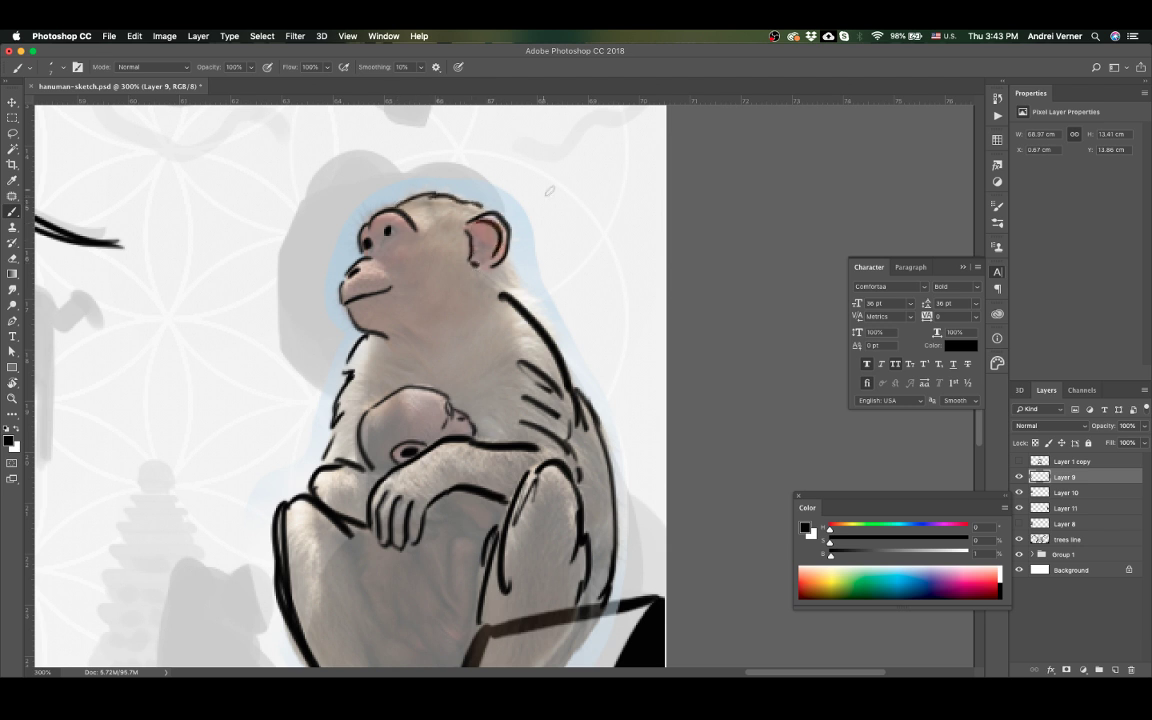
pyautogui.moveTo(509, 263); pyautogui.dragTo(517, 289)
pyautogui.scroll(-4, 502, 268)
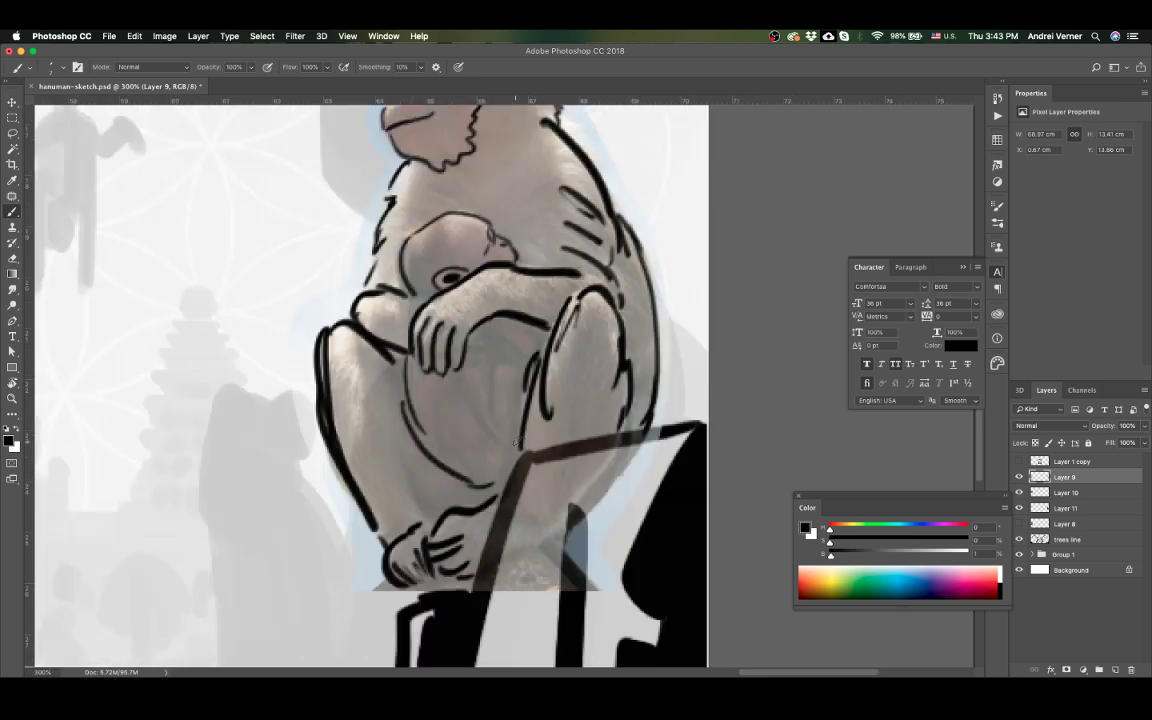
pyautogui.moveTo(499, 367); pyautogui.dragTo(497, 444)
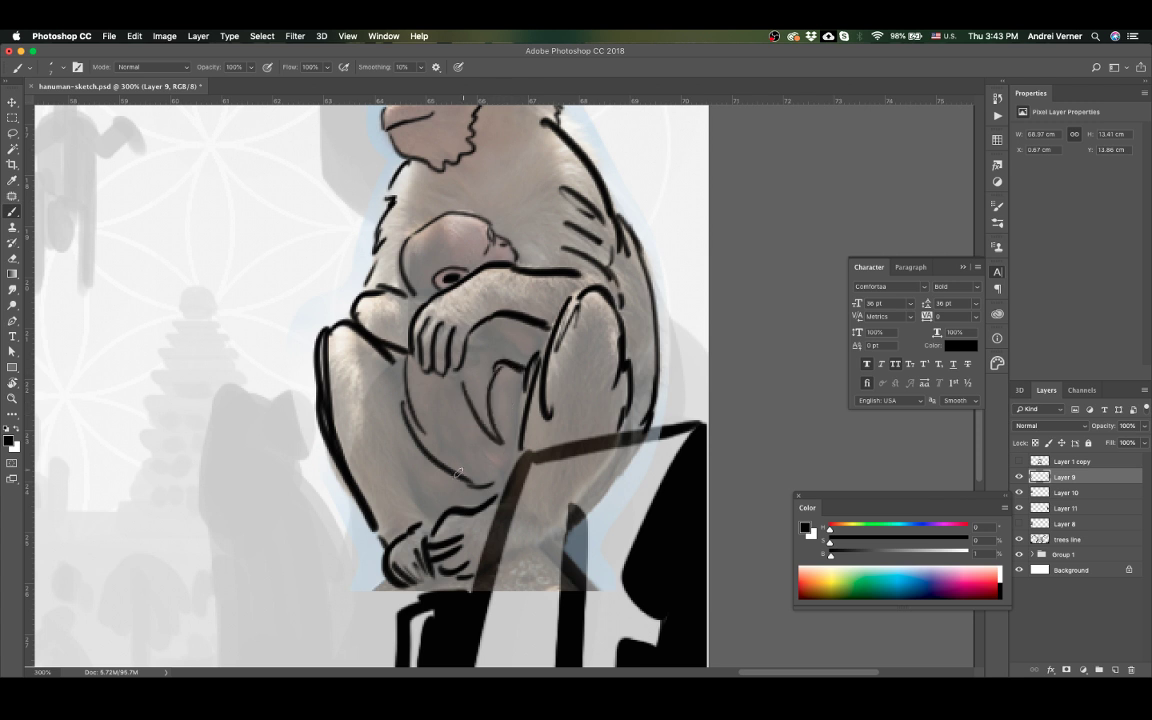
pyautogui.moveTo(388, 401); pyautogui.dragTo(405, 473)
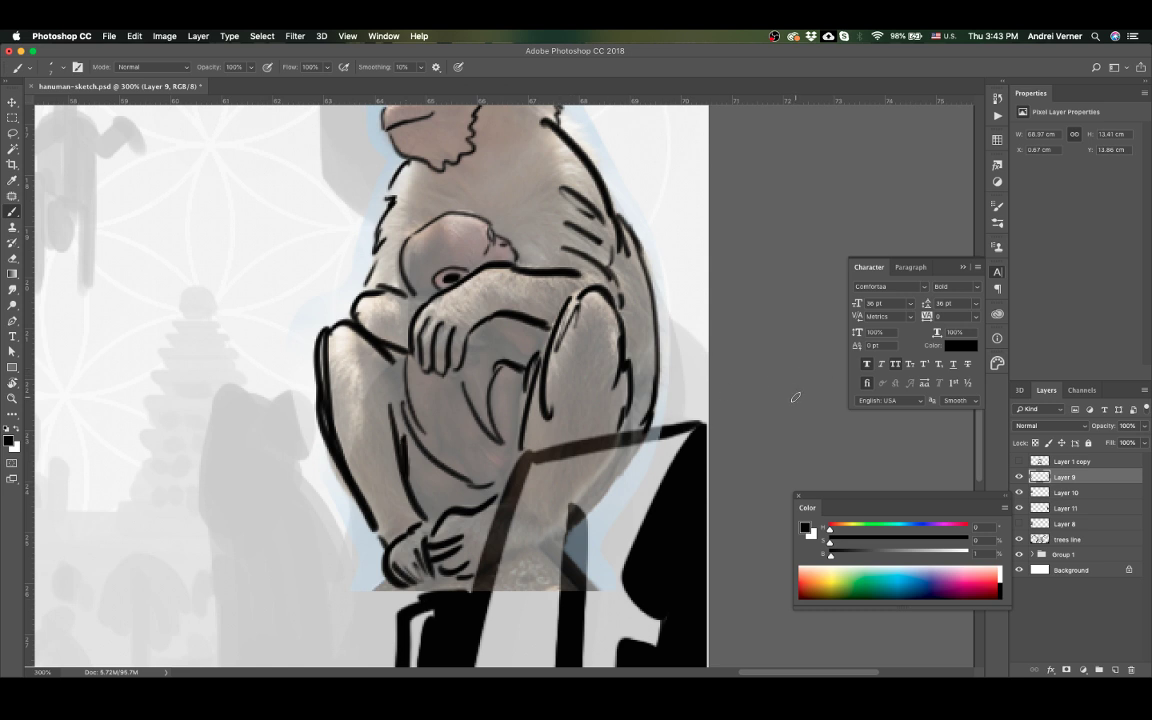
pyautogui.press('super+minus')
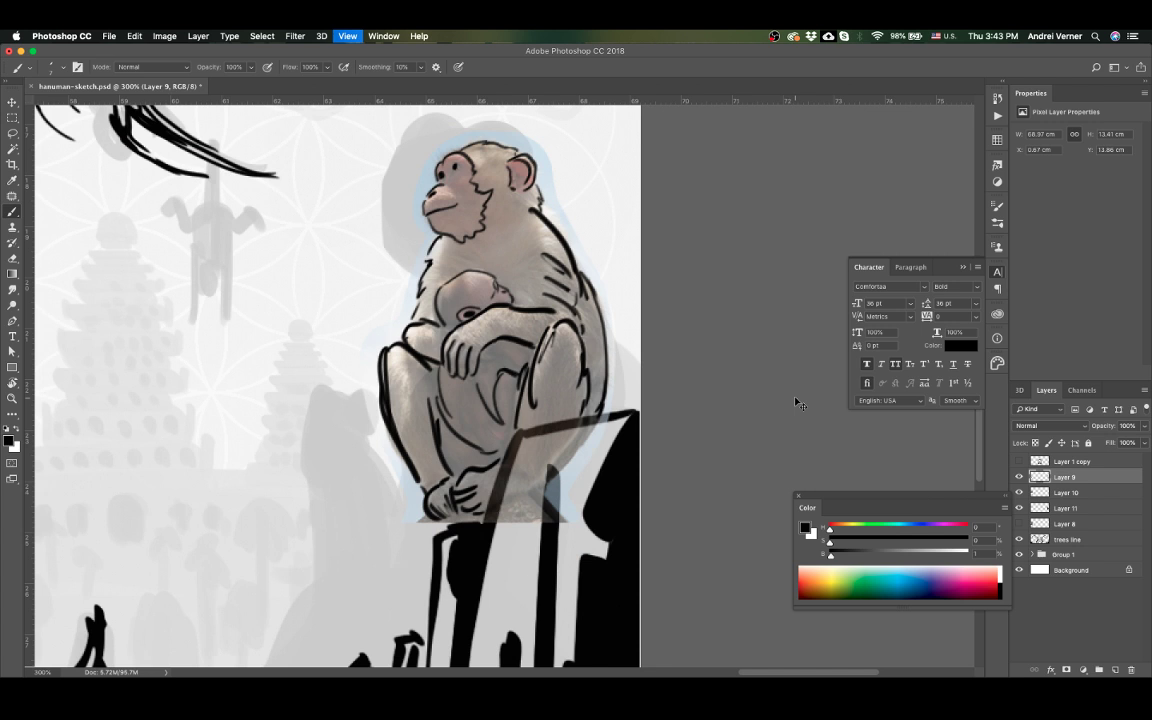
pyautogui.press('super+plus')
pyautogui.press('e')
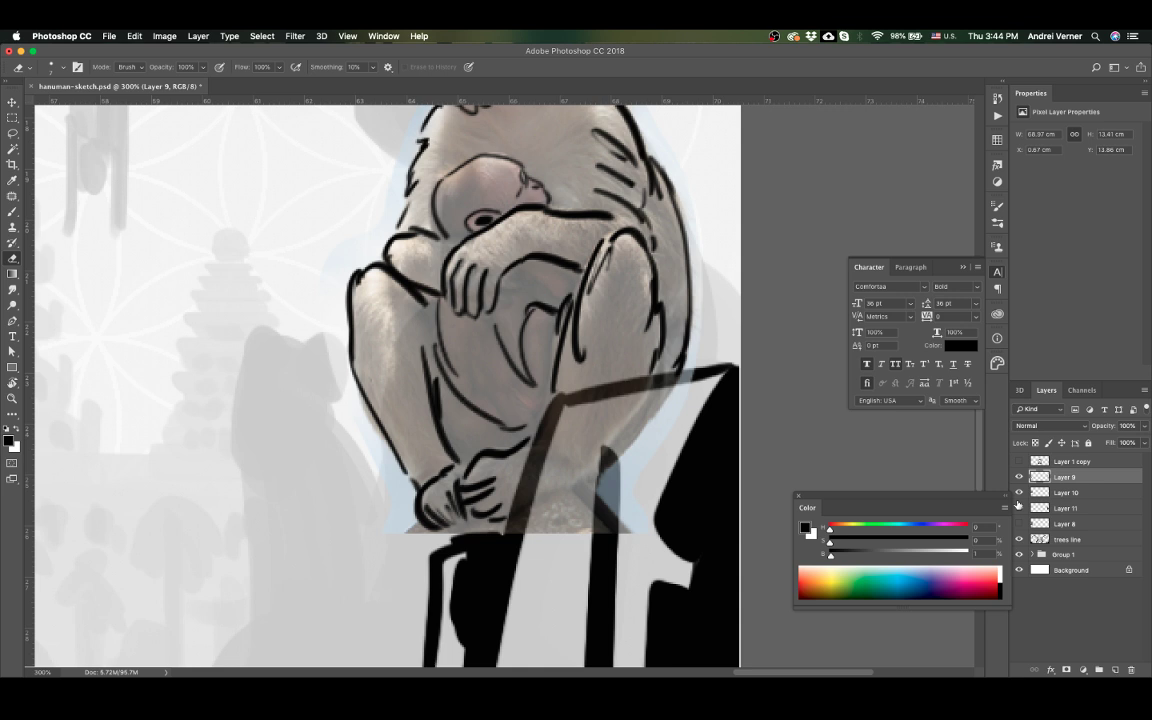
# Step: With a larger brush, thicken the monkey's chest and arm line, then recentre on the tree face
pyautogui.press('super+1')
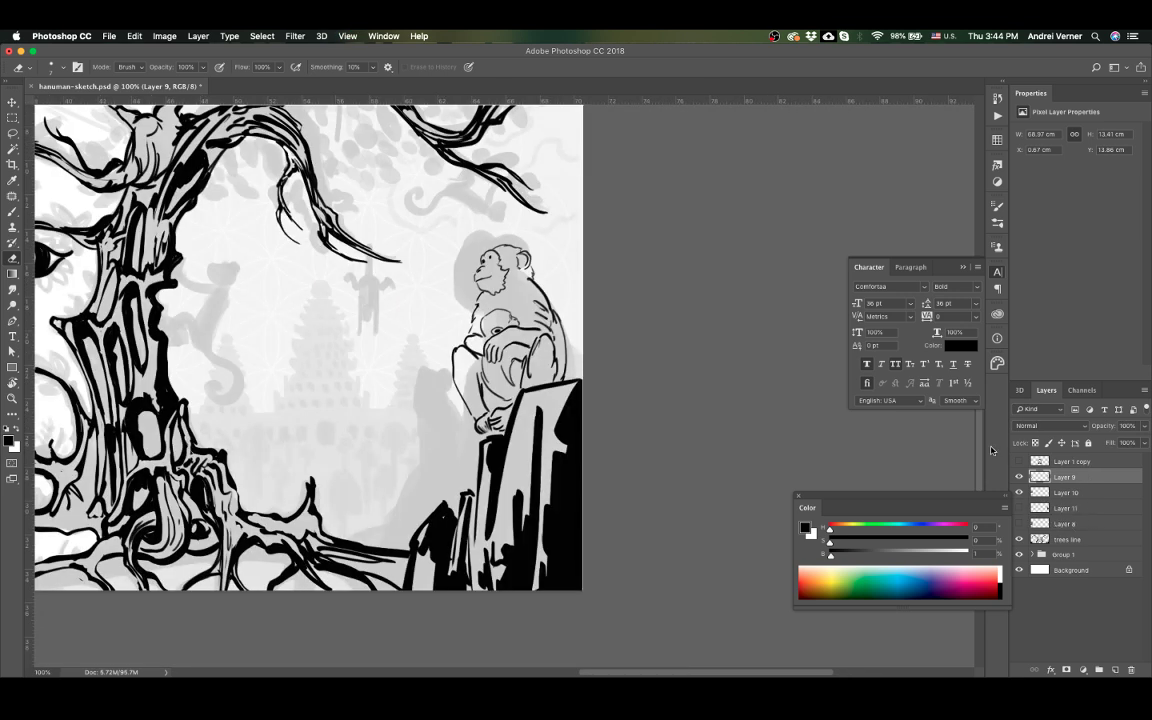
pyautogui.press('b')
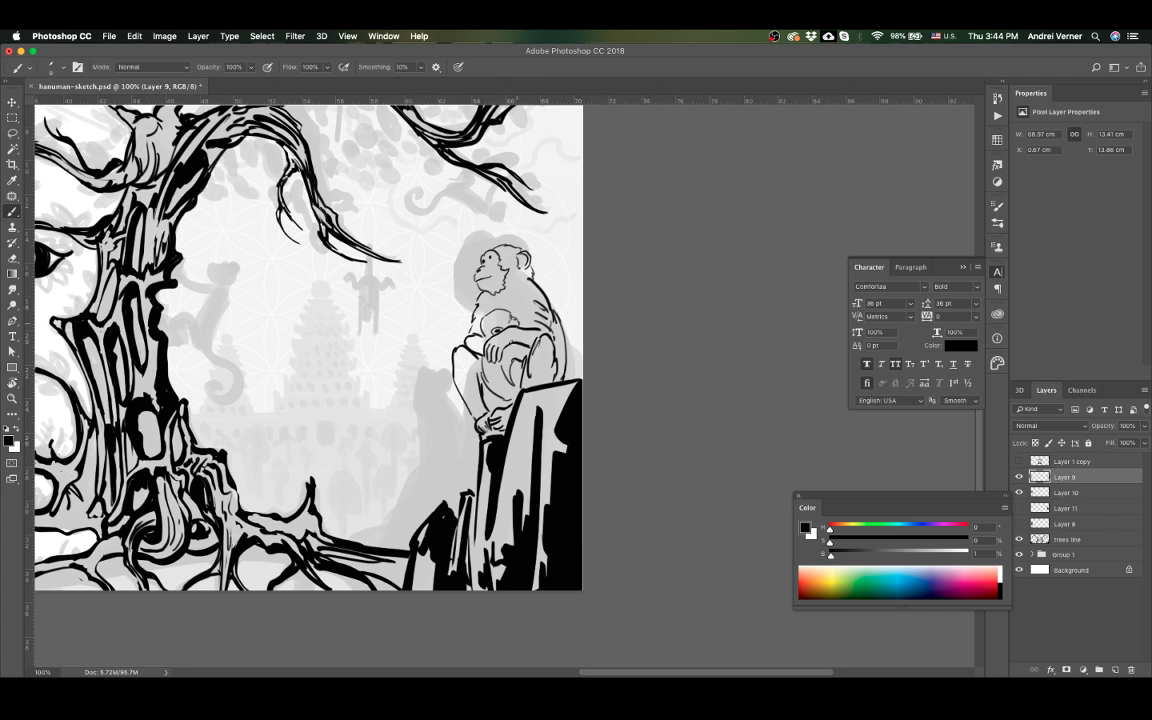
pyautogui.press(']')
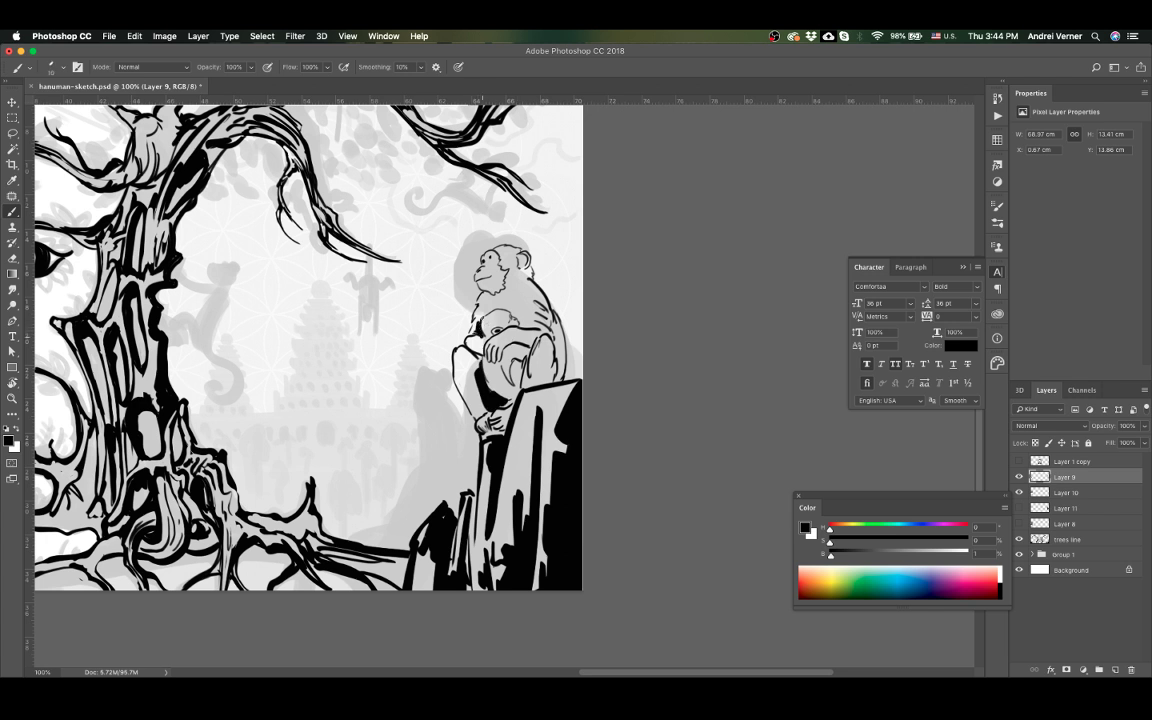
pyautogui.press(']')
pyautogui.press(']')
pyautogui.press(']')
pyautogui.moveTo(501, 296)
pyautogui.mouseDown()
pyautogui.moveTo(504, 342)
pyautogui.moveTo(566, 355)
pyautogui.mouseUp()
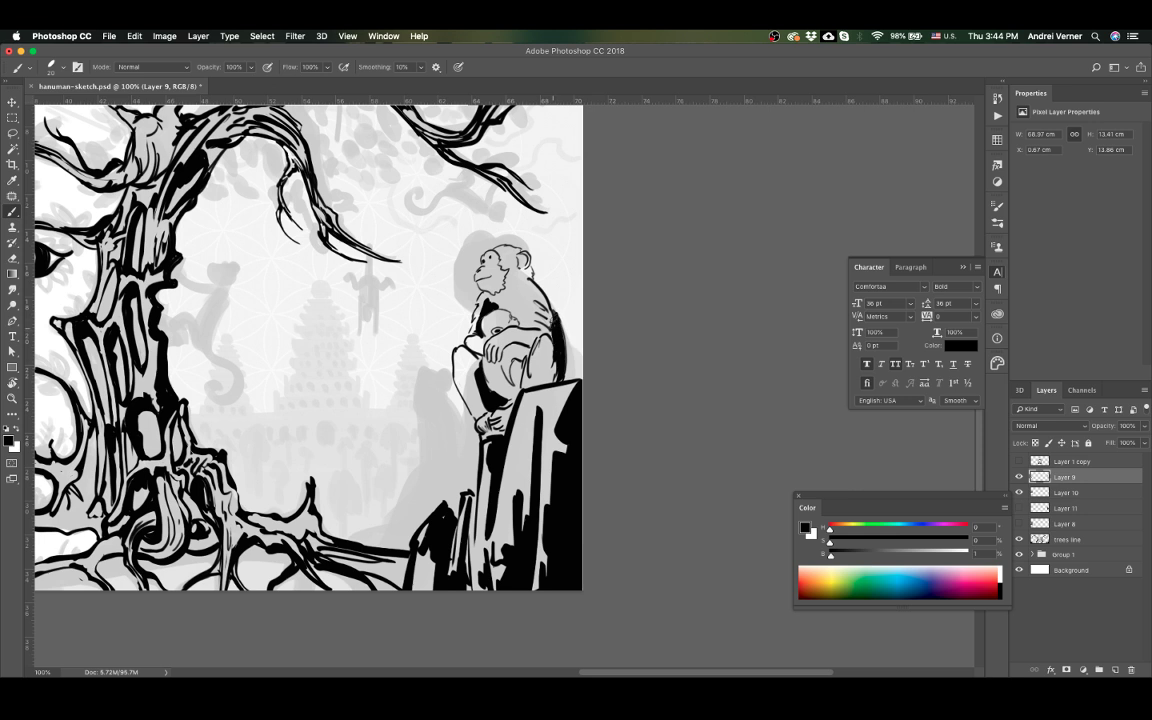
pyautogui.moveTo(480, 420); pyautogui.dragTo(871, 452)
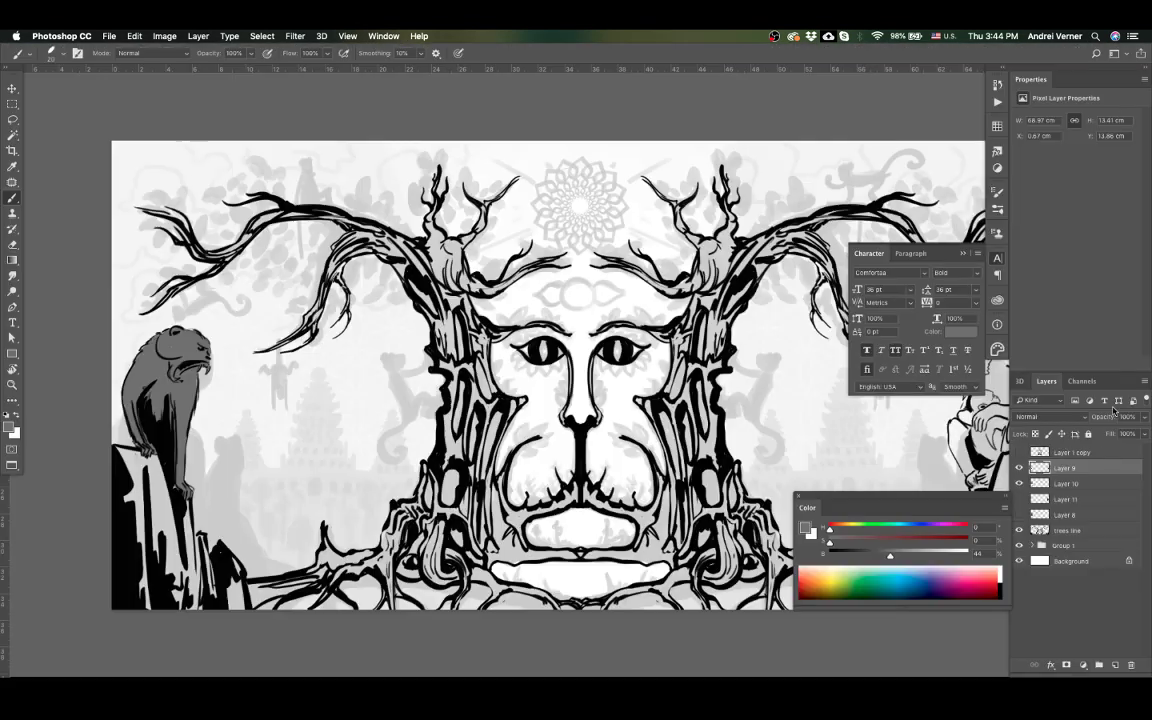
# Step: Fill the right seated monkey's body, leg and head with dark grey and ink a black pedestal edge
pyautogui.press('Tab')
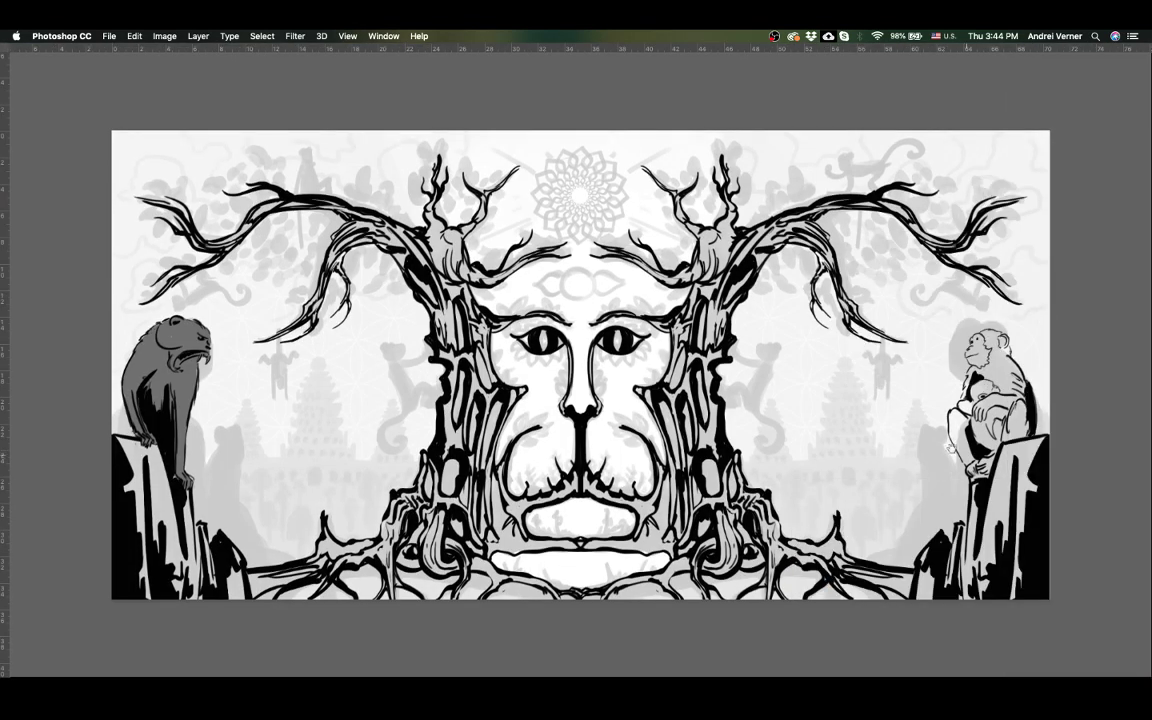
pyautogui.hscroll(10, 576, 360)
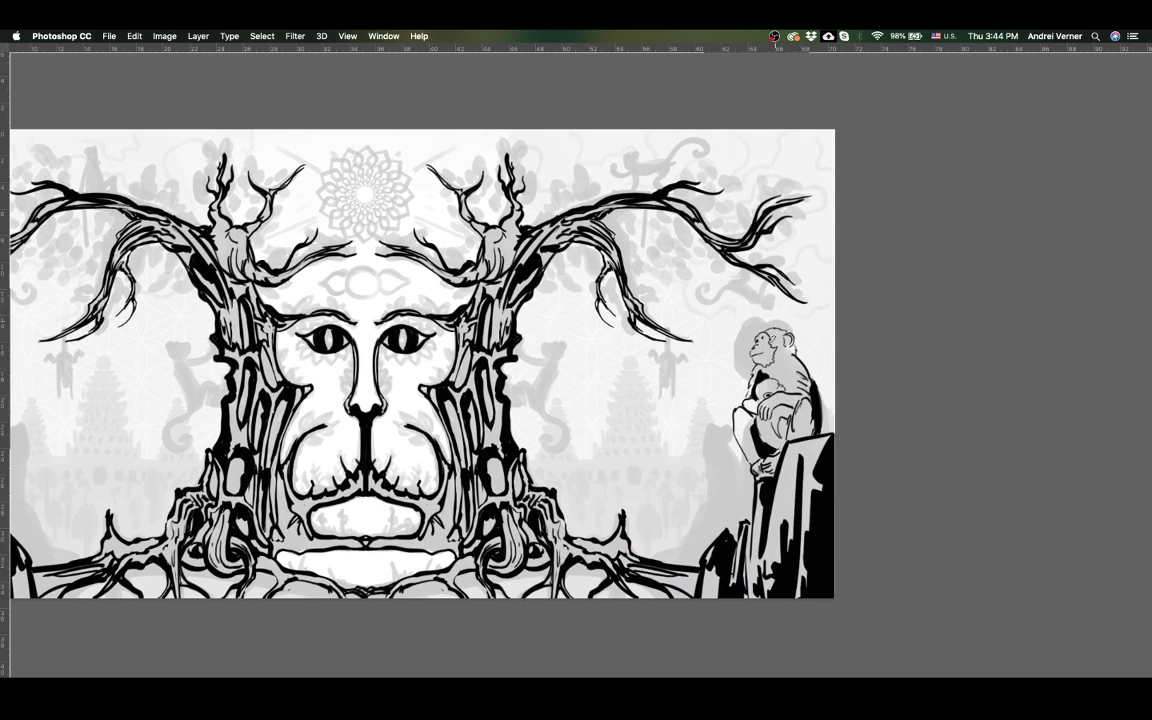
pyautogui.hotkey('alt', 'BackSpace')
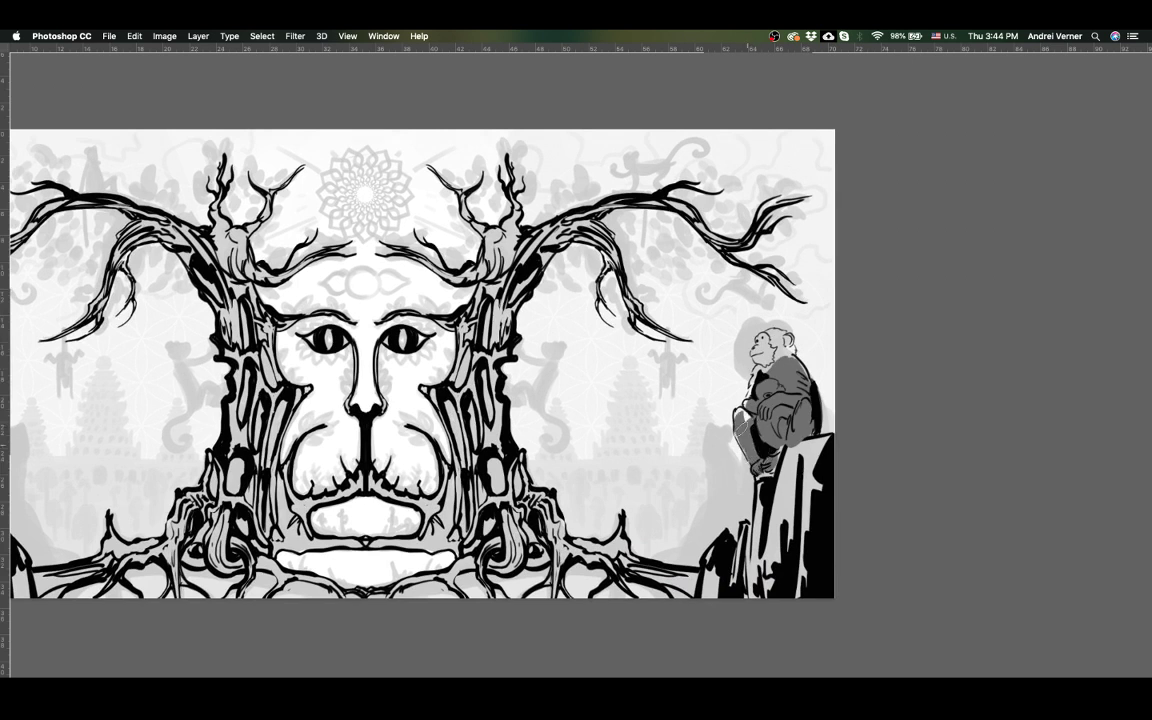
pyautogui.hotkey('alt', 'BackSpace')
pyautogui.hotkey('alt', 'BackSpace')
pyautogui.hotkey('alt', 'BackSpace')
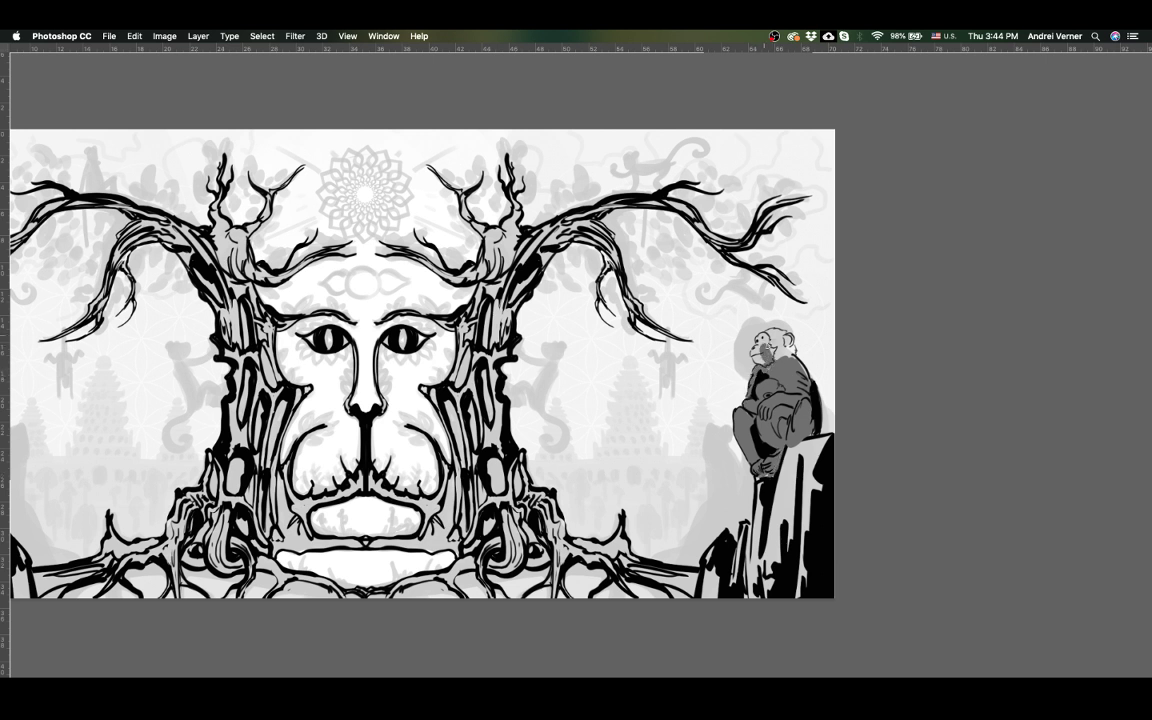
pyautogui.hotkey('alt', 'BackSpace')
pyautogui.scroll(2, 800, 392)
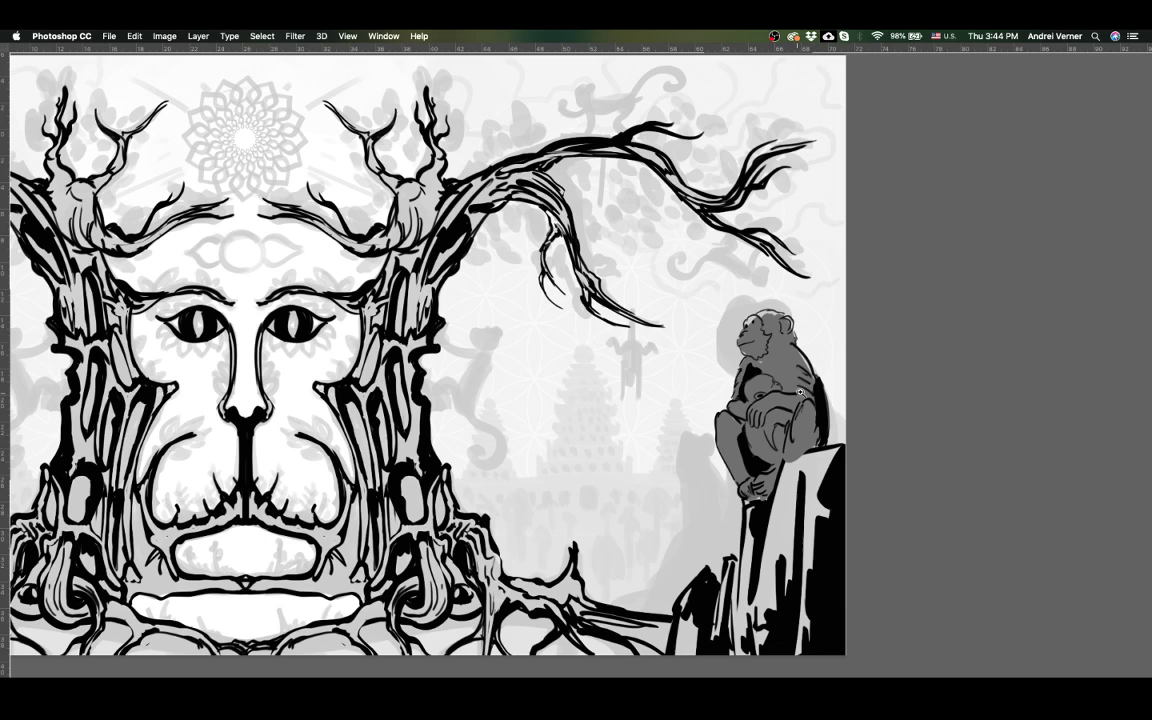
pyautogui.scroll(3, 800, 392)
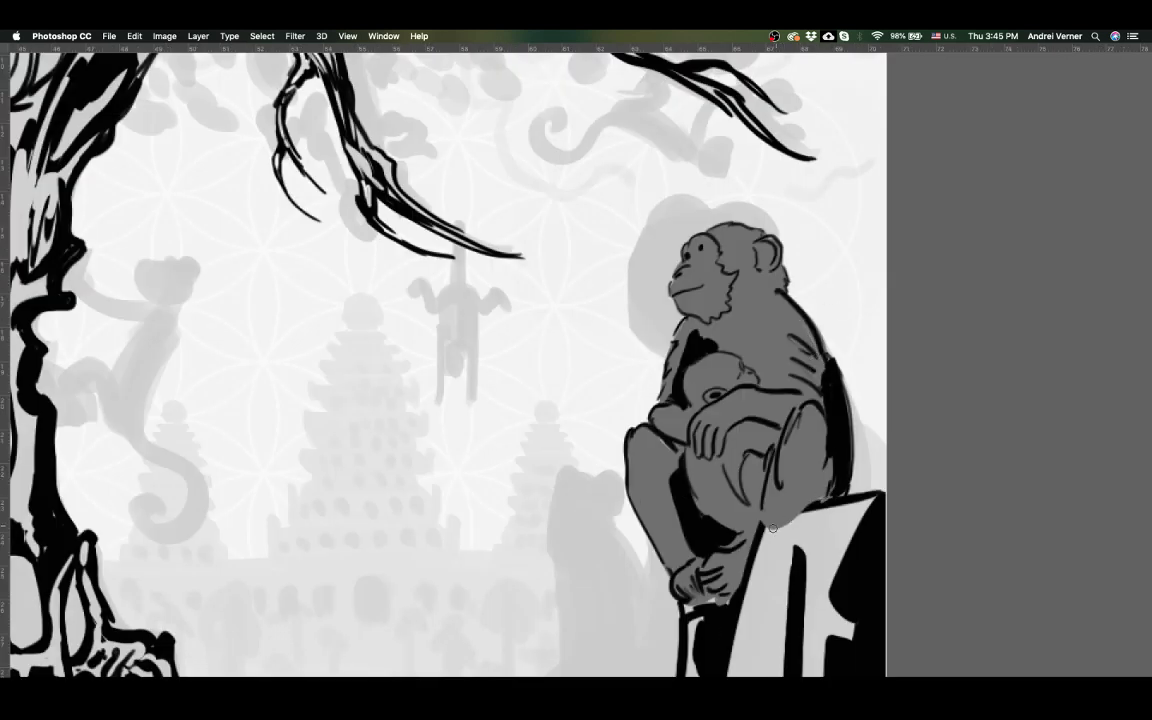
pyautogui.moveTo(762, 519); pyautogui.dragTo(851, 504)
pyautogui.press('super+0')
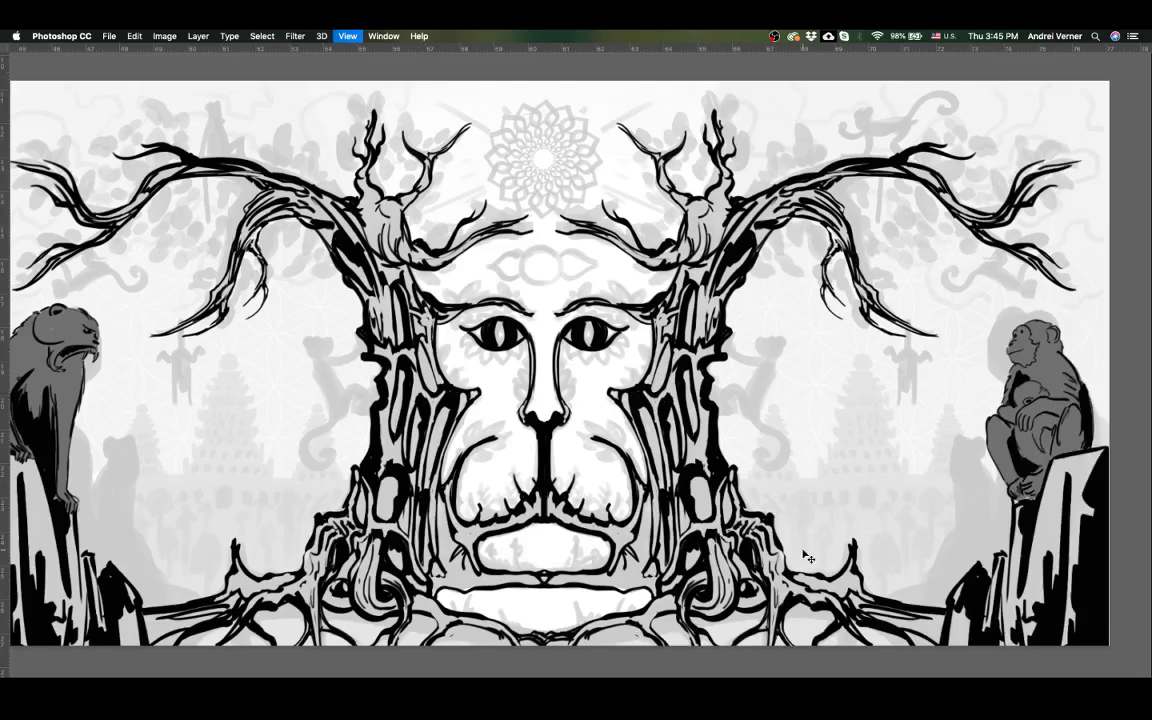
pyautogui.press('Tab')
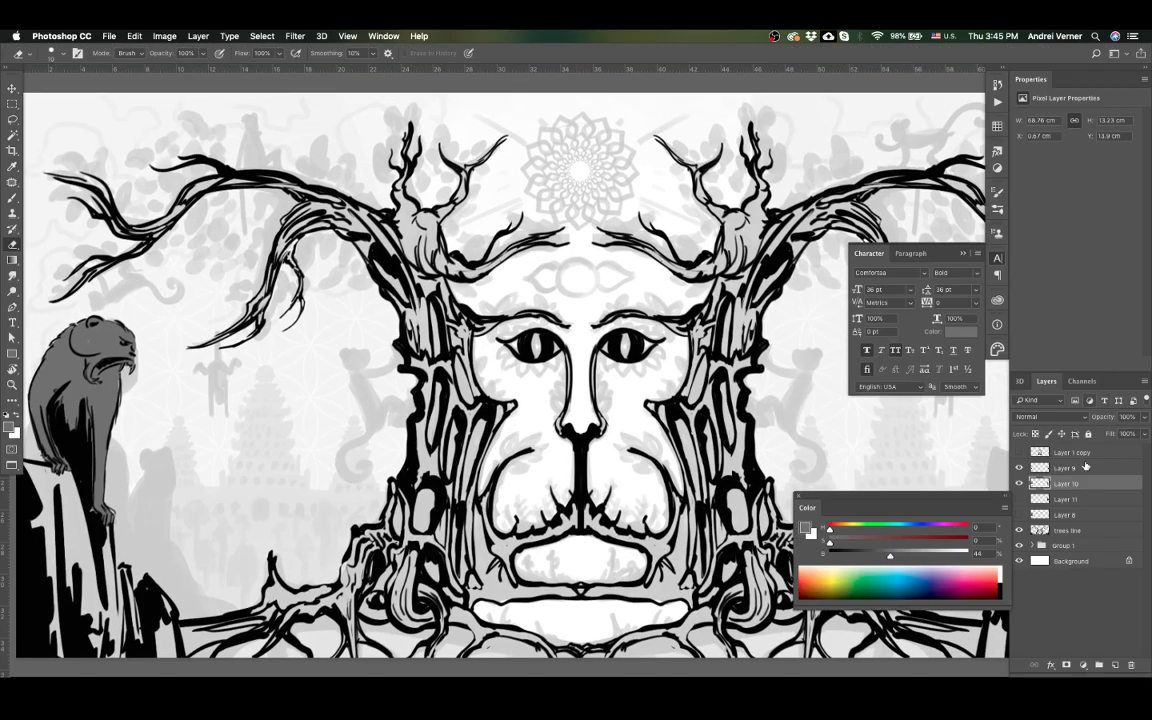
# Step: Add a new layer above Group 1 and paint black shading on the left rock
pyautogui.click(1100, 544)
pyautogui.hotkey('ctrl', 'alt', 'shift', 'n')
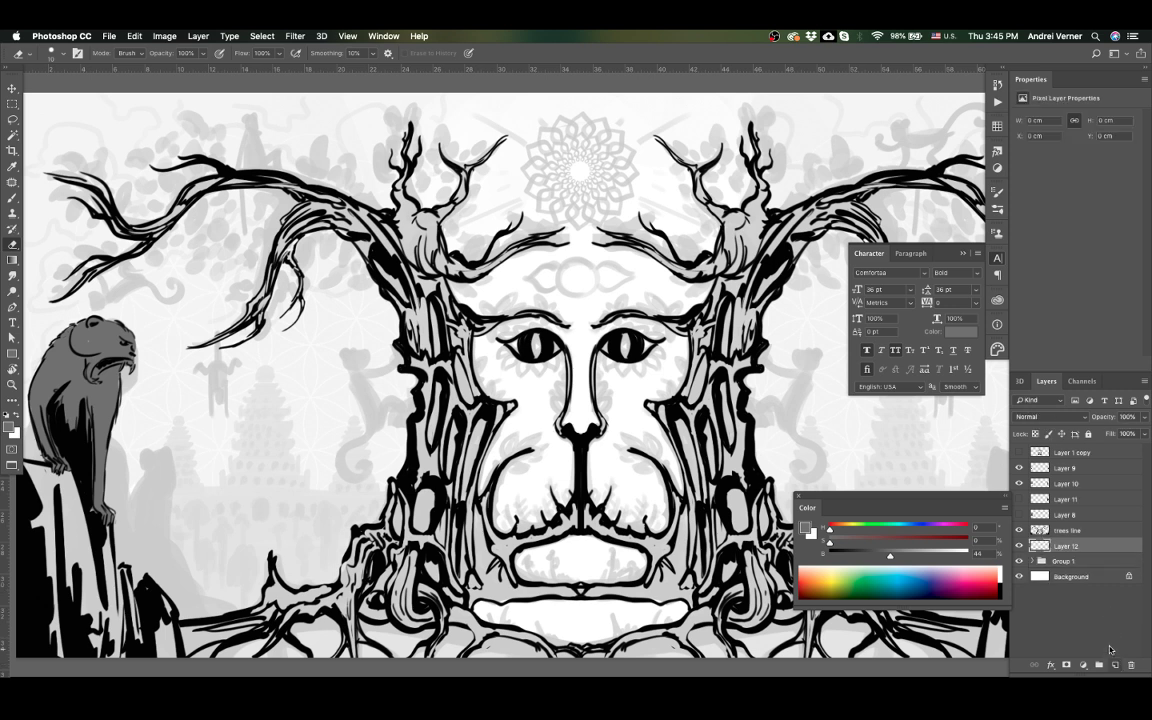
pyautogui.press('Tab')
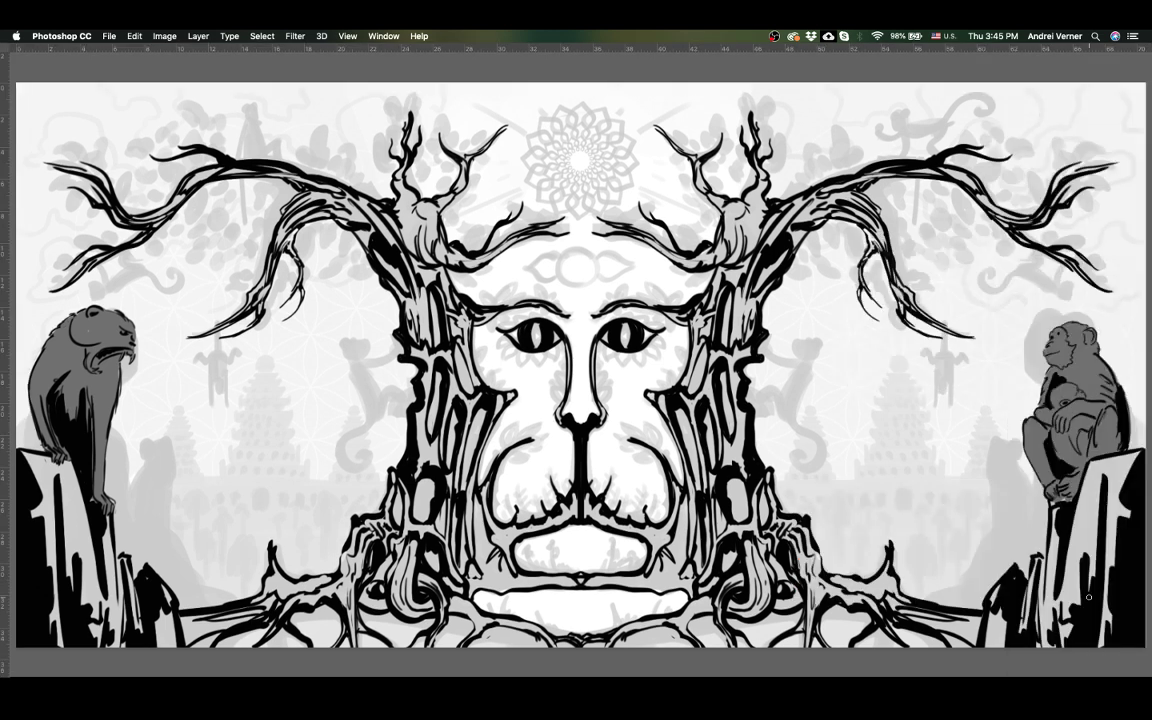
pyautogui.hscroll(-3, 1088, 597)
pyautogui.scroll(-2, 1088, 597)
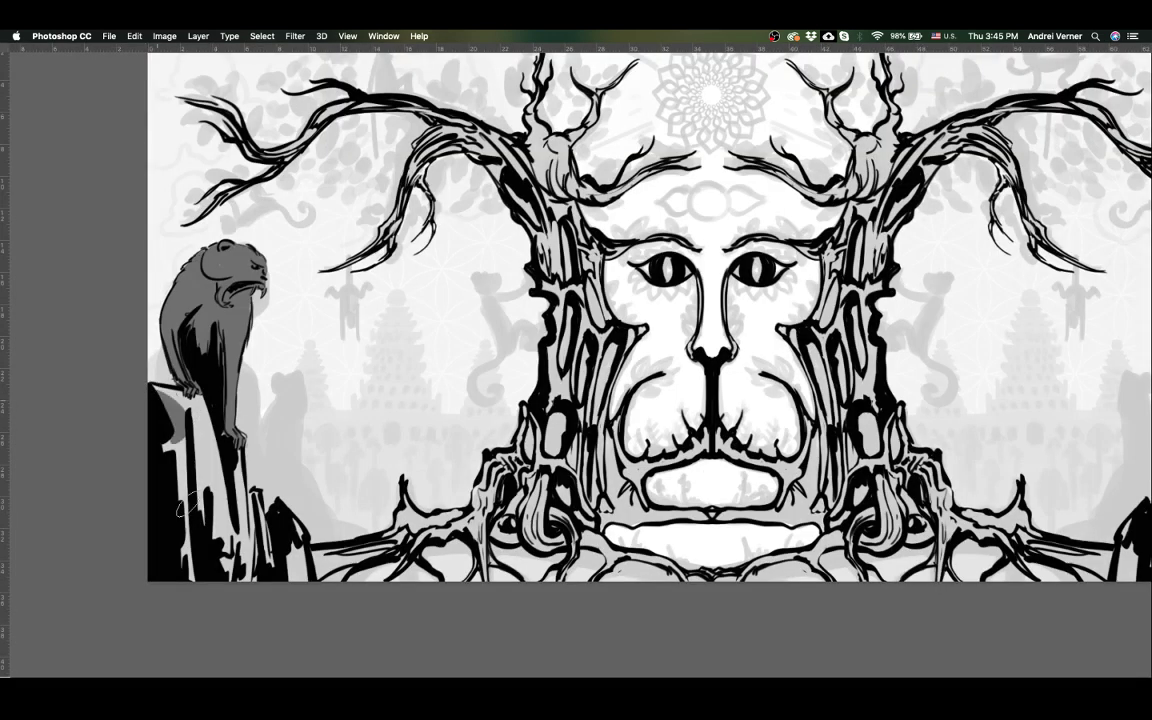
pyautogui.moveTo(160, 408)
pyautogui.mouseDown()
pyautogui.moveTo(192, 440)
pyautogui.moveTo(150, 355)
pyautogui.moveTo(190, 480)
pyautogui.moveTo(209, 473)
pyautogui.mouseUp()
pyautogui.hscroll(-1, 209, 473)
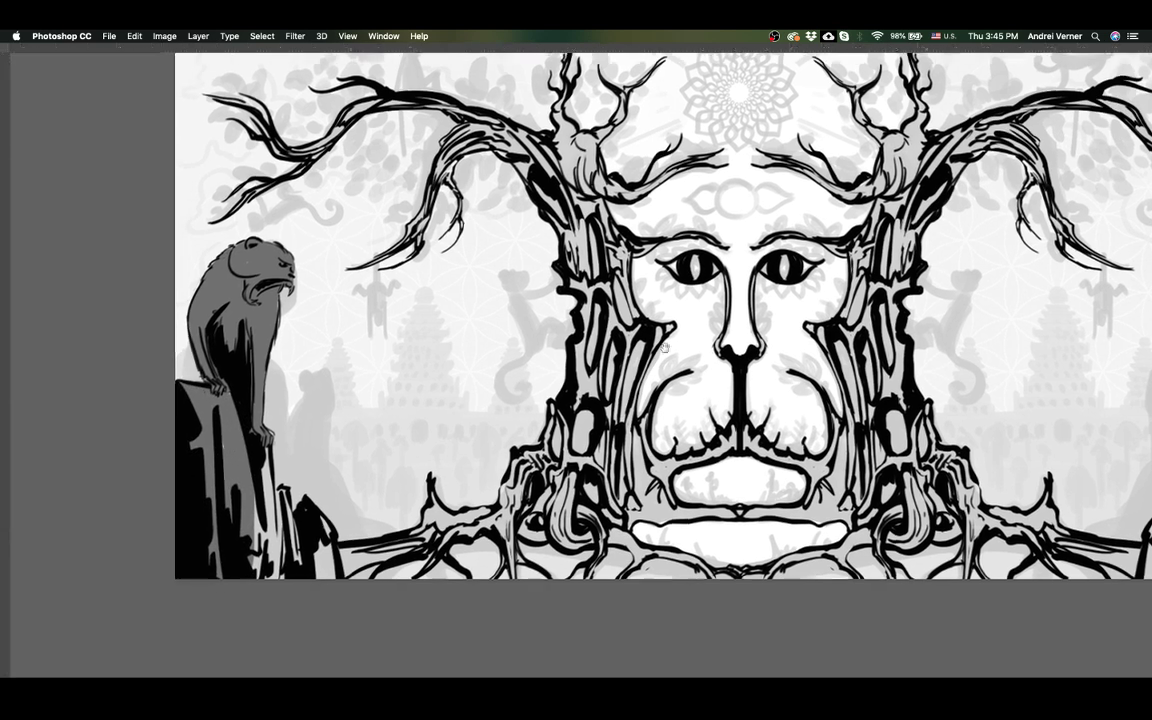
pyautogui.hscroll(-5, 400, 470)
pyautogui.scroll(-1, 400, 470)
pyautogui.moveTo(510, 350)
pyautogui.mouseDown()
pyautogui.moveTo(520, 470)
pyautogui.moveTo(540, 472)
pyautogui.mouseUp()
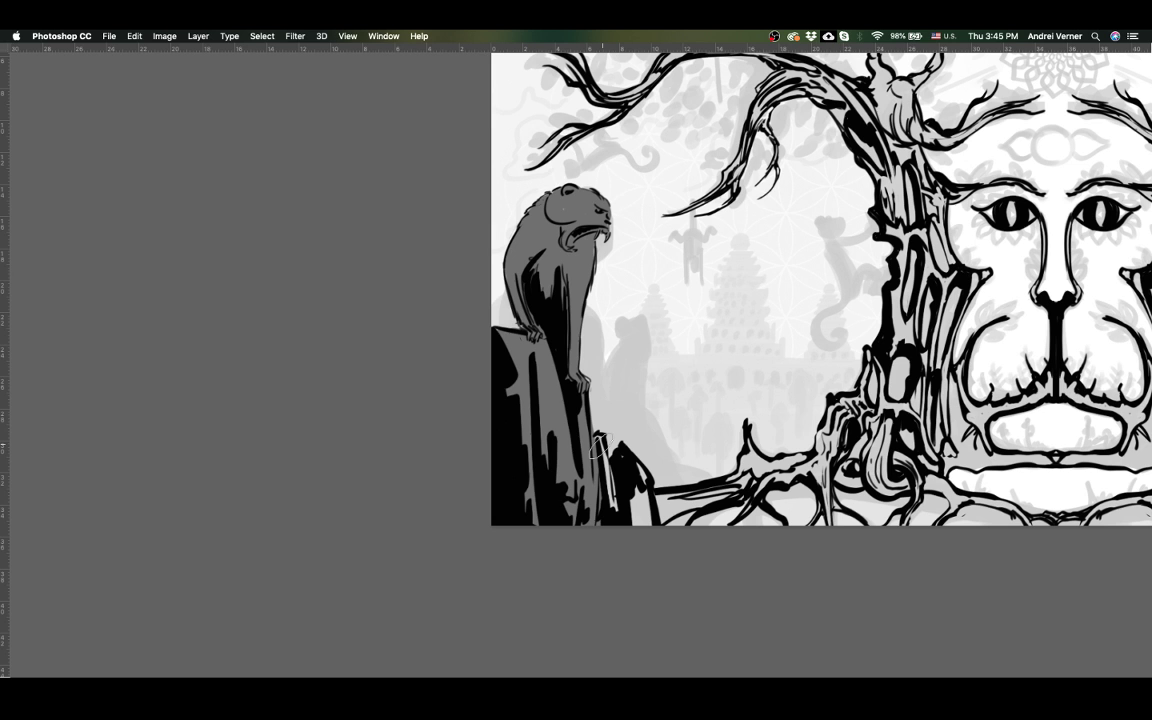
# Step: Shade the left trunk's roots and lower trunk shapes in grey
pyautogui.hscroll(1, 656, 548)
pyautogui.hscroll(2, 668, 532)
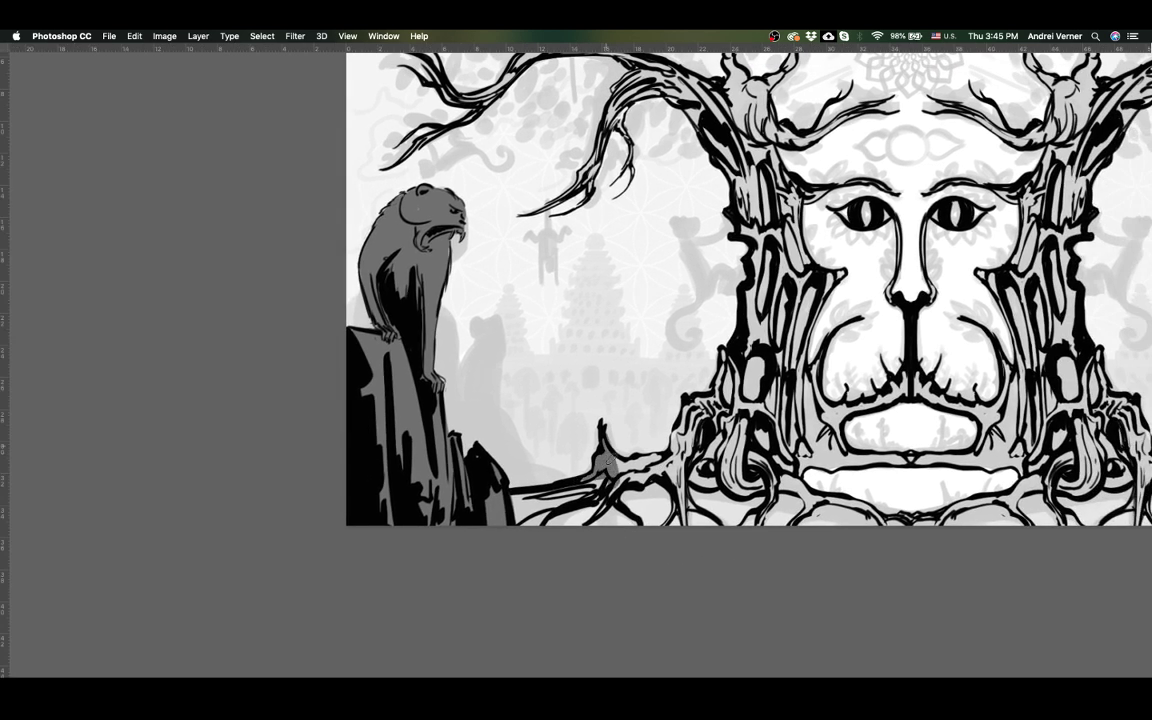
pyautogui.moveTo(620, 464); pyautogui.dragTo(656, 458)
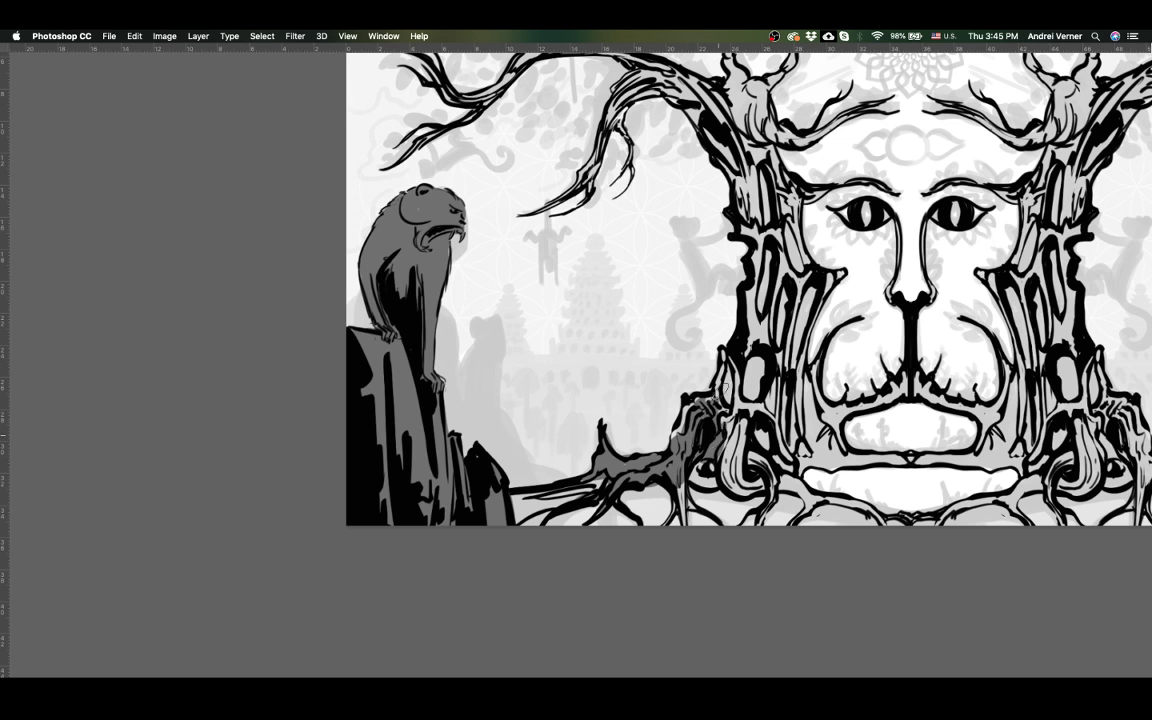
pyautogui.moveTo(732, 380); pyautogui.dragTo(732, 480)
pyautogui.moveTo(755, 335); pyautogui.dragTo(755, 405)
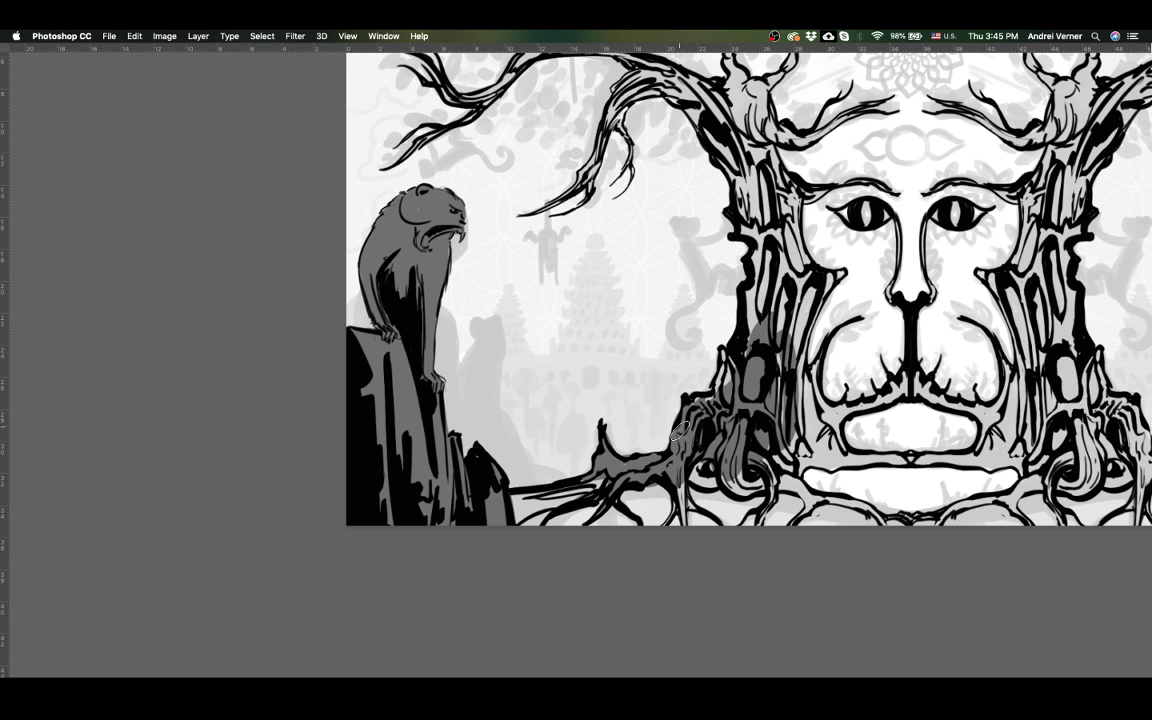
pyautogui.moveTo(679, 430); pyautogui.dragTo(715, 435)
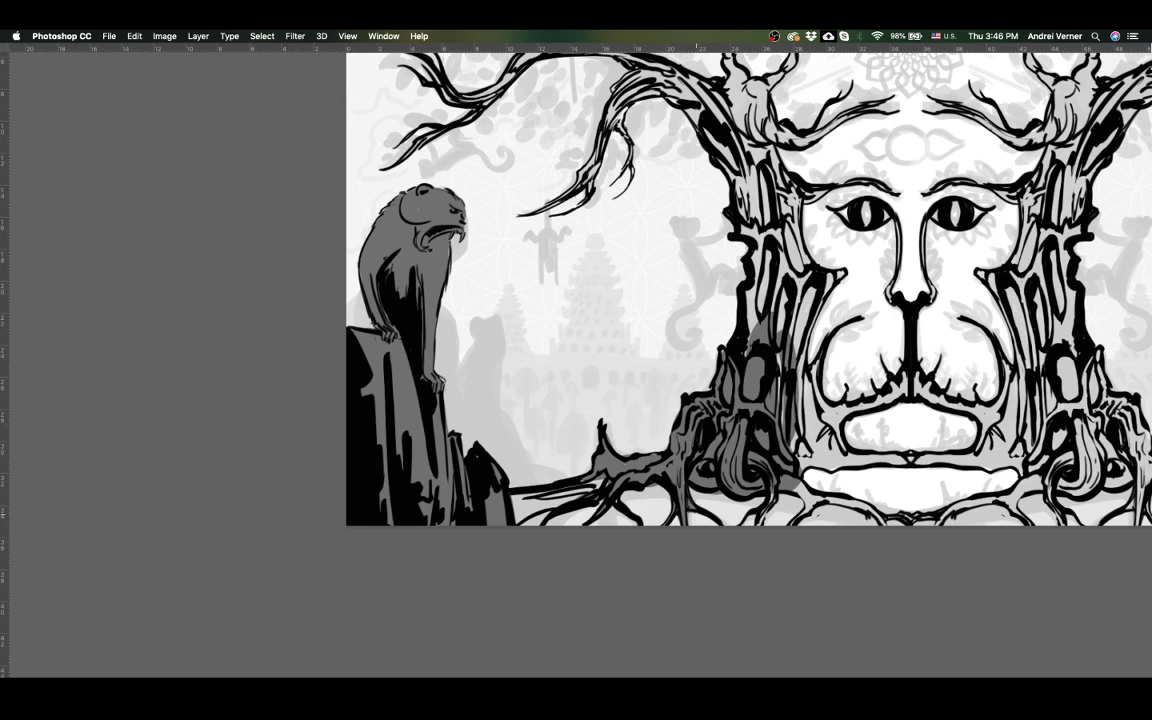
pyautogui.hscroll(5, 836, 392)
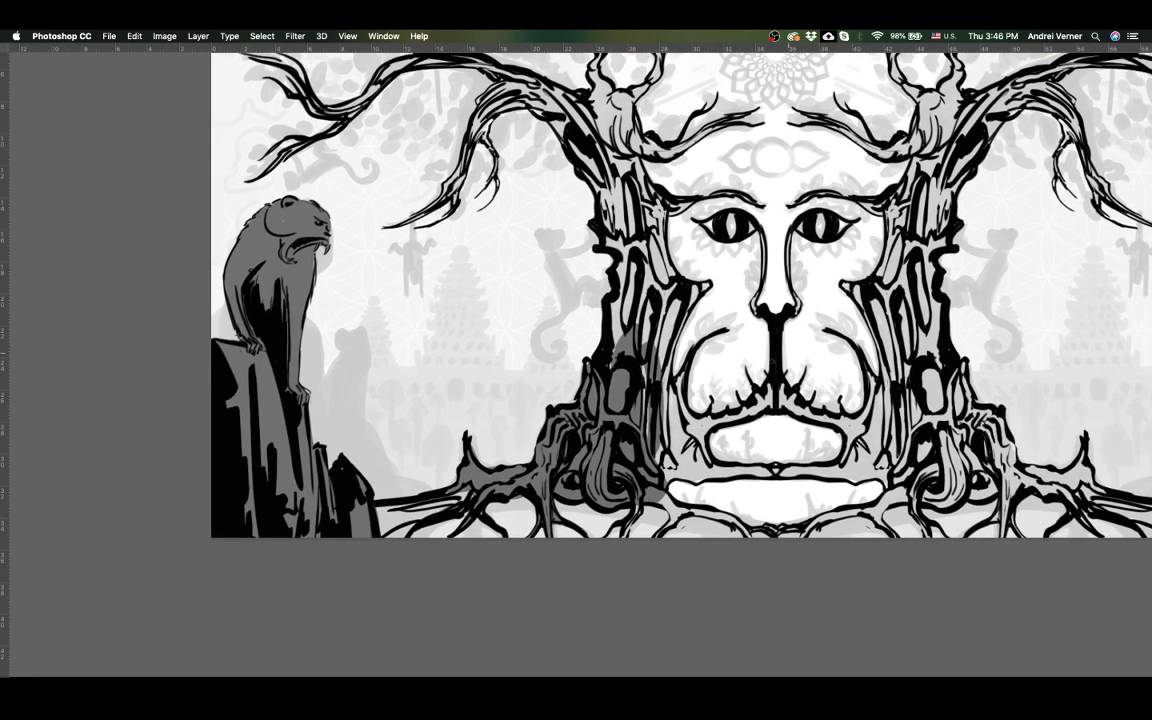
pyautogui.scroll(5, 739, 307)
pyautogui.hscroll(4, 739, 307)
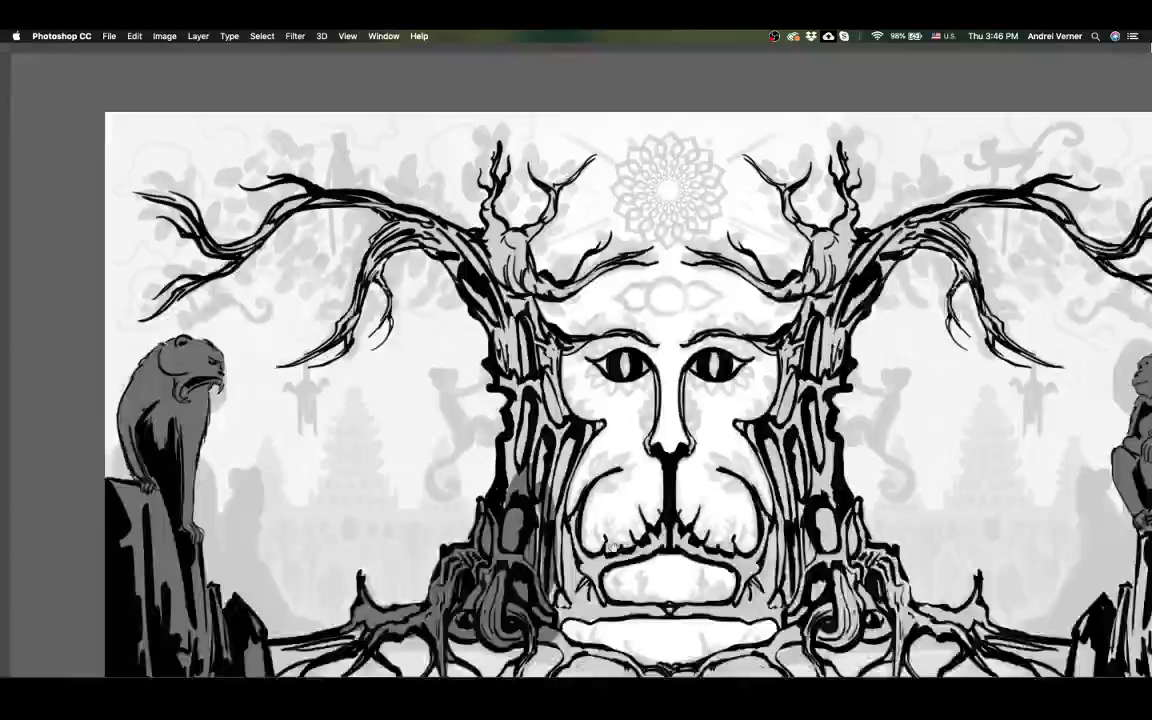
# Step: Paint grey shading on the trunks and near the mouth's left corner, then save
pyautogui.scroll(3, 610, 548)
pyautogui.moveTo(410, 250)
pyautogui.mouseDown()
pyautogui.moveTo(440, 310)
pyautogui.moveTo(435, 402)
pyautogui.mouseUp()
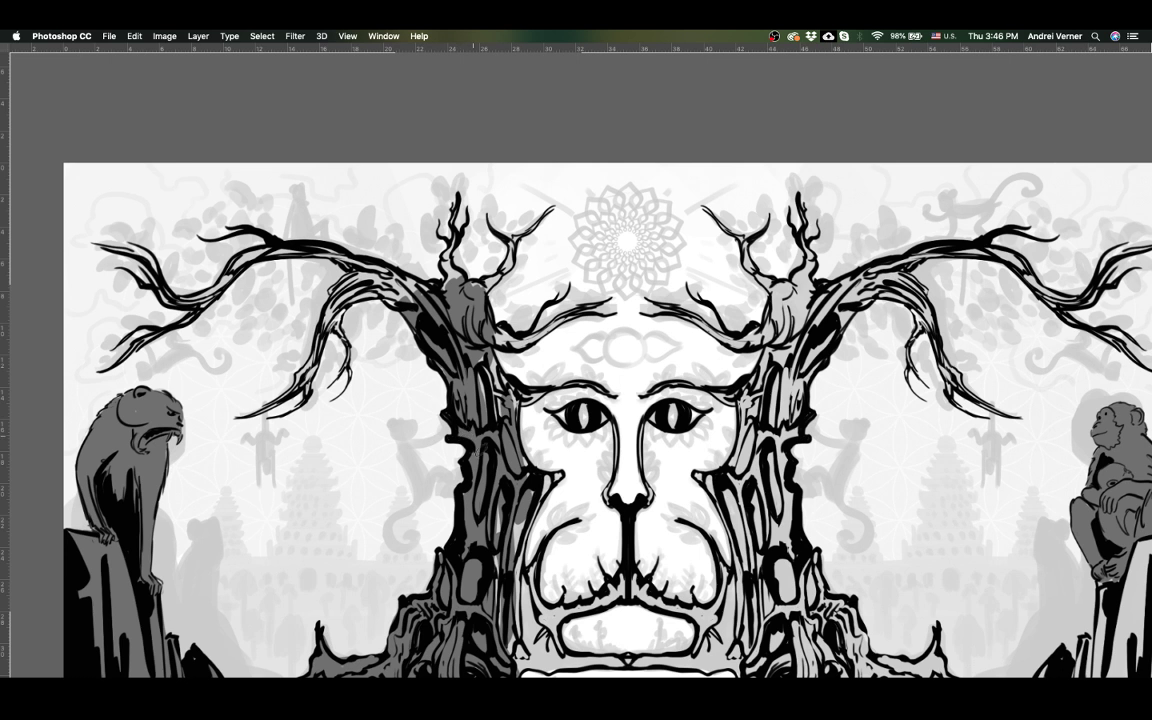
pyautogui.moveTo(401, 308); pyautogui.dragTo(470, 355)
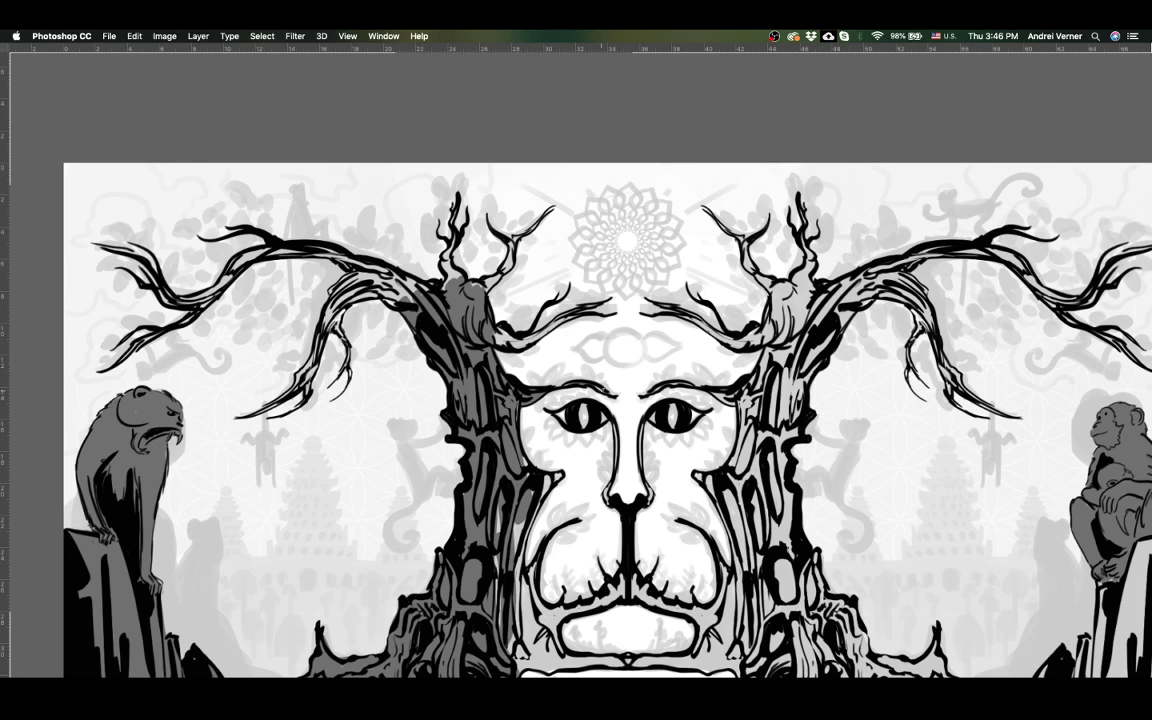
pyautogui.scroll(-2, 600, 400)
pyautogui.moveTo(446, 458)
pyautogui.mouseDown()
pyautogui.moveTo(465, 520)
pyautogui.moveTo(488, 520)
pyautogui.mouseUp()
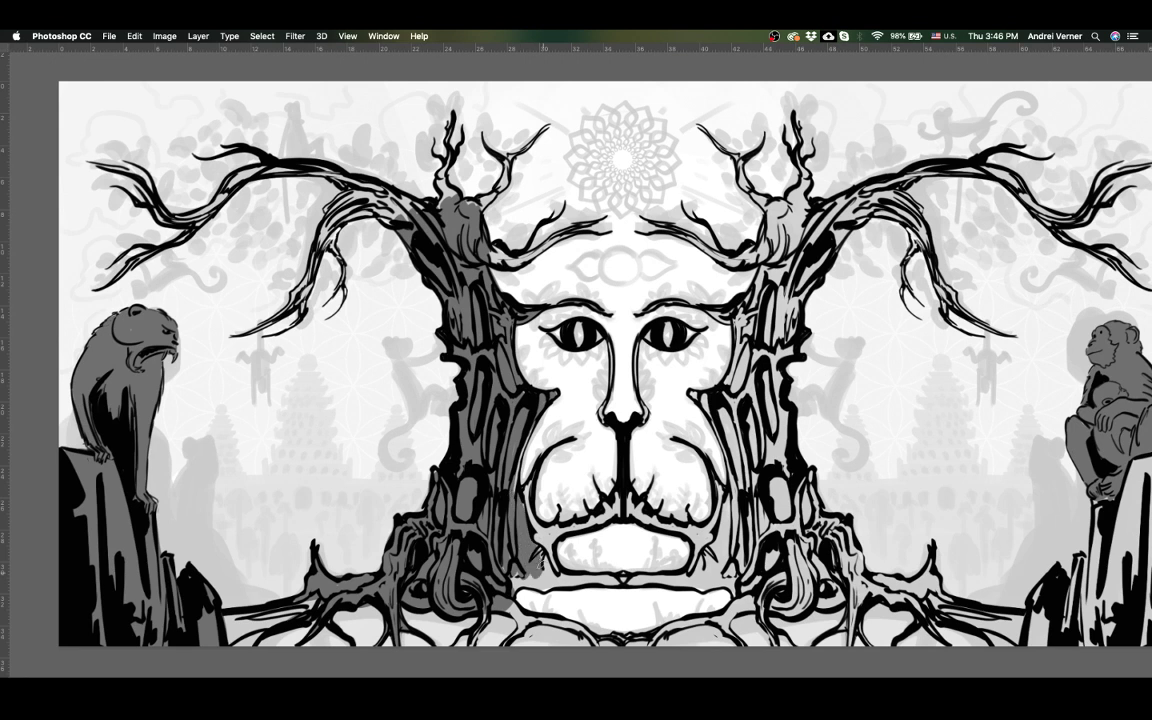
pyautogui.scroll(-3, 600, 350)
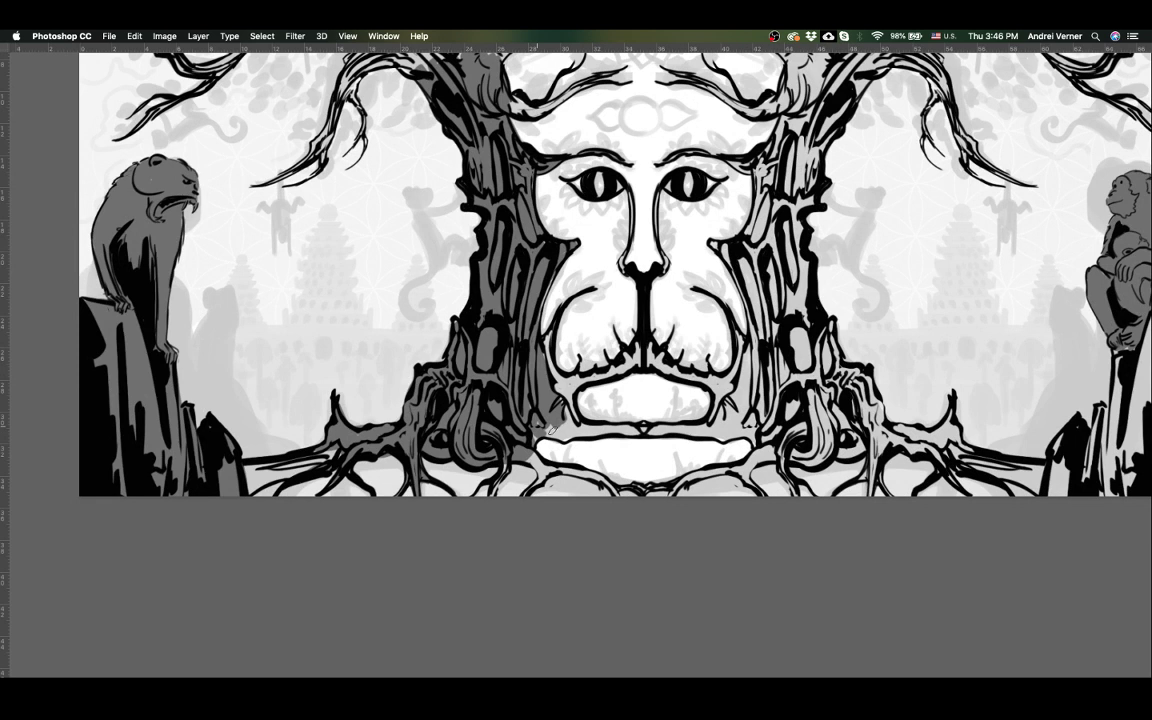
pyautogui.moveTo(490, 385); pyautogui.dragTo(476, 445)
pyautogui.moveTo(528, 415); pyautogui.dragTo(659, 432)
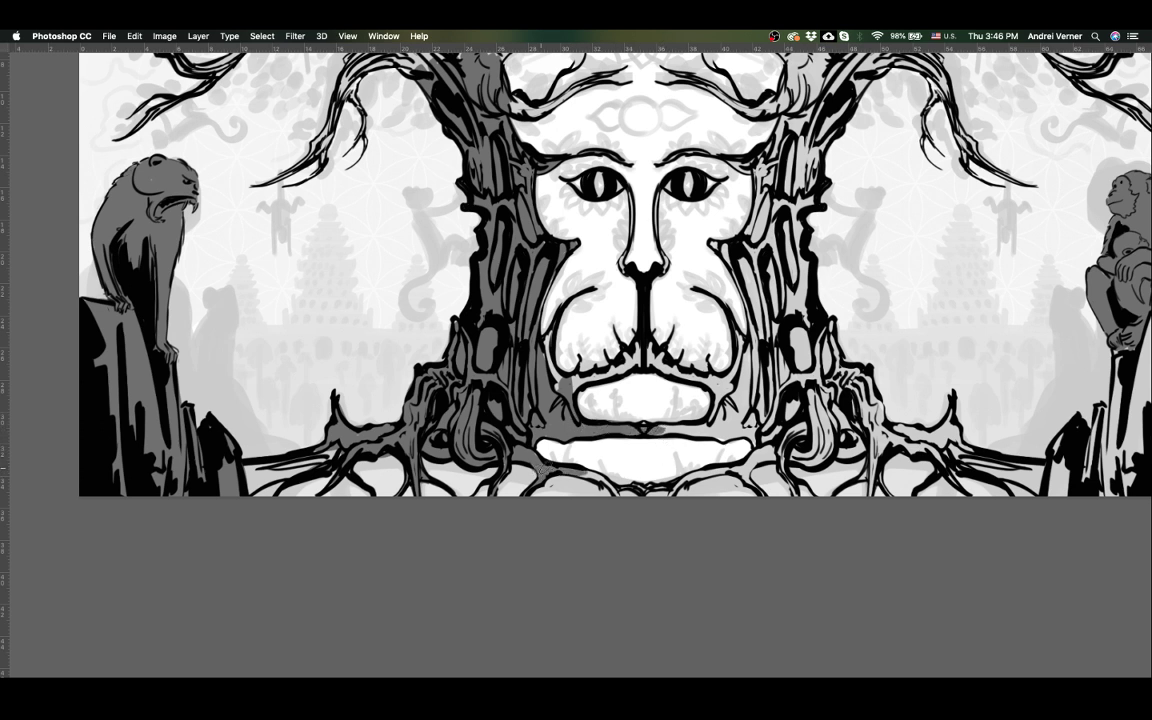
pyautogui.press('super+s')
# Step: Add grey beside the upper lip, undo a stray mark, and darken the face's left outline
pyautogui.scroll(5, 616, 355)
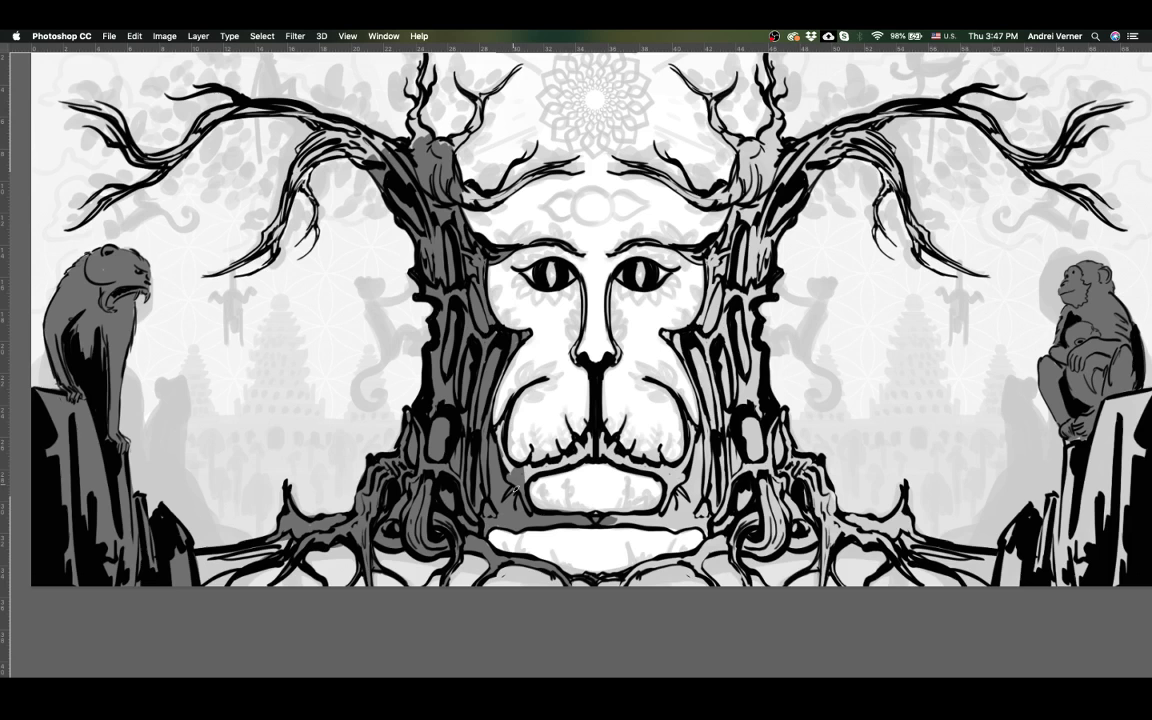
pyautogui.click(514, 488)
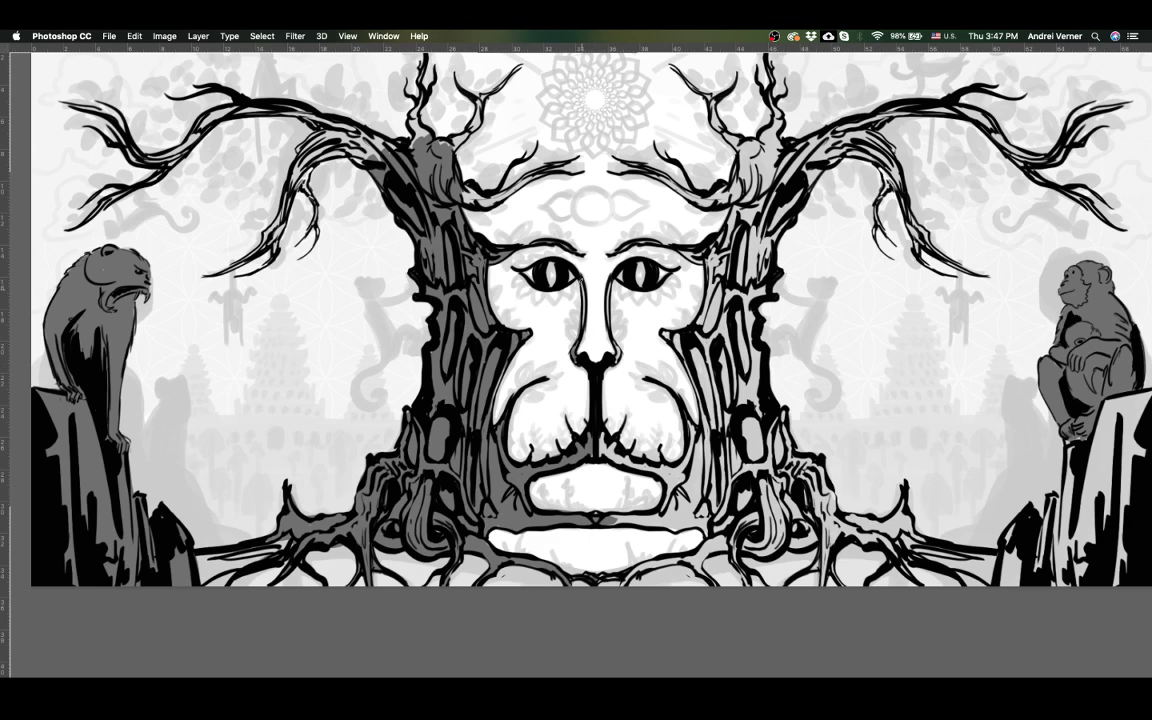
pyautogui.hotkey('ctrl', 'z')
pyautogui.moveTo(526, 298); pyautogui.dragTo(523, 252)
pyautogui.scroll(3, 567, 283)
pyautogui.hscroll(-6, 567, 283)
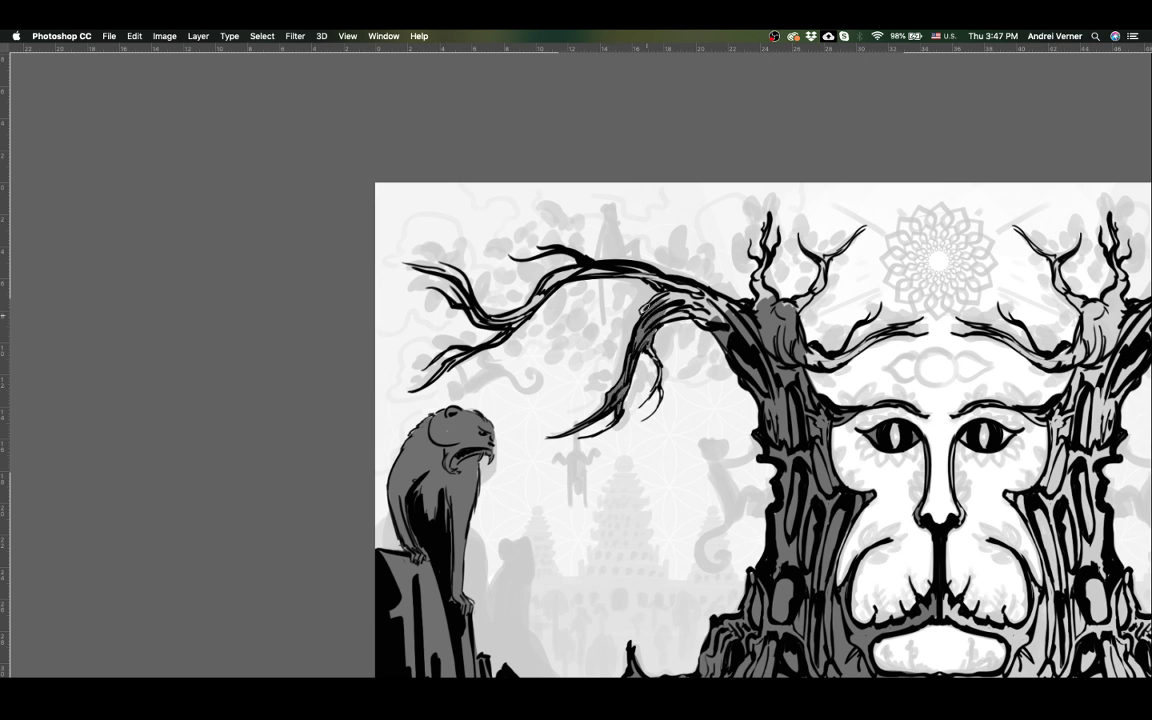
# Step: Darken and thicken the left tree's upper branches, then fit the whole artwork on screen
pyautogui.moveTo(600, 285); pyautogui.dragTo(713, 316)
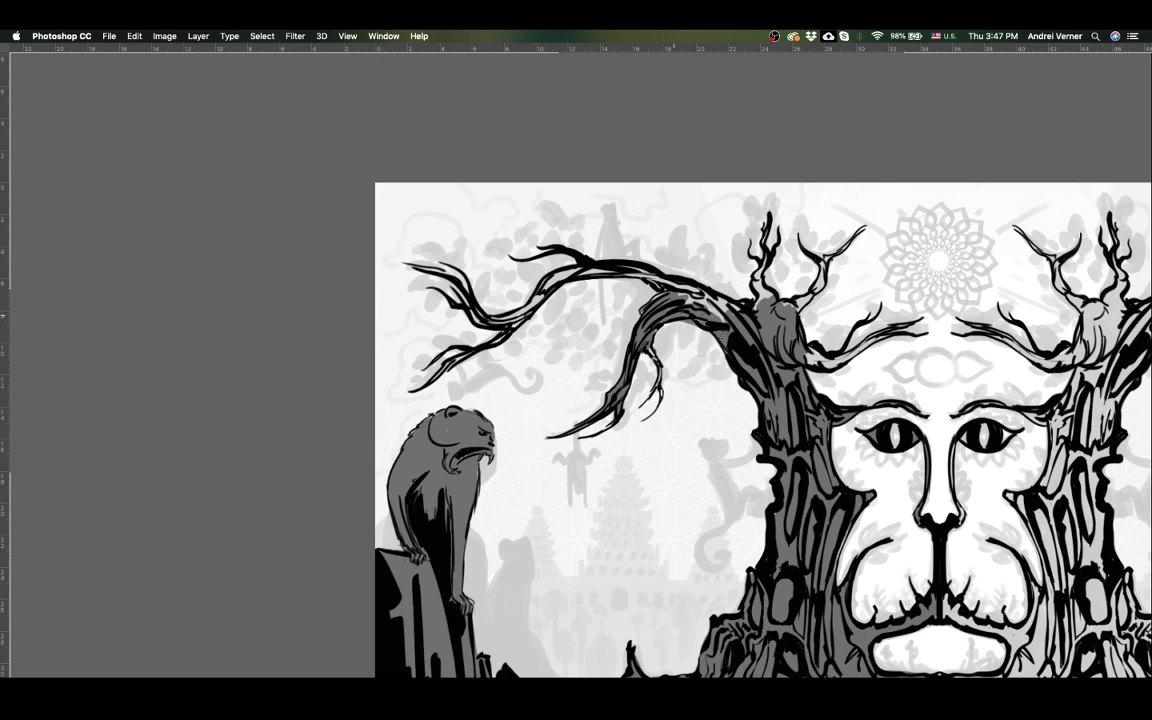
pyautogui.press('super+z')
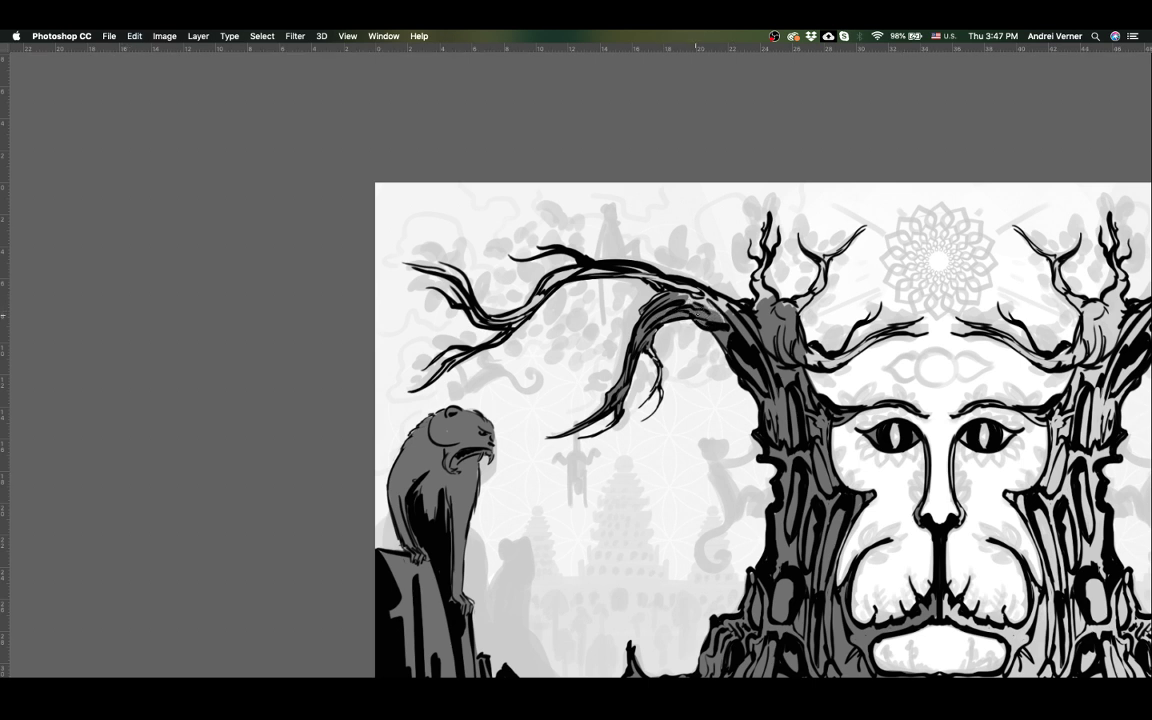
pyautogui.moveTo(697, 315); pyautogui.dragTo(606, 275)
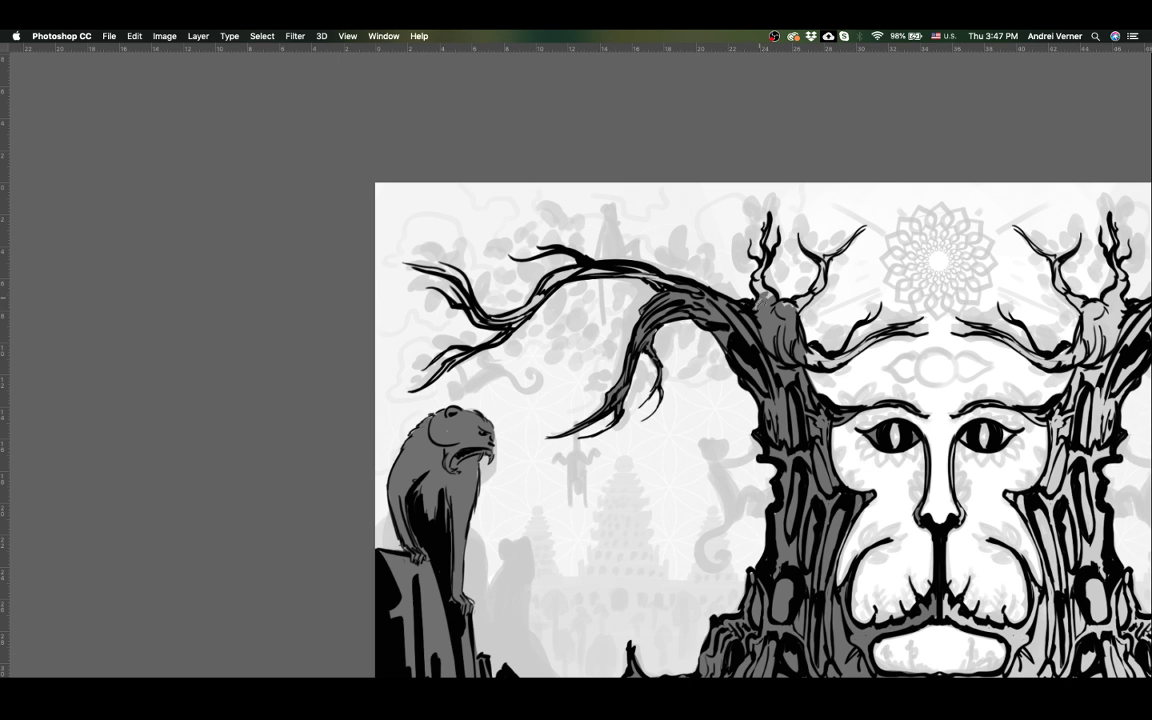
pyautogui.moveTo(770, 297); pyautogui.dragTo(758, 253)
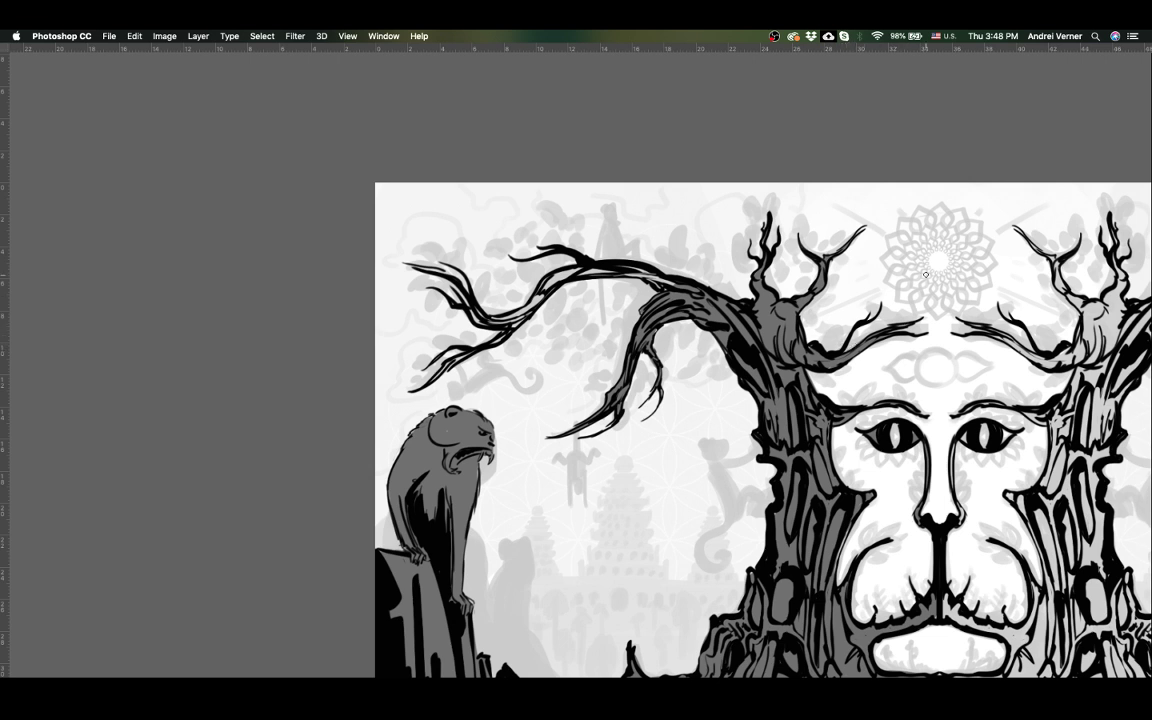
pyautogui.hscroll(-5, 925, 274)
pyautogui.scroll(2, 925, 274)
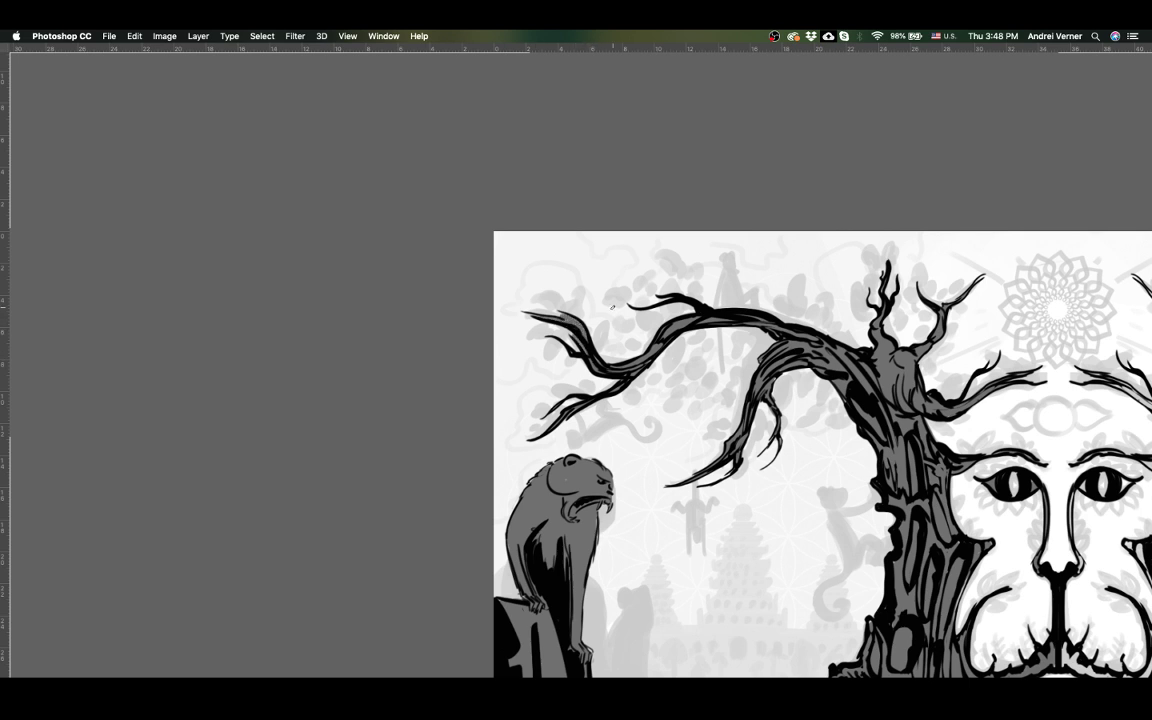
pyautogui.press('super+0')
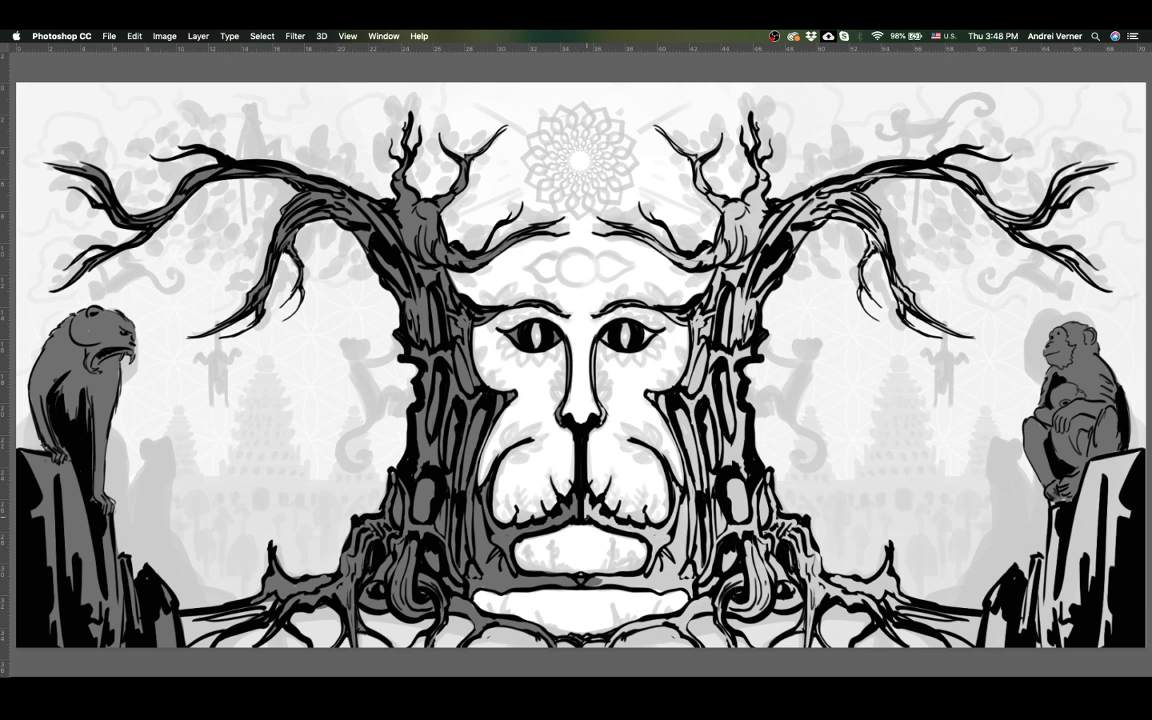
# Step: Copy the left half of the artwork, flip it horizontally, and align it against the centre
pyautogui.press('super+minus')
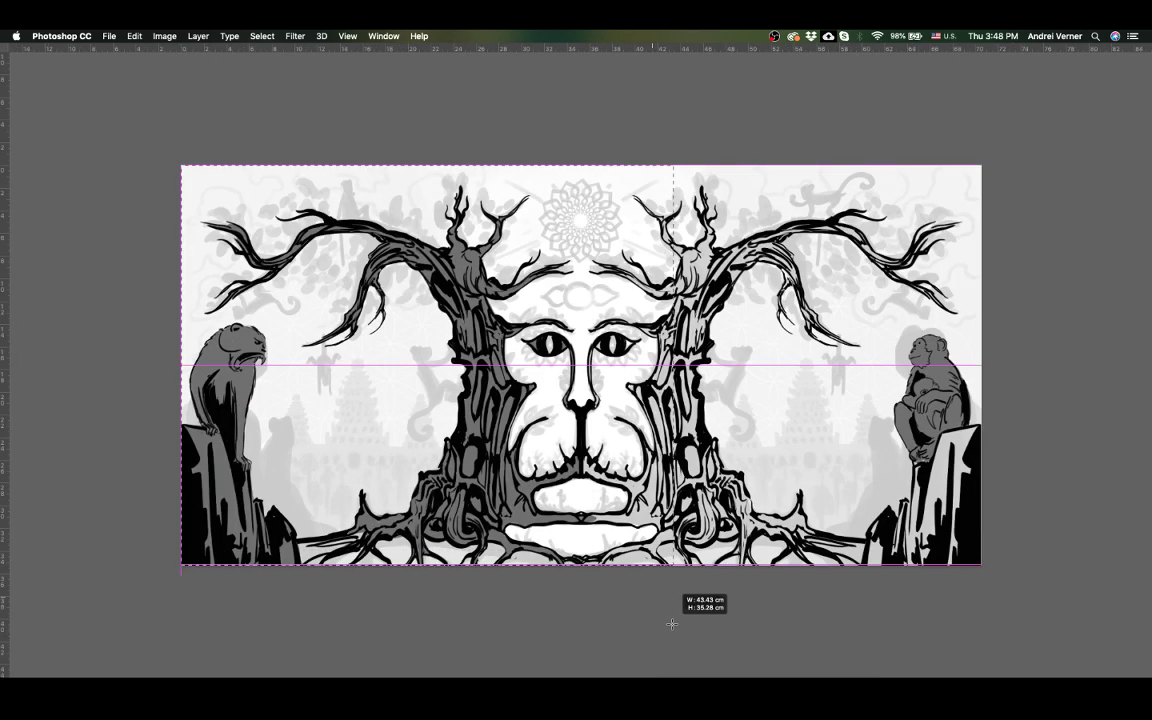
pyautogui.moveTo(170, 152); pyautogui.dragTo(675, 600)
pyautogui.moveTo(452, 437); pyautogui.dragTo(745, 437)
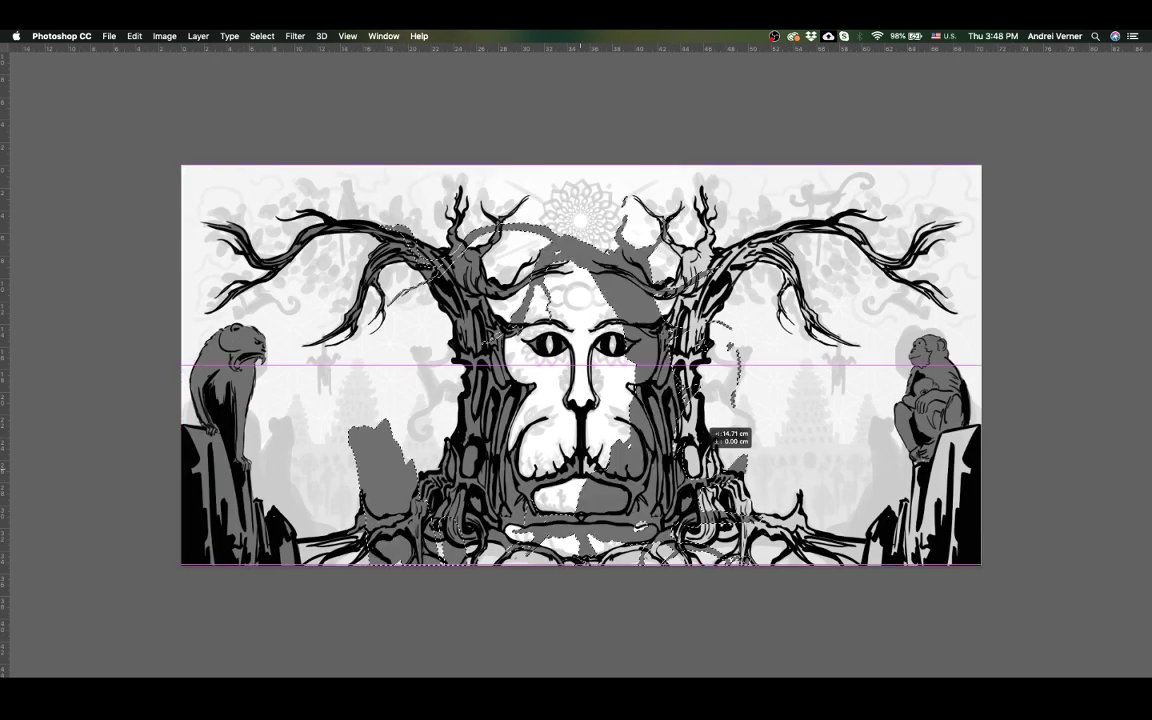
pyautogui.press('super+t')
pyautogui.rightClick(745, 437)
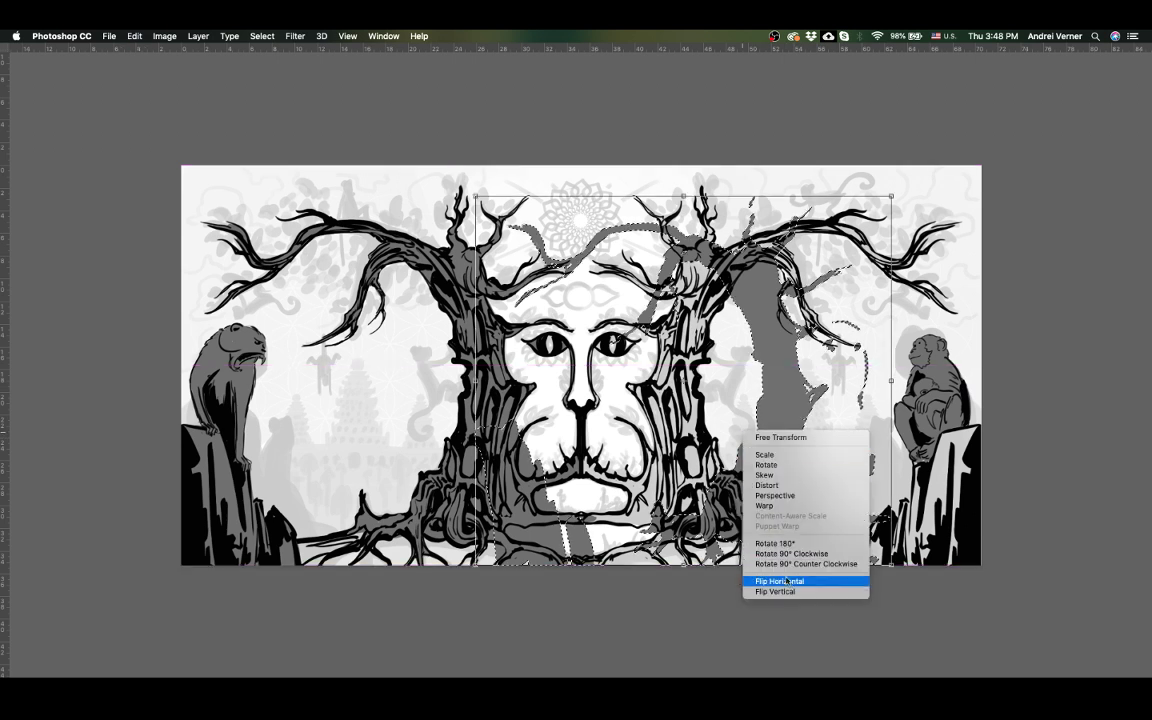
pyautogui.click(779, 581)
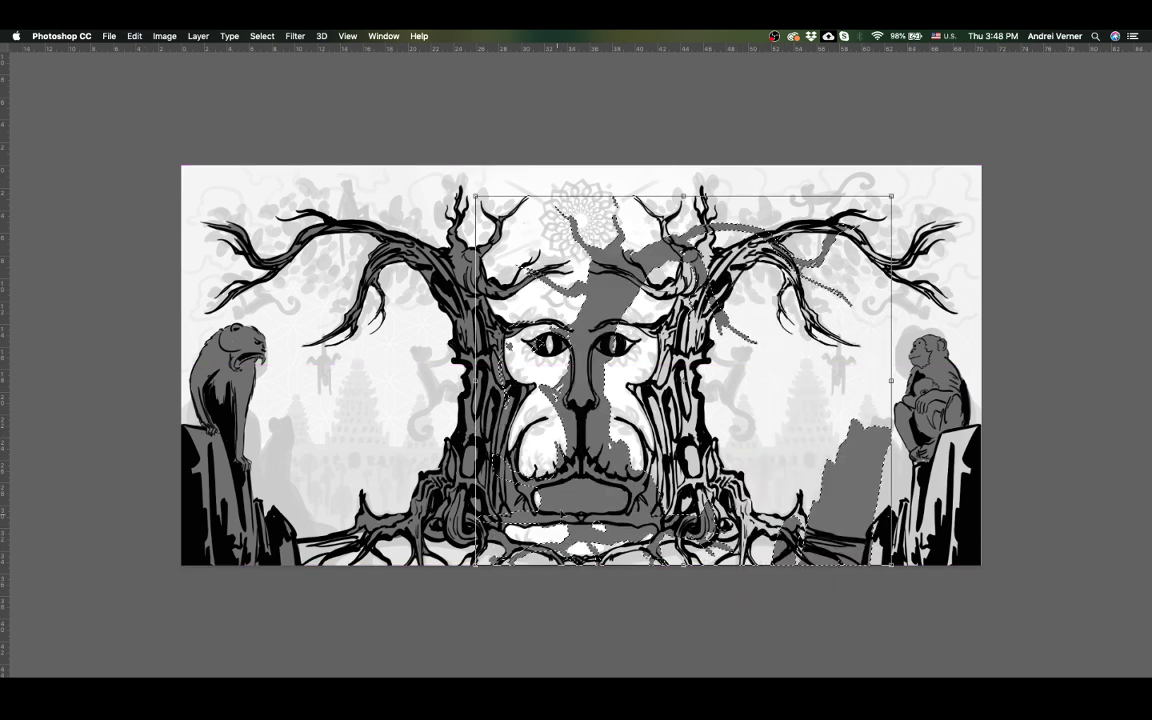
pyautogui.moveTo(575, 460)
pyautogui.mouseDown()
pyautogui.moveTo(665, 460)
pyautogui.moveTo(662, 470)
pyautogui.mouseUp()
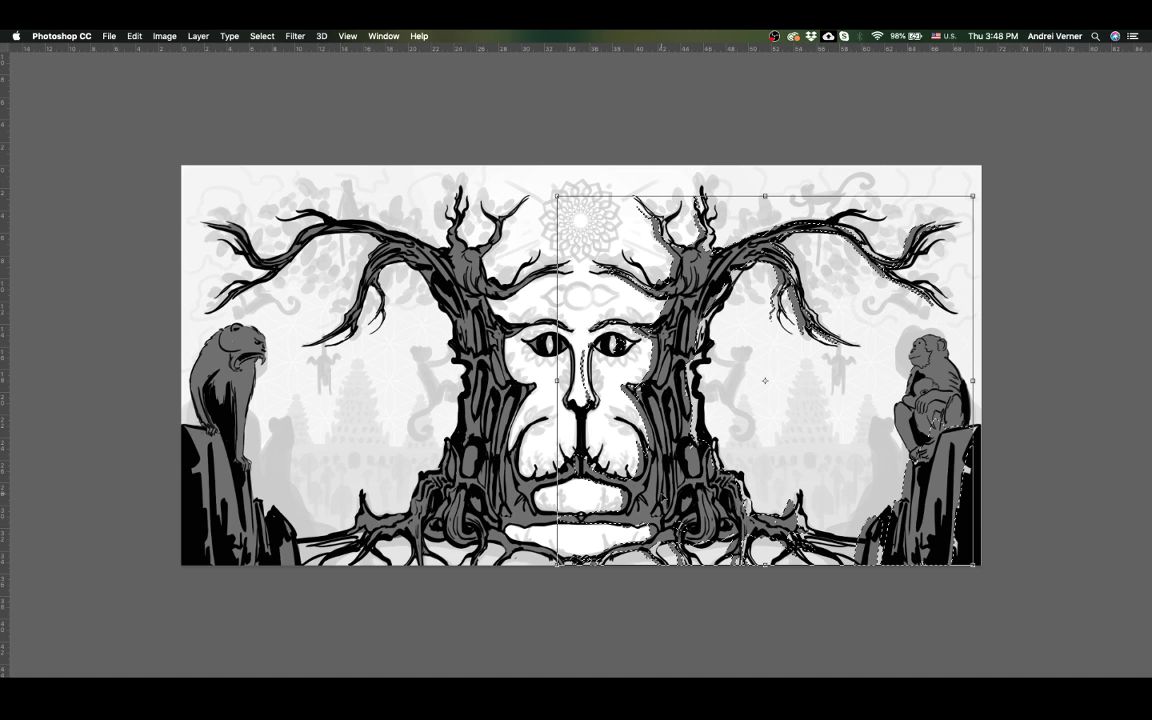
pyautogui.press('Return')
pyautogui.hotkey('ctrl', 'd')
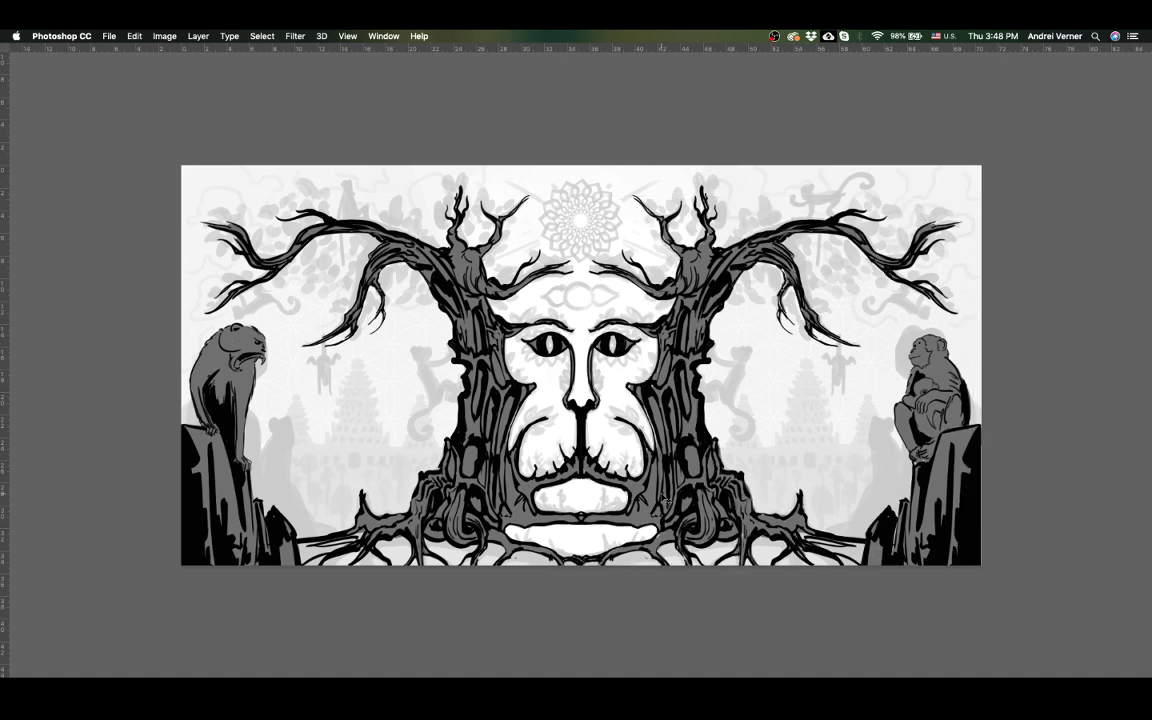
# Step: Fit the tree-face artwork on screen, then switch away to fetch the two-macaque reference photo
pyautogui.press('super+0')
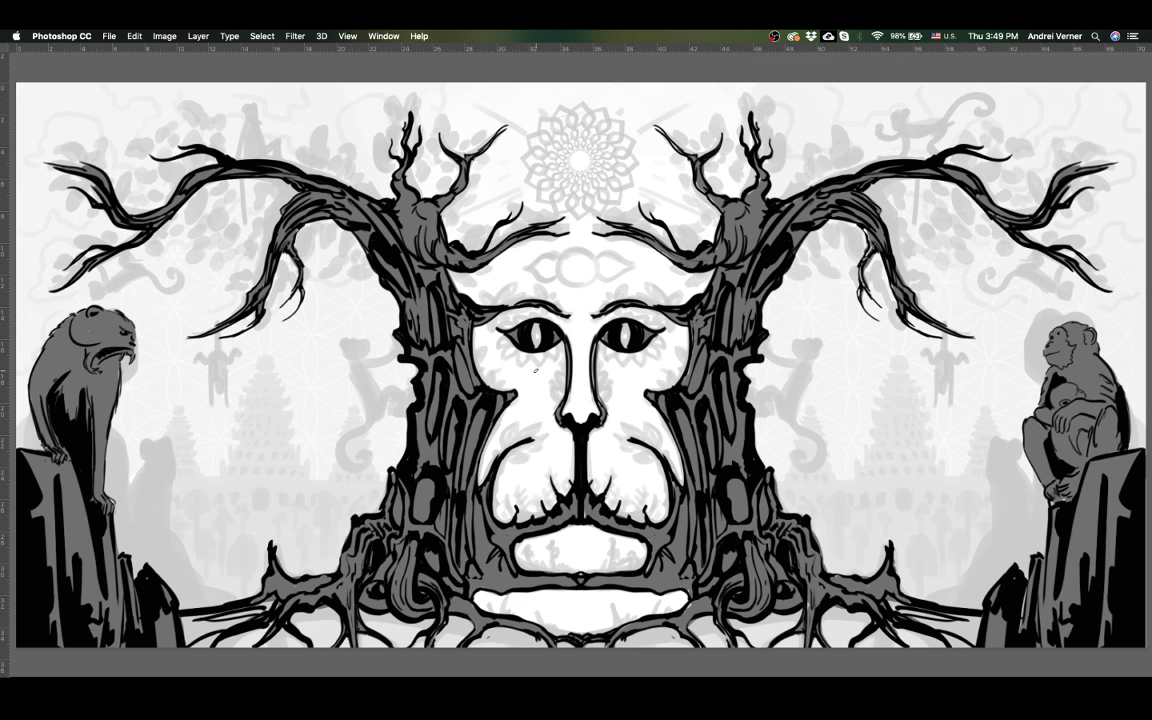
pyautogui.press('super+Tab')
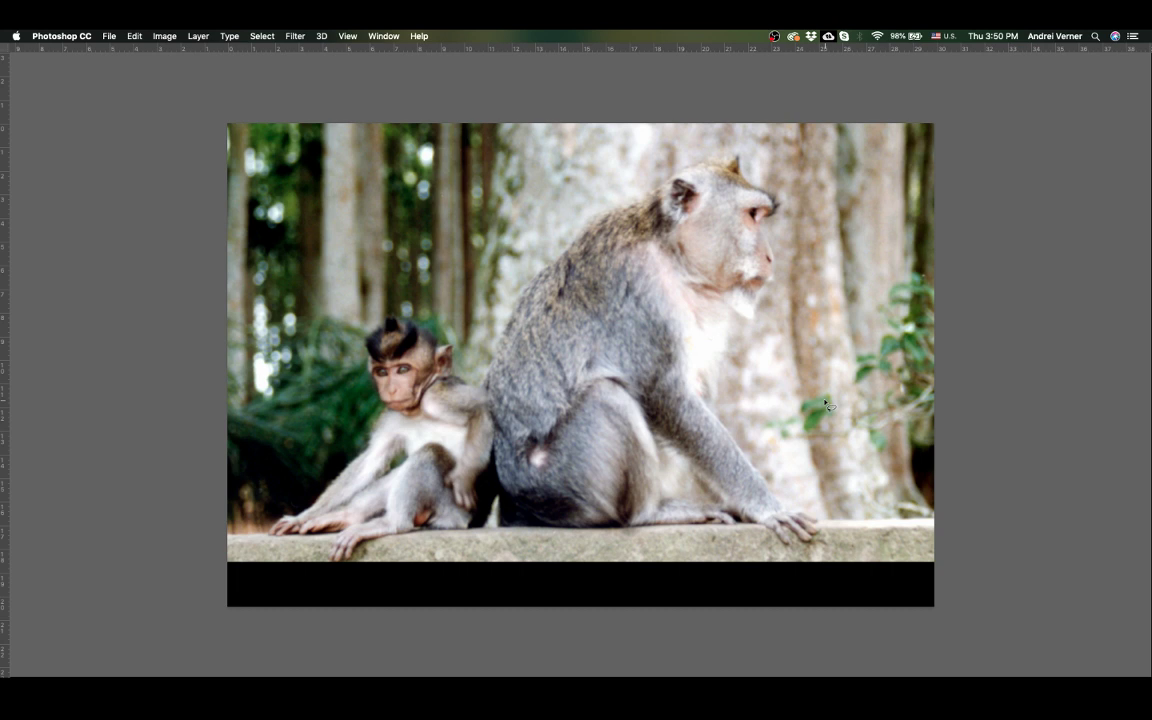
# Step: Paste the whole macaque photo into the artwork, shrink it and move it to the upper left
pyautogui.hotkey('ctrl', 'a')
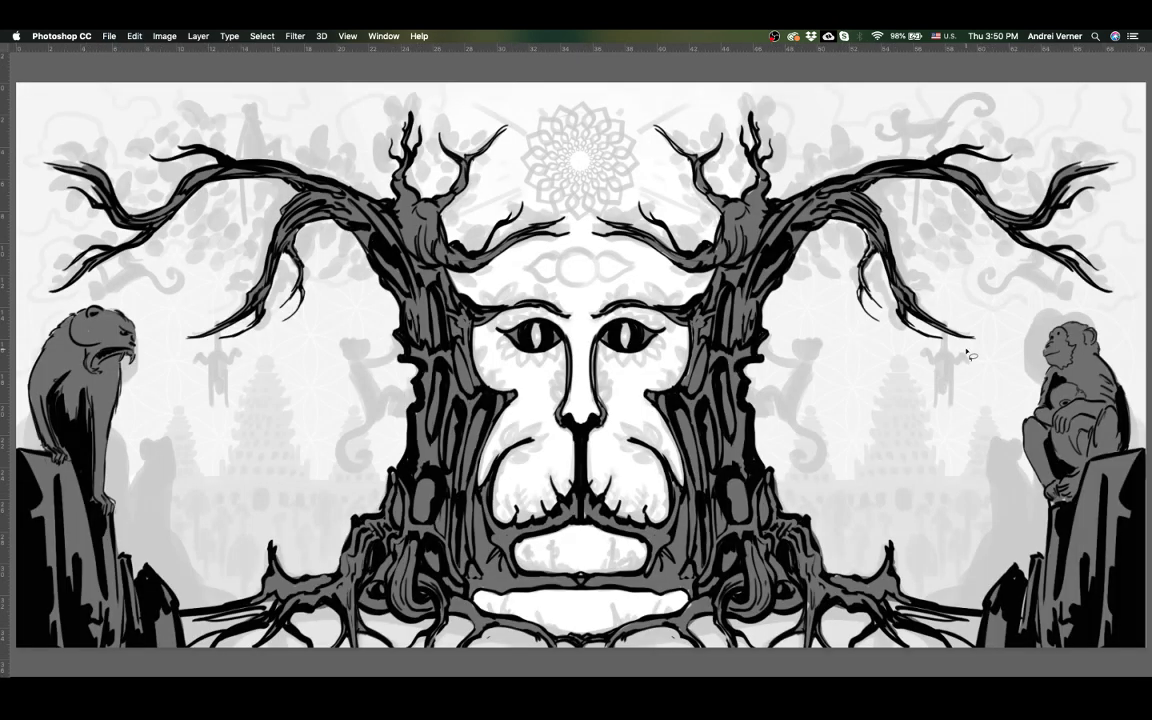
pyautogui.hotkey('ctrl', 'v')
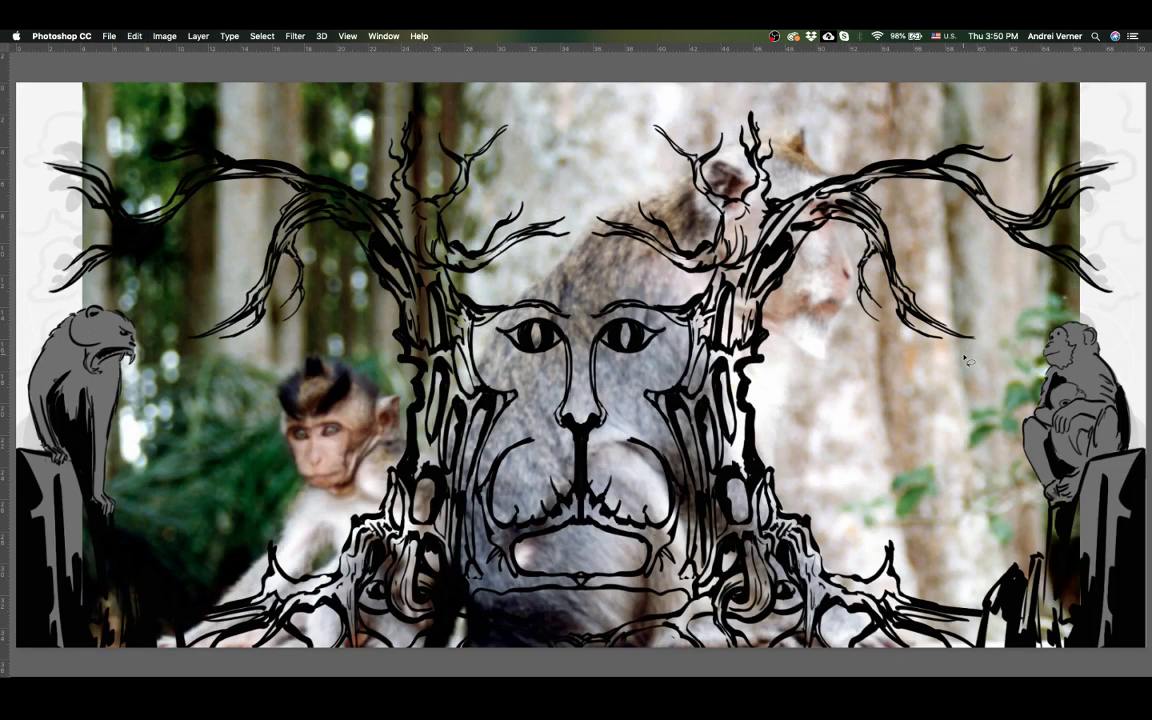
pyautogui.hotkey('ctrl', '-')
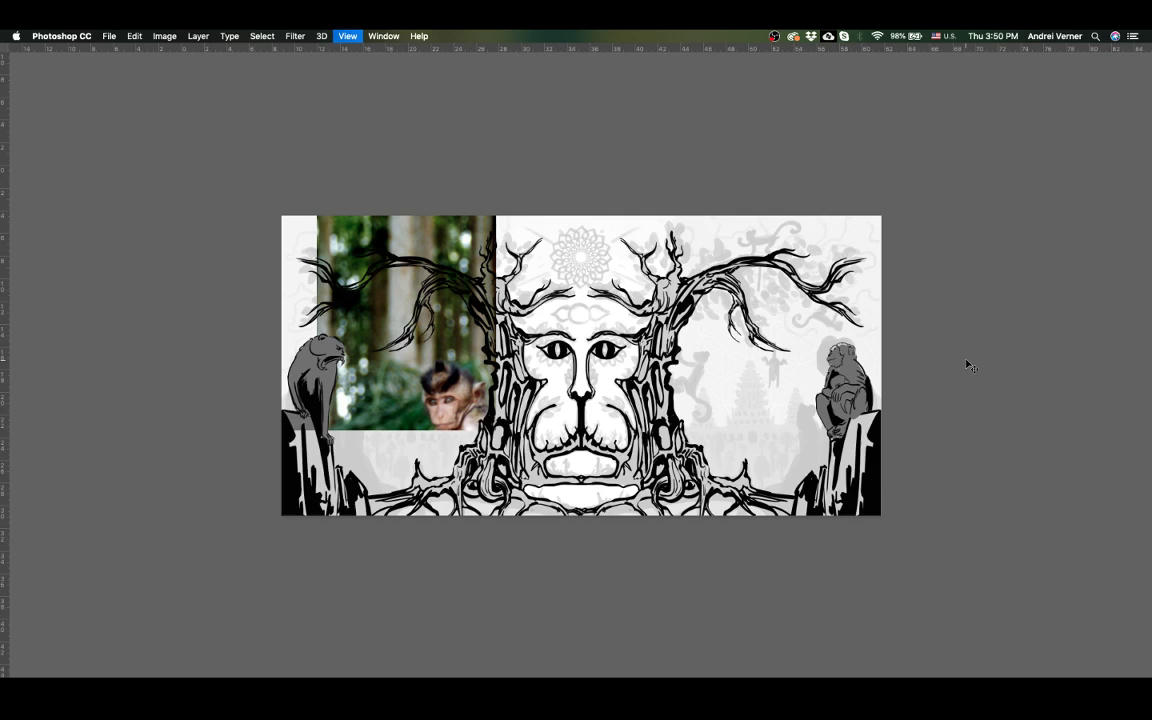
pyautogui.moveTo(968, 366); pyautogui.dragTo(620, 420)
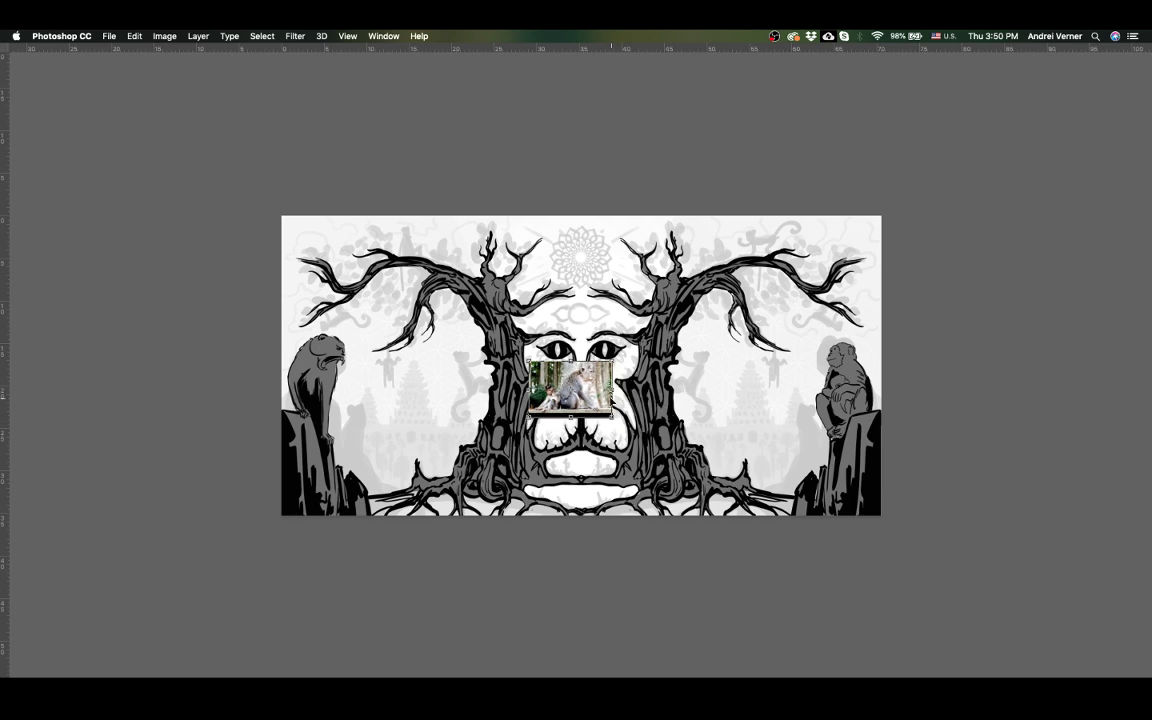
pyautogui.moveTo(608, 401)
pyautogui.mouseDown()
pyautogui.moveTo(474, 271)
pyautogui.moveTo(486, 263)
pyautogui.mouseUp()
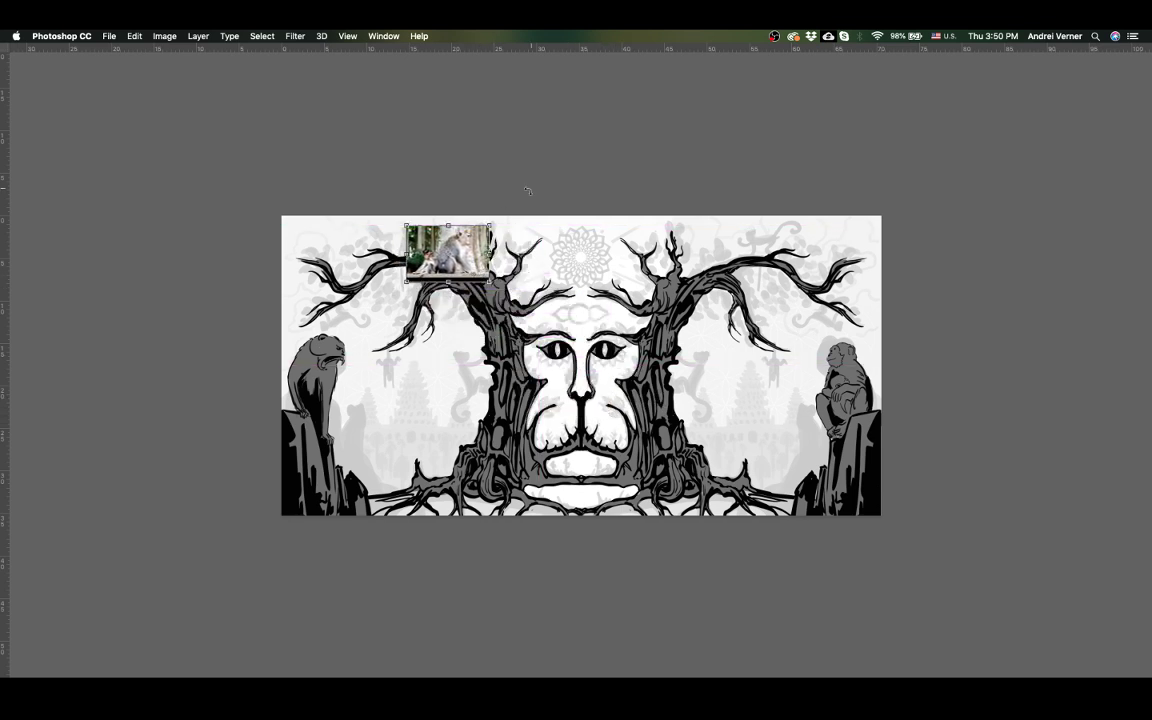
# Step: Shrink the macaque photo further and position it over the left tree's upper branch
pyautogui.press('super+equal')
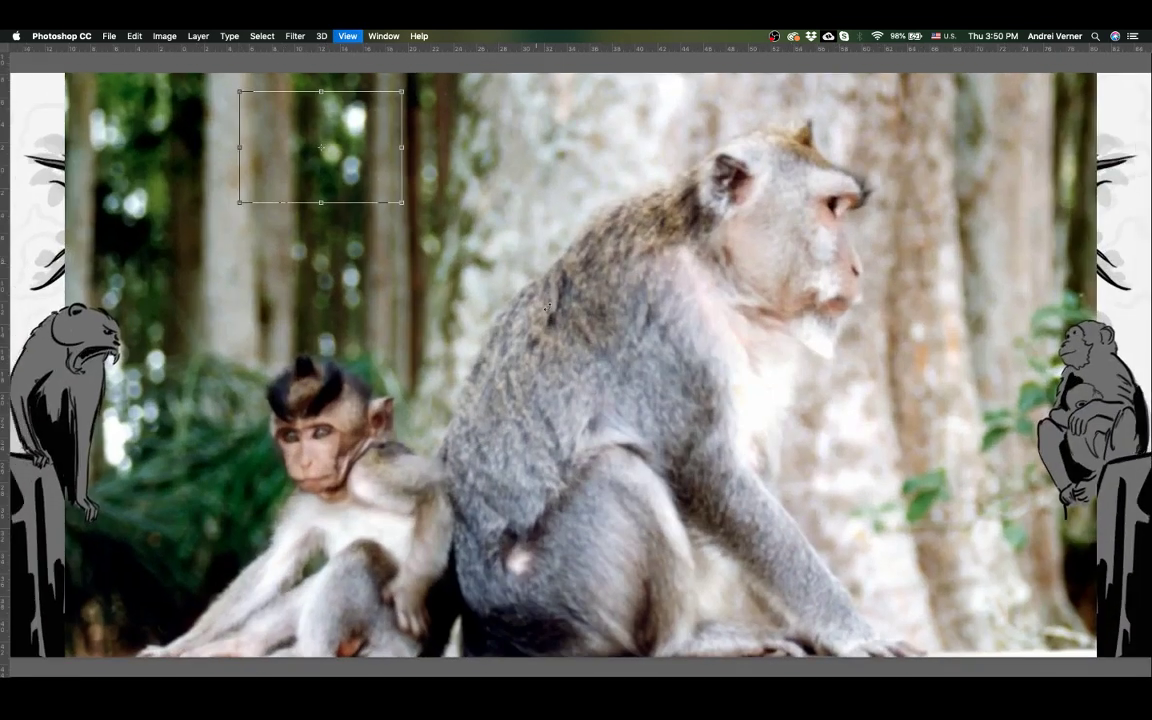
pyautogui.scroll(5, 507, 398)
pyautogui.hscroll(-2, 507, 398)
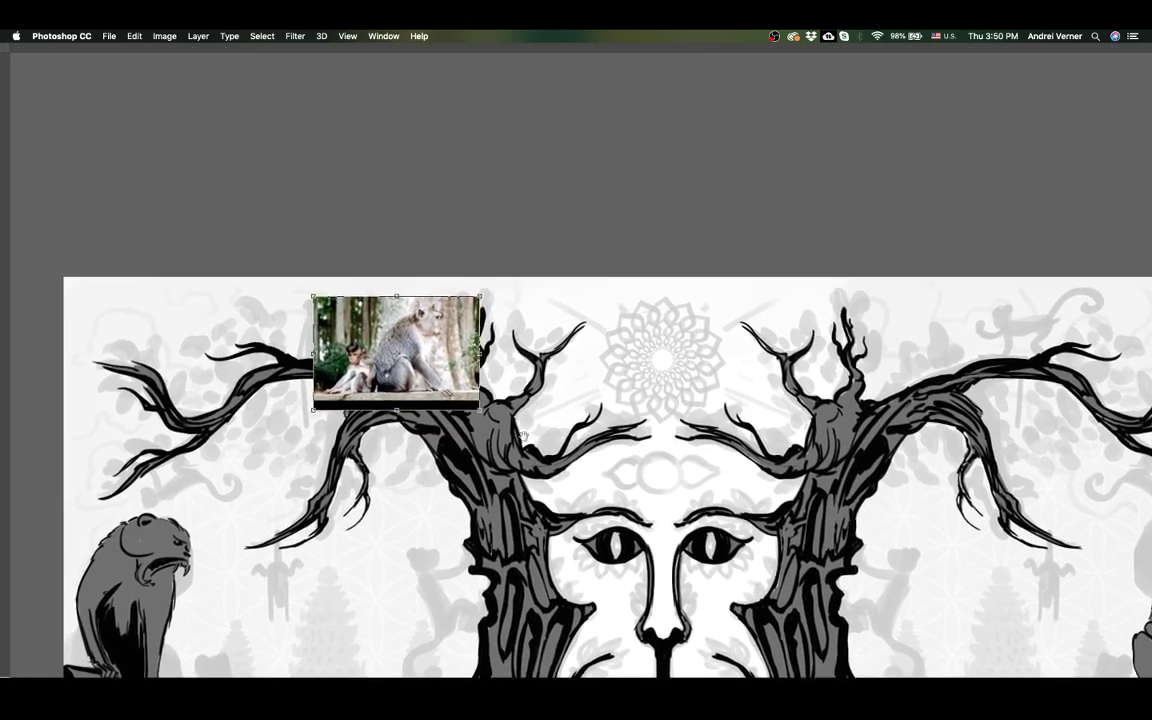
pyautogui.moveTo(476, 394); pyautogui.dragTo(443, 380)
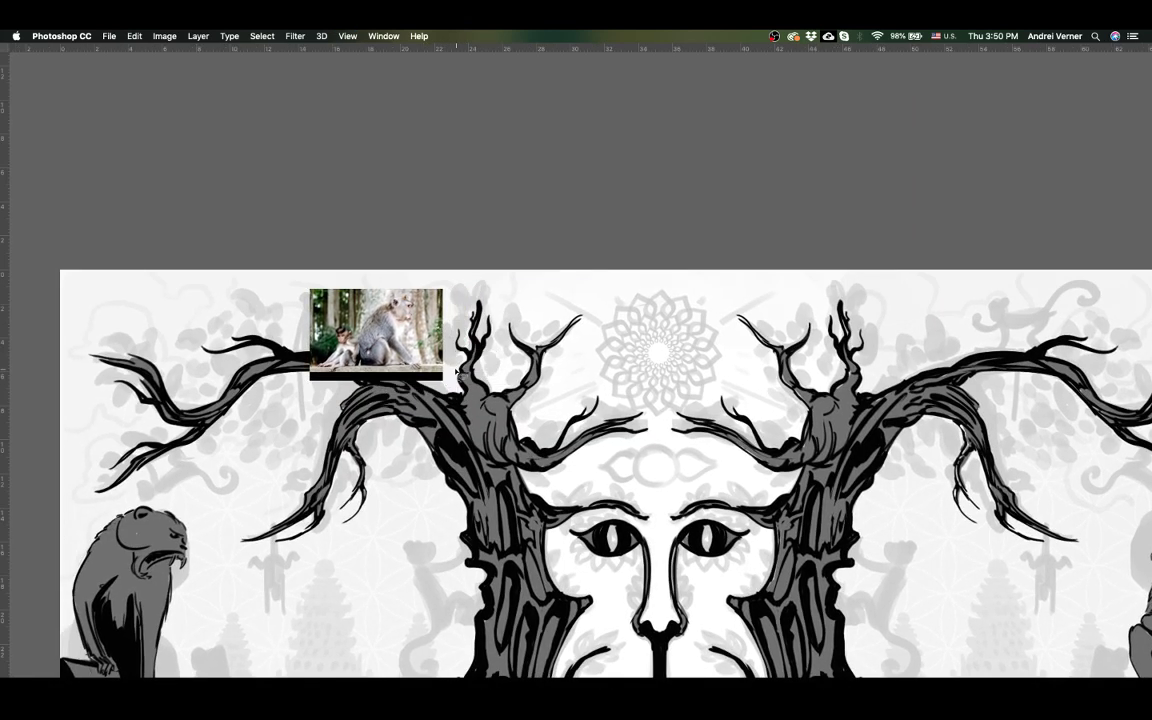
pyautogui.press('Return')
pyautogui.moveTo(440, 333)
pyautogui.mouseDown()
pyautogui.moveTo(381, 380)
pyautogui.moveTo(468, 326)
pyautogui.mouseUp()
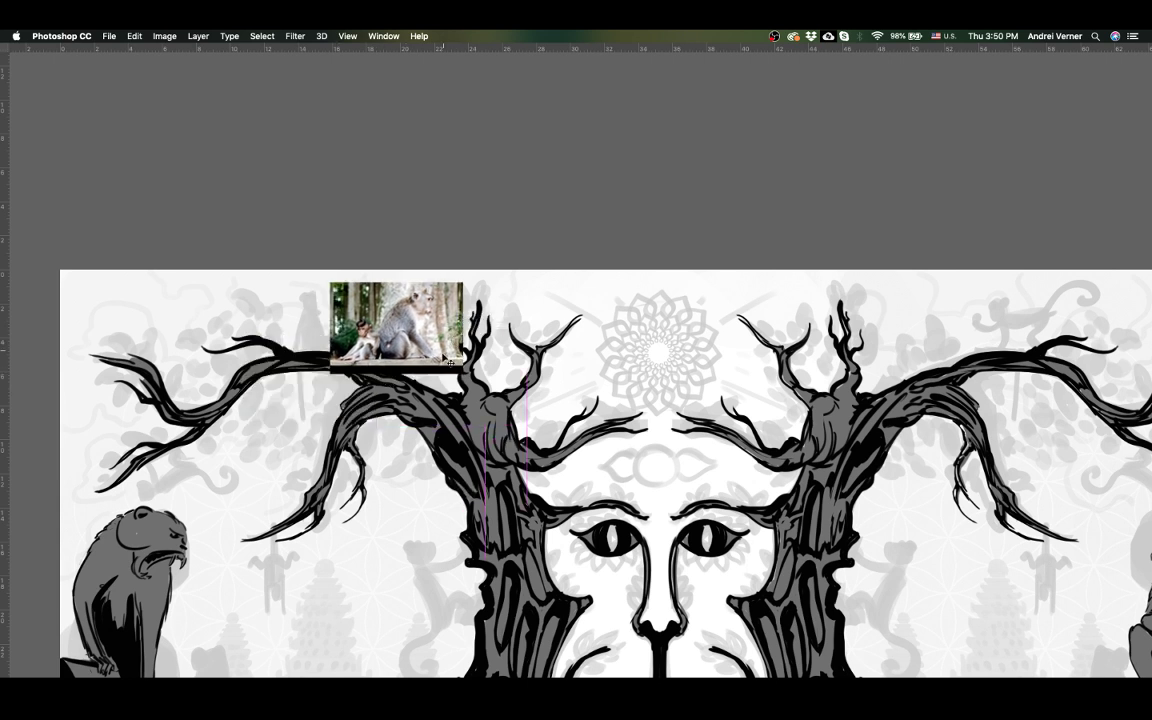
pyautogui.press('super+t')
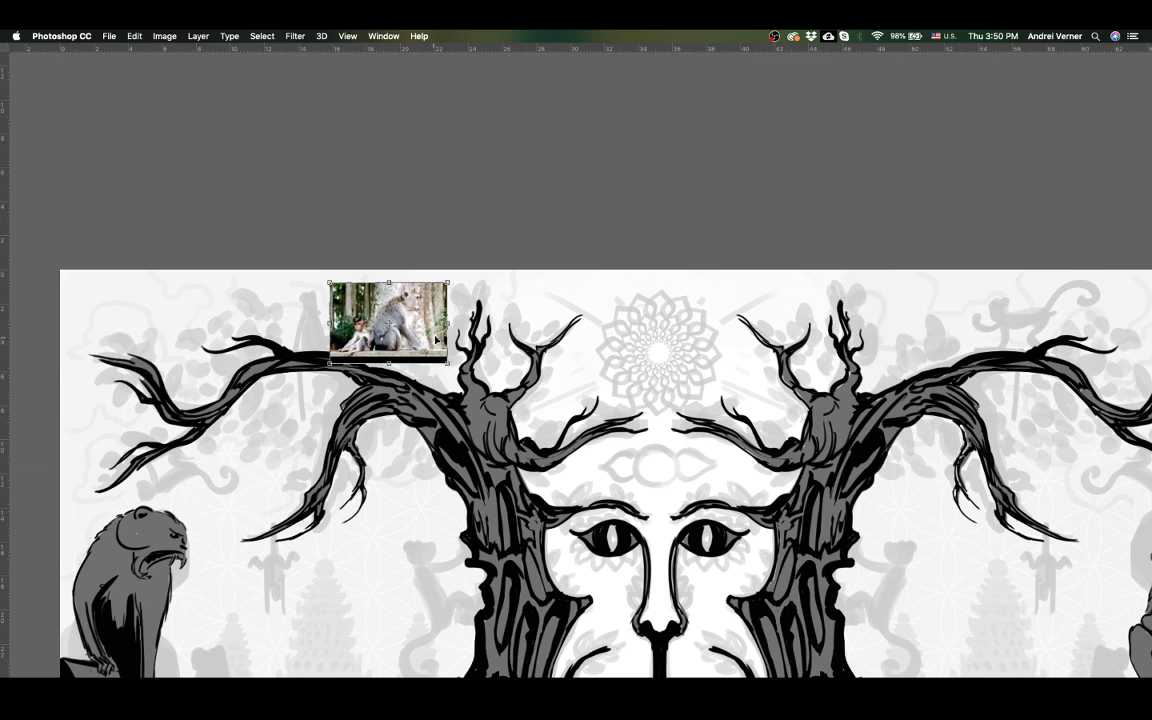
pyautogui.moveTo(413, 319); pyautogui.dragTo(348, 325)
# Step: Warp the macaque photo's lower edge to follow the left branch's curve, then zoom in on the left tree
pyautogui.rightClick(348, 325)
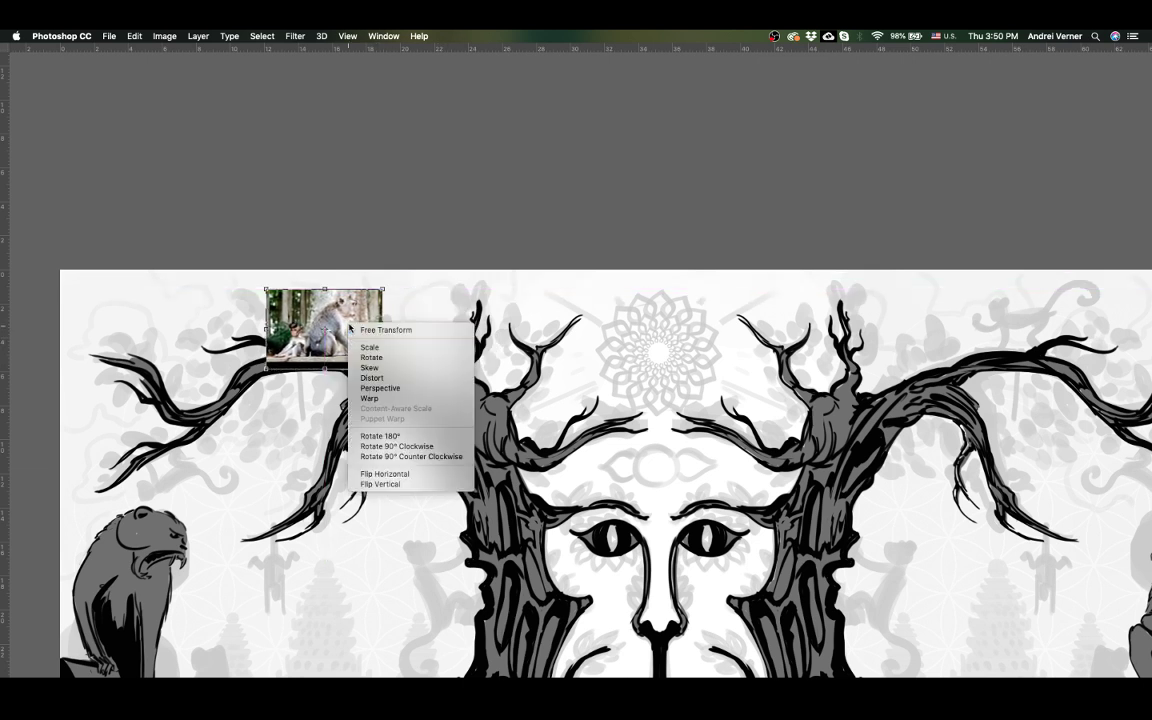
pyautogui.click(345, 360)
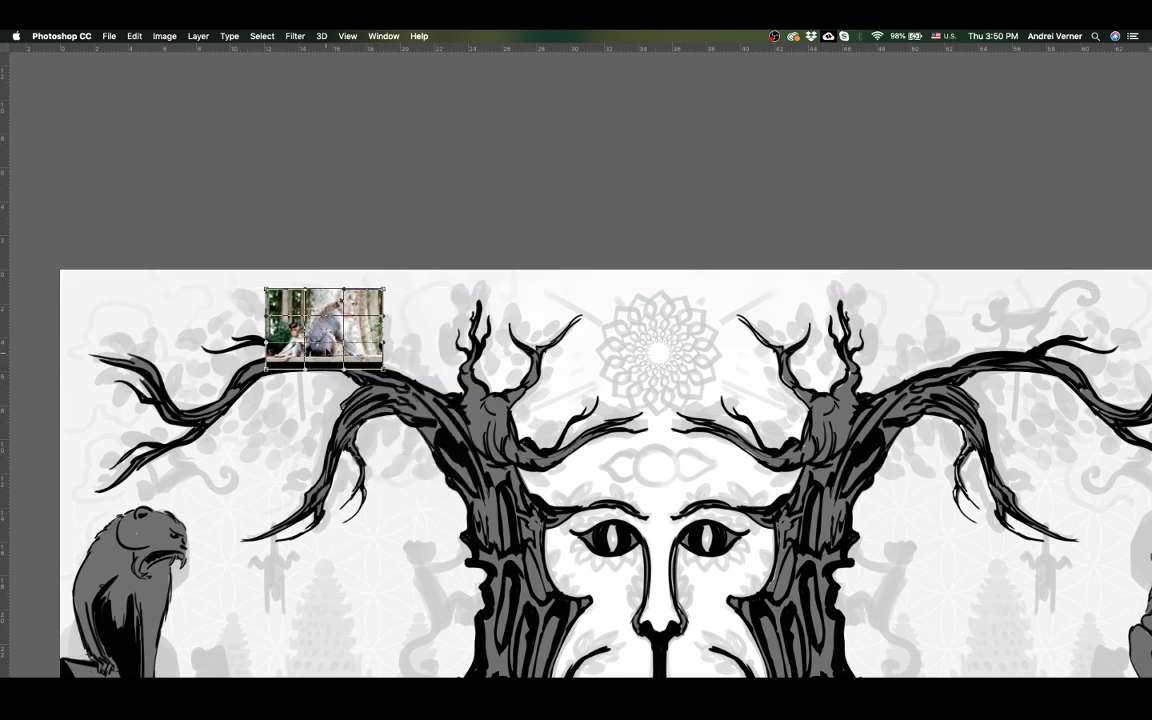
pyautogui.moveTo(327, 358)
pyautogui.mouseDown()
pyautogui.moveTo(322, 332)
pyautogui.moveTo(353, 362)
pyautogui.mouseUp()
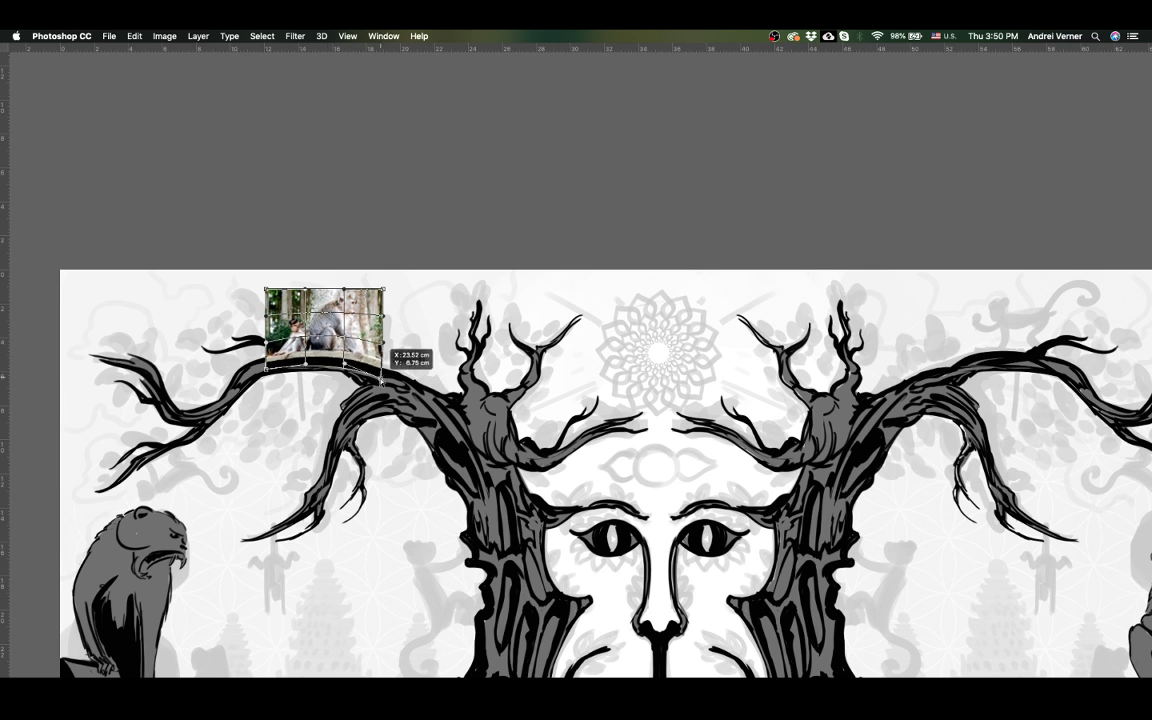
pyautogui.moveTo(266, 368); pyautogui.dragTo(270, 373)
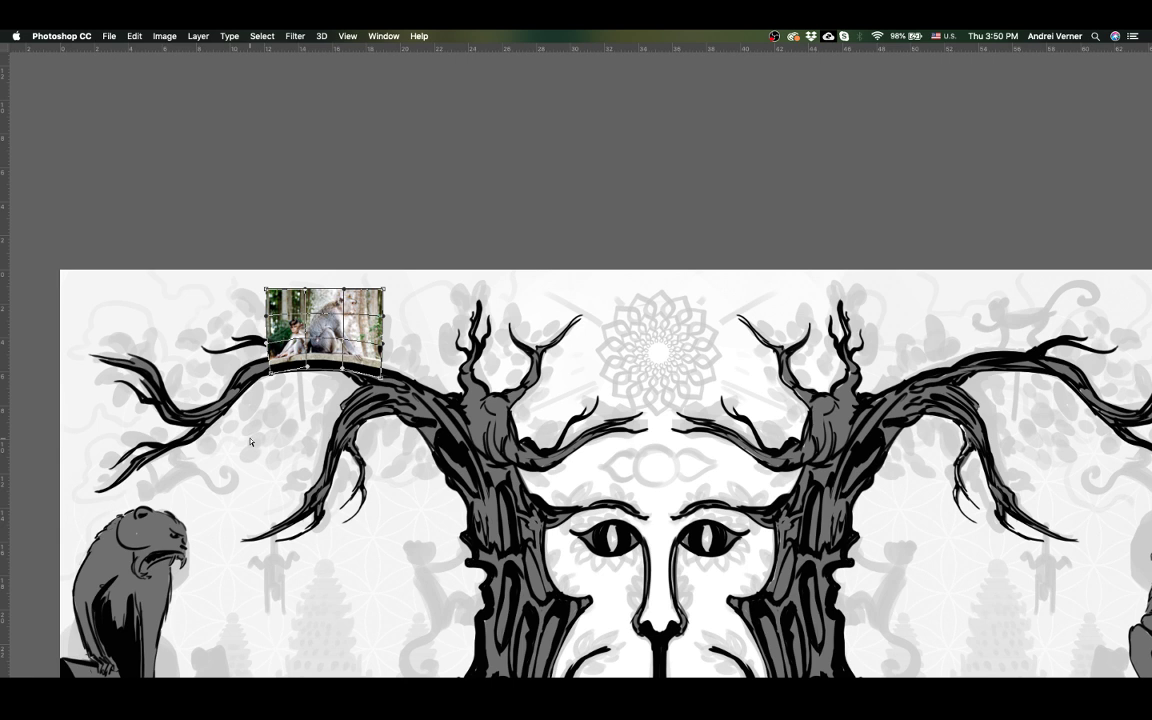
pyautogui.press('super+plus')
pyautogui.press('super+plus')
pyautogui.press('super+plus')
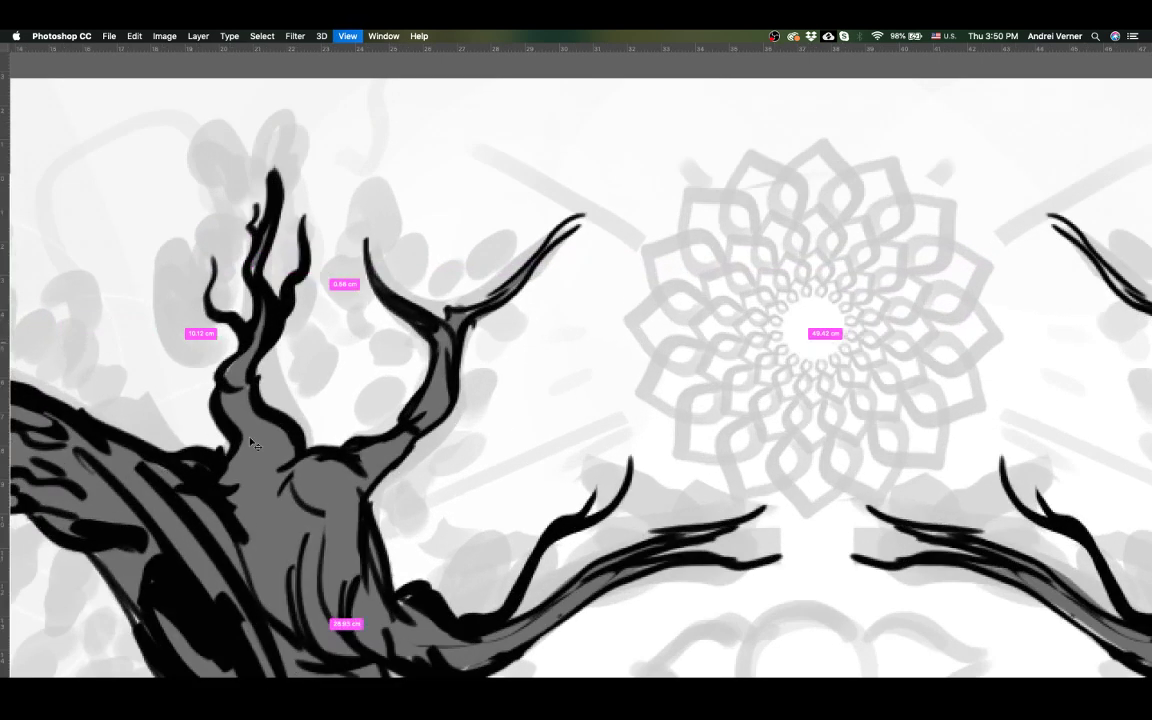
pyautogui.press('super+plus')
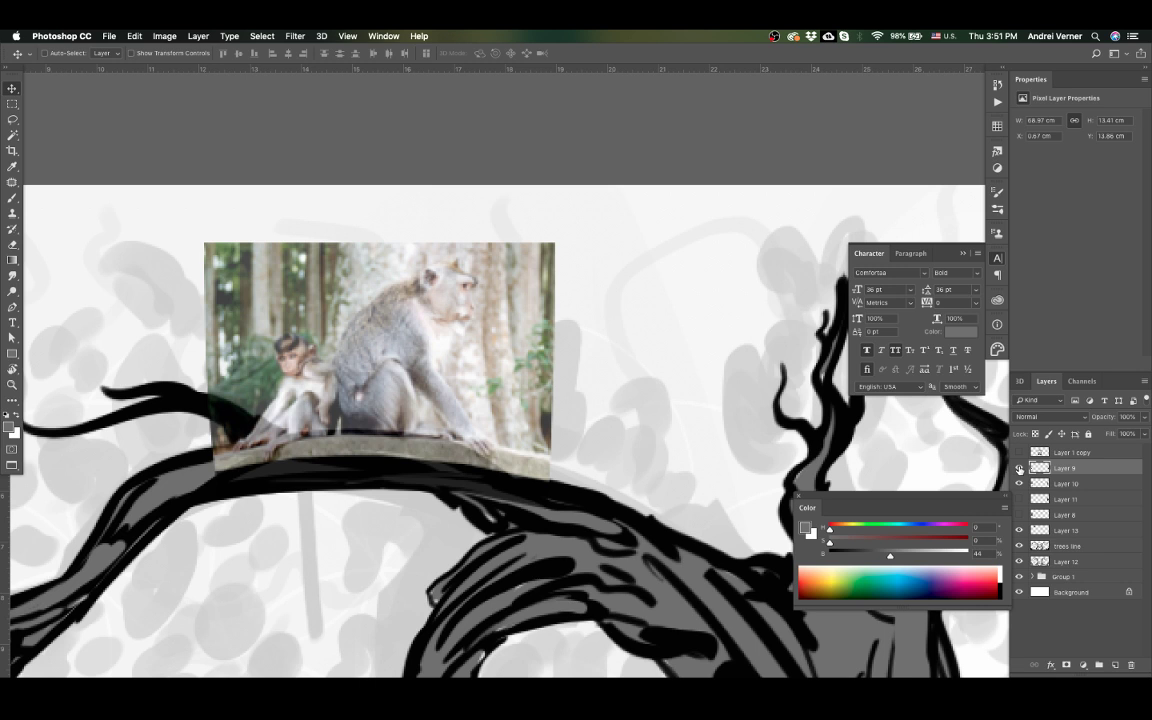
# Step: Trace the big monkey in black brush lines: back, chest, collar, eye, snout and head
pyautogui.press('b')
pyautogui.press('d')
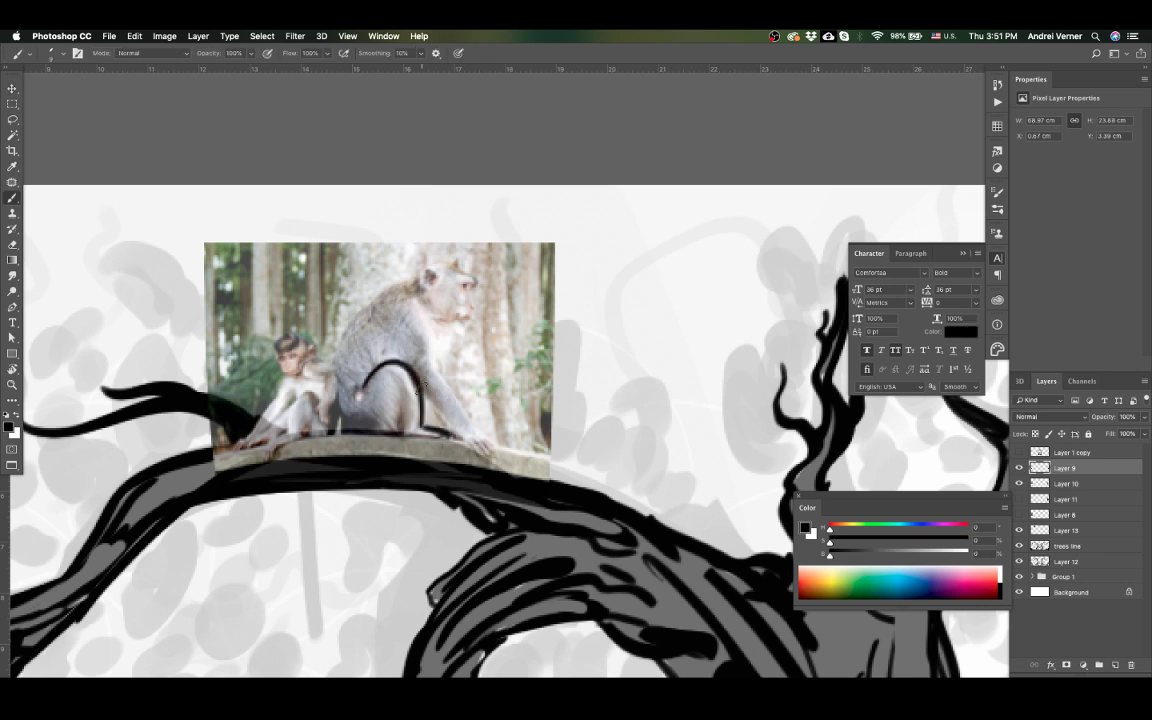
pyautogui.moveTo(366, 395)
pyautogui.mouseDown()
pyautogui.moveTo(425, 399)
pyautogui.moveTo(486, 440)
pyautogui.mouseUp()
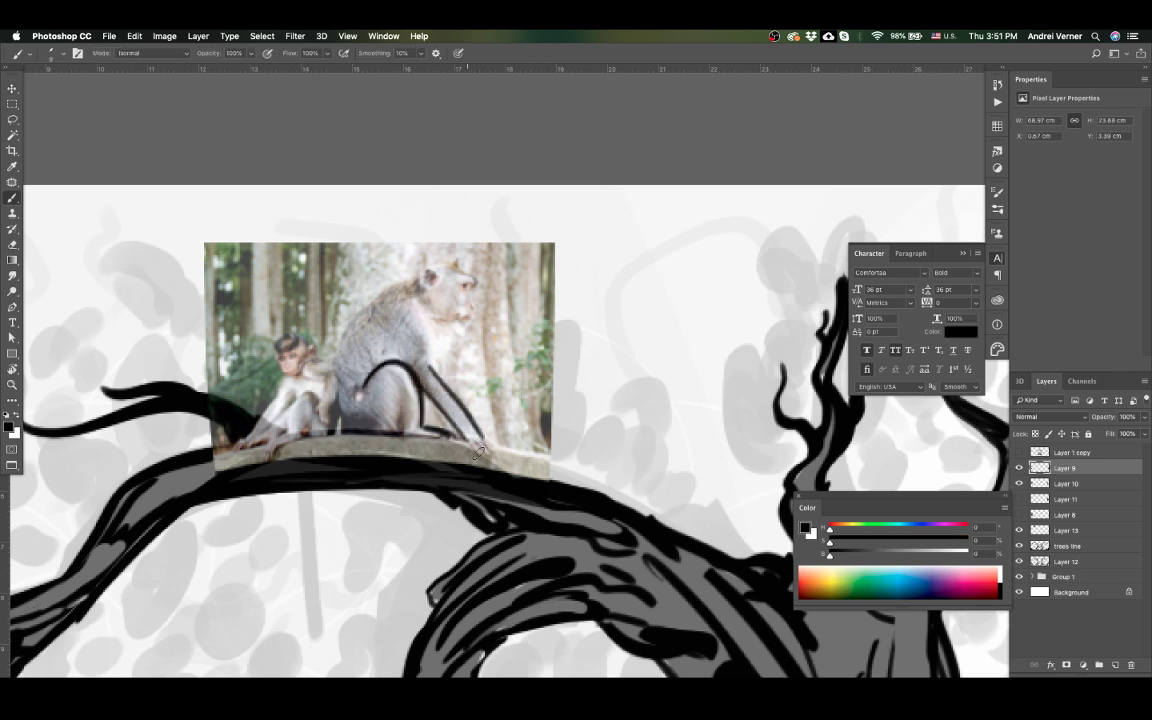
pyautogui.moveTo(416, 340); pyautogui.dragTo(413, 365)
pyautogui.hotkey('ctrl', 'z')
pyautogui.hotkey('ctrl', 'z')
pyautogui.hotkey('ctrl', 'z')
pyautogui.hotkey('ctrl', 'z')
pyautogui.hotkey('ctrl', 'z')
pyautogui.hotkey('ctrl', 'z')
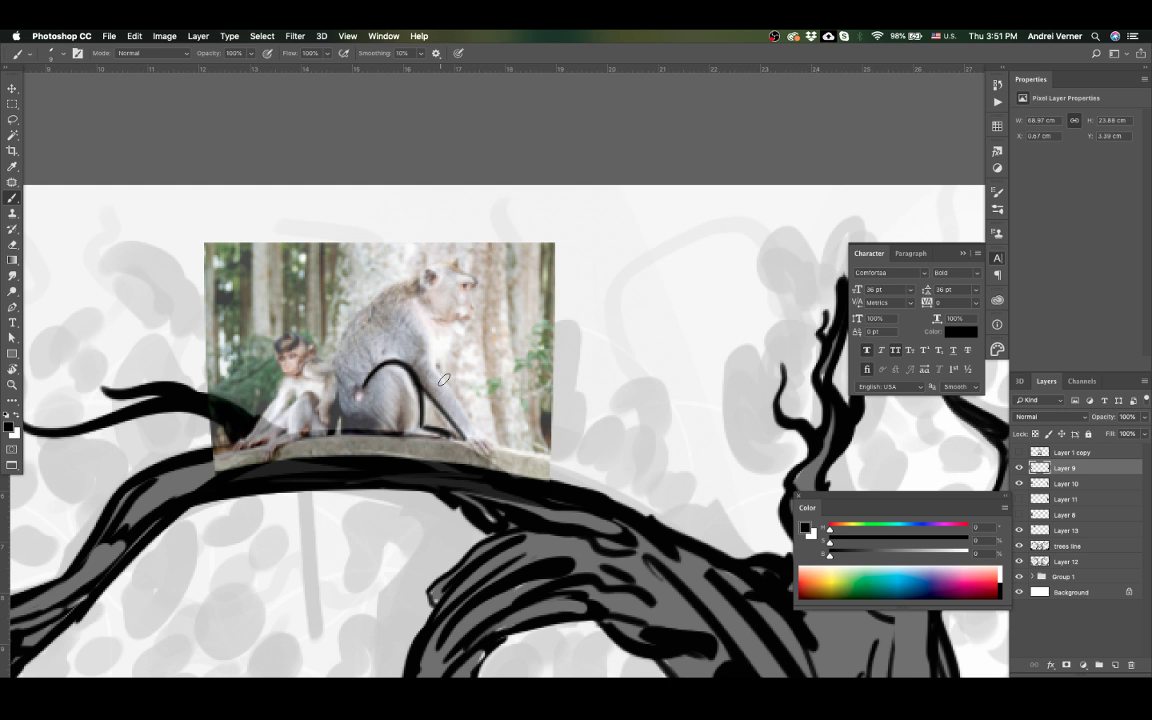
pyautogui.moveTo(437, 318); pyautogui.dragTo(439, 357)
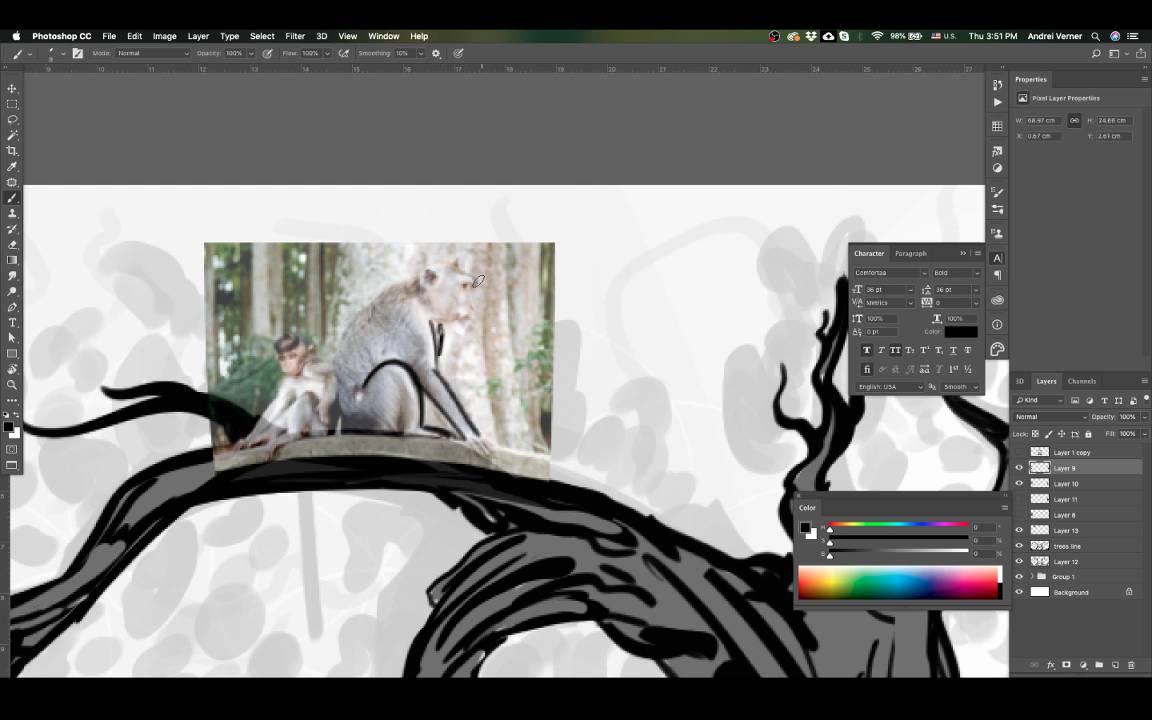
pyautogui.moveTo(422, 290); pyautogui.dragTo(460, 315)
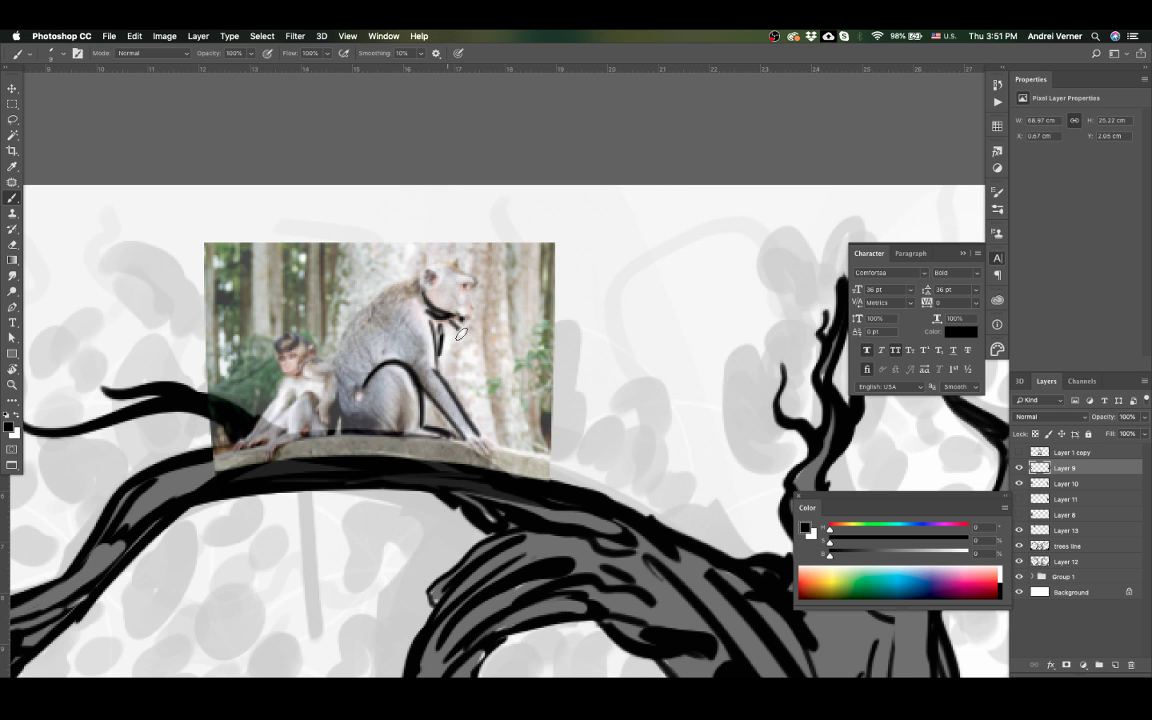
pyautogui.moveTo(466, 318)
pyautogui.mouseDown()
pyautogui.moveTo(471, 279)
pyautogui.moveTo(420, 290)
pyautogui.mouseUp()
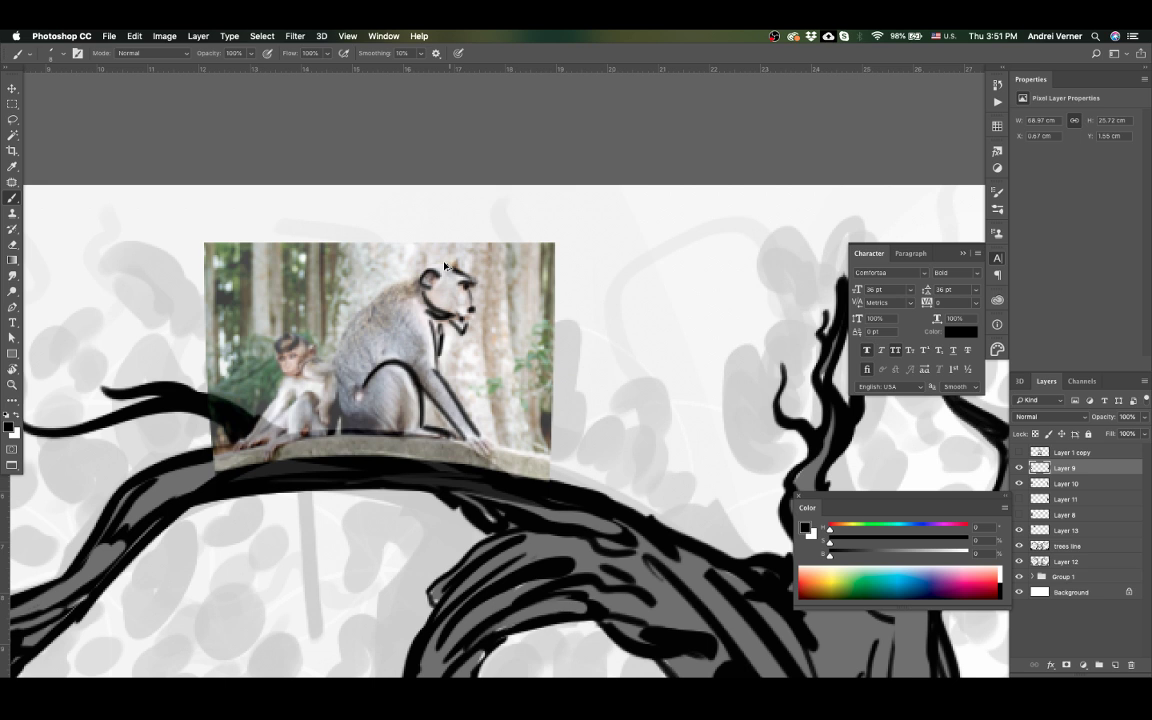
pyautogui.moveTo(424, 272); pyautogui.dragTo(472, 270)
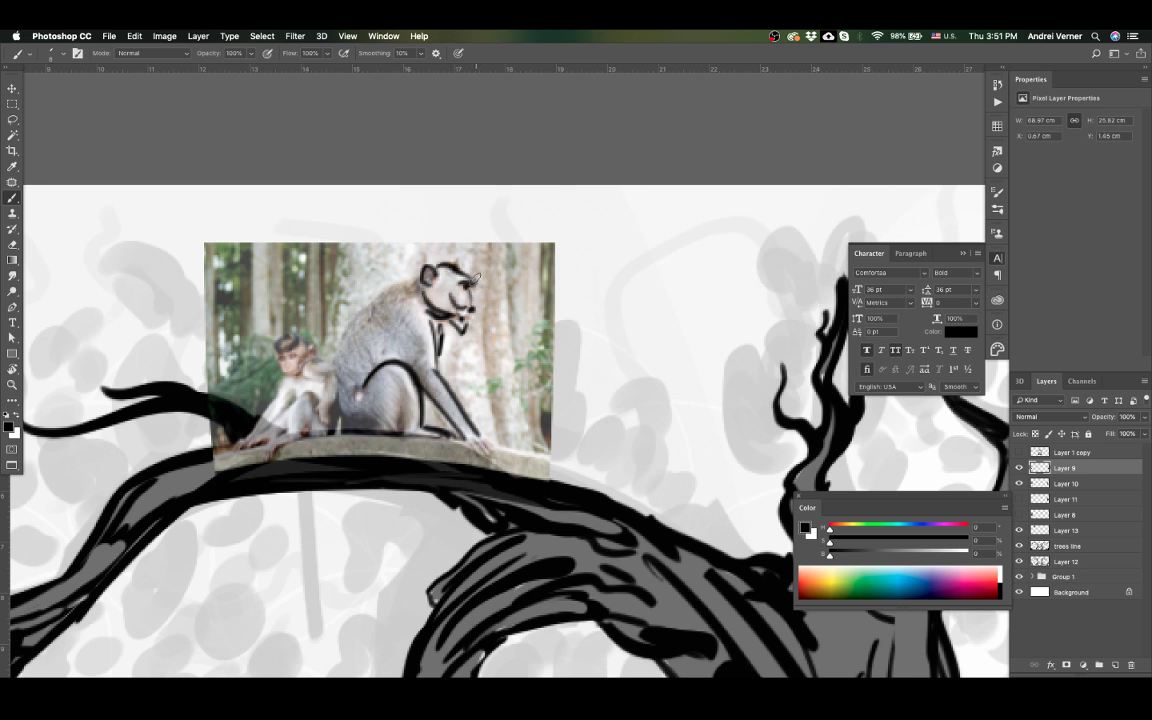
pyautogui.moveTo(338, 425); pyautogui.dragTo(422, 268)
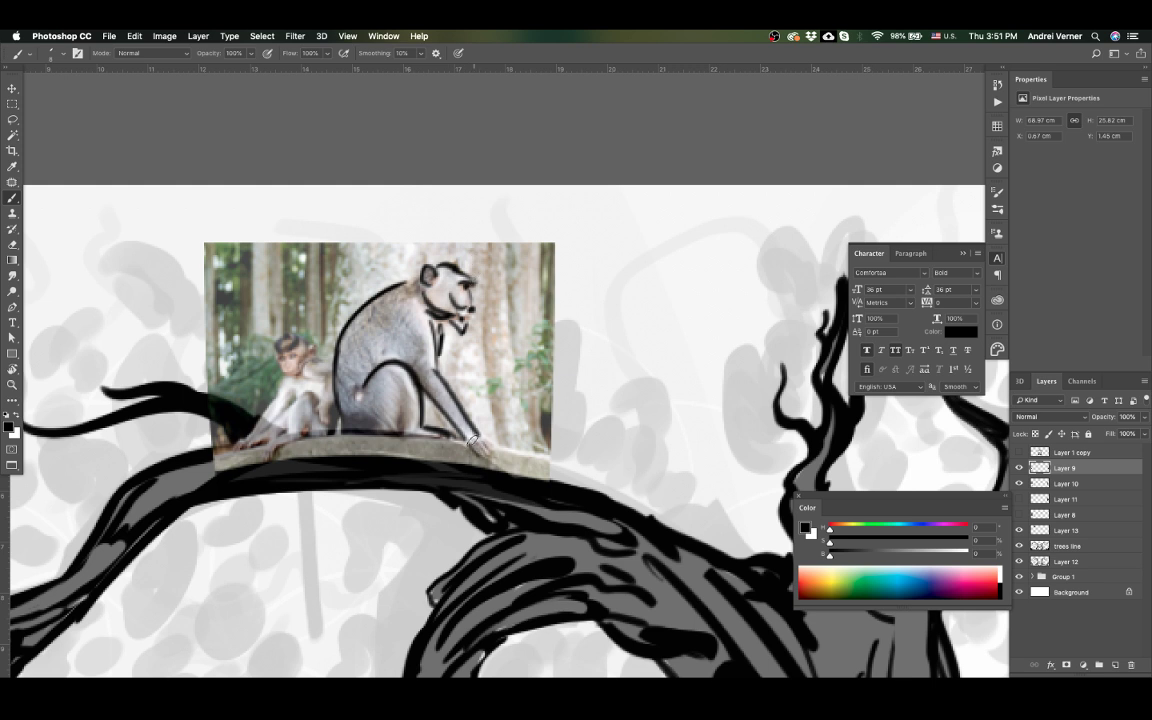
# Step: Trace the baby monkey's leg, back, eye and head outline in black
pyautogui.moveTo(266, 458)
pyautogui.mouseDown()
pyautogui.moveTo(298, 420)
pyautogui.moveTo(262, 428)
pyautogui.moveTo(285, 390)
pyautogui.mouseUp()
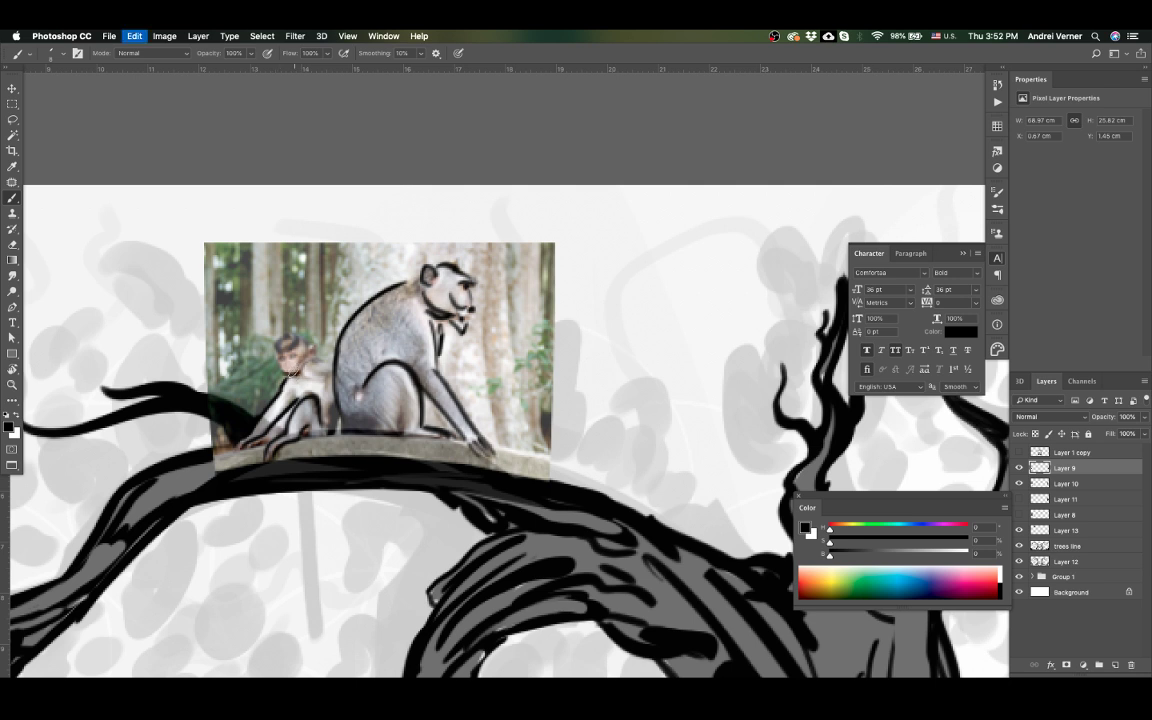
pyautogui.hotkey('ctrl', 'z')
pyautogui.click(289, 367)
pyautogui.moveTo(279, 354); pyautogui.dragTo(313, 343)
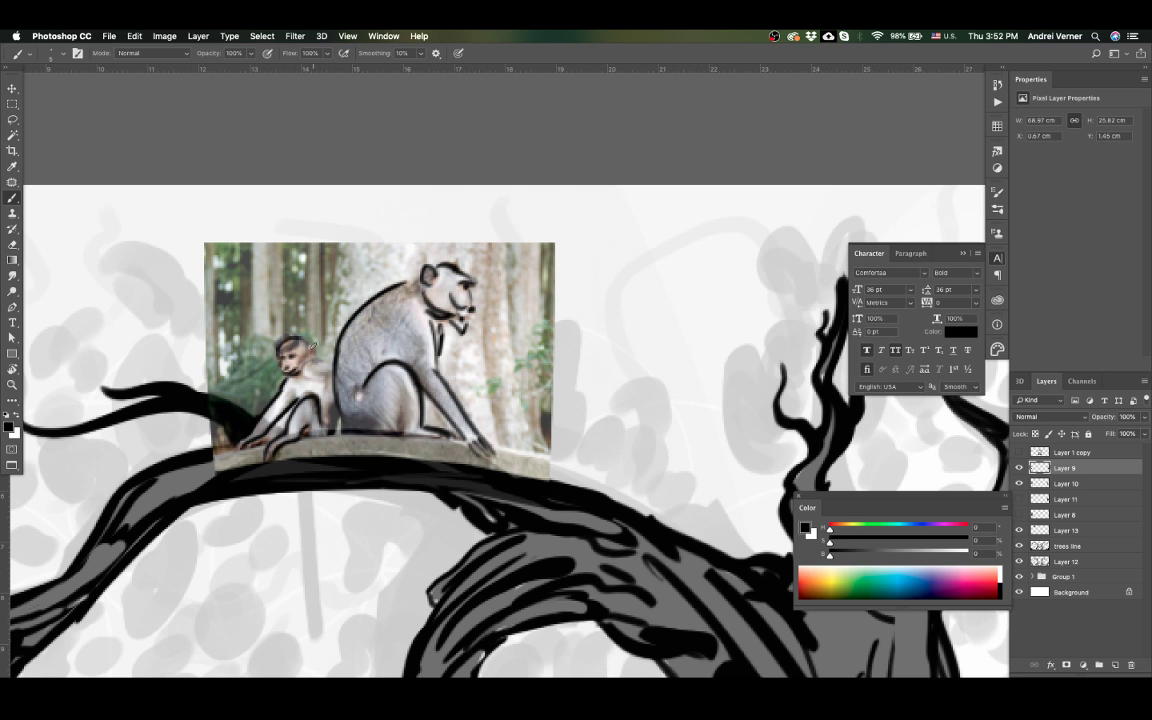
pyautogui.hotkey('ctrl', 'z')
# Step: Redraw the baby monkey's head and back outline and add a second edge to the hanging tail
pyautogui.moveTo(292, 338); pyautogui.dragTo(294, 364)
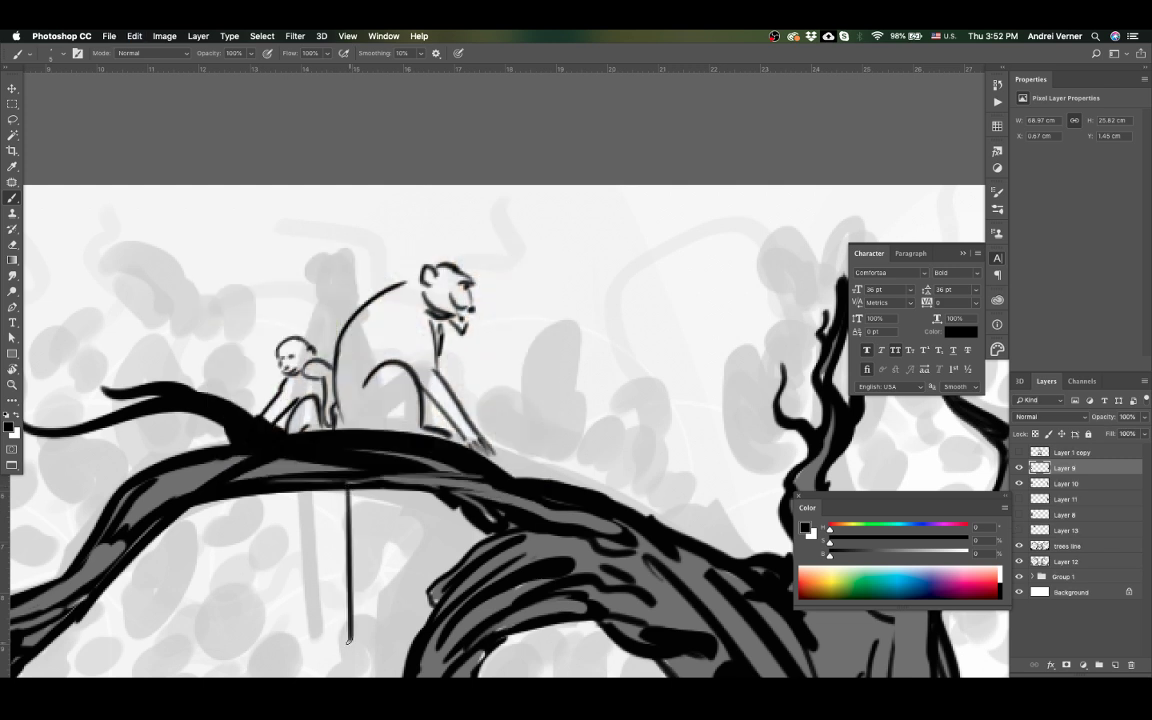
pyautogui.moveTo(357, 643); pyautogui.dragTo(356, 490)
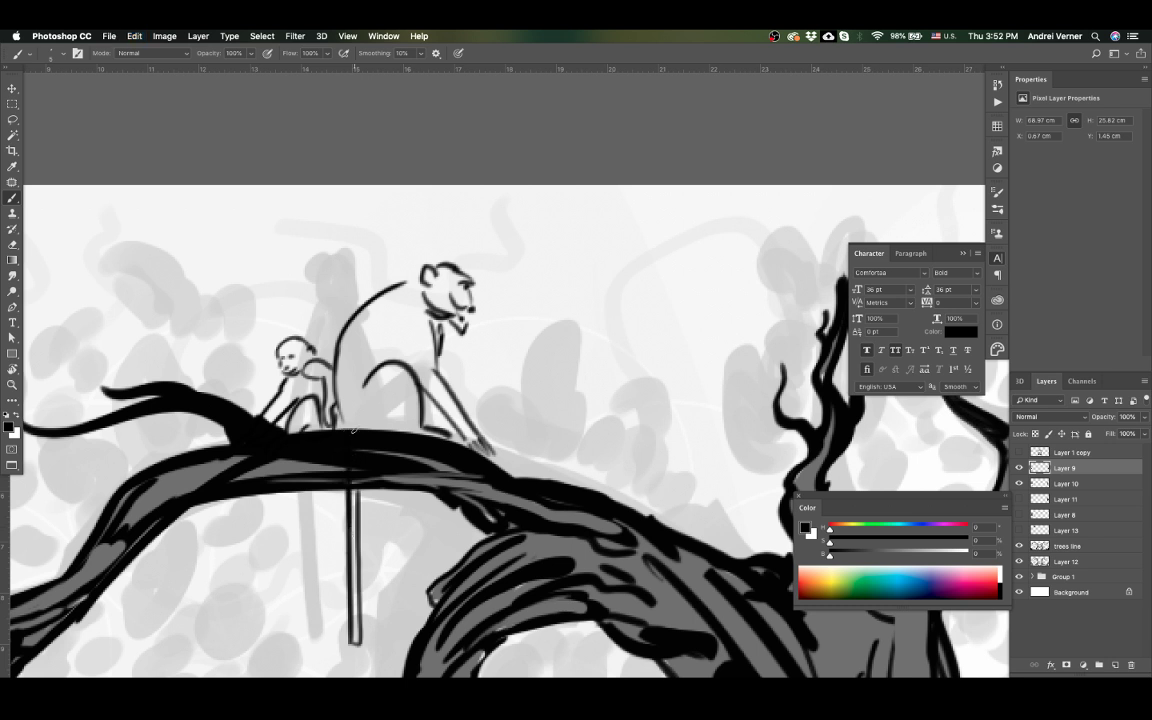
pyautogui.hotkey('alt', '[')
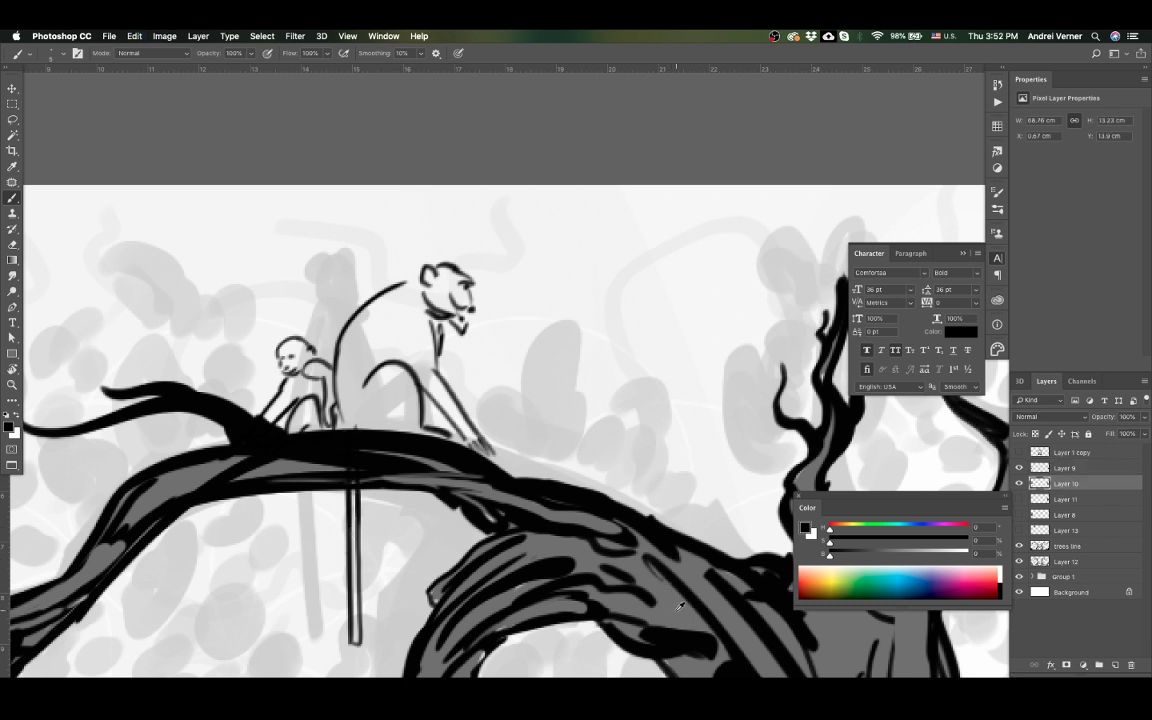
# Step: Sample the branch grey and fill the hanging tail and big monkey's body with it
pyautogui.keyDown('alt'); pyautogui.click(610, 550); pyautogui.keyUp('alt')
pyautogui.moveTo(353, 432); pyautogui.dragTo(353, 640)
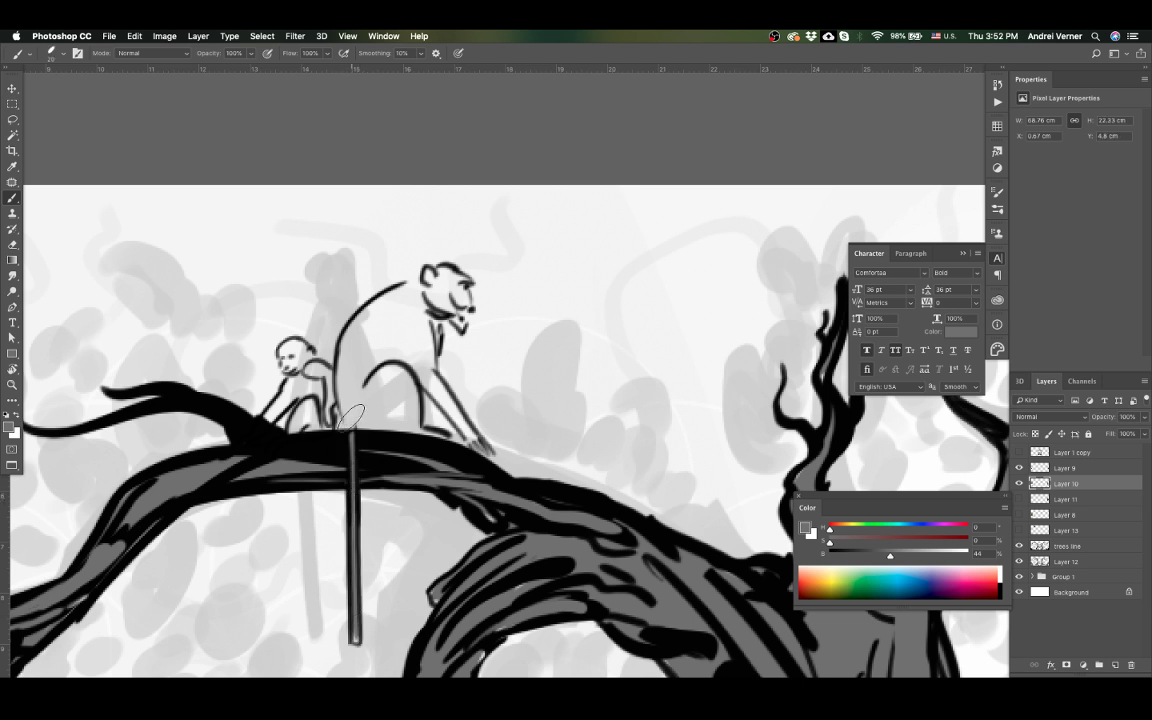
pyautogui.moveTo(345, 335)
pyautogui.mouseDown()
pyautogui.moveTo(370, 390)
pyautogui.moveTo(397, 380)
pyautogui.moveTo(390, 290)
pyautogui.moveTo(455, 310)
pyautogui.mouseUp()
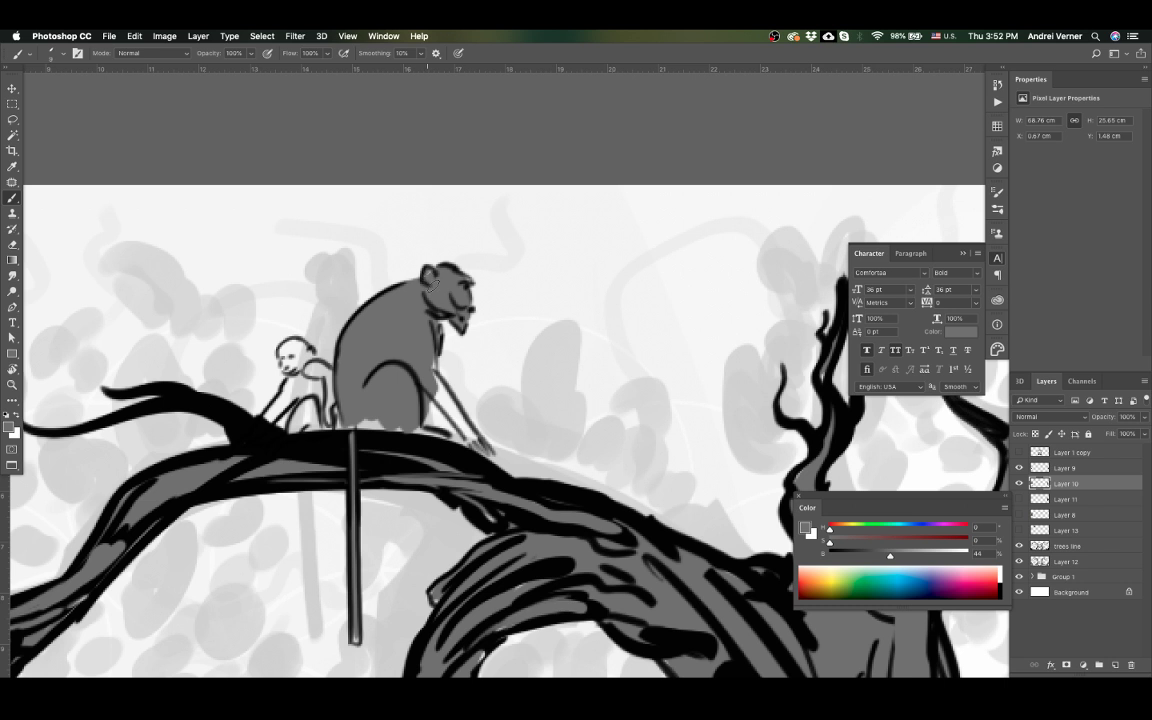
pyautogui.moveTo(455, 425)
pyautogui.mouseDown()
pyautogui.moveTo(398, 345)
pyautogui.moveTo(430, 405)
pyautogui.mouseUp()
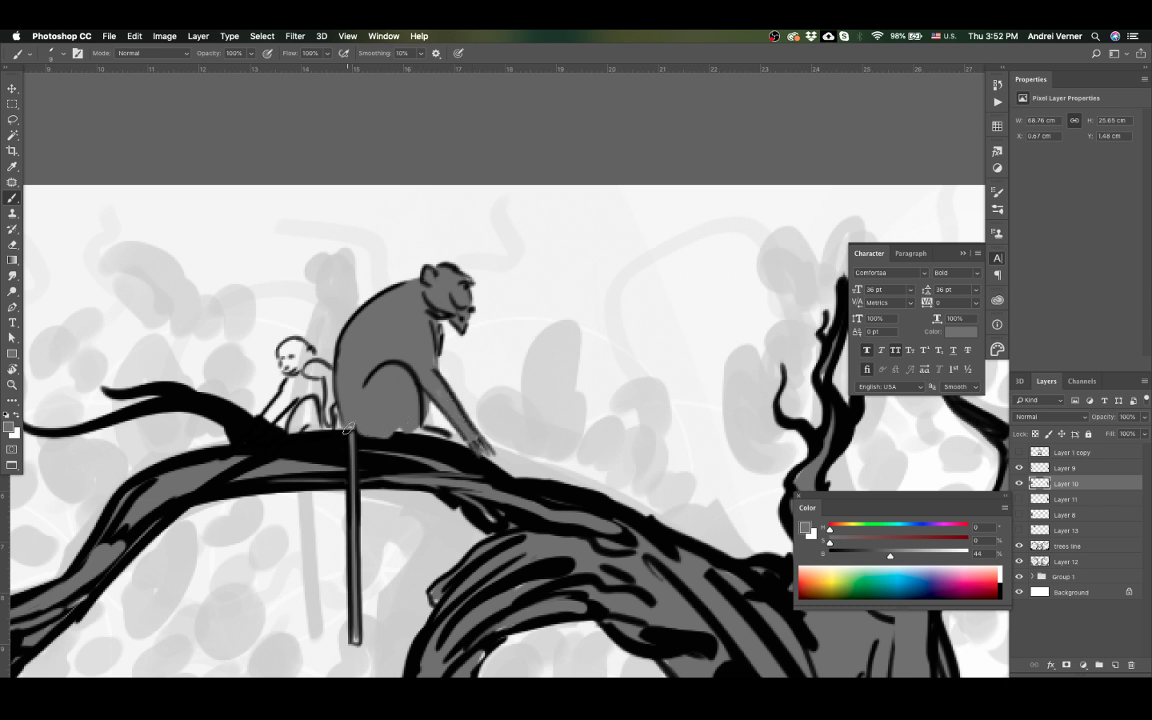
pyautogui.moveTo(395, 402)
pyautogui.mouseDown()
pyautogui.moveTo(420, 432)
pyautogui.moveTo(440, 425)
pyautogui.mouseUp()
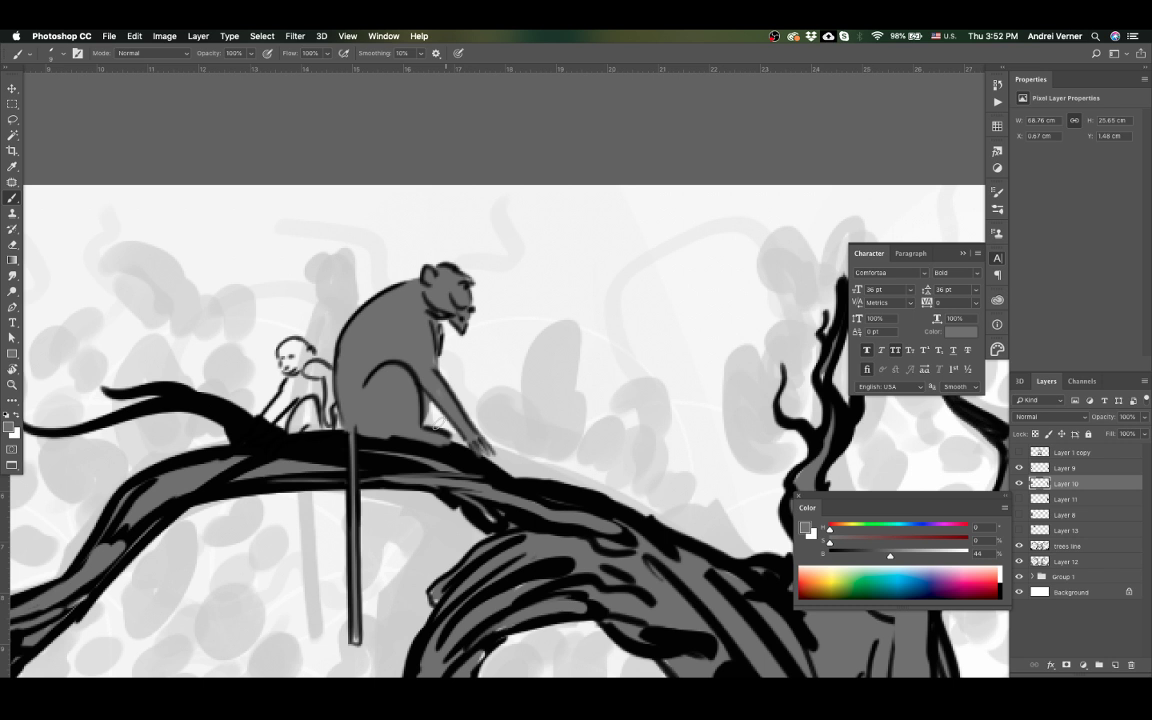
pyautogui.hotkey('ctrl', 'z')
# Step: Fill the small monkey's legs, lower body, face and head with grey
pyautogui.moveTo(318, 405)
pyautogui.mouseDown()
pyautogui.moveTo(242, 435)
pyautogui.moveTo(250, 452)
pyautogui.mouseUp()
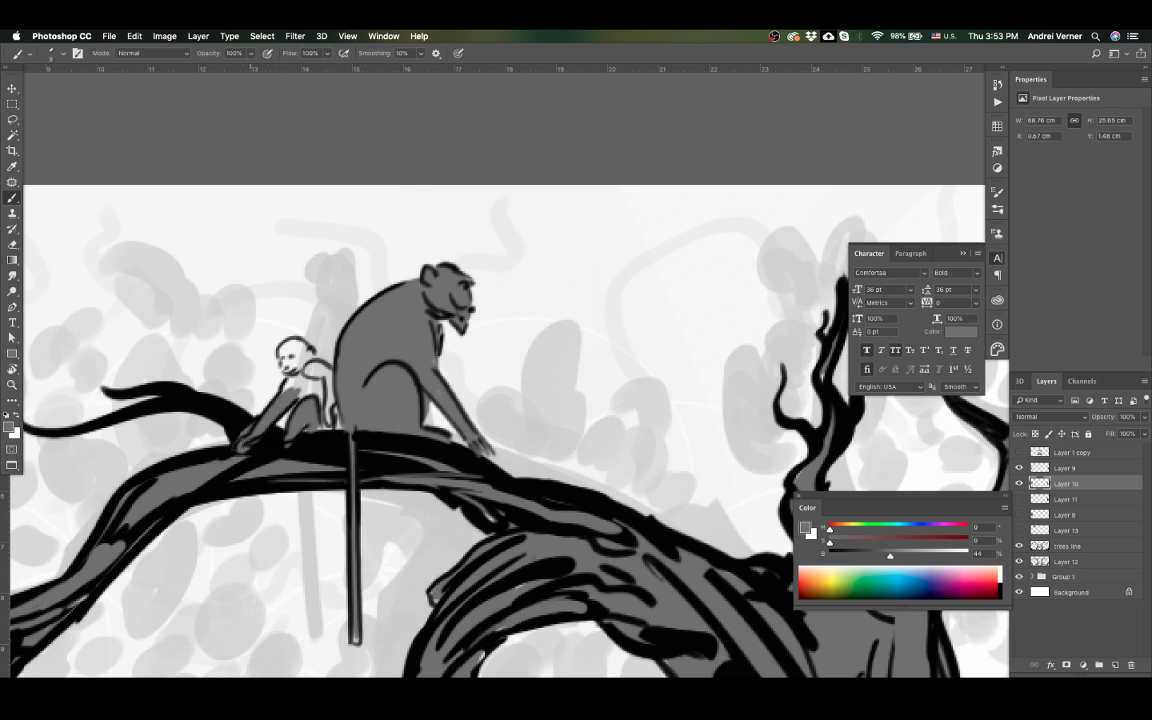
pyautogui.moveTo(290, 350)
pyautogui.mouseDown()
pyautogui.moveTo(302, 370)
pyautogui.moveTo(288, 368)
pyautogui.mouseUp()
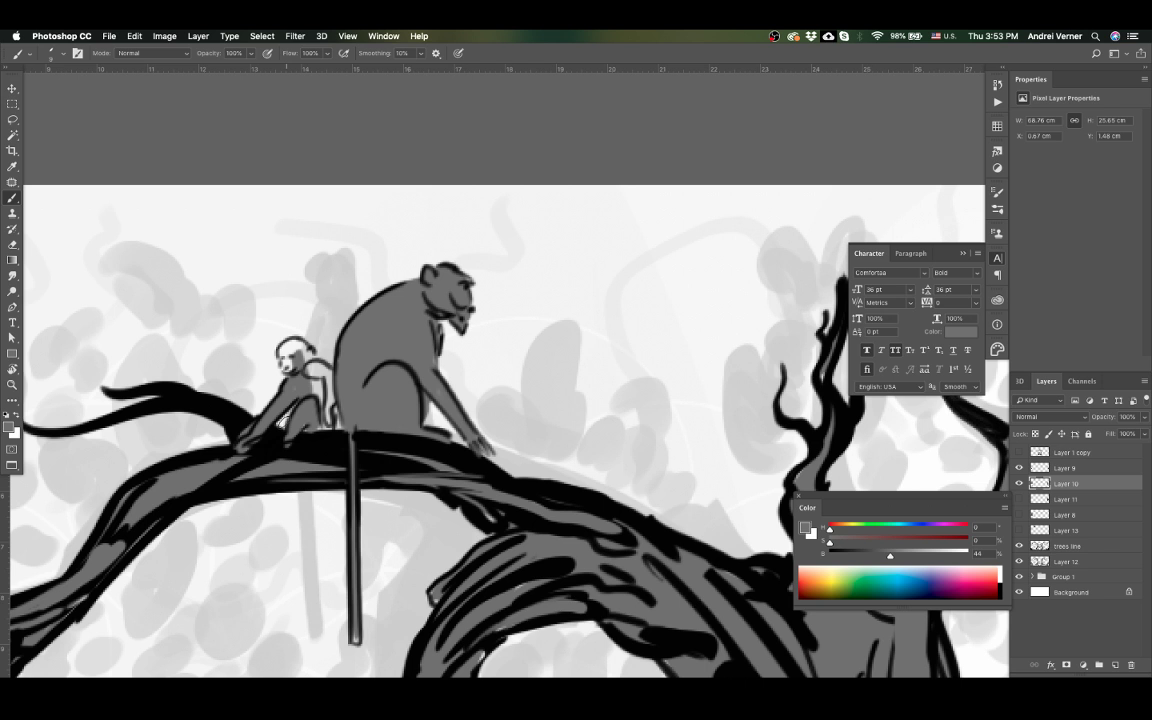
pyautogui.hotkey('ctrl', 'z')
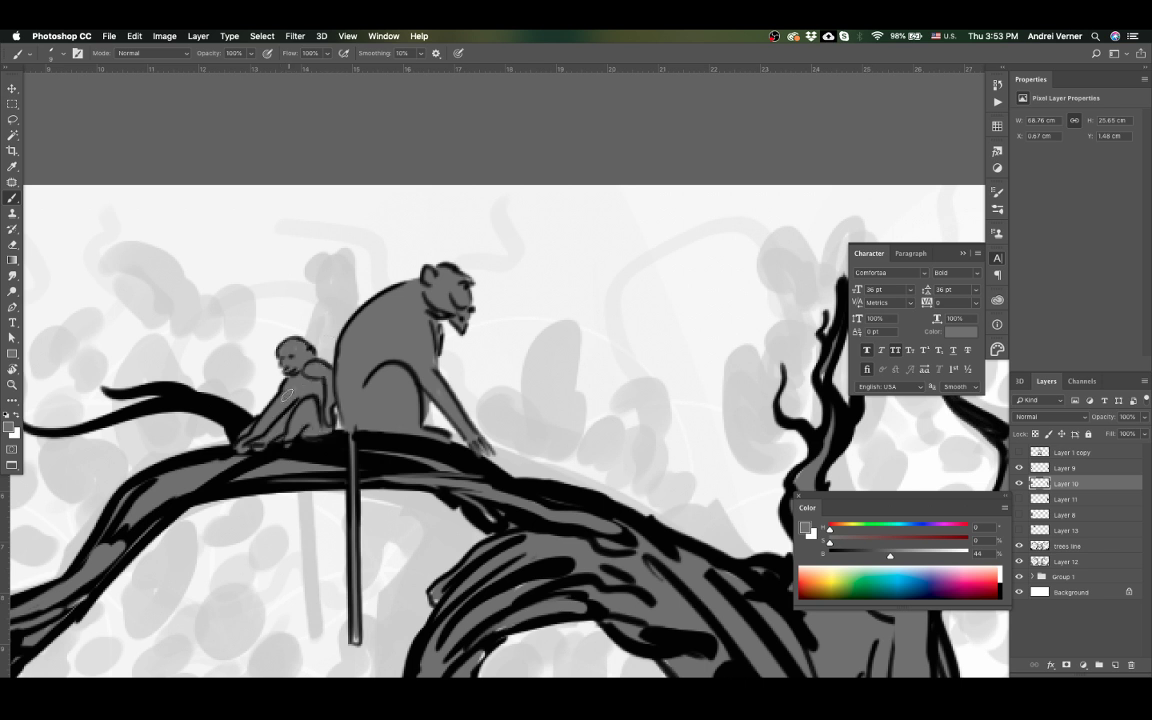
pyautogui.press('e')
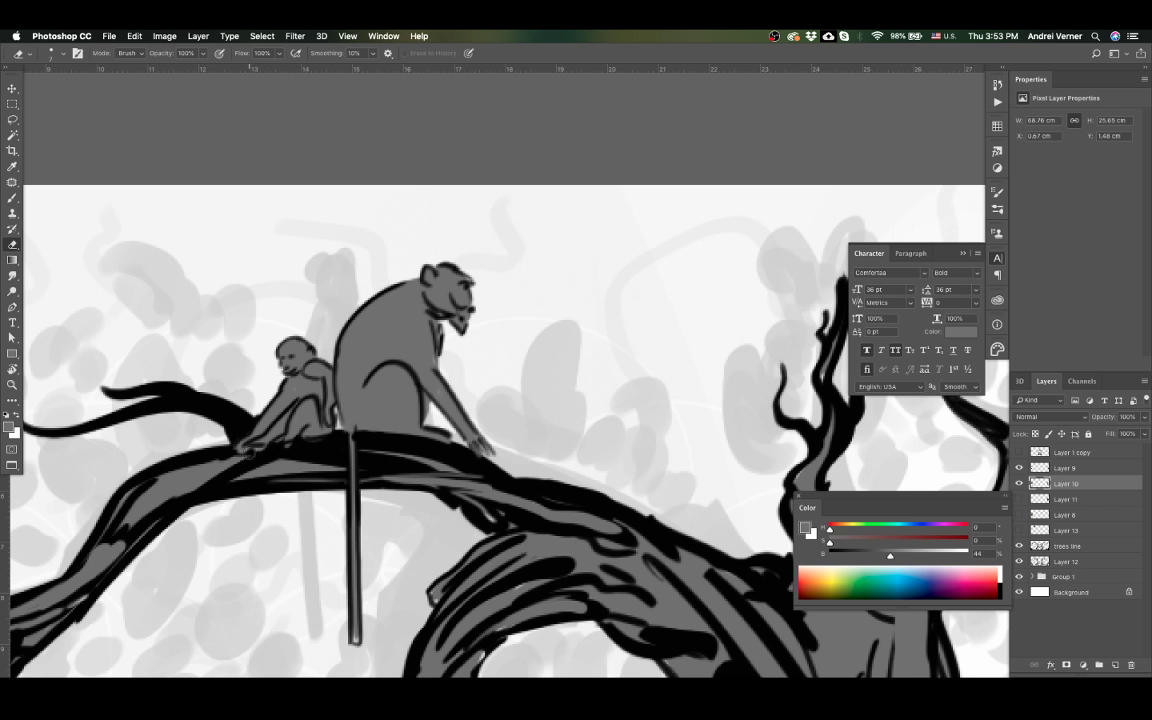
# Step: Return to Layer 10 and paint a curled grey tail on the small monkey
pyautogui.hotkey('ctrl', 'z')
pyautogui.hotkey('ctrl', 'z')
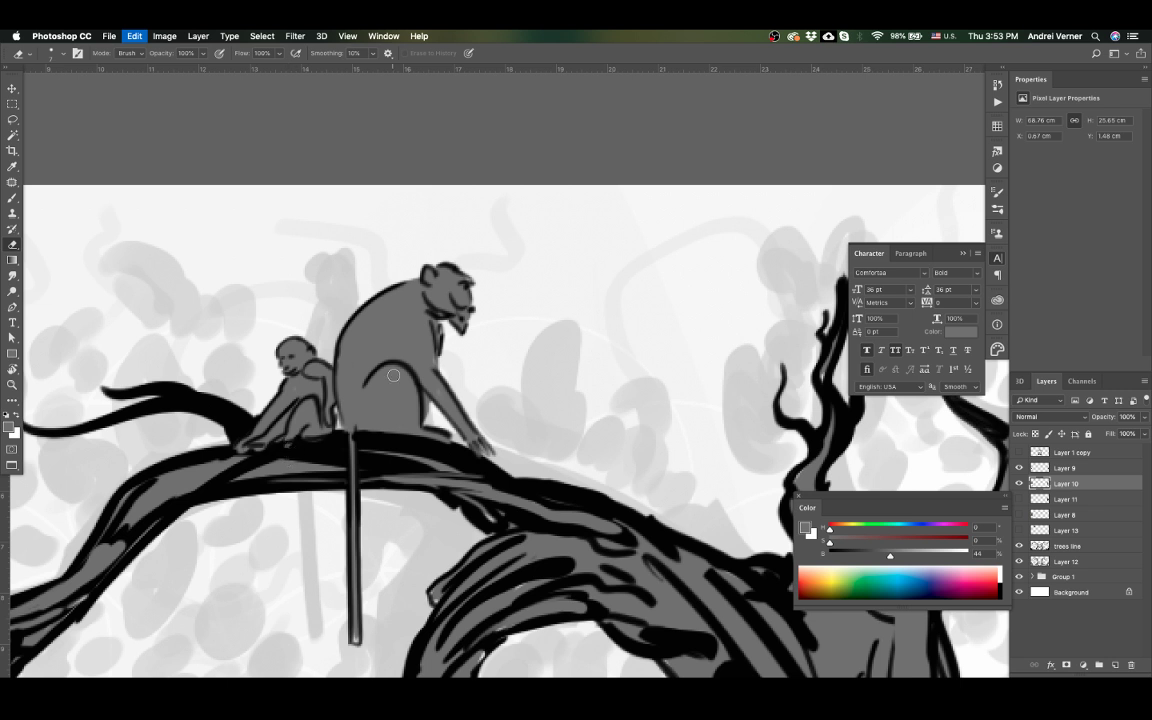
pyautogui.press('b')
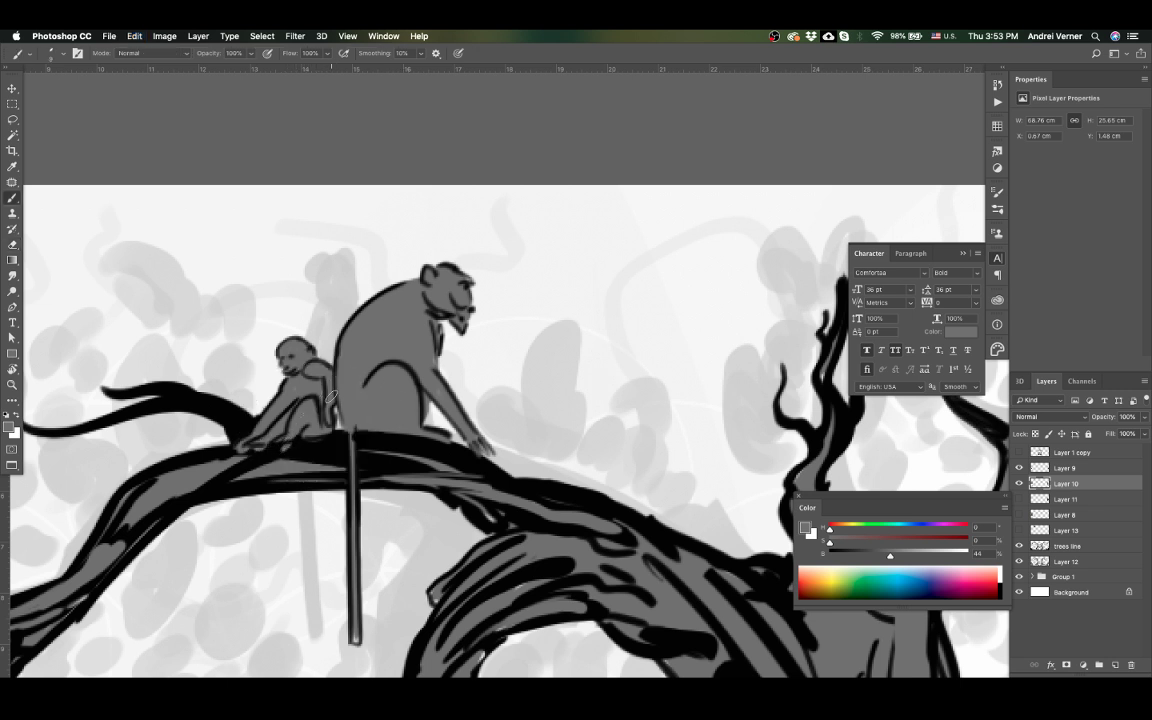
pyautogui.click(1065, 468)
pyautogui.press('e')
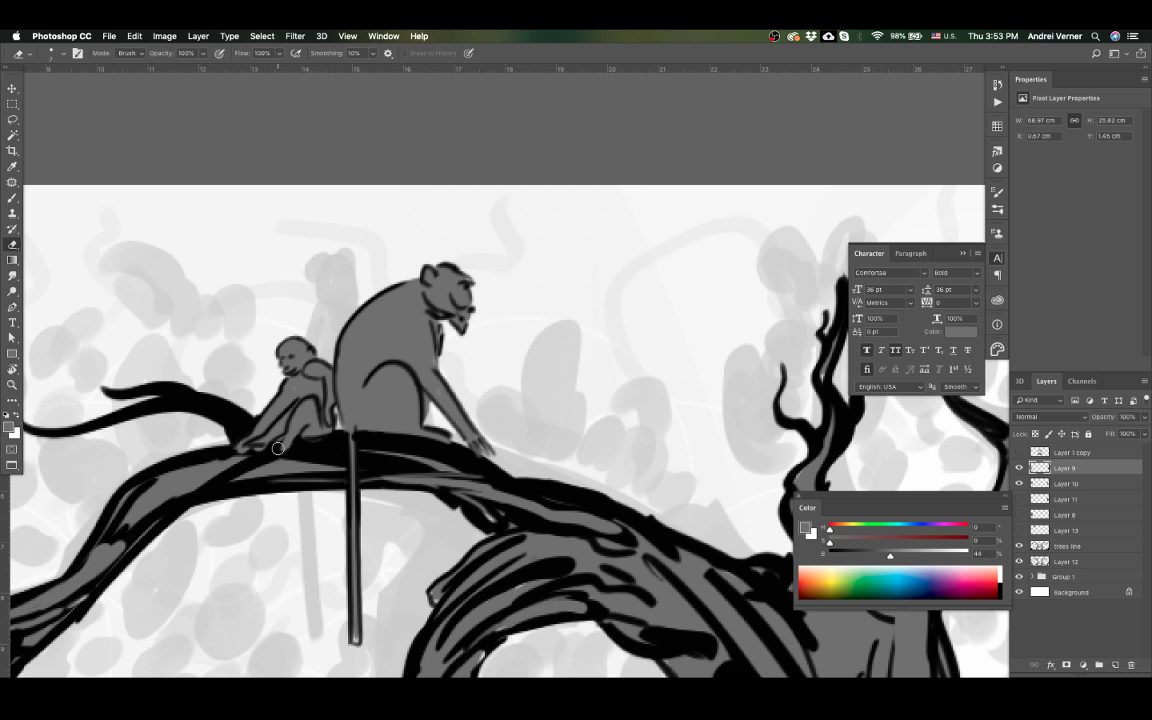
pyautogui.press('b')
pyautogui.hotkey('alt', '[')
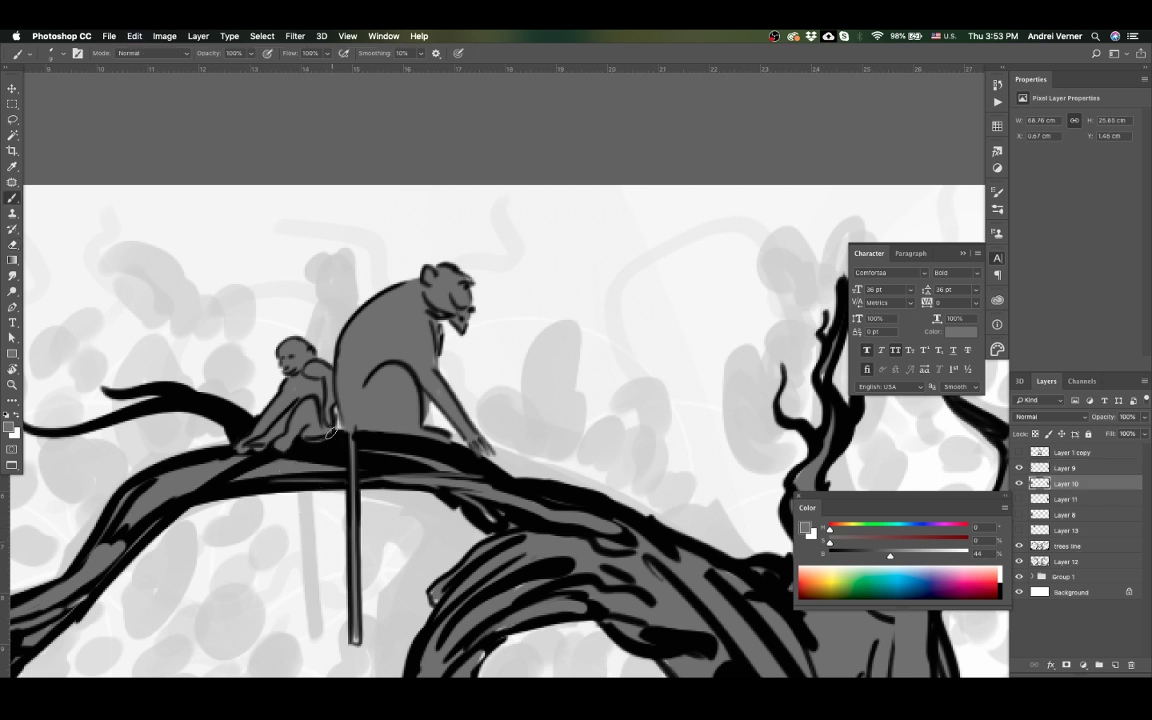
pyautogui.moveTo(328, 304); pyautogui.dragTo(322, 372)
# Step: Sample black from the branch outline and outline both sides of the small monkey's tail
pyautogui.hotkey('alt', ']')
pyautogui.keyDown('alt'); pyautogui.click(314, 445); pyautogui.keyUp('alt')
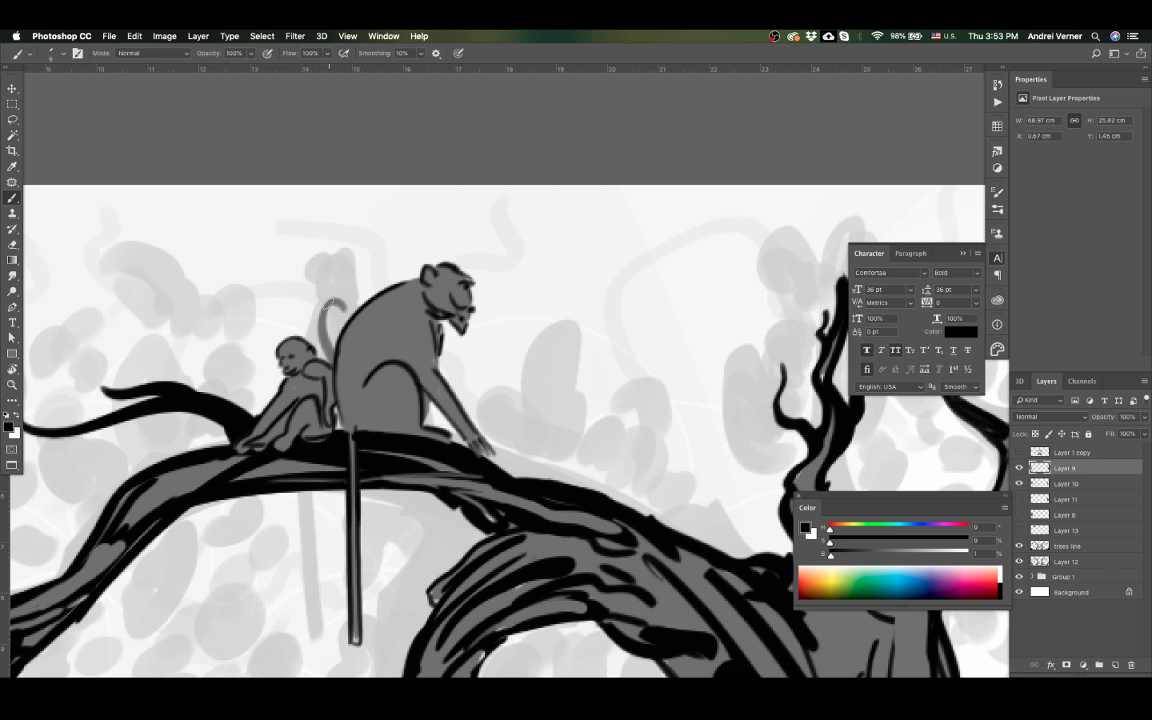
pyautogui.moveTo(330, 300); pyautogui.dragTo(318, 350)
pyautogui.moveTo(333, 298)
pyautogui.mouseDown()
pyautogui.moveTo(328, 330)
pyautogui.moveTo(344, 302)
pyautogui.mouseUp()
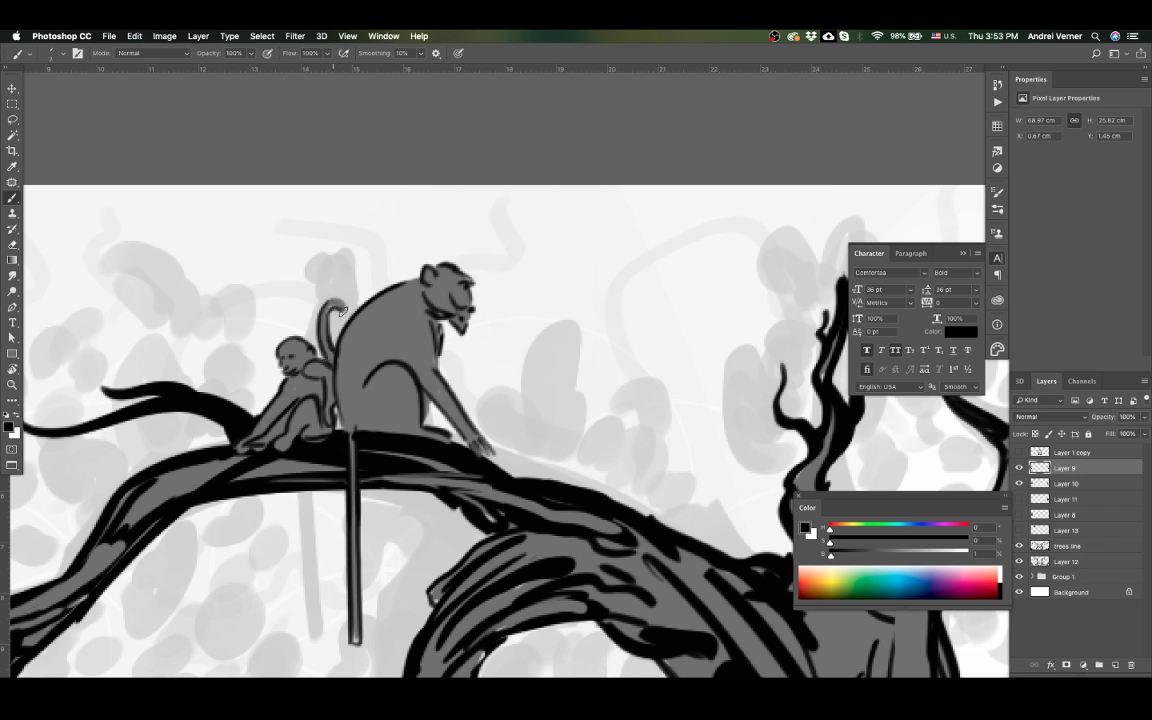
# Step: Check the layers under the monkeys, undo the last stroke and fit the whole illustration on screen
pyautogui.press('v')
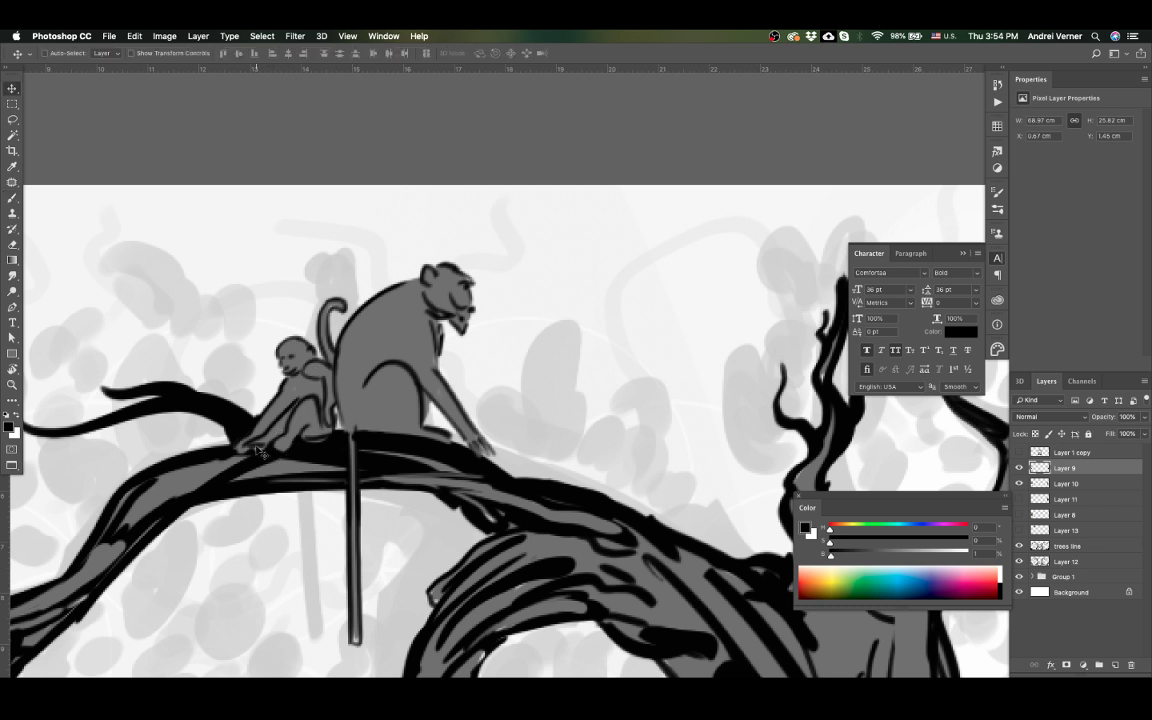
pyautogui.rightClick(274, 444)
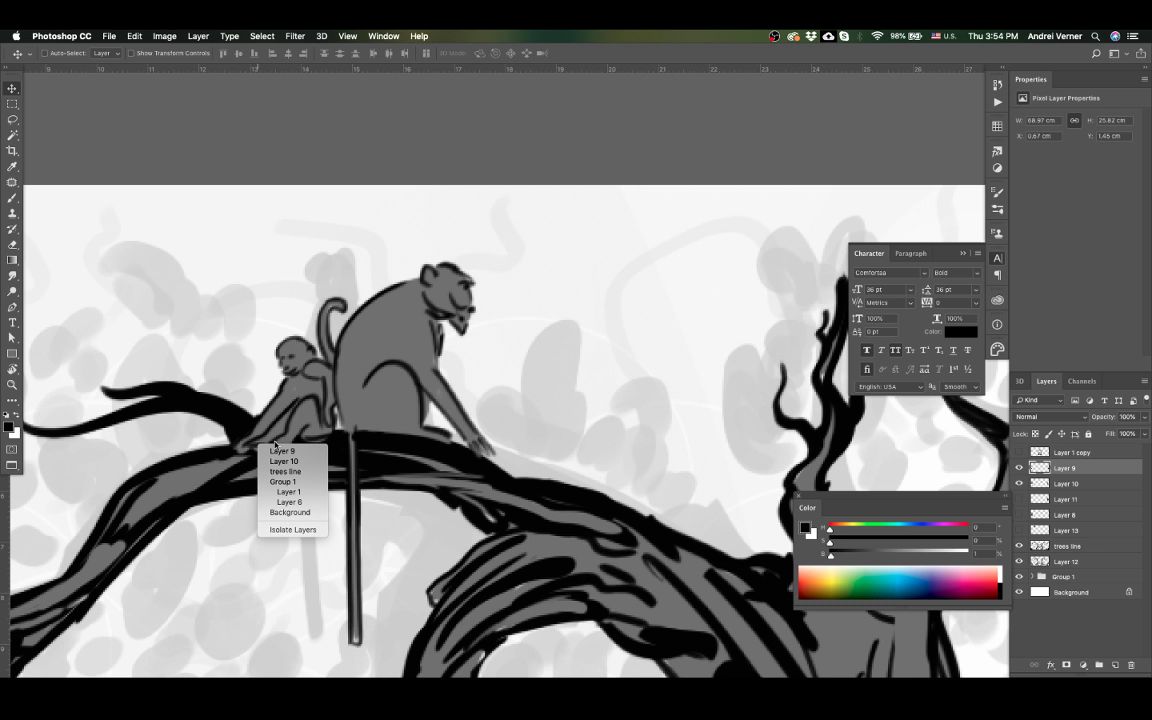
pyautogui.click(262, 398)
pyautogui.press('b')
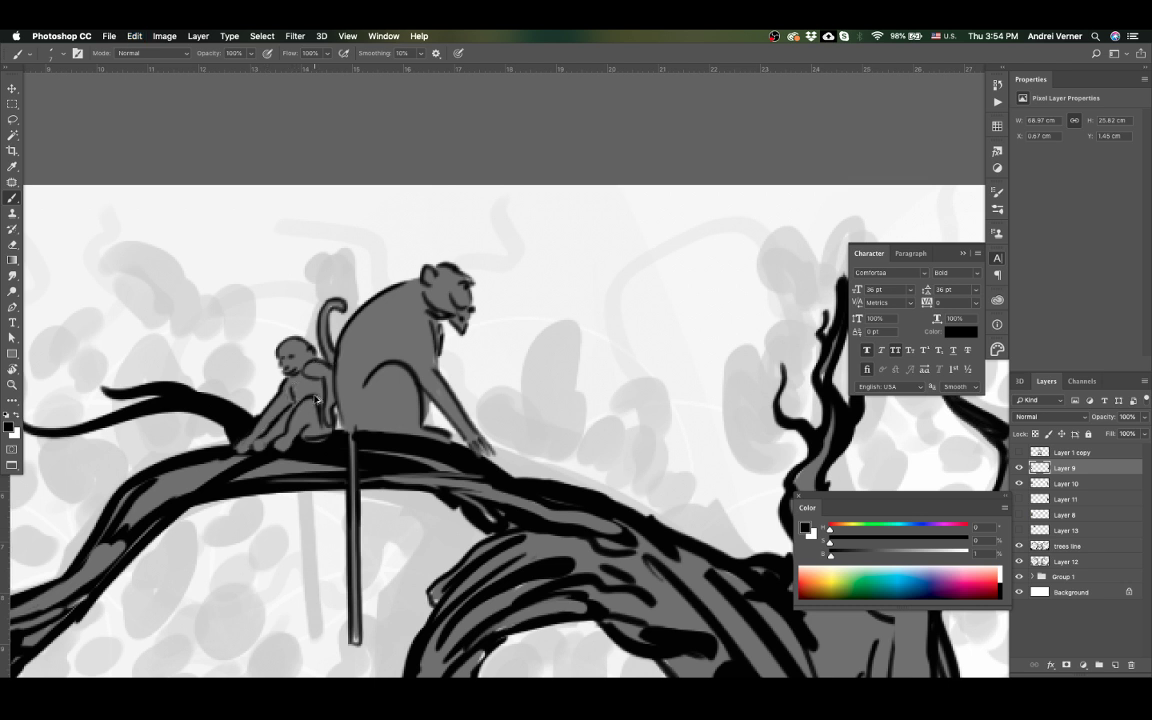
pyautogui.hotkey('ctrl', 'z')
pyautogui.hotkey('ctrl', '0')
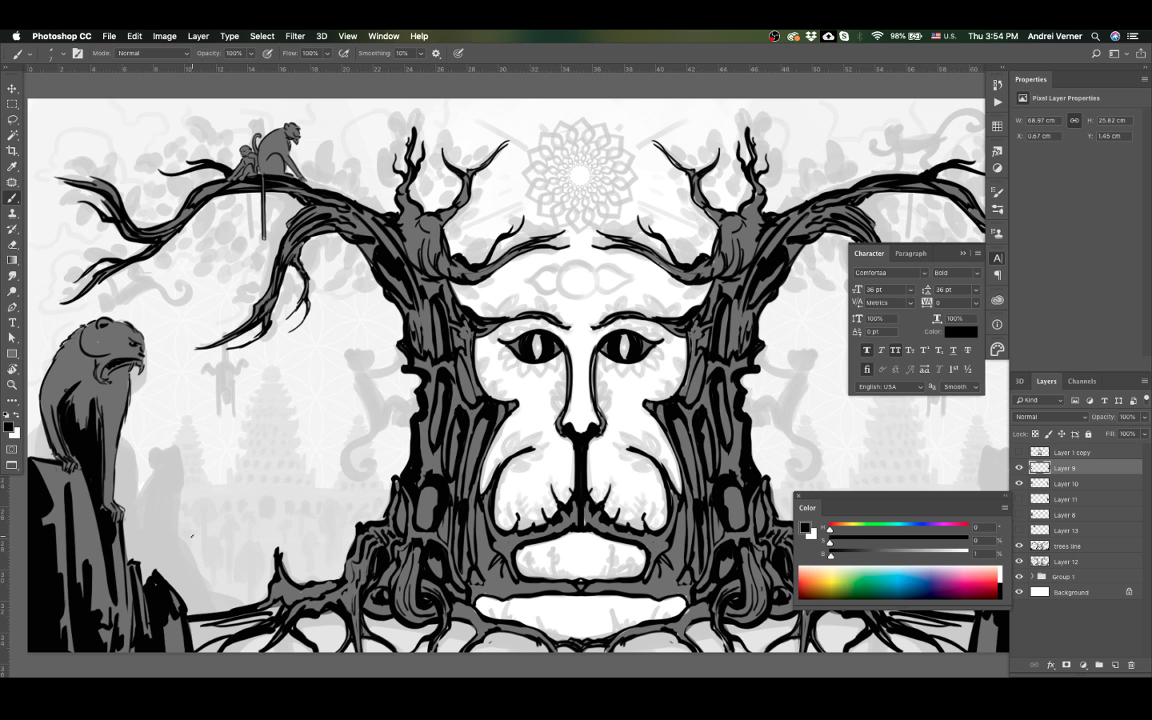
# Step: Lighten the paint colour to 44% grey, hide the panels and switch to the spider monkey photo
pyautogui.hotkey('alt', '[')
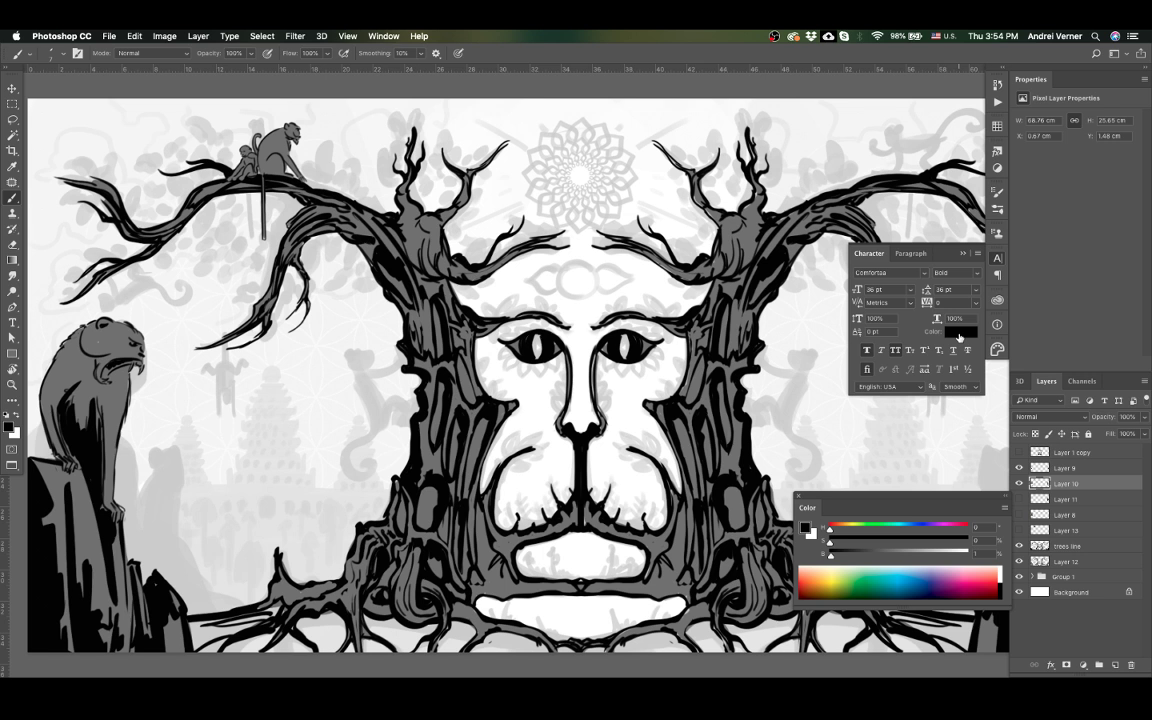
pyautogui.moveTo(829, 553); pyautogui.dragTo(890, 553)
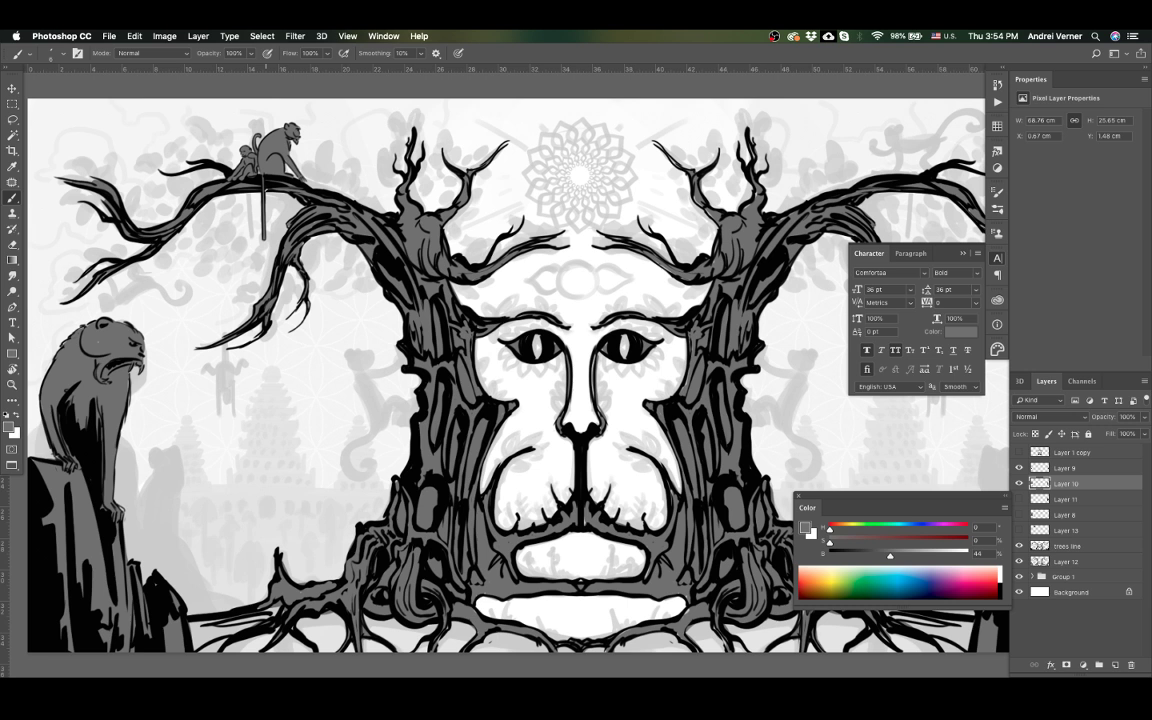
pyautogui.press('Tab')
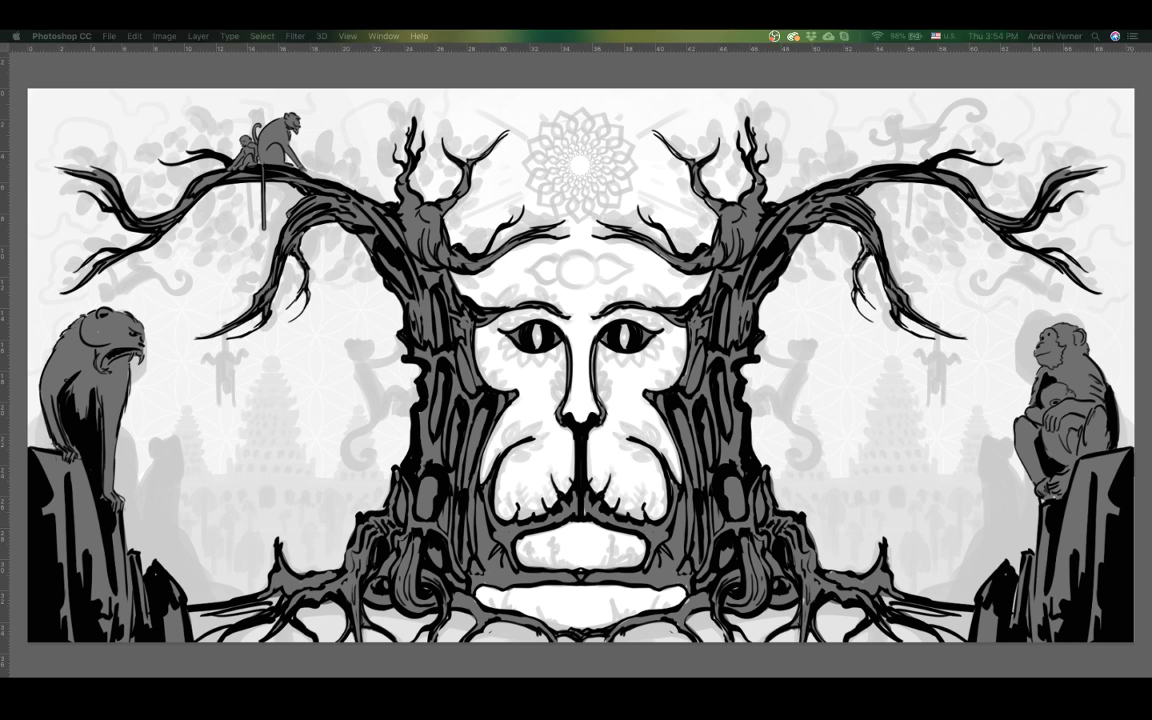
pyautogui.hotkey('ctrl', 'Tab')
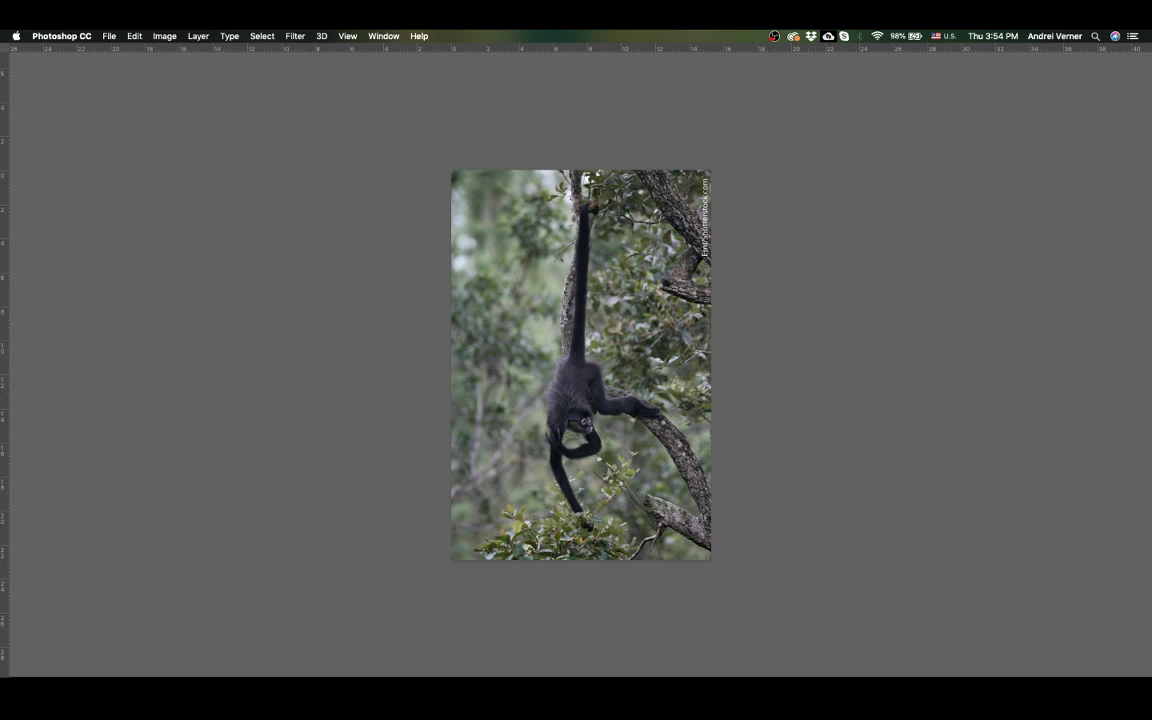
# Step: Select the entire spider monkey photo, then close it to return to the illustration
pyautogui.click(262, 36)
pyautogui.click(275, 51)
pyautogui.press('super+w')
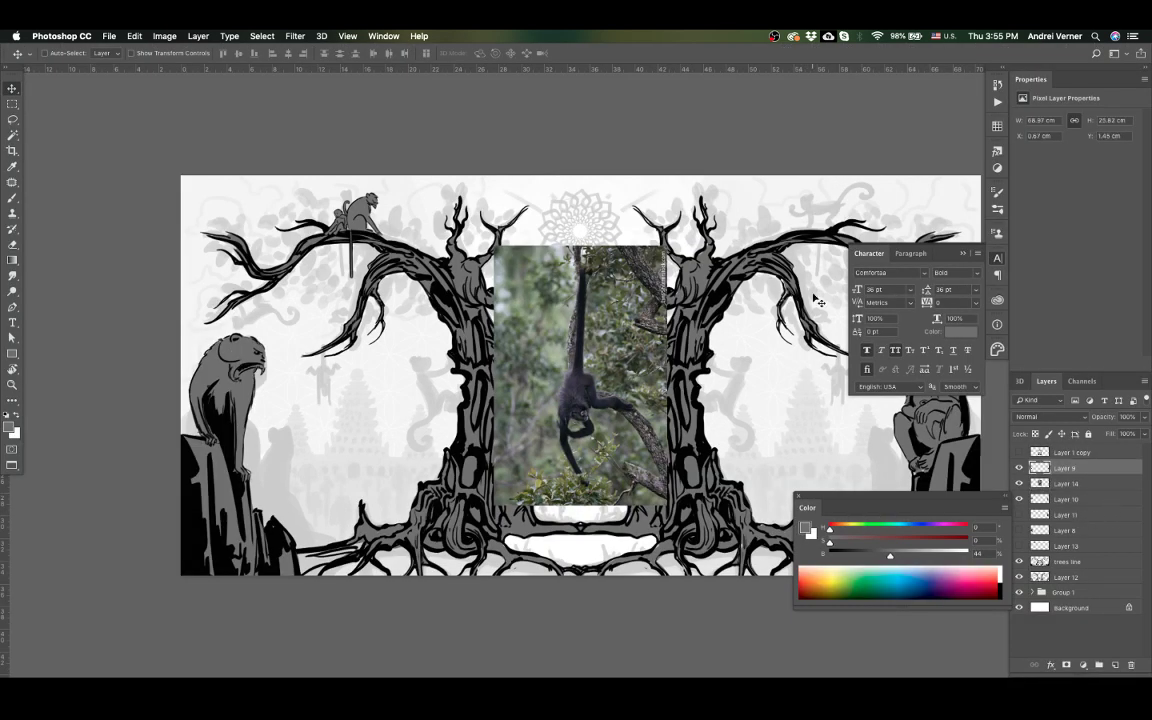
# Step: Paint a black spider monkey hanging by its long tail from the right tree's branch
pyautogui.press('b')
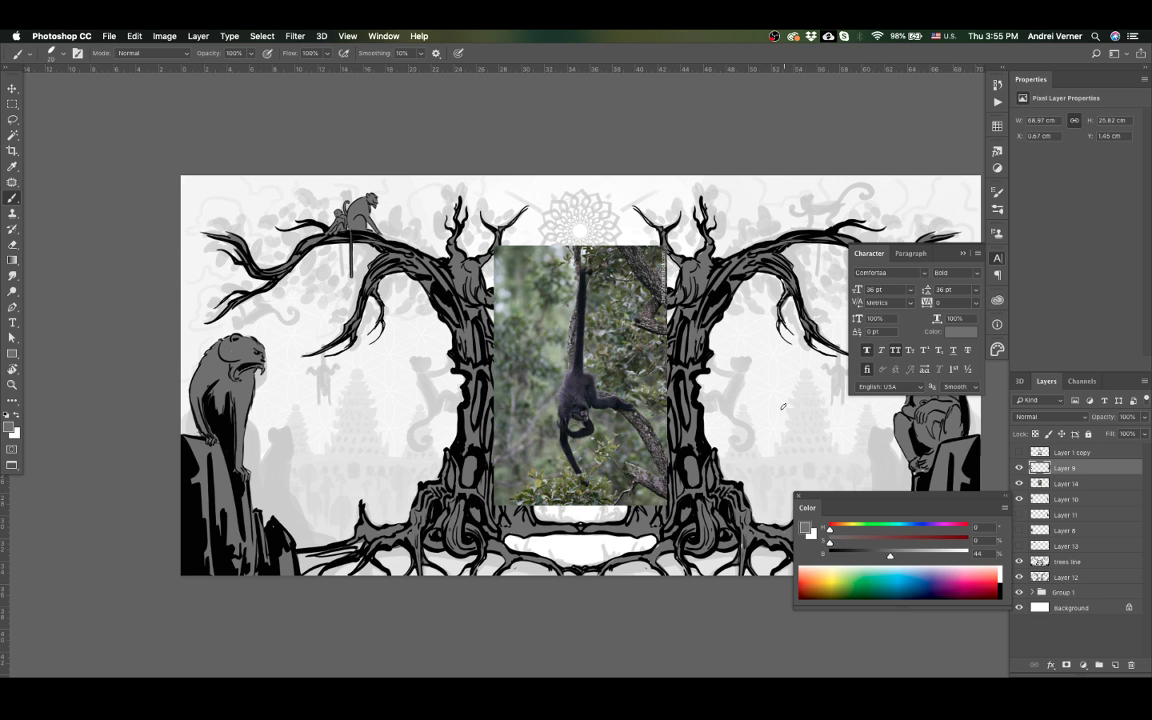
pyautogui.moveTo(784, 356); pyautogui.dragTo(785, 432)
pyautogui.hotkey('ctrl', 'z')
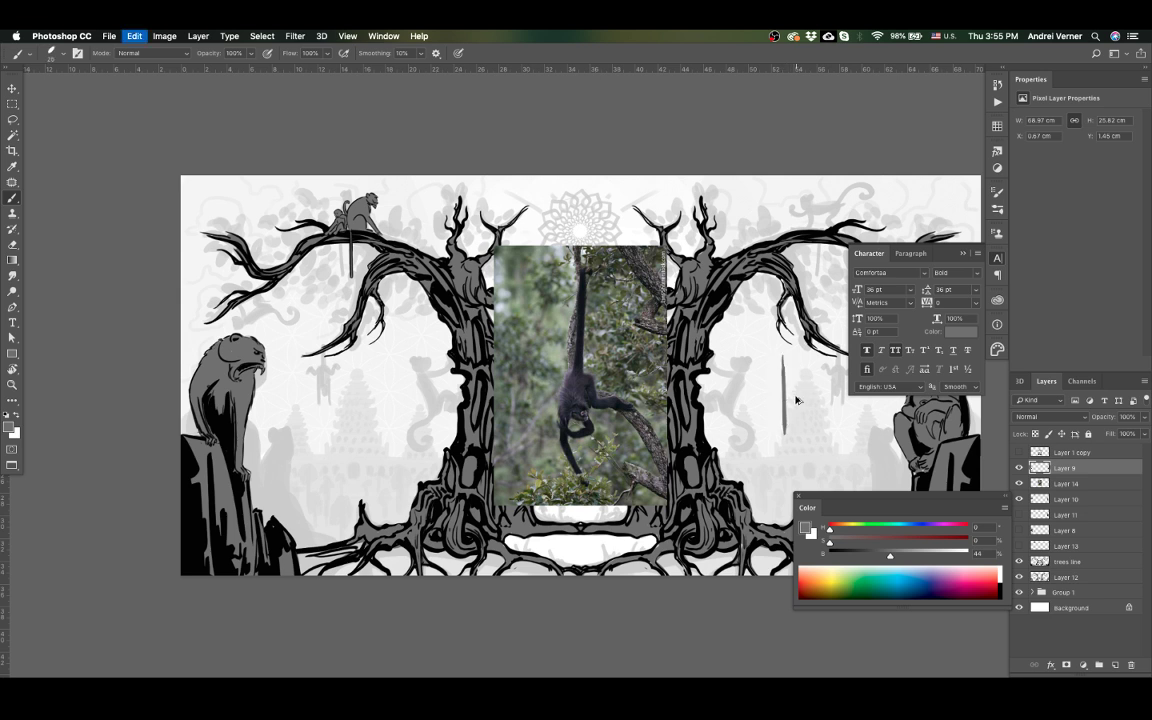
pyautogui.press('d')
pyautogui.moveTo(789, 352)
pyautogui.mouseDown()
pyautogui.moveTo(789, 430)
pyautogui.moveTo(789, 403)
pyautogui.mouseUp()
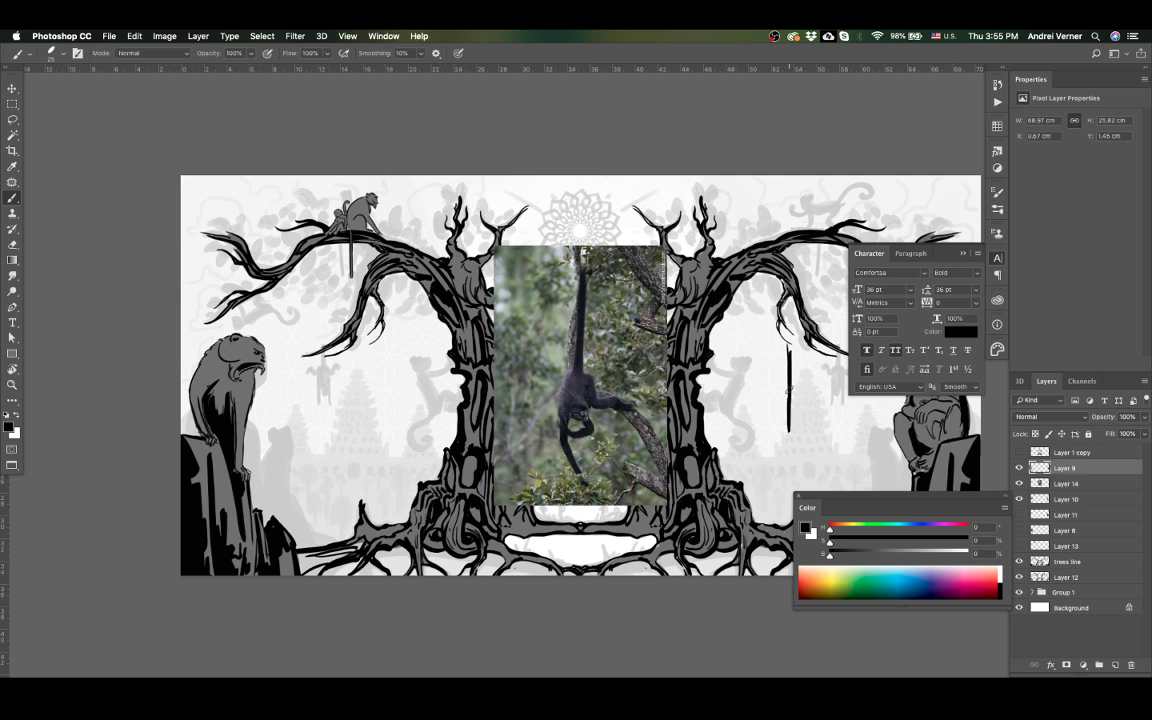
pyautogui.moveTo(789, 400)
pyautogui.mouseDown()
pyautogui.moveTo(805, 440)
pyautogui.moveTo(830, 434)
pyautogui.mouseUp()
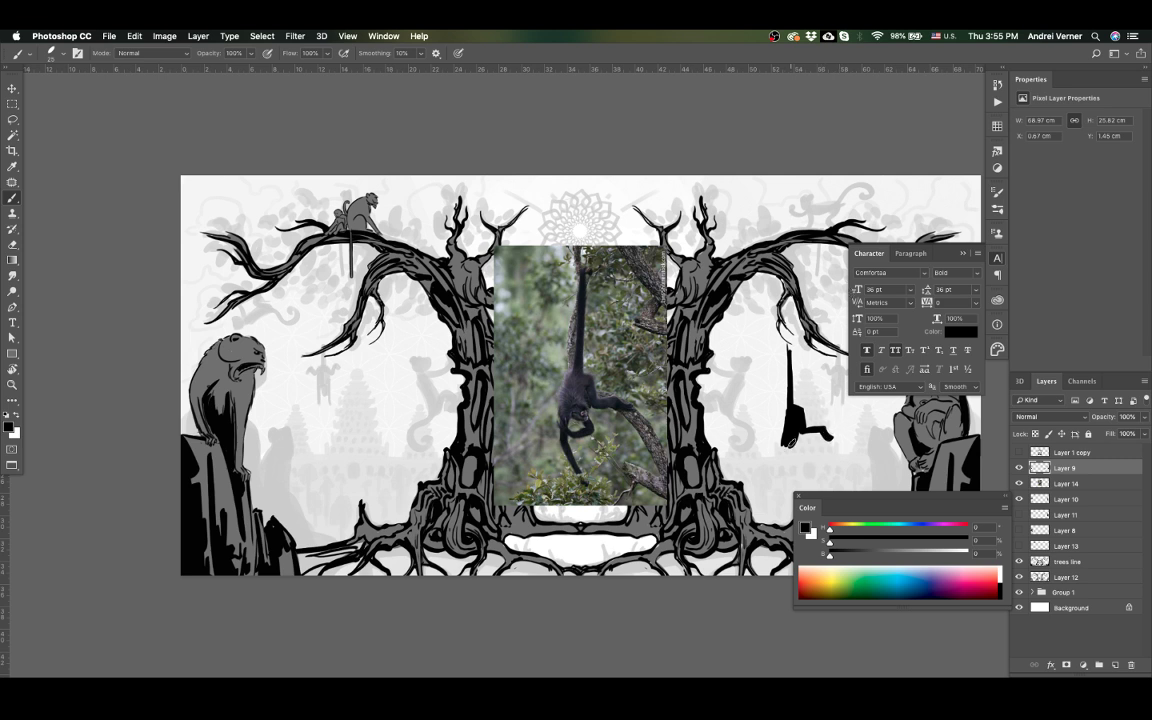
pyautogui.press('Tab')
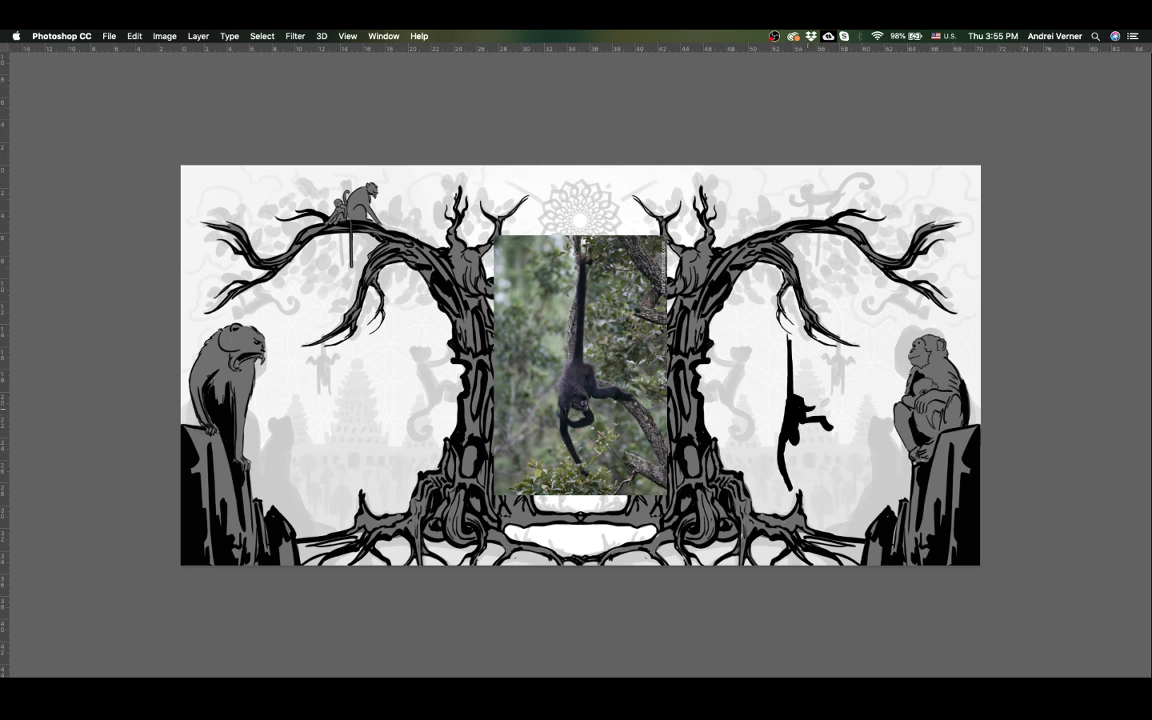
# Step: Undo the last brush stroke on the hanging monkey
pyautogui.hotkey('ctrl', 'z')
pyautogui.hotkey('ctrl', 'z')
pyautogui.hotkey('ctrl', 'z')
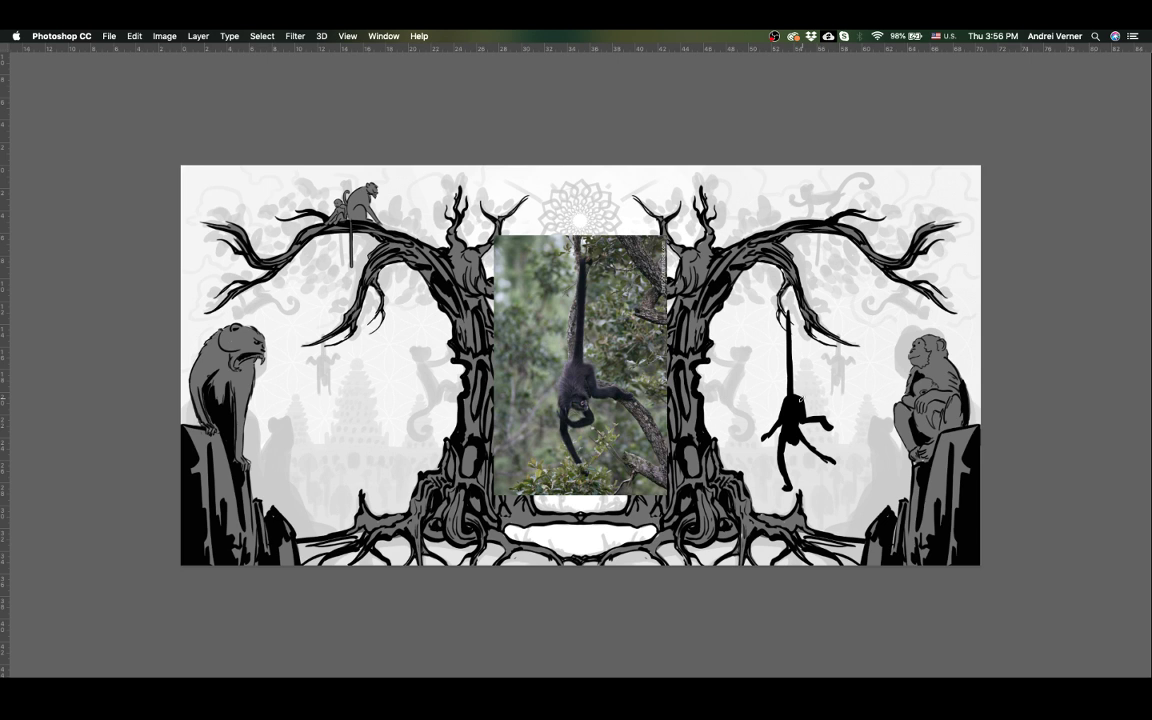
# Step: Move the hanging monkey onto the left tree's branch, shrink it much smaller, and deselect
pyautogui.rightClick(802, 411)
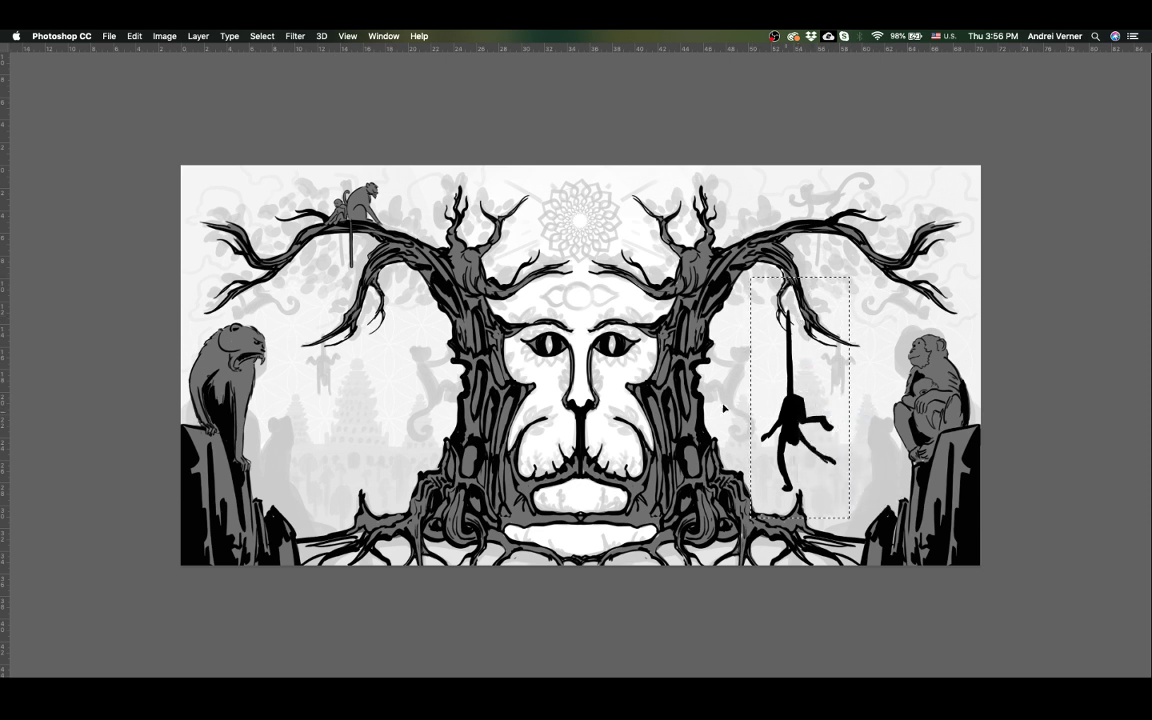
pyautogui.moveTo(795, 395); pyautogui.dragTo(352, 396)
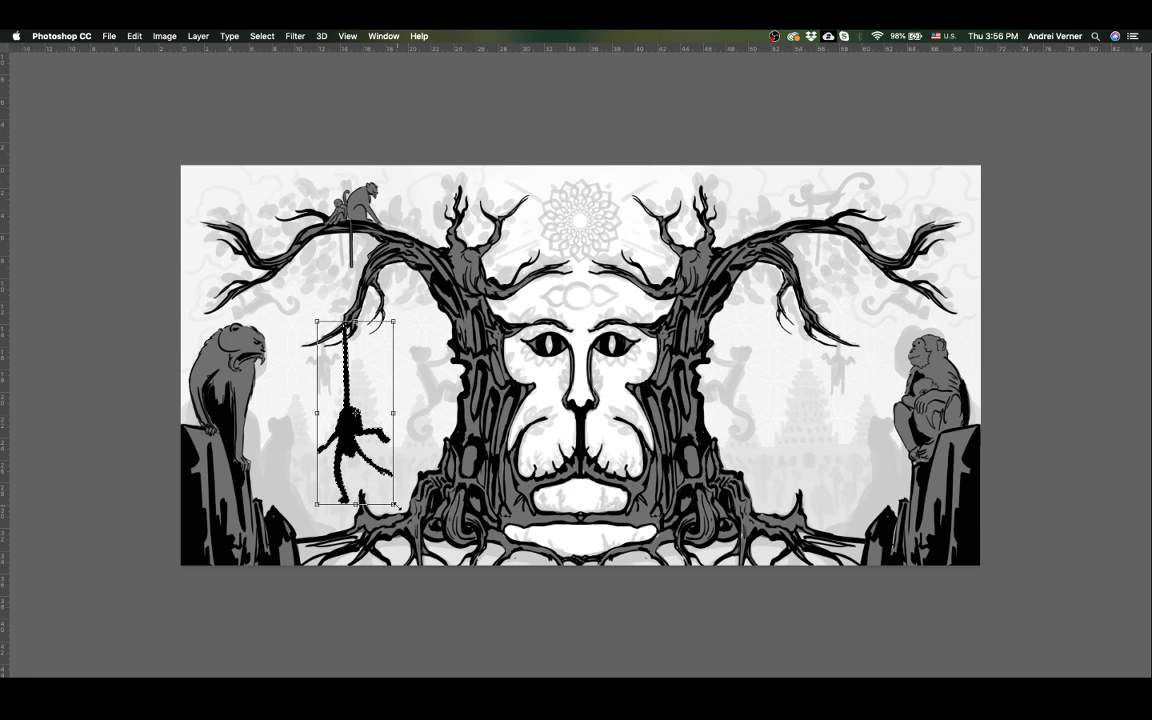
pyautogui.moveTo(396, 506); pyautogui.dragTo(331, 394)
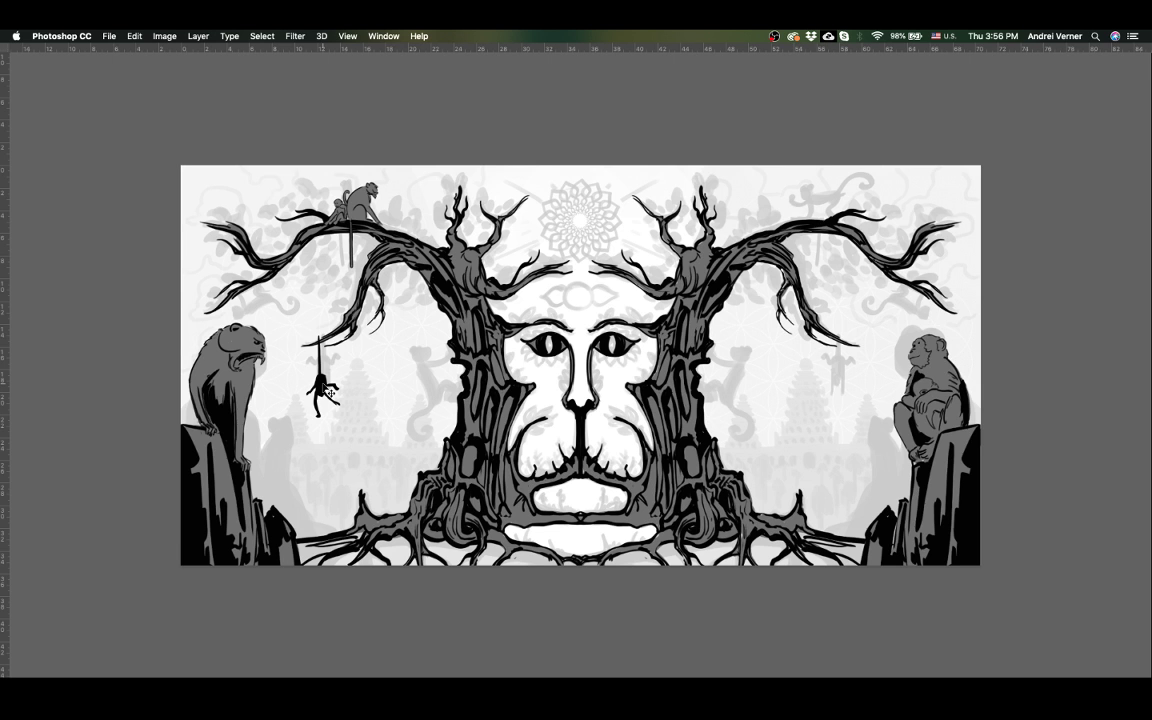
pyautogui.press('super+z')
pyautogui.press('super+shift+z')
pyautogui.press('super+d')
pyautogui.press('super+0')
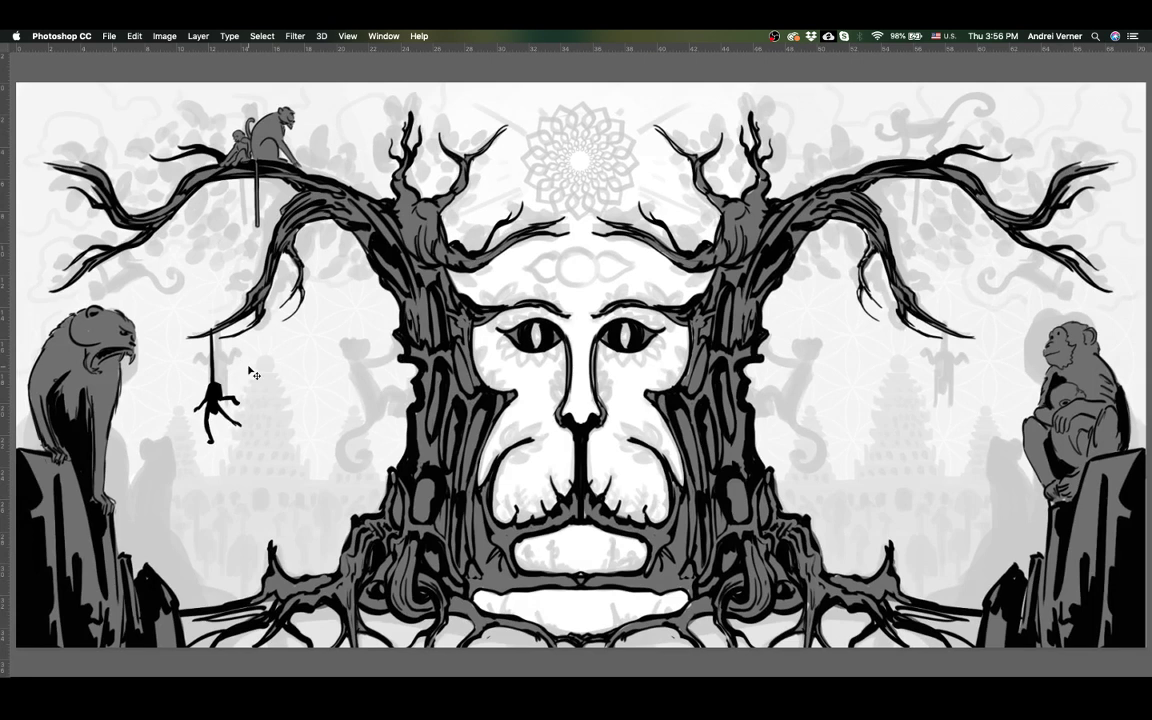
# Step: Zoom in to inspect the small hanging monkey, then fit the image back on screen
pyautogui.keyDown('super'); pyautogui.click(215, 340); pyautogui.keyUp('super')
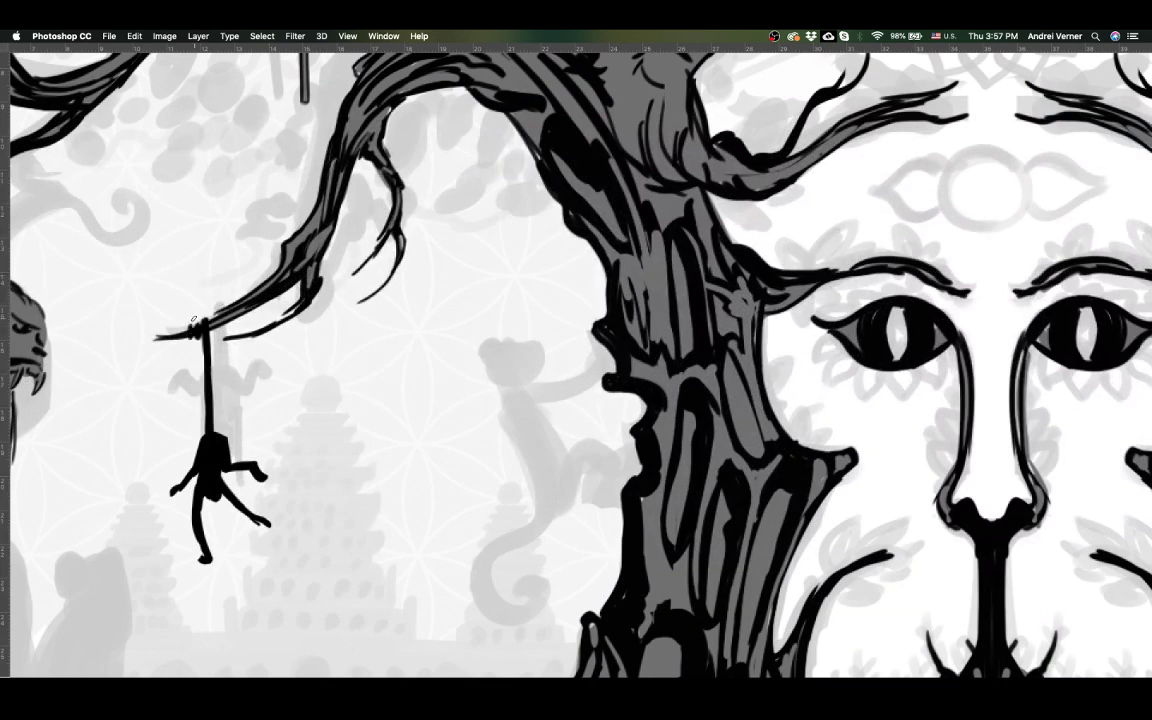
pyautogui.press('super+minus')
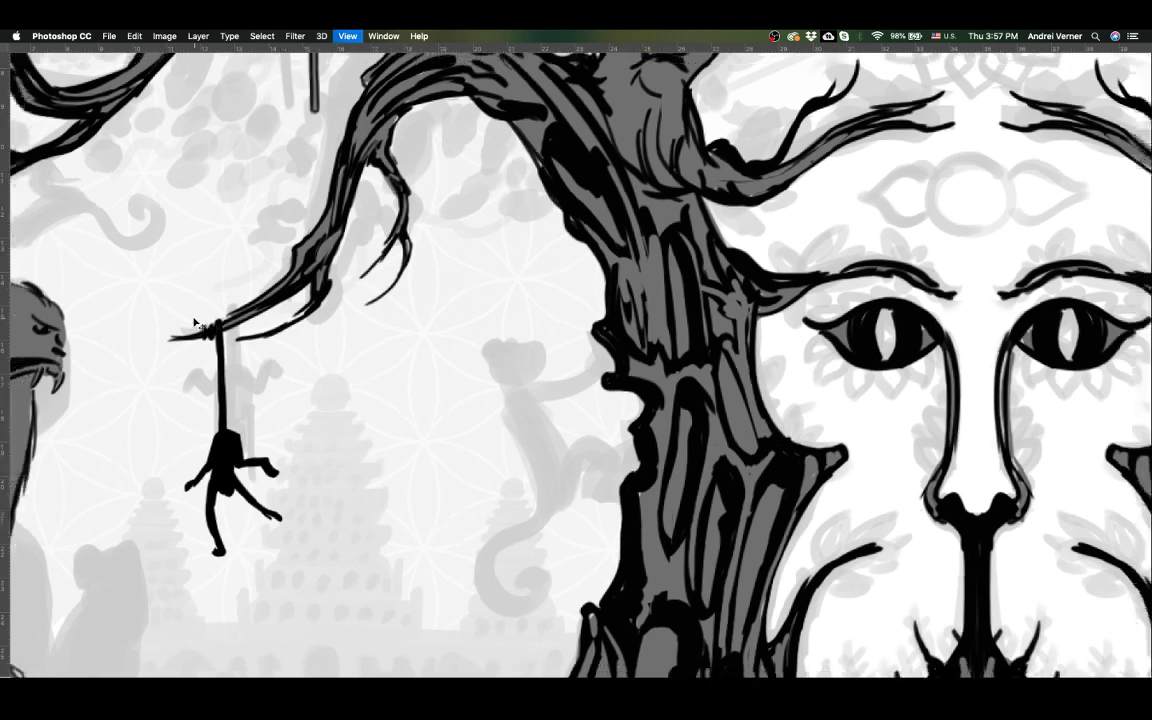
pyautogui.press('super+0')
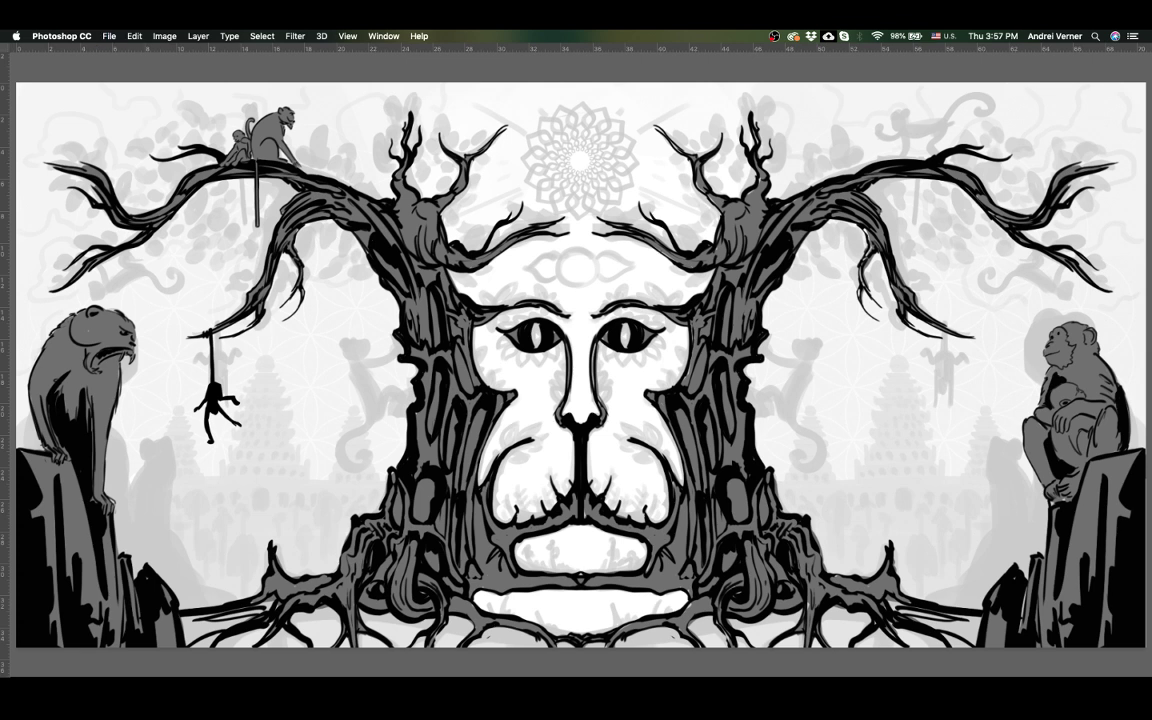
# Step: Paste the macaque photo as a new layer and shrink it to fit between the trunks
pyautogui.press('Tab')
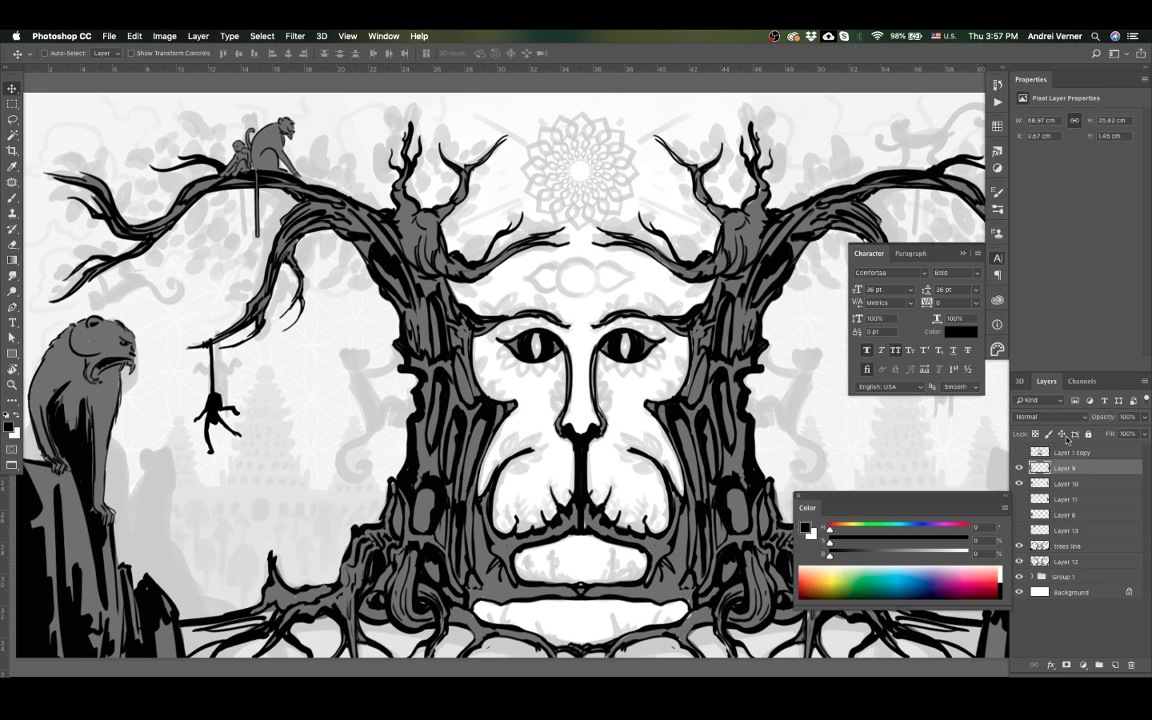
pyautogui.press('ctrl')
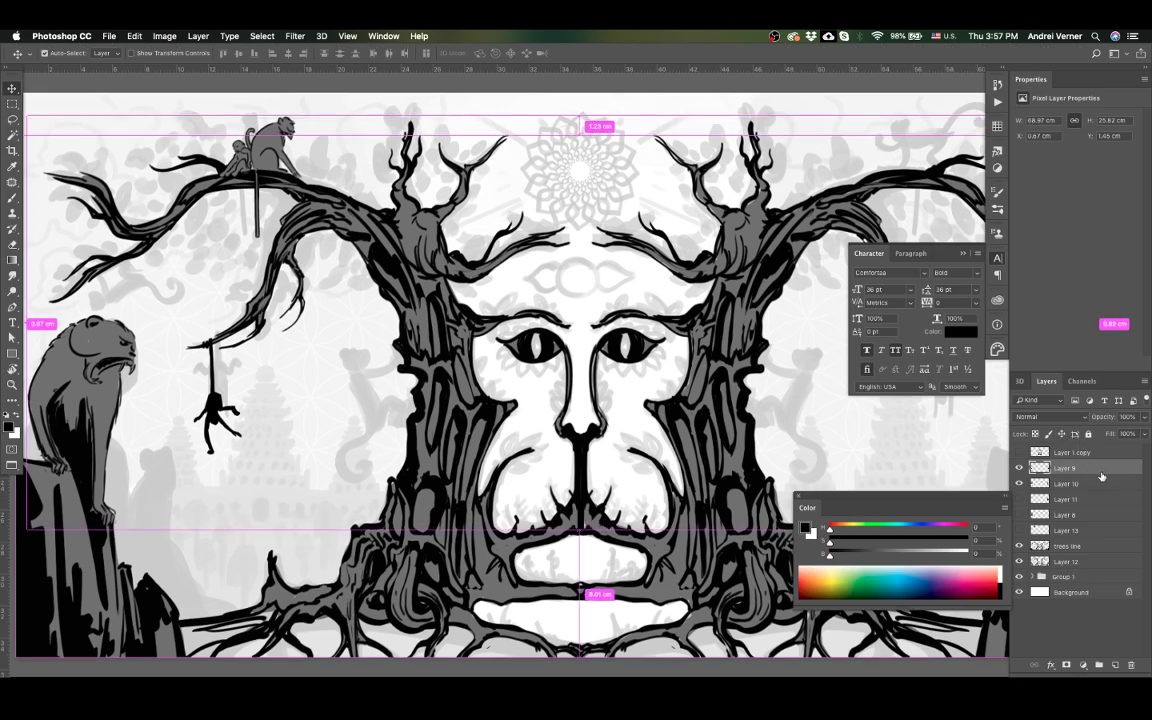
pyautogui.hotkey('ctrl', 'v')
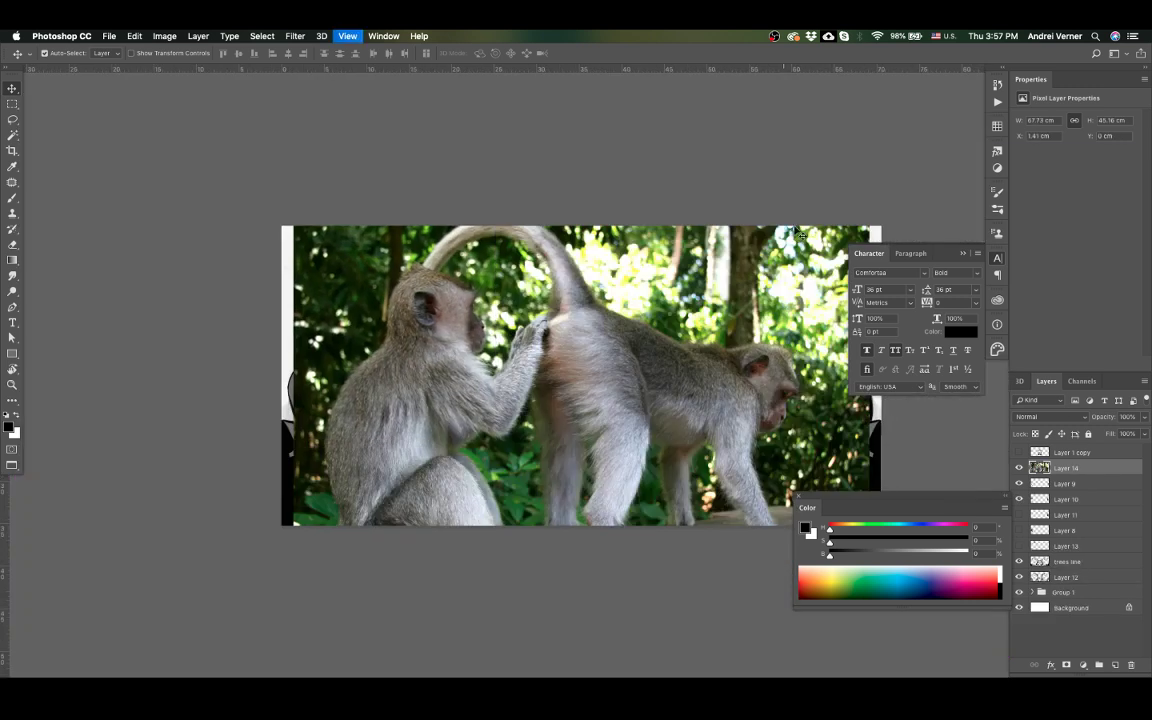
pyautogui.hotkey('ctrl', 't')
pyautogui.moveTo(870, 229); pyautogui.dragTo(729, 432)
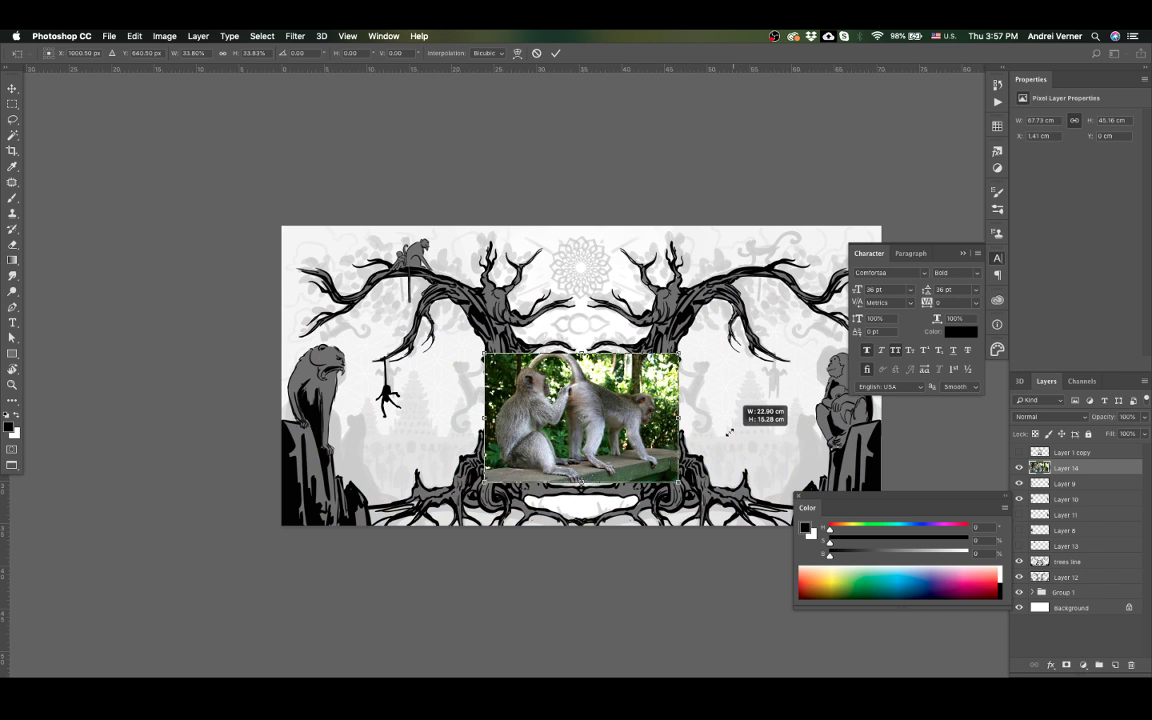
pyautogui.press('Return')
# Step: Send the photo layer down one level, zoom in on it, and select Layer 9
pyautogui.hotkey('ctrl', '[')
pyautogui.hotkey('ctrl', '[')
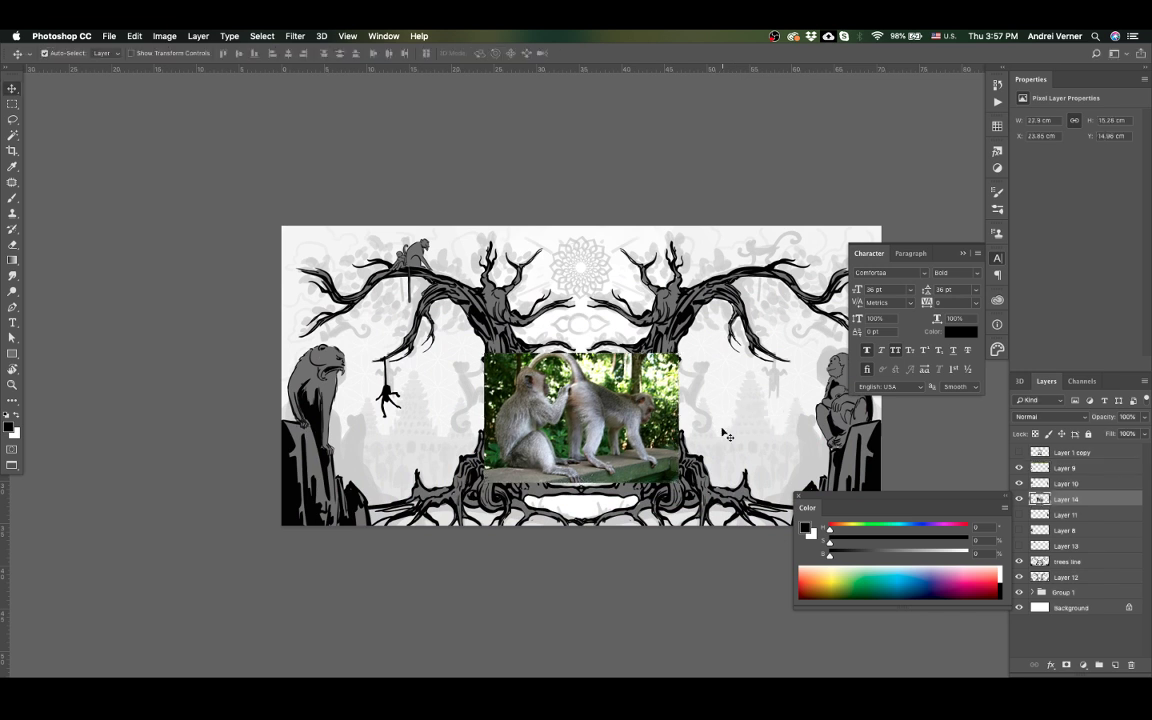
pyautogui.press('z')
pyautogui.click(665, 433)
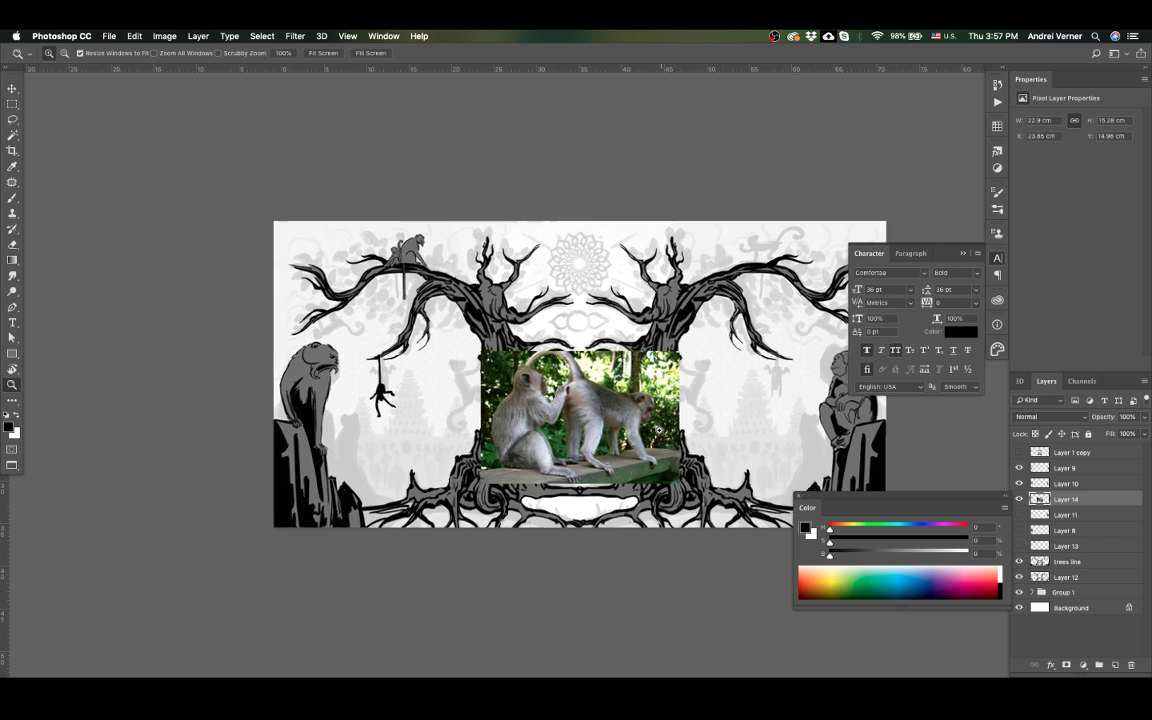
pyautogui.click(1066, 468)
# Step: With a size-20 brush, trace the macaque's leg up to its tail, undoing the overshoot
pyautogui.press('b')
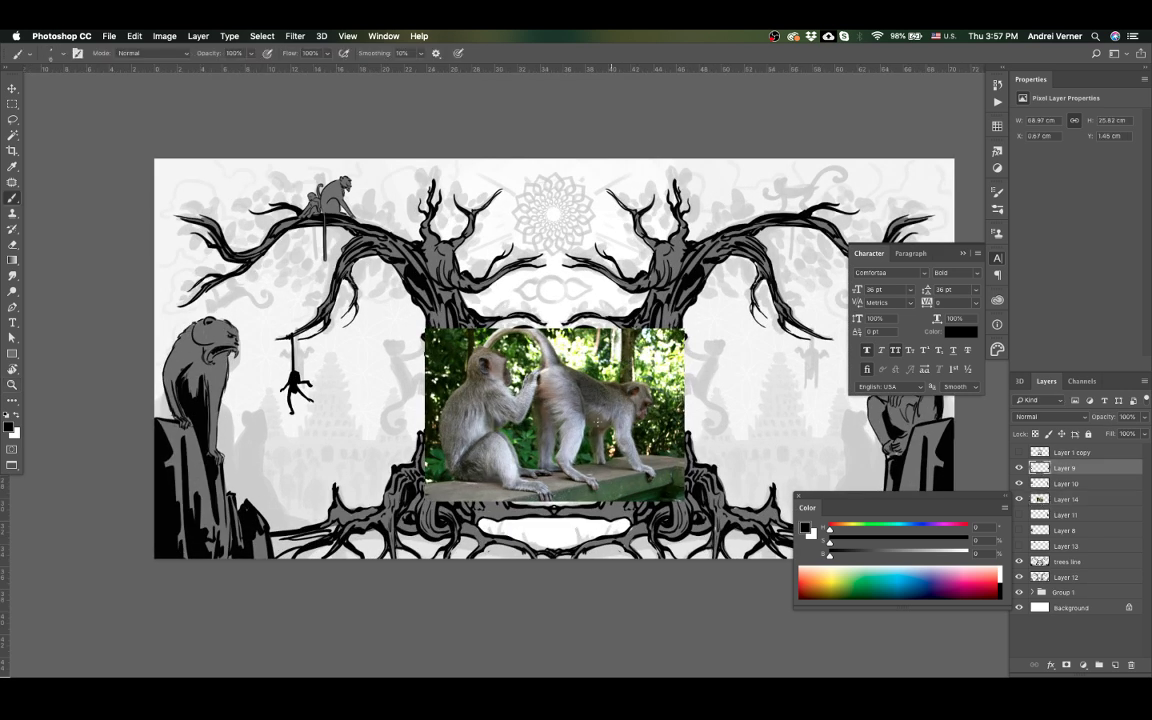
pyautogui.press(']')
pyautogui.moveTo(572, 478)
pyautogui.mouseDown()
pyautogui.moveTo(547, 365)
pyautogui.moveTo(474, 352)
pyautogui.mouseUp()
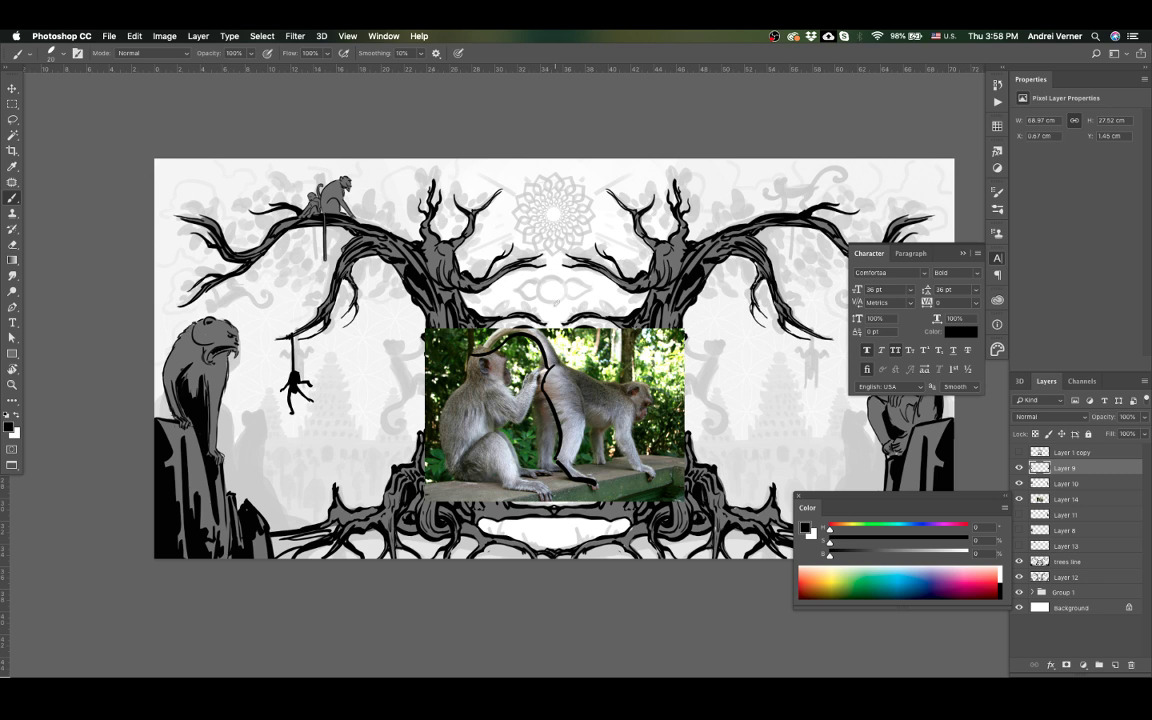
pyautogui.moveTo(547, 366); pyautogui.dragTo(462, 372)
pyautogui.press('super+z')
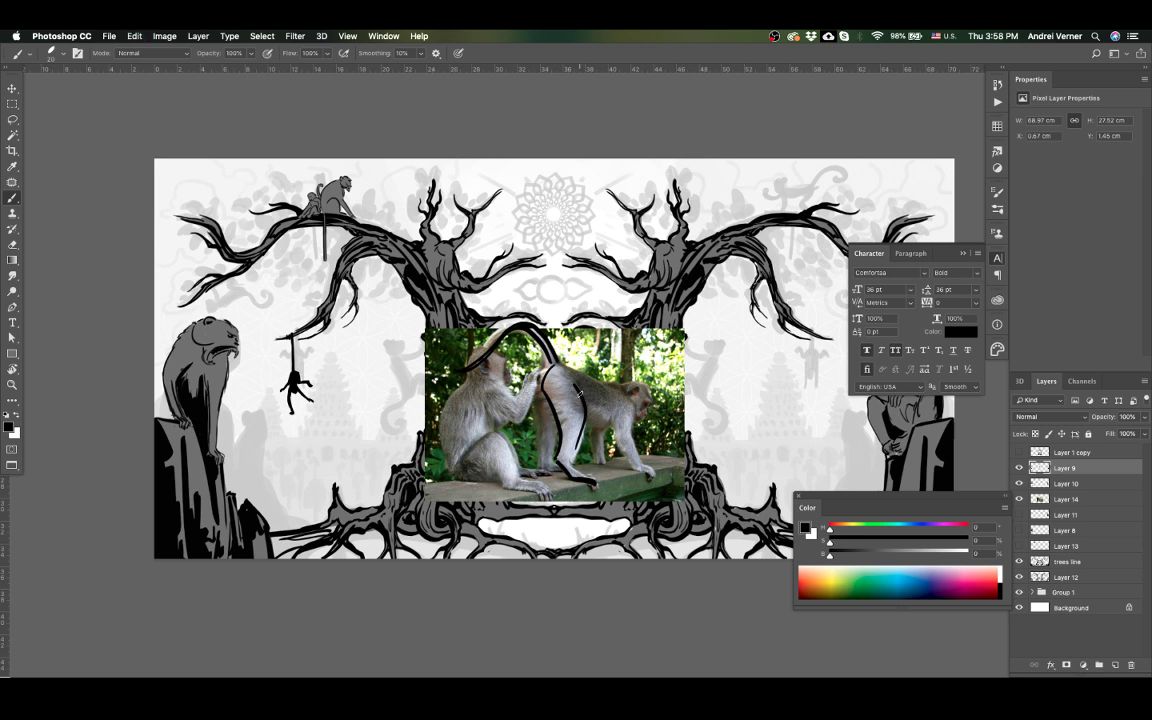
pyautogui.press('super+z')
# Step: Outline the macaque's hind leg, back and belly, then undo the stroke near its head
pyautogui.moveTo(573, 384); pyautogui.dragTo(588, 466)
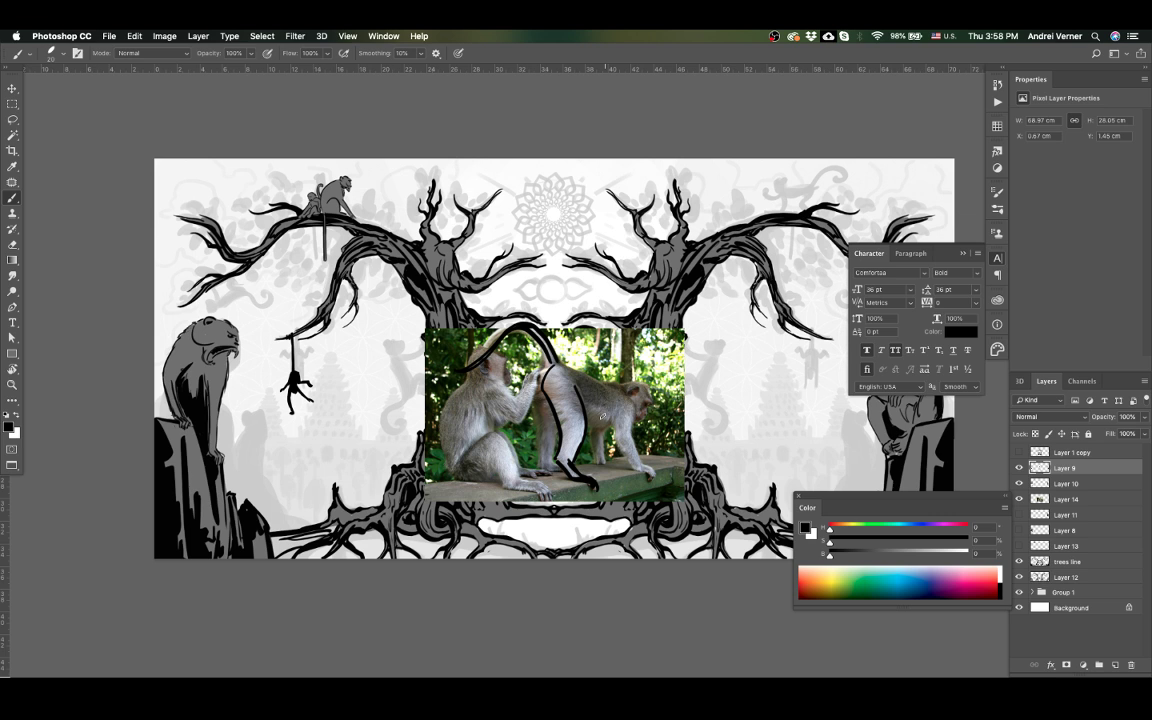
pyautogui.moveTo(603, 416)
pyautogui.mouseDown()
pyautogui.moveTo(586, 382)
pyautogui.moveTo(644, 386)
pyautogui.mouseUp()
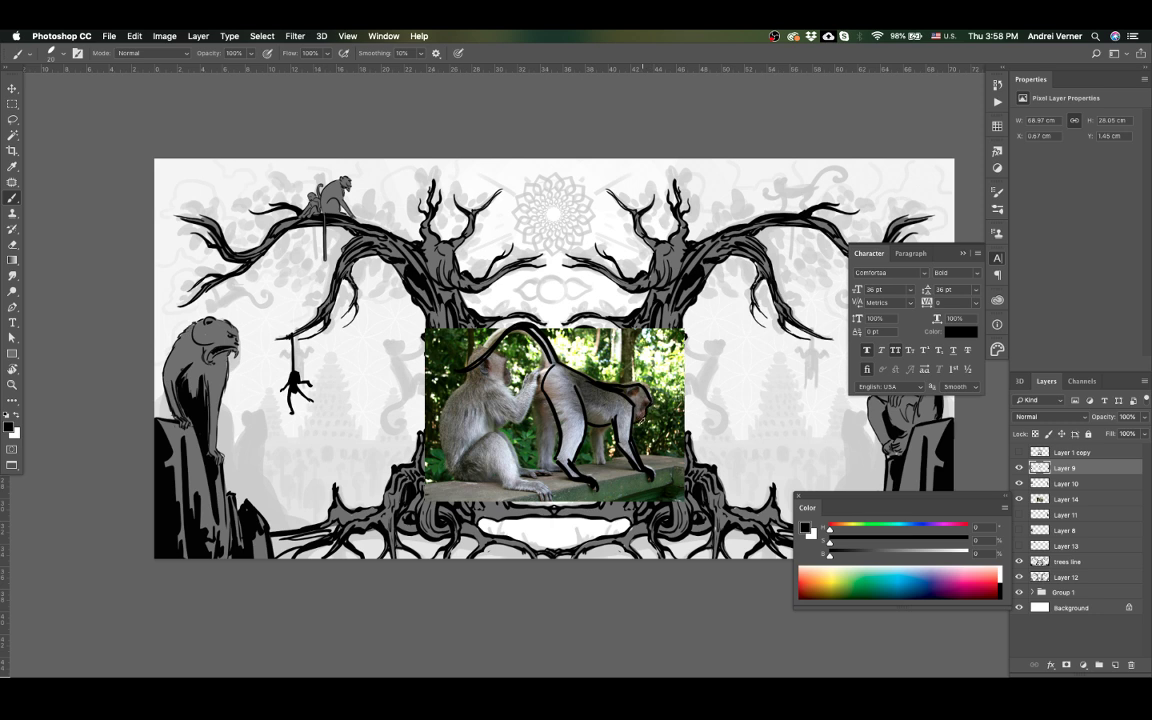
pyautogui.press('z')
pyautogui.moveTo(640, 420); pyautogui.dragTo(600, 368)
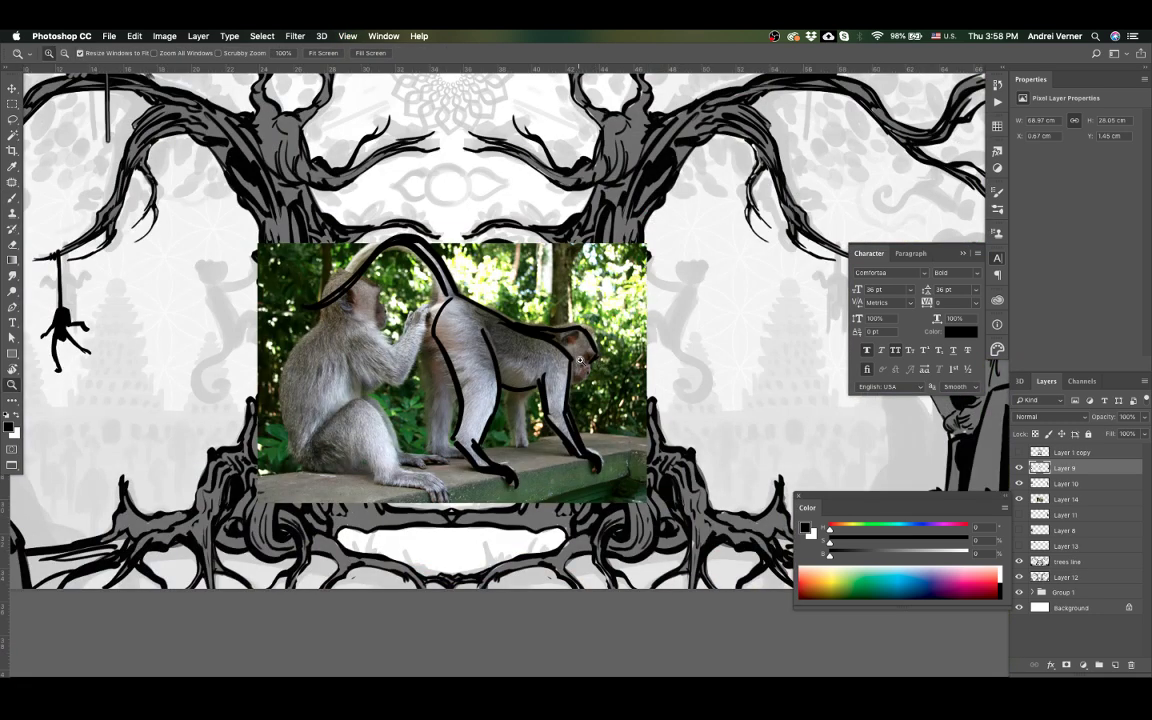
pyautogui.press('b')
pyautogui.hotkey('ctrl', 'z')
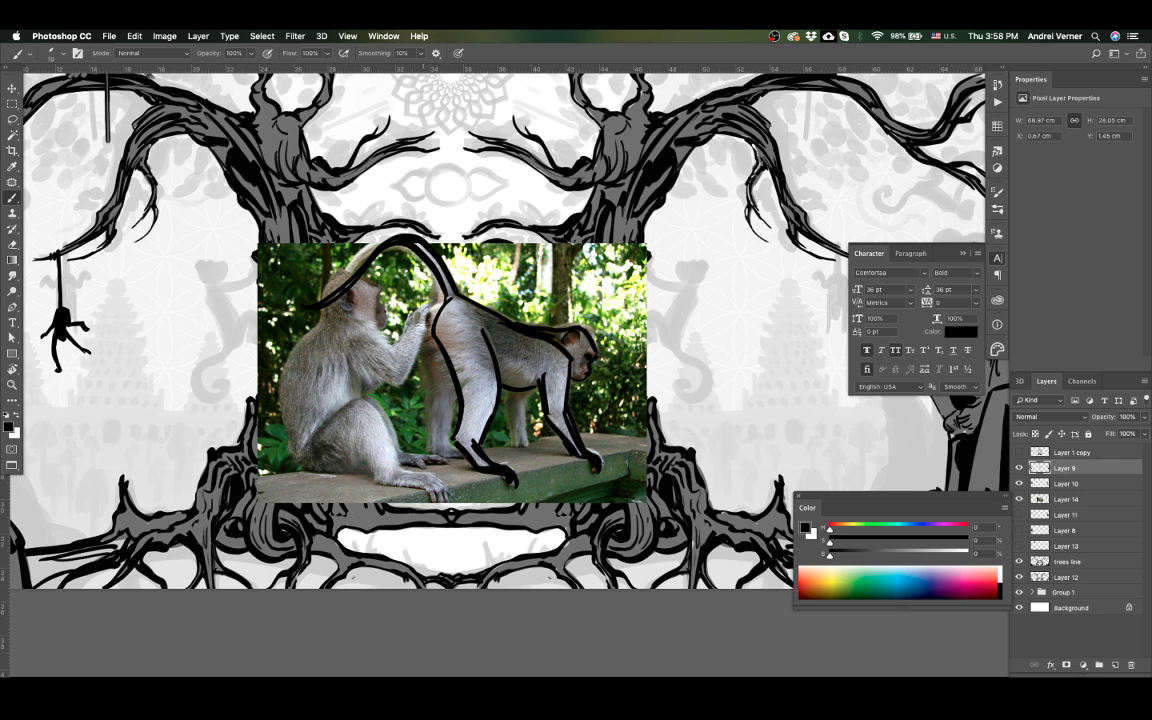
# Step: Hide the macaque photo and move the traced outline toward the left tree
pyautogui.click(1021, 499)
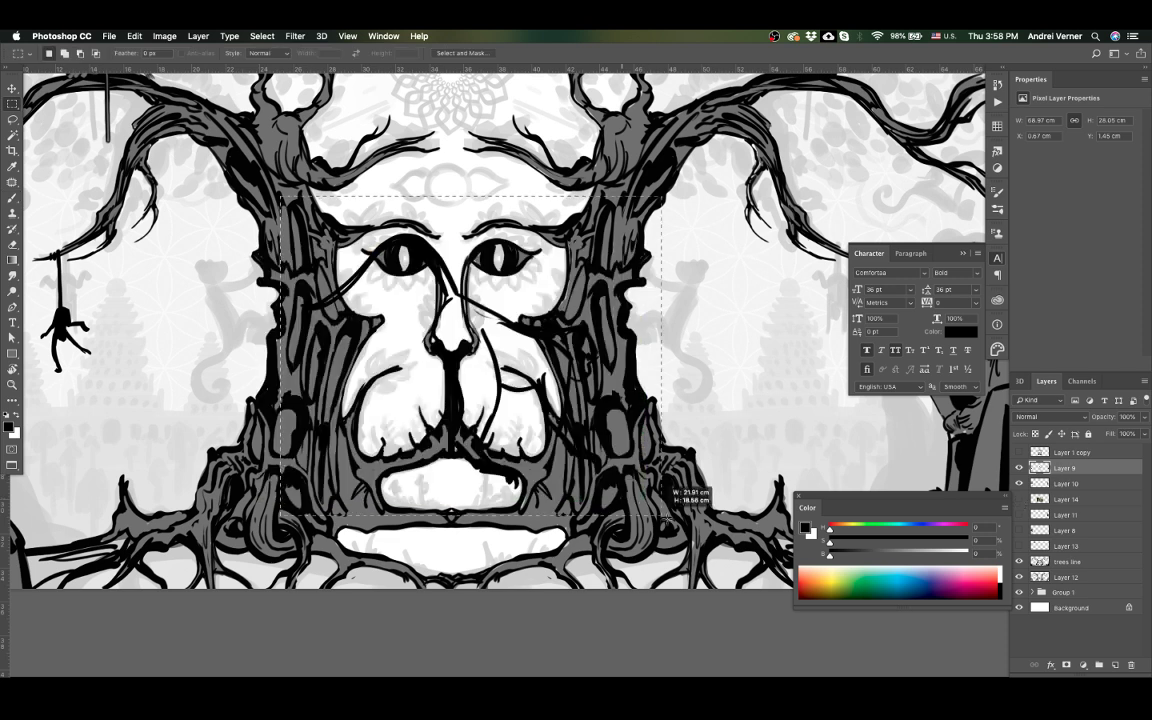
pyautogui.press('v')
pyautogui.moveTo(578, 372); pyautogui.dragTo(402, 368)
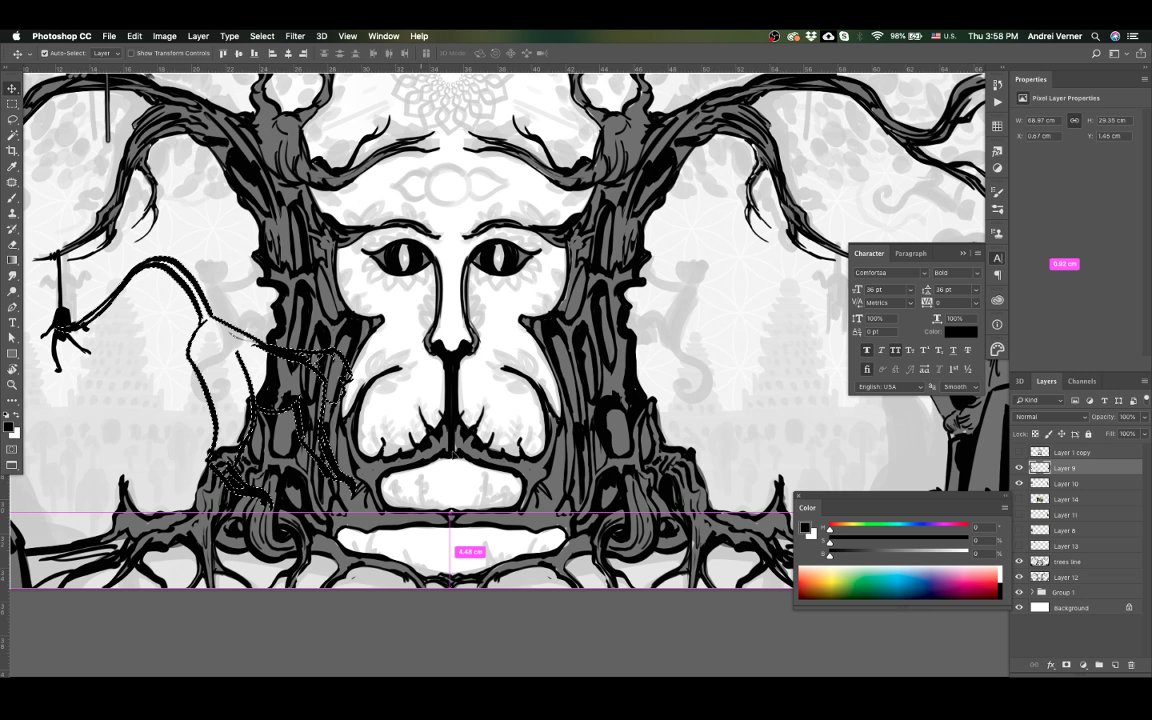
# Step: Shrink, rotate and position the outline upright against the left trunk
pyautogui.hotkey('ctrl', 't')
pyautogui.moveTo(360, 500); pyautogui.dragTo(226, 416)
pyautogui.moveTo(200, 345)
pyautogui.mouseDown()
pyautogui.moveTo(228, 372)
pyautogui.moveTo(158, 330)
pyautogui.mouseUp()
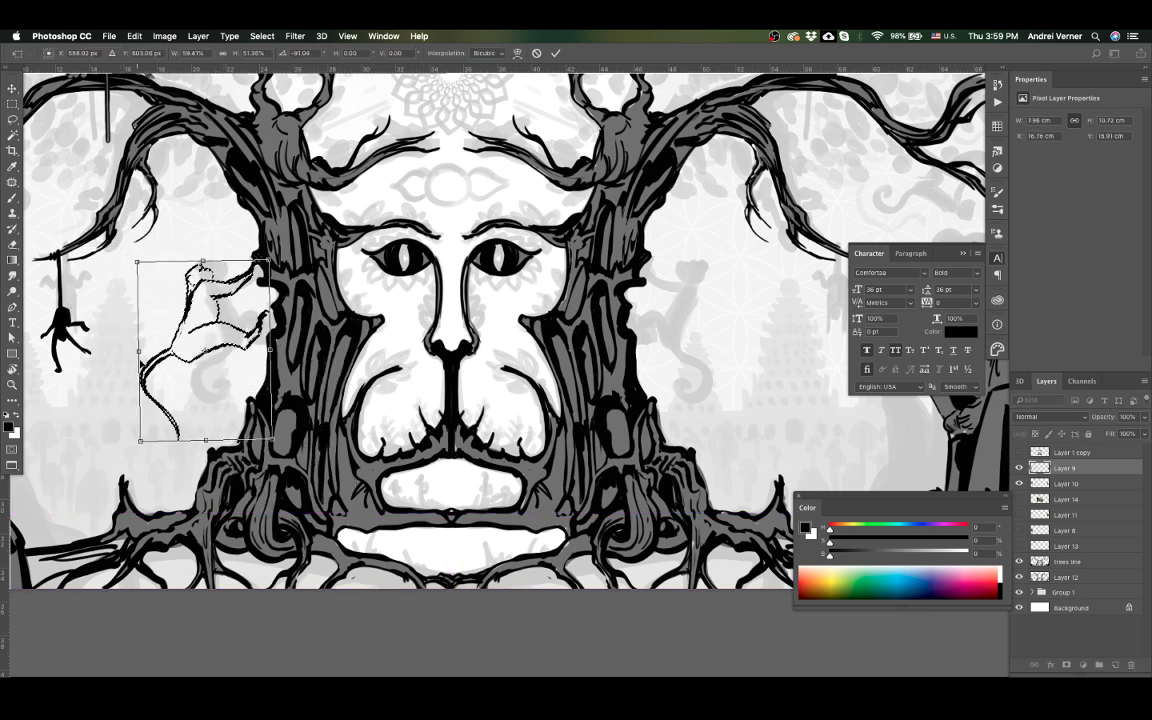
pyautogui.moveTo(135, 327); pyautogui.dragTo(364, 352)
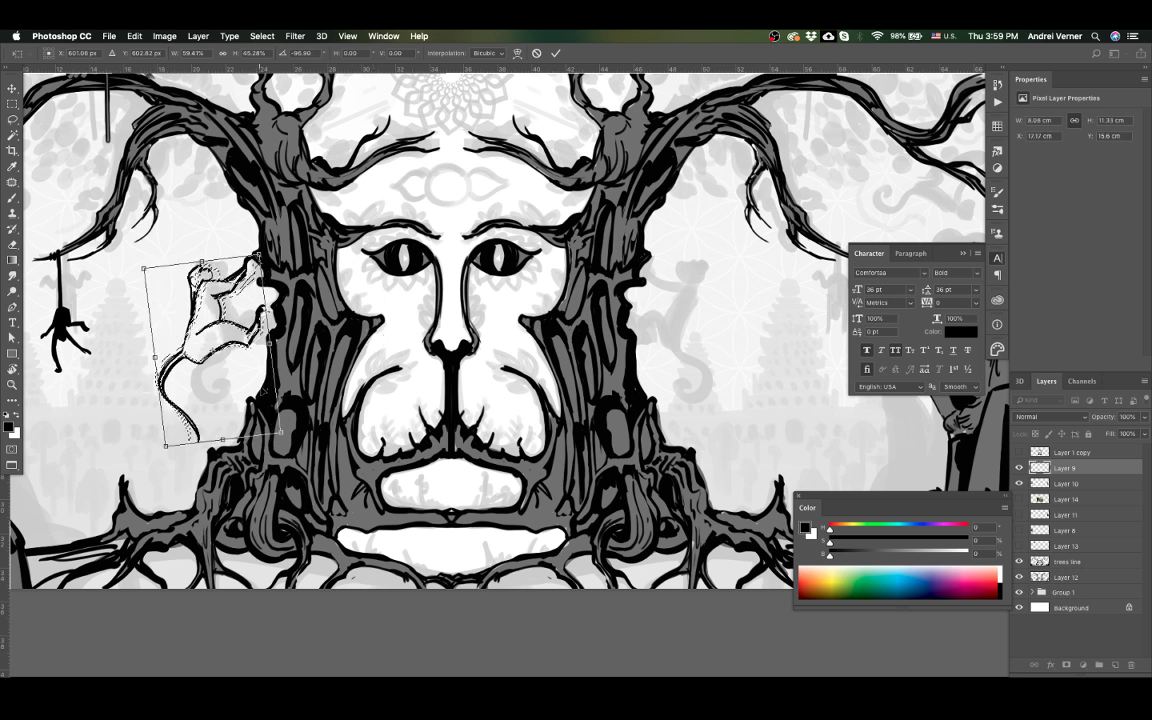
pyautogui.moveTo(166, 446); pyautogui.dragTo(175, 442)
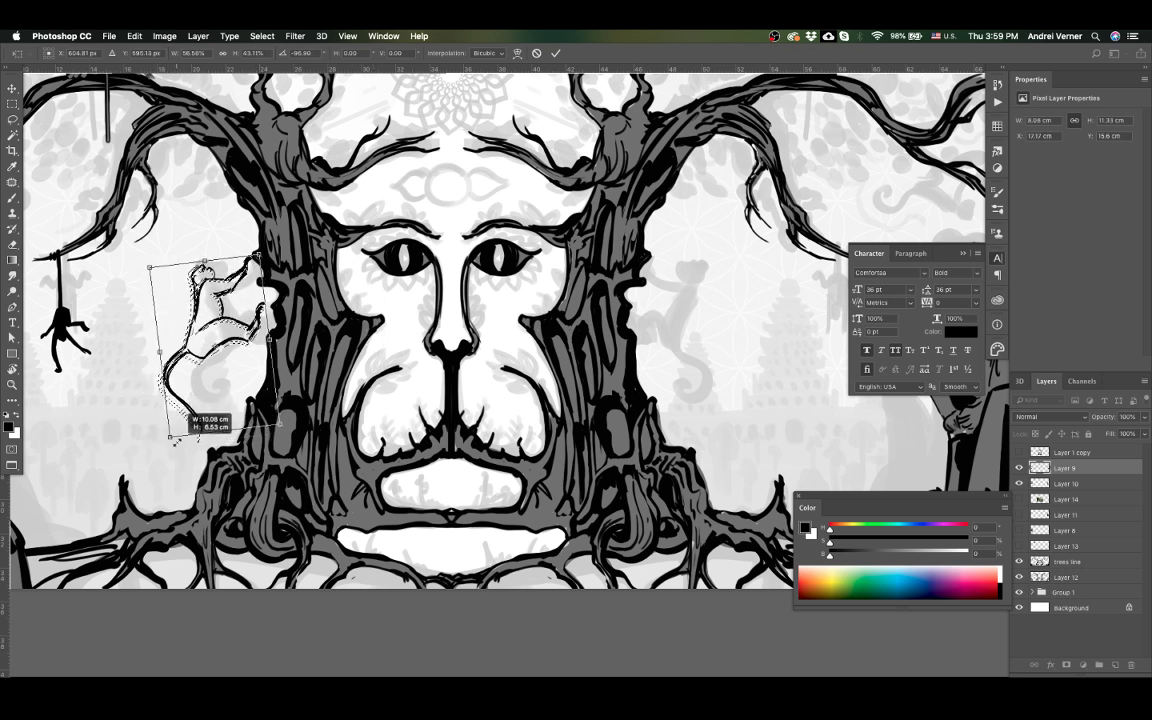
pyautogui.moveTo(239, 358); pyautogui.dragTo(251, 384)
pyautogui.moveTo(298, 452); pyautogui.dragTo(292, 460)
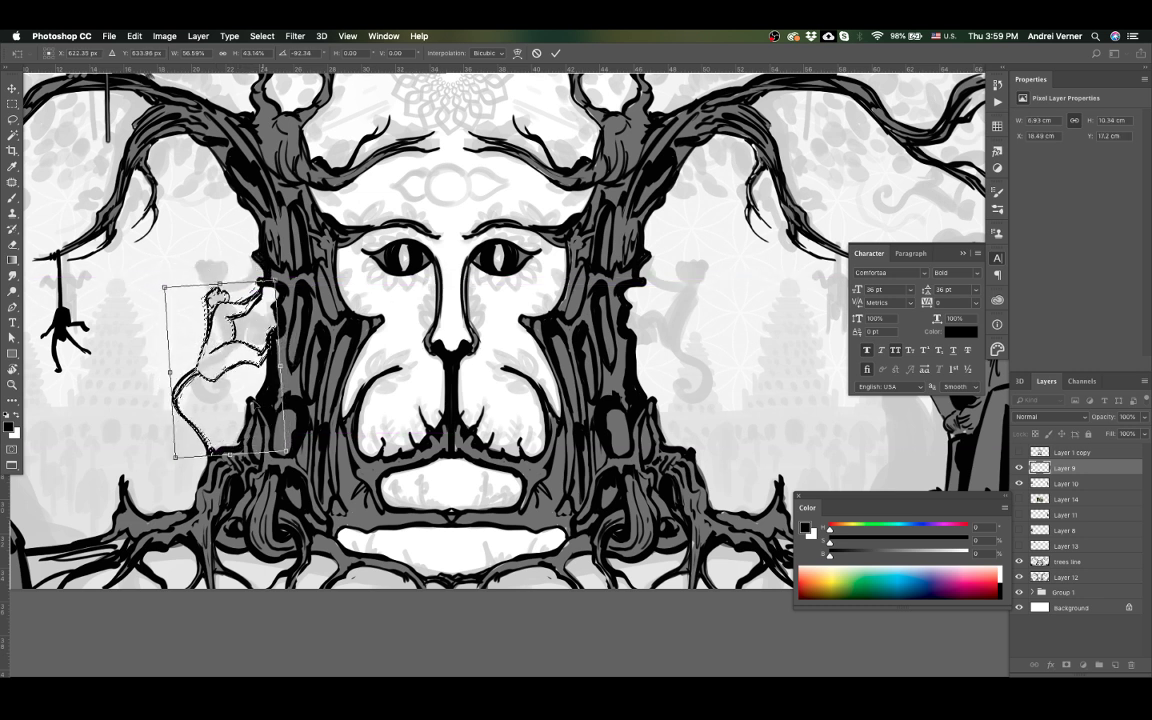
pyautogui.moveTo(251, 384); pyautogui.dragTo(247, 380)
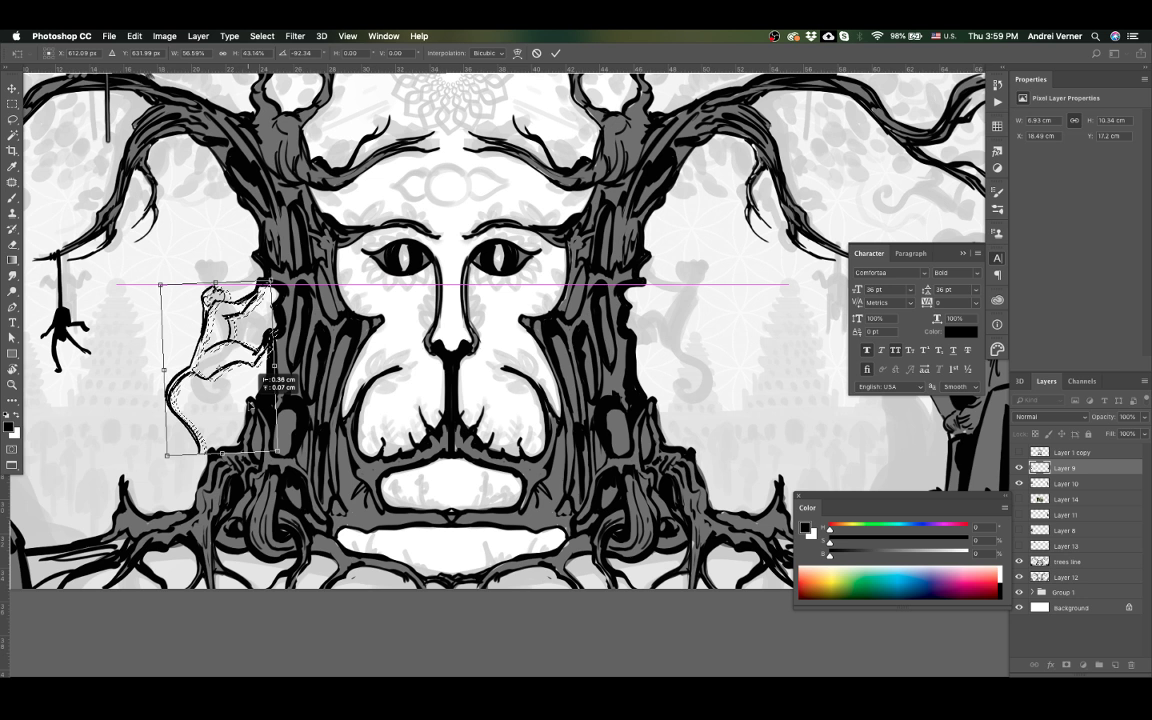
pyautogui.press('Return')
# Step: Add a short stroke on the monkey's leg and thin the bold outline on its back
pyautogui.press('b')
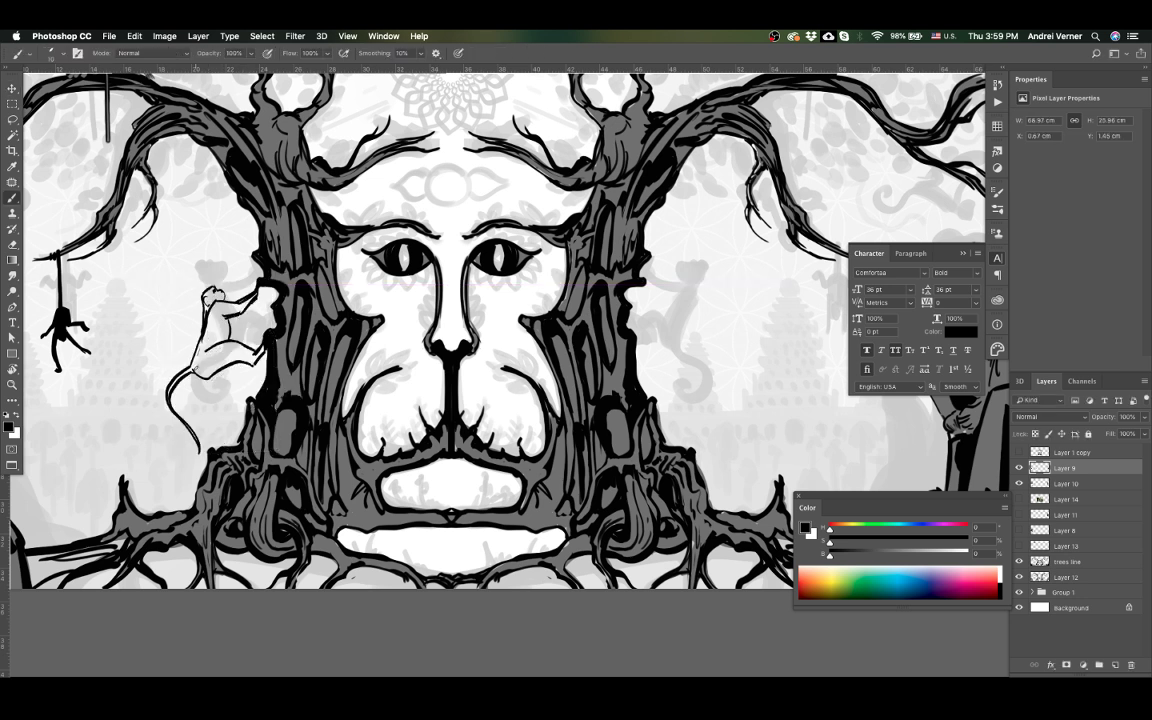
pyautogui.moveTo(197, 377)
pyautogui.mouseDown()
pyautogui.moveTo(209, 362)
pyautogui.moveTo(181, 333)
pyautogui.moveTo(199, 330)
pyautogui.mouseUp()
pyautogui.press('e')
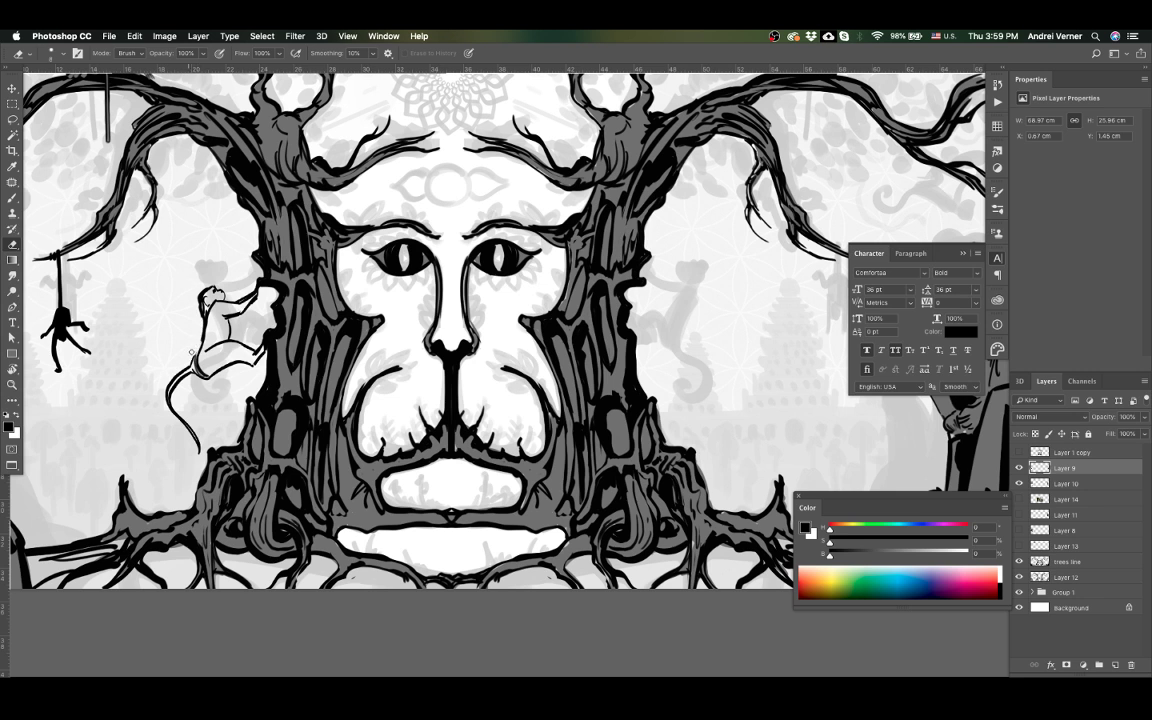
pyautogui.moveTo(200, 322); pyautogui.dragTo(199, 377)
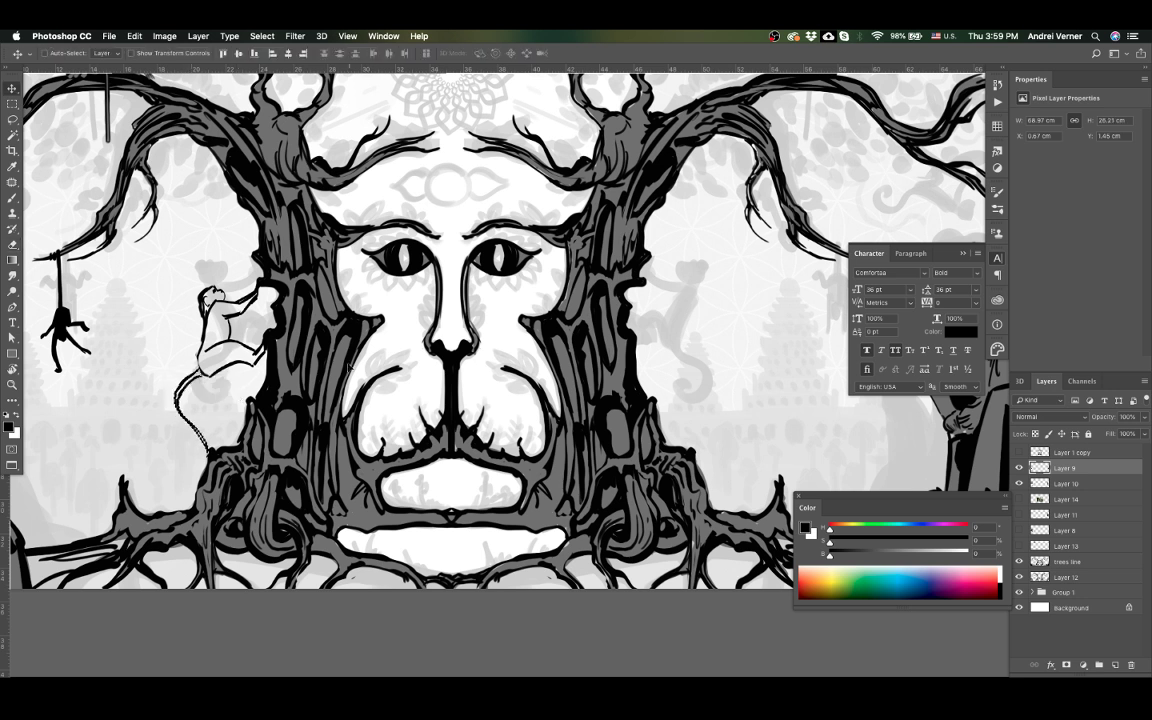
# Step: Rotate the climbing monkey's tail about 7 degrees with Free Transform
pyautogui.hotkey('ctrl', 't')
pyautogui.moveTo(260, 368)
pyautogui.mouseDown()
pyautogui.moveTo(360, 286)
pyautogui.moveTo(346, 268)
pyautogui.mouseUp()
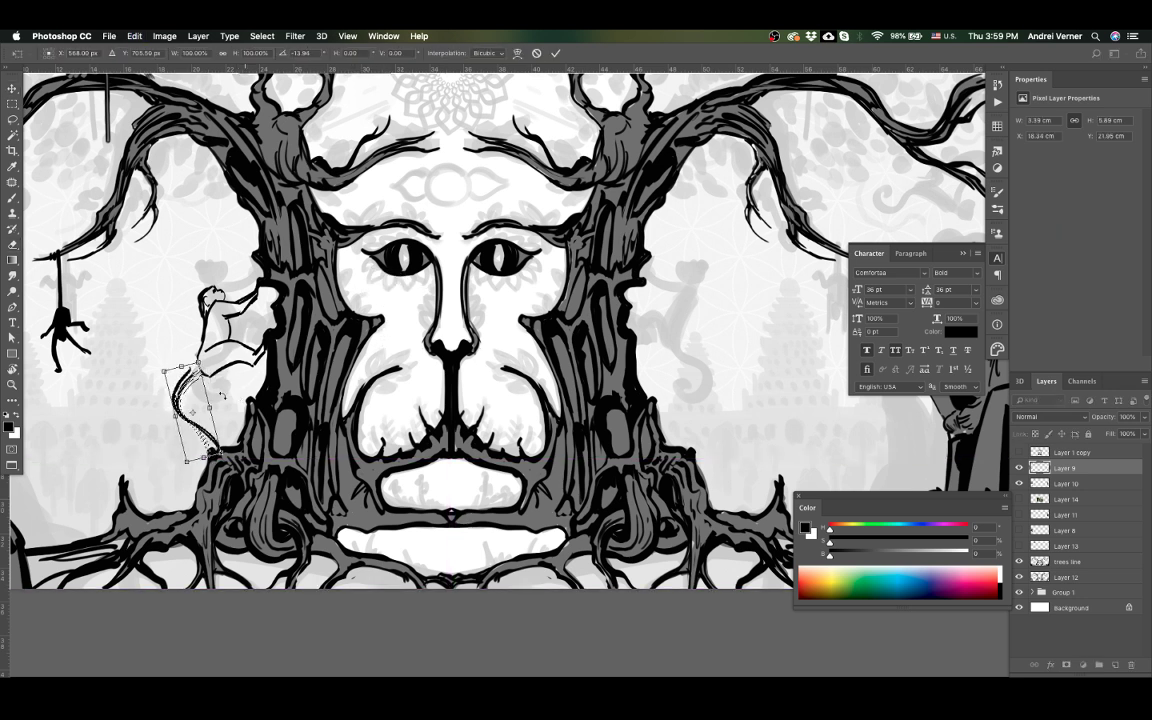
pyautogui.moveTo(205, 415); pyautogui.dragTo(212, 421)
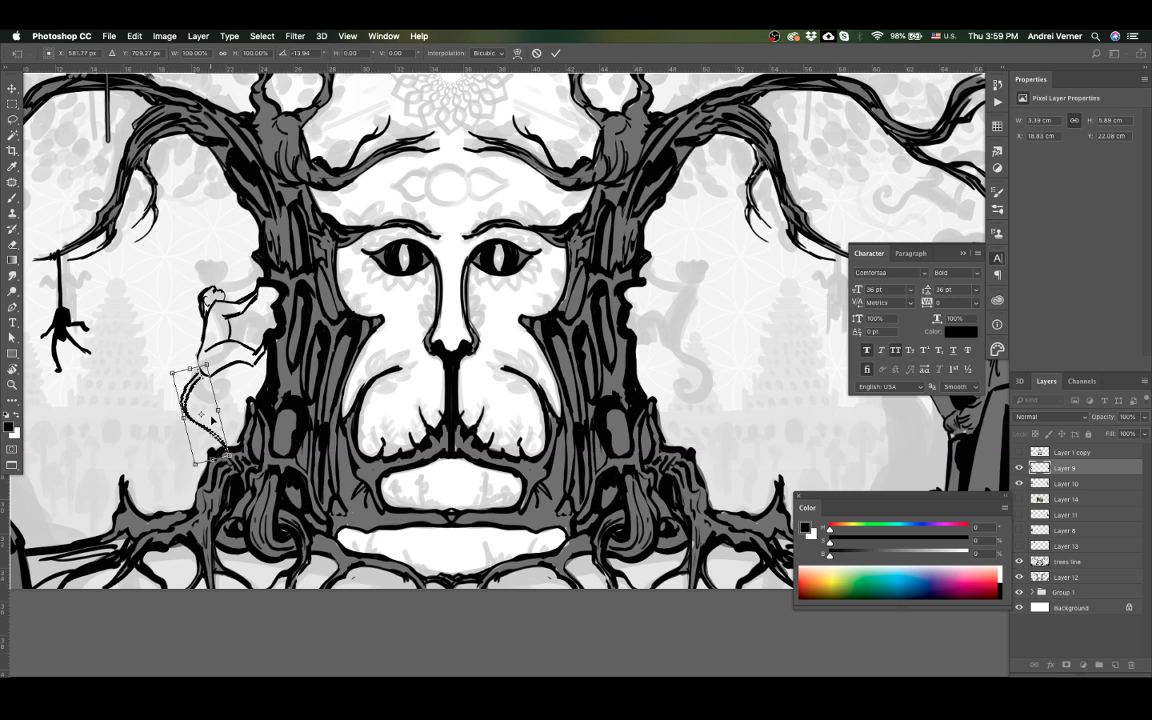
pyautogui.press('Return')
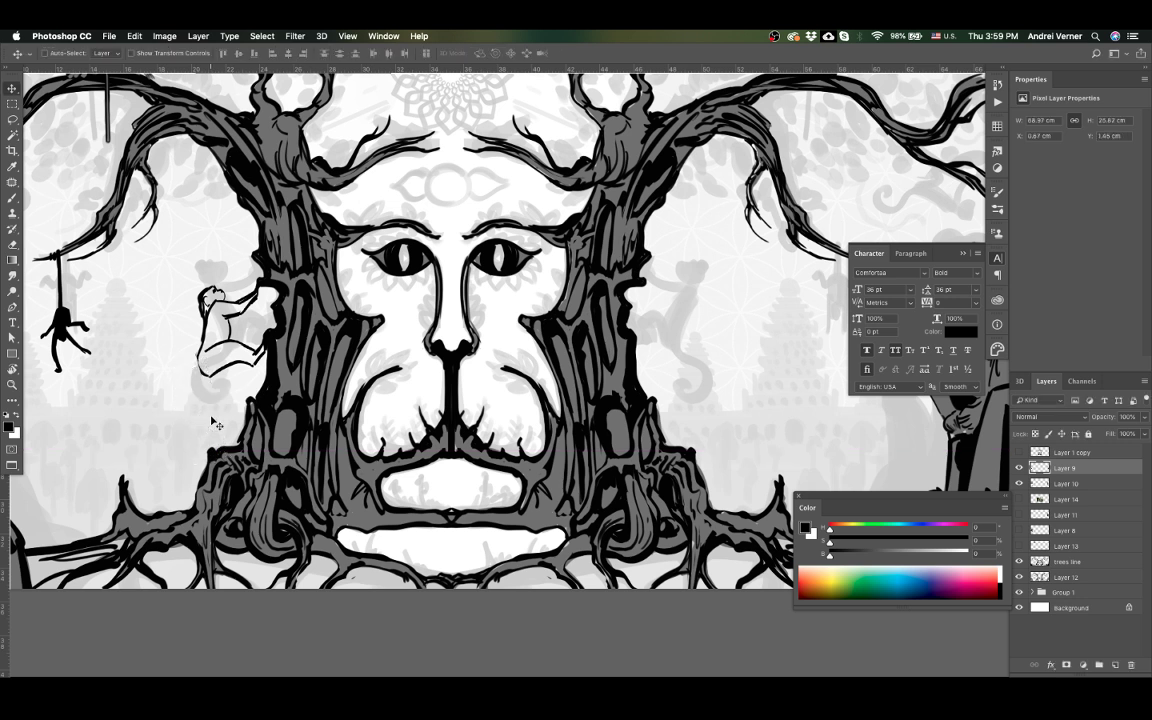
# Step: Extend the tail downward and erase stray dark pixels off the monkey's arm
pyautogui.press('b')
pyautogui.moveTo(198, 389); pyautogui.dragTo(205, 412)
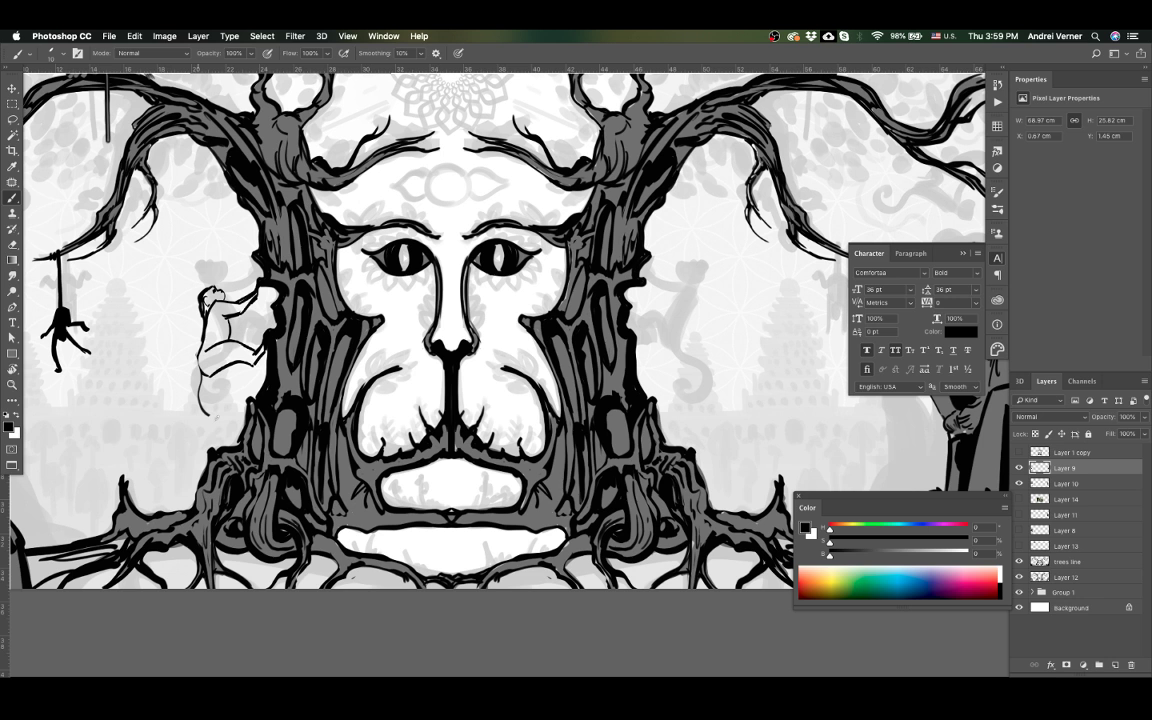
pyautogui.press('e')
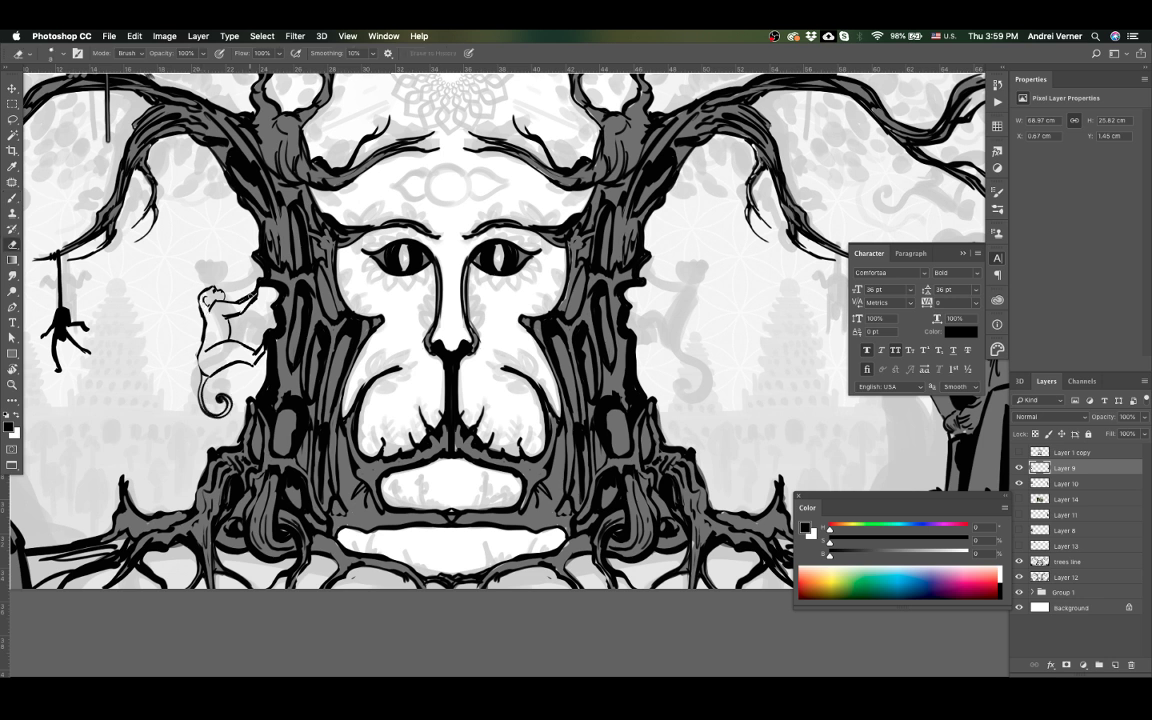
pyautogui.moveTo(236, 312); pyautogui.dragTo(240, 303)
pyautogui.press('b')
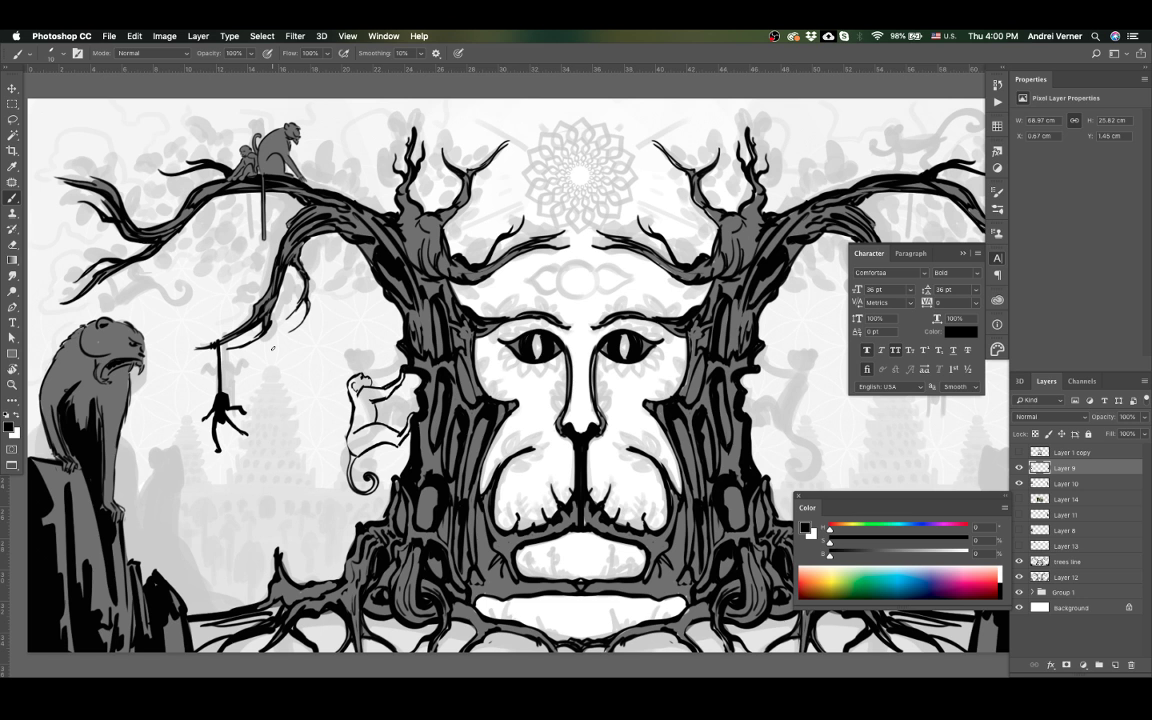
# Step: Select the white climbing monkey and drag a copy onto the right trunk
pyautogui.press('m')
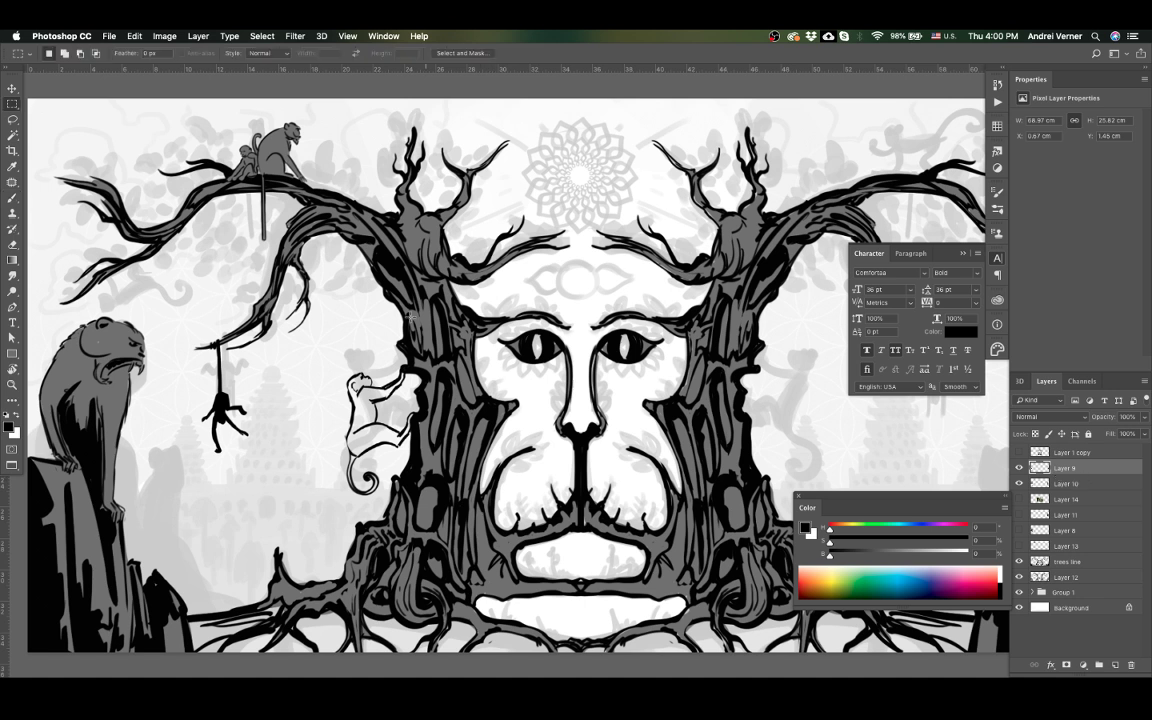
pyautogui.moveTo(321, 346); pyautogui.dragTo(467, 537)
pyautogui.press('v')
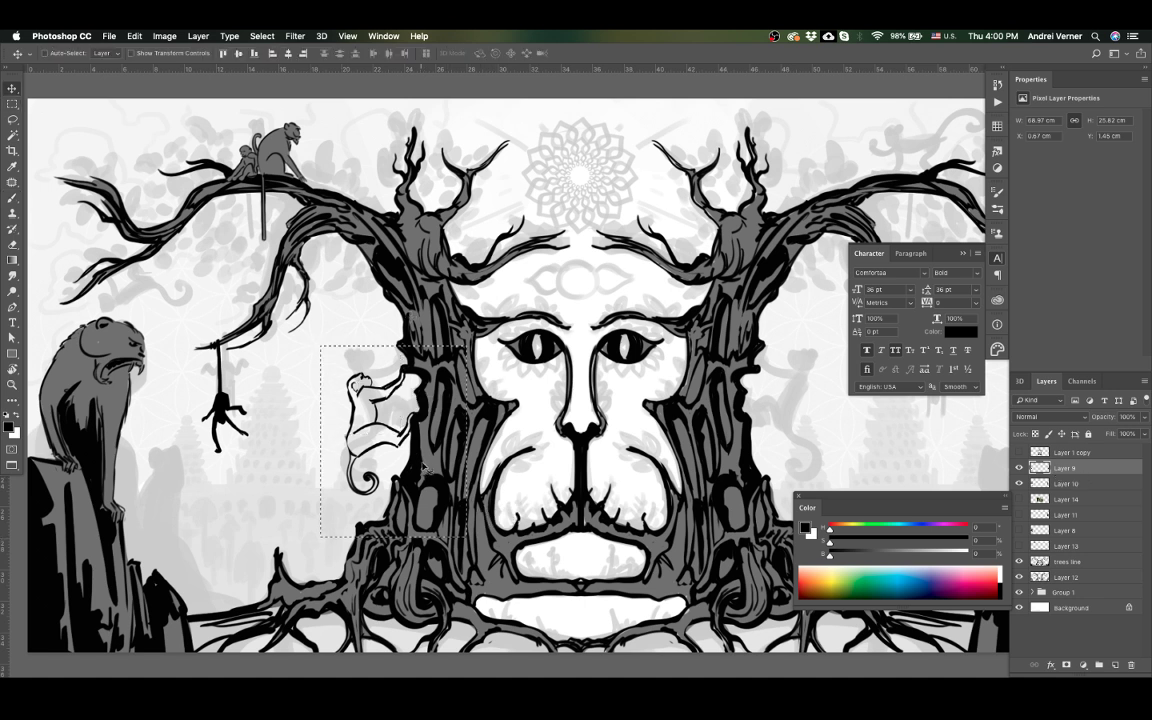
pyautogui.press('Tab')
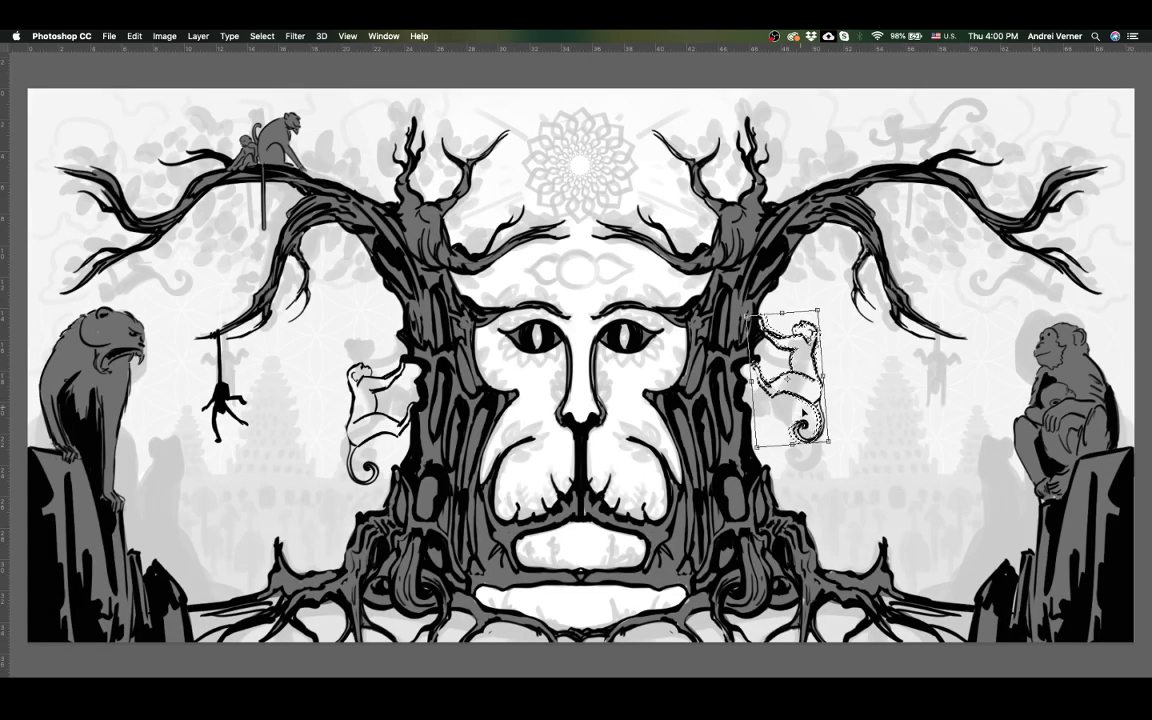
pyautogui.moveTo(800, 365); pyautogui.dragTo(812, 388)
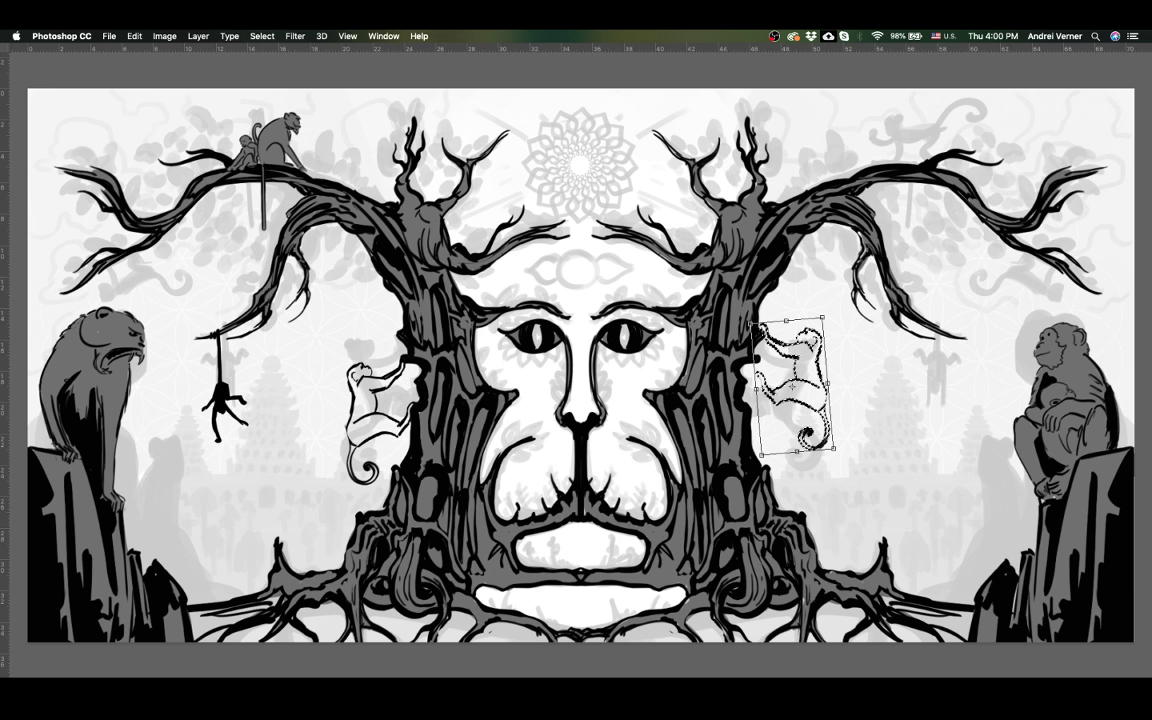
# Step: Flip the copy horizontally and shift it slightly left on the right trunk
pyautogui.press('super+t')
pyautogui.press('Return')
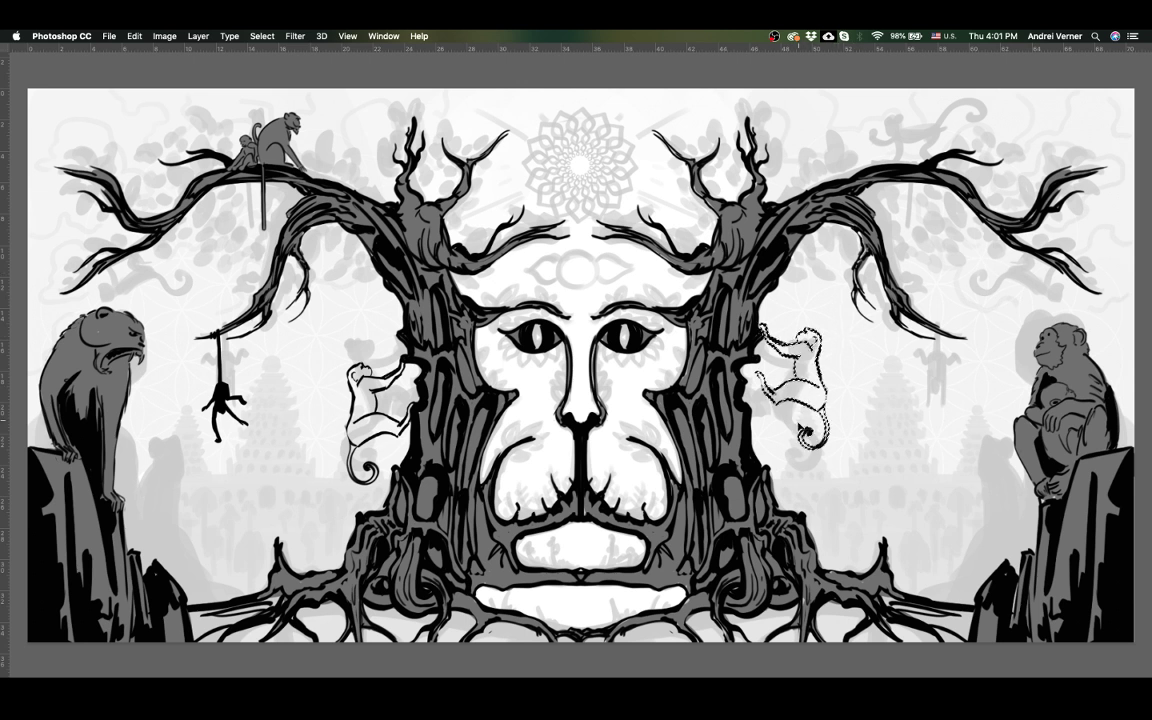
pyautogui.hotkey('ctrl', 'd')
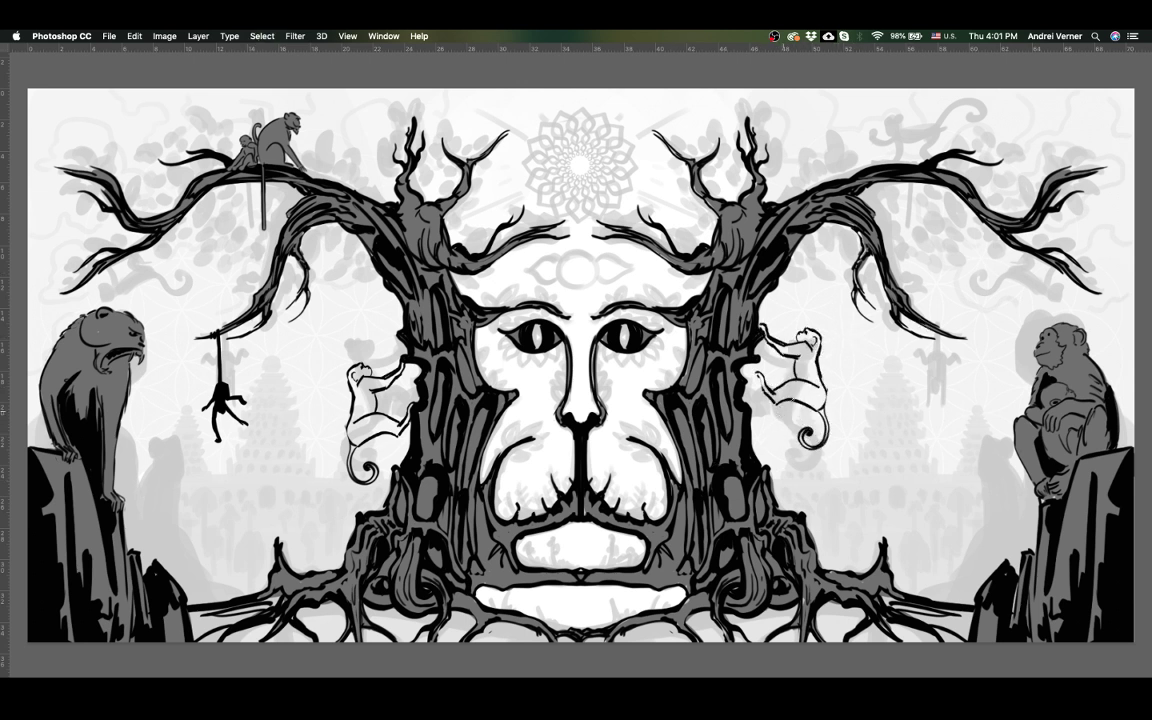
pyautogui.hotkey('ctrl', 'z')
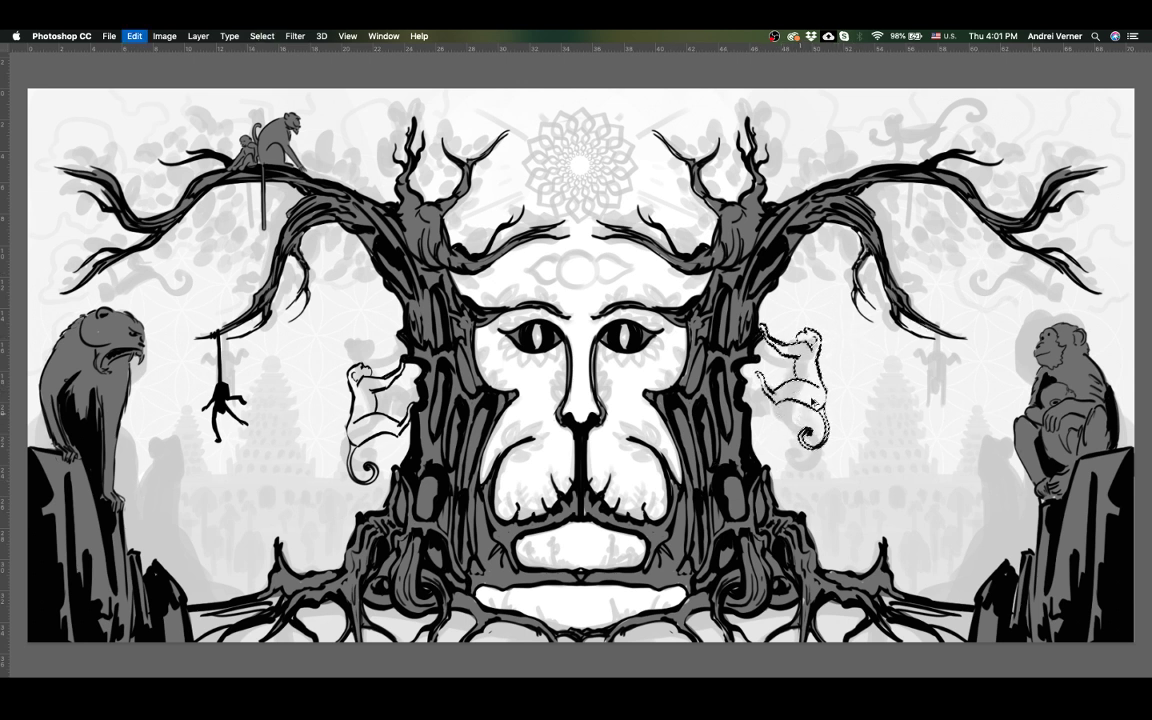
pyautogui.moveTo(815, 405); pyautogui.dragTo(795, 399)
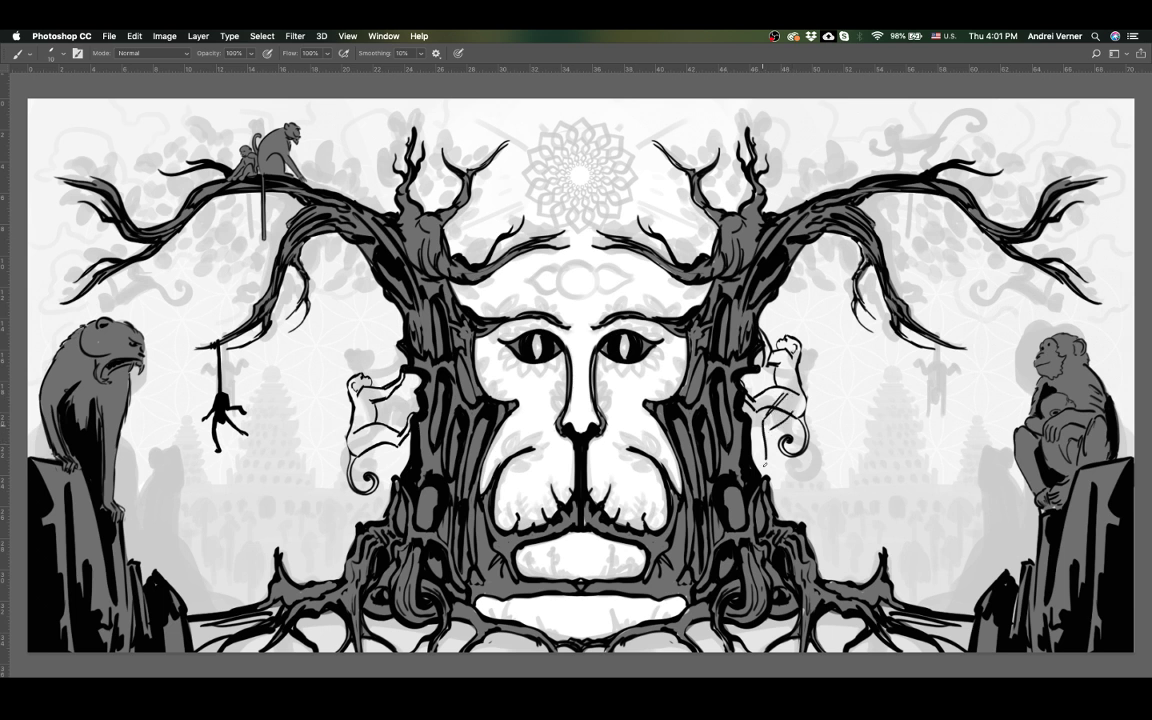
# Step: Redraw a thin line along the right monkey's left edge and retouch marks on its arm
pyautogui.moveTo(764, 417); pyautogui.dragTo(761, 467)
pyautogui.hotkey('ctrl', 'z')
pyautogui.moveTo(759, 417); pyautogui.dragTo(757, 455)
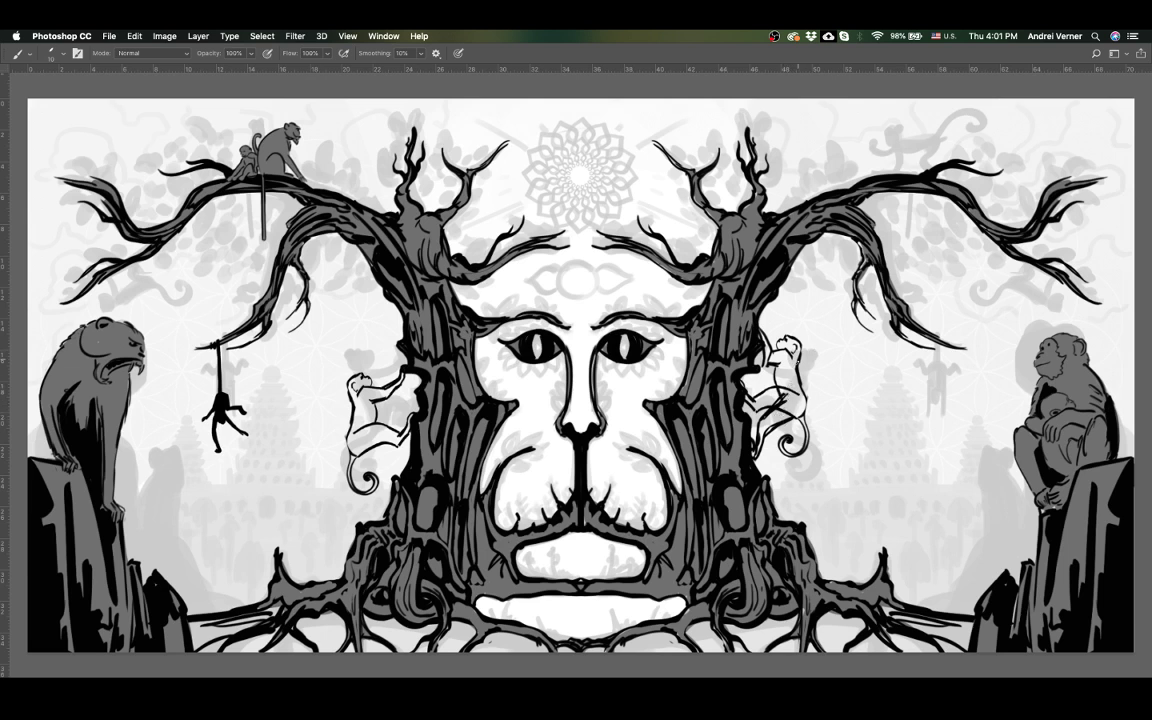
pyautogui.press('e')
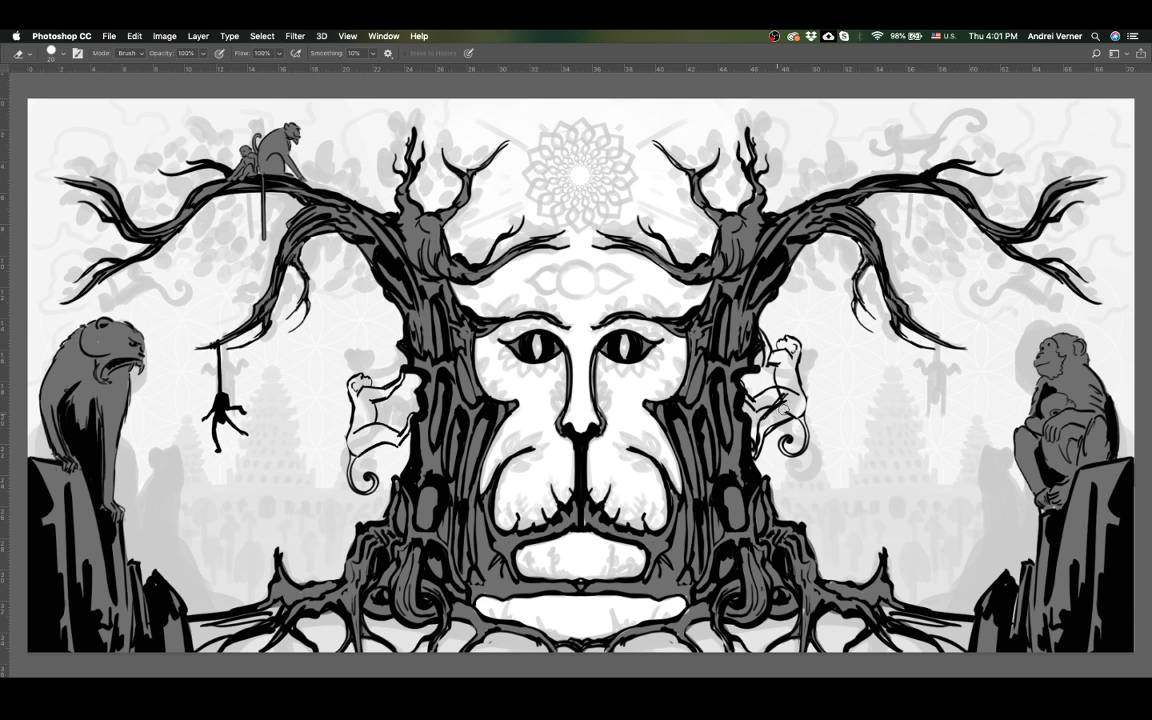
pyautogui.moveTo(783, 410); pyautogui.dragTo(772, 425)
pyautogui.moveTo(782, 393); pyautogui.dragTo(788, 390)
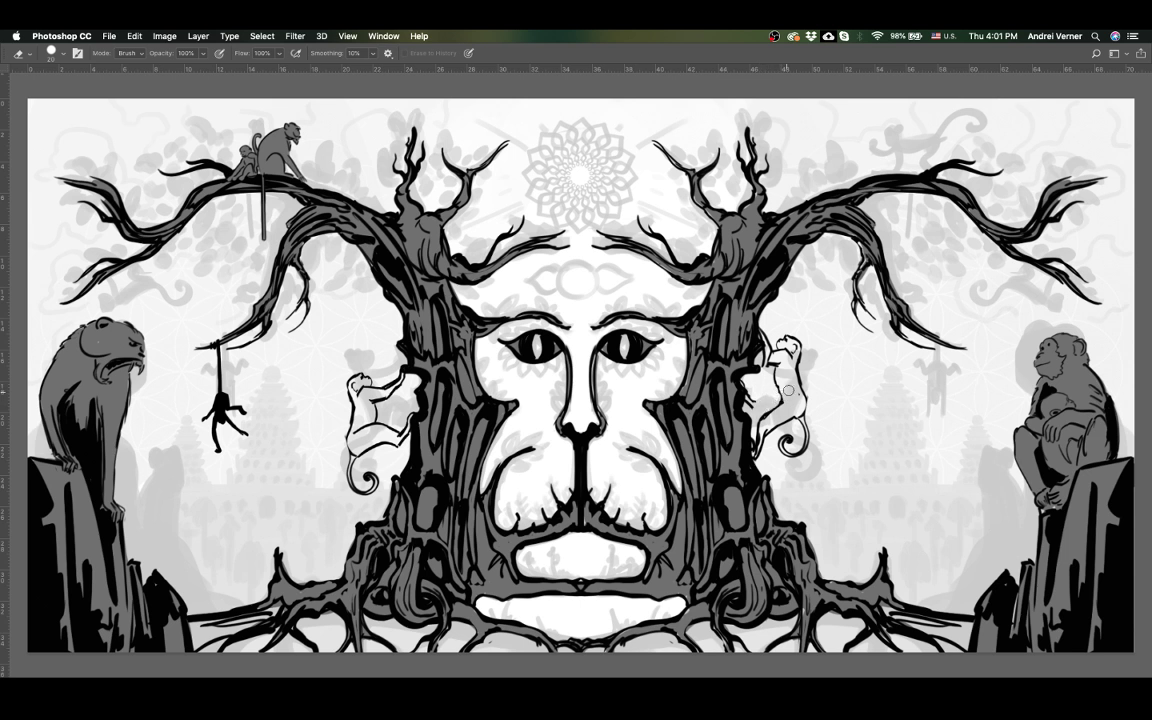
pyautogui.press('b')
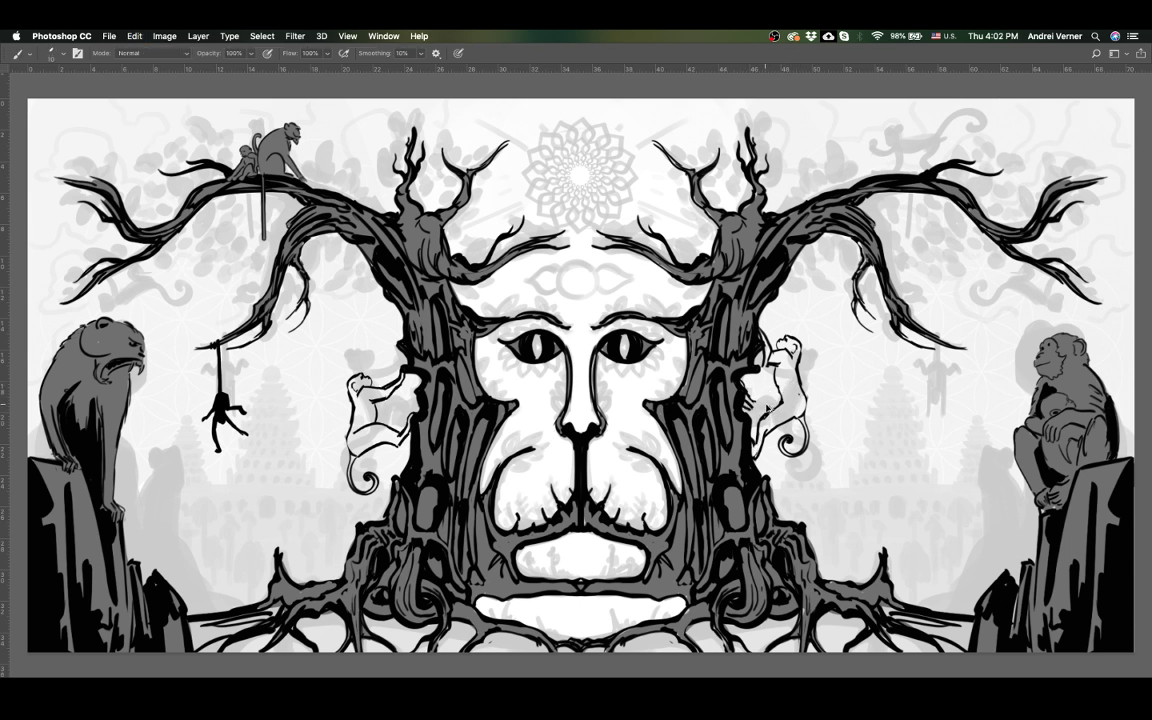
pyautogui.hotkey('ctrl', 'z')
pyautogui.hotkey('ctrl', 'z')
pyautogui.hotkey('ctrl', 'z')
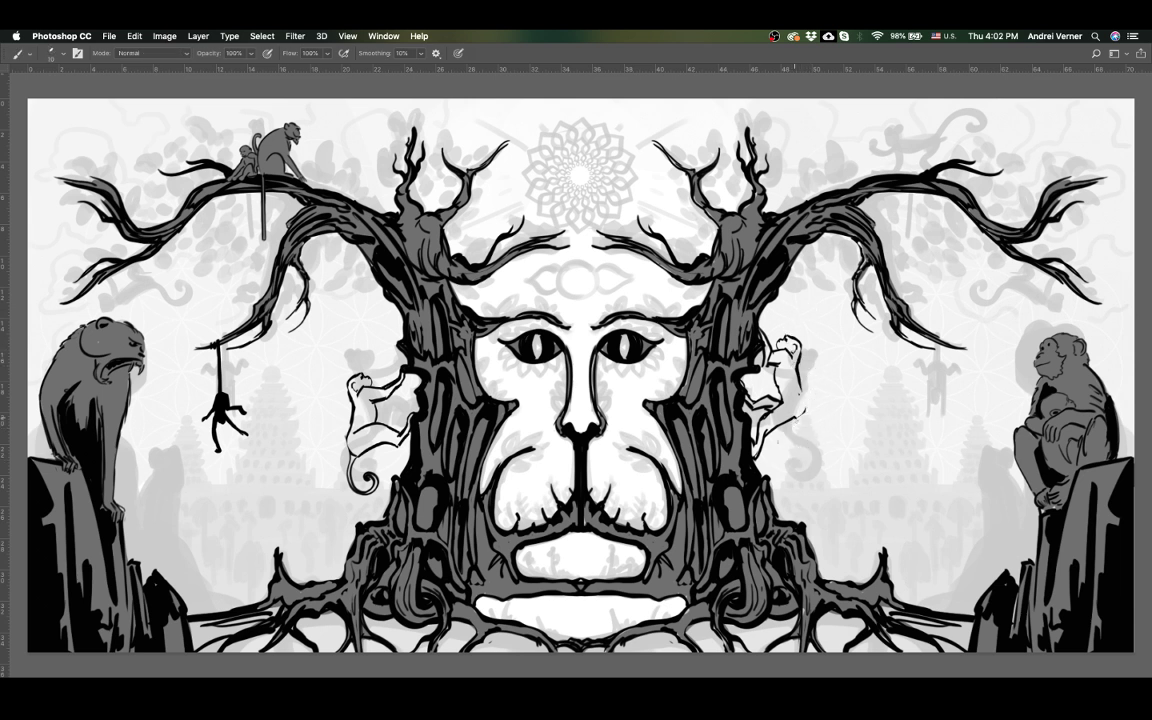
# Step: Paint a long tail with a curled tip and a leg stroke on the right monkey
pyautogui.moveTo(788, 412); pyautogui.dragTo(797, 500)
pyautogui.moveTo(798, 387); pyautogui.dragTo(801, 419)
pyautogui.moveTo(792, 410); pyautogui.dragTo(800, 495)
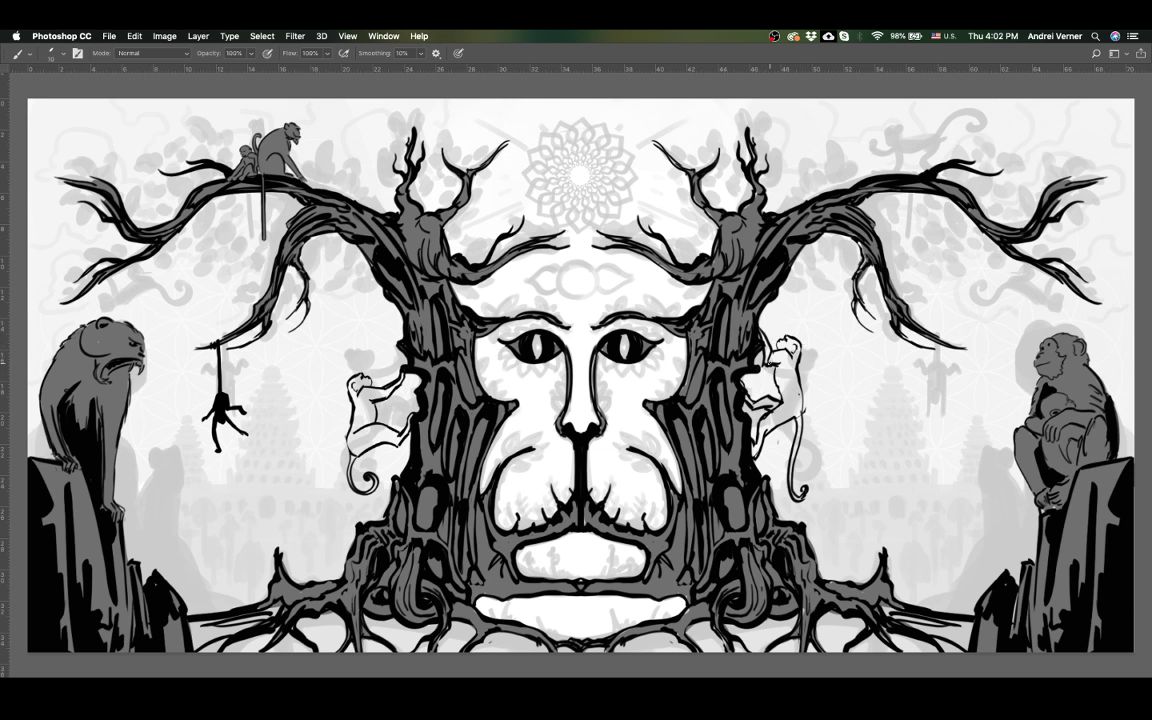
pyautogui.press('e')
pyautogui.press('[')
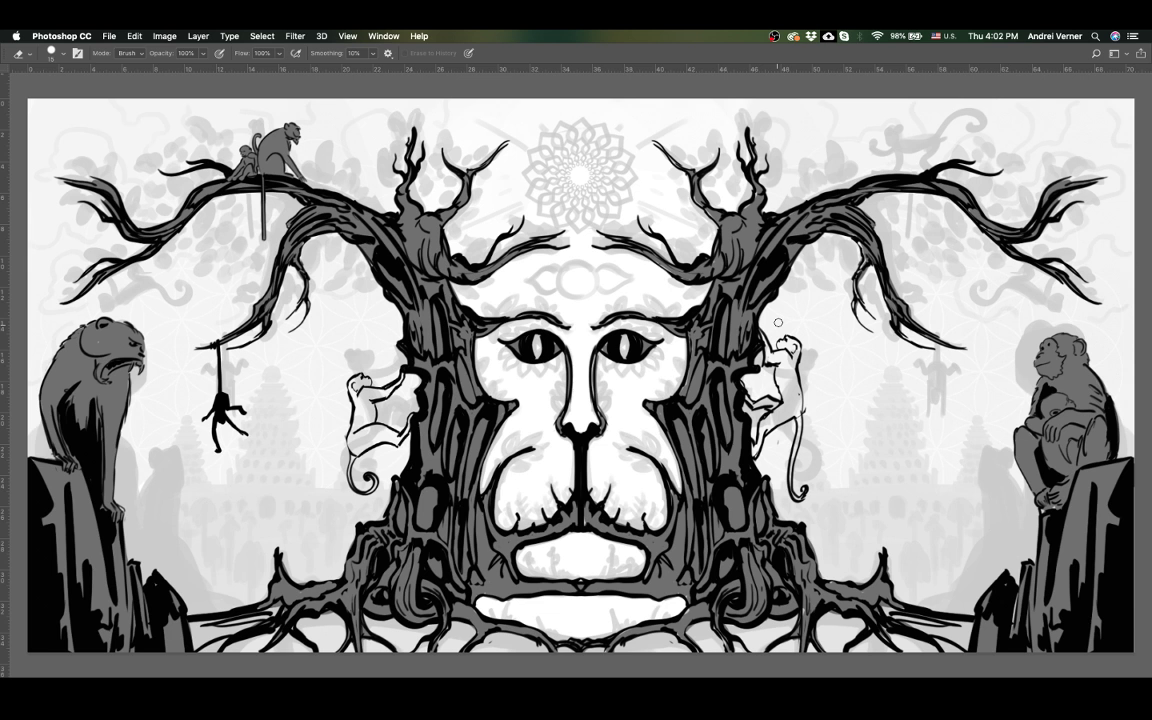
pyautogui.press('b')
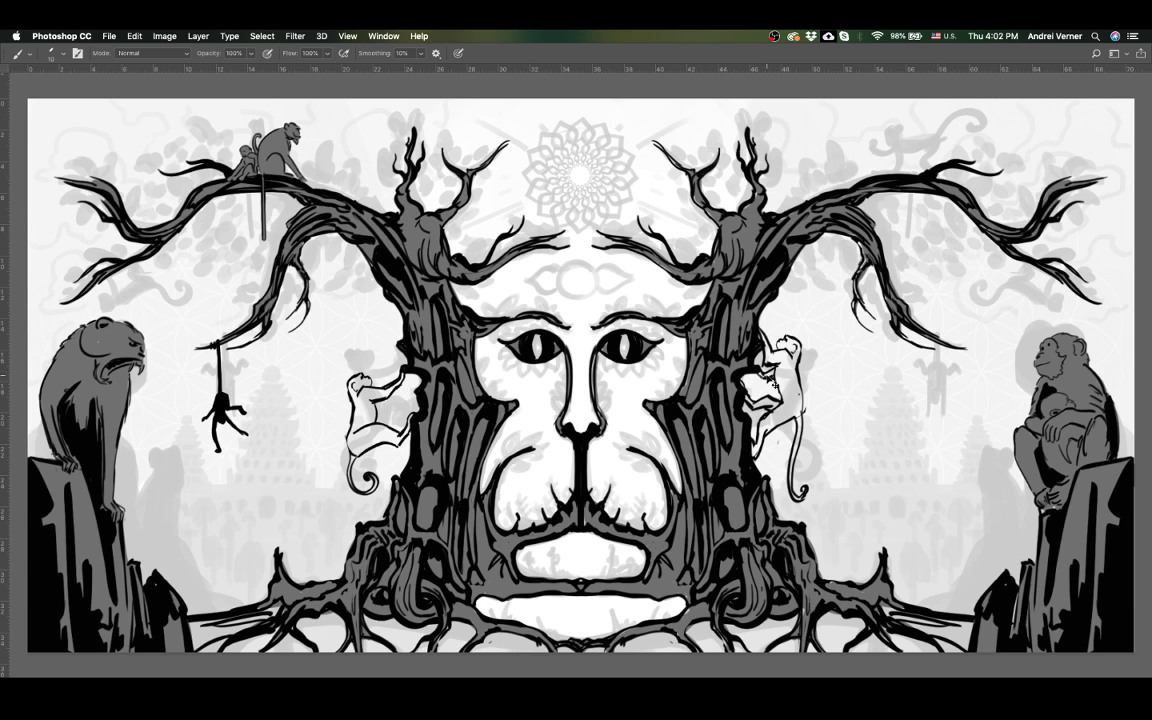
pyautogui.press('Tab')
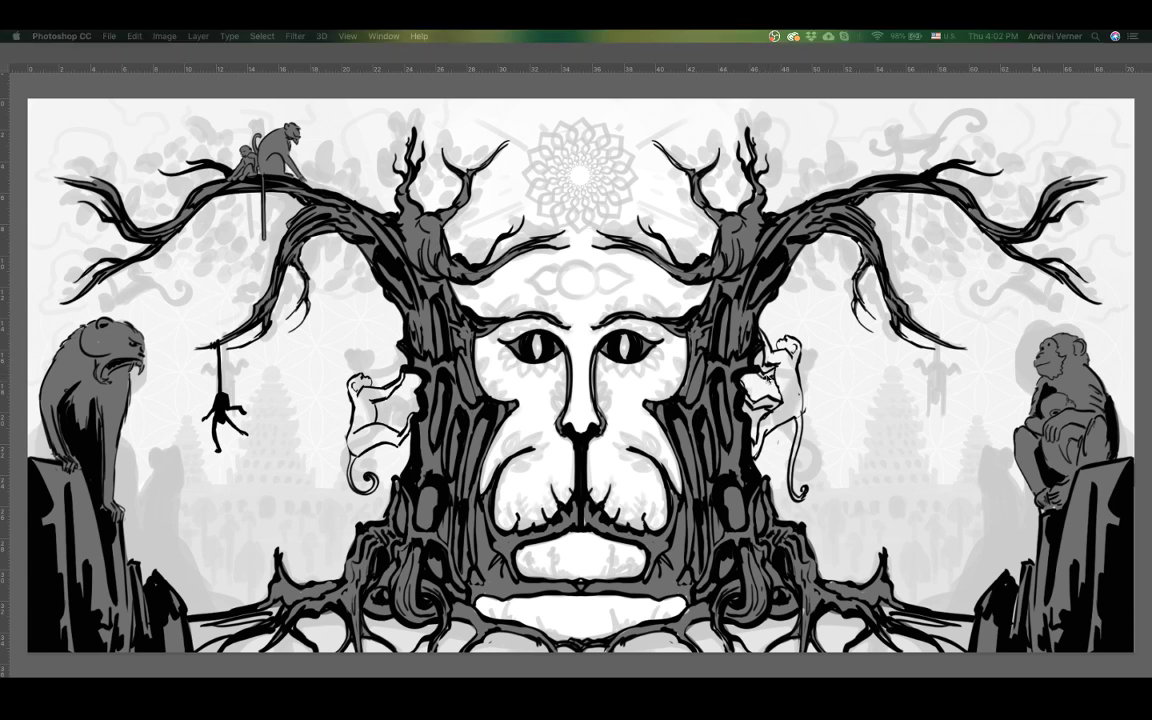
pyautogui.press('Tab')
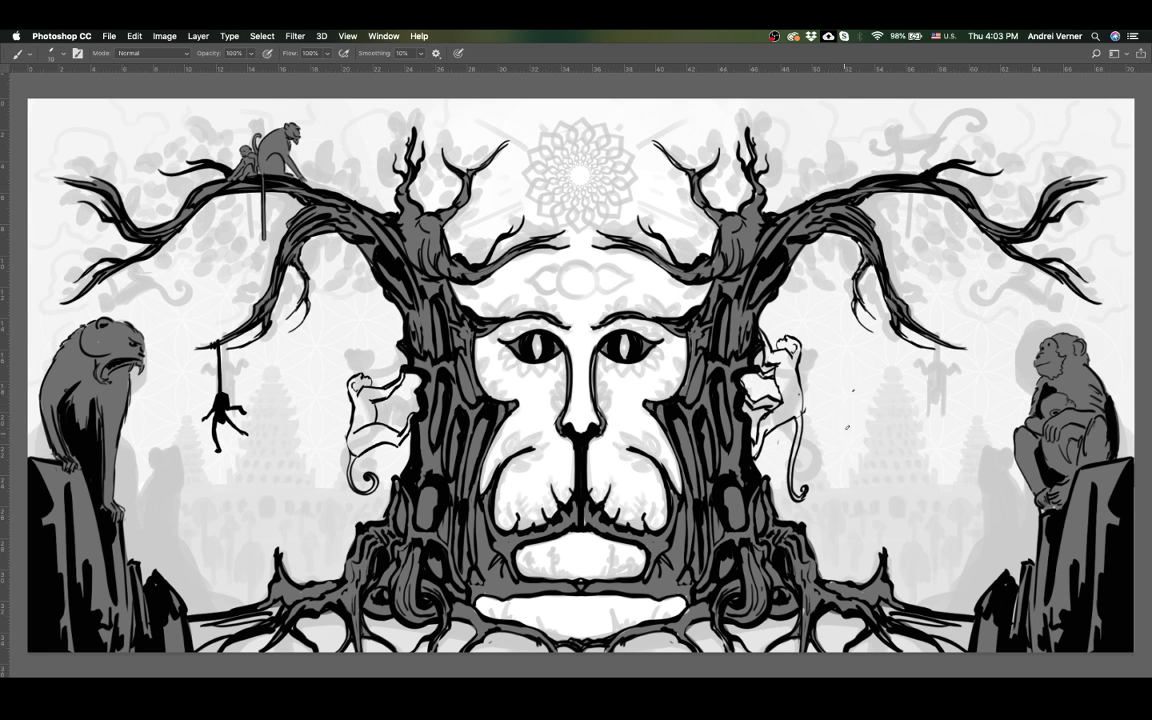
pyautogui.hotkey('ctrl', 'z')
# Step: Paint the left climbing monkey's head, body, arm and legs flat grey
pyautogui.press('Tab')
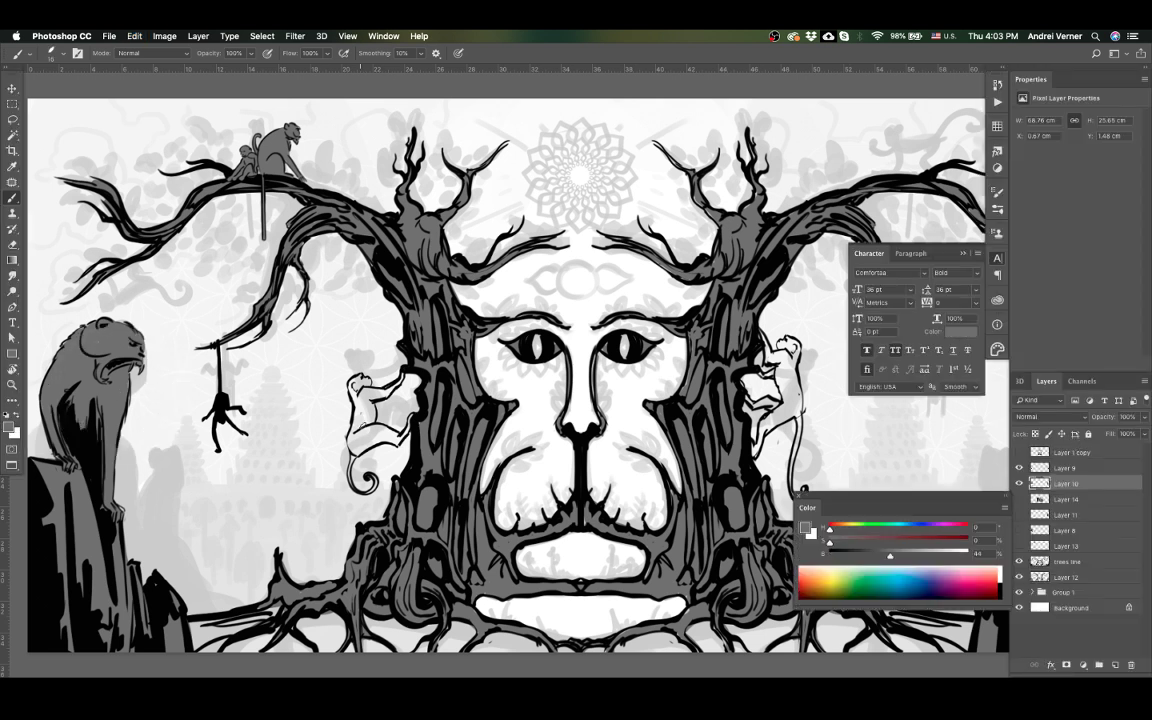
pyautogui.moveTo(360, 400); pyautogui.dragTo(366, 440)
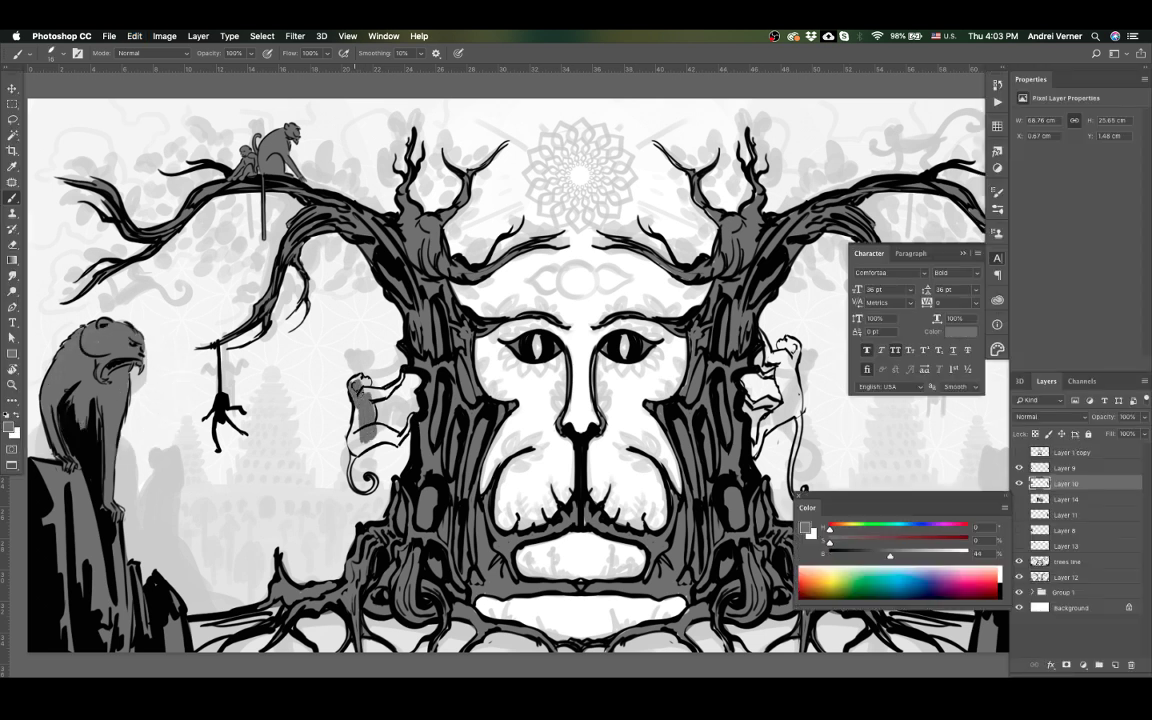
pyautogui.moveTo(351, 378); pyautogui.dragTo(364, 383)
pyautogui.moveTo(362, 378); pyautogui.dragTo(387, 393)
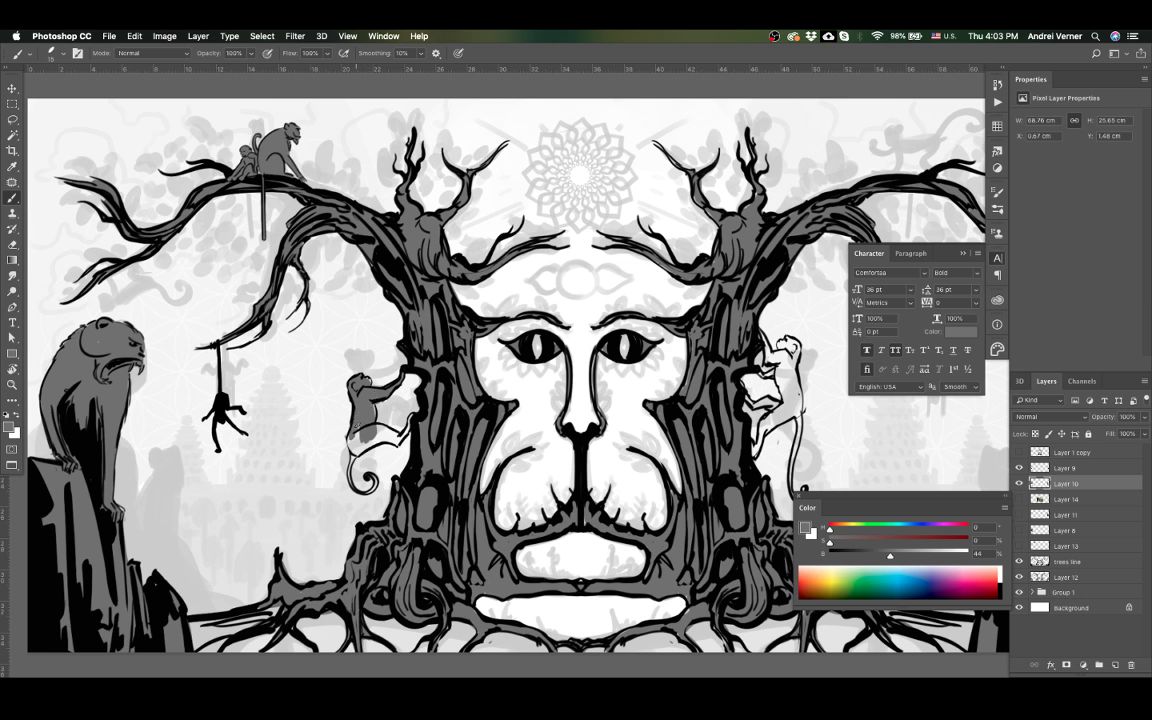
pyautogui.moveTo(352, 405); pyautogui.dragTo(360, 432)
pyautogui.moveTo(368, 422); pyautogui.dragTo(395, 440)
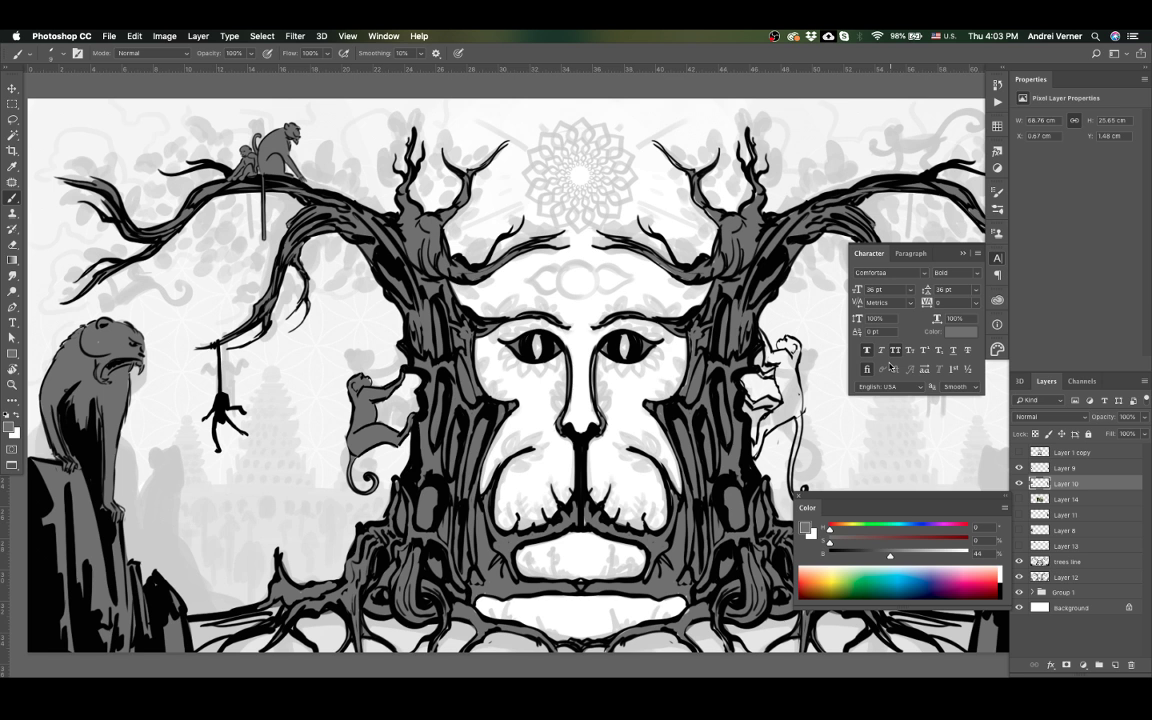
pyautogui.press('Tab')
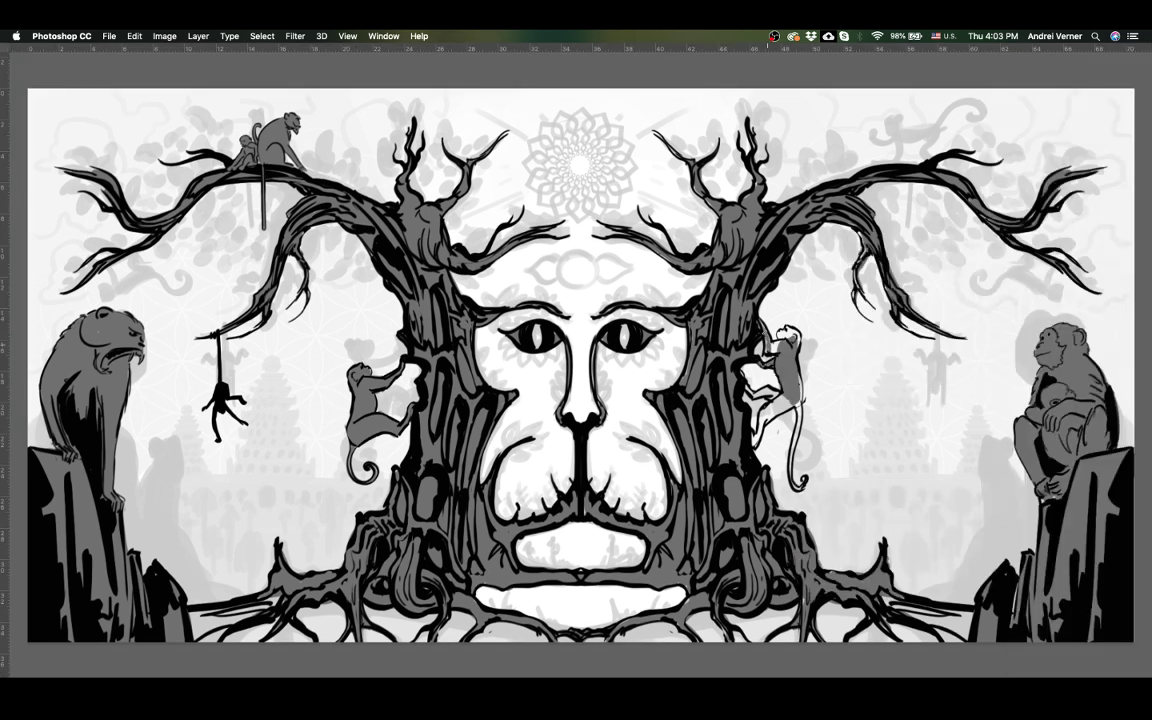
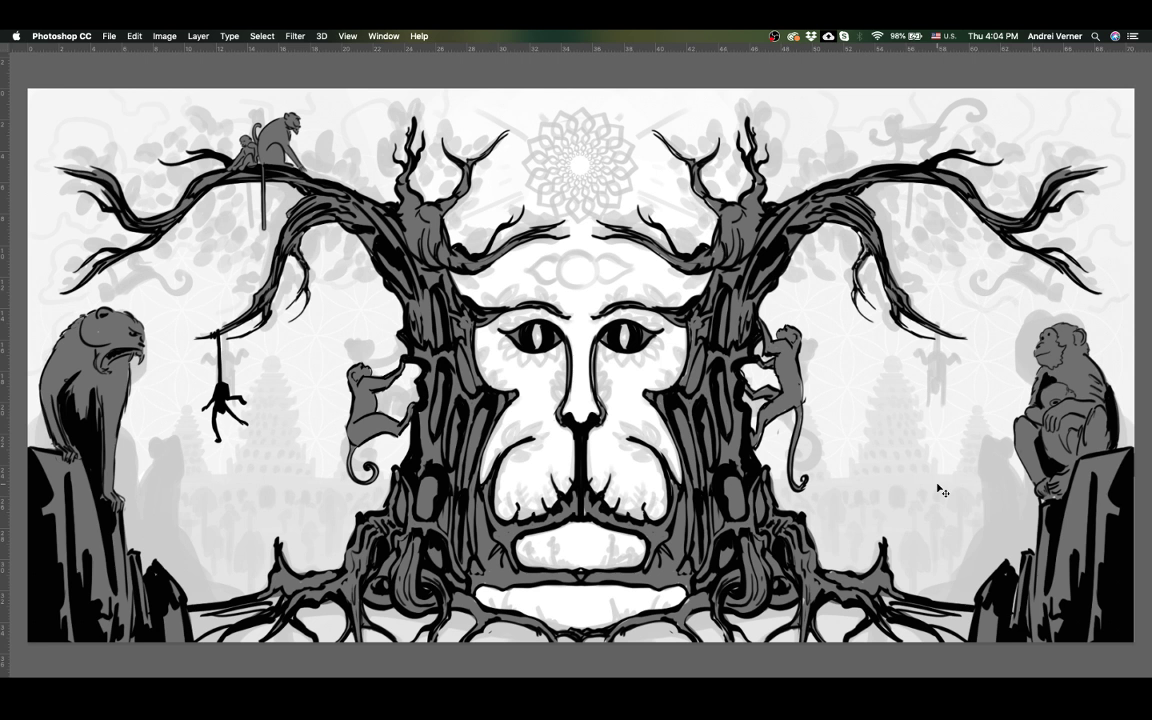
# Step: Save the tree-face monkey illustration and switch over to Finder
pyautogui.hotkey('ctrl', 's')
pyautogui.press('super+h')
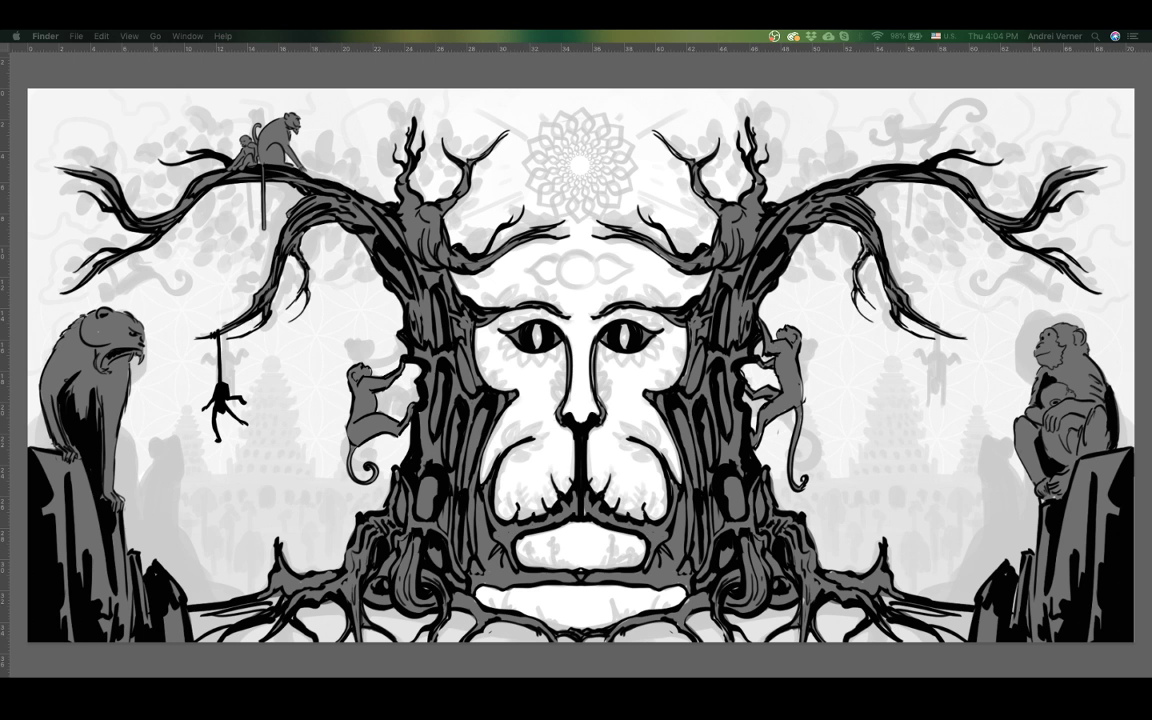
# Step: Select the whole sitting-monkey photo and return to the tree illustration document
pyautogui.click(566, 660)
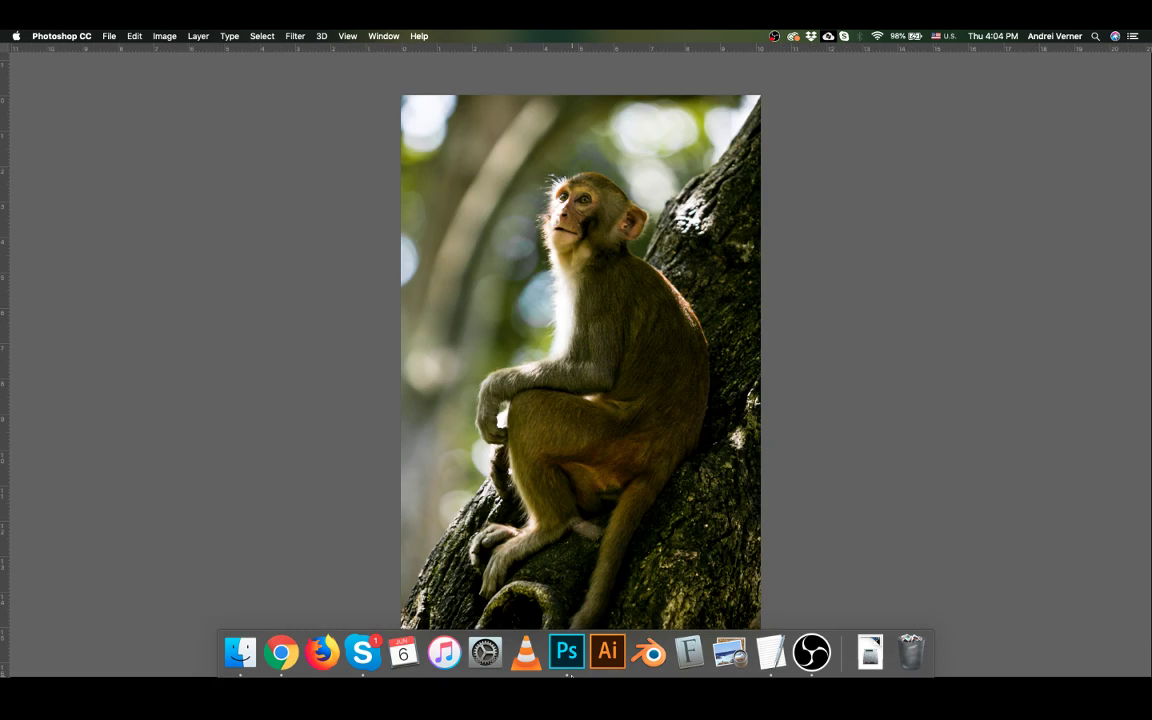
pyautogui.press('super+a')
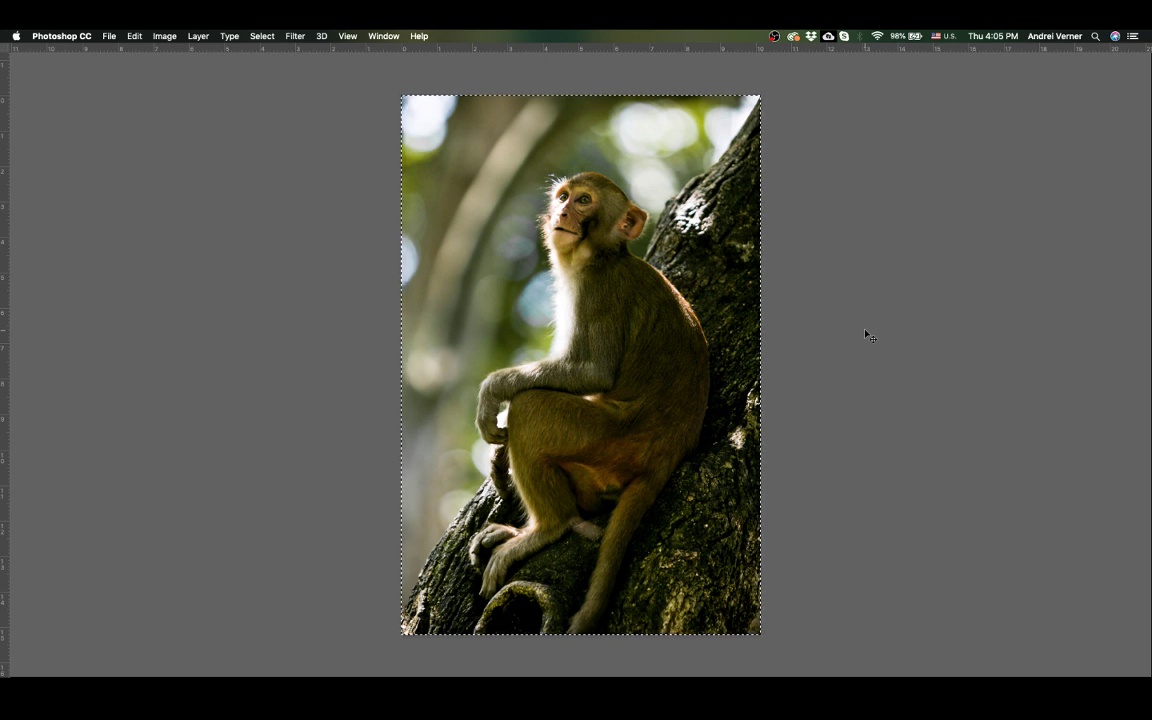
pyautogui.hotkey('ctrl', 'Tab')
# Step: Delete the old grooming-monkeys reference in Layer 14 and the Layer 11 reference
pyautogui.press('Tab')
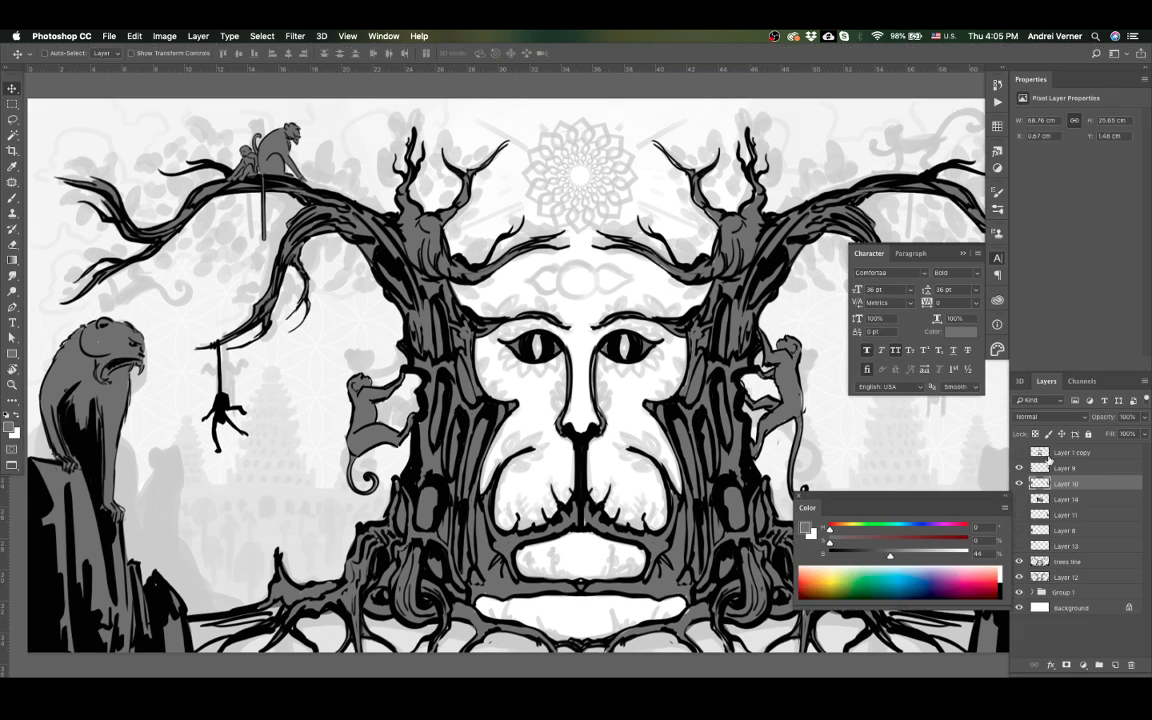
pyautogui.click(1104, 502)
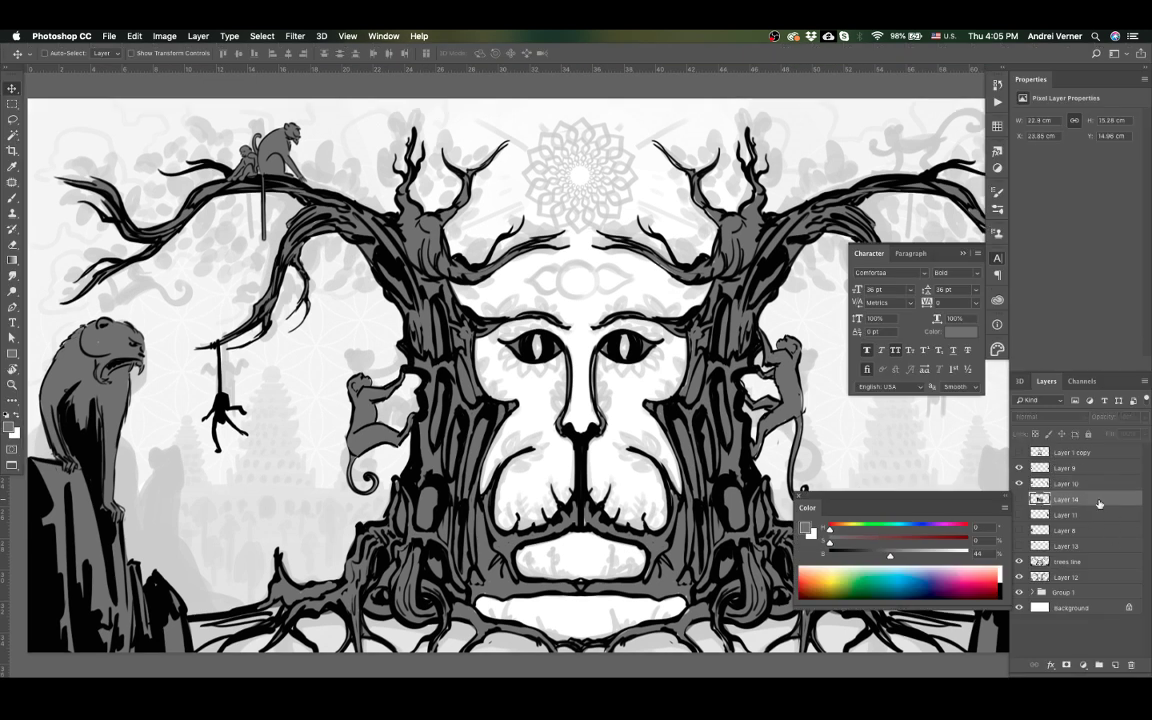
pyautogui.click(1019, 499)
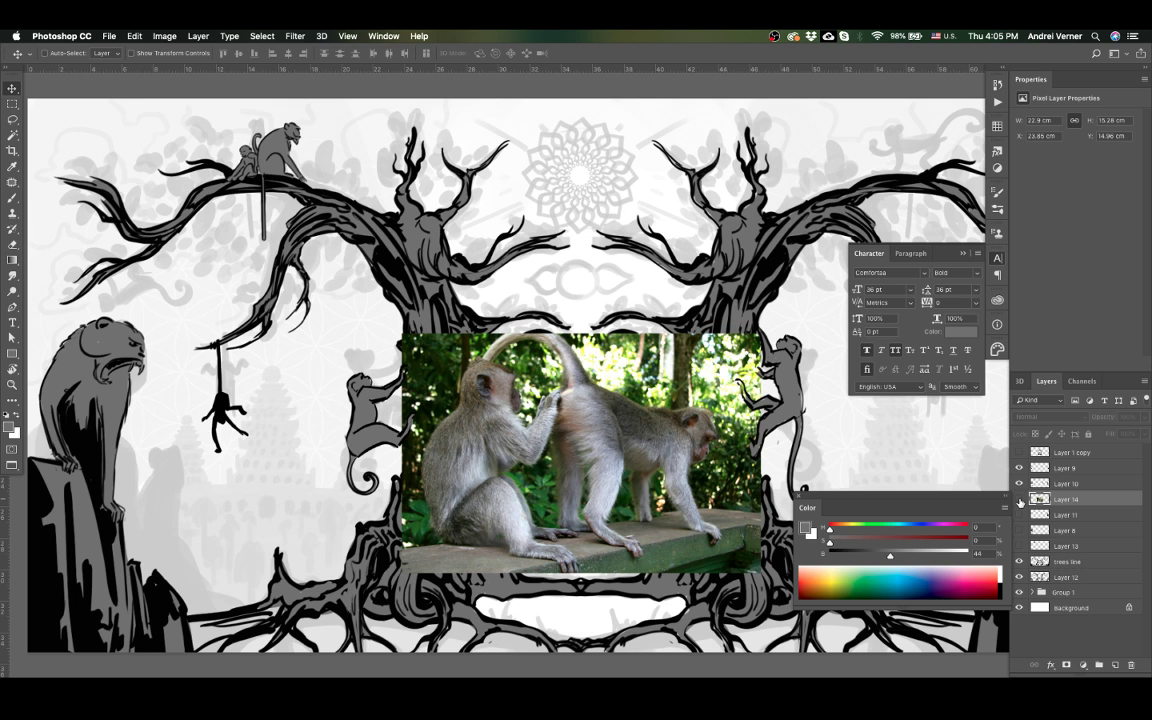
pyautogui.press('Delete')
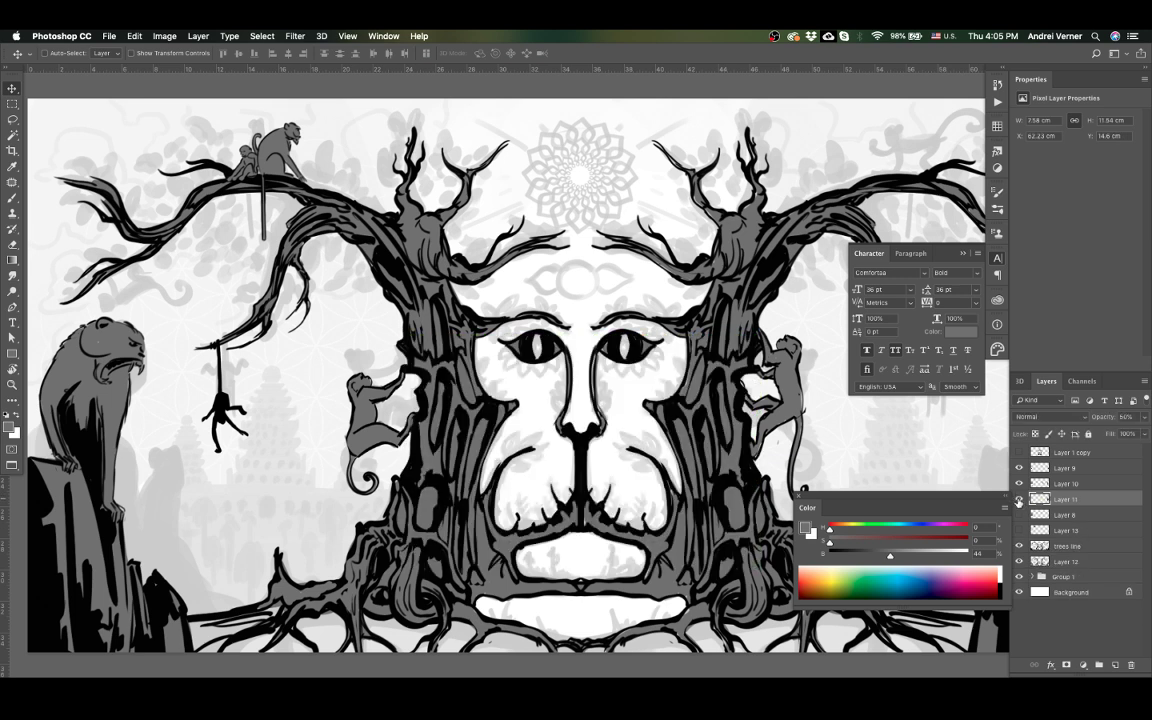
pyautogui.moveTo(856, 447); pyautogui.dragTo(520, 485)
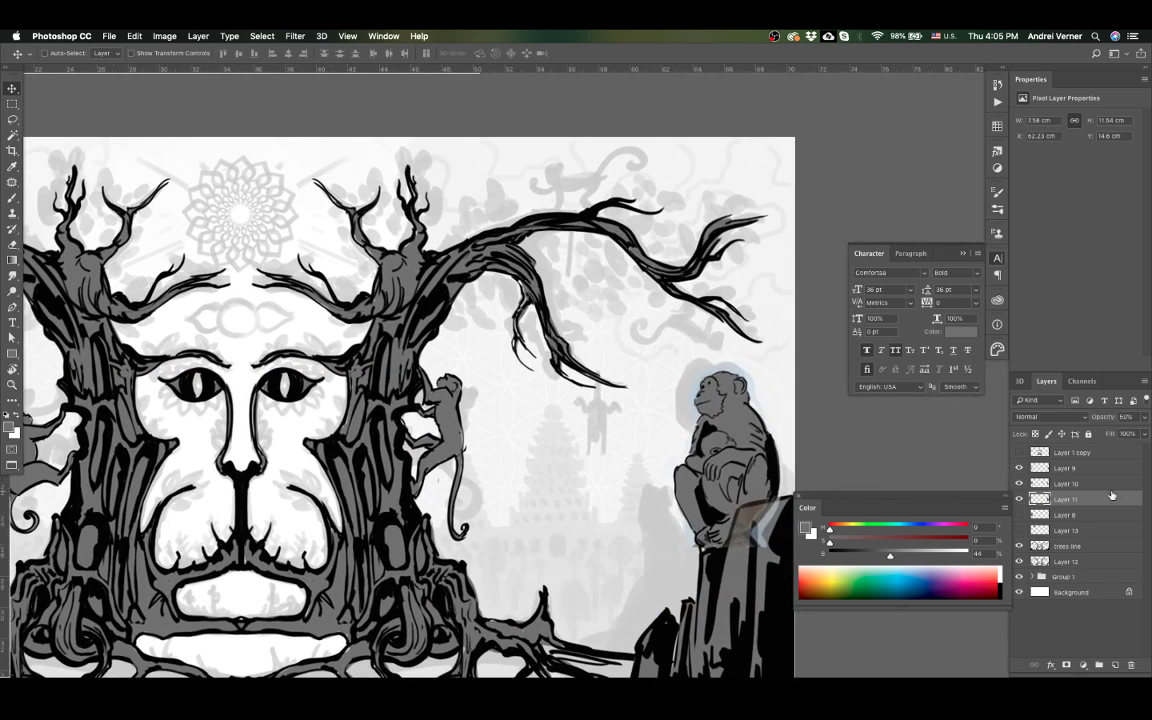
pyautogui.press('Delete')
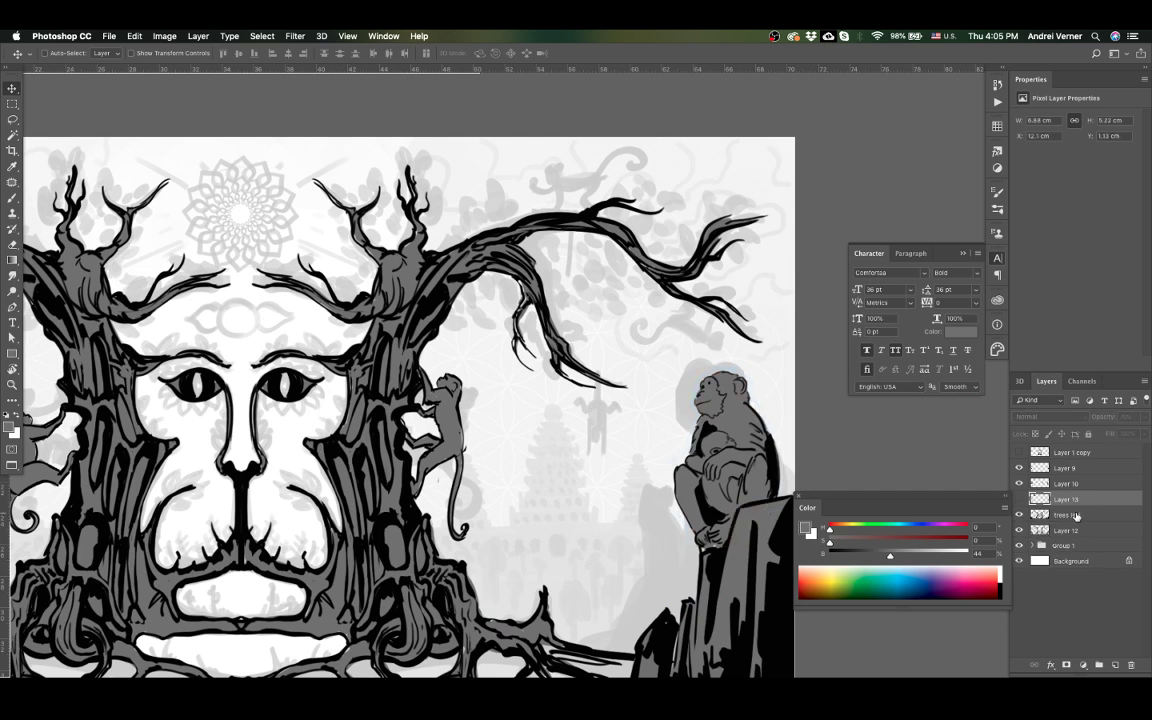
# Step: Paste the sitting-monkey photo into the illustration, ready for transforming
pyautogui.hotkey('ctrl', 'z')
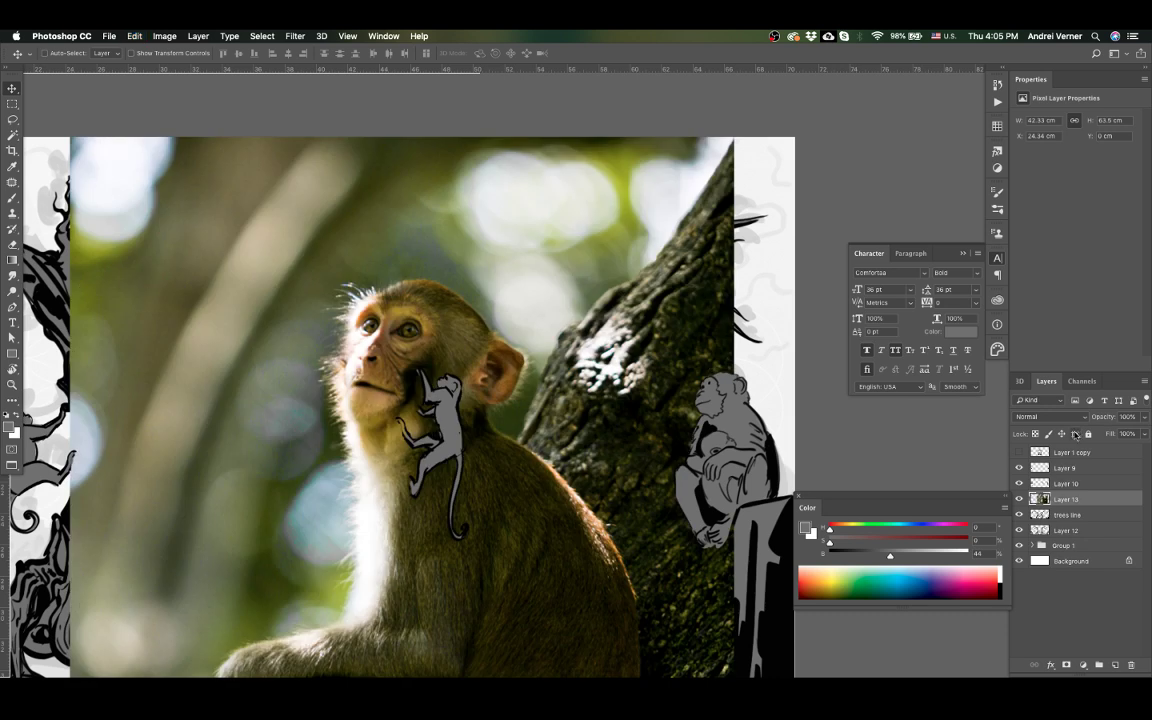
pyautogui.hotkey('ctrl', '-')
pyautogui.hotkey('ctrl', '-')
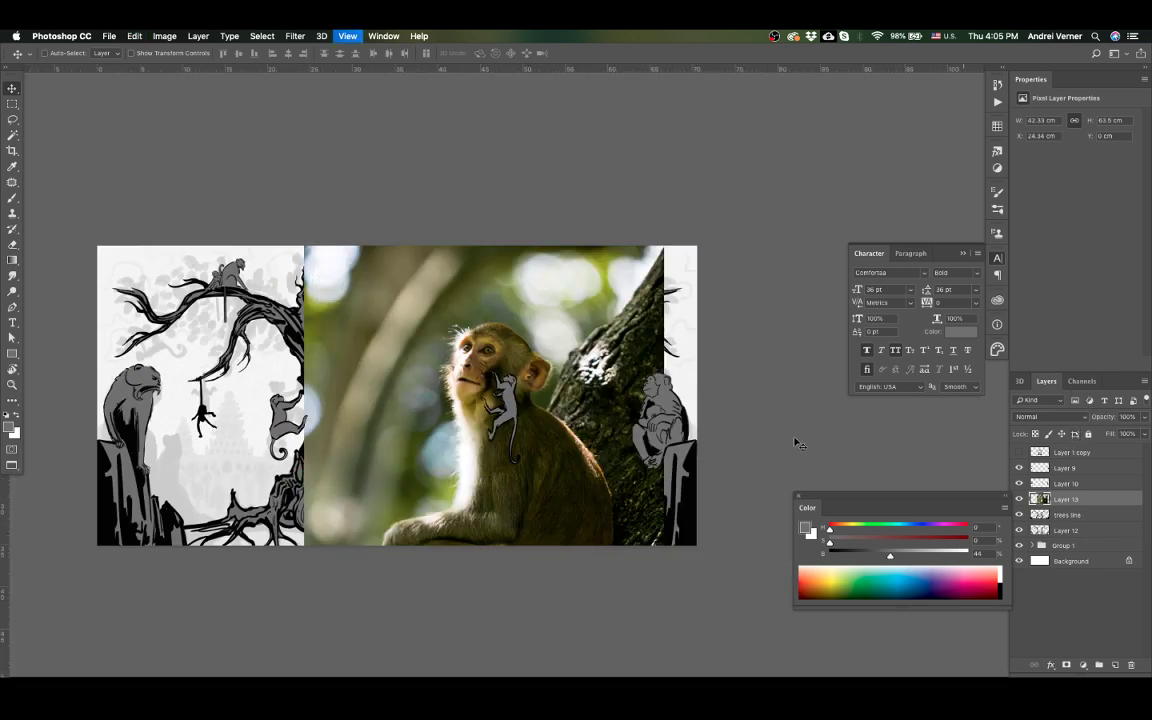
pyautogui.hotkey('ctrl', 't')
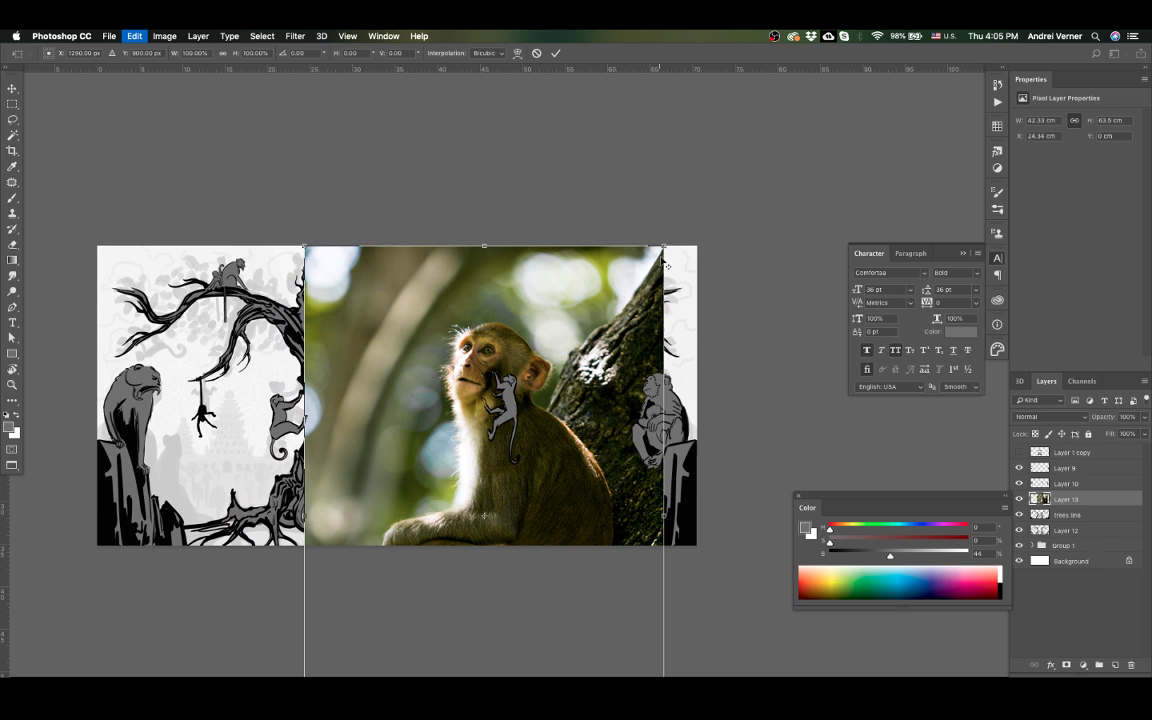
# Step: Shrink the pasted monkey photo to about 5.8 cm wide and commit the size
pyautogui.moveTo(665, 263); pyautogui.dragTo(601, 245)
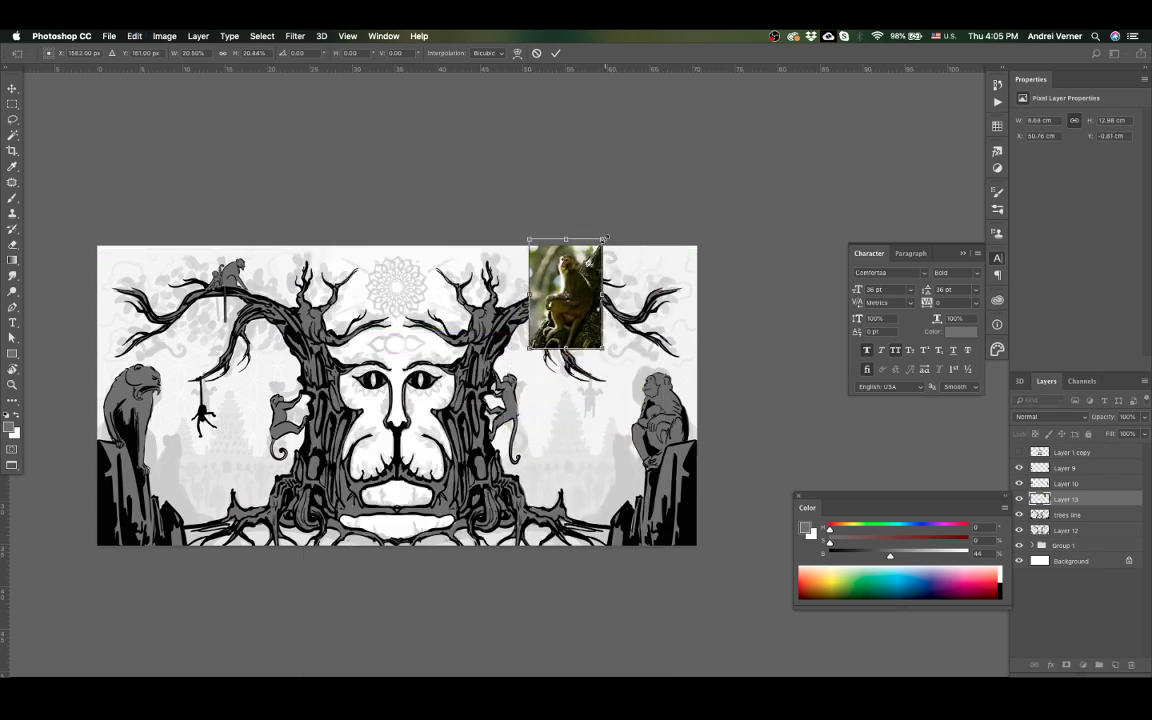
pyautogui.moveTo(602, 245); pyautogui.dragTo(568, 285)
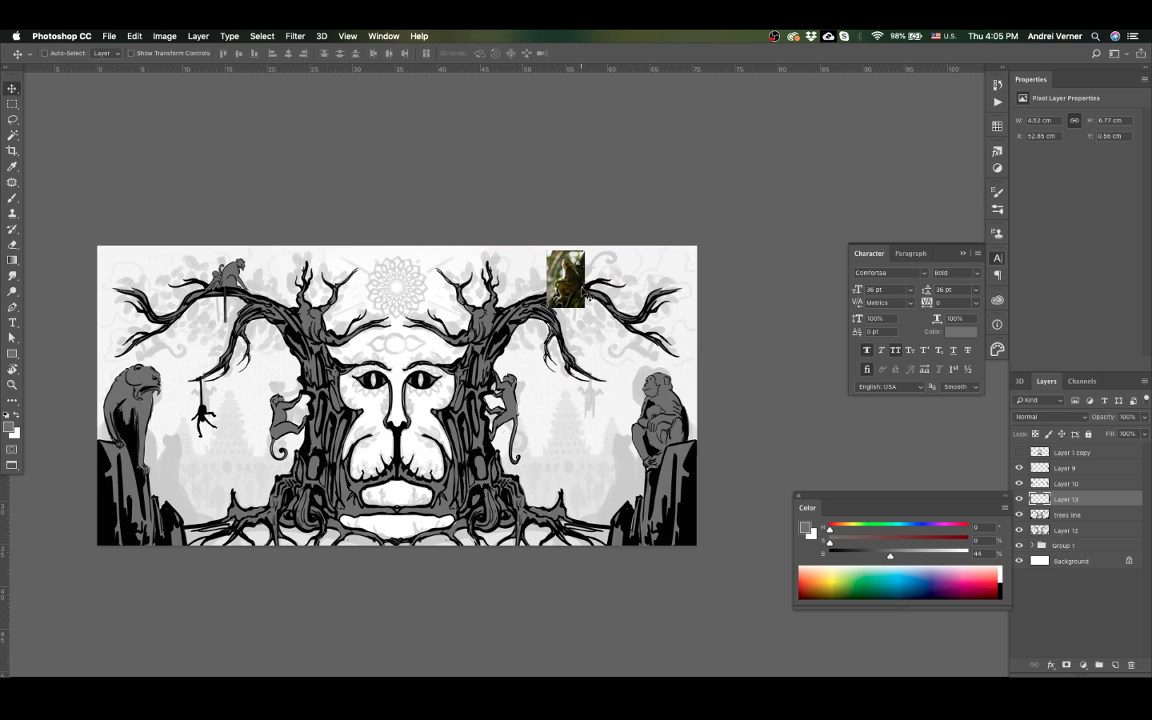
pyautogui.press('Return')
pyautogui.press('z')
pyautogui.moveTo(645, 205); pyautogui.dragTo(484, 370)
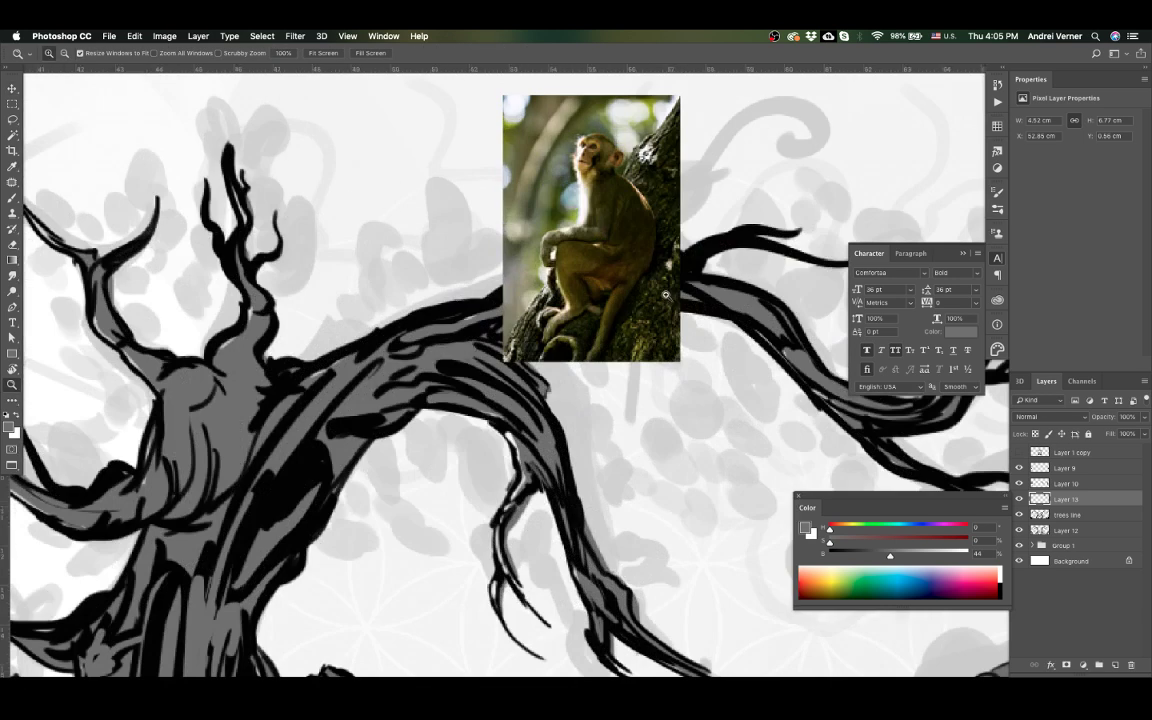
# Step: Move the photo to the canvas top edge at 60% opacity and select Layer 9
pyautogui.press('v')
pyautogui.moveTo(648, 303); pyautogui.dragTo(672, 272)
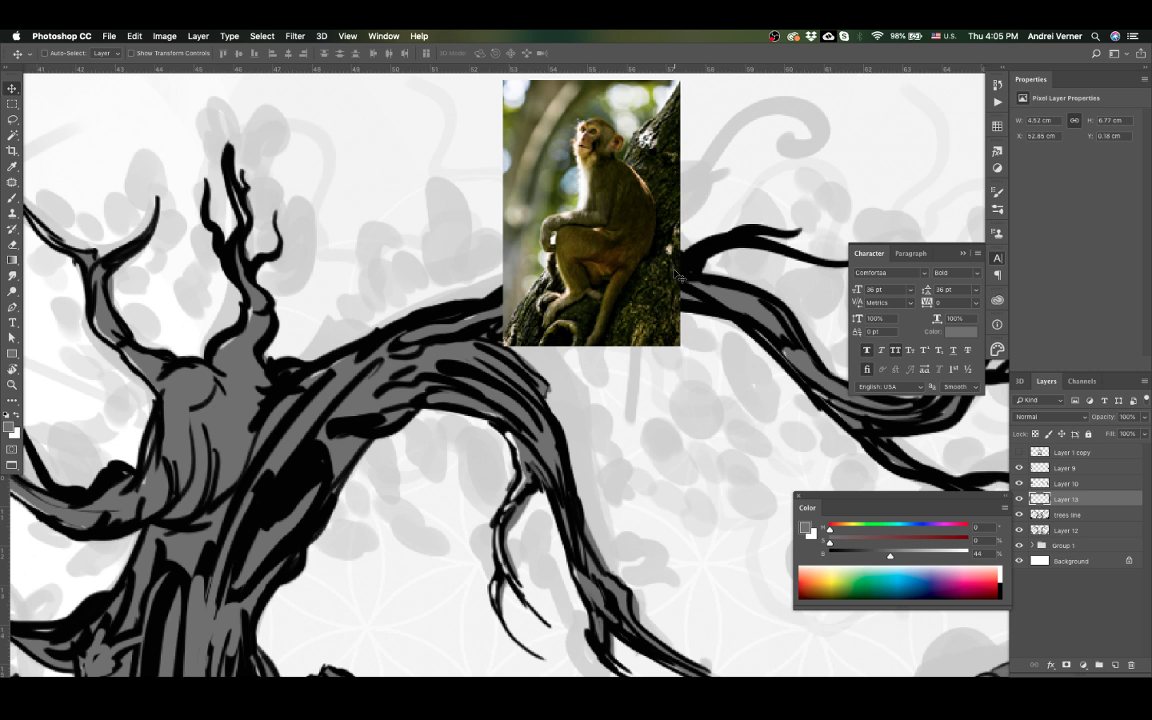
pyautogui.scroll(-5, 676, 272)
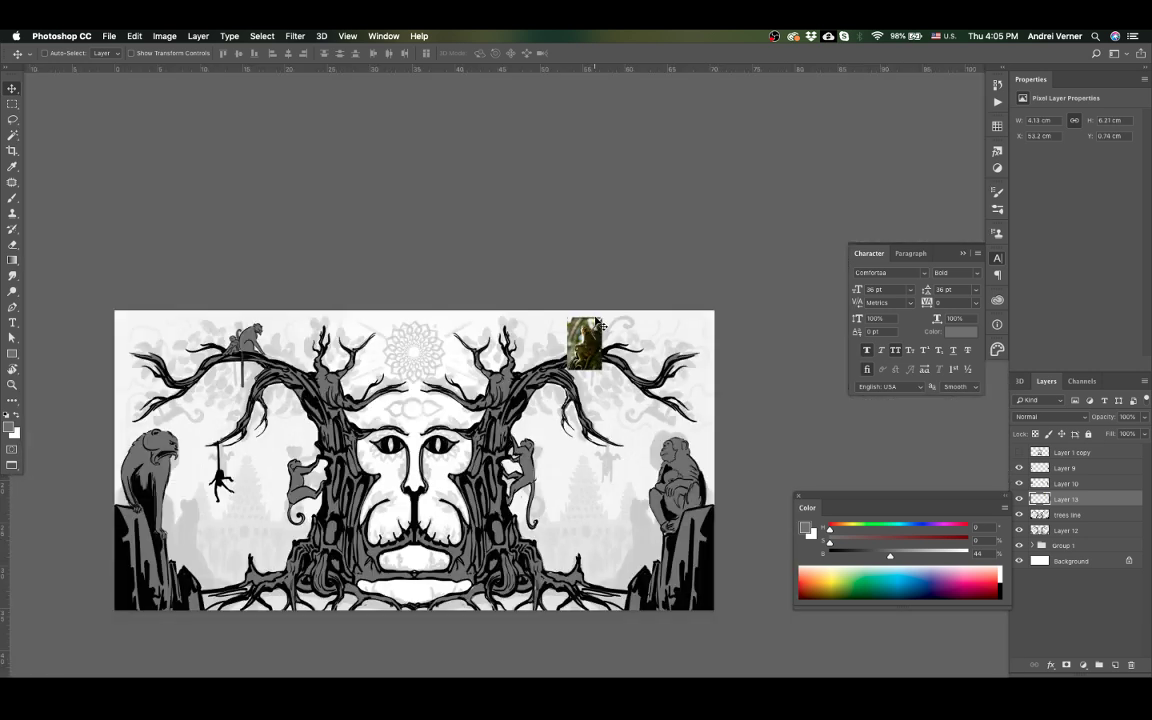
pyautogui.press('6')
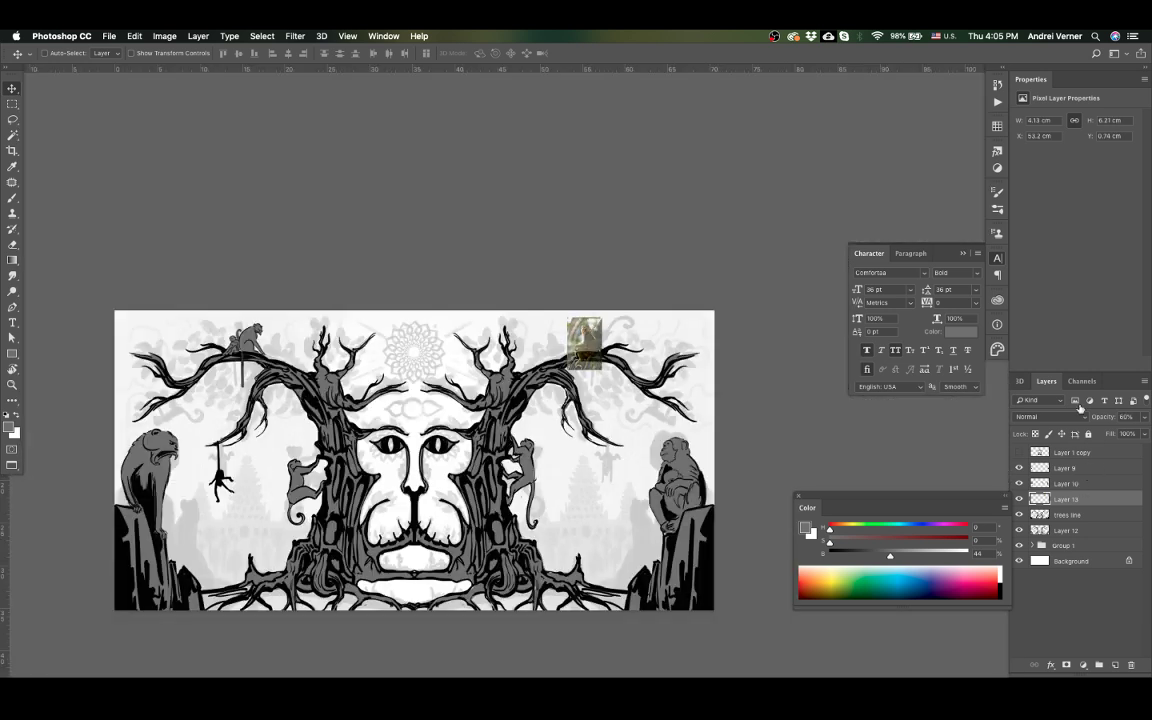
pyautogui.click(1065, 467)
pyautogui.press('z')
pyautogui.moveTo(640, 312); pyautogui.dragTo(543, 393)
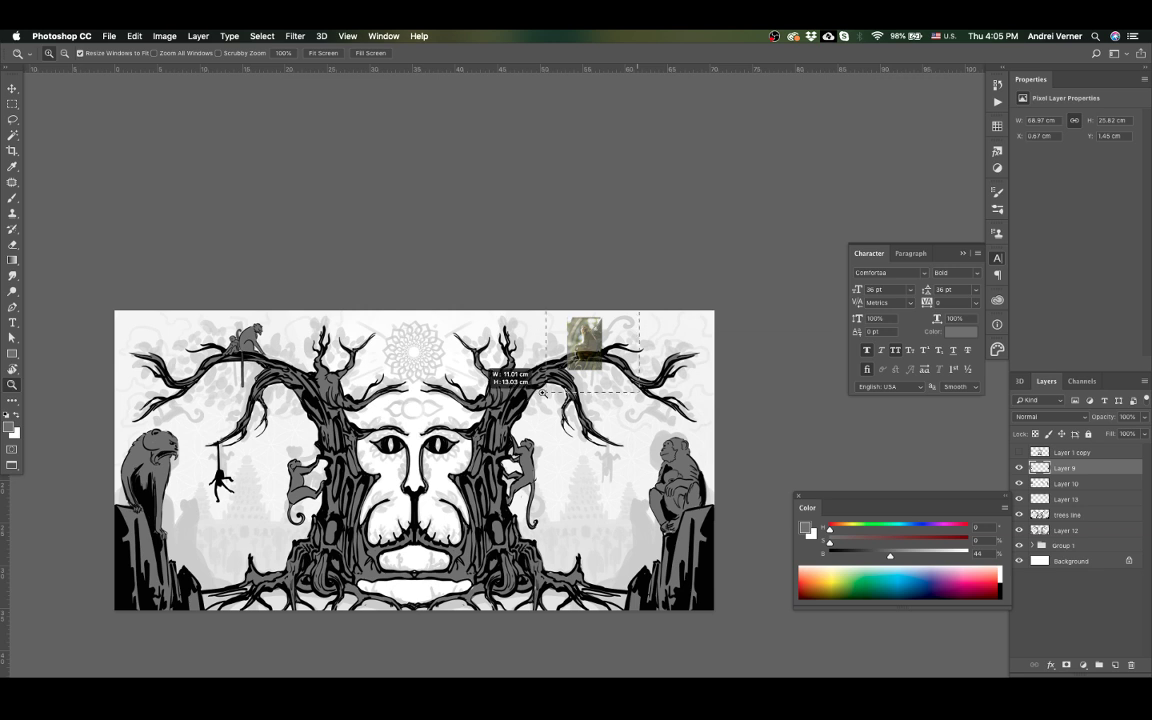
# Step: Trace the sitting monkey's back, arm, face, head and ear in black on Layer 9
pyautogui.press('b')
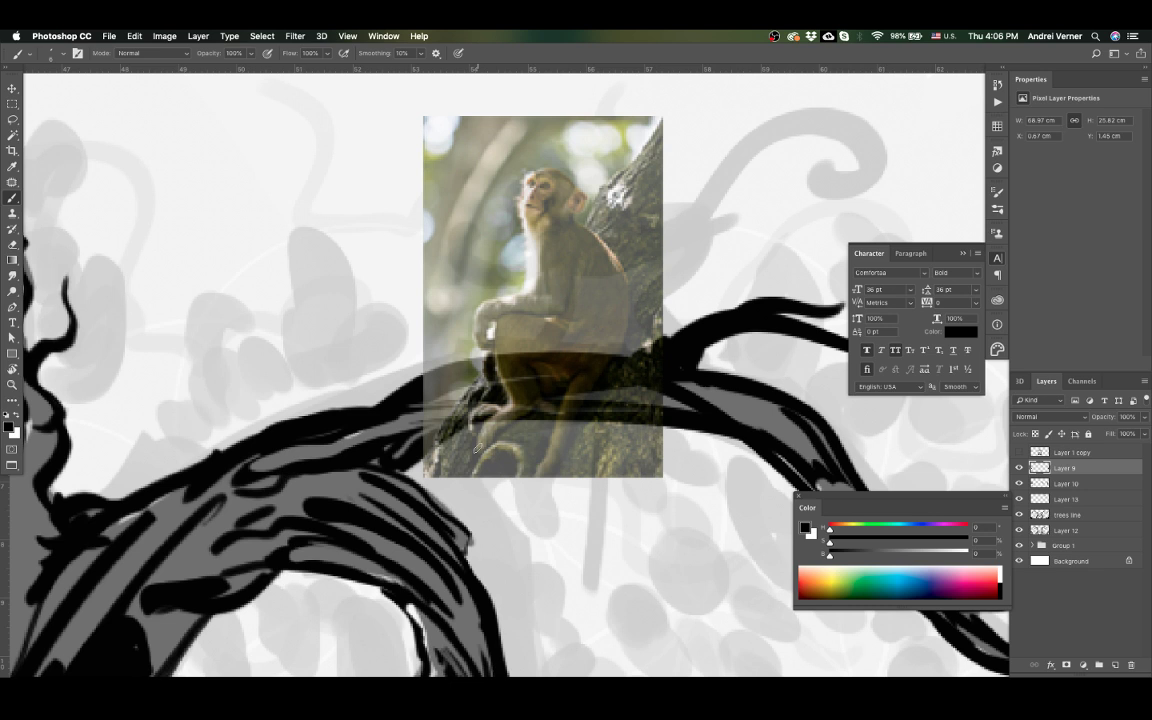
pyautogui.moveTo(548, 240); pyautogui.dragTo(478, 345)
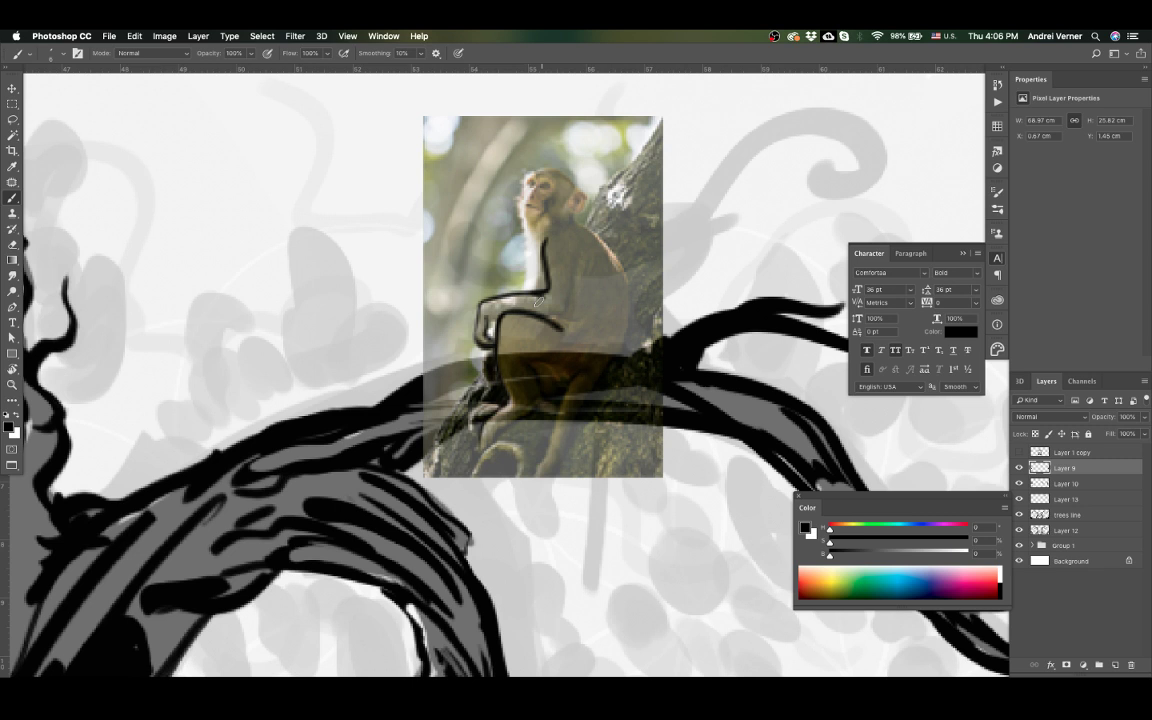
pyautogui.moveTo(578, 248); pyautogui.dragTo(565, 312)
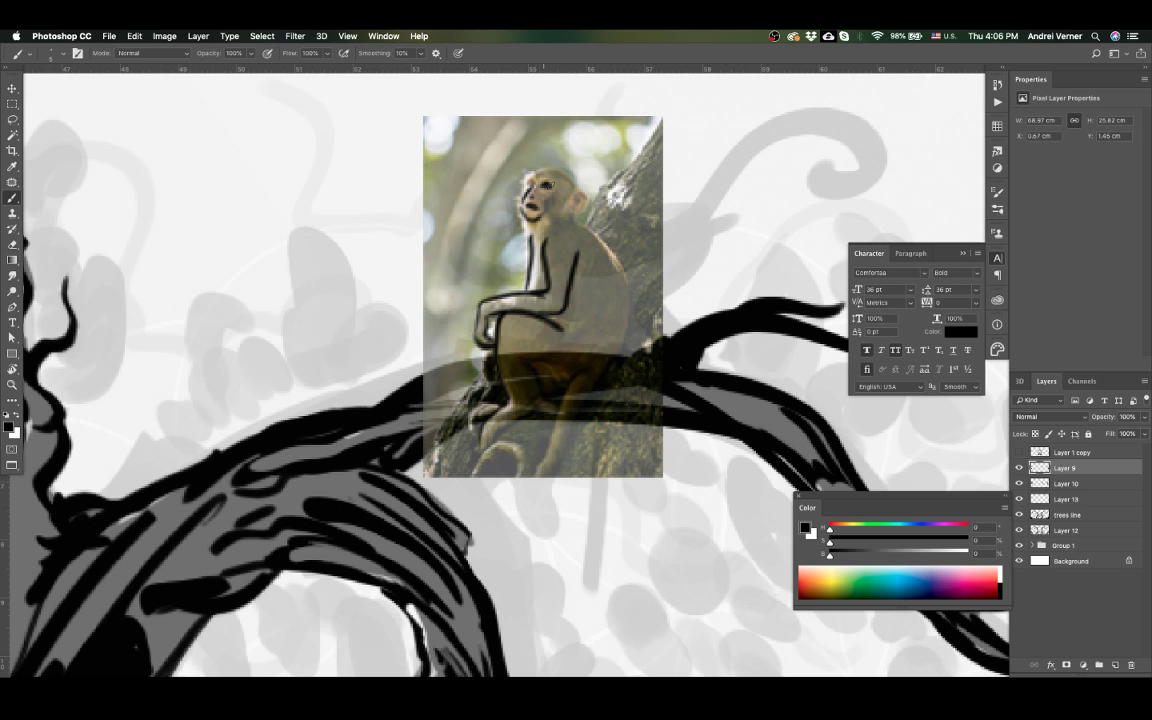
pyautogui.moveTo(523, 186); pyautogui.dragTo(582, 205)
pyautogui.moveTo(598, 232); pyautogui.dragTo(622, 285)
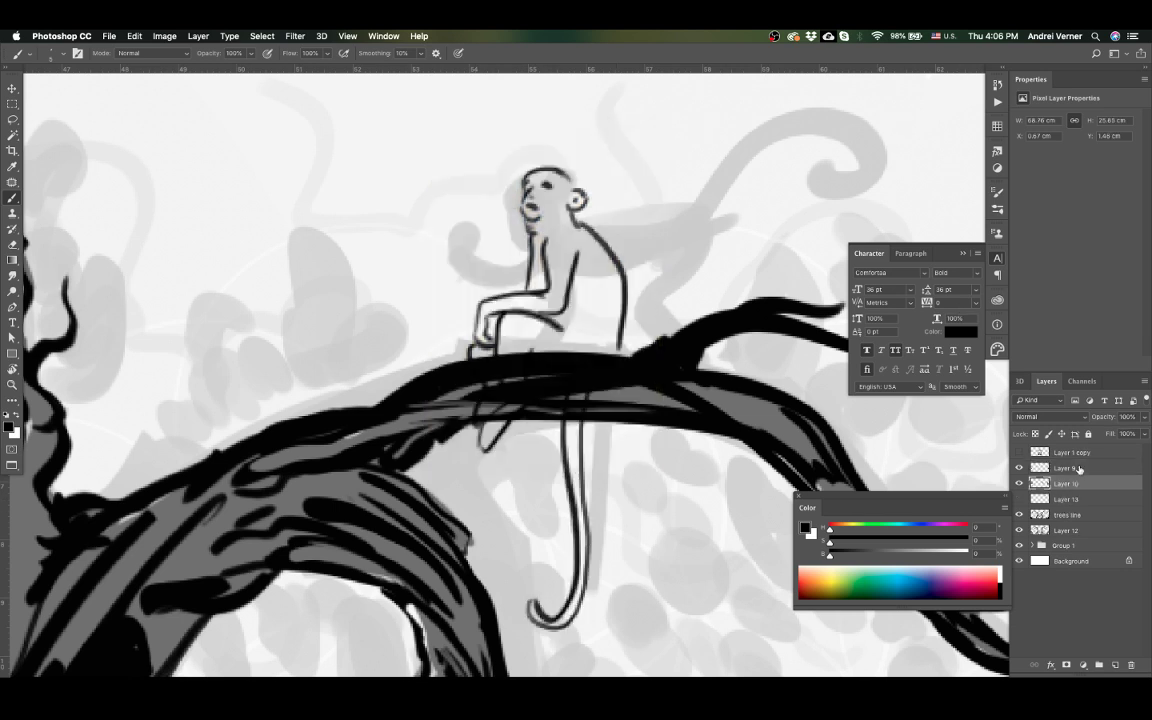
# Step: Draw a smile on the traced monkey's face
pyautogui.hotkey('alt', ']')
pyautogui.press('e')
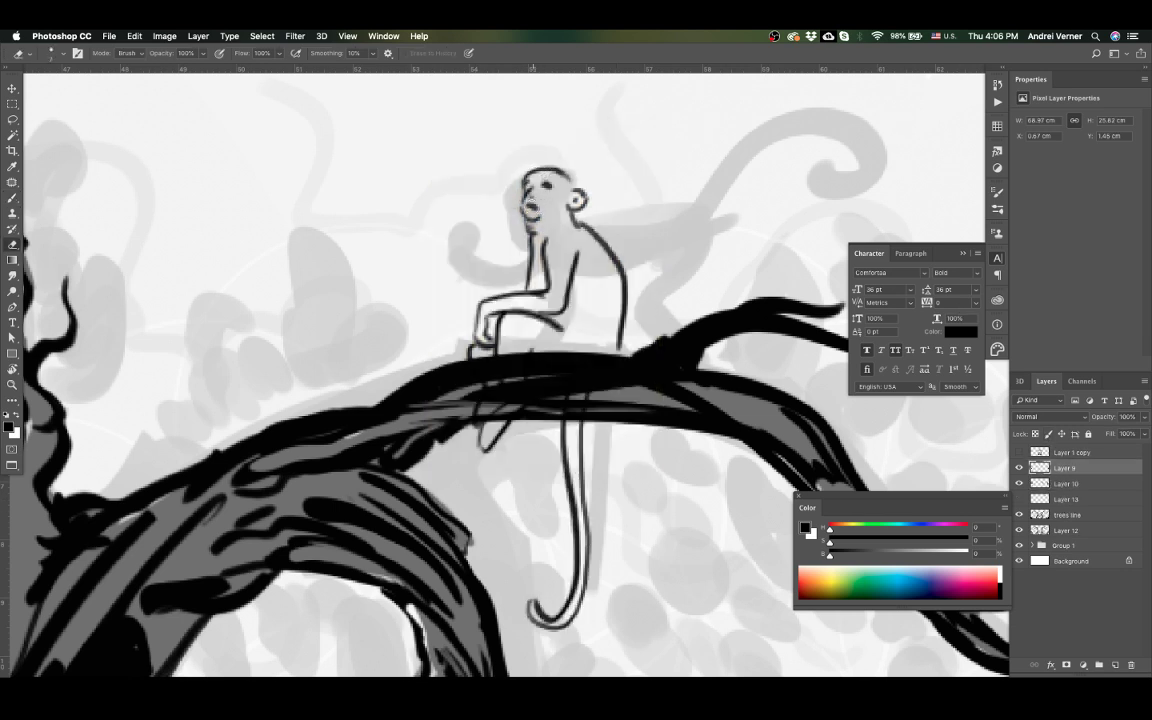
pyautogui.press('b')
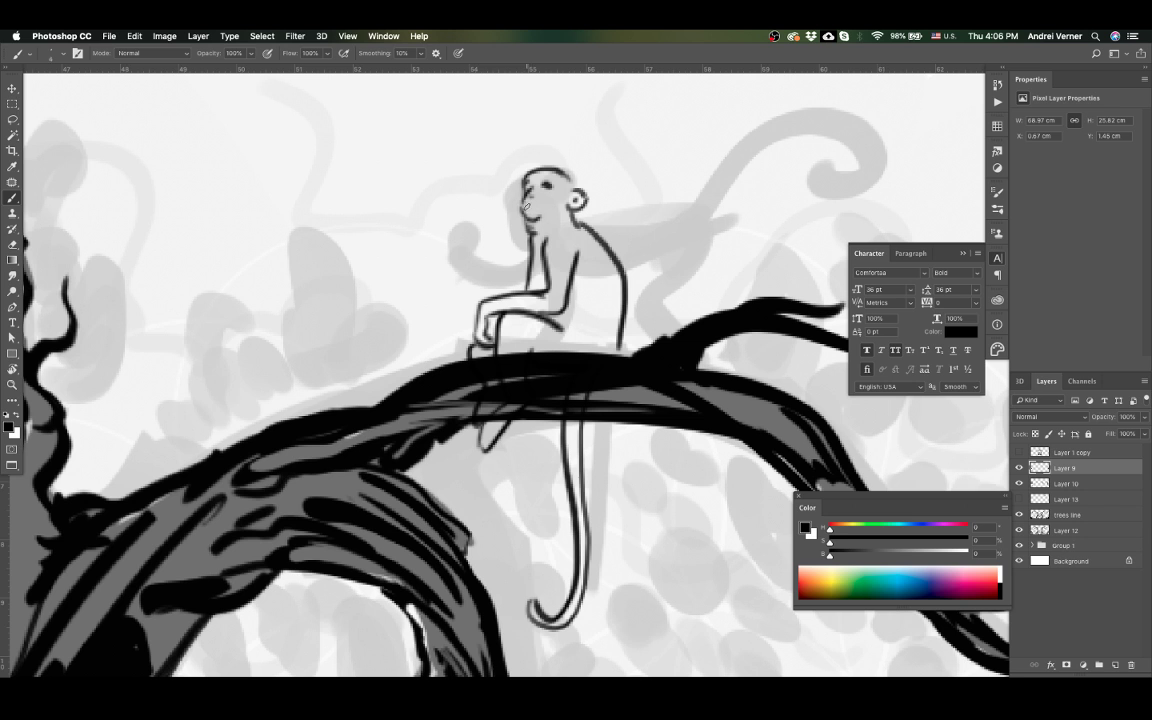
pyautogui.moveTo(524, 203); pyautogui.dragTo(541, 205)
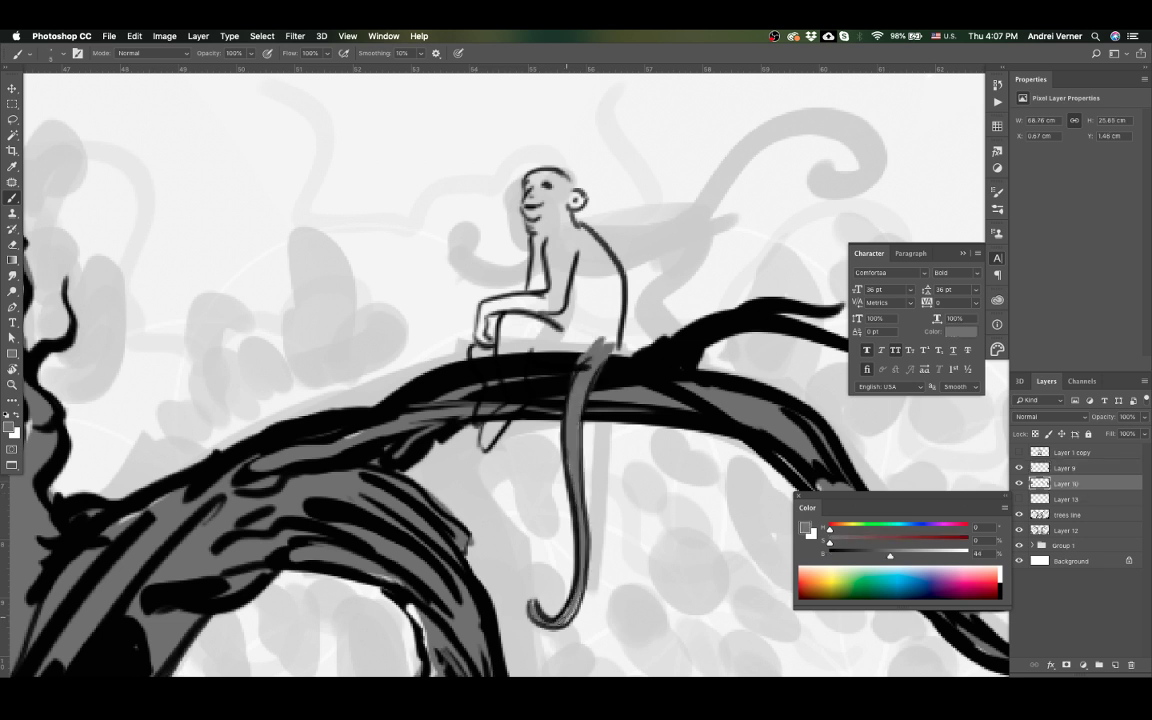
# Step: Fill the monkey's leg, torso, thigh and face solid grey, then reset colours and fit the view
pyautogui.moveTo(485, 445)
pyautogui.mouseDown()
pyautogui.moveTo(520, 395)
pyautogui.moveTo(505, 322)
pyautogui.mouseUp()
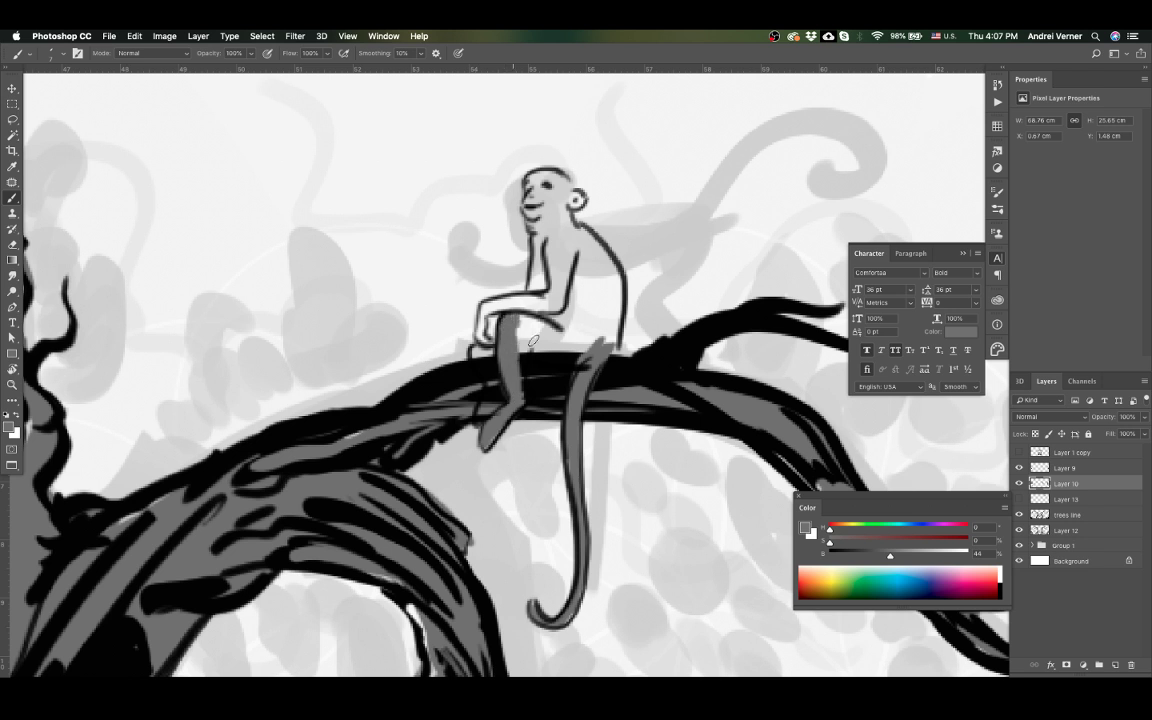
pyautogui.moveTo(533, 341)
pyautogui.mouseDown()
pyautogui.moveTo(566, 264)
pyautogui.moveTo(603, 336)
pyautogui.mouseUp()
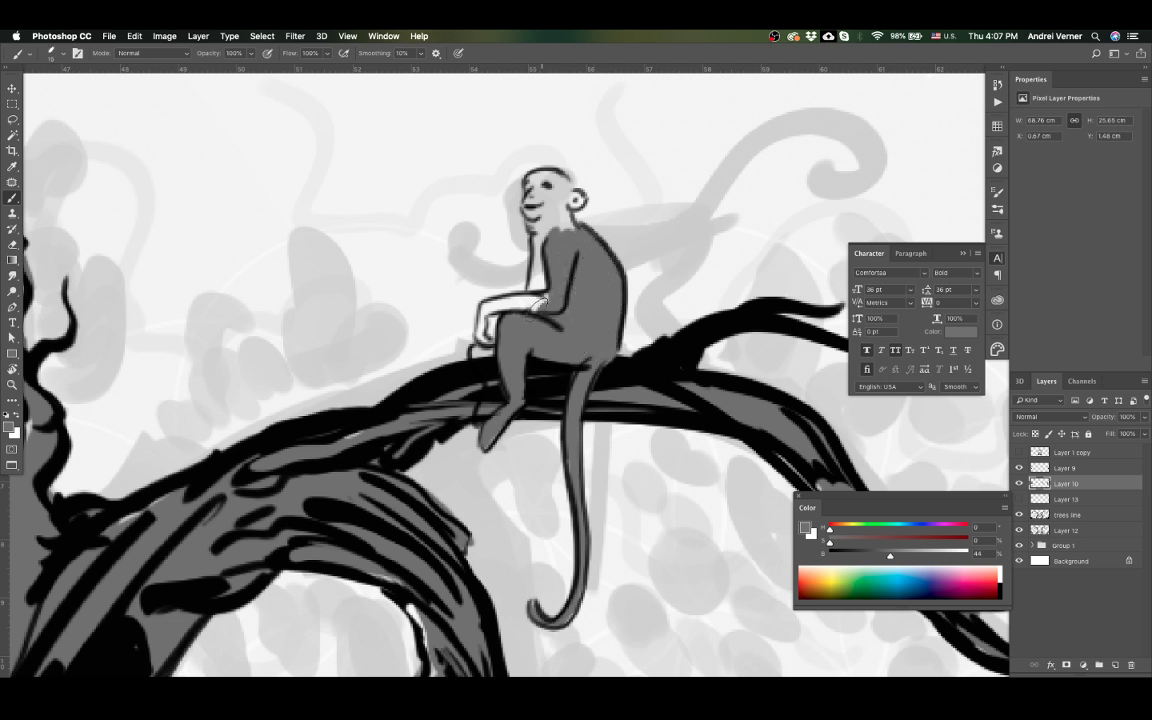
pyautogui.moveTo(530, 228)
pyautogui.mouseDown()
pyautogui.moveTo(565, 198)
pyautogui.moveTo(541, 179)
pyautogui.mouseUp()
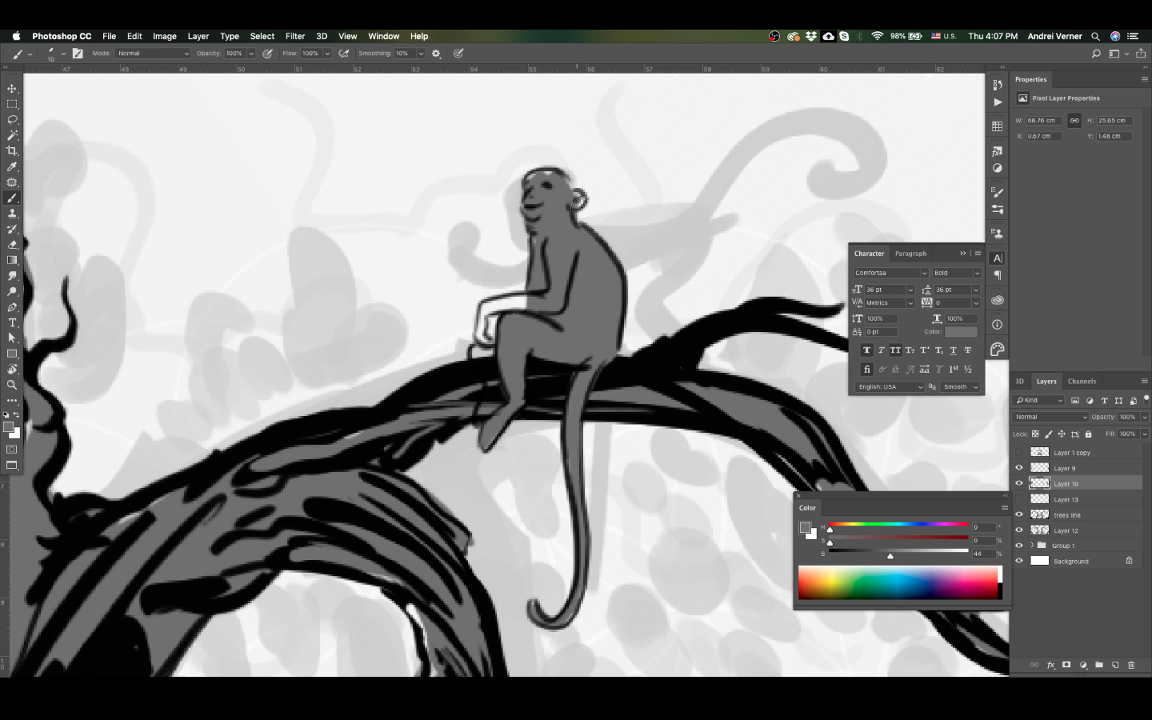
pyautogui.hotkey('ctrl', 'shift', 'z')
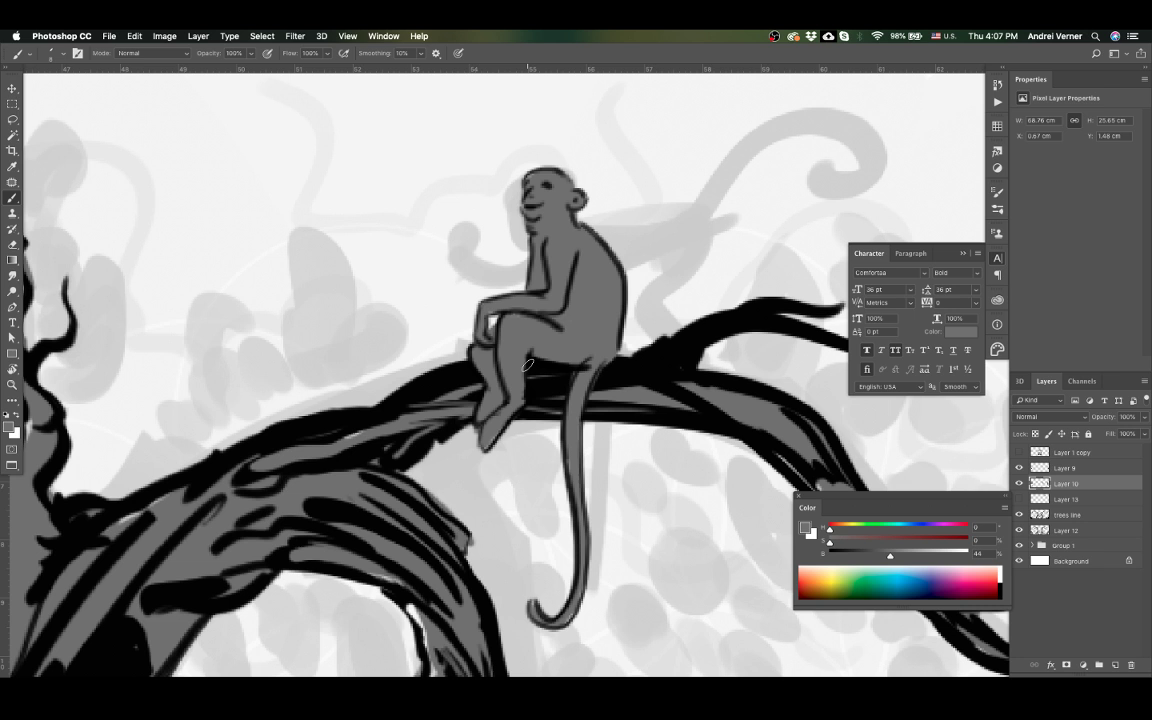
pyautogui.hotkey('alt', ']')
pyautogui.press('d')
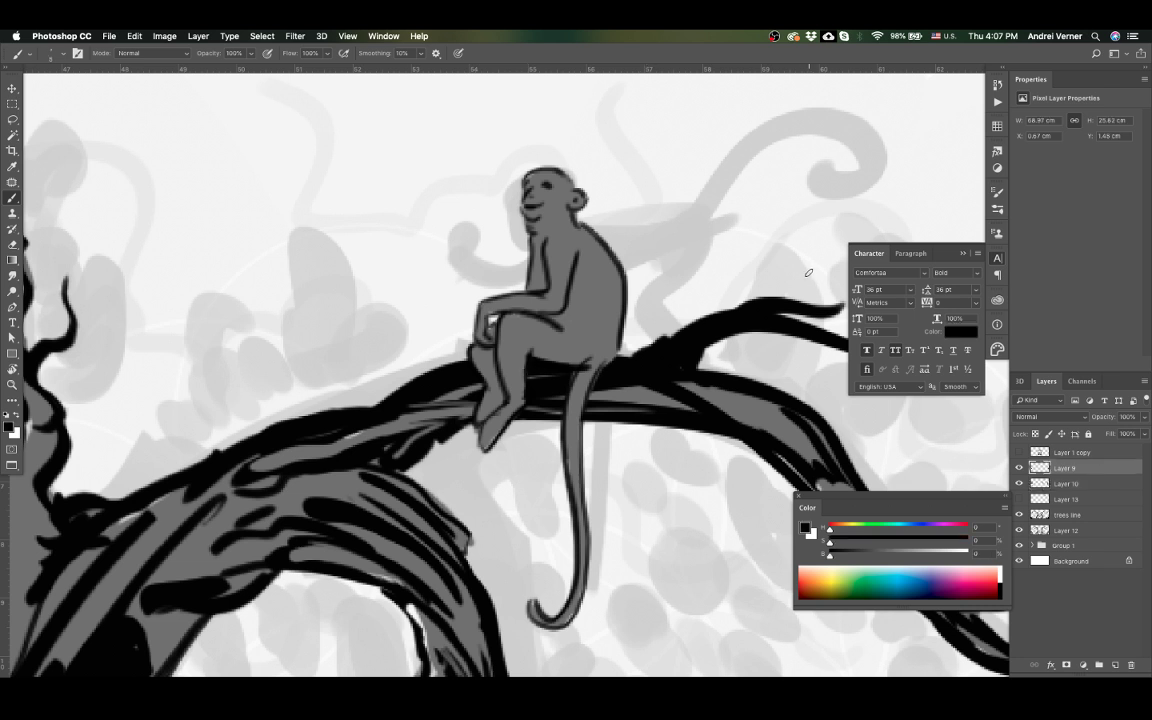
pyautogui.hotkey('ctrl', '0')
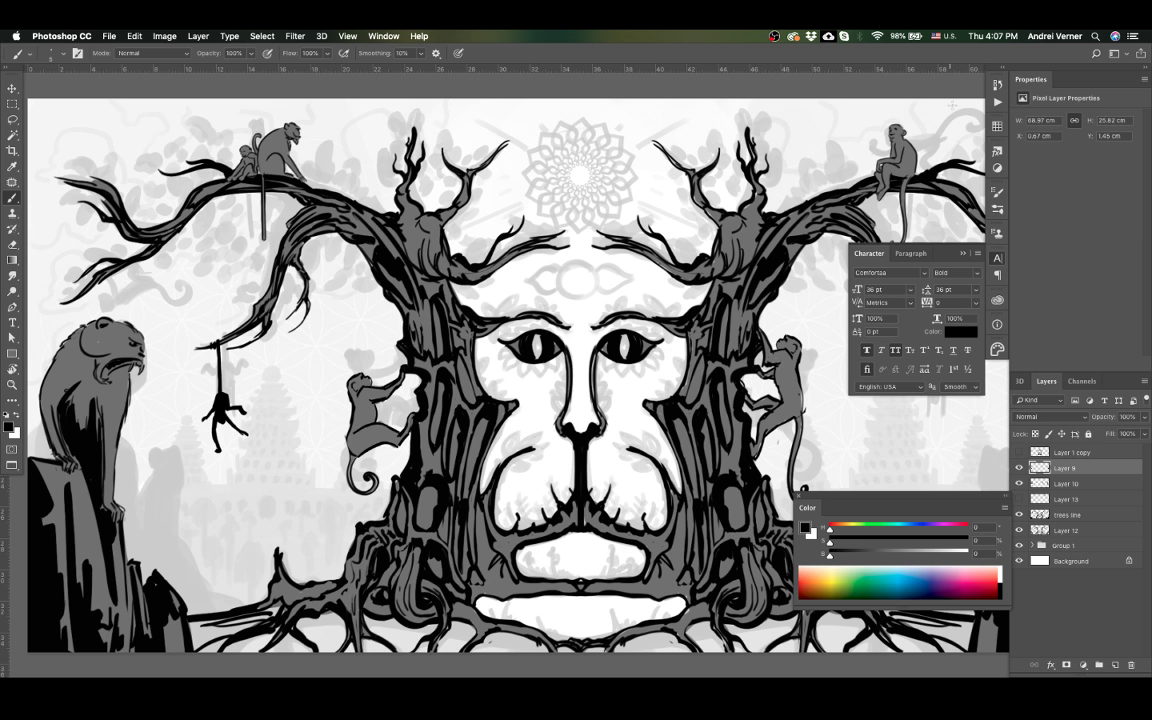
# Step: Duplicate the top-right seated monkey to the lower left and flip it horizontally
pyautogui.press('Tab')
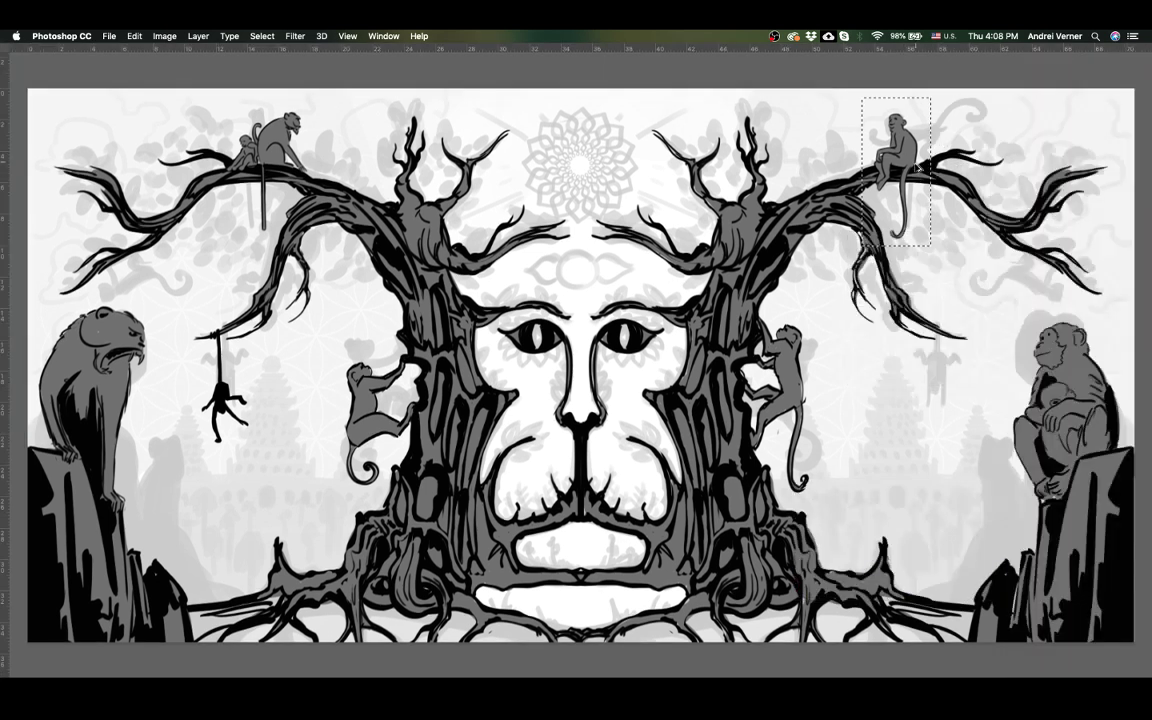
pyautogui.moveTo(826, 155); pyautogui.dragTo(425, 365)
pyautogui.moveTo(525, 362); pyautogui.dragTo(283, 480)
pyautogui.press('super+t')
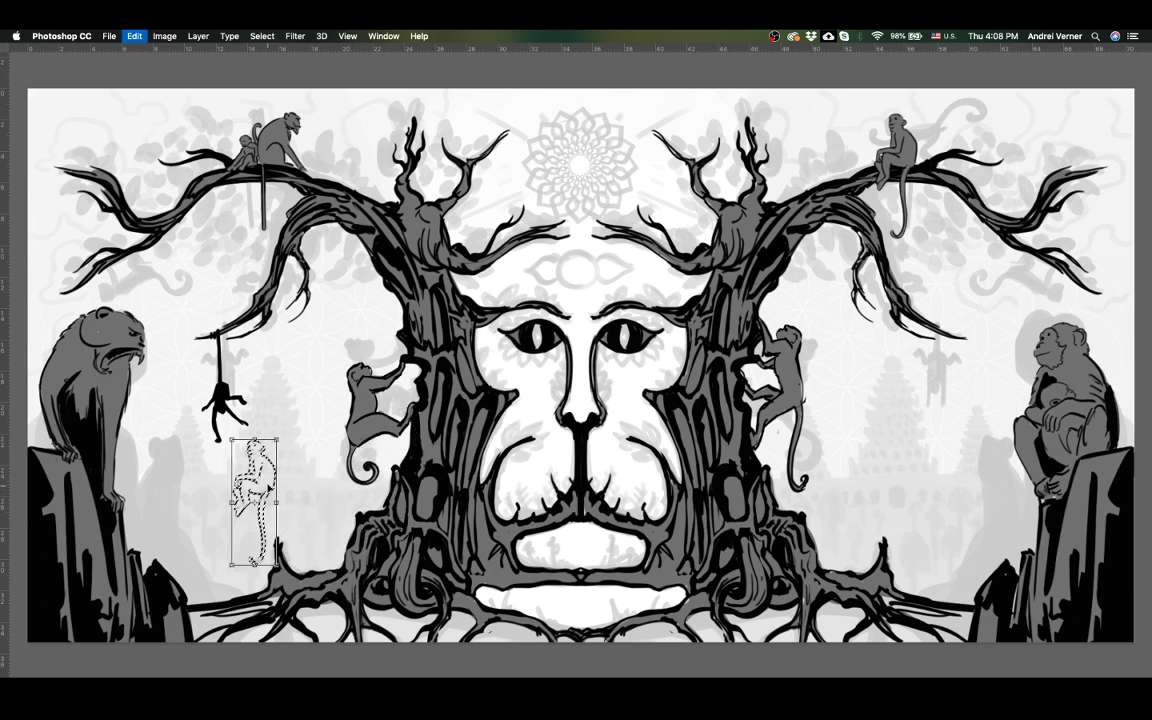
pyautogui.rightClick(283, 485)
pyautogui.click(305, 625)
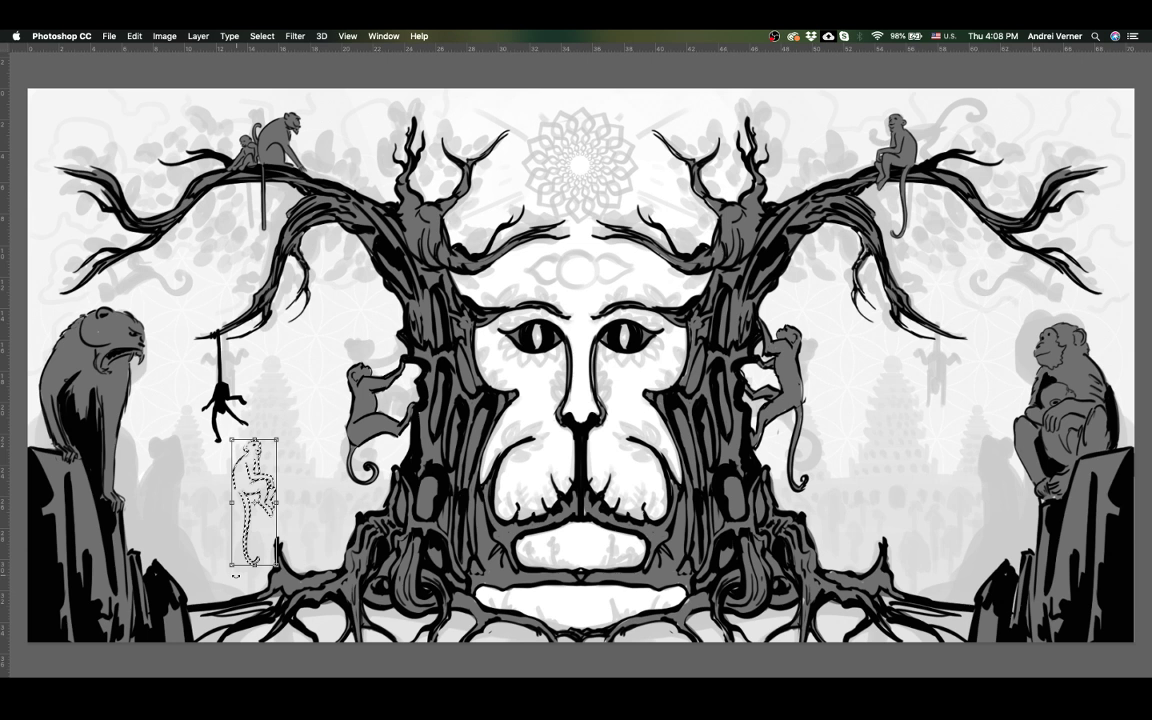
# Step: Scale and position the flipped monkey copy beside the left rock and commit it
pyautogui.moveTo(235, 573)
pyautogui.mouseDown()
pyautogui.moveTo(326, 217)
pyautogui.moveTo(296, 283)
pyautogui.mouseUp()
pyautogui.moveTo(200, 330)
pyautogui.mouseDown()
pyautogui.moveTo(215, 400)
pyautogui.moveTo(215, 356)
pyautogui.mouseUp()
pyautogui.moveTo(257, 207)
pyautogui.mouseDown()
pyautogui.moveTo(247, 240)
pyautogui.moveTo(236, 232)
pyautogui.mouseUp()
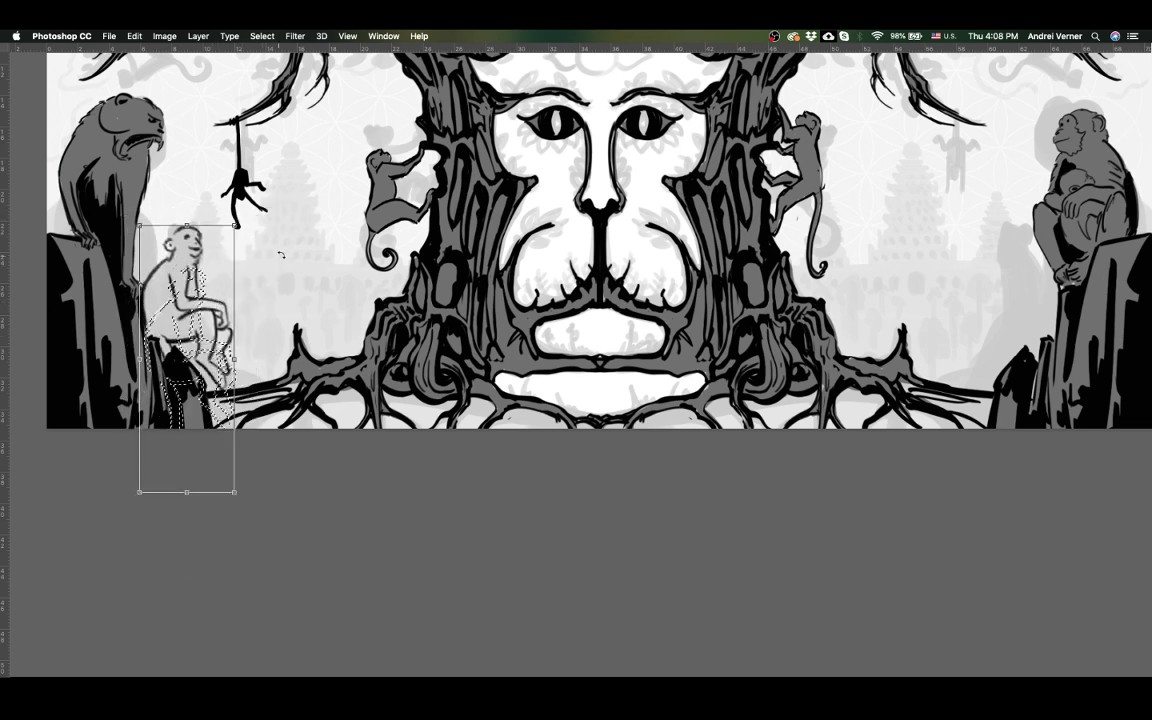
pyautogui.moveTo(234, 491); pyautogui.dragTo(227, 476)
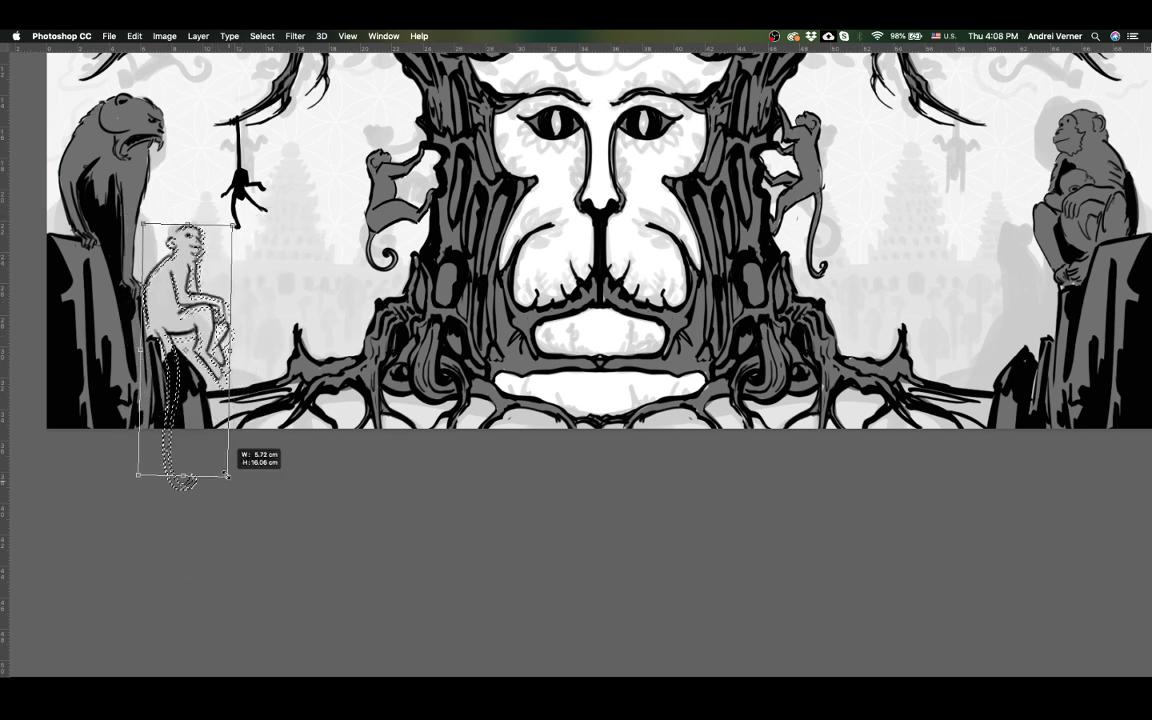
pyautogui.scroll(3, 227, 476)
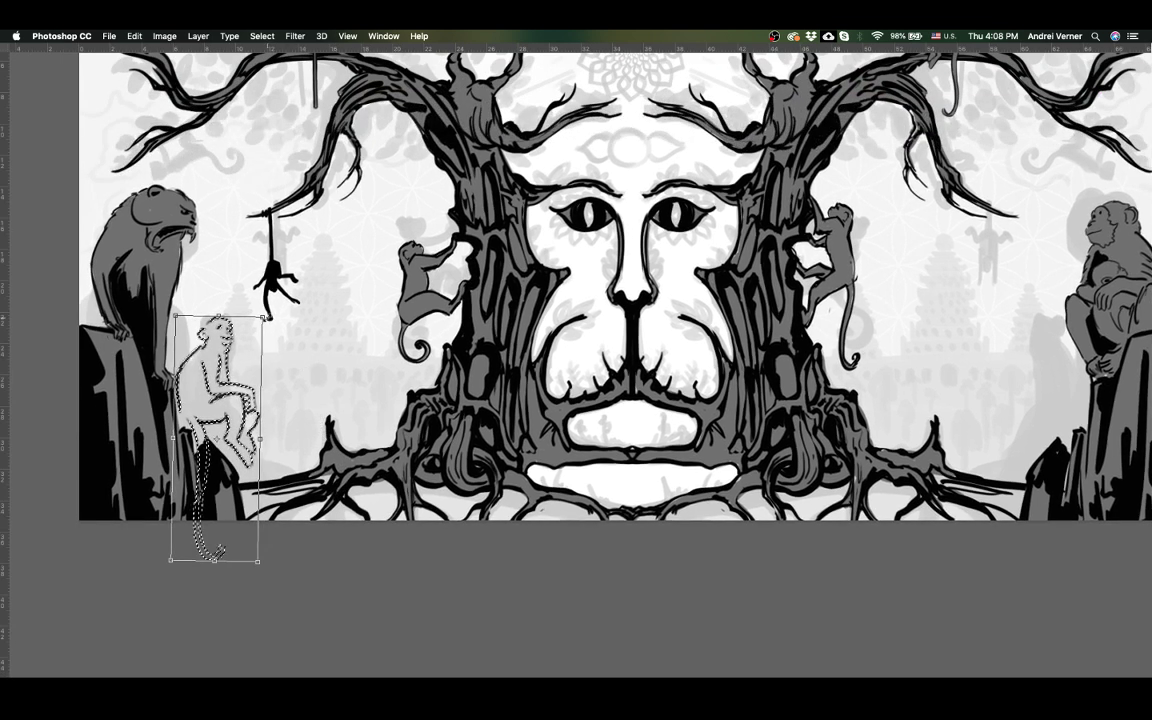
pyautogui.moveTo(215, 386); pyautogui.dragTo(221, 389)
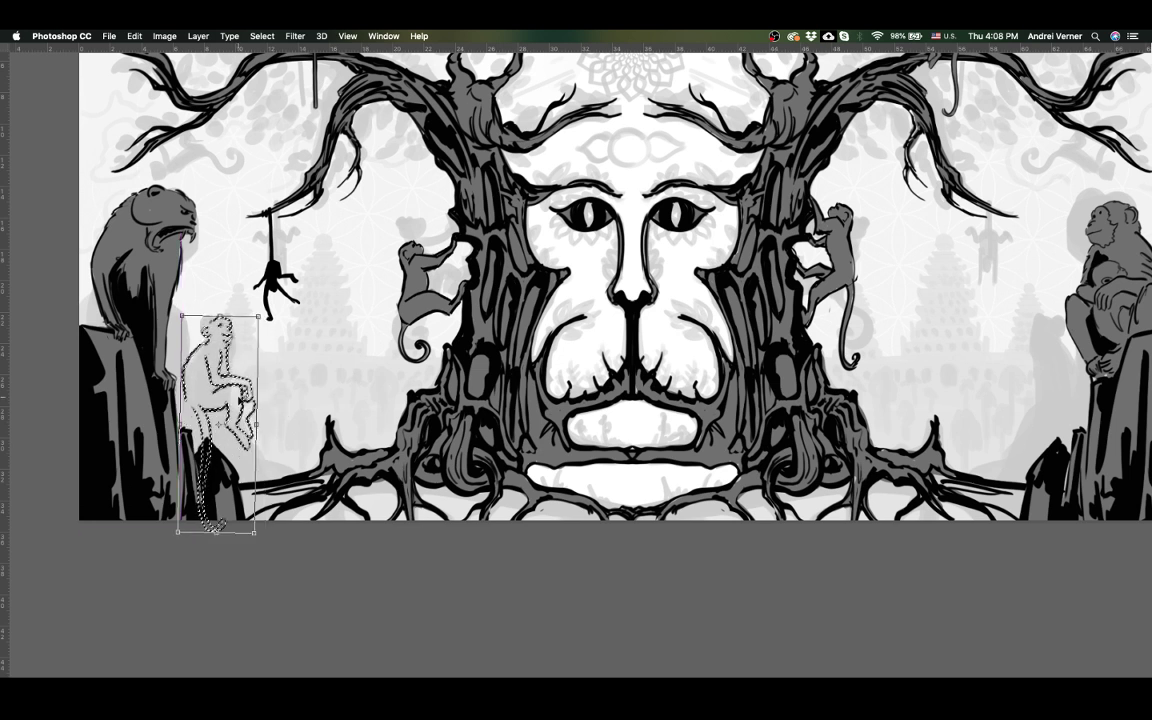
pyautogui.press('Return')
pyautogui.hotkey('ctrl', 'd')
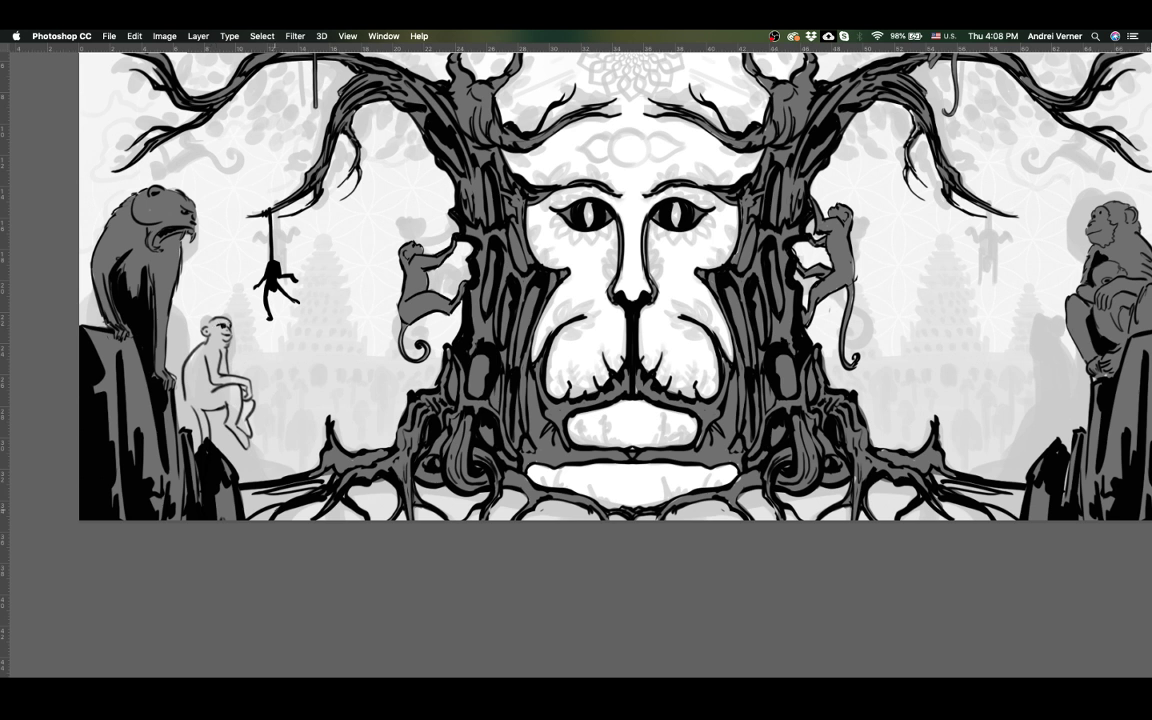
pyautogui.moveTo(193, 322); pyautogui.dragTo(182, 366)
pyautogui.press('super+z')
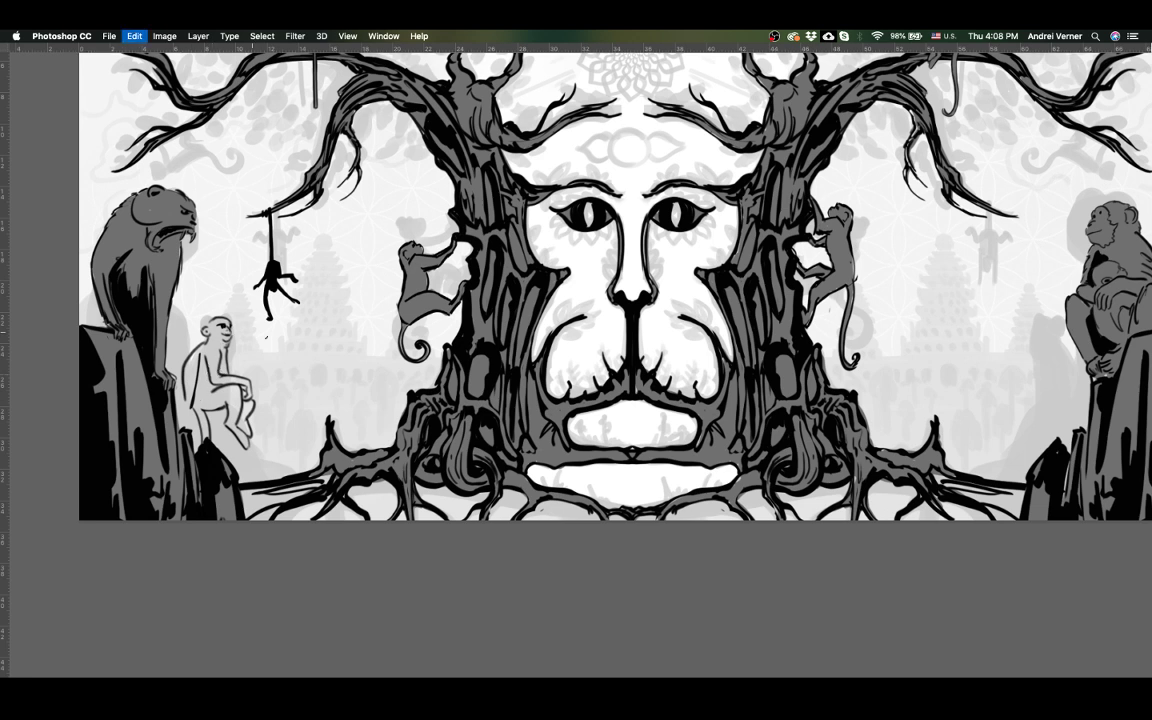
pyautogui.moveTo(433, 326); pyautogui.dragTo(881, 355)
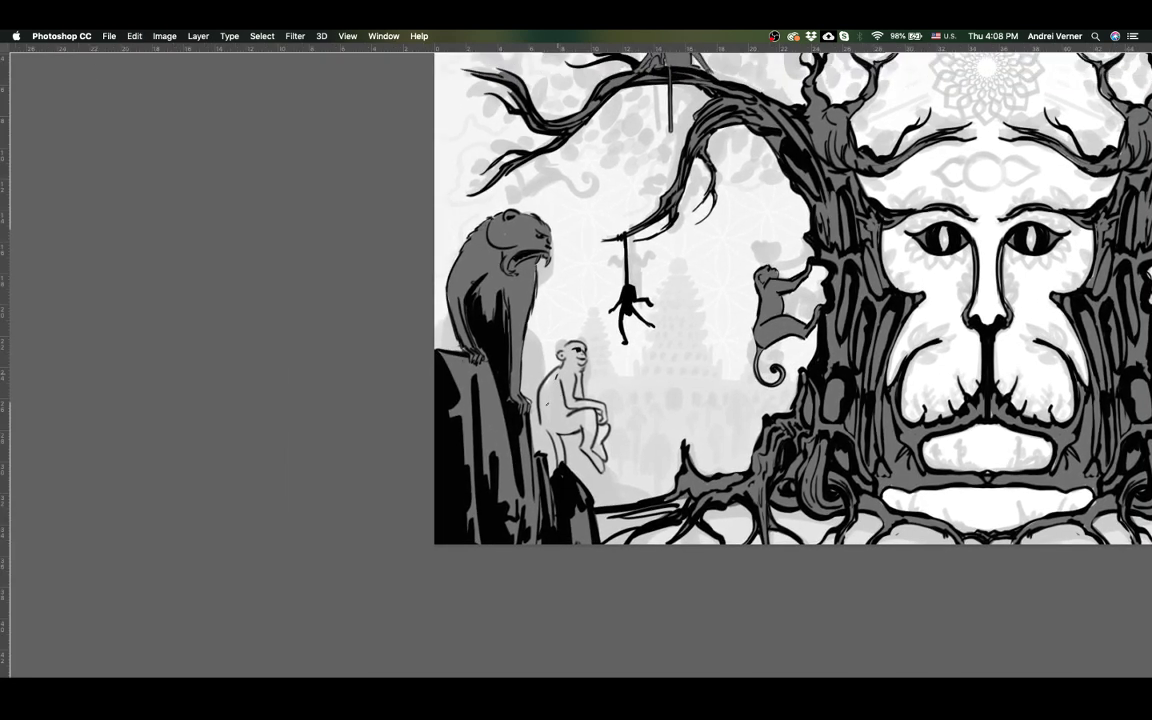
# Step: Redraw the copied monkey's back, head and foot outlines, undoing unsatisfactory strokes
pyautogui.press('super+z')
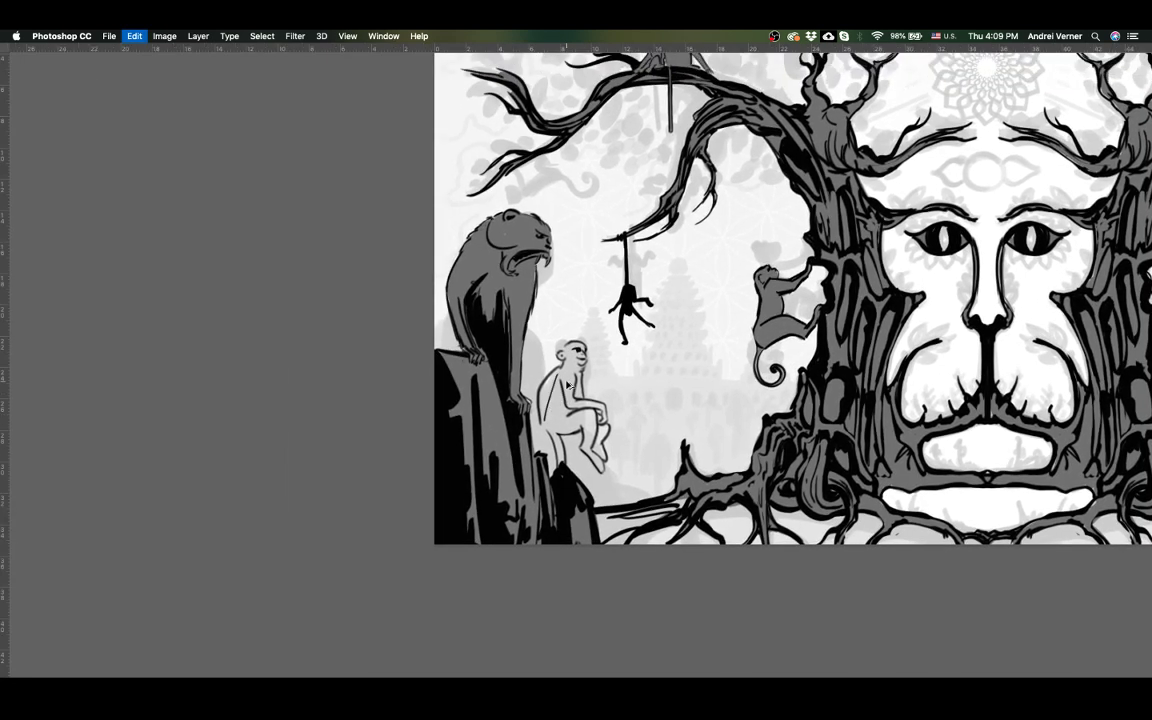
pyautogui.moveTo(550, 370); pyautogui.dragTo(545, 420)
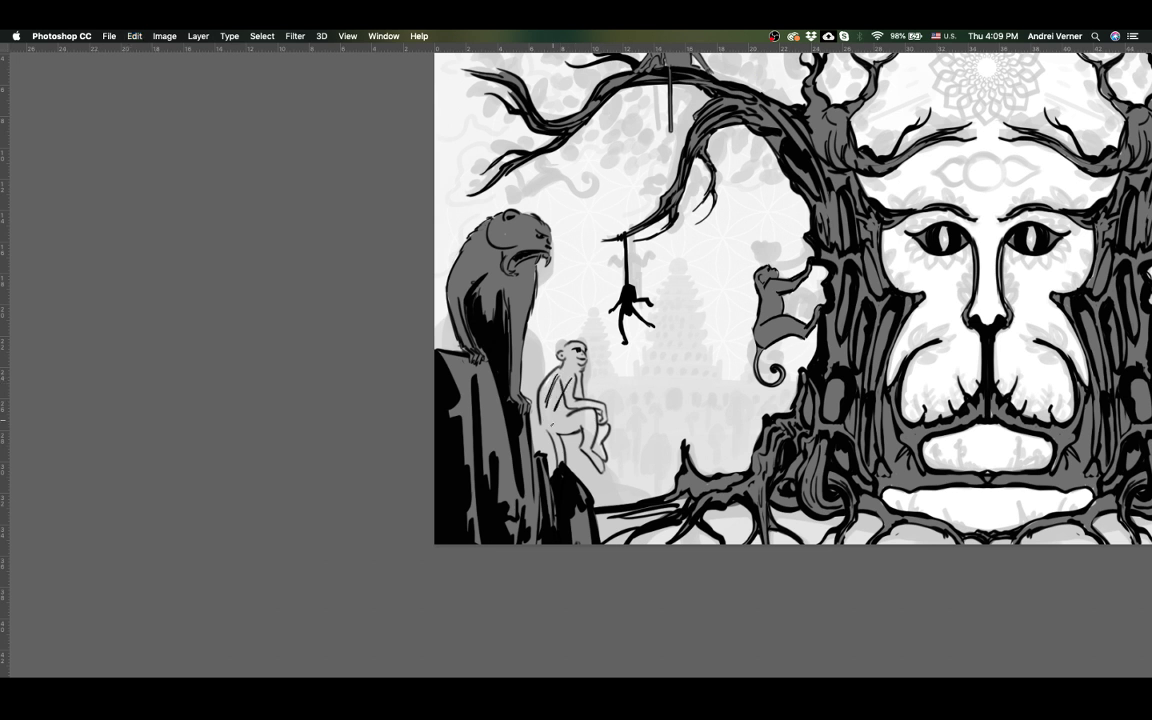
pyautogui.press('super+z')
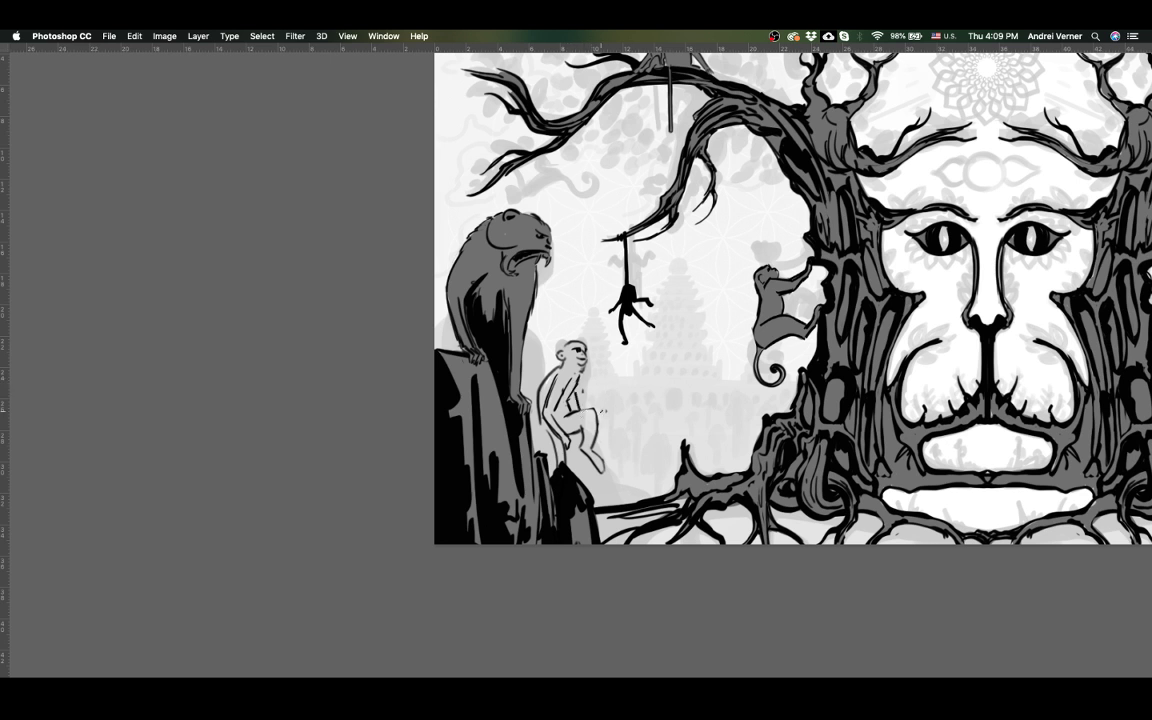
pyautogui.moveTo(604, 468); pyautogui.dragTo(616, 485)
pyautogui.hotkey('ctrl', 'z')
pyautogui.hotkey('ctrl', 'z')
pyautogui.hotkey('ctrl', 'z')
pyautogui.hotkey('ctrl', 'z')
pyautogui.hotkey('ctrl', 'z')
pyautogui.hotkey('ctrl', 'z')
pyautogui.hotkey('ctrl', 'z')
pyautogui.hotkey('ctrl', 'z')
pyautogui.hotkey('ctrl', 'z')
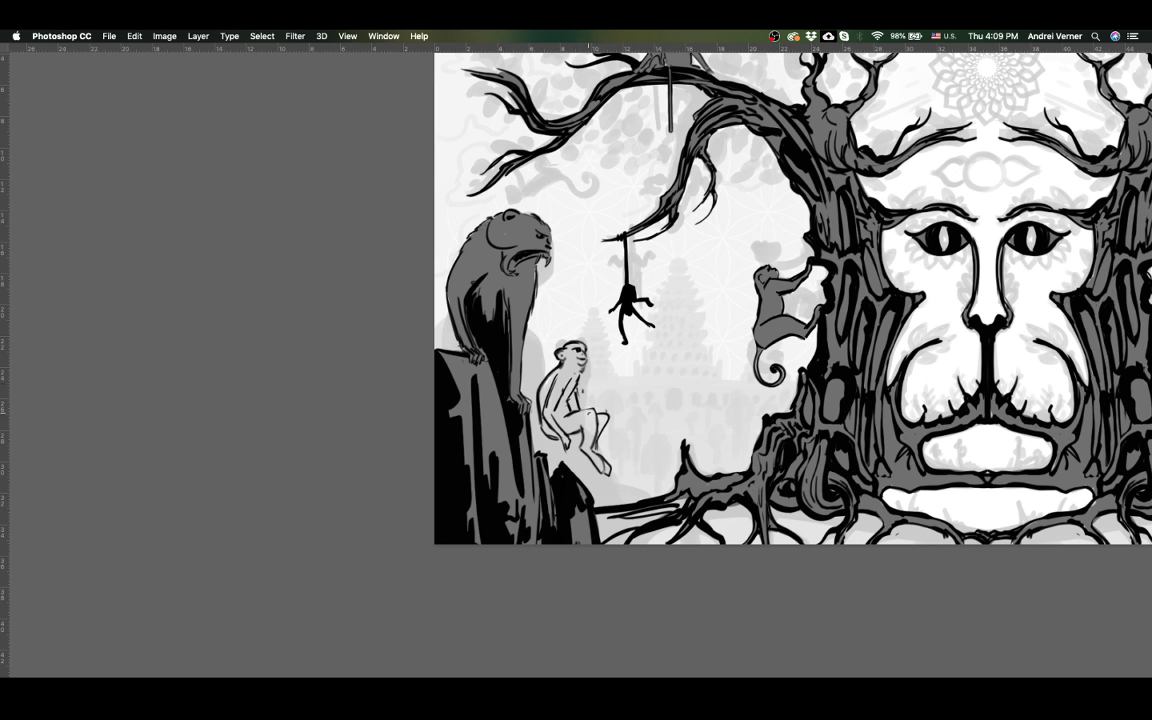
pyautogui.hotkey('ctrl', 'z')
pyautogui.hotkey('ctrl', 'z')
pyautogui.hotkey('ctrl', 'z')
pyautogui.hotkey('ctrl', 'z')
pyautogui.hotkey('ctrl', 'z')
pyautogui.hotkey('ctrl', 'z')
pyautogui.hotkey('ctrl', 'z')
# Step: Paint light and mid-grey shading on the rock and ground beside the seated monkey
pyautogui.press('Tab')
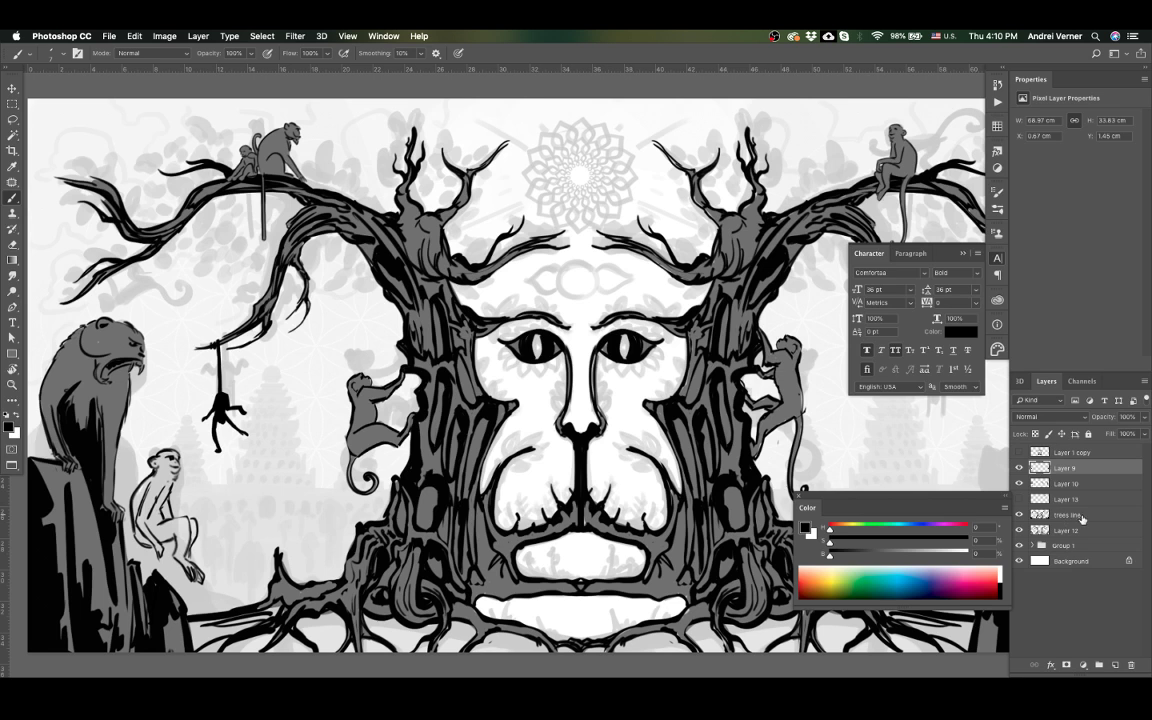
pyautogui.scroll(-3, 455, 441)
pyautogui.hscroll(-5, 455, 441)
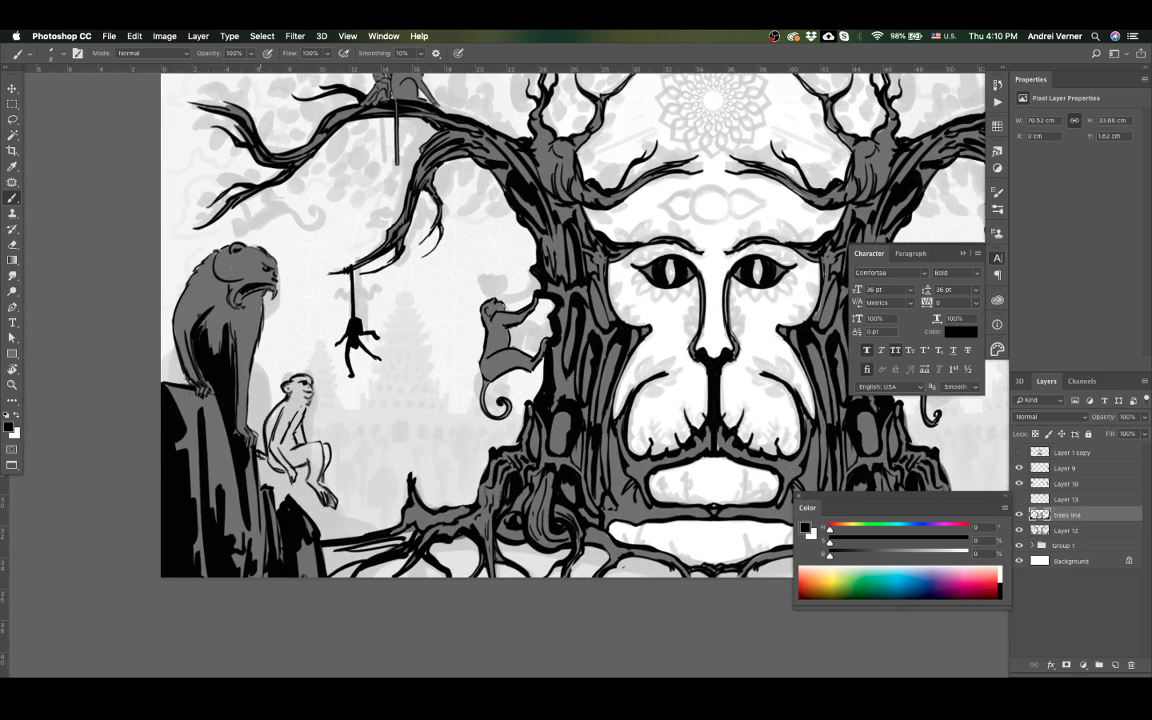
pyautogui.moveTo(264, 486); pyautogui.dragTo(262, 455)
pyautogui.moveTo(298, 492); pyautogui.dragTo(383, 527)
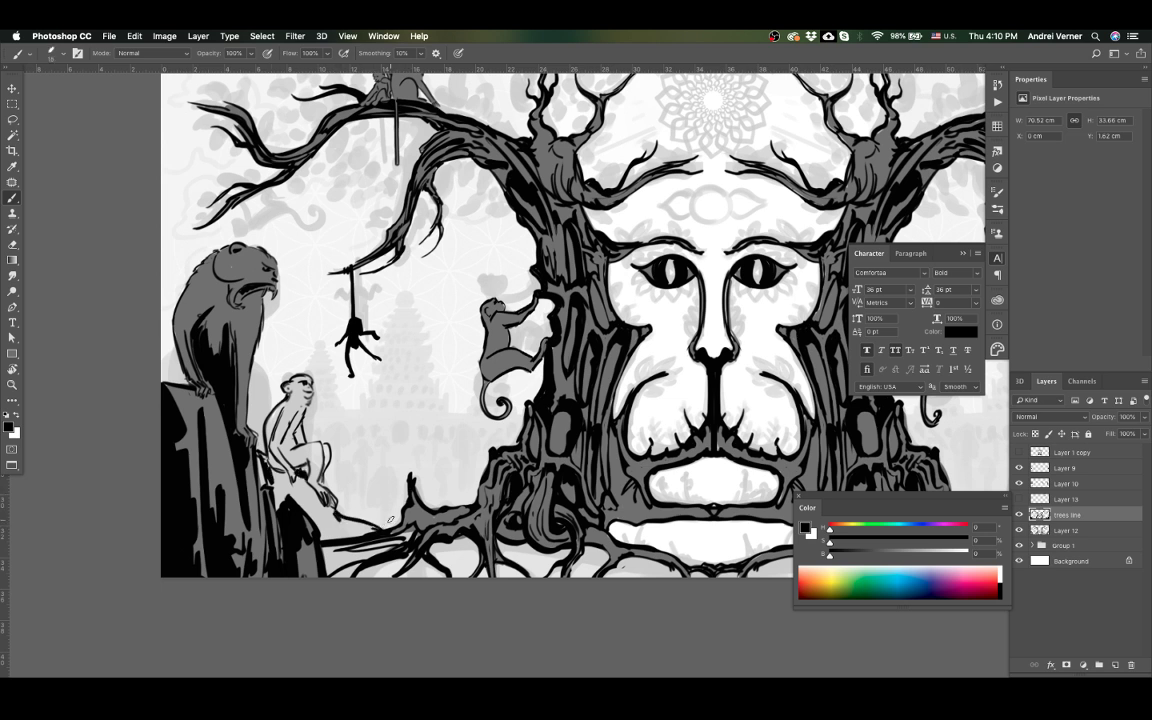
pyautogui.hotkey('alt', '[')
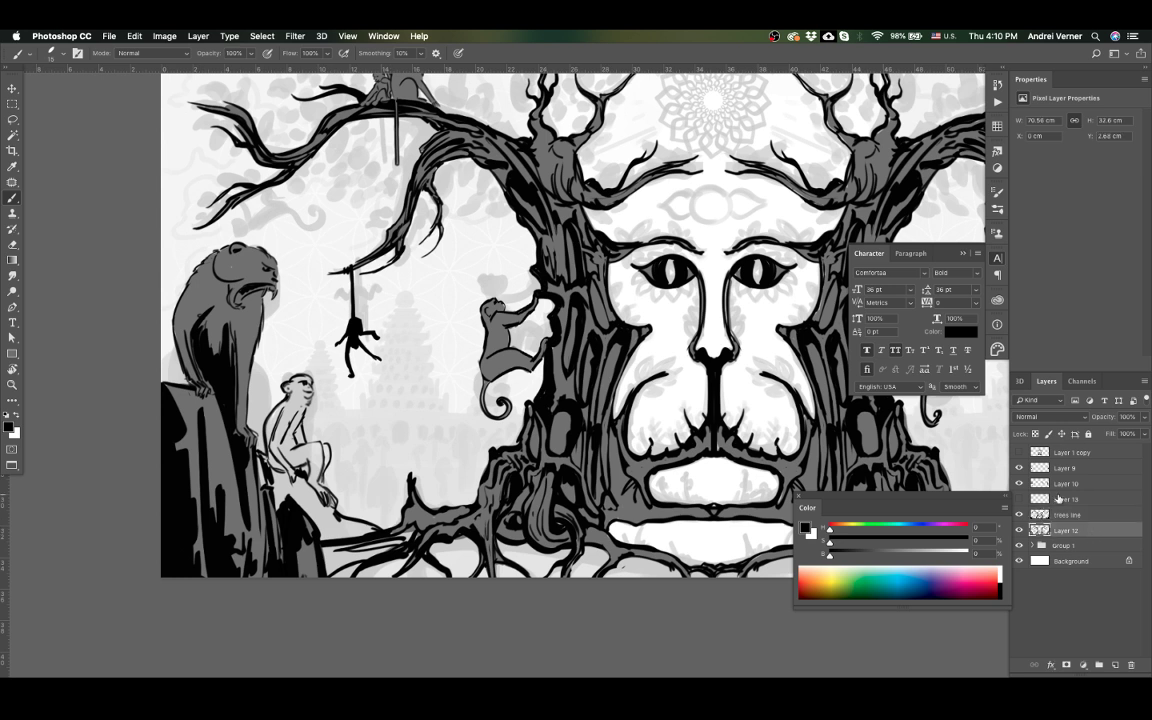
pyautogui.keyDown('alt'); pyautogui.click(266, 447); pyautogui.keyUp('alt')
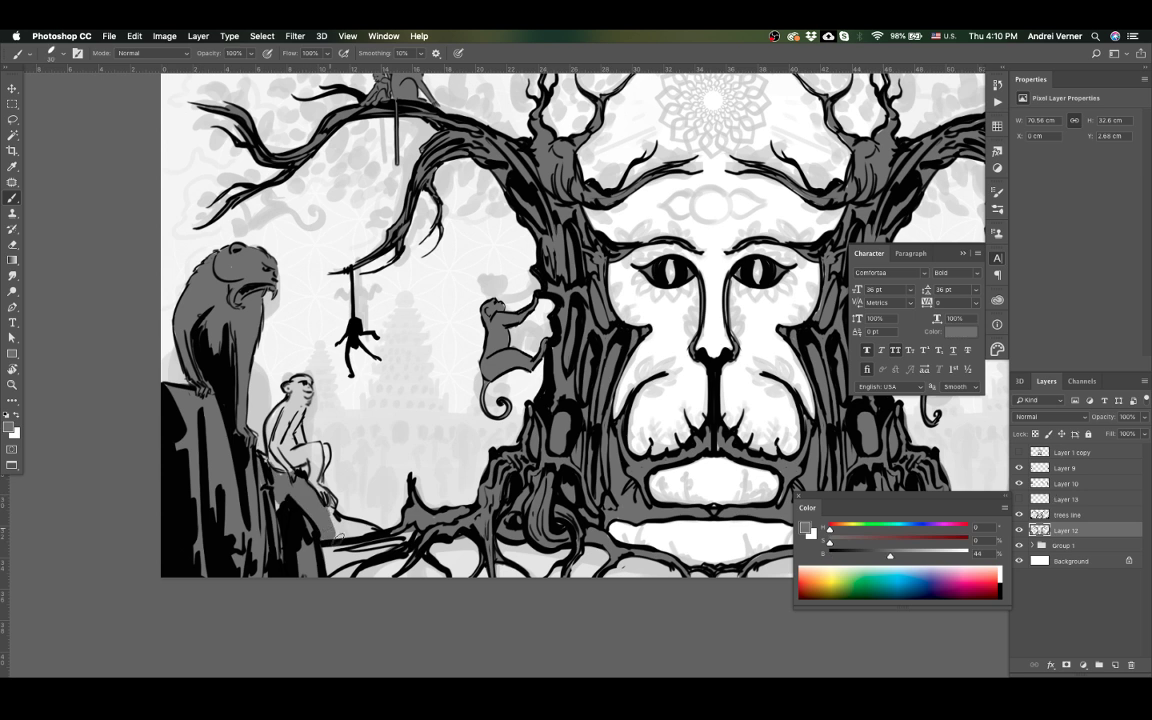
pyautogui.moveTo(298, 486)
pyautogui.mouseDown()
pyautogui.moveTo(312, 472)
pyautogui.moveTo(335, 481)
pyautogui.mouseUp()
pyautogui.moveTo(277, 505); pyautogui.dragTo(247, 453)
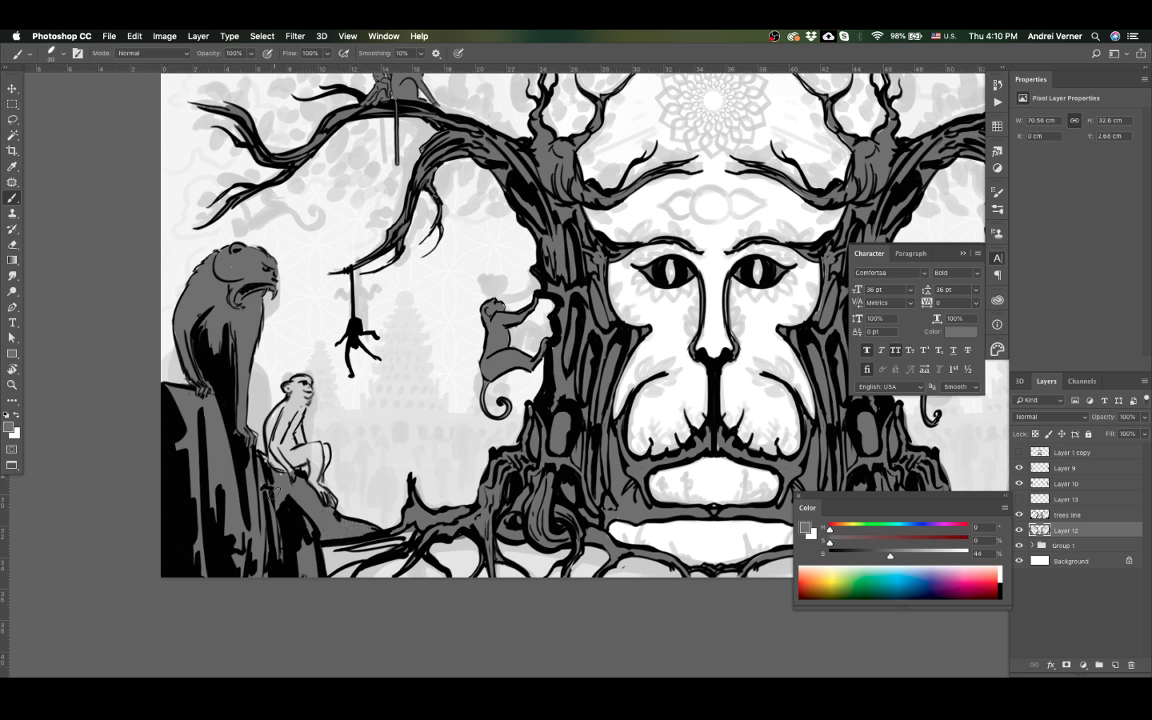
# Step: Paint the seated monkey's body and head grey on Layer 10, undoing stray leg strokes
pyautogui.hotkey('alt', ']')
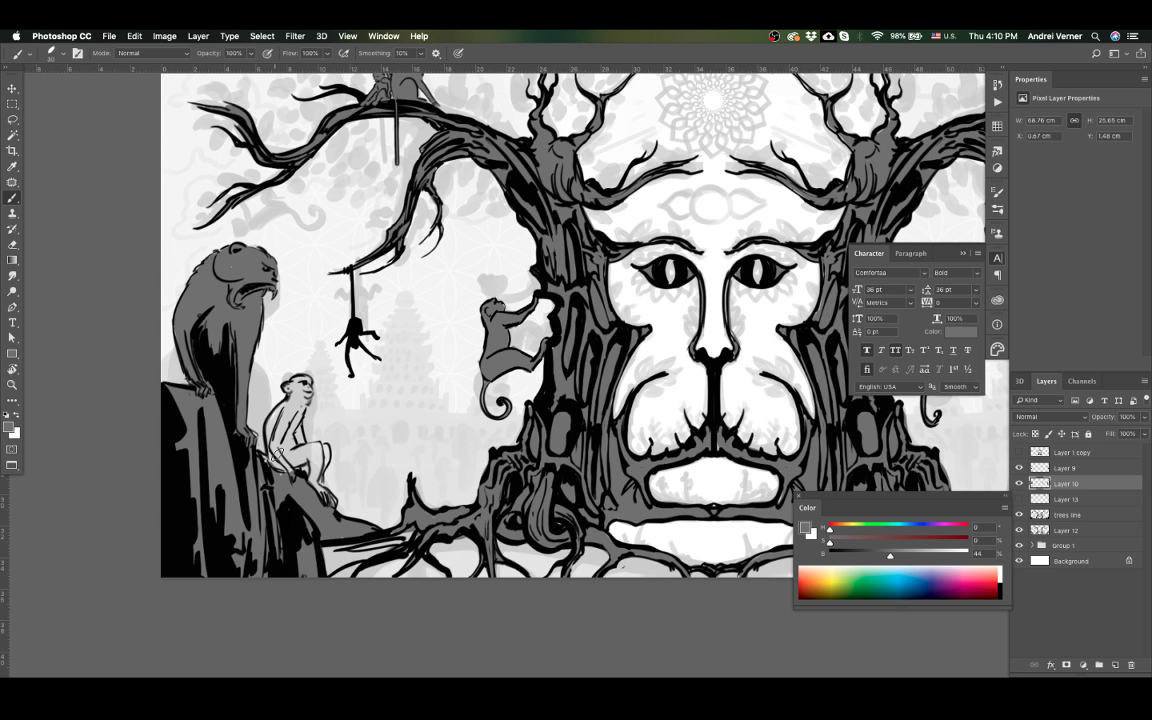
pyautogui.moveTo(278, 452)
pyautogui.mouseDown()
pyautogui.moveTo(275, 345)
pyautogui.moveTo(255, 348)
pyautogui.moveTo(271, 343)
pyautogui.mouseUp()
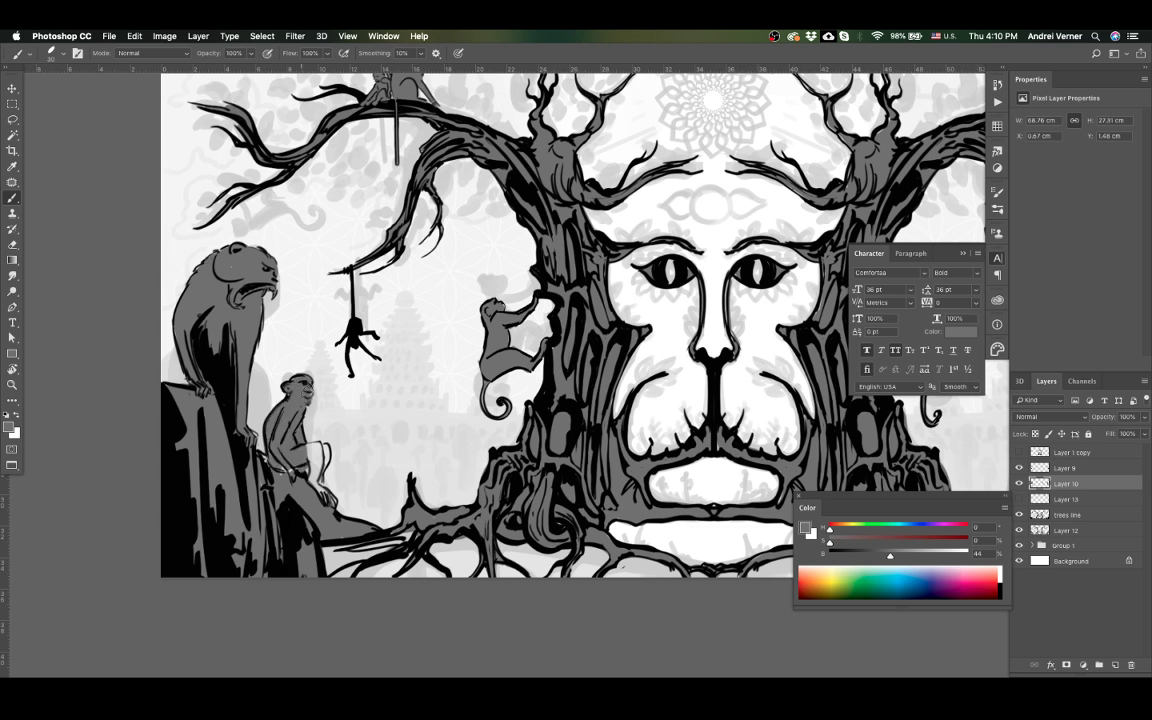
pyautogui.moveTo(310, 444); pyautogui.dragTo(320, 465)
pyautogui.hotkey('ctrl', 'z')
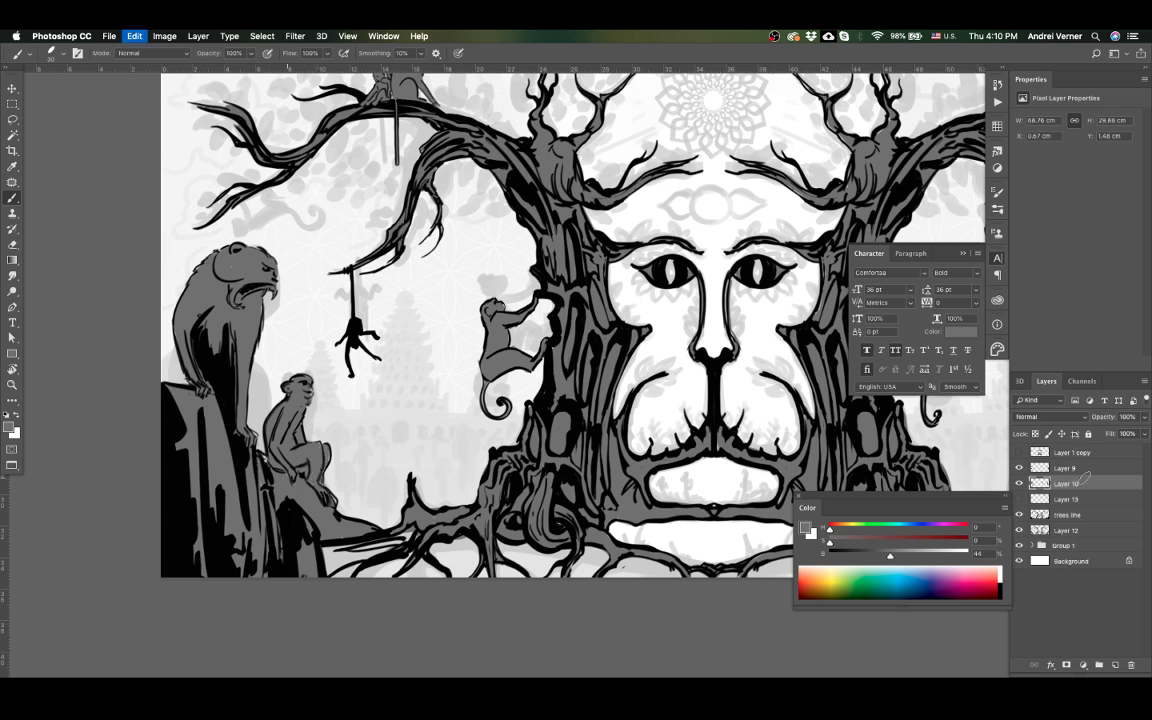
pyautogui.click(1080, 499)
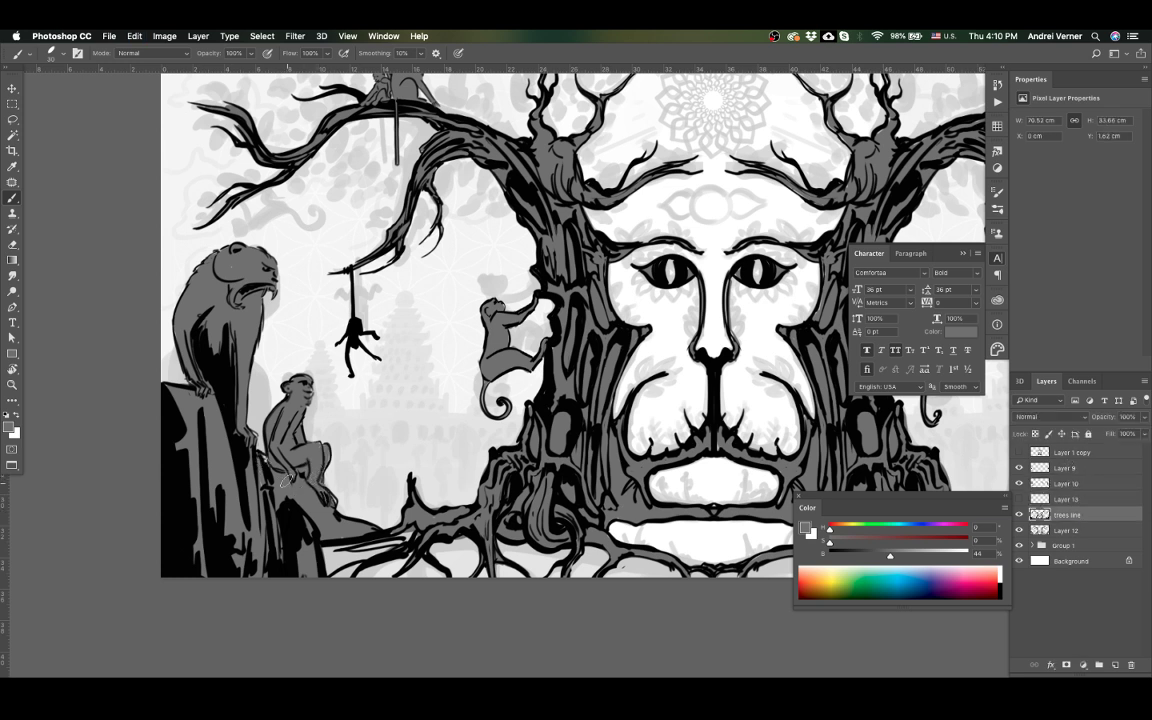
pyautogui.hotkey('ctrl', 'z')
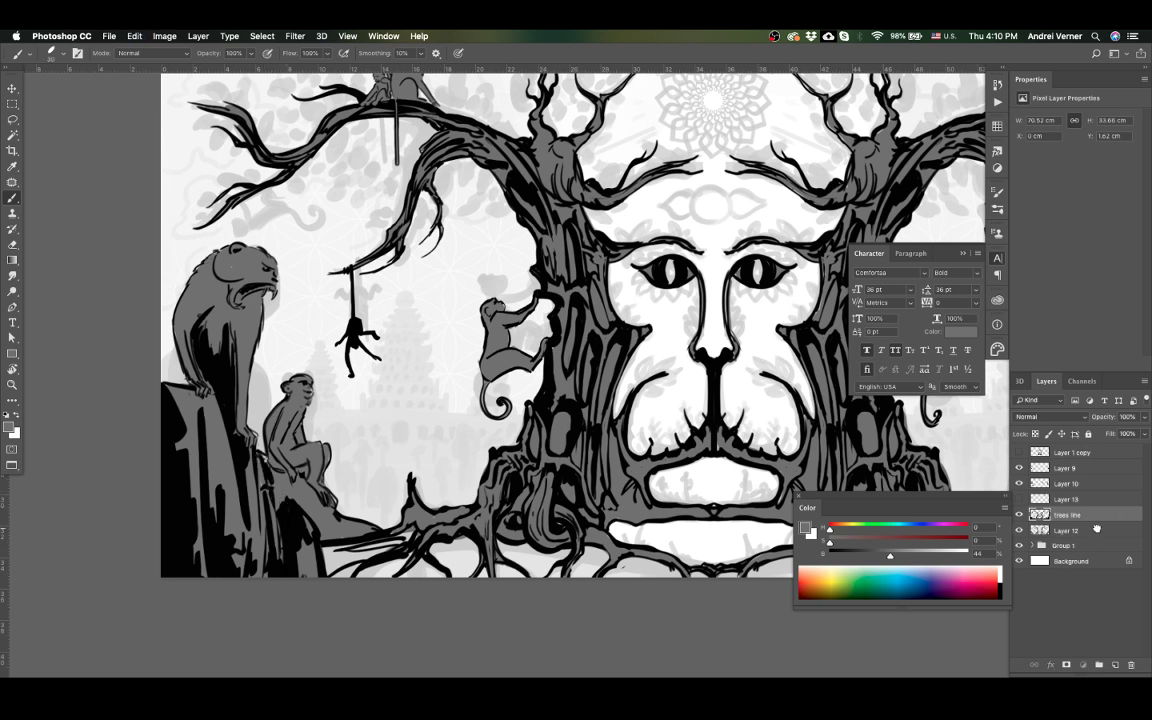
pyautogui.click(1097, 528)
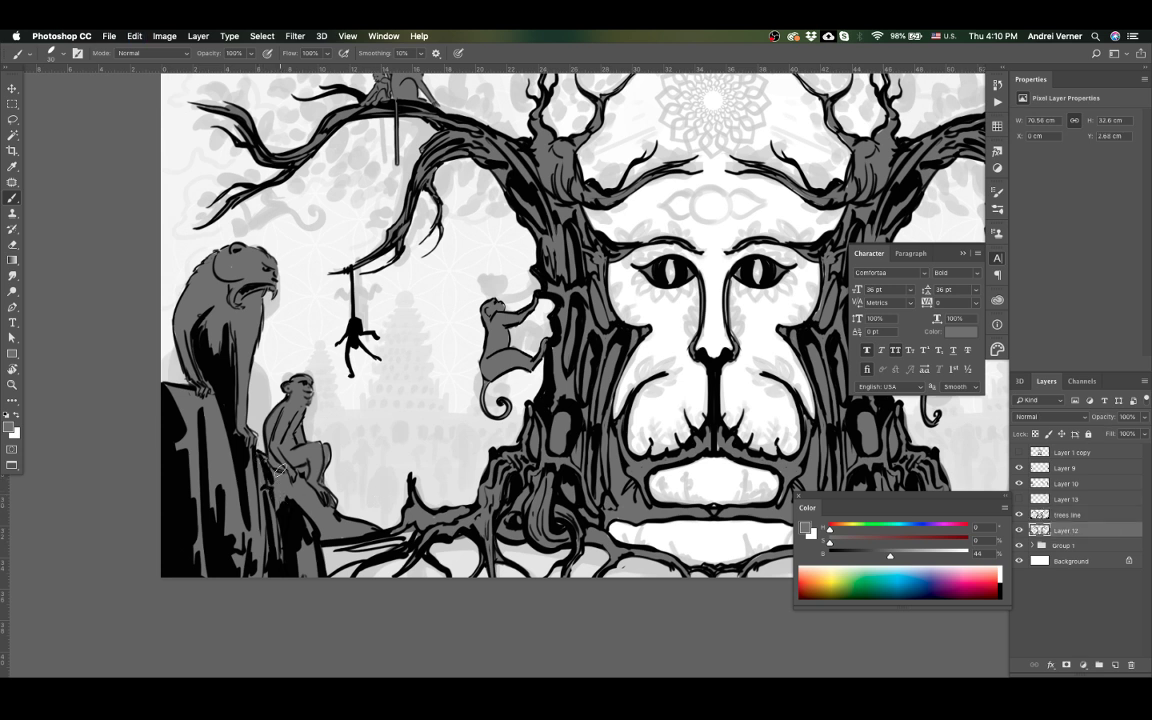
pyautogui.hotkey('ctrl', '-')
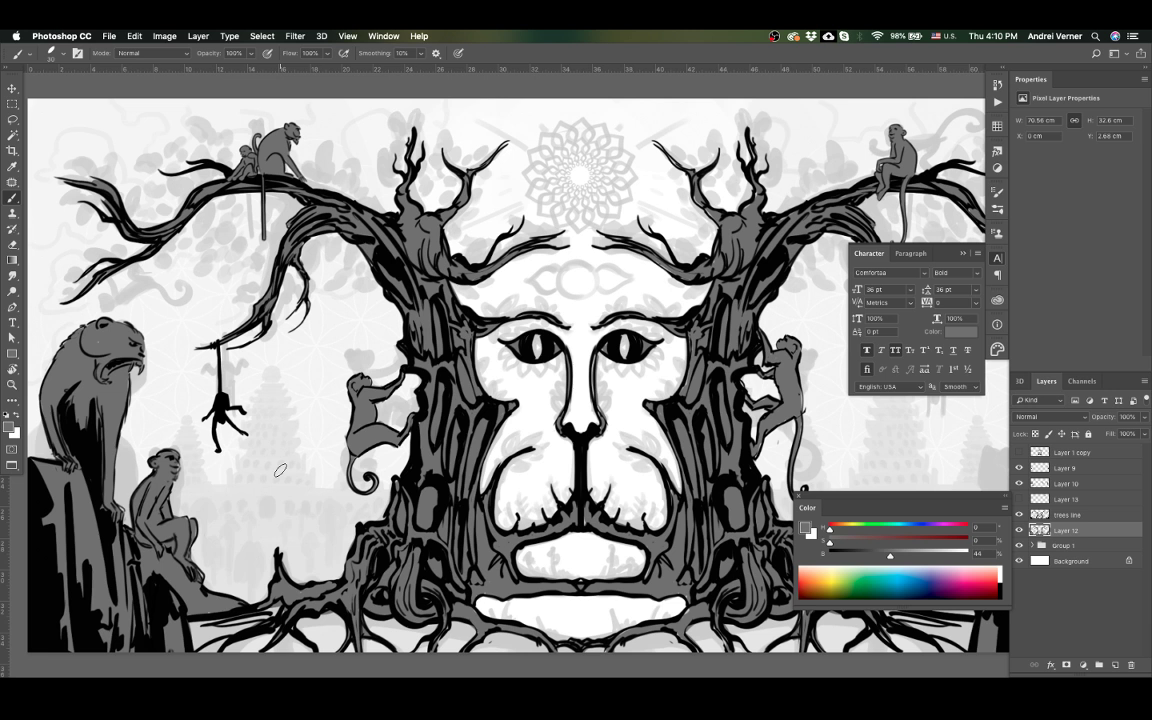
pyautogui.press('Tab')
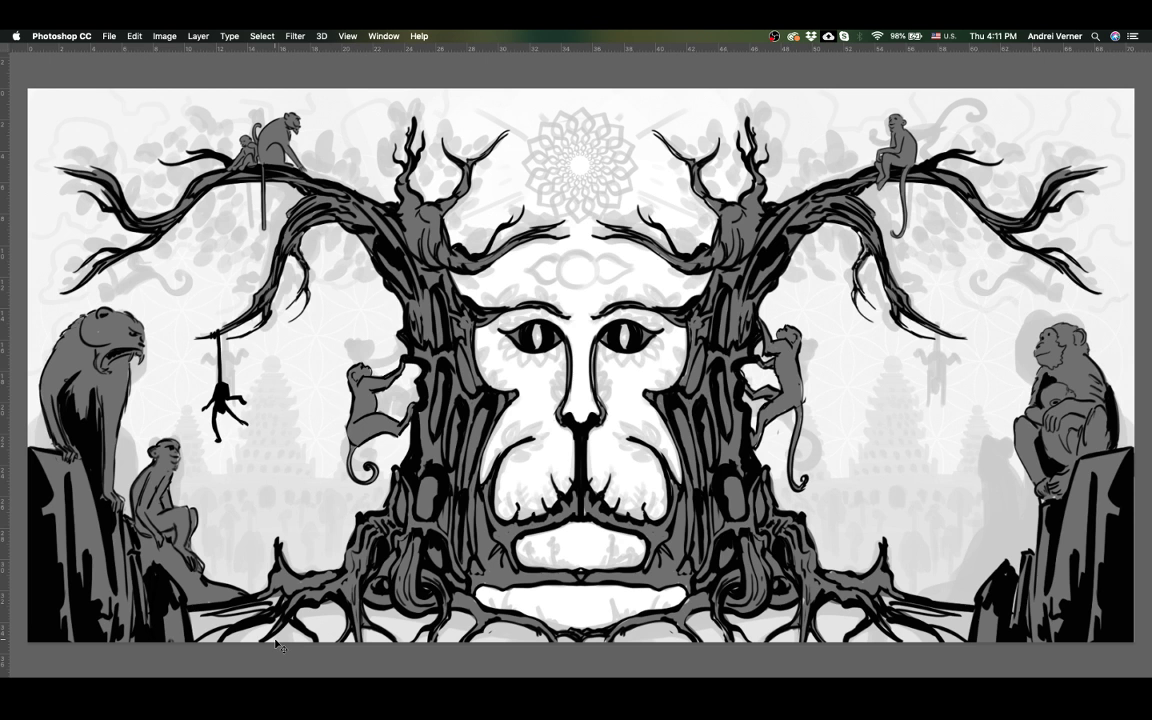
# Step: Select the top-left branch monkey's layer and lasso the monkey
pyautogui.rightClick(249, 125)
pyautogui.click(308, 138)
pyautogui.press('Tab')
pyautogui.press('l')
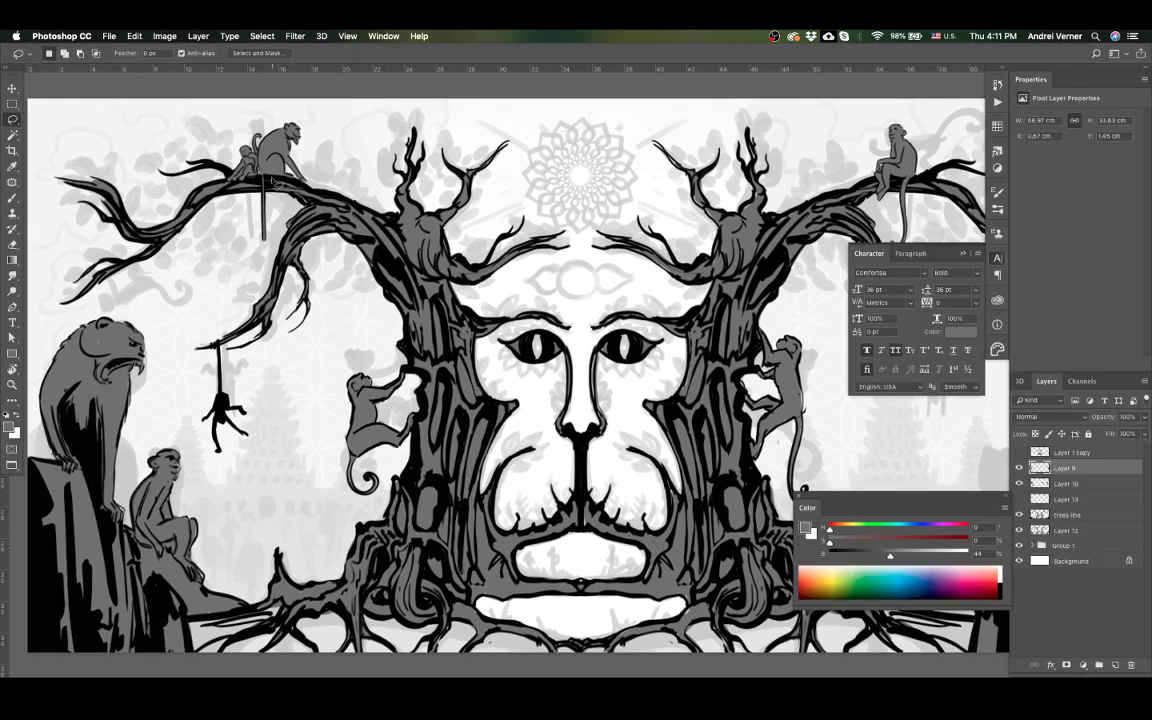
pyautogui.moveTo(262, 178)
pyautogui.mouseDown()
pyautogui.moveTo(258, 145)
pyautogui.moveTo(300, 118)
pyautogui.moveTo(296, 198)
pyautogui.mouseUp()
pyautogui.press('v')
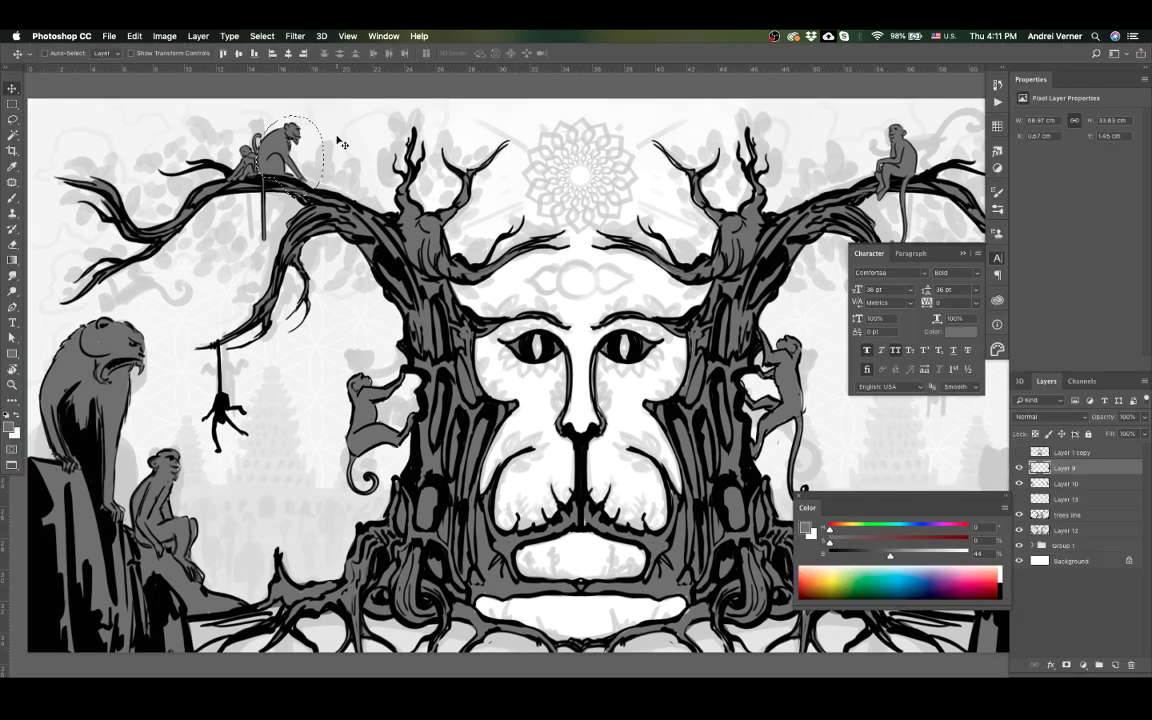
pyautogui.press('Tab')
# Step: Place a horizontally flipped, enlarged and tilted monkey copy beside the lower-right rock
pyautogui.moveTo(297, 130); pyautogui.dragTo(940, 478)
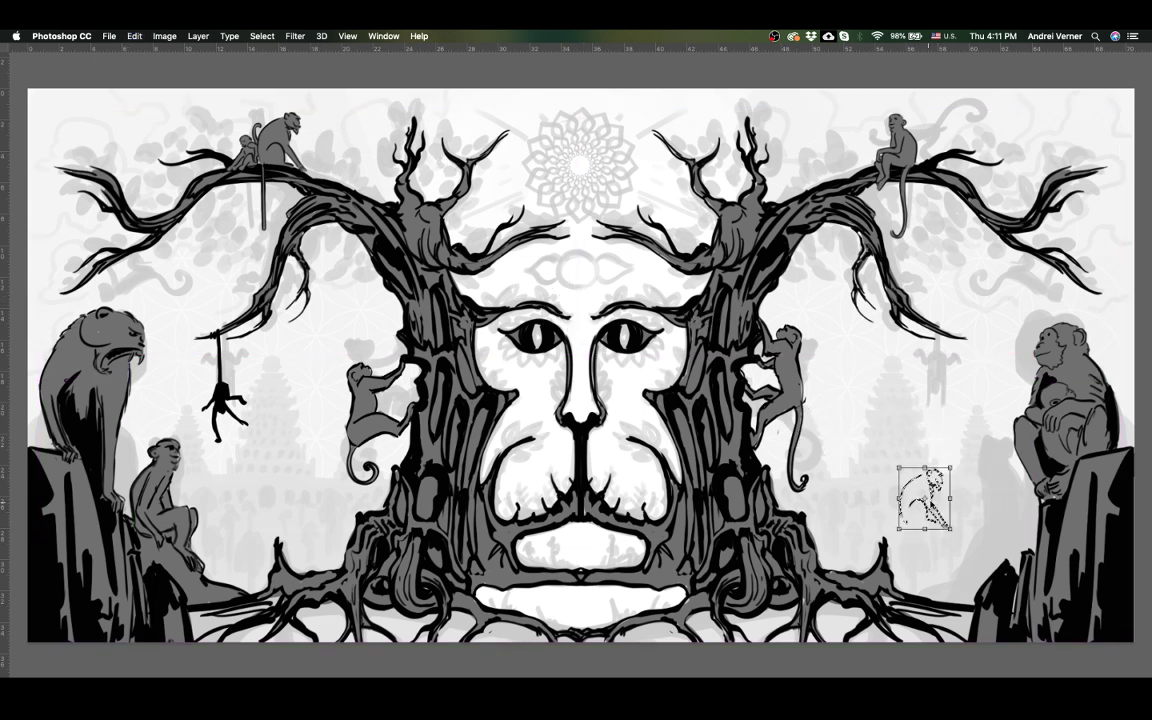
pyautogui.rightClick(925, 488)
pyautogui.click(962, 650)
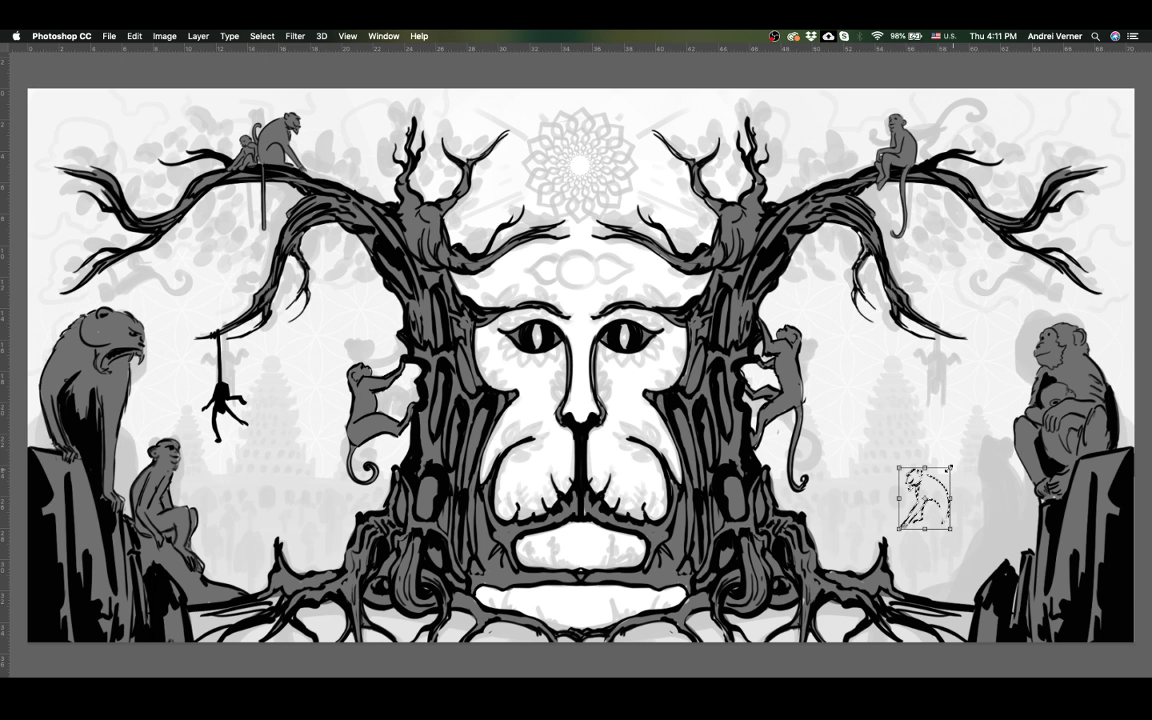
pyautogui.moveTo(950, 467); pyautogui.dragTo(1011, 553)
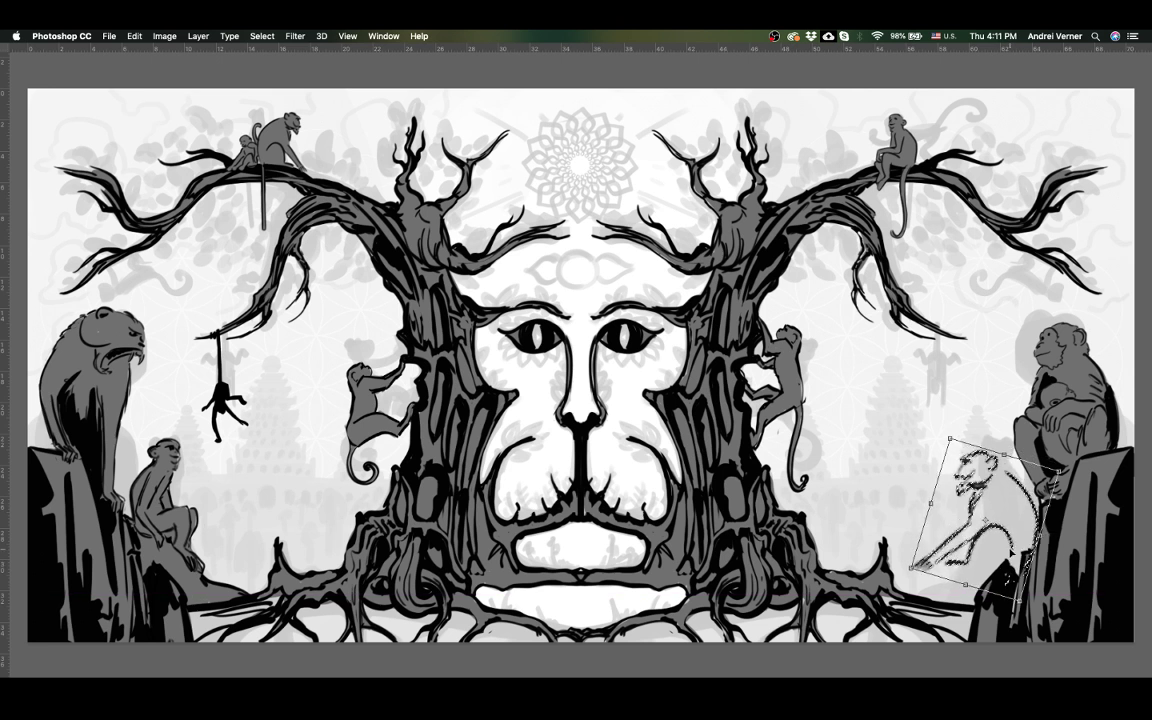
pyautogui.press('Return')
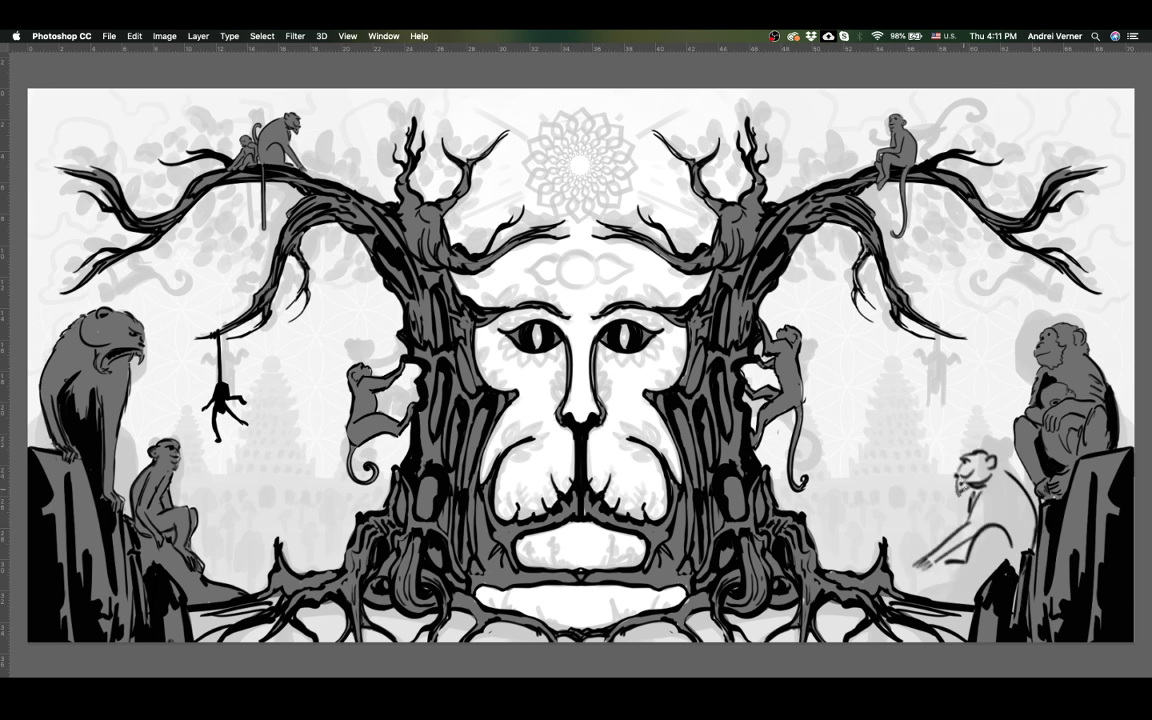
# Step: Copy and paste the transformed monkey, then try sketch strokes on its body and foot
pyautogui.hotkey('ctrl', 'c')
pyautogui.hotkey('ctrl', 'v')
pyautogui.moveTo(975, 541); pyautogui.dragTo(979, 580)
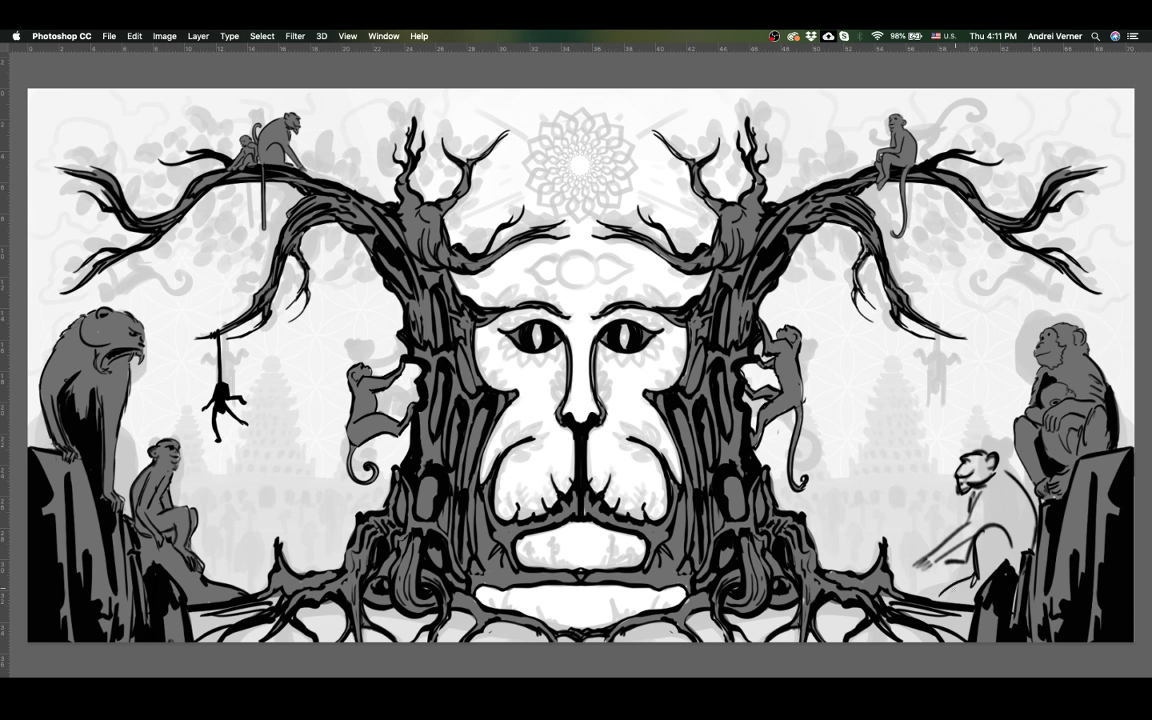
pyautogui.moveTo(948, 590); pyautogui.dragTo(958, 599)
pyautogui.moveTo(887, 492); pyautogui.dragTo(889, 525)
pyautogui.hotkey('ctrl', 'z')
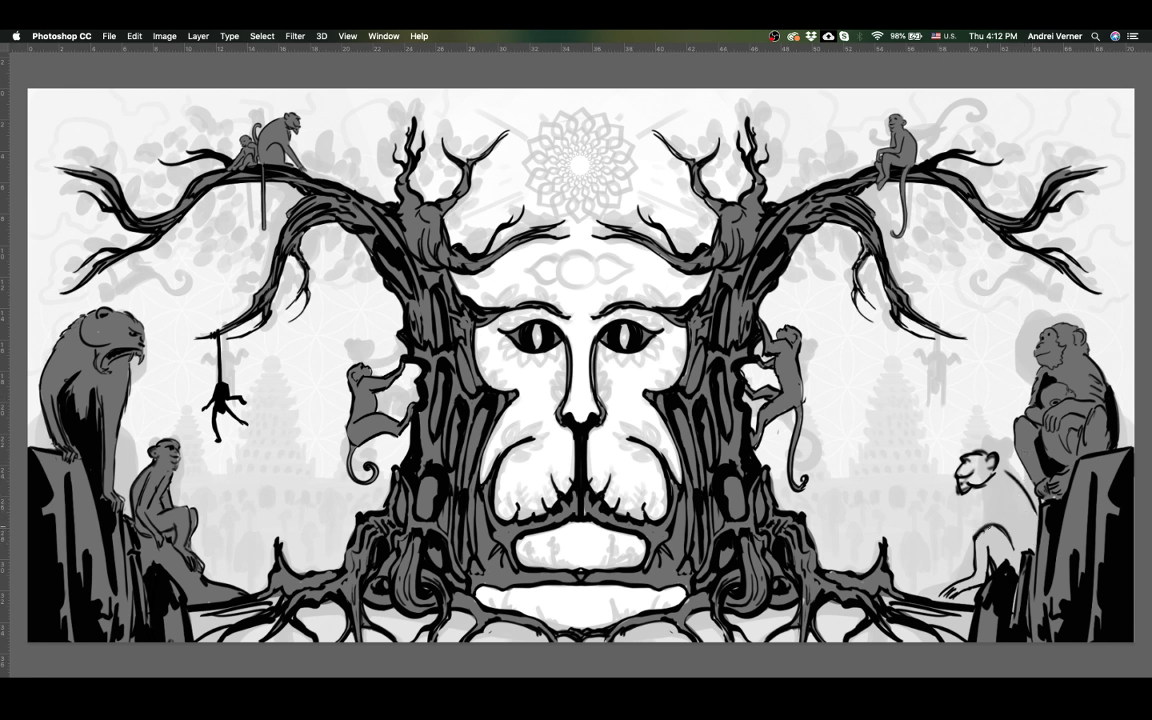
# Step: Sketch the lower-right monkey's back line, arm and upper body, retrying strokes
pyautogui.moveTo(999, 486); pyautogui.dragTo(1010, 522)
pyautogui.press('super+z')
pyautogui.moveTo(1001, 489); pyautogui.dragTo(1005, 522)
pyautogui.moveTo(968, 563); pyautogui.dragTo(952, 581)
pyautogui.press('super+z')
pyautogui.moveTo(980, 487); pyautogui.dragTo(982, 516)
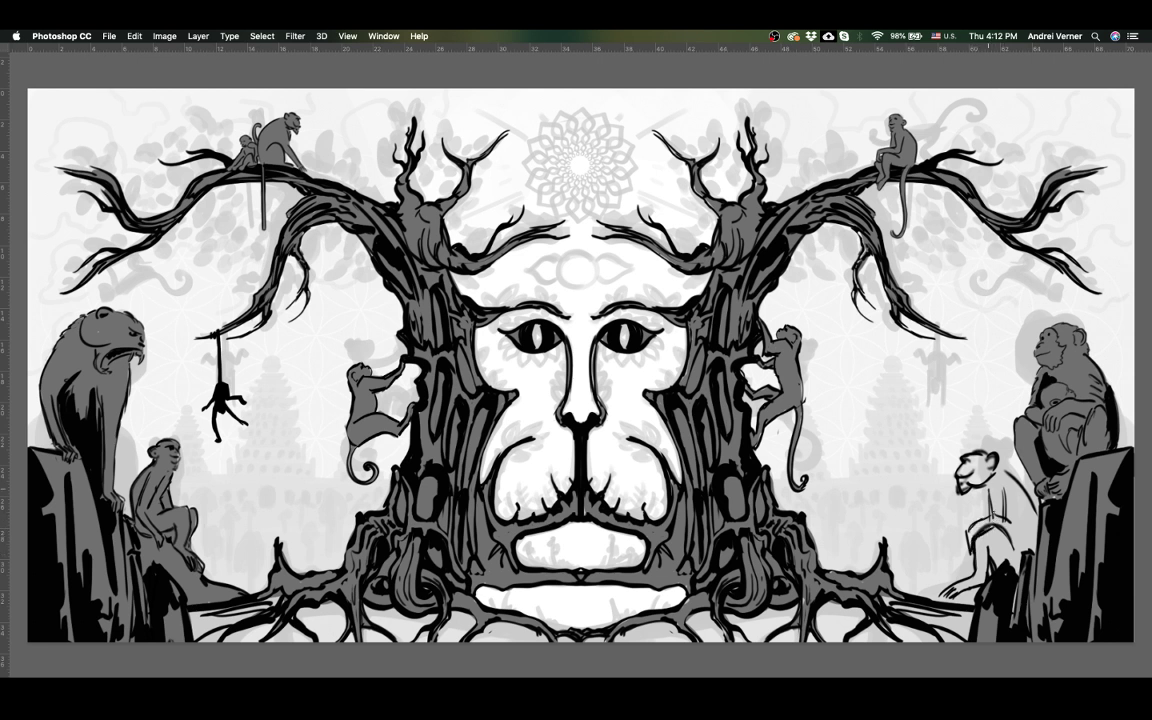
pyautogui.moveTo(1005, 492); pyautogui.dragTo(1010, 530)
# Step: Undo three sketch strokes, re-hatch the crouching monkey's leg, and add a faint line beside it
pyautogui.press('super+z')
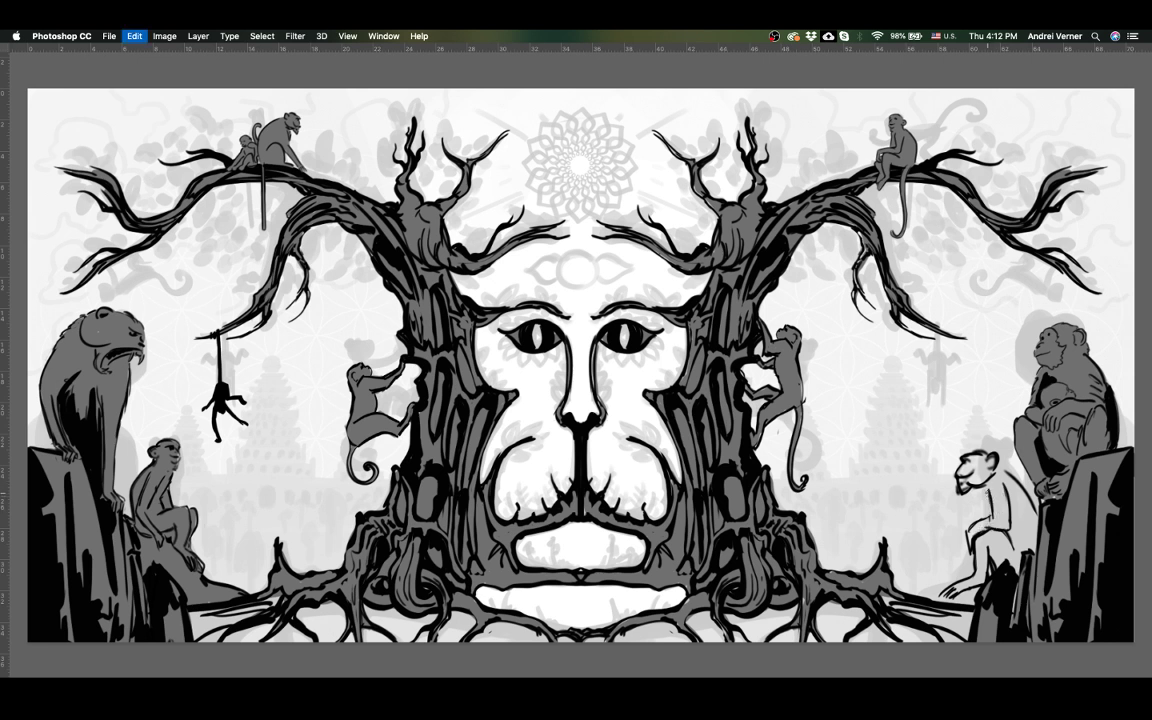
pyautogui.press('super+z')
pyautogui.press('super+z')
pyautogui.press('super+z')
pyautogui.press('super+z')
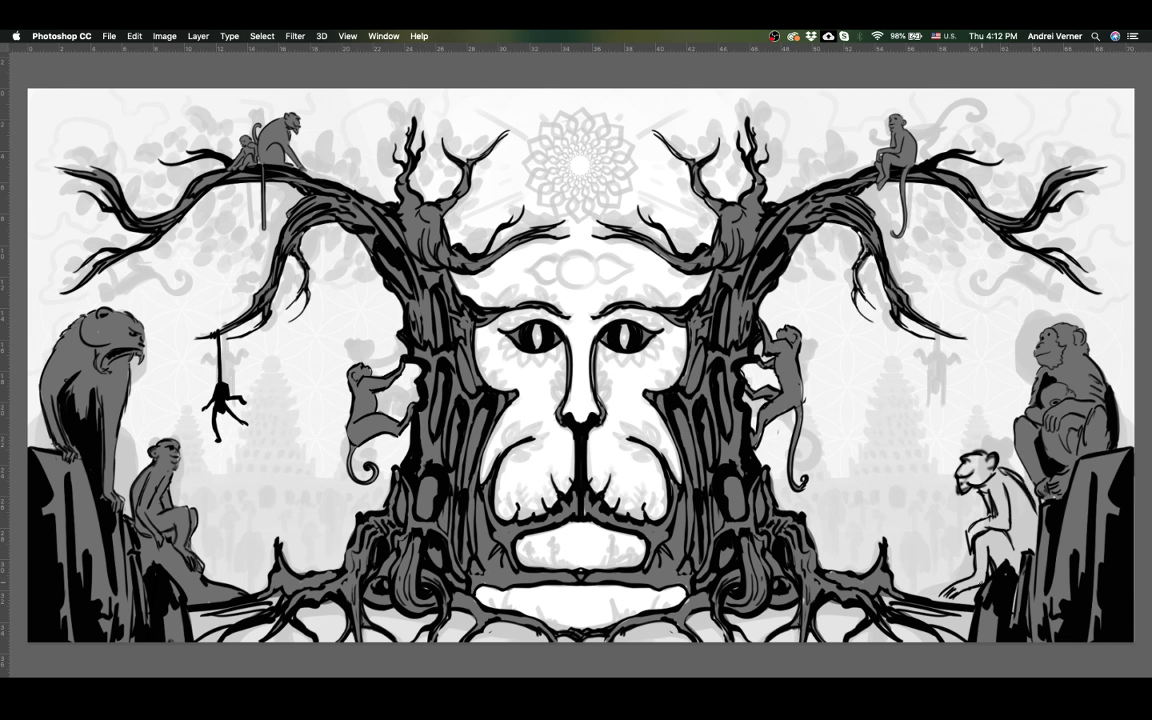
pyautogui.press('super+z')
pyautogui.press('super+z')
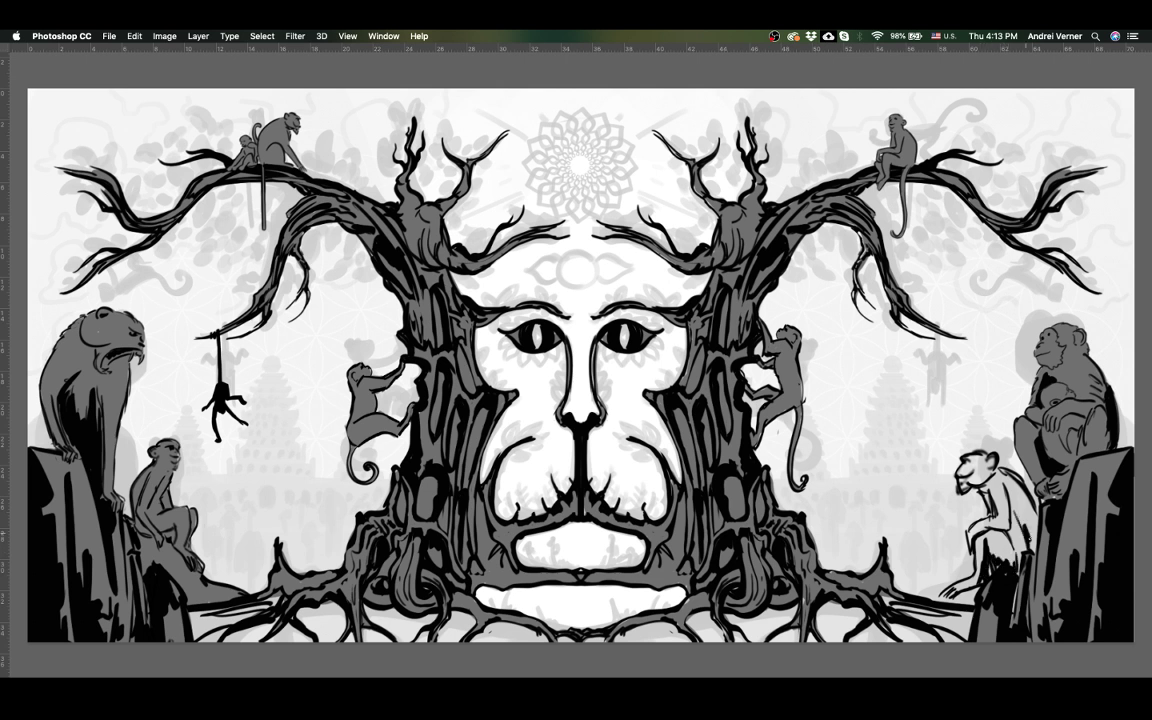
pyautogui.moveTo(1014, 512); pyautogui.dragTo(1028, 550)
pyautogui.moveTo(1026, 502); pyautogui.dragTo(1028, 541)
pyautogui.moveTo(880, 482); pyautogui.dragTo(875, 558)
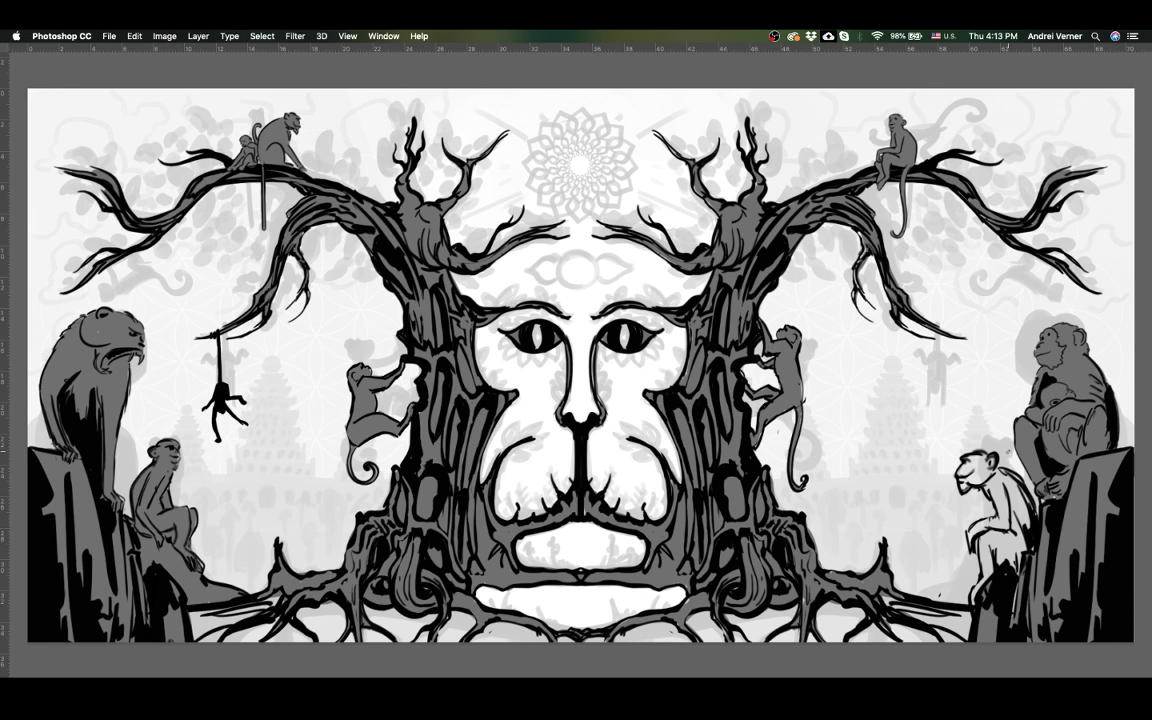
# Step: On Layer 9, brush grey over the crouching monkey's body, lower leg and shin
pyautogui.press('Tab')
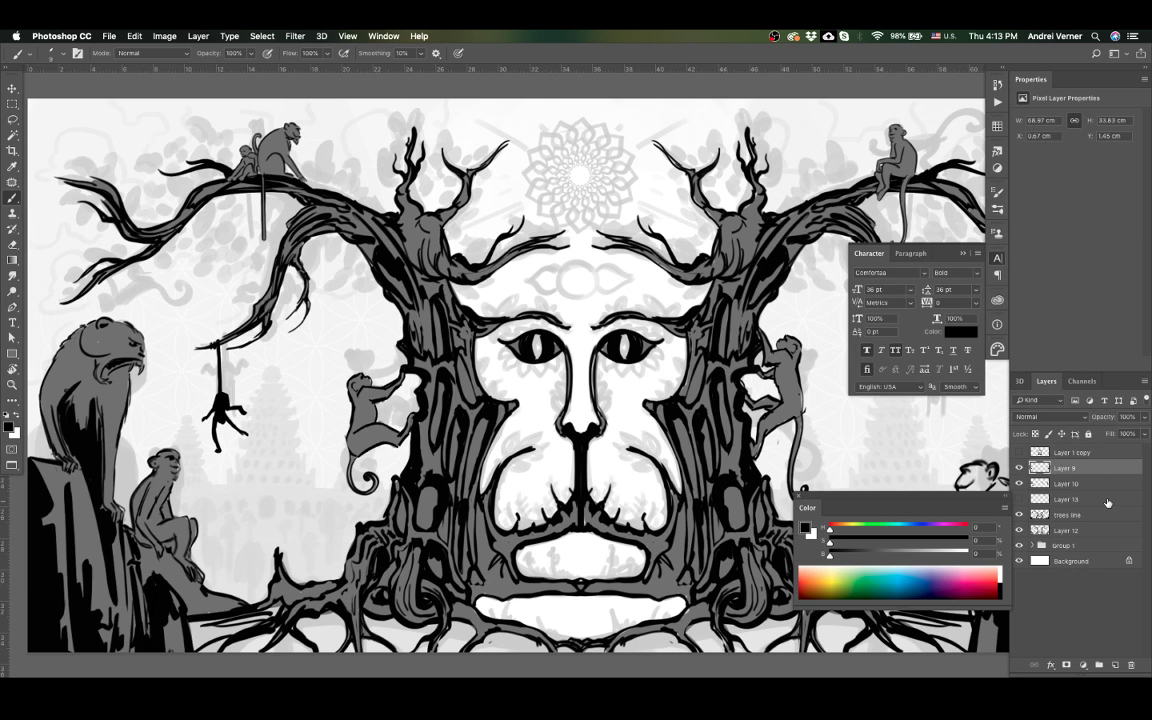
pyautogui.press('Tab')
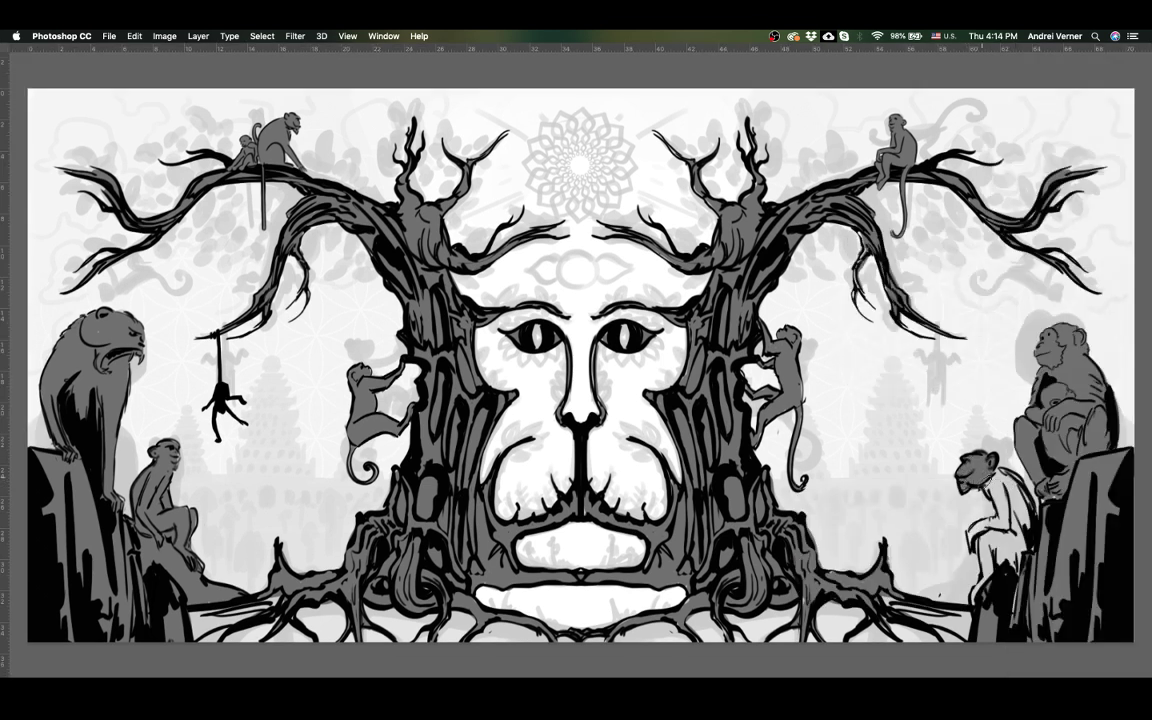
pyautogui.moveTo(985, 478)
pyautogui.mouseDown()
pyautogui.moveTo(1010, 508)
pyautogui.moveTo(983, 532)
pyautogui.mouseUp()
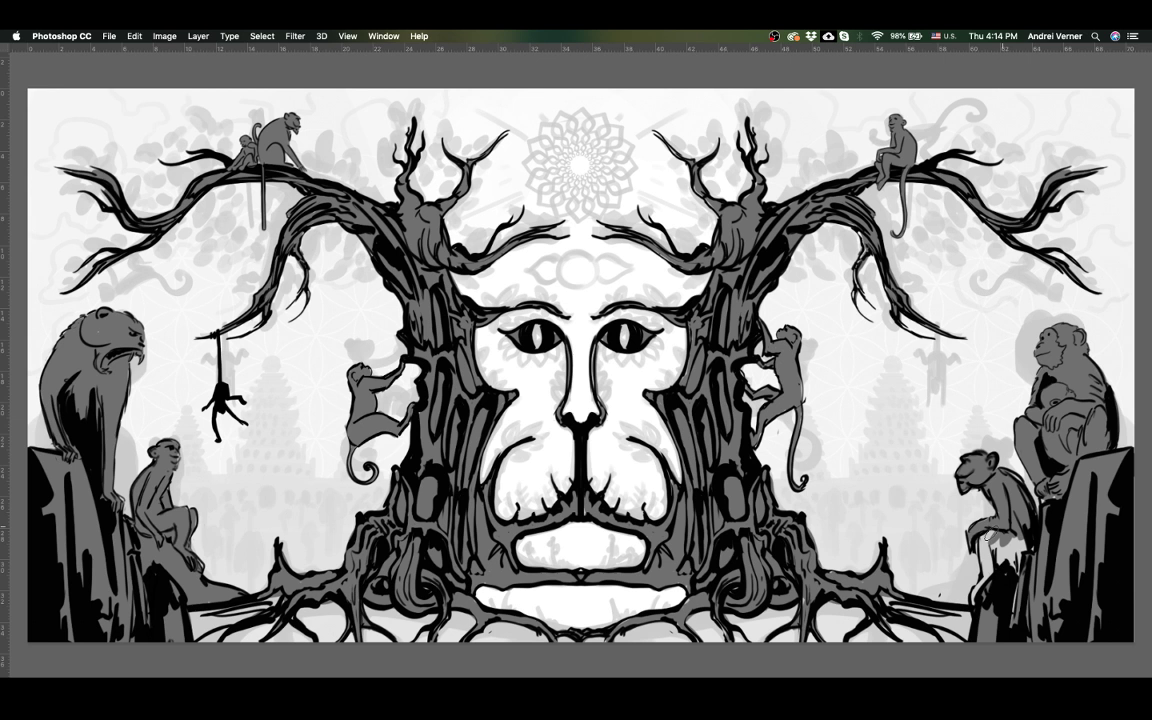
pyautogui.moveTo(988, 534); pyautogui.dragTo(976, 600)
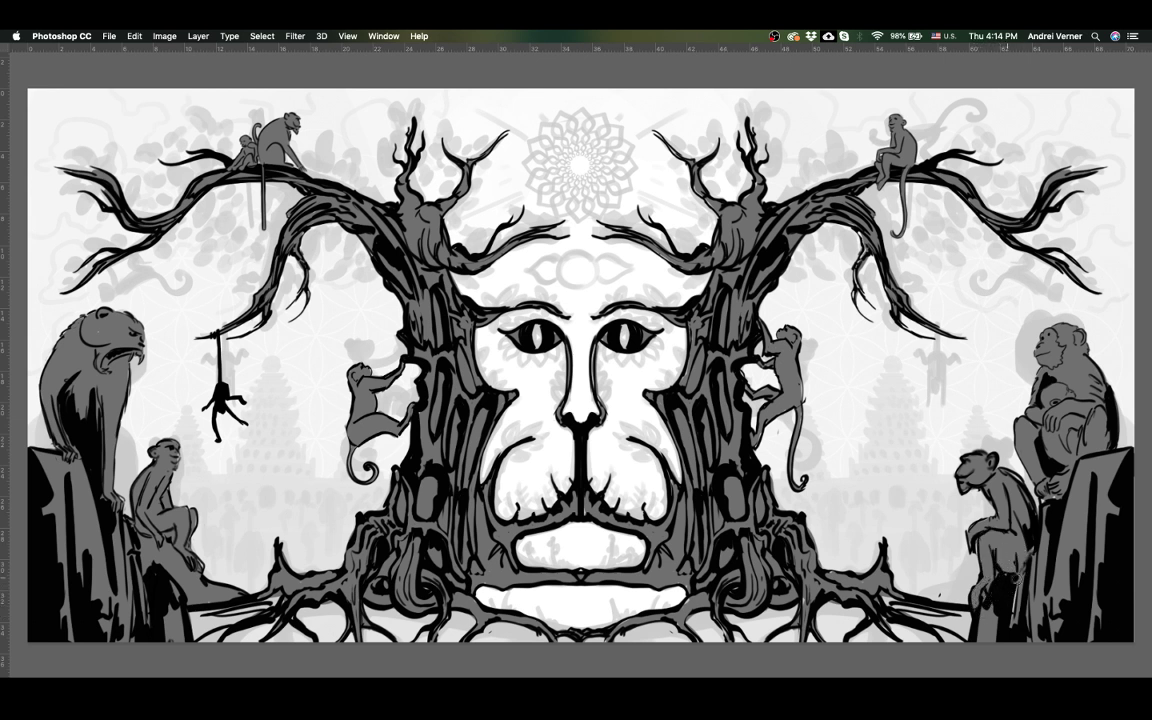
pyautogui.moveTo(1030, 566); pyautogui.dragTo(1012, 612)
# Step: Flip the selected monkey horizontally and rotate it to lie under the left branch
pyautogui.moveTo(745, 293)
pyautogui.mouseDown()
pyautogui.moveTo(735, 322)
pyautogui.moveTo(430, 268)
pyautogui.moveTo(260, 257)
pyautogui.mouseUp()
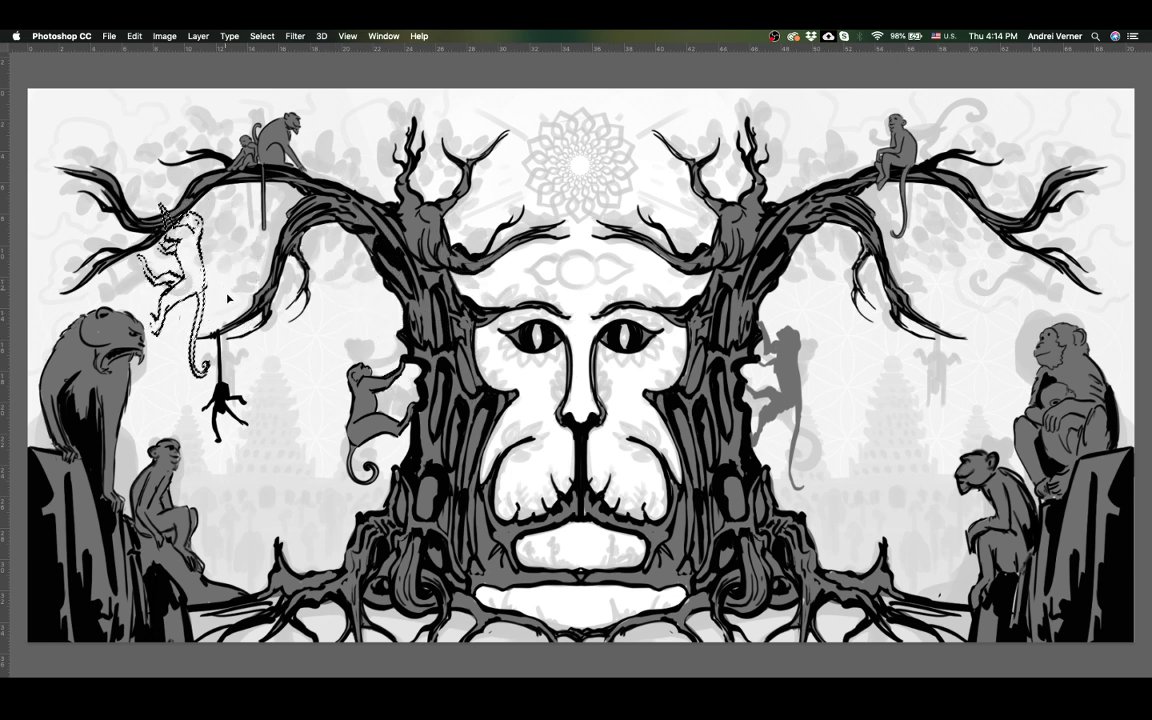
pyautogui.press('super+t')
pyautogui.rightClick(201, 290)
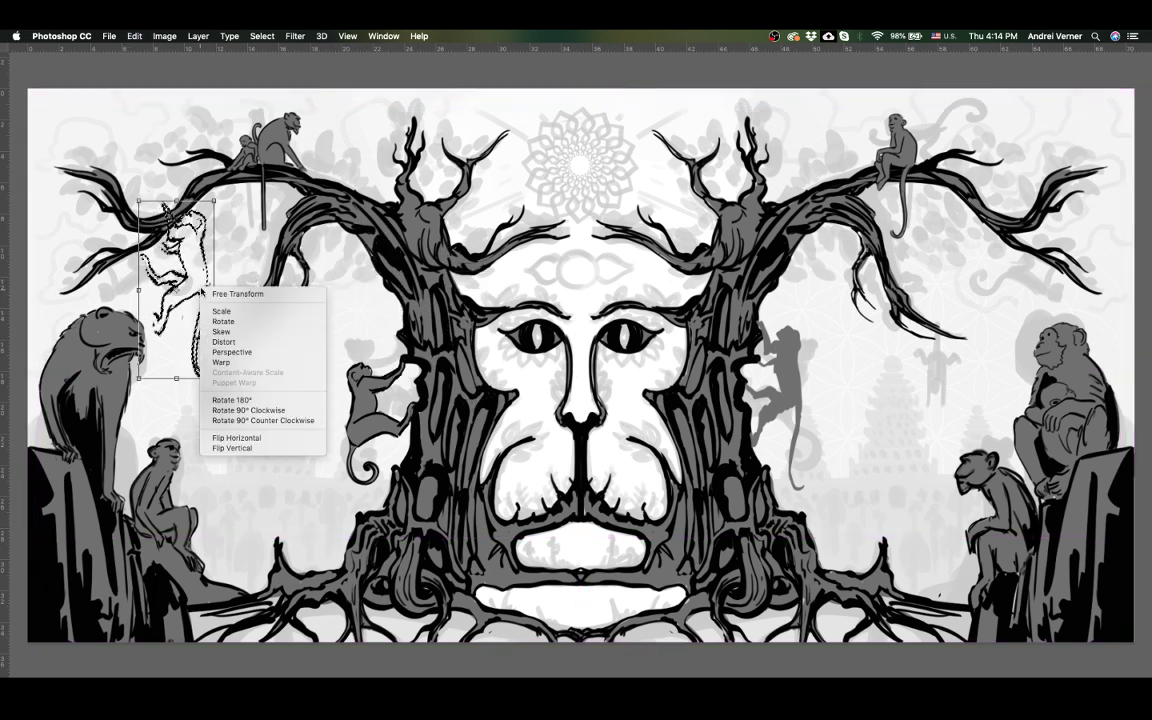
pyautogui.click(240, 438)
pyautogui.moveTo(260, 410); pyautogui.dragTo(310, 285)
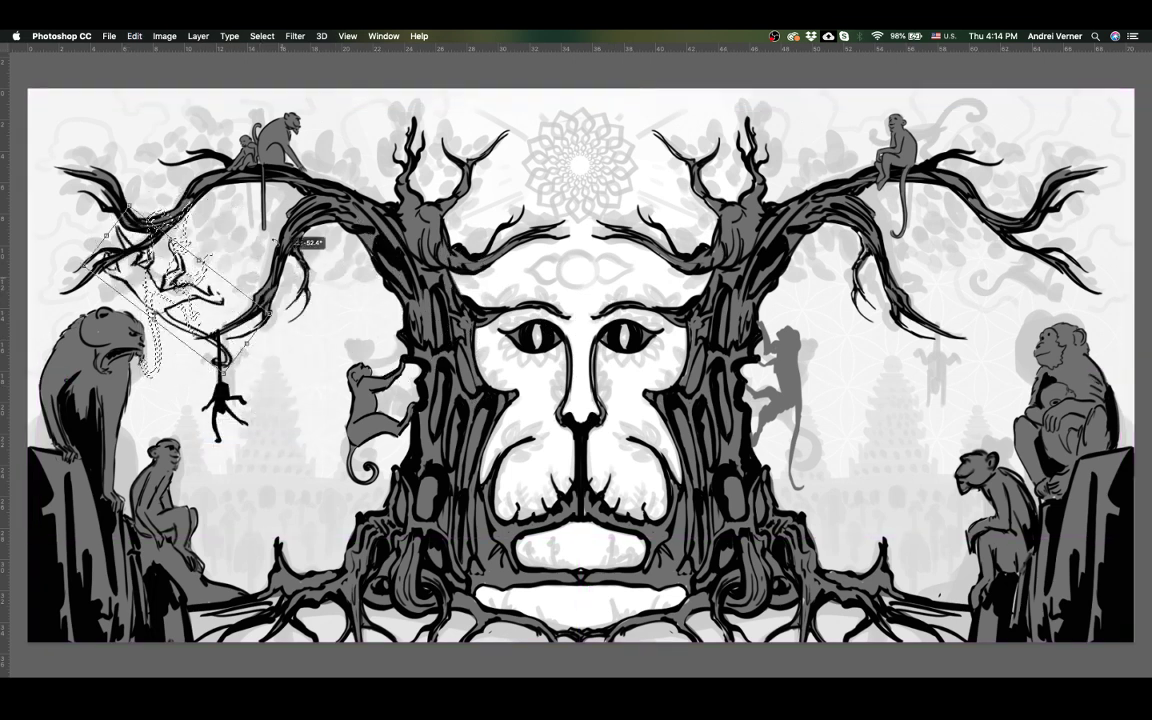
pyautogui.moveTo(235, 254)
pyautogui.mouseDown()
pyautogui.moveTo(270, 237)
pyautogui.moveTo(197, 212)
pyautogui.moveTo(168, 222)
pyautogui.moveTo(212, 246)
pyautogui.mouseUp()
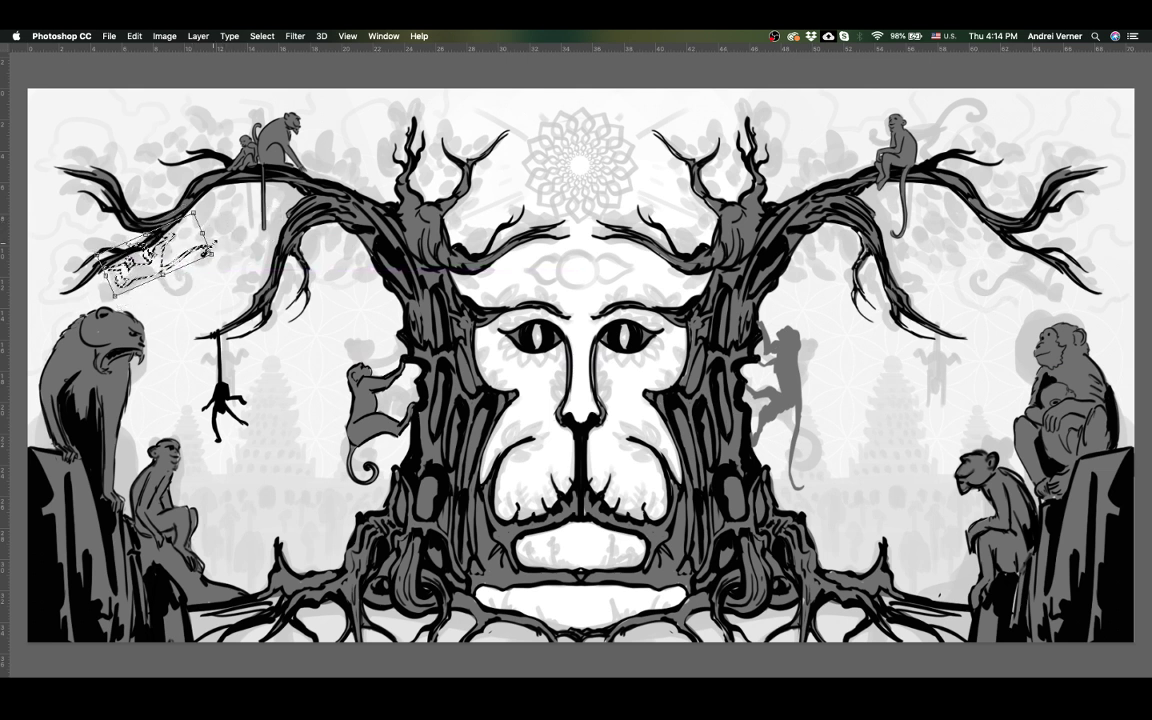
pyautogui.press('Return')
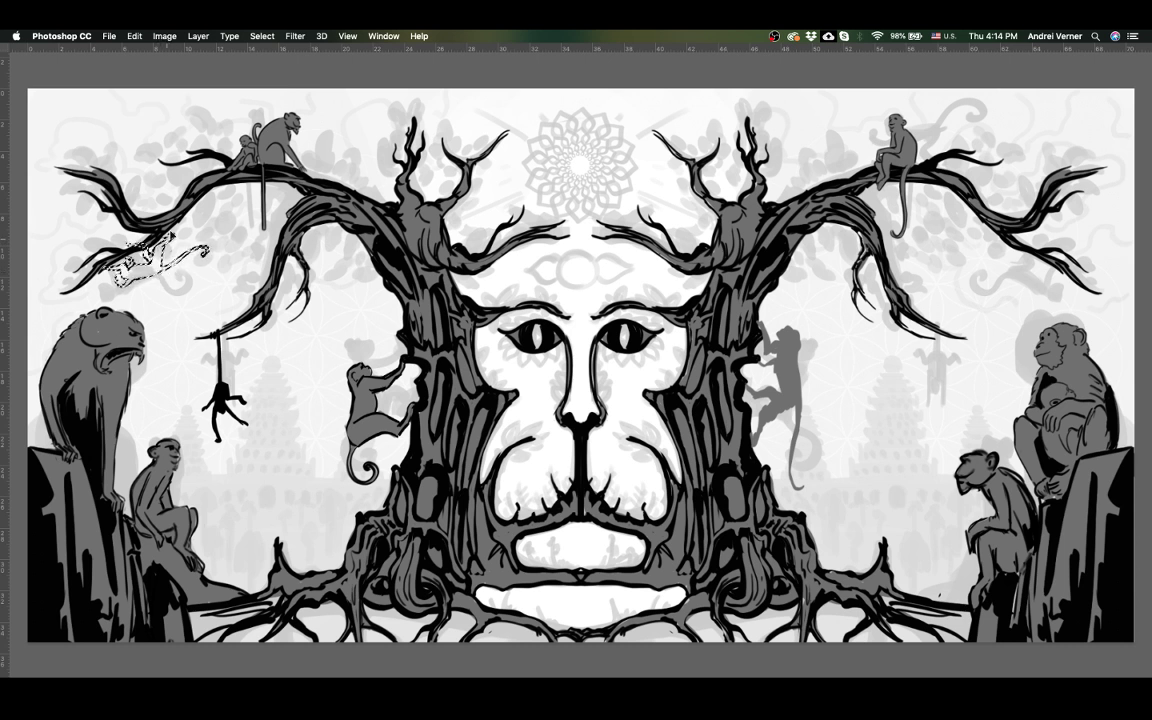
pyautogui.hotkey('ctrl', 'd')
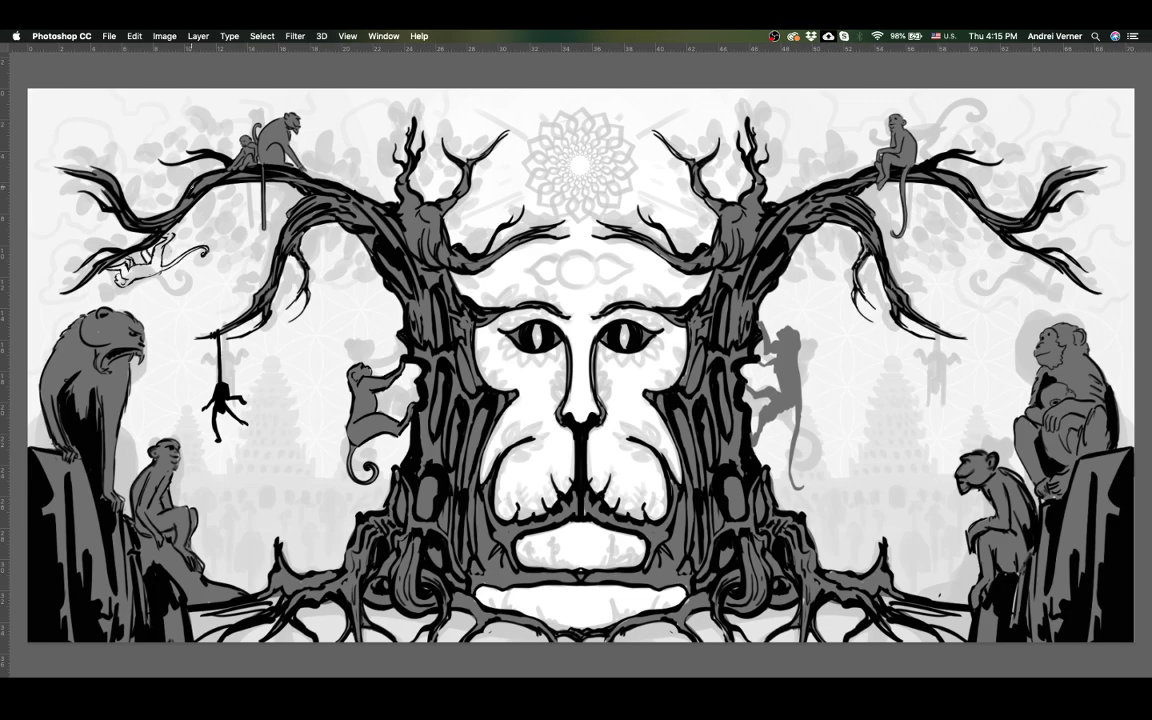
# Step: Switch to Layer 10 and Paint Bucket-fill the hanging monkey's outline grey
pyautogui.moveTo(278, 350)
pyautogui.mouseDown()
pyautogui.moveTo(883, 410)
pyautogui.moveTo(637, 329)
pyautogui.mouseUp()
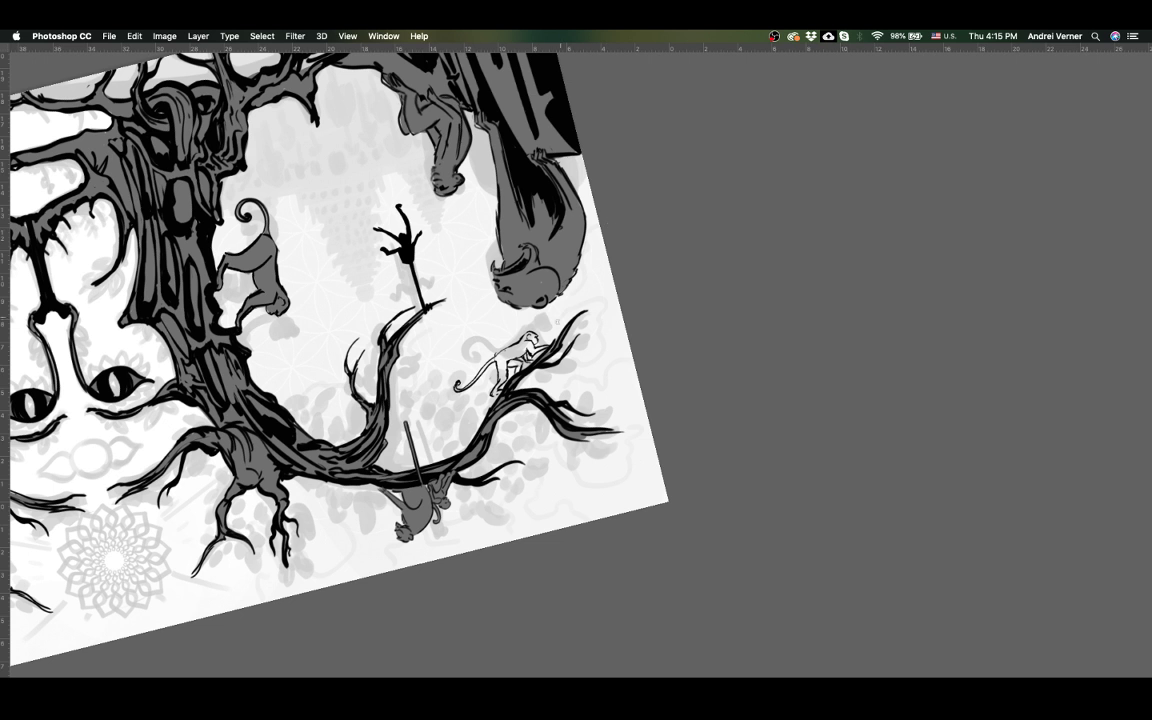
pyautogui.rightClick(420, 516)
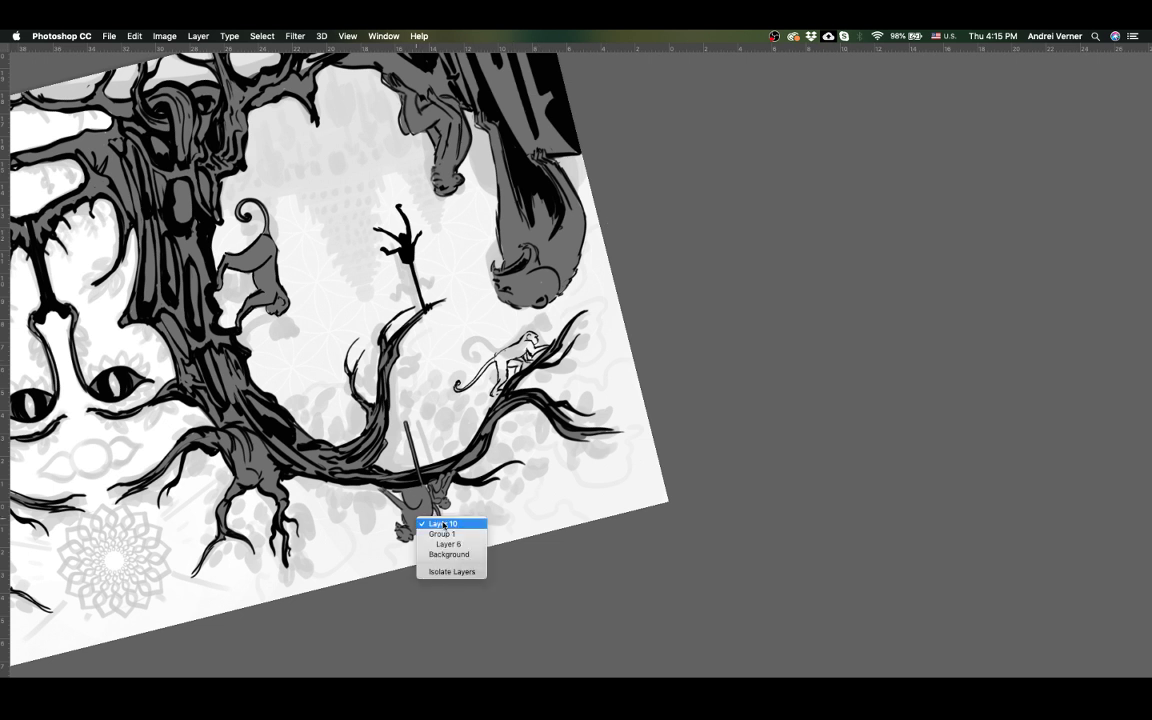
pyautogui.click(434, 522)
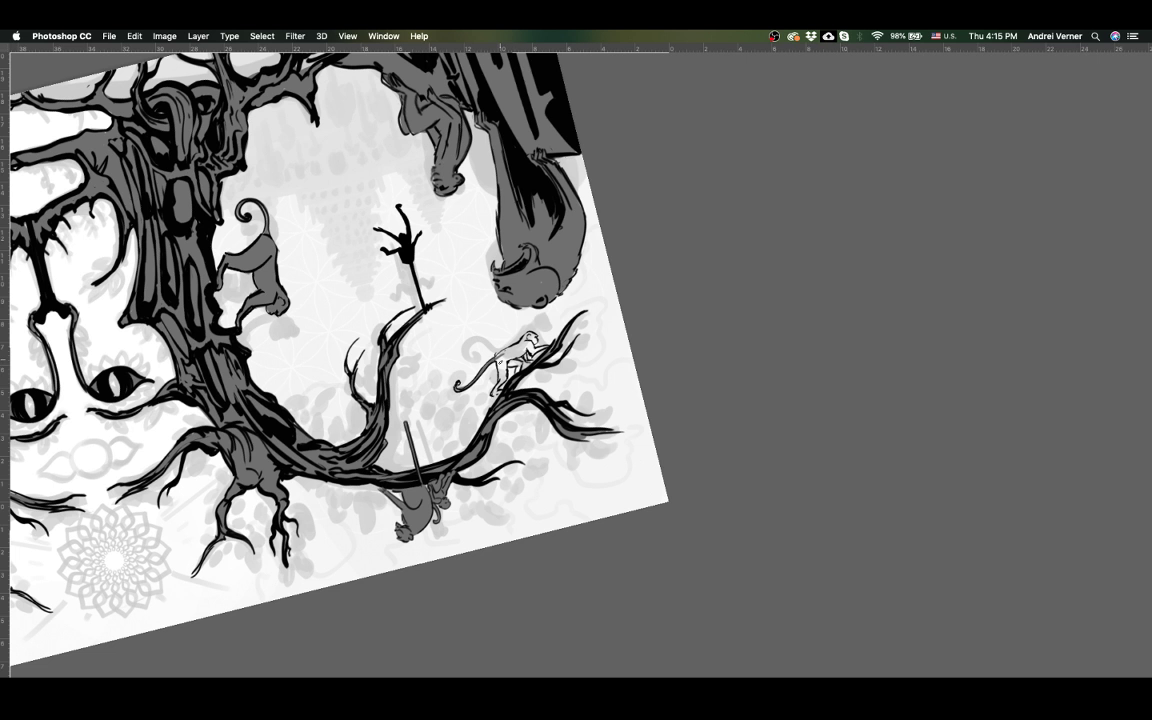
pyautogui.click(505, 365)
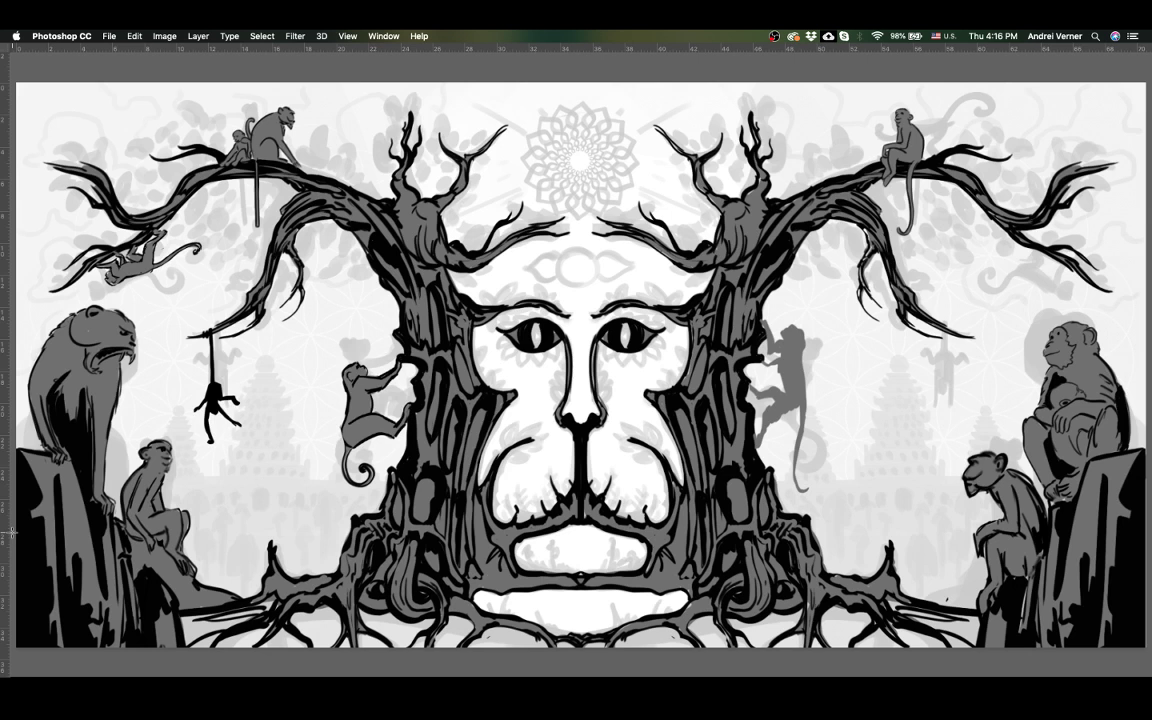
# Step: Merge Layer 9 down into Layer 10, then undo the merge and selection
pyautogui.press('Tab')
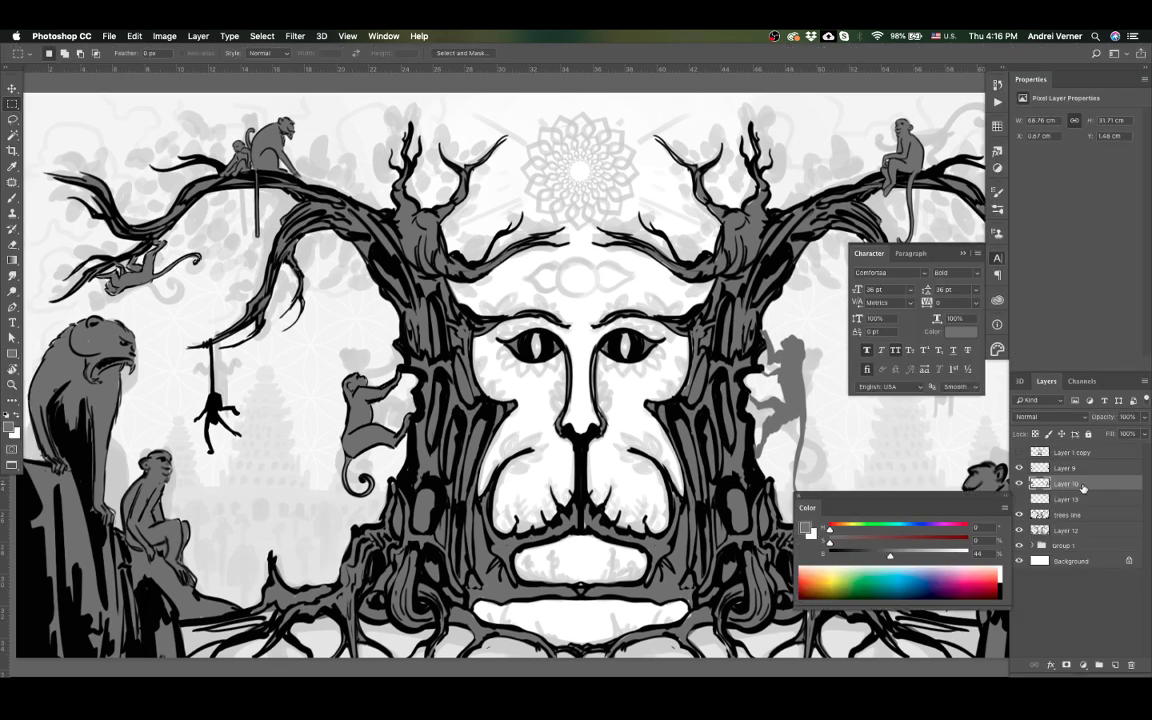
pyautogui.click(1087, 472)
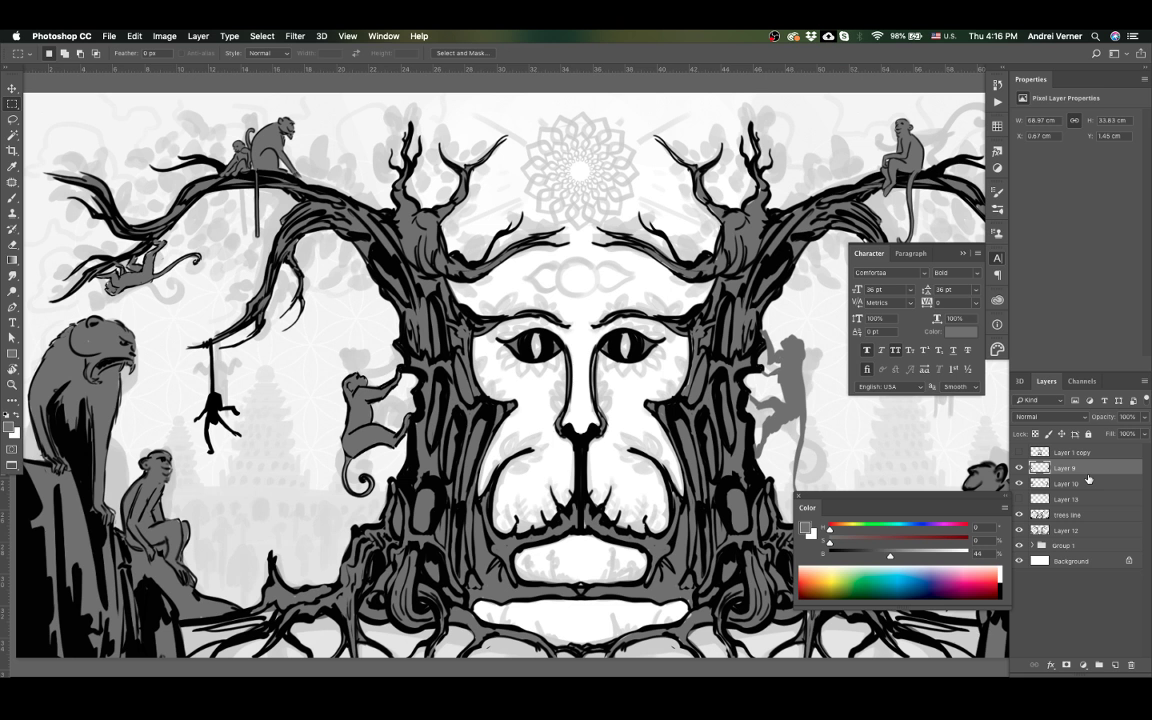
pyautogui.hotkey('ctrl', 'e')
pyautogui.moveTo(54, 218); pyautogui.dragTo(214, 308)
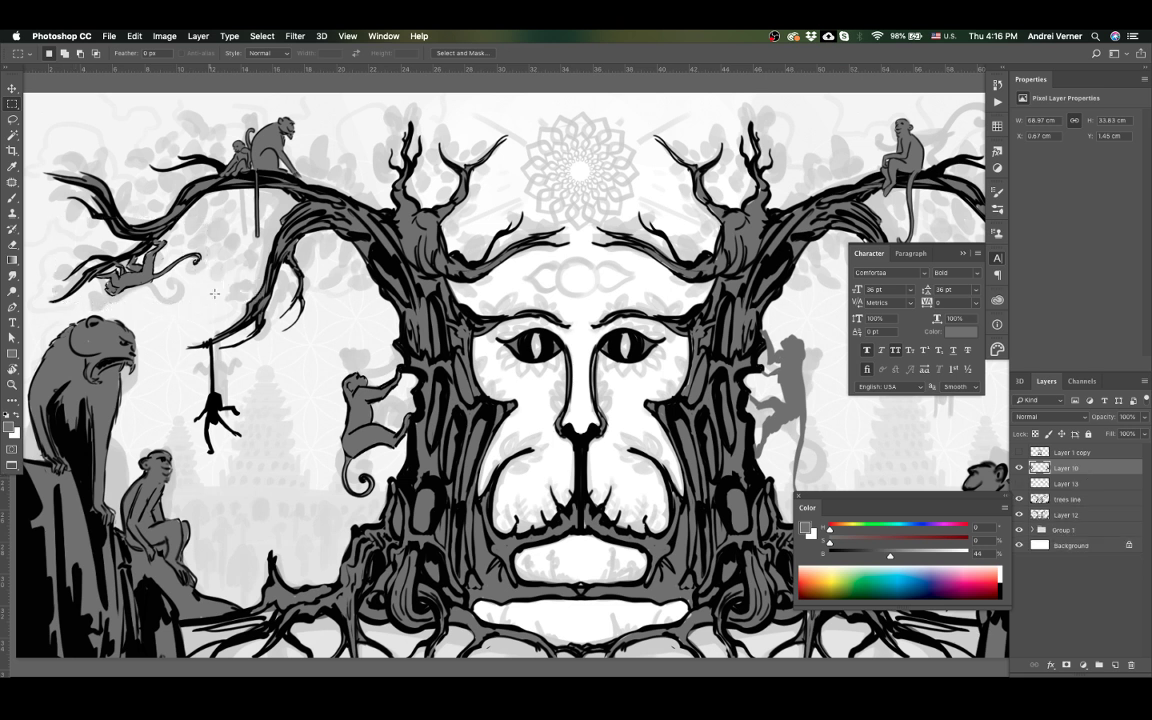
pyautogui.hotkey('ctrl', 'alt', 'z')
pyautogui.hotkey('ctrl', 'alt', 'z')
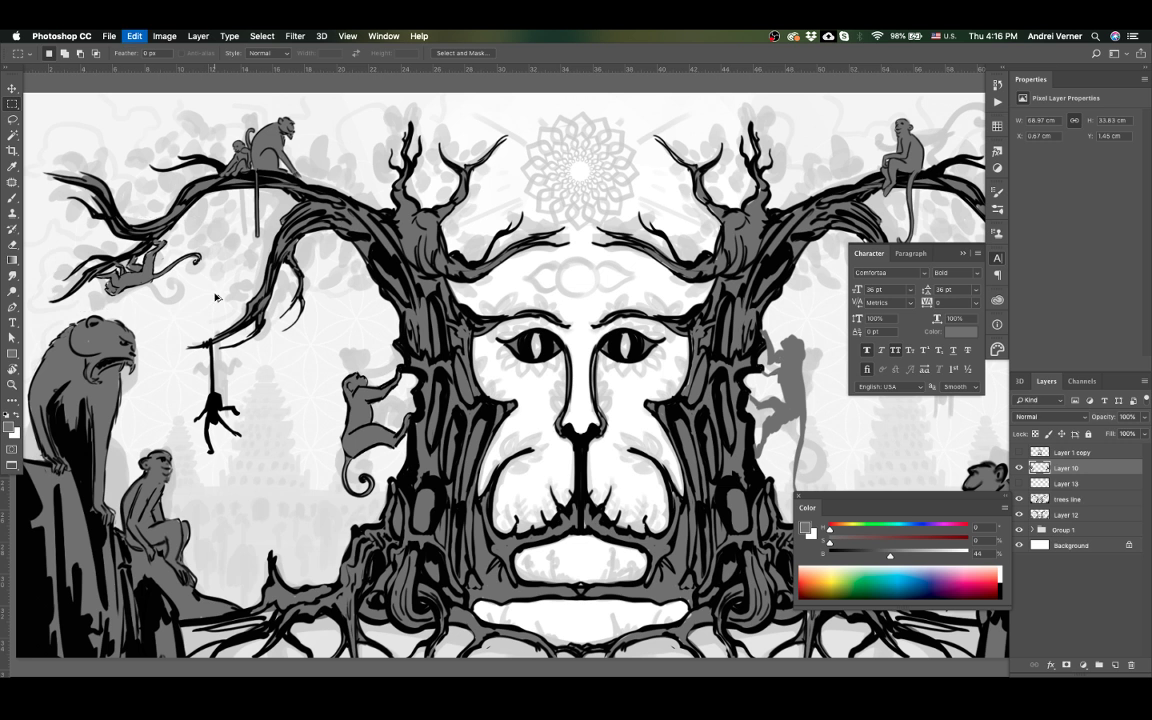
pyautogui.hotkey('ctrl', 'alt', 'z')
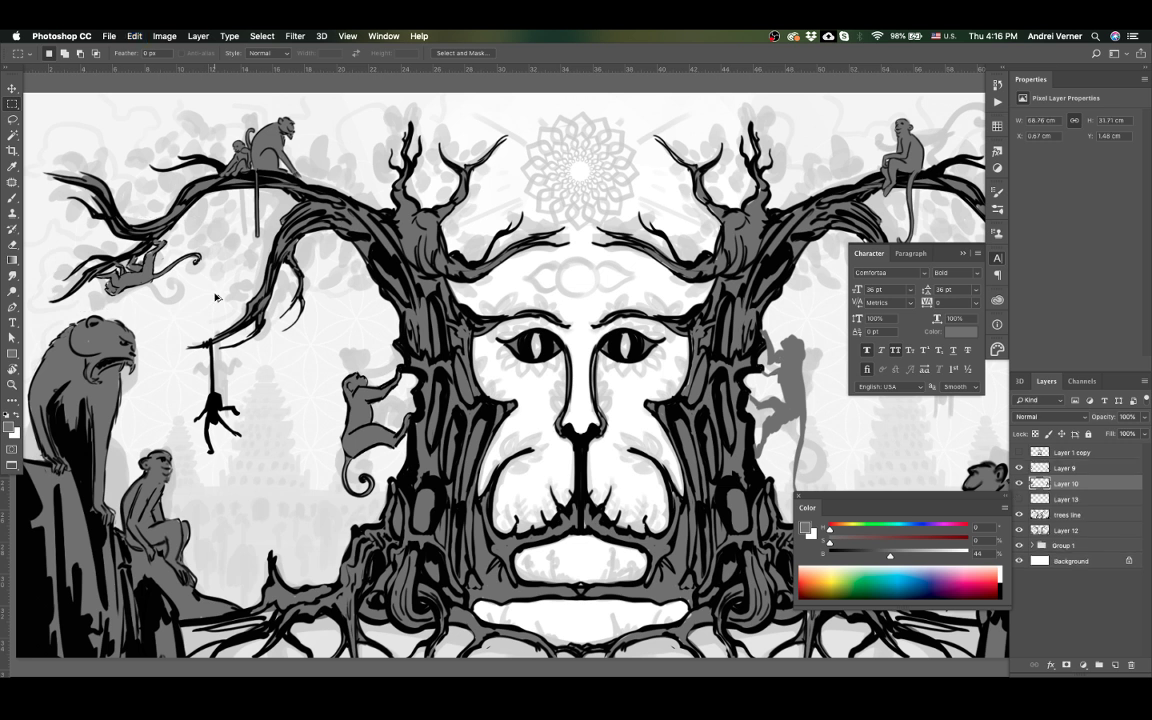
pyautogui.press('Tab')
# Step: Step forward through history to restore the darker grey climbing monkey
pyautogui.hotkey('ctrl', 'shift', 'z')
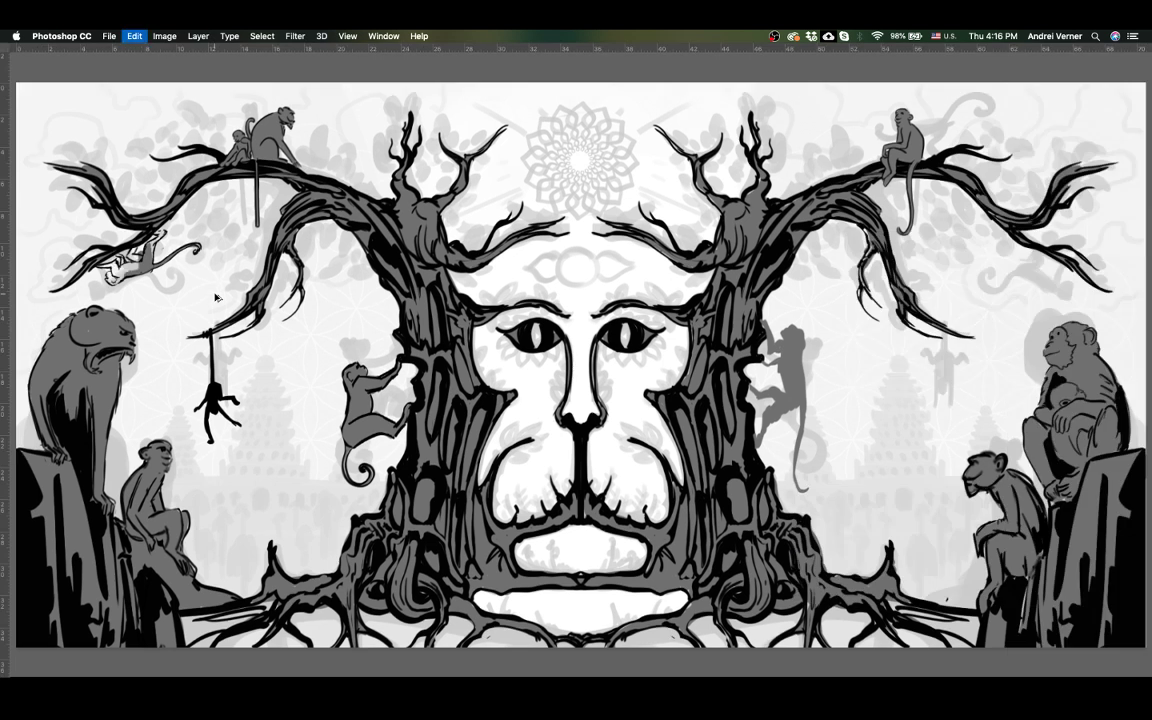
pyautogui.hotkey('ctrl', 'shift', 'z')
pyautogui.hotkey('ctrl', 'shift', 'z')
pyautogui.hotkey('ctrl', 'shift', 'z')
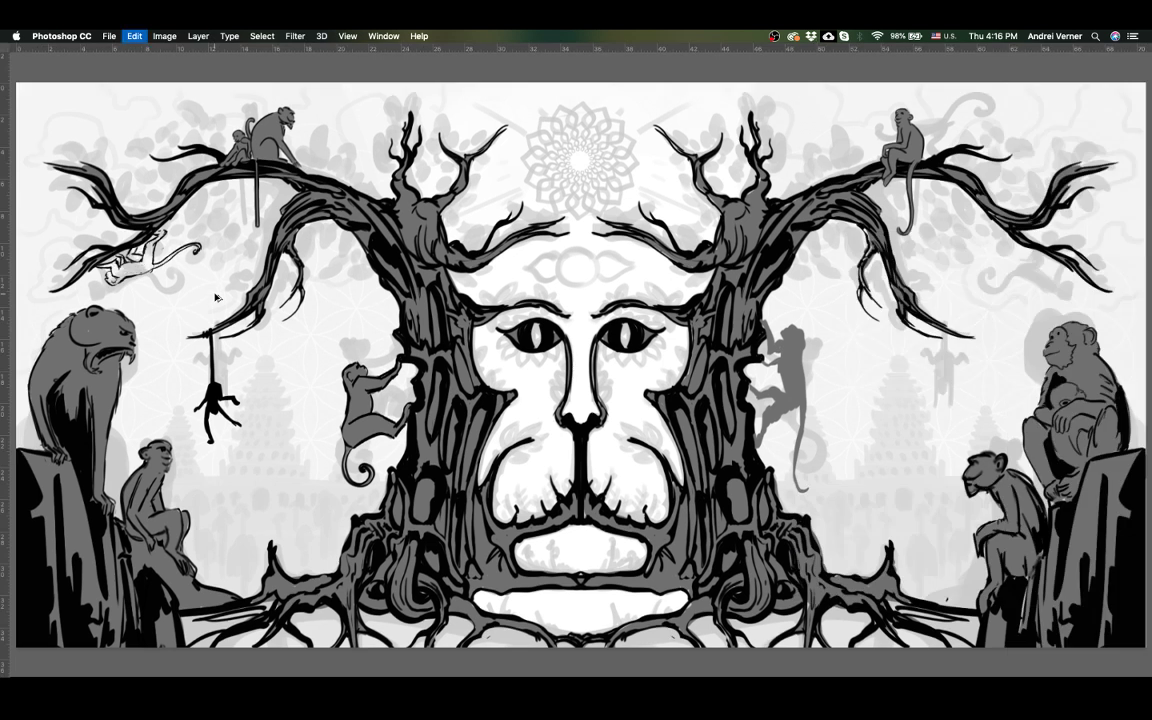
pyautogui.hotkey('ctrl', 'shift', 'z')
pyautogui.hotkey('ctrl', 'shift', 'z')
pyautogui.hotkey('ctrl', 'shift', 'z')
pyautogui.hotkey('ctrl', 'shift', 'z')
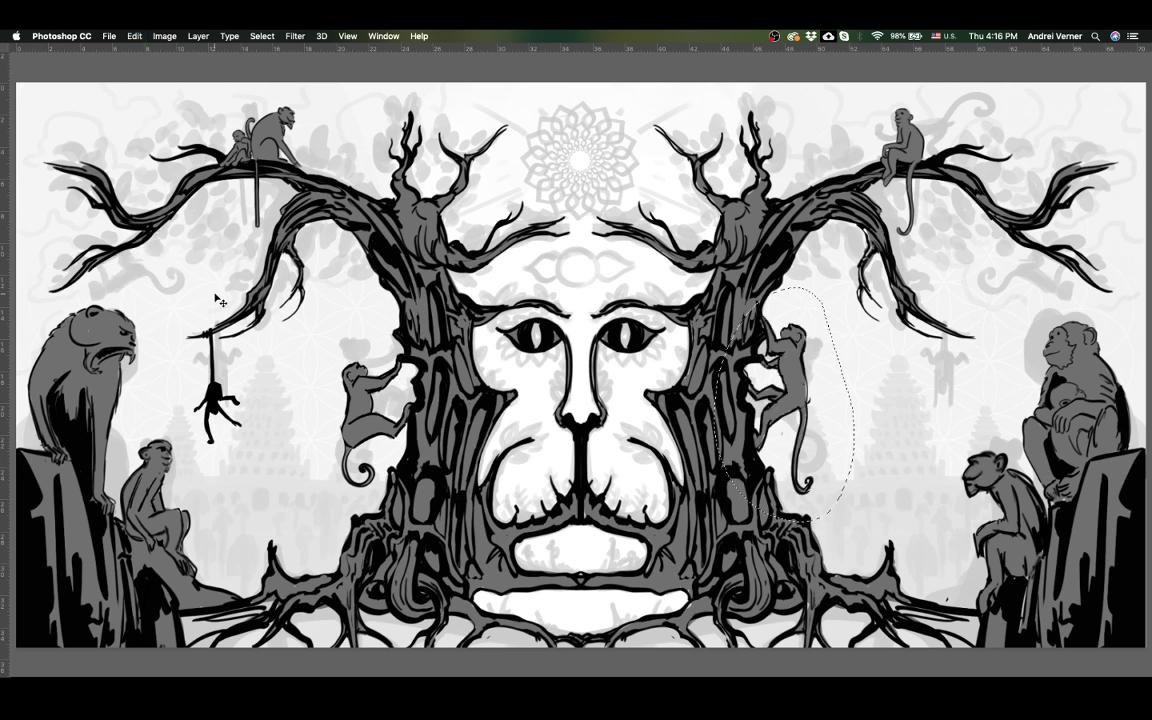
pyautogui.hotkey('ctrl', 'shift', 'z')
pyautogui.hotkey('ctrl', 'shift', 'z')
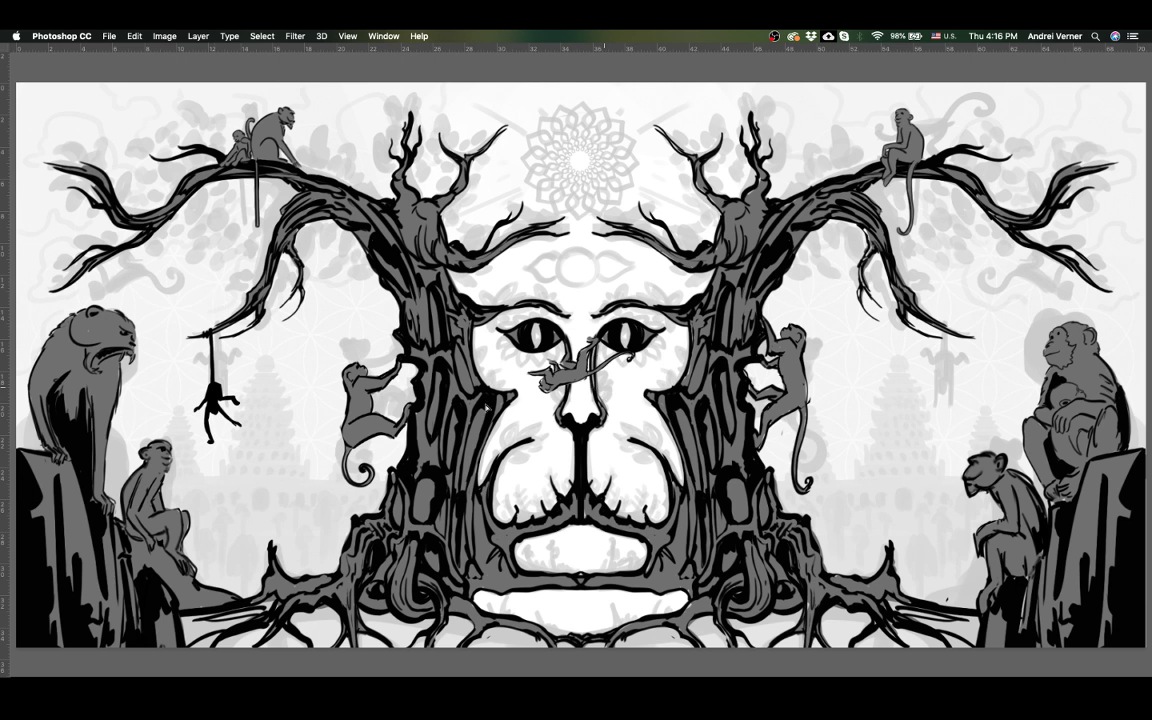
# Step: Settle the grey monkey under the left branch and copy the rope-hanging monkey to the right branch
pyautogui.moveTo(550, 359); pyautogui.dragTo(170, 292)
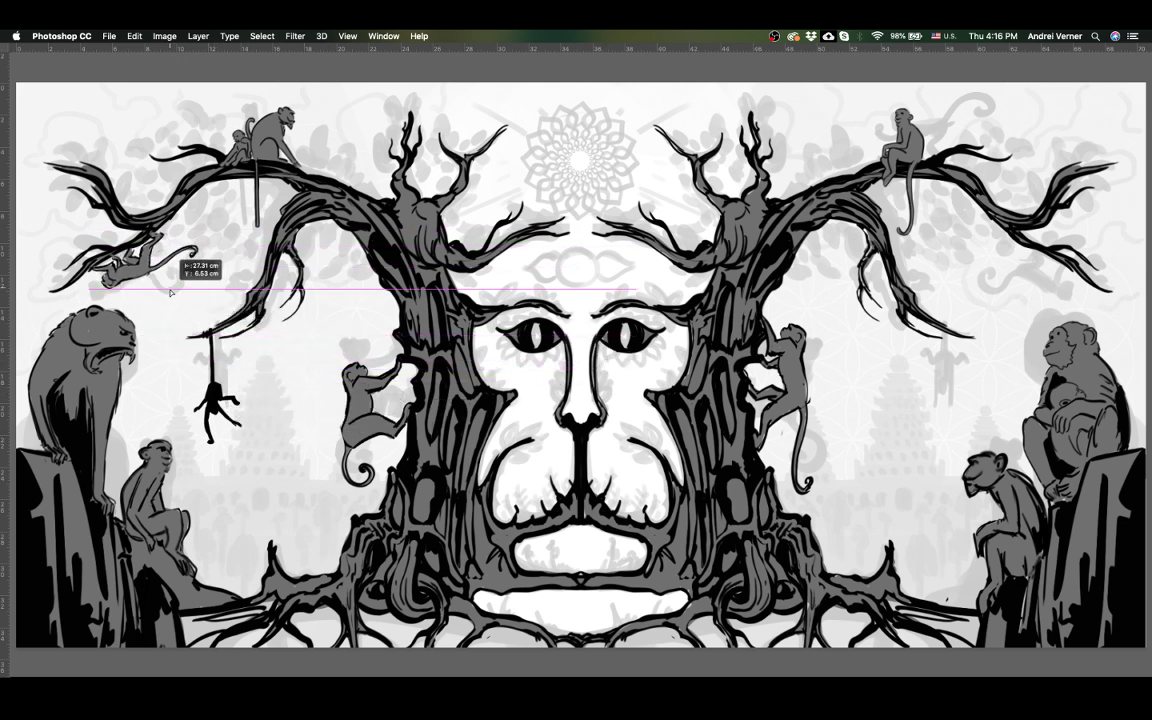
pyautogui.moveTo(170, 292); pyautogui.dragTo(170, 292)
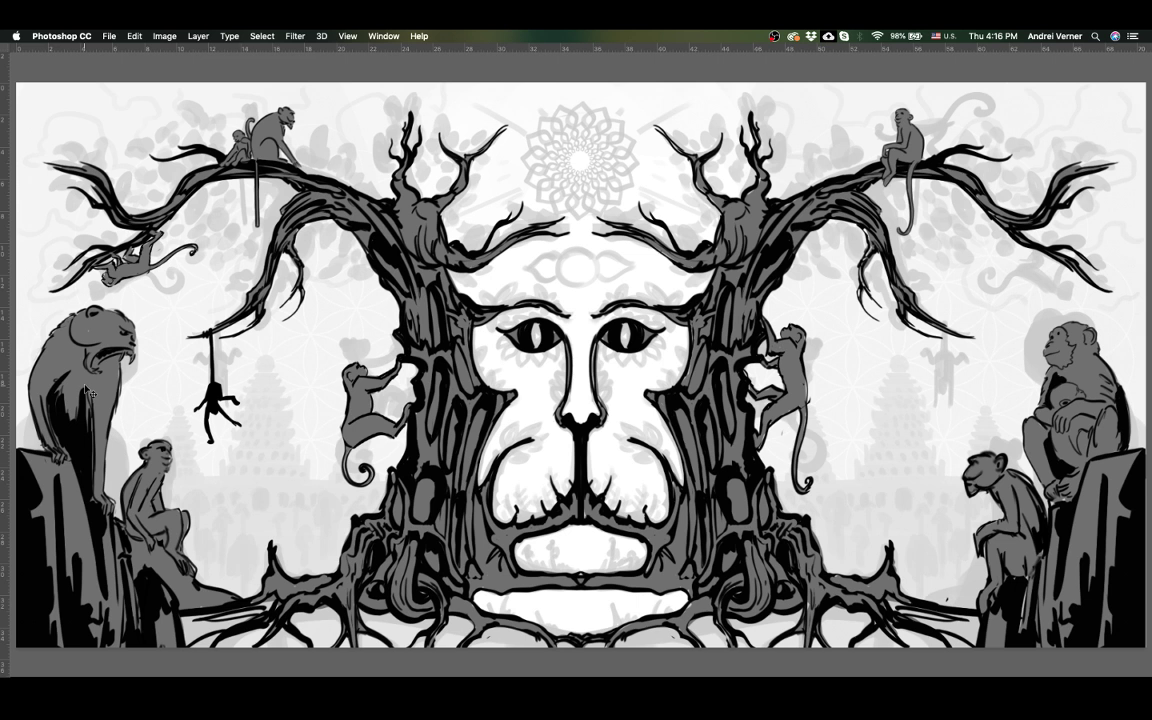
pyautogui.moveTo(175, 314); pyautogui.dragTo(267, 462)
pyautogui.moveTo(232, 393)
pyautogui.mouseDown()
pyautogui.moveTo(842, 393)
pyautogui.moveTo(232, 380)
pyautogui.moveTo(797, 370)
pyautogui.mouseUp()
pyautogui.press('super+z')
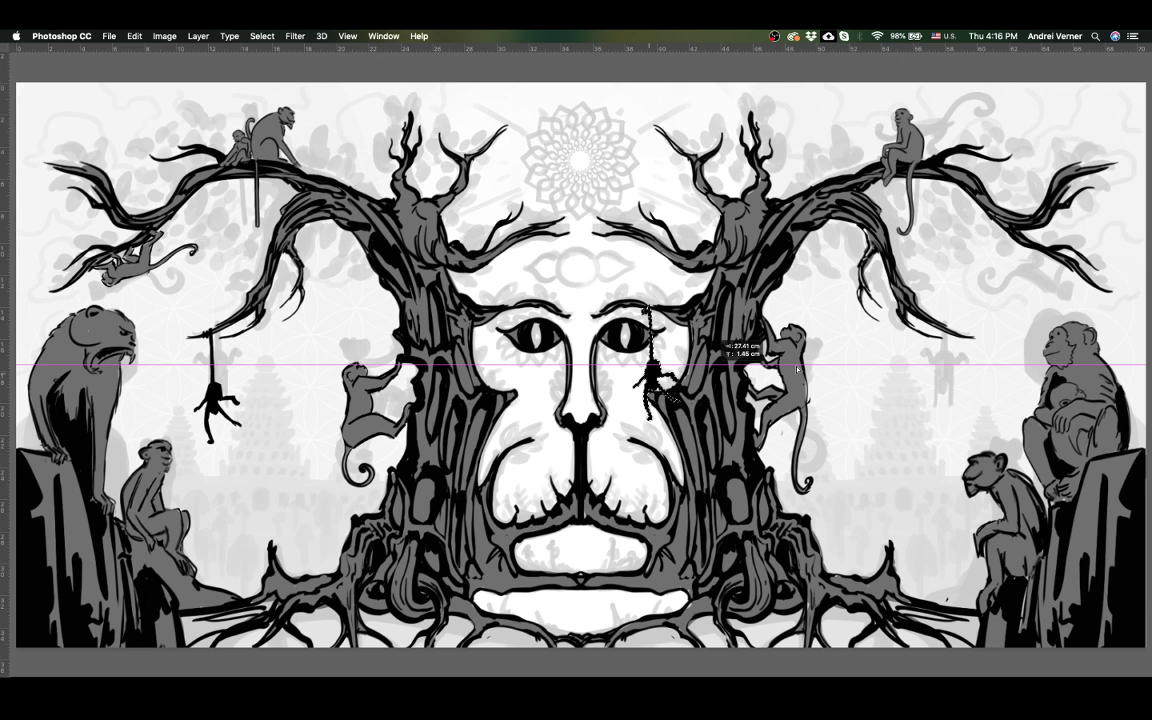
pyautogui.moveTo(797, 370); pyautogui.dragTo(1035, 398)
pyautogui.moveTo(905, 397); pyautogui.dragTo(950, 400)
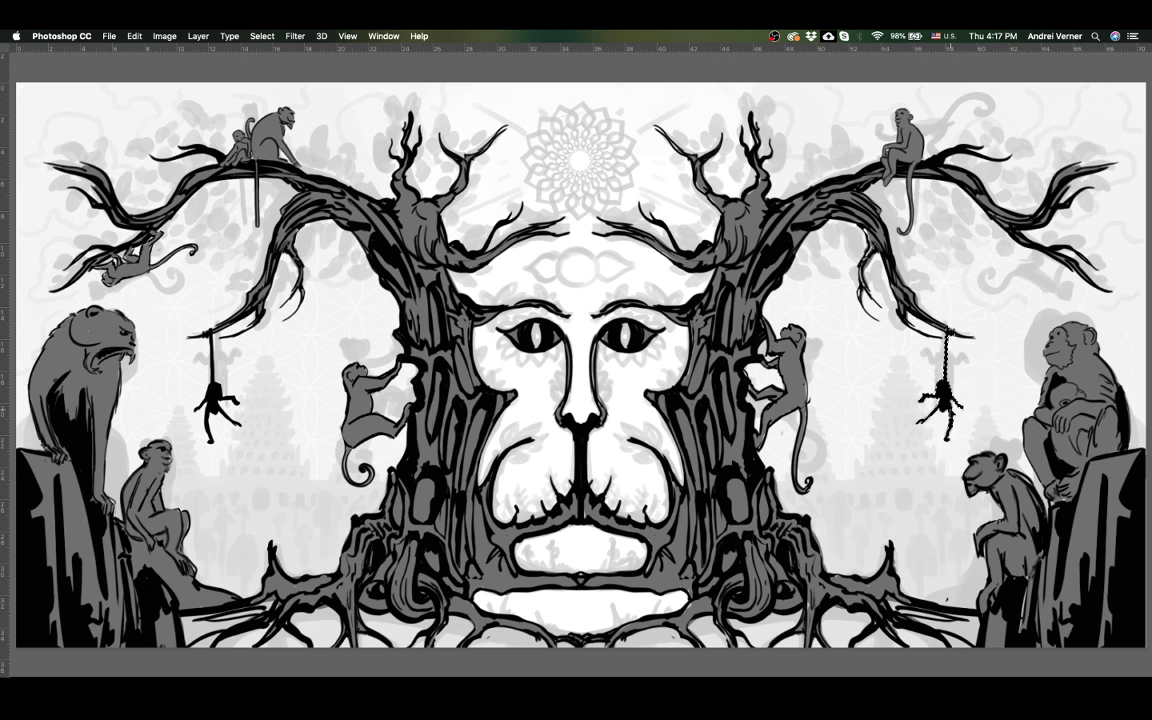
pyautogui.press('super+d')
# Step: Copy the left climbing monkey to the upper right and rotate it 90° counter-clockwise
pyautogui.moveTo(315, 335); pyautogui.dragTo(424, 489)
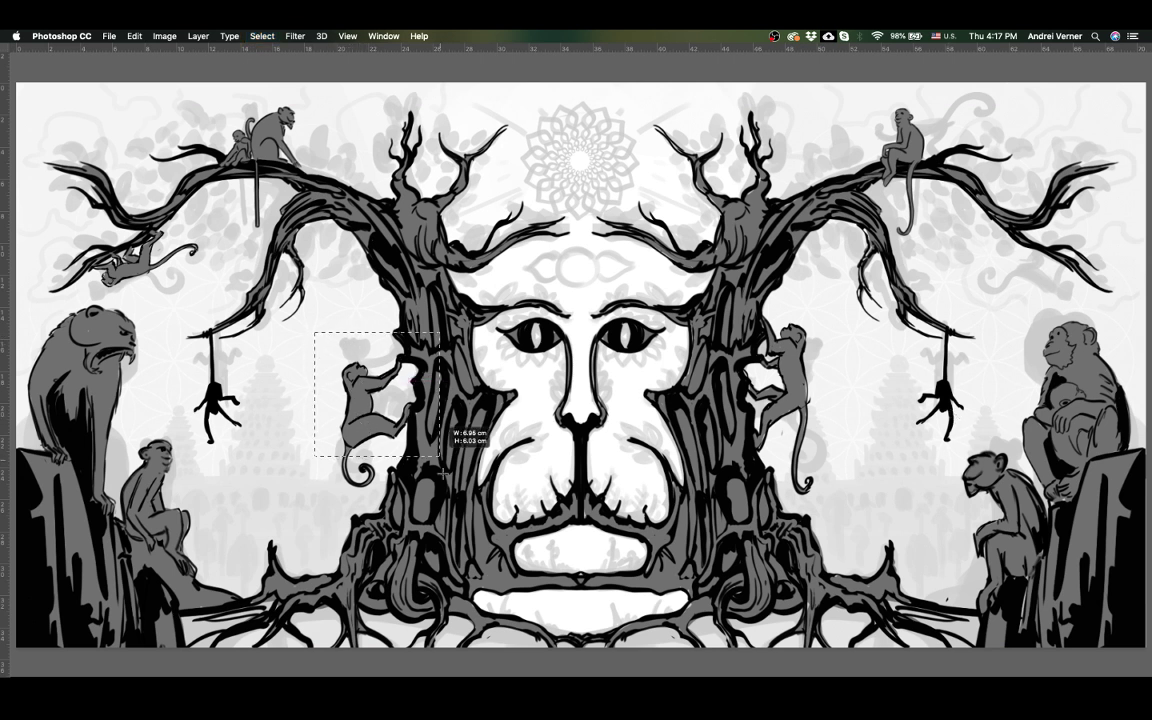
pyautogui.moveTo(515, 342)
pyautogui.mouseDown()
pyautogui.moveTo(826, 377)
pyautogui.moveTo(1080, 300)
pyautogui.moveTo(1010, 215)
pyautogui.mouseUp()
pyautogui.hotkey('ctrl', 't')
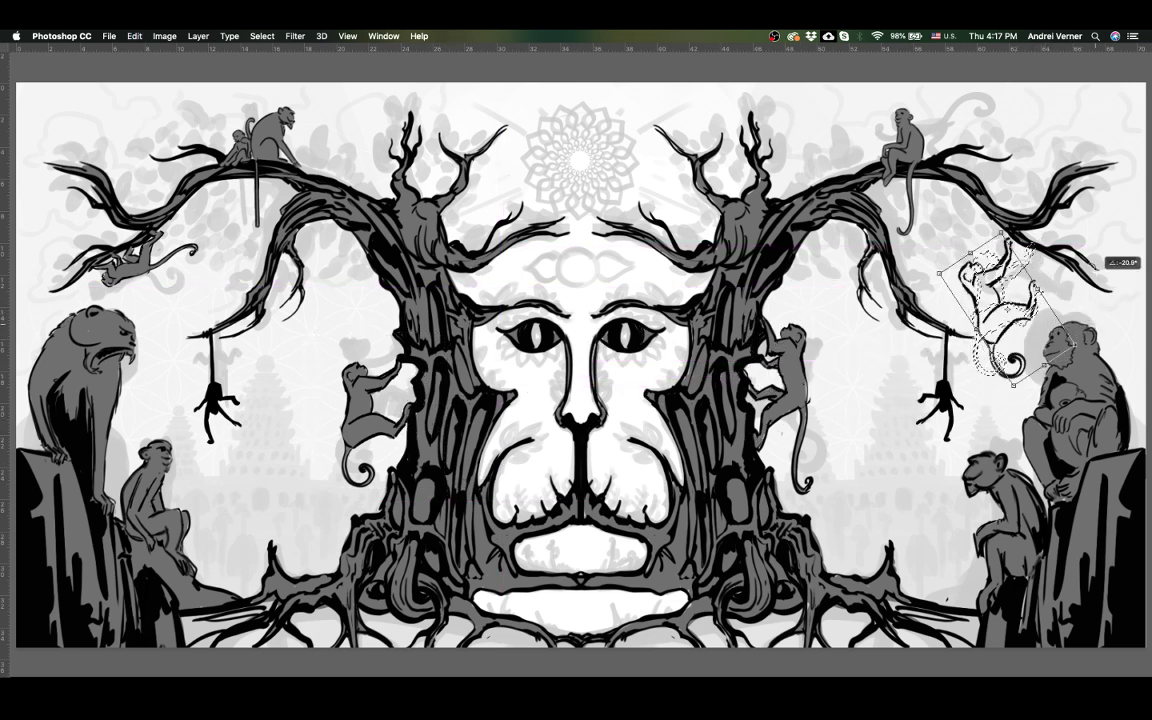
pyautogui.rightClick(898, 318)
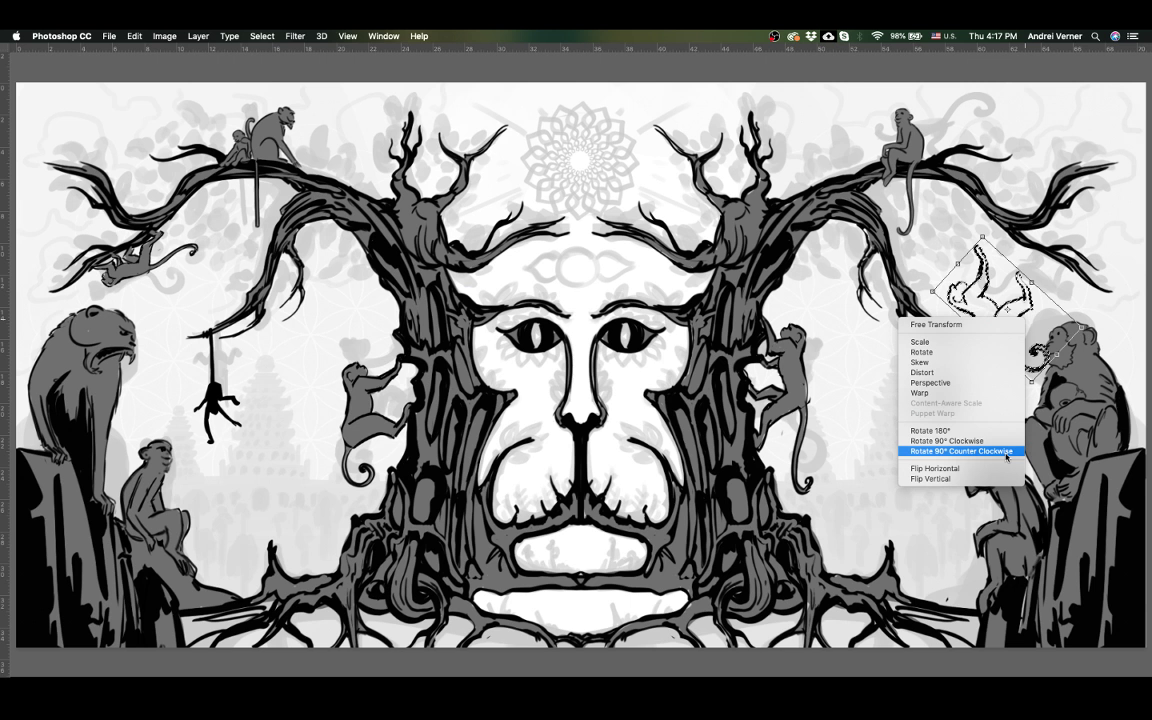
pyautogui.click(1007, 451)
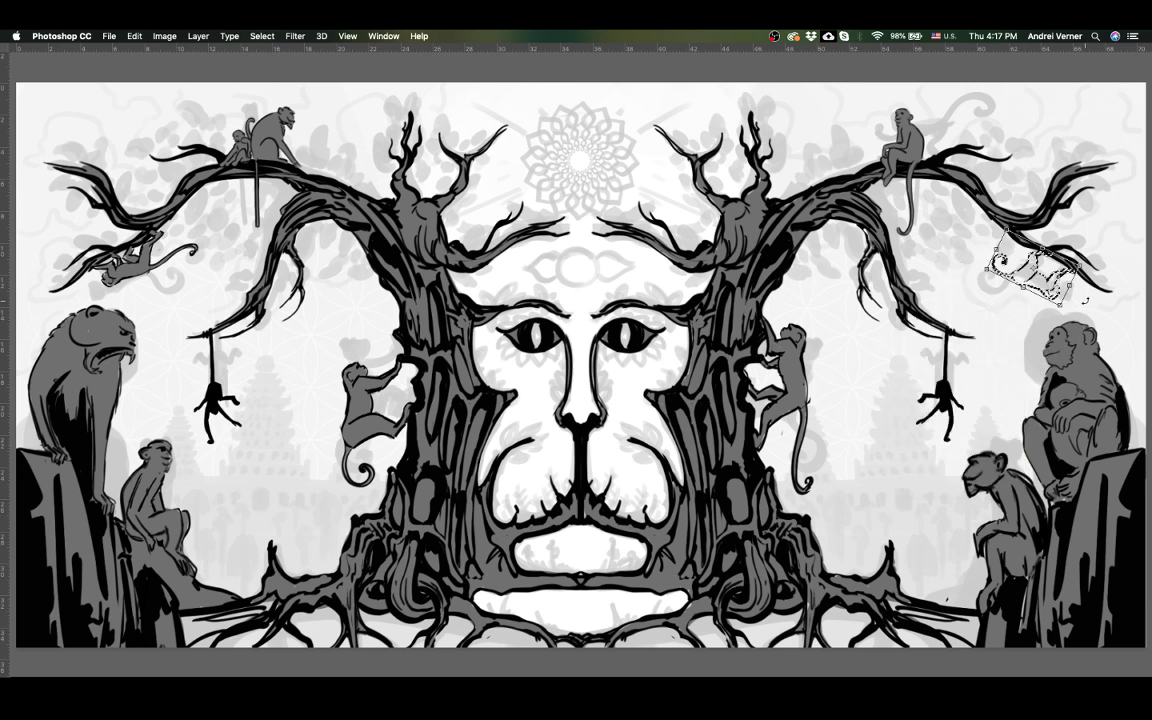
pyautogui.press('Return')
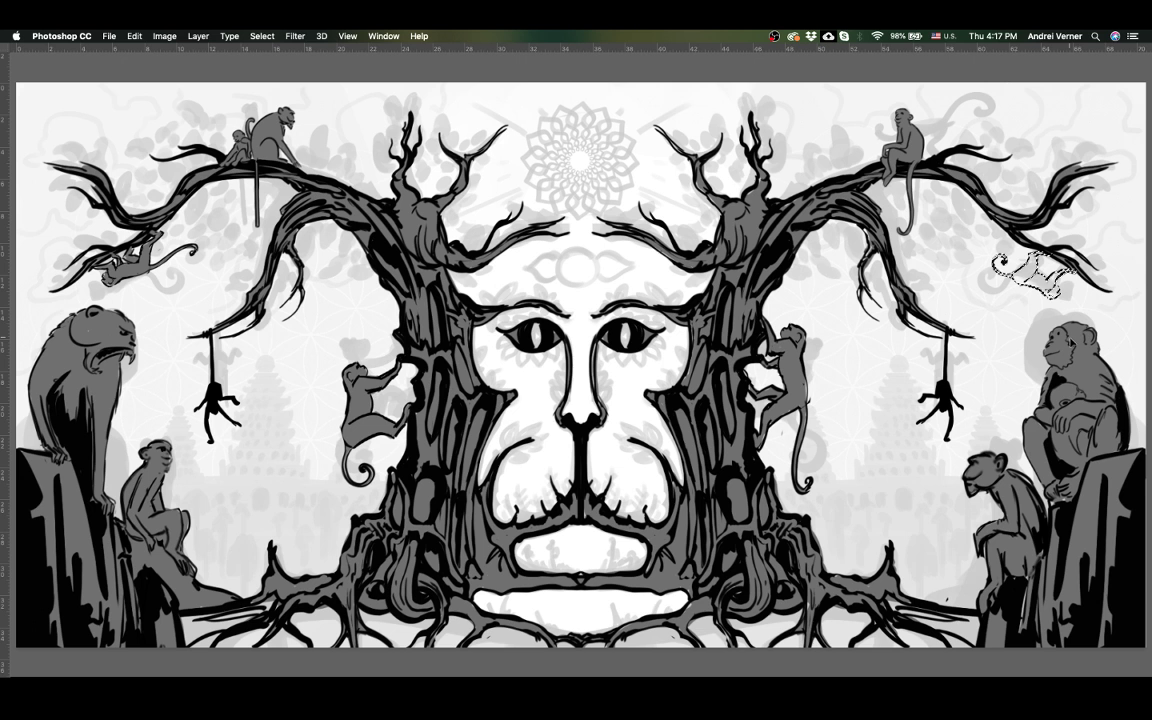
# Step: Tilt the copy to hang beneath the right branch, deselect, and turn the view nearly upside down
pyautogui.hotkey('ctrl', 'r')
pyautogui.hotkey('ctrl', 't')
pyautogui.moveTo(1005, 318); pyautogui.dragTo(1012, 320)
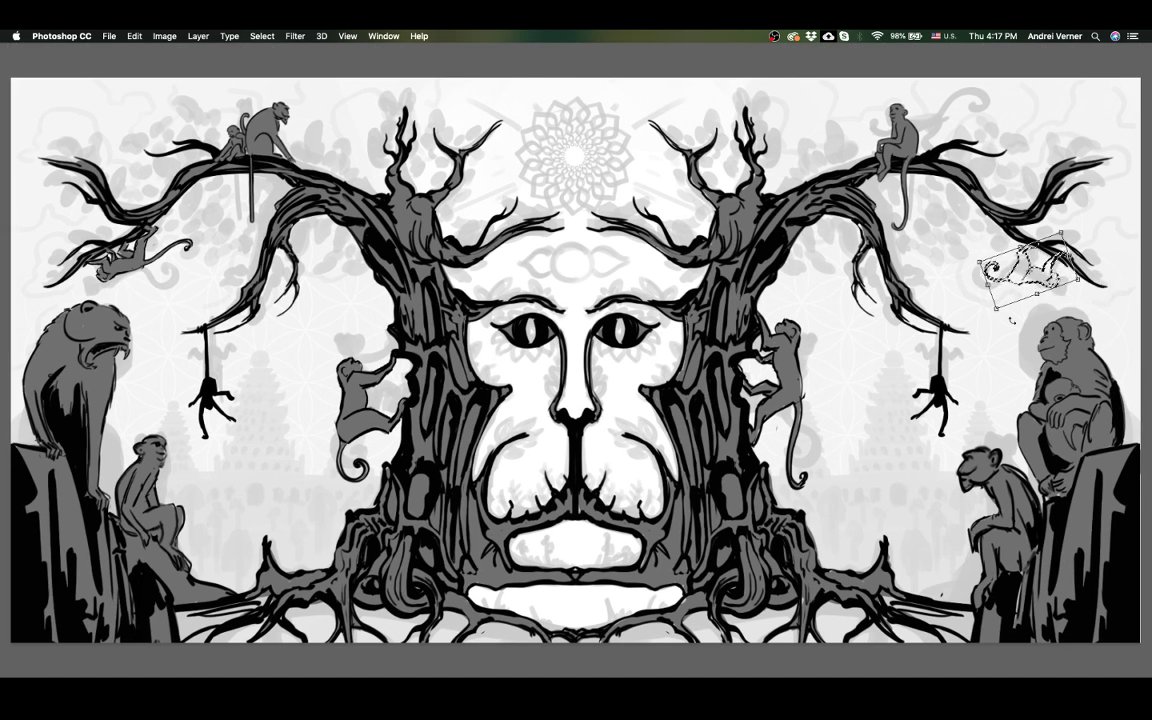
pyautogui.press('Return')
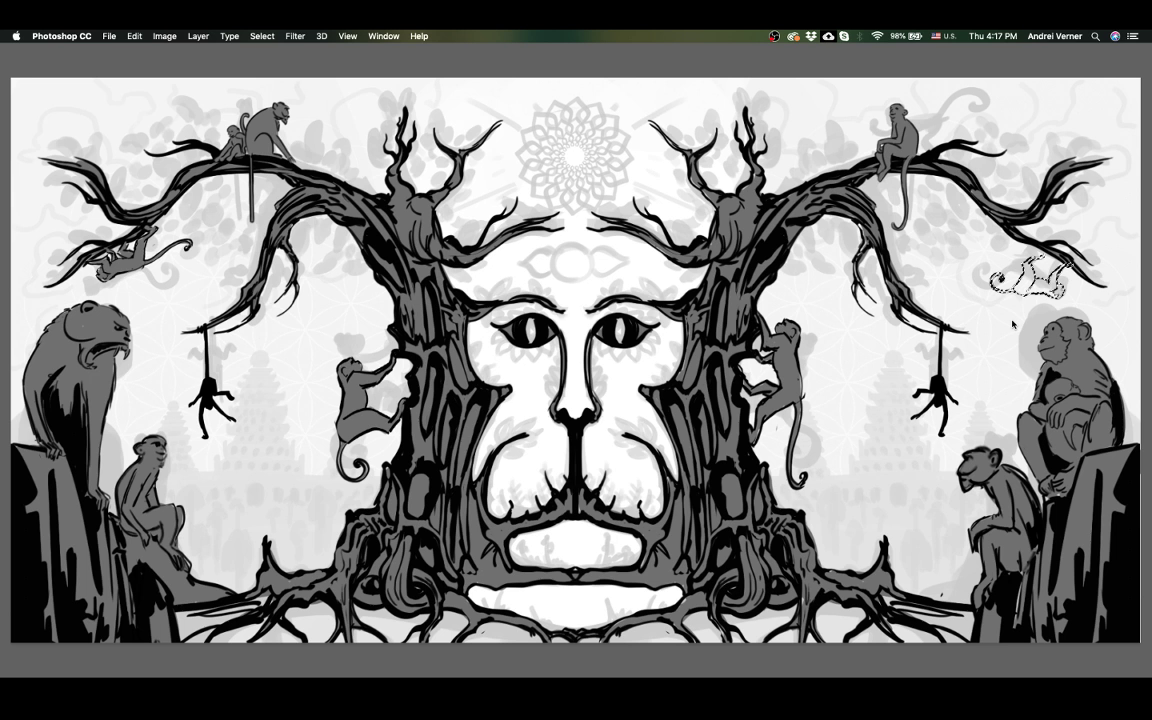
pyautogui.hotkey('ctrl', 't')
pyautogui.press('Return')
pyautogui.hotkey('ctrl', 'd')
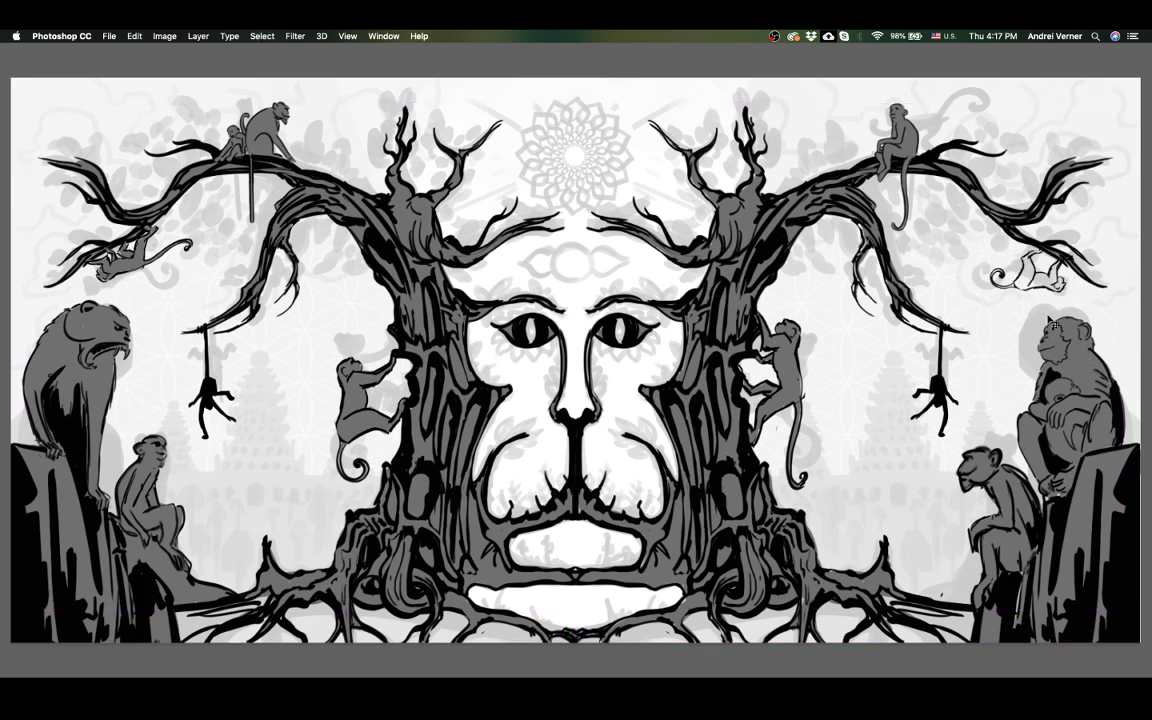
pyautogui.press('r')
pyautogui.moveTo(945, 288); pyautogui.dragTo(562, 417)
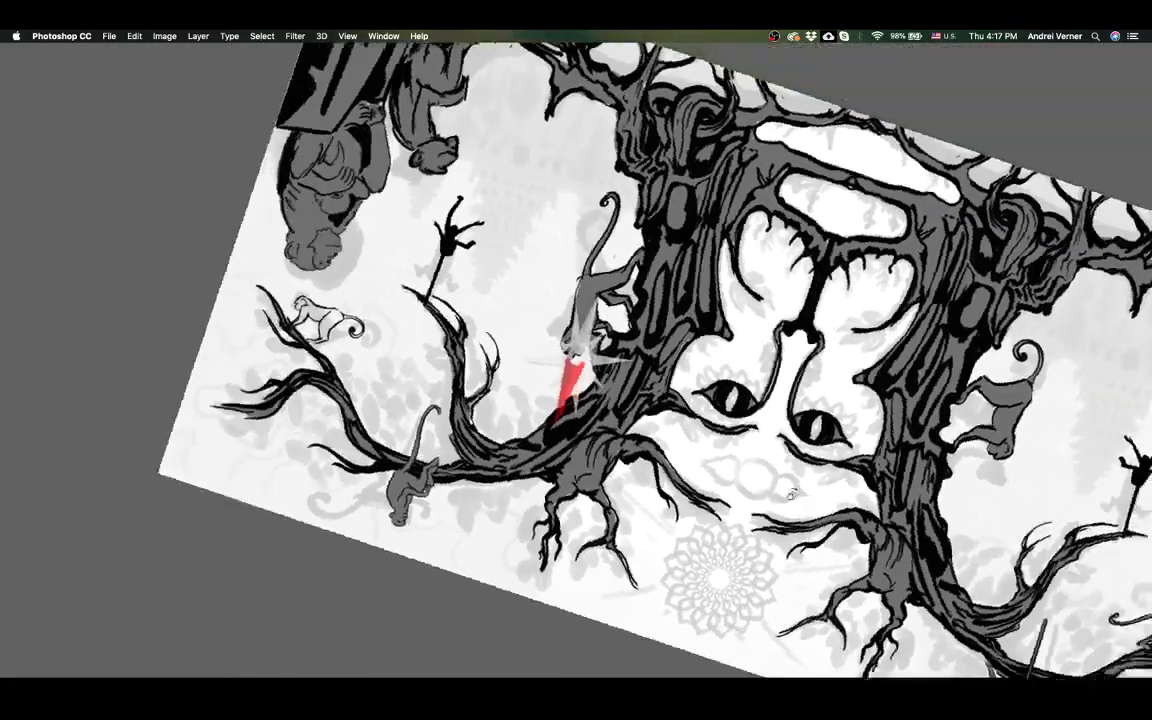
# Step: Erase and redraw the right hanging monkey's back lines
pyautogui.moveTo(562, 417)
pyautogui.mouseDown()
pyautogui.moveTo(306, 460)
pyautogui.moveTo(288, 416)
pyautogui.mouseUp()
pyautogui.scroll(5, 767, 290)
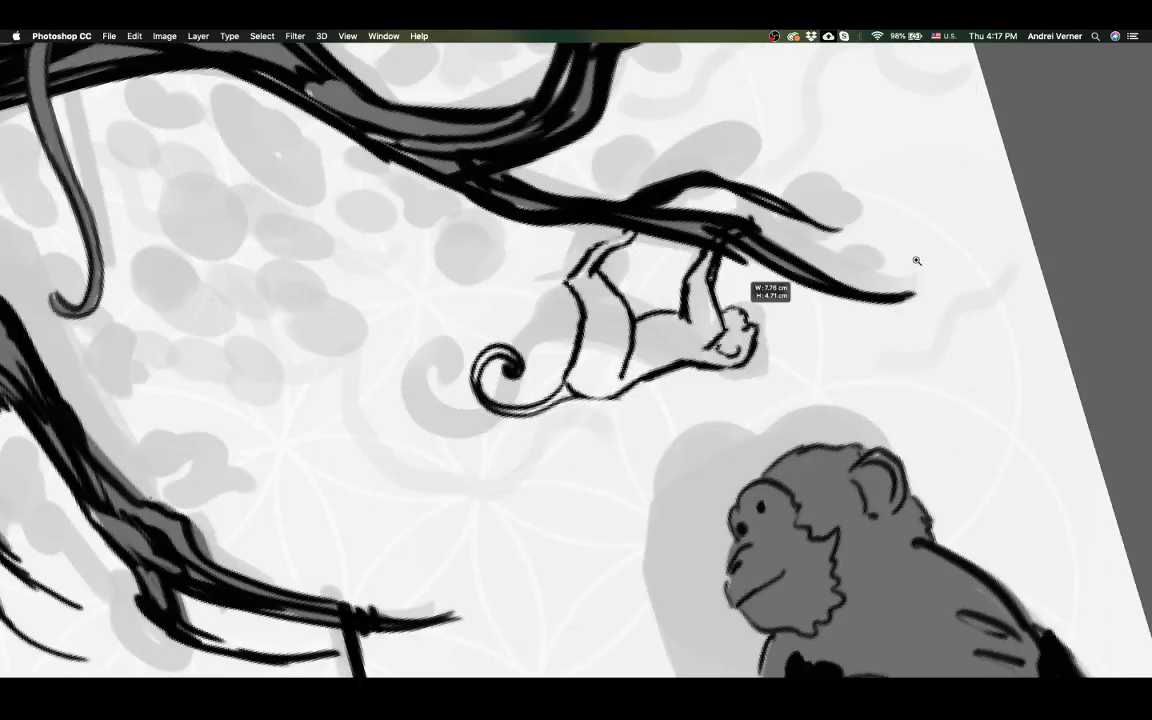
pyautogui.moveTo(570, 274); pyautogui.dragTo(587, 278)
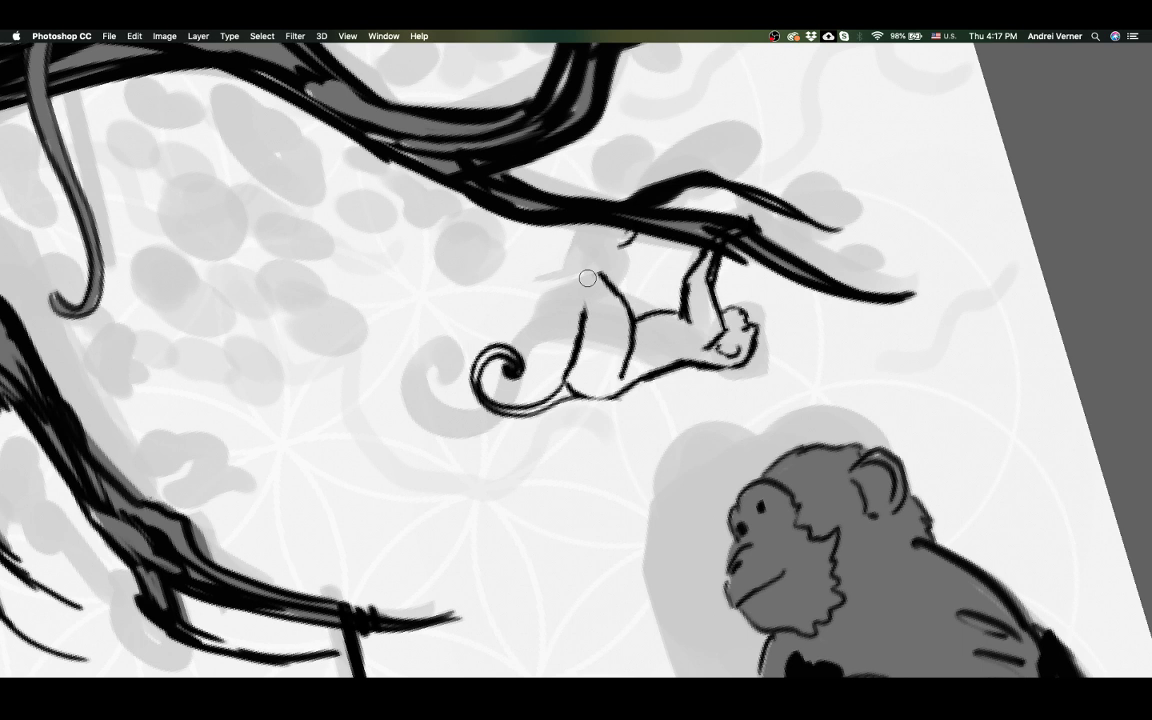
pyautogui.moveTo(573, 243); pyautogui.dragTo(580, 345)
pyautogui.moveTo(608, 254); pyautogui.dragTo(624, 335)
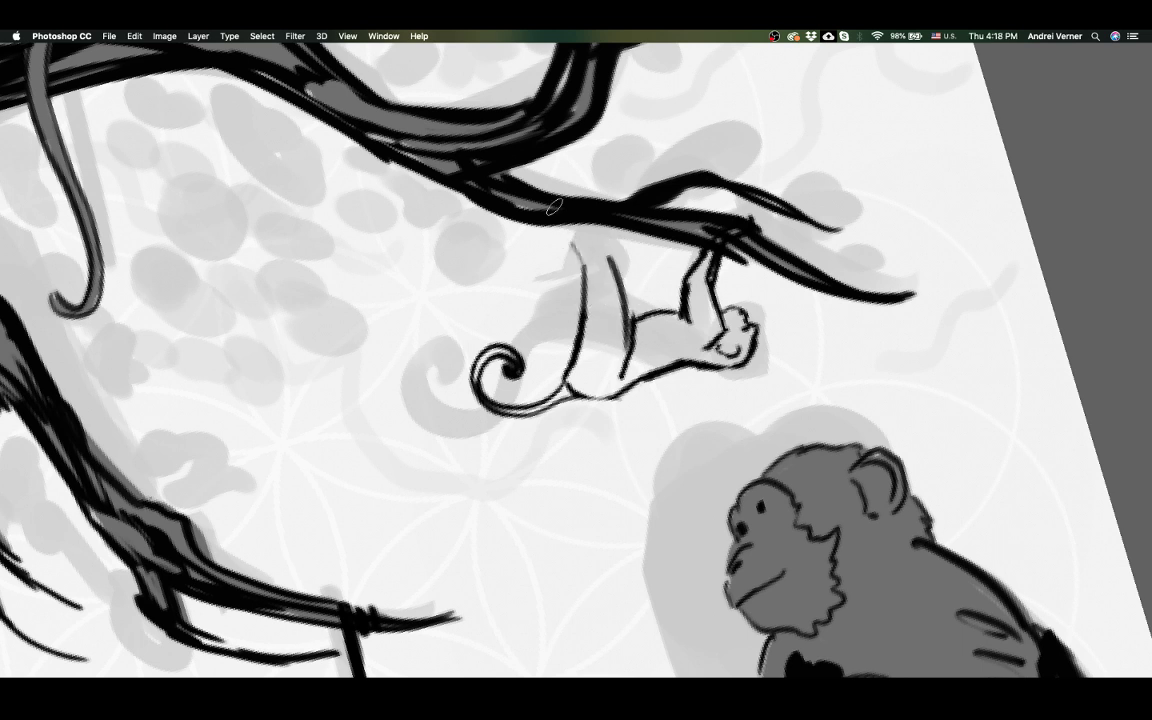
pyautogui.press('super+z')
# Step: Draw the monkey's hand gripping the branch, its raised arm and belly line
pyautogui.moveTo(569, 230)
pyautogui.mouseDown()
pyautogui.moveTo(592, 218)
pyautogui.moveTo(620, 298)
pyautogui.mouseUp()
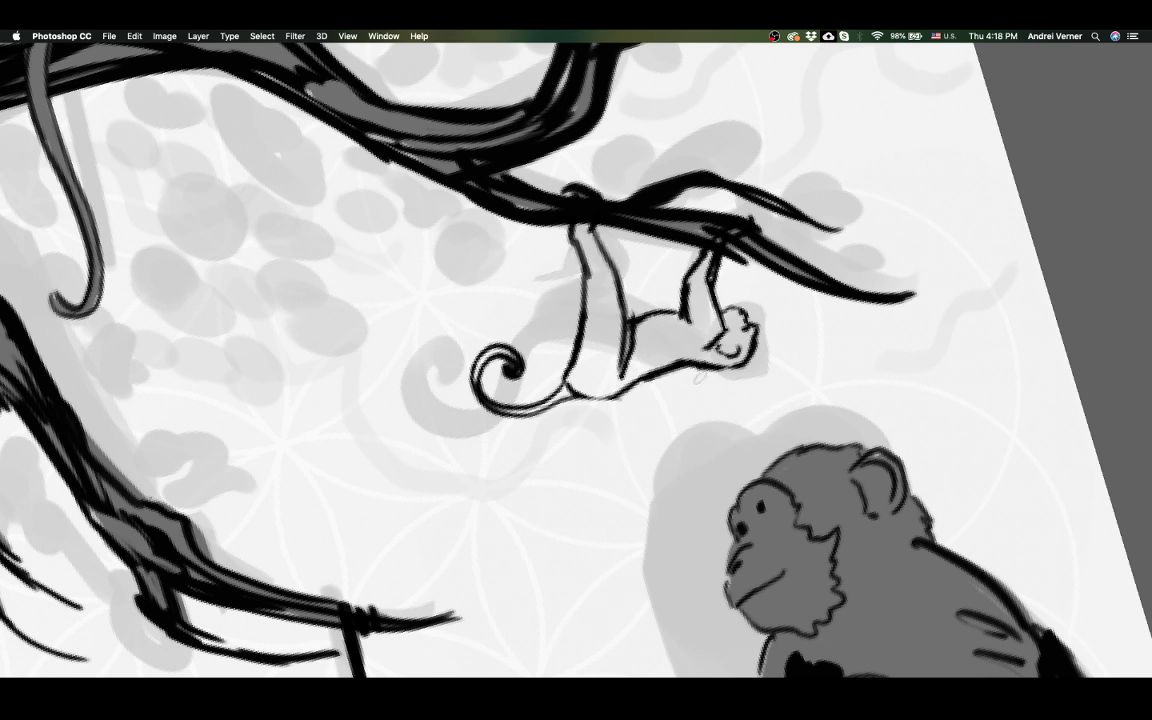
pyautogui.moveTo(572, 400); pyautogui.dragTo(669, 381)
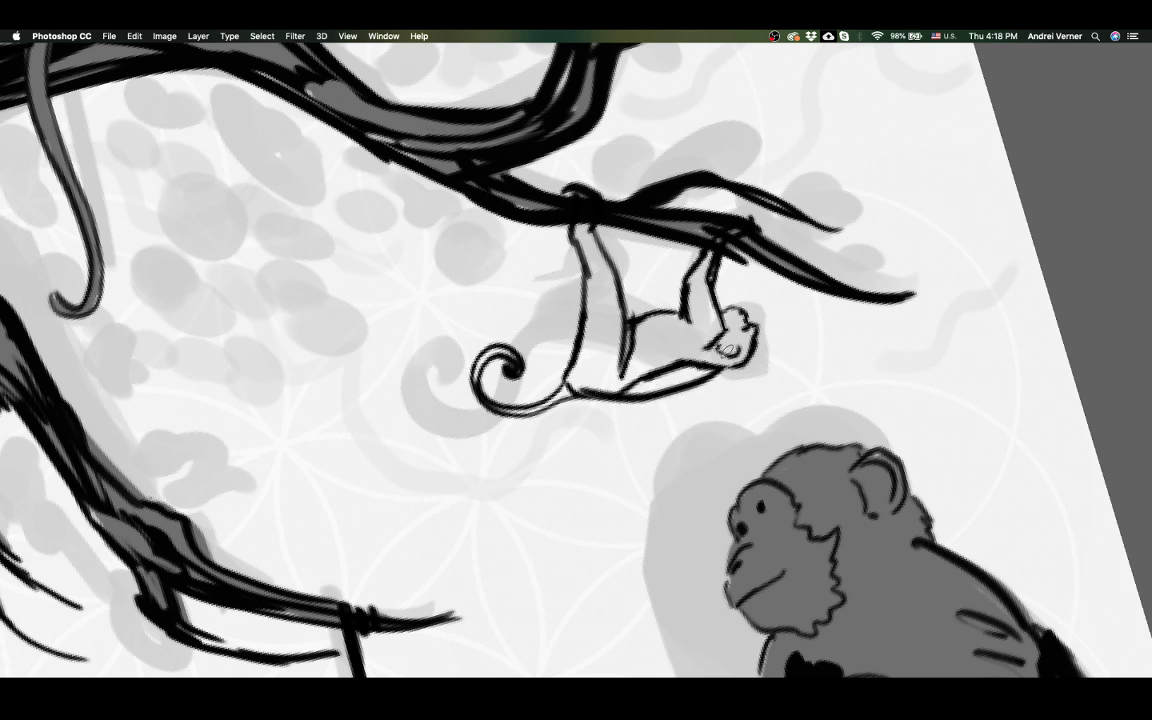
pyautogui.moveTo(676, 320); pyautogui.dragTo(624, 352)
pyautogui.hotkey('ctrl', 'z')
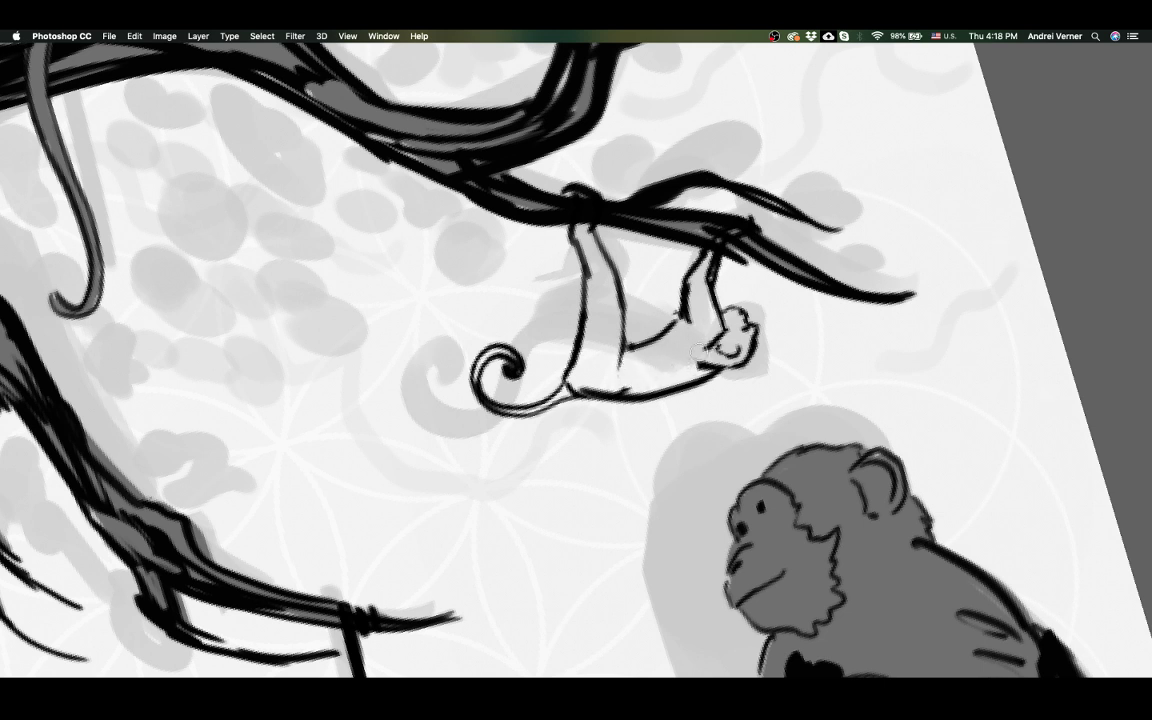
pyautogui.hotkey('ctrl', 'z')
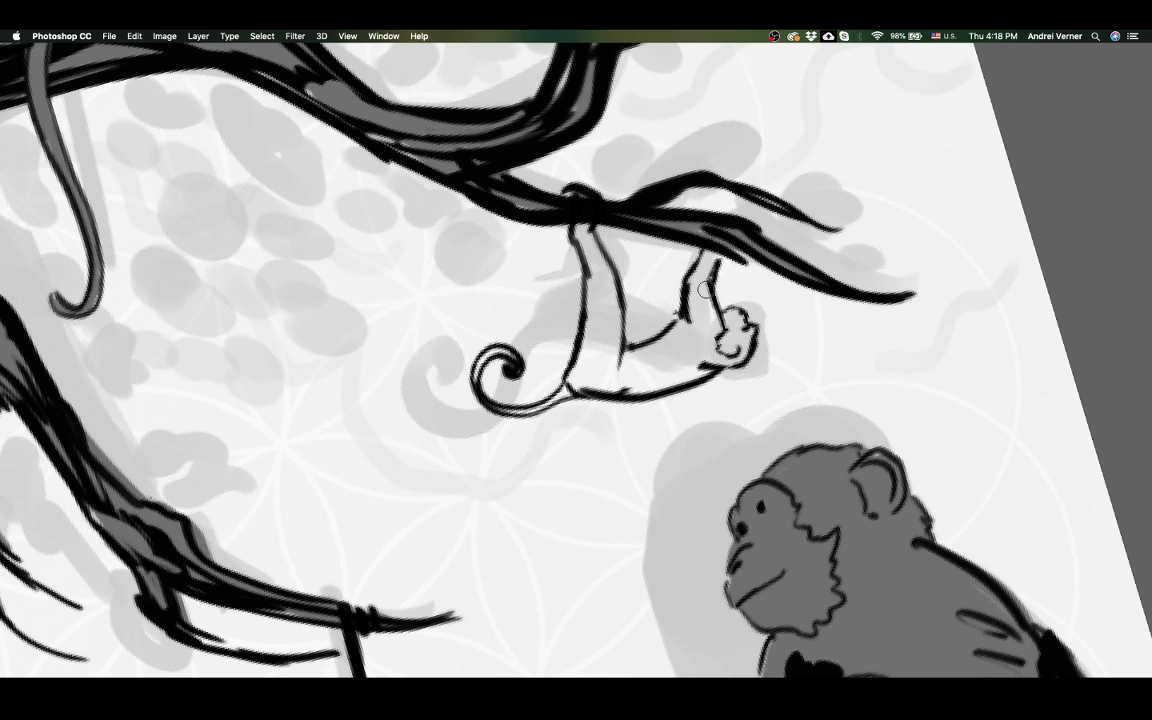
pyautogui.moveTo(703, 212); pyautogui.dragTo(706, 300)
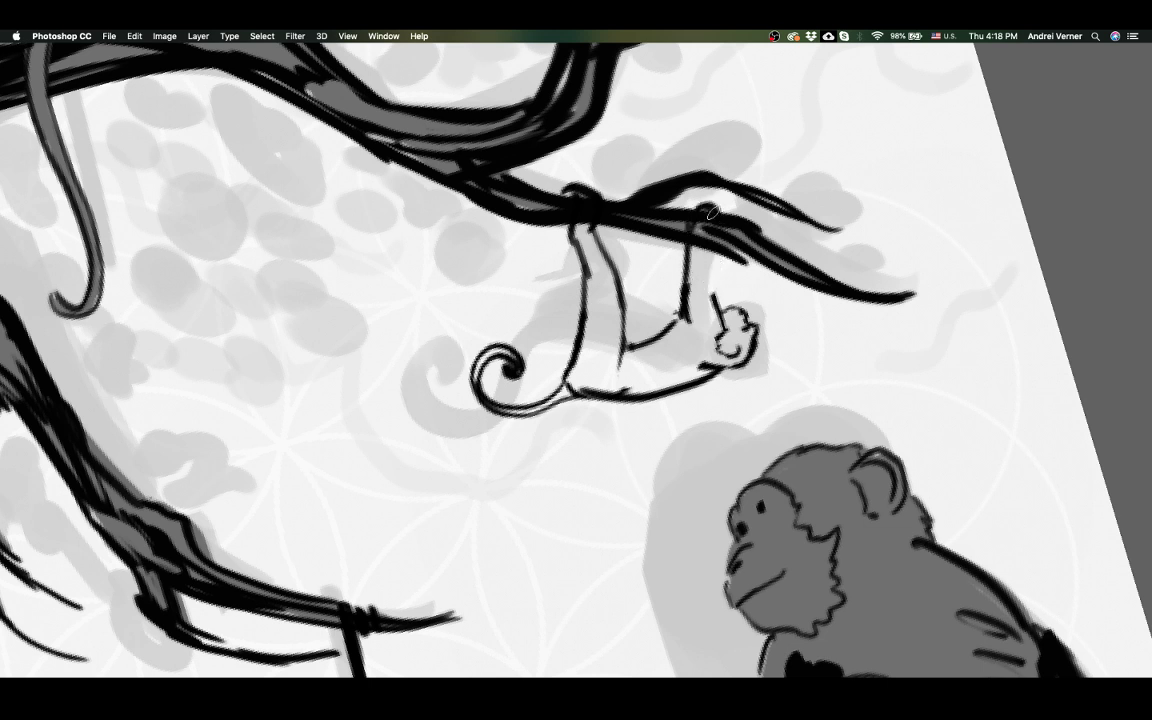
pyautogui.moveTo(710, 210); pyautogui.dragTo(711, 314)
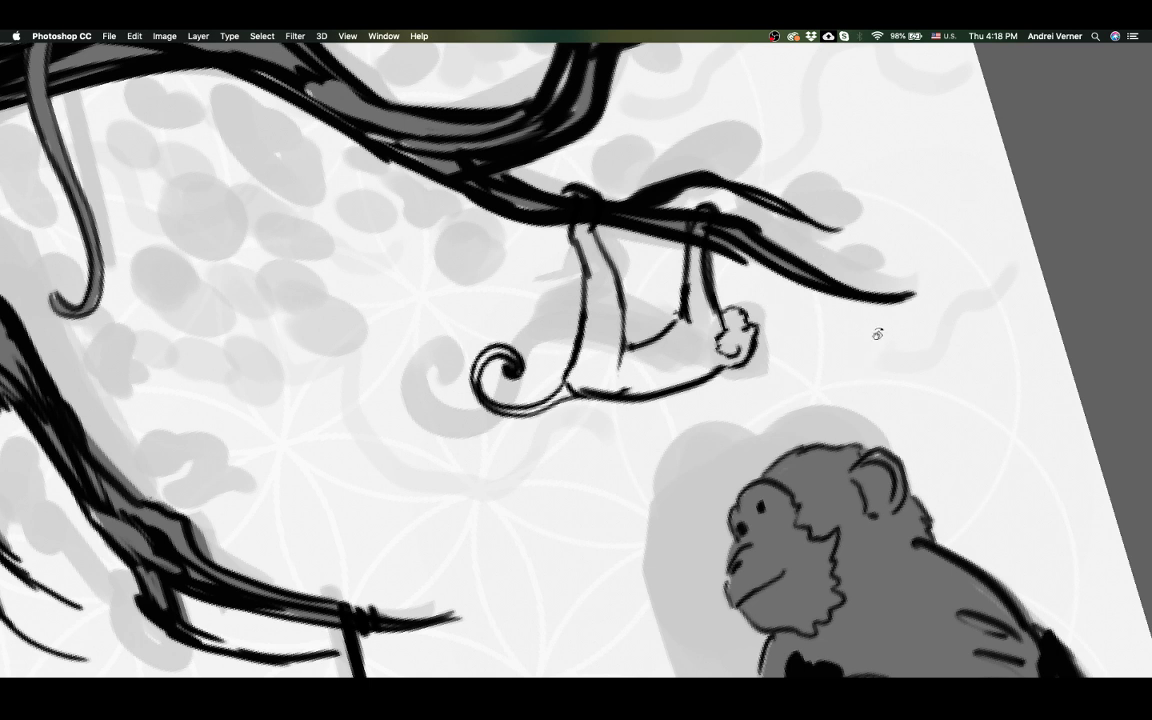
# Step: Redo the tail and adjust the body outline, then zoom out to check
pyautogui.moveTo(877, 334); pyautogui.dragTo(870, 405)
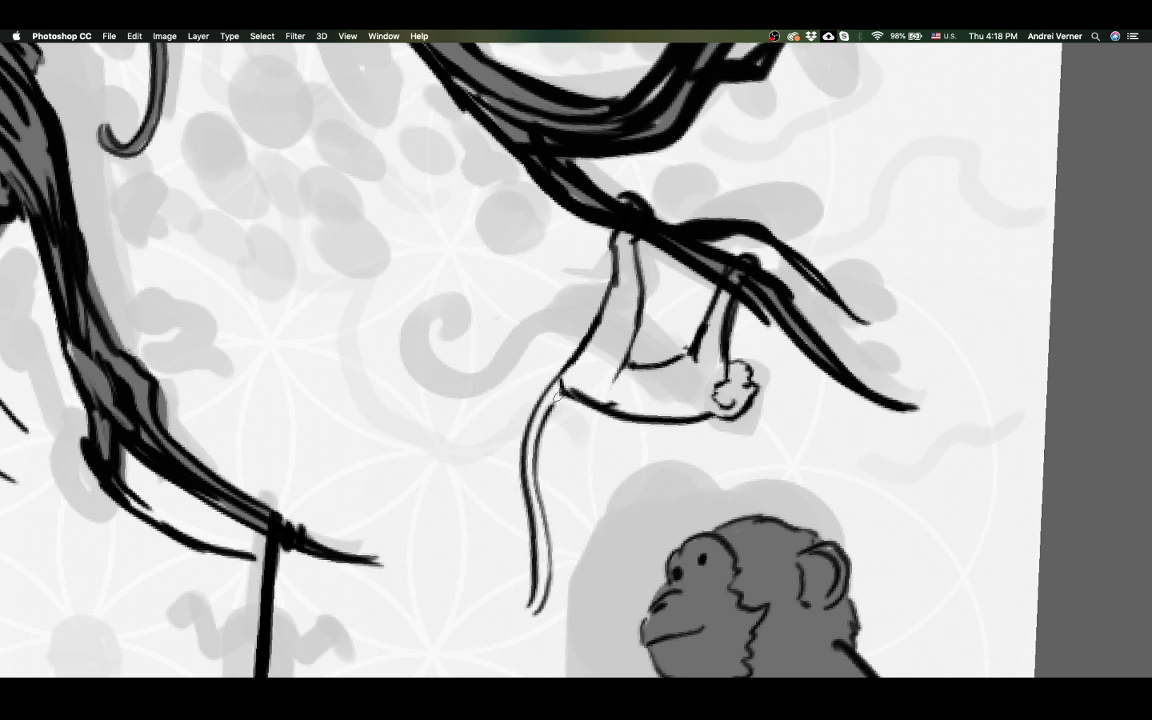
pyautogui.hotkey('ctrl', 'z')
pyautogui.moveTo(584, 380); pyautogui.dragTo(612, 384)
pyautogui.hotkey('ctrl', '-')
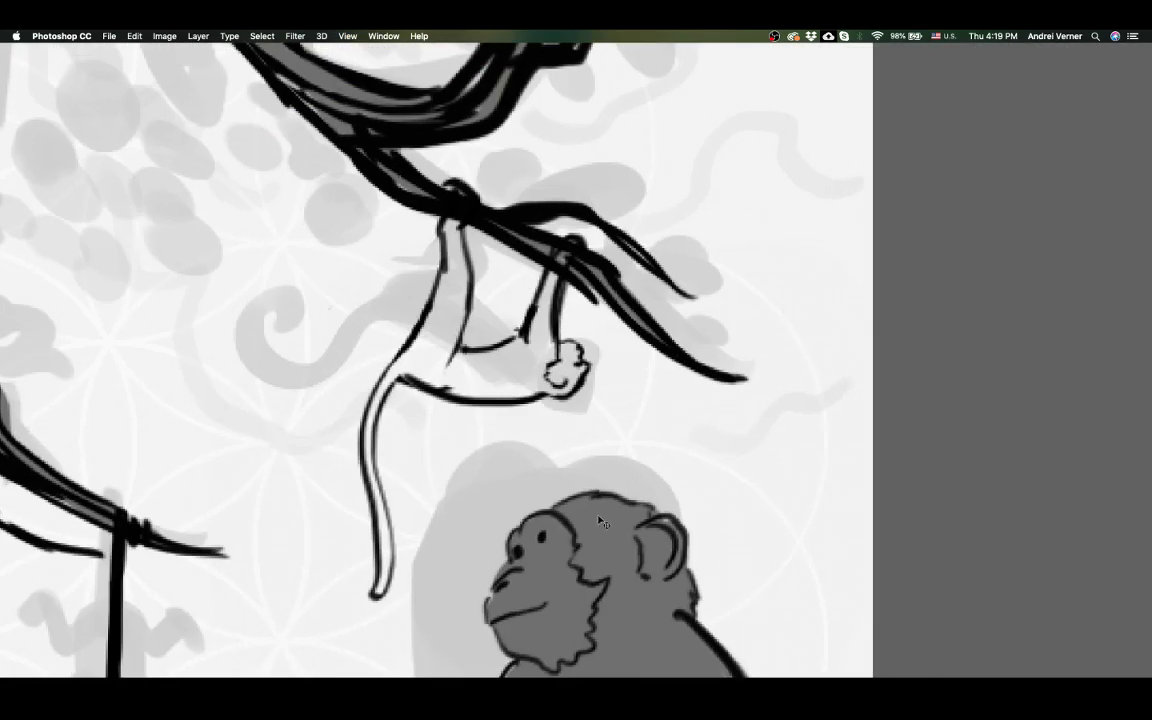
# Step: On Layer 10, brush grey over the right hanging monkey's tail, body and belly, then fit on screen
pyautogui.rightClick(624, 543)
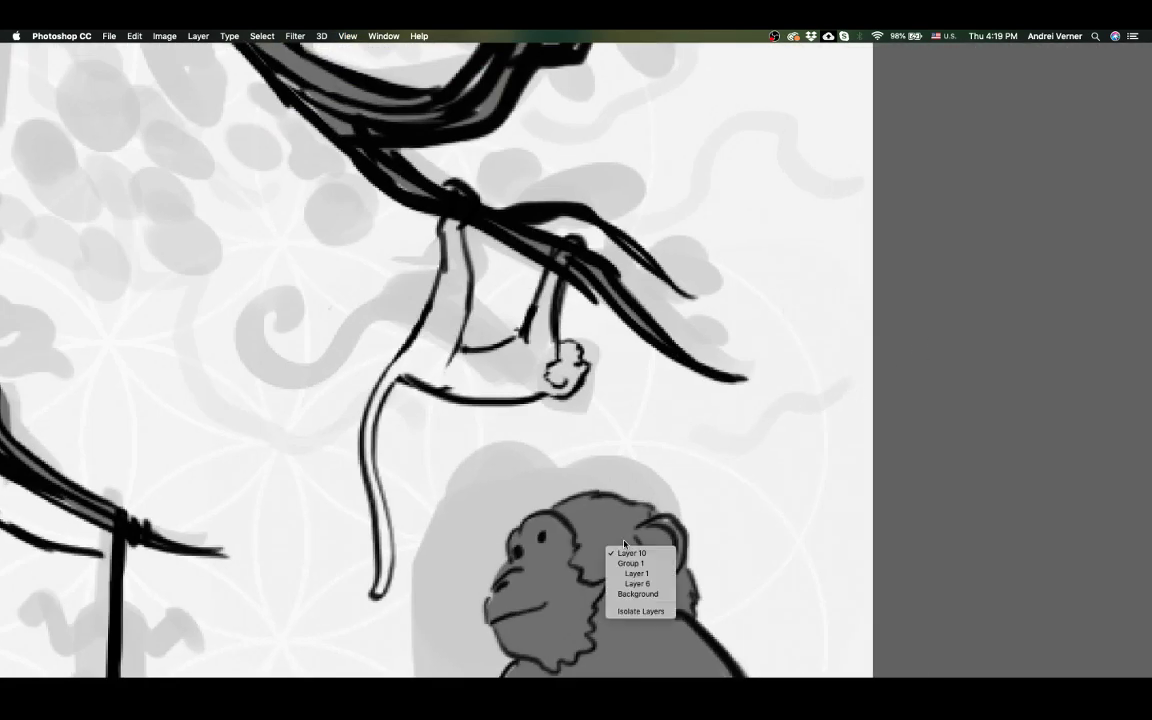
pyautogui.click(630, 553)
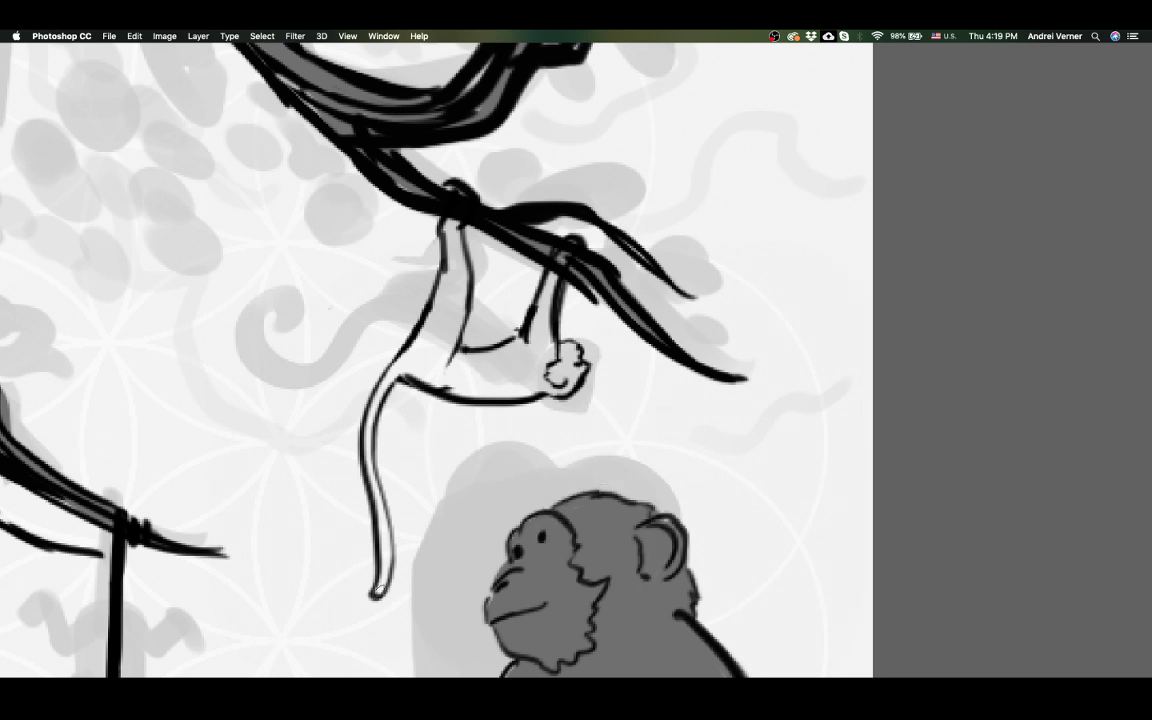
pyautogui.moveTo(378, 585)
pyautogui.mouseDown()
pyautogui.moveTo(415, 300)
pyautogui.moveTo(405, 255)
pyautogui.mouseUp()
pyautogui.moveTo(405, 335)
pyautogui.mouseDown()
pyautogui.moveTo(460, 266)
pyautogui.moveTo(465, 198)
pyautogui.mouseUp()
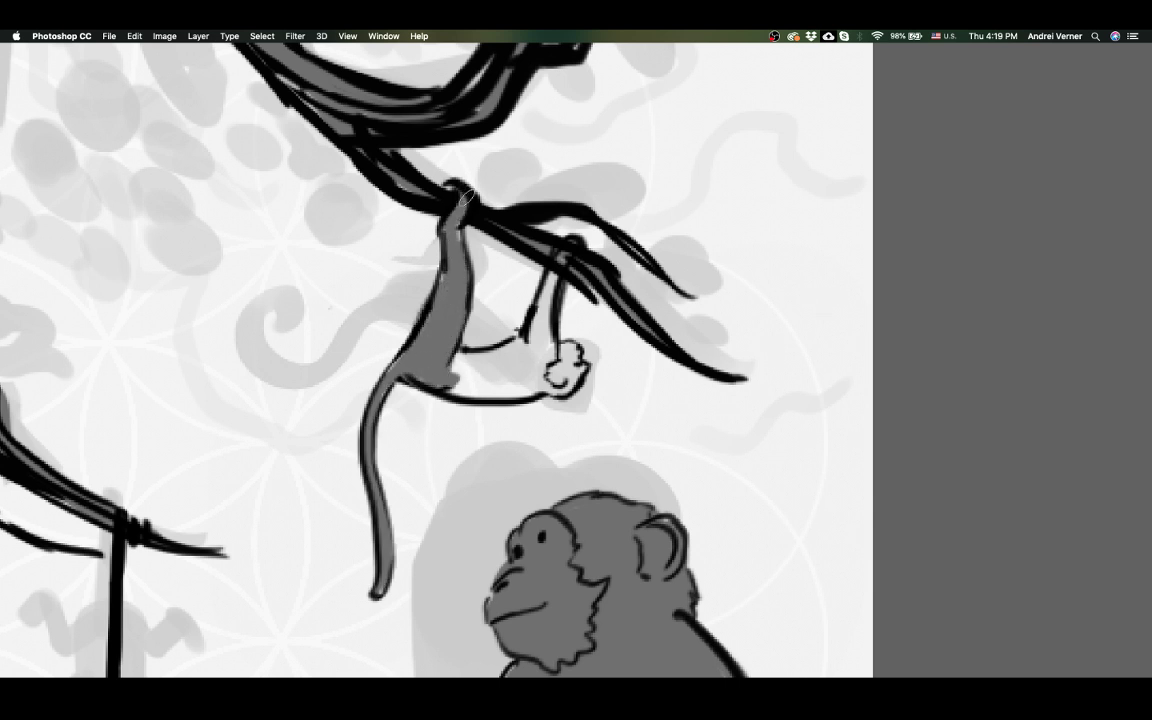
pyautogui.moveTo(512, 367)
pyautogui.mouseDown()
pyautogui.moveTo(455, 372)
pyautogui.moveTo(410, 345)
pyautogui.moveTo(492, 350)
pyautogui.mouseUp()
pyautogui.moveTo(420, 332); pyautogui.dragTo(485, 305)
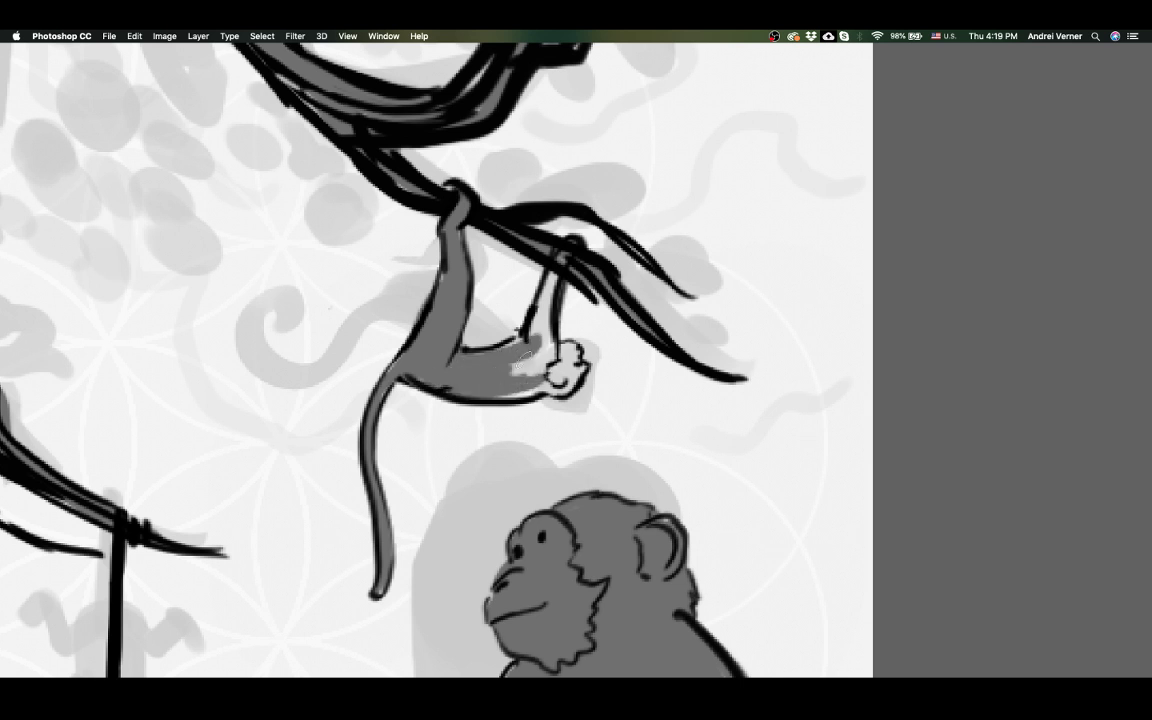
pyautogui.moveTo(522, 355)
pyautogui.mouseDown()
pyautogui.moveTo(478, 330)
pyautogui.moveTo(547, 359)
pyautogui.mouseUp()
pyautogui.press('super+0')
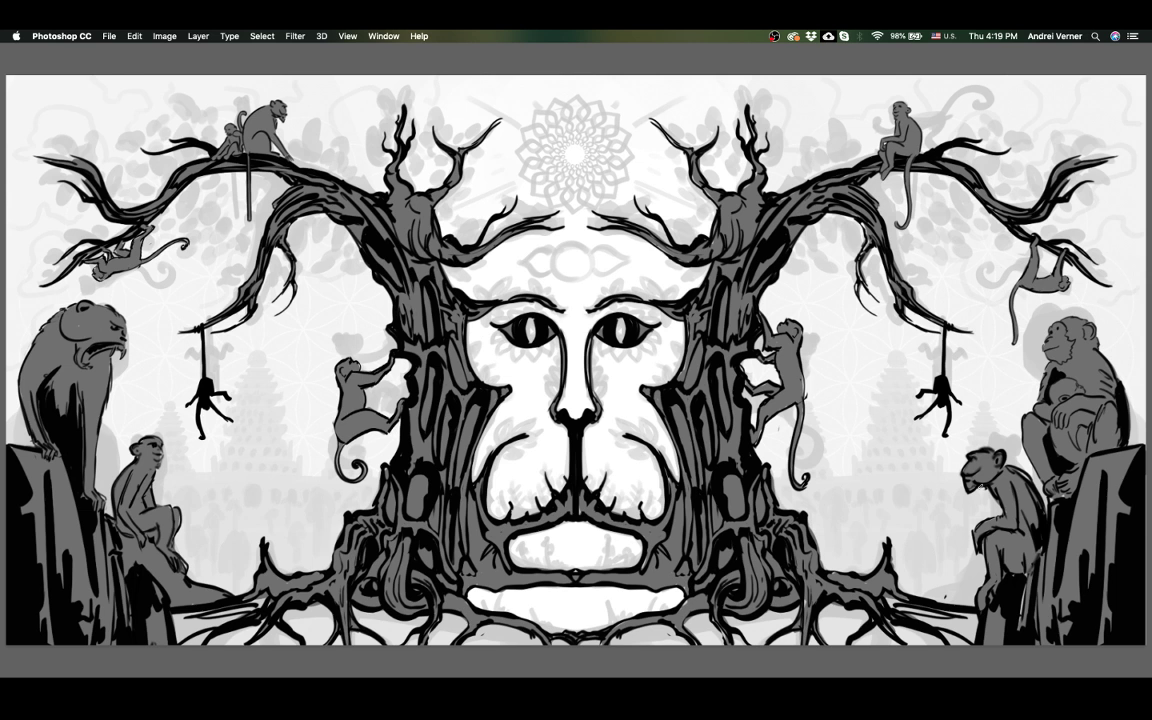
# Step: Handwrite 'Thats all for now' above the mandala with a :) on the forehead
pyautogui.press('Tab')
pyautogui.press('Tab')
pyautogui.moveTo(528, 106)
pyautogui.mouseDown()
pyautogui.moveTo(524, 146)
pyautogui.moveTo(546, 97)
pyautogui.moveTo(560, 148)
pyautogui.mouseUp()
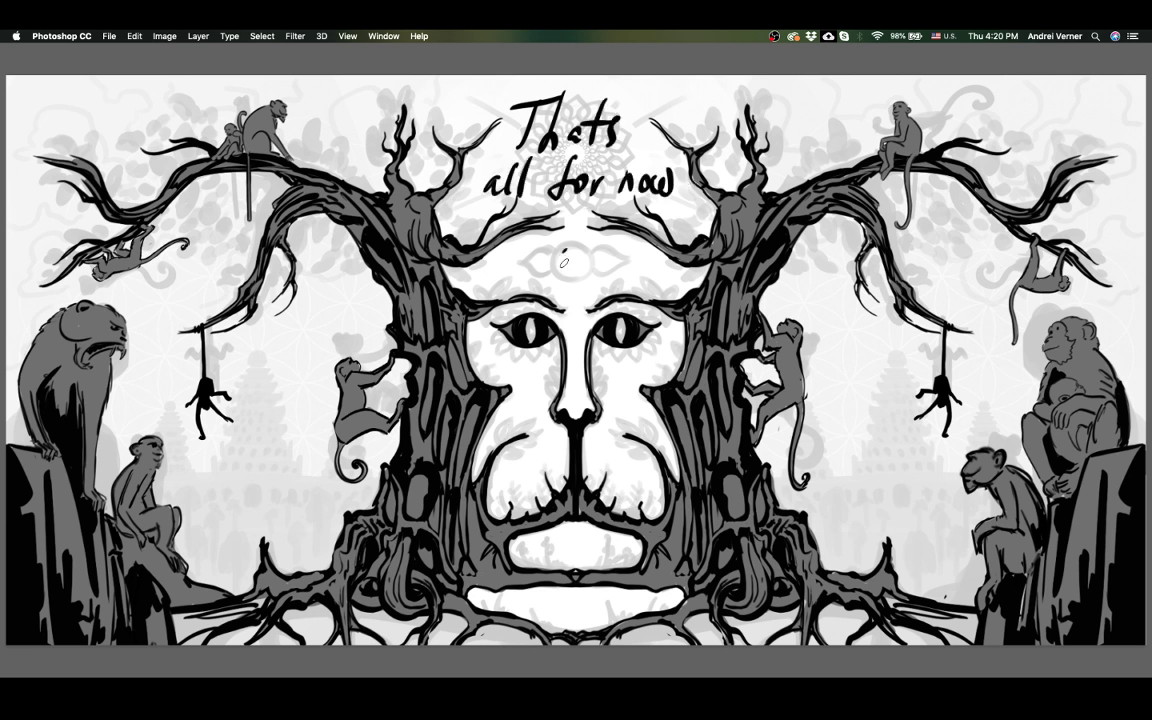
pyautogui.moveTo(577, 251); pyautogui.dragTo(576, 274)
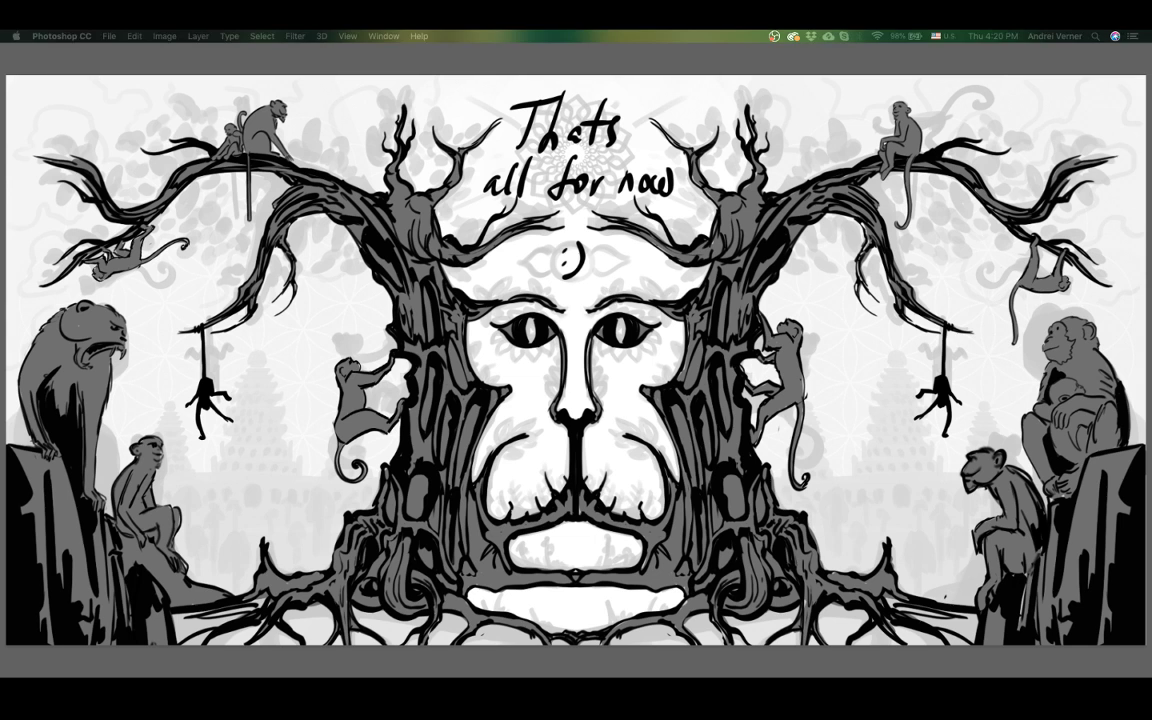
pyautogui.press('super+Tab')
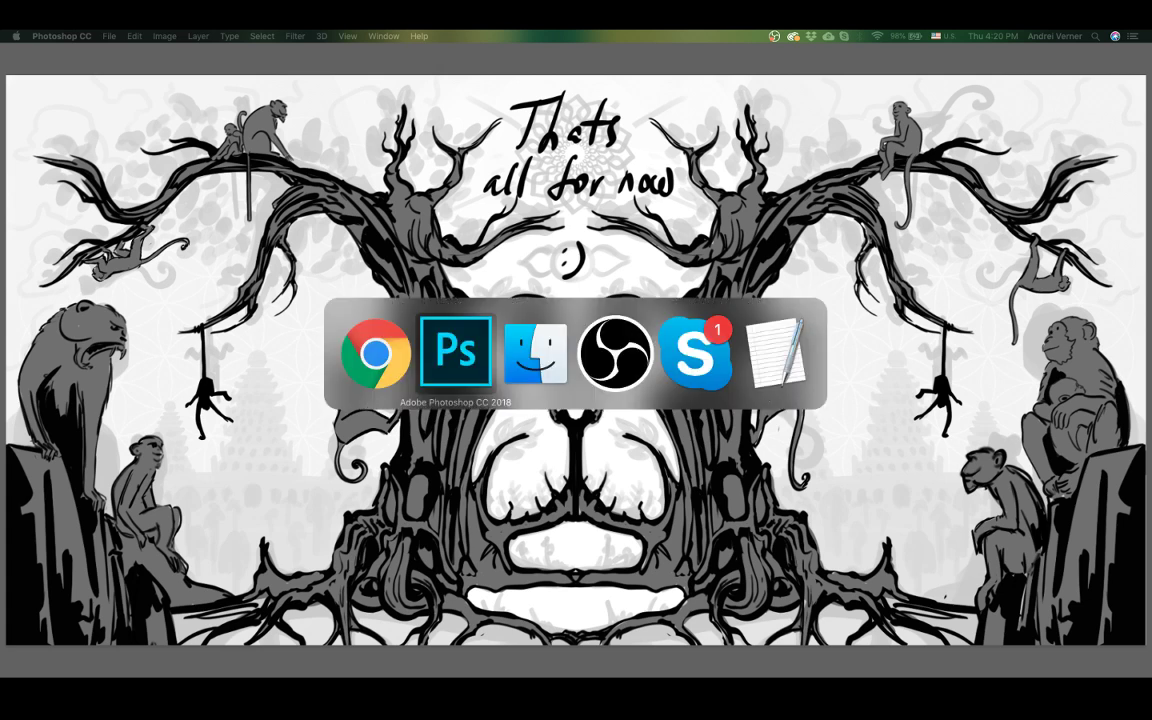